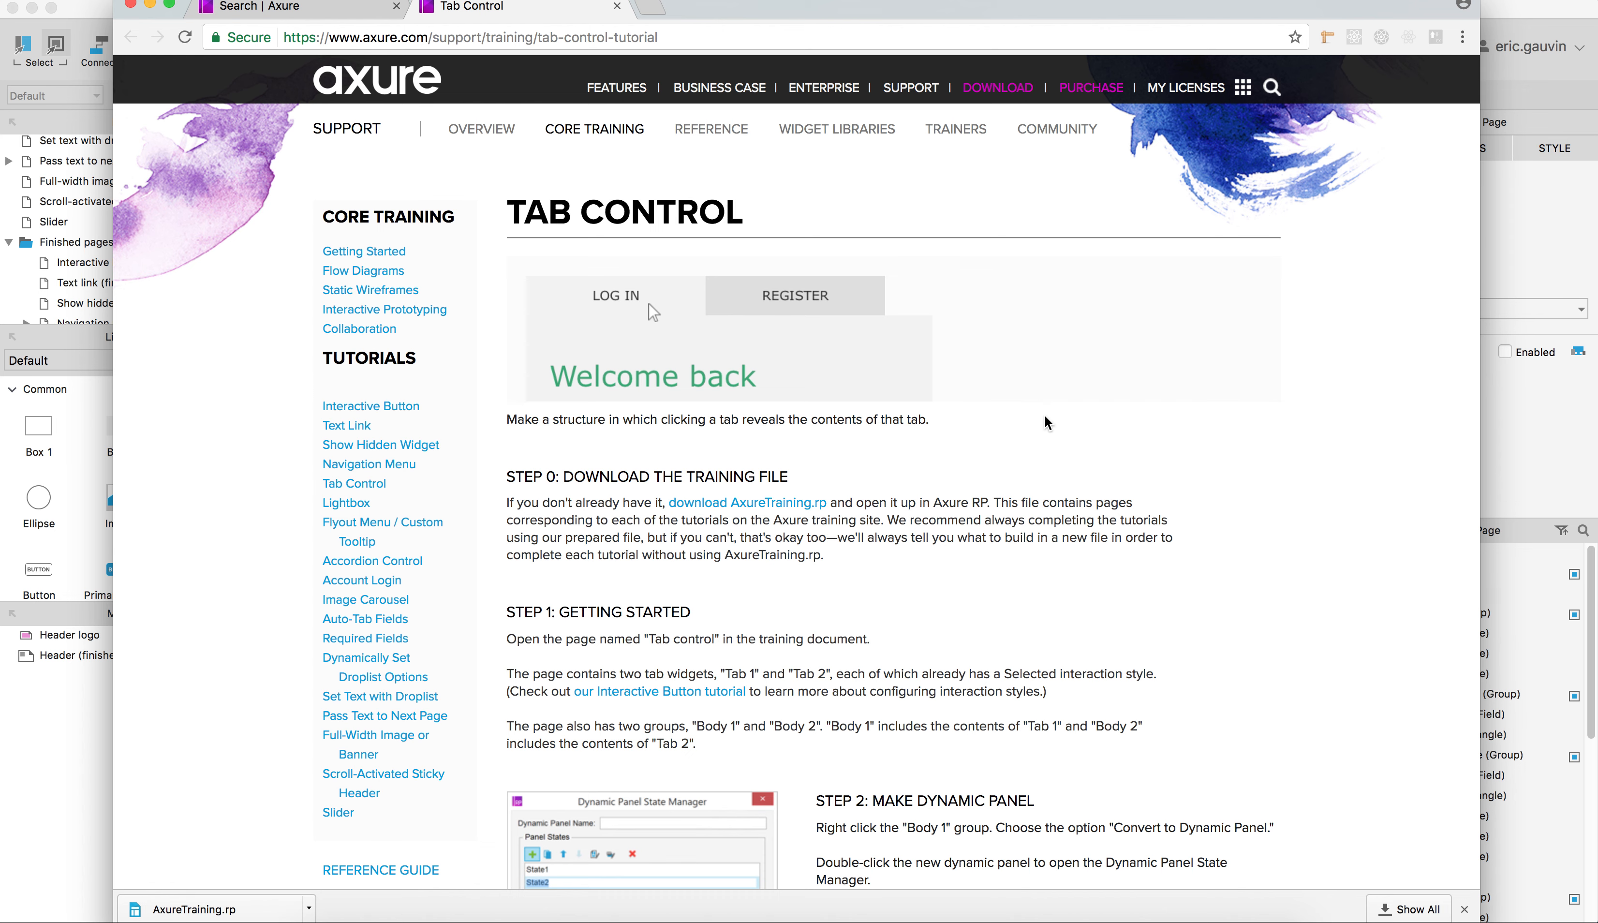
Read through the Tab Control tutorial, from downloading the training file to making the selection group
scroll(1040, 406, "down", 5)
scroll(1042, 417, "down", 15)
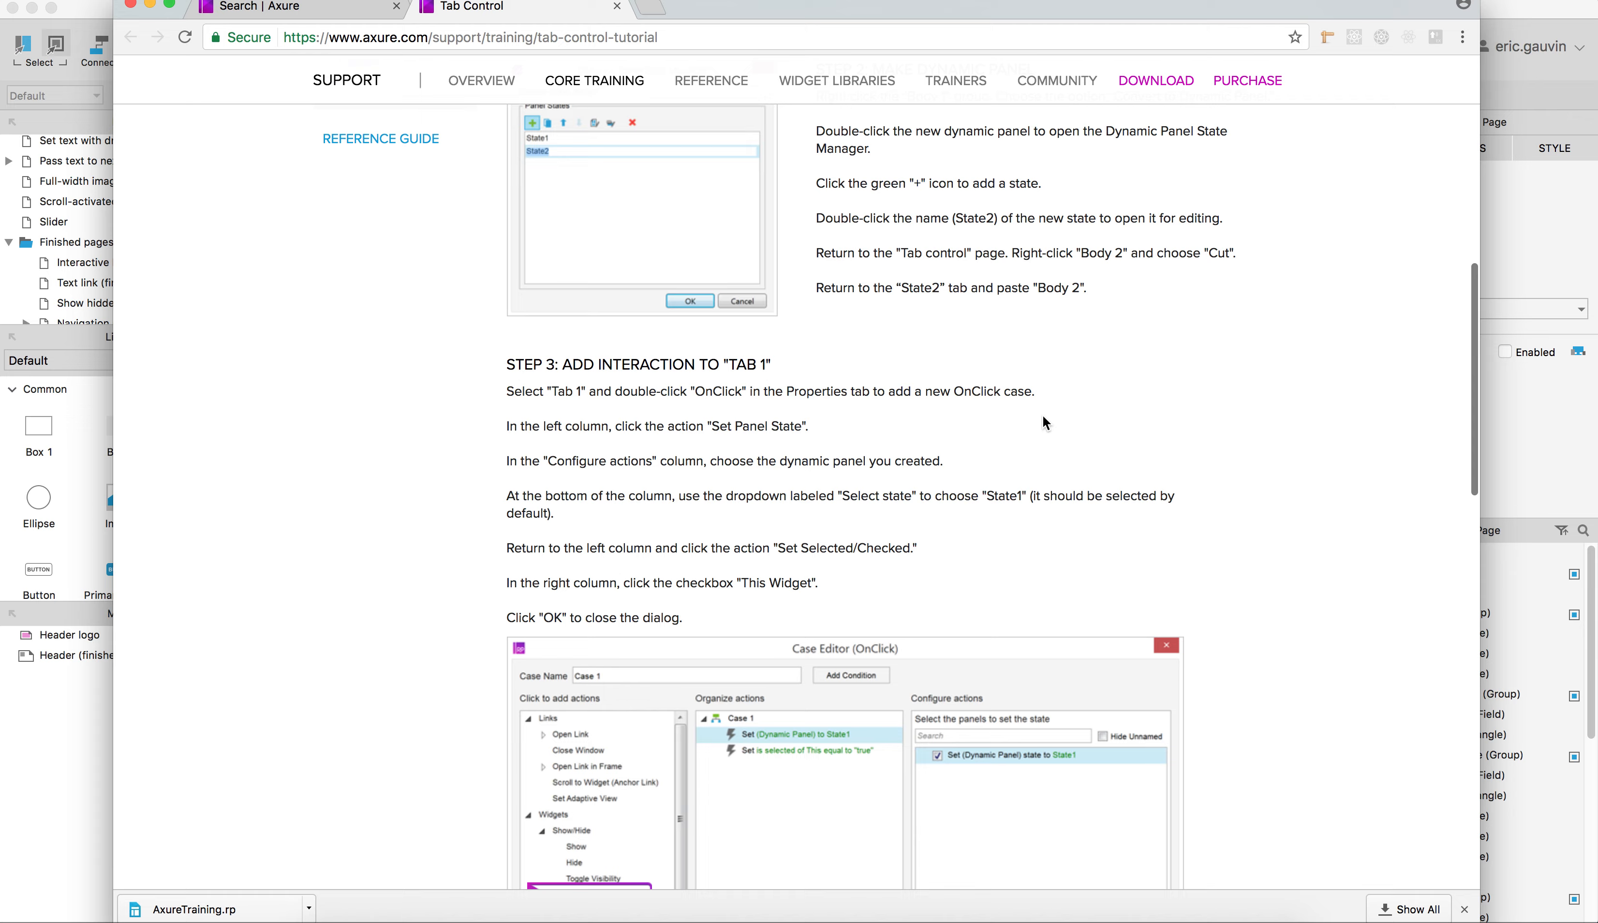
scroll(1043, 421, "down", 3)
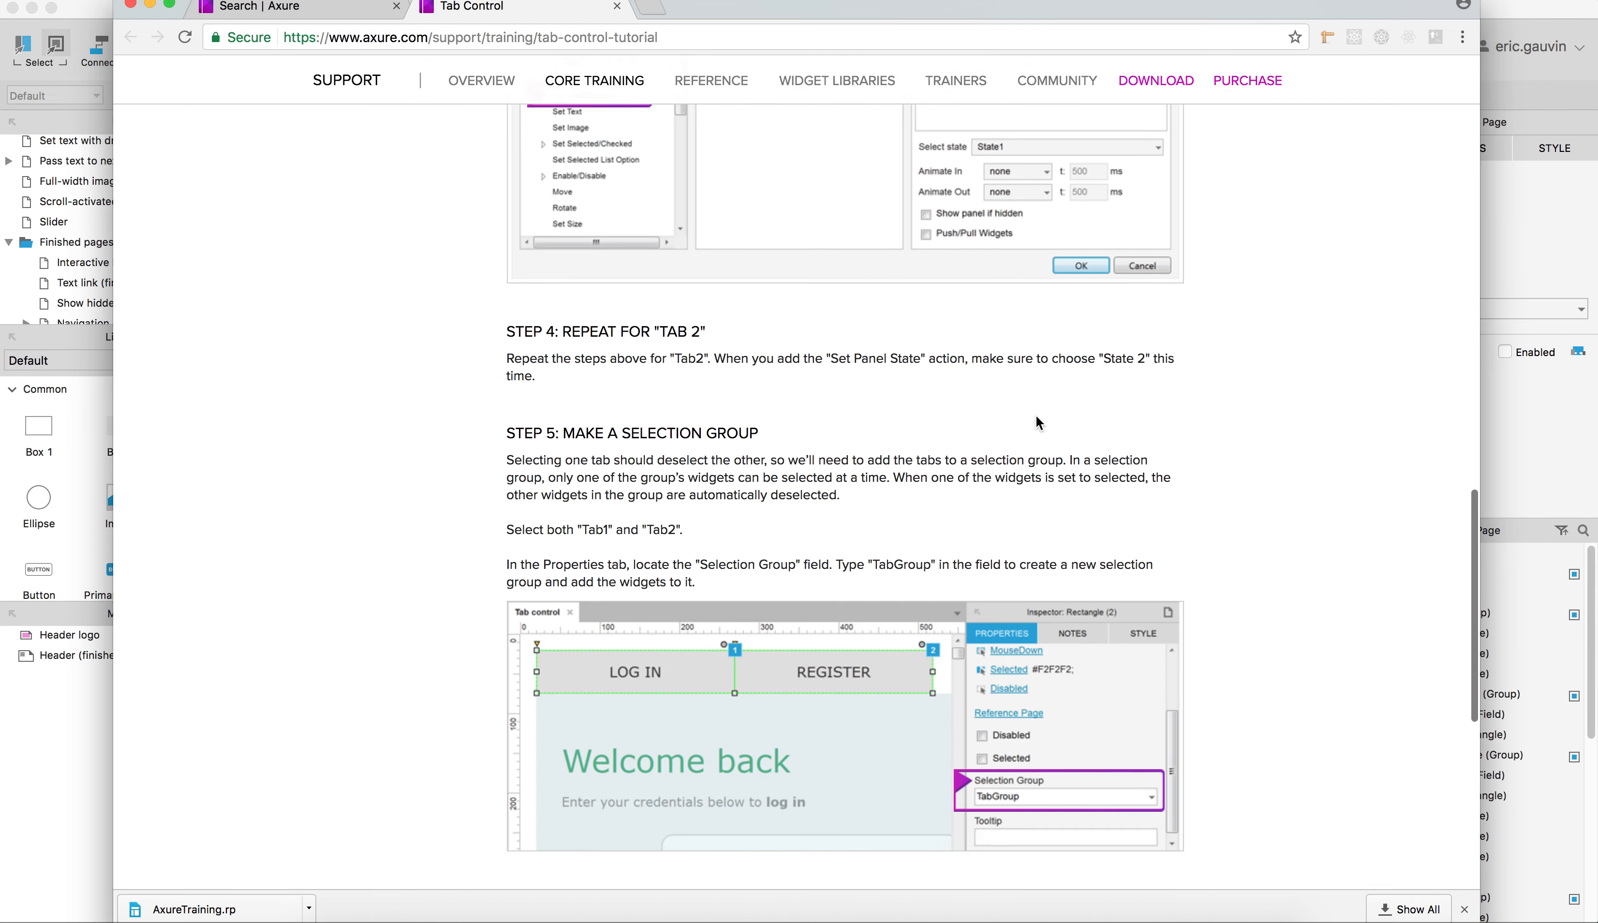
scroll(1038, 423, "up", 20)
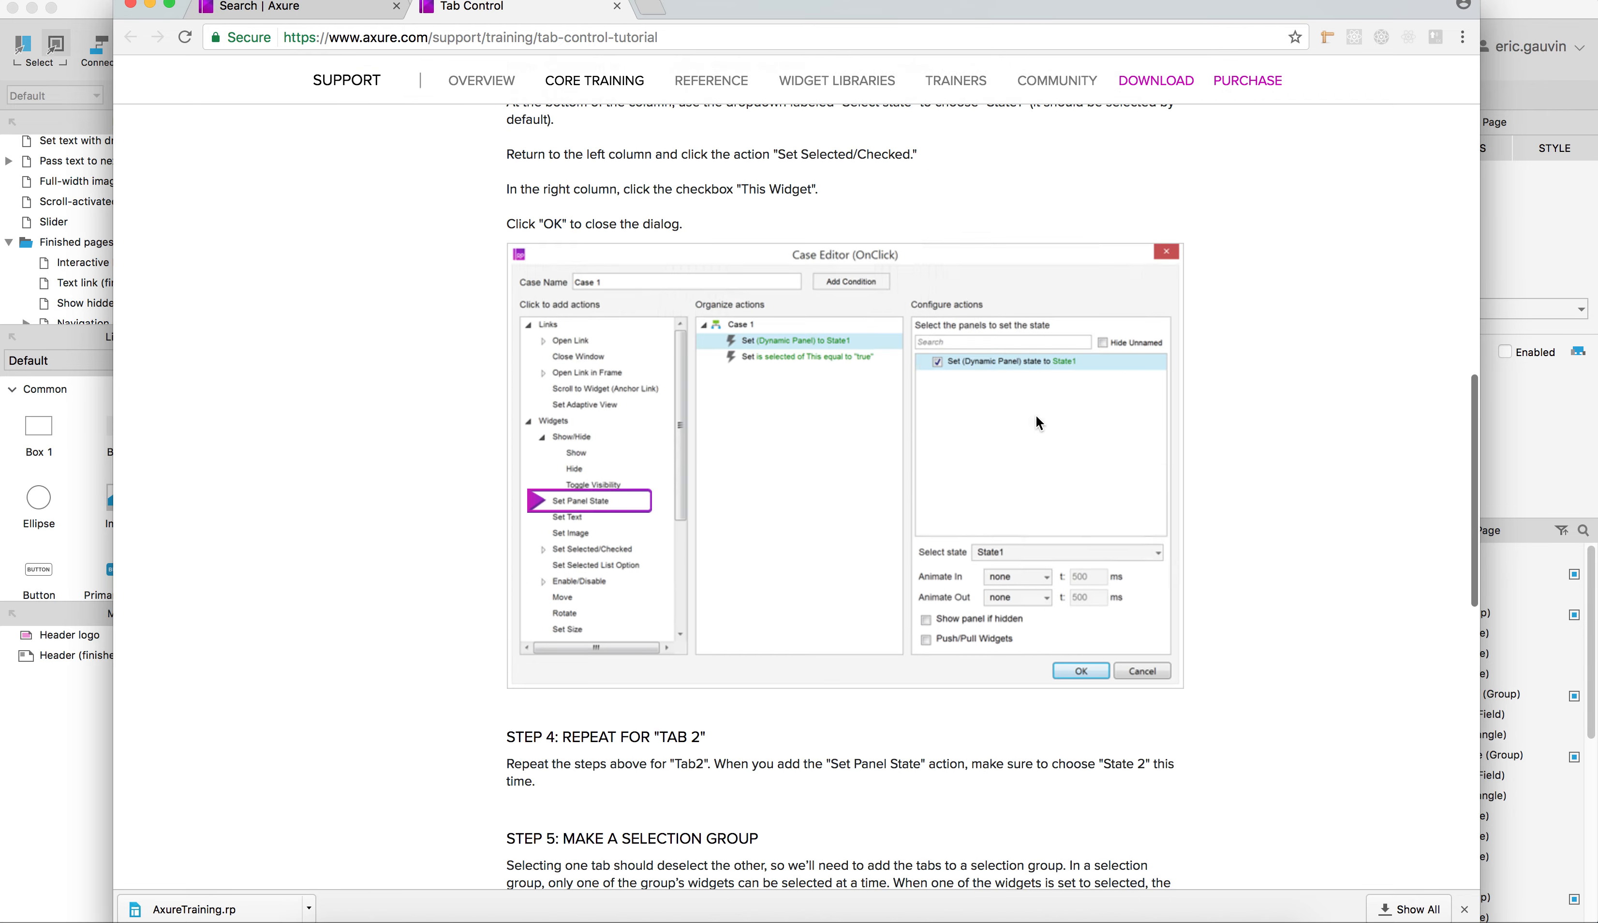
scroll(1038, 423, "up", 3)
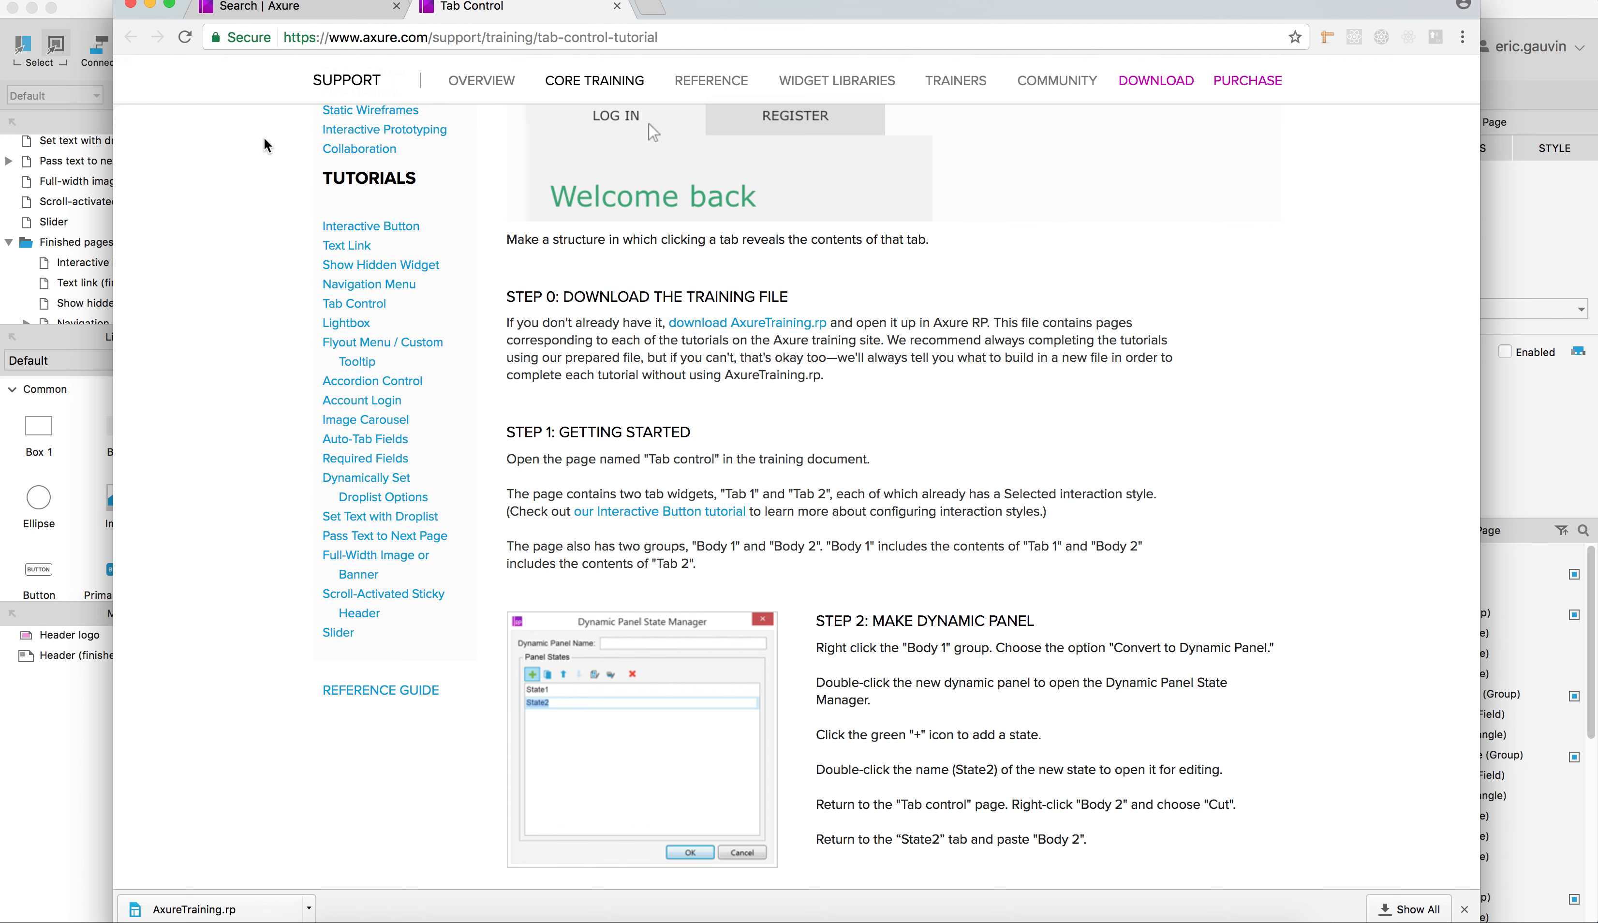
Switch to Axure RP, enlarge the page list and locate the "Tab control (finished)" page under Finished pages
left_click(79, 21)
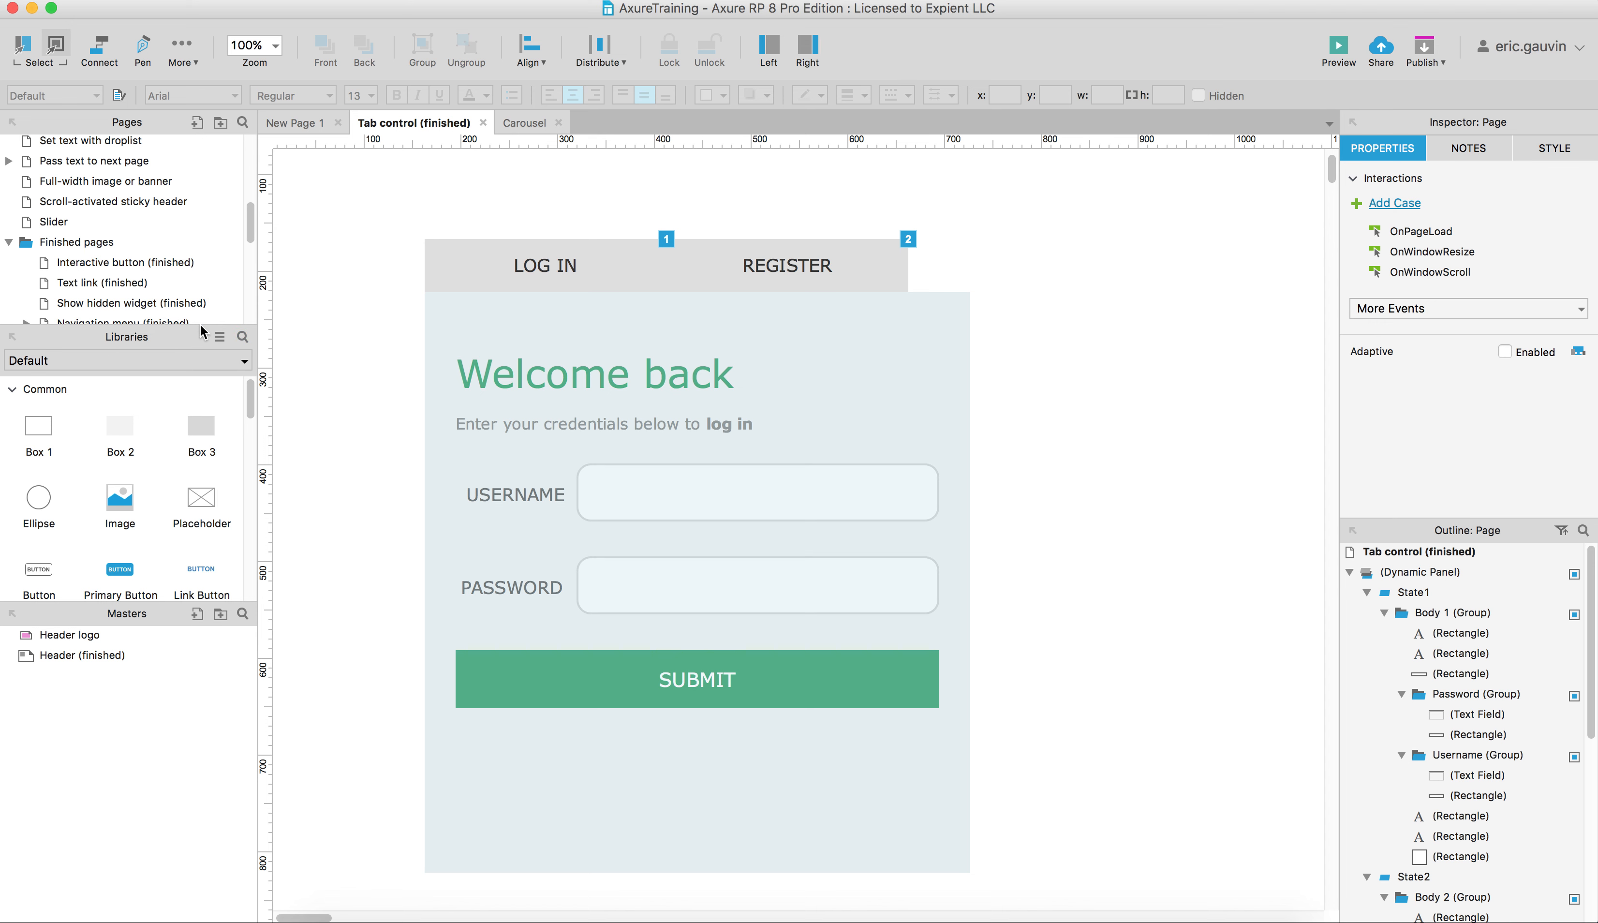
left_click_drag(197, 328, 181, 492)
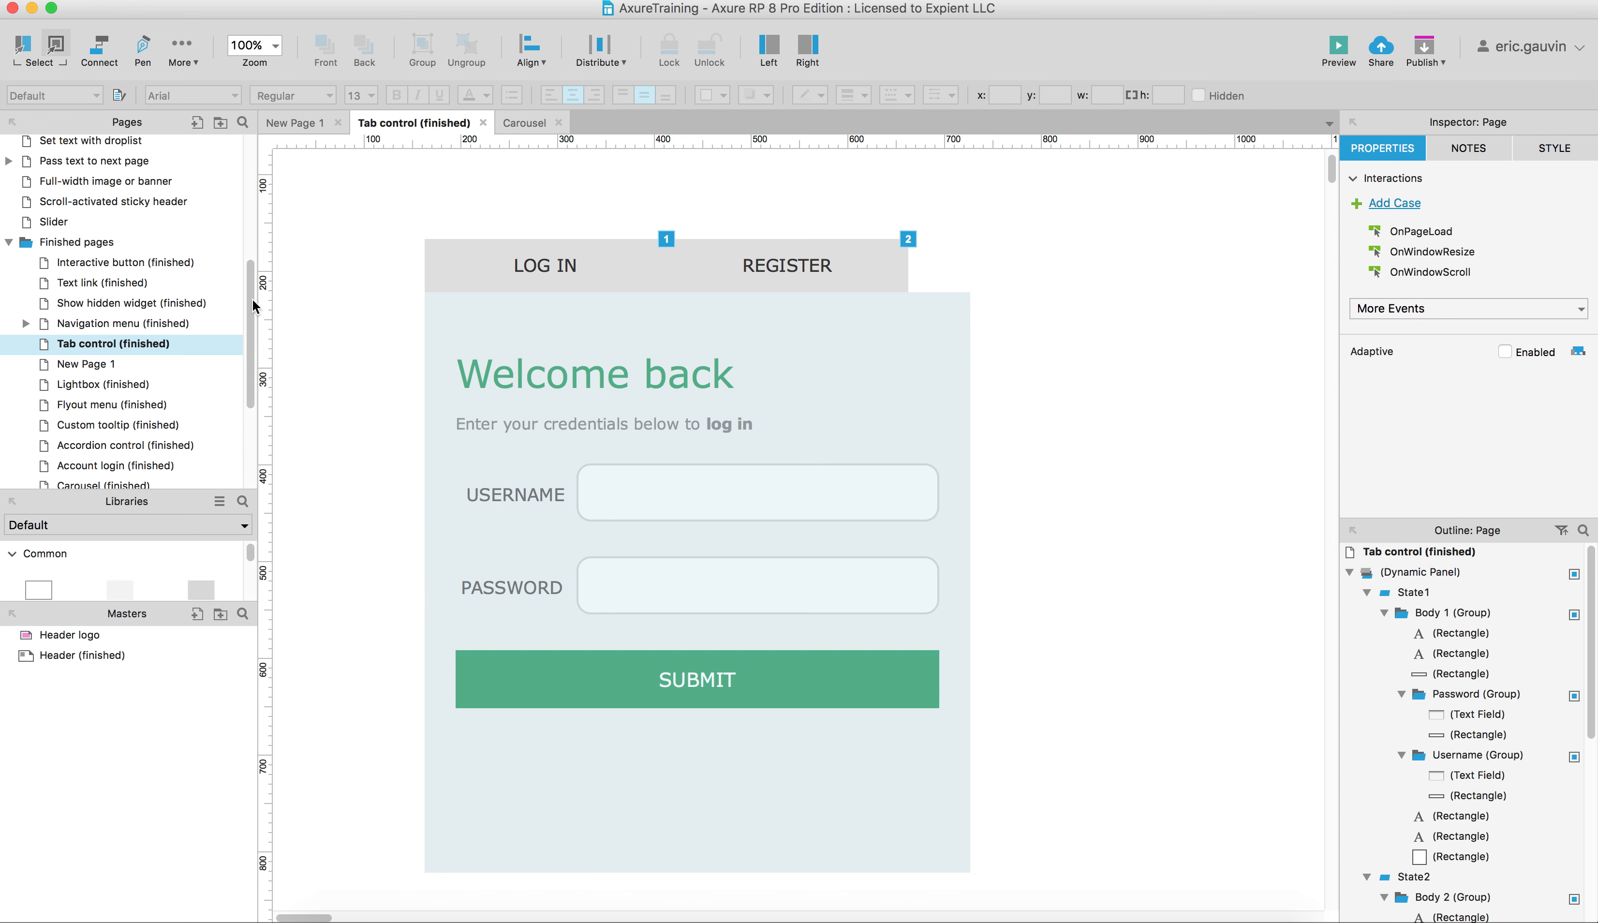
left_click_drag(251, 300, 250, 248)
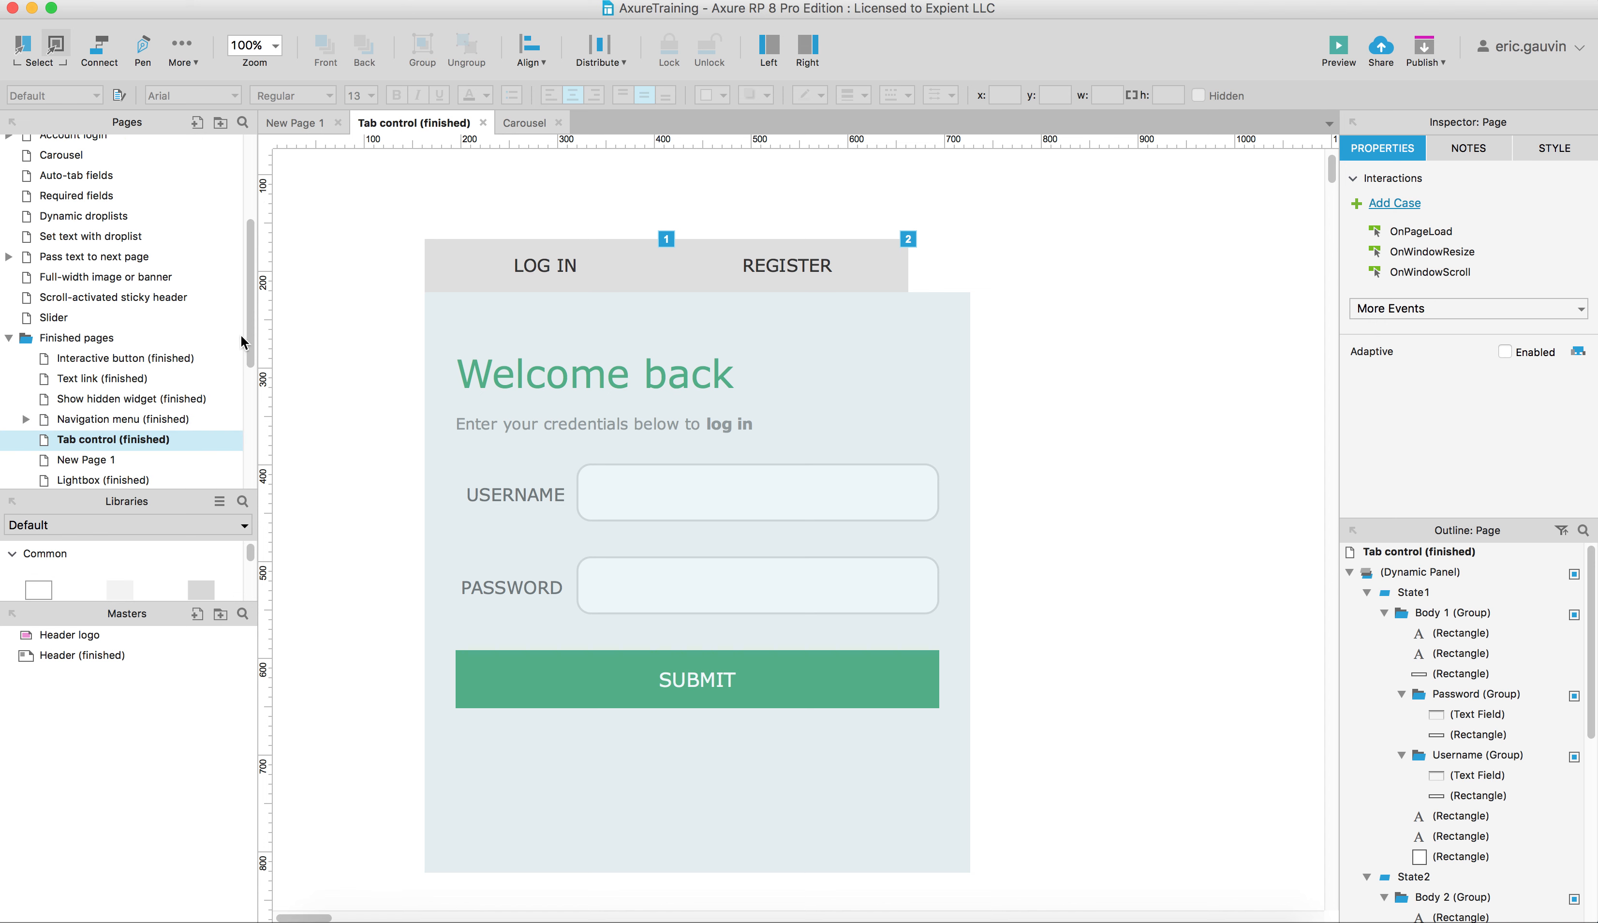
left_click_drag(252, 334, 249, 377)
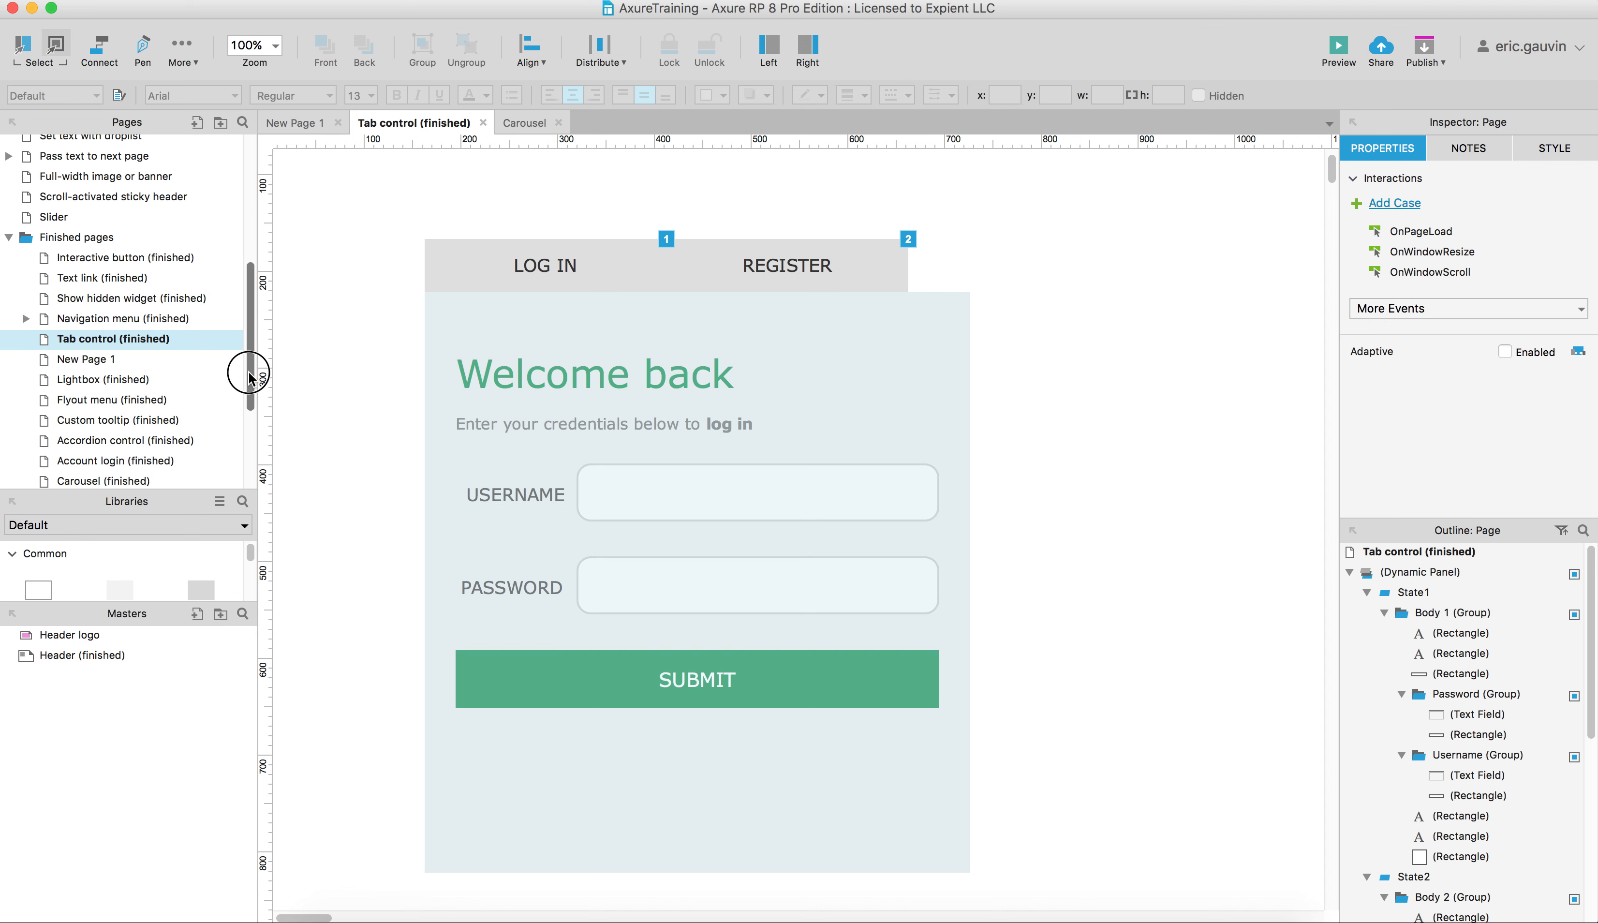
mouse_move(71, 345)
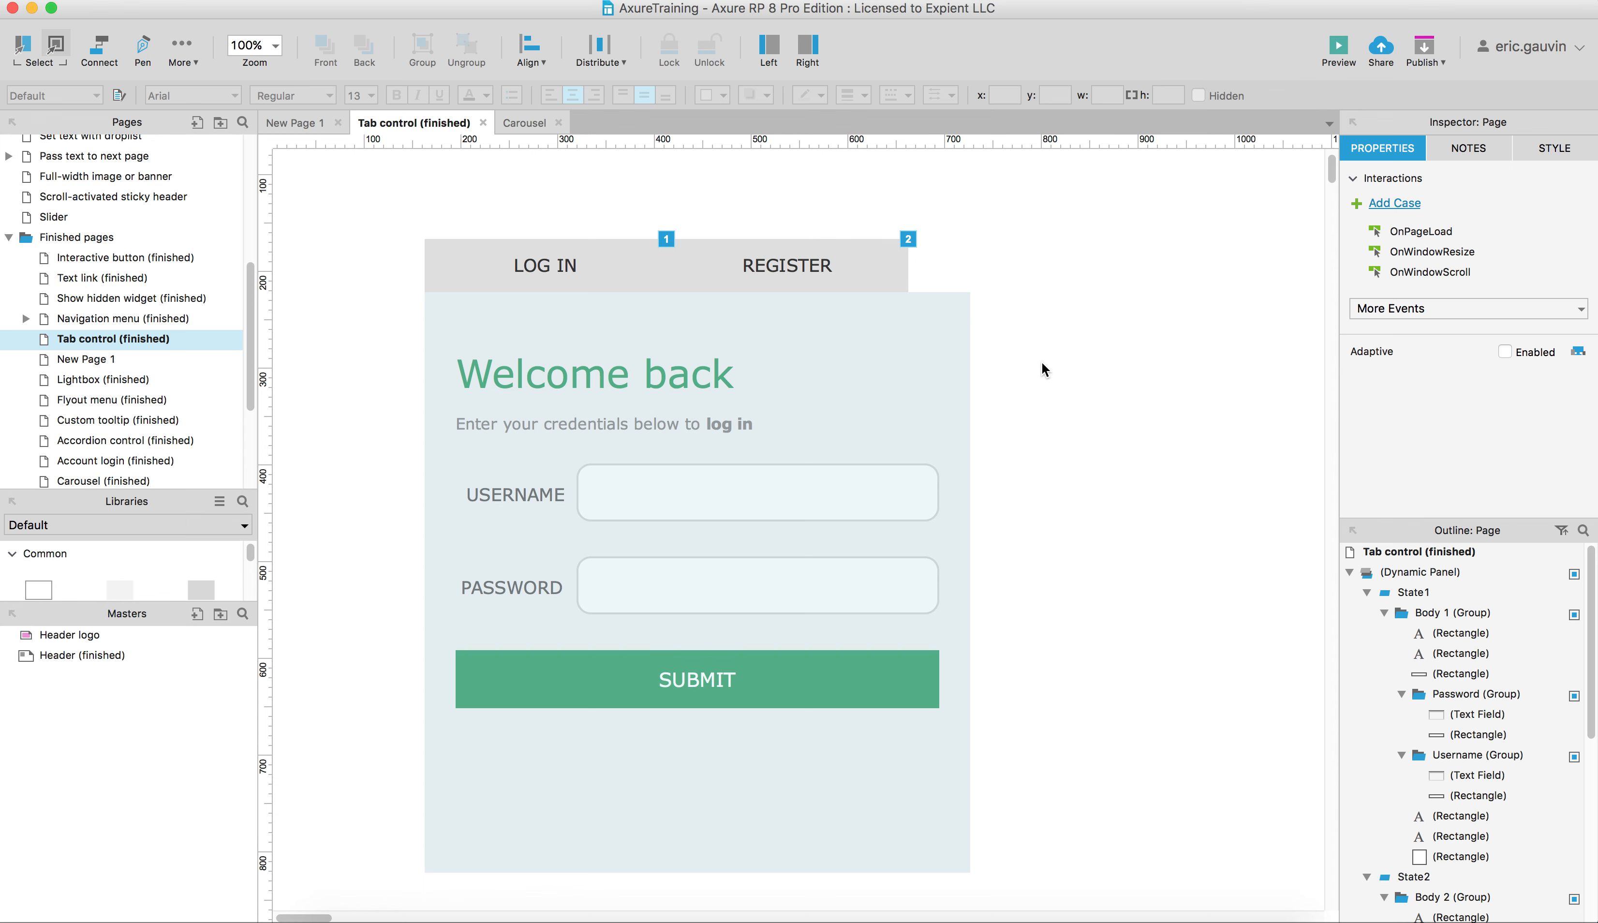
Preview the finished tab control page in the browser, test switching between LOG IN and REGISTER, then close the preview and return to Axure RP
key("super+period")
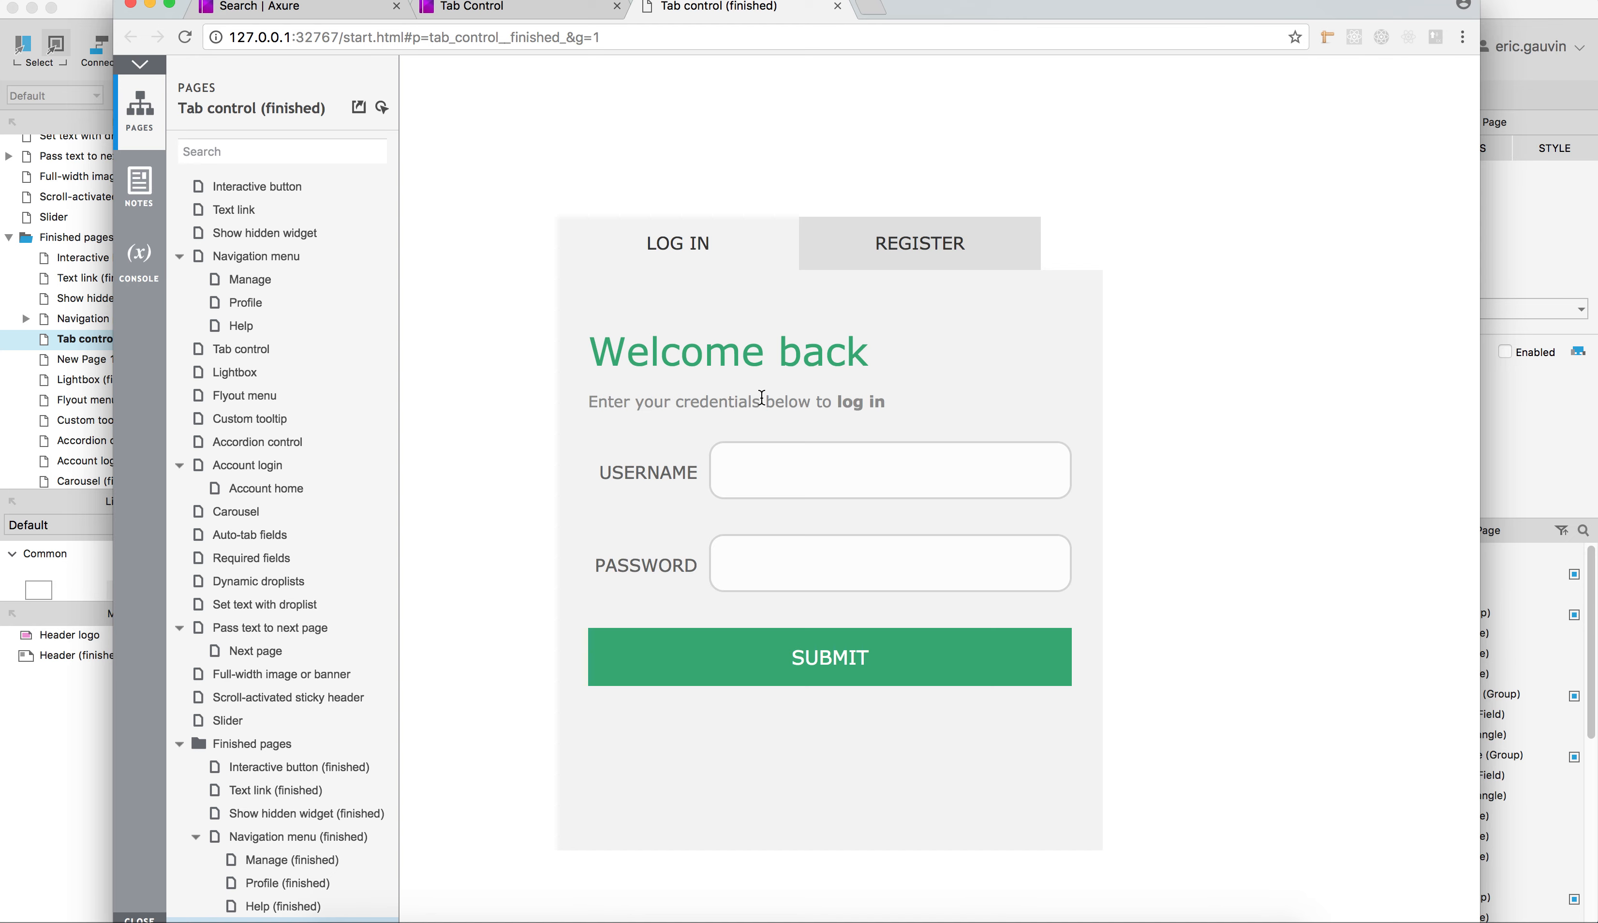
left_click(907, 256)
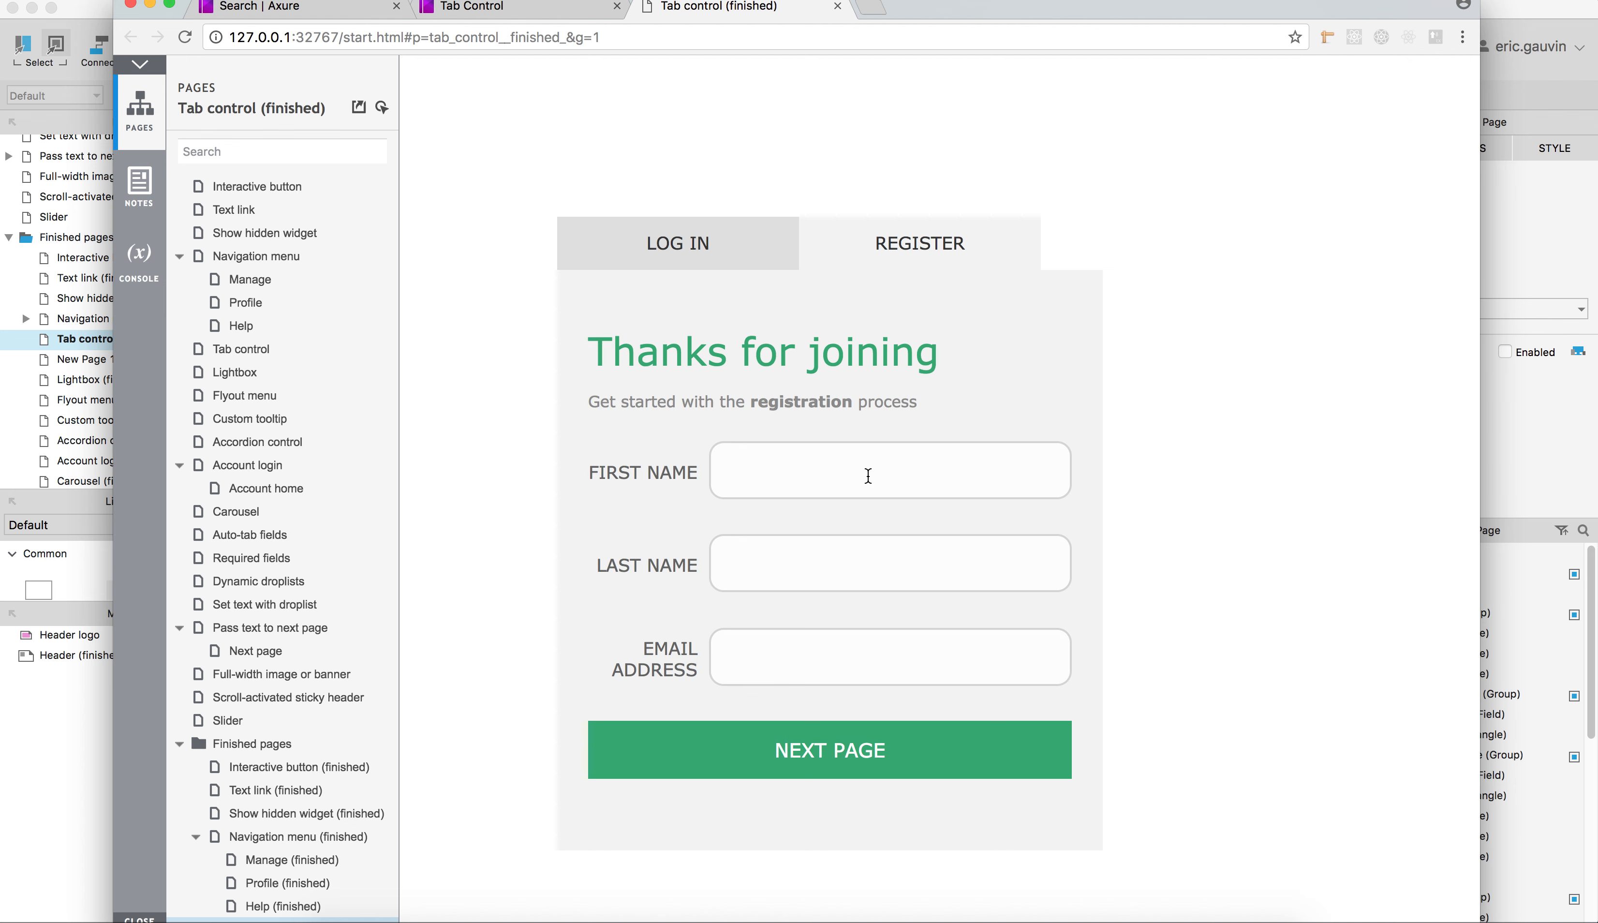
left_click(711, 251)
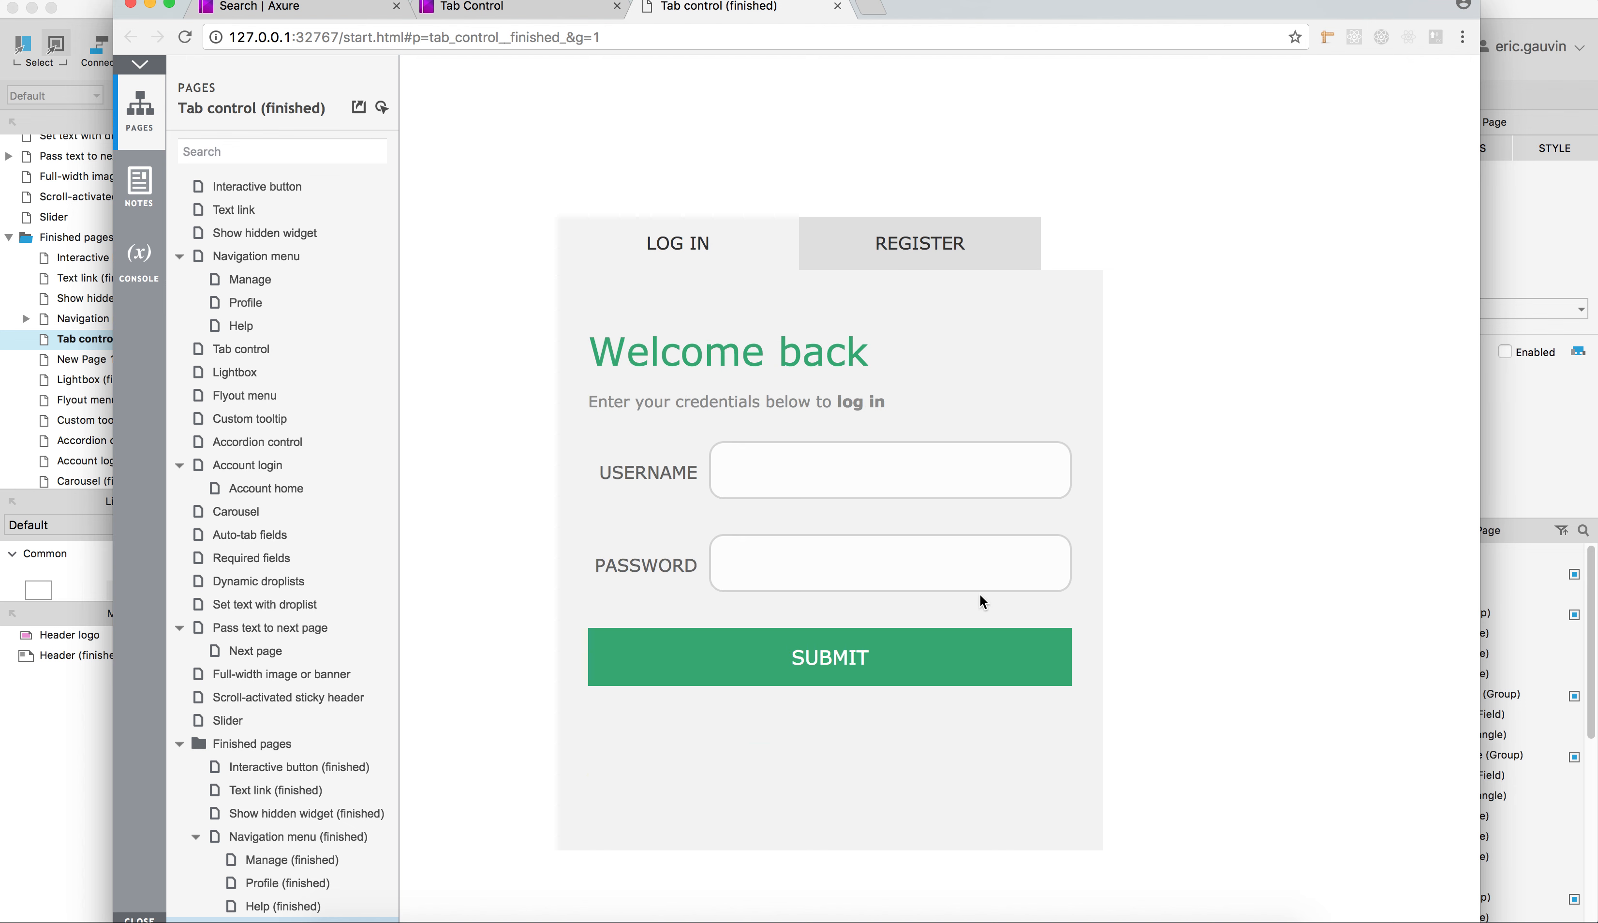
scroll(1194, 548, "up", 3)
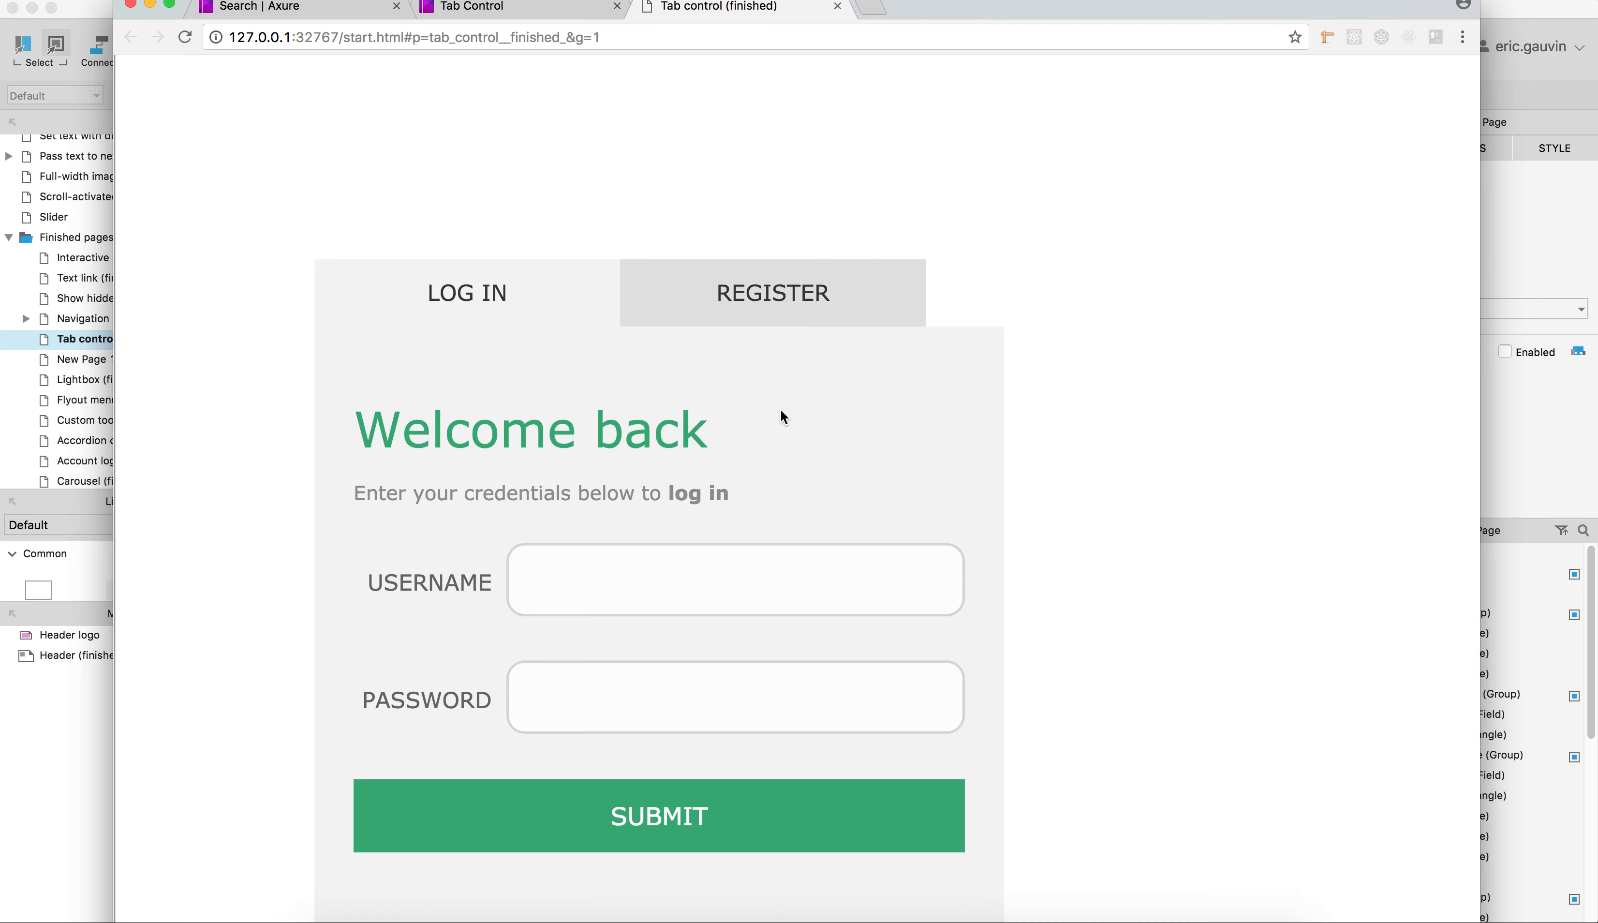
scroll(780, 411, "down", 1)
scroll(788, 416, "down", 3)
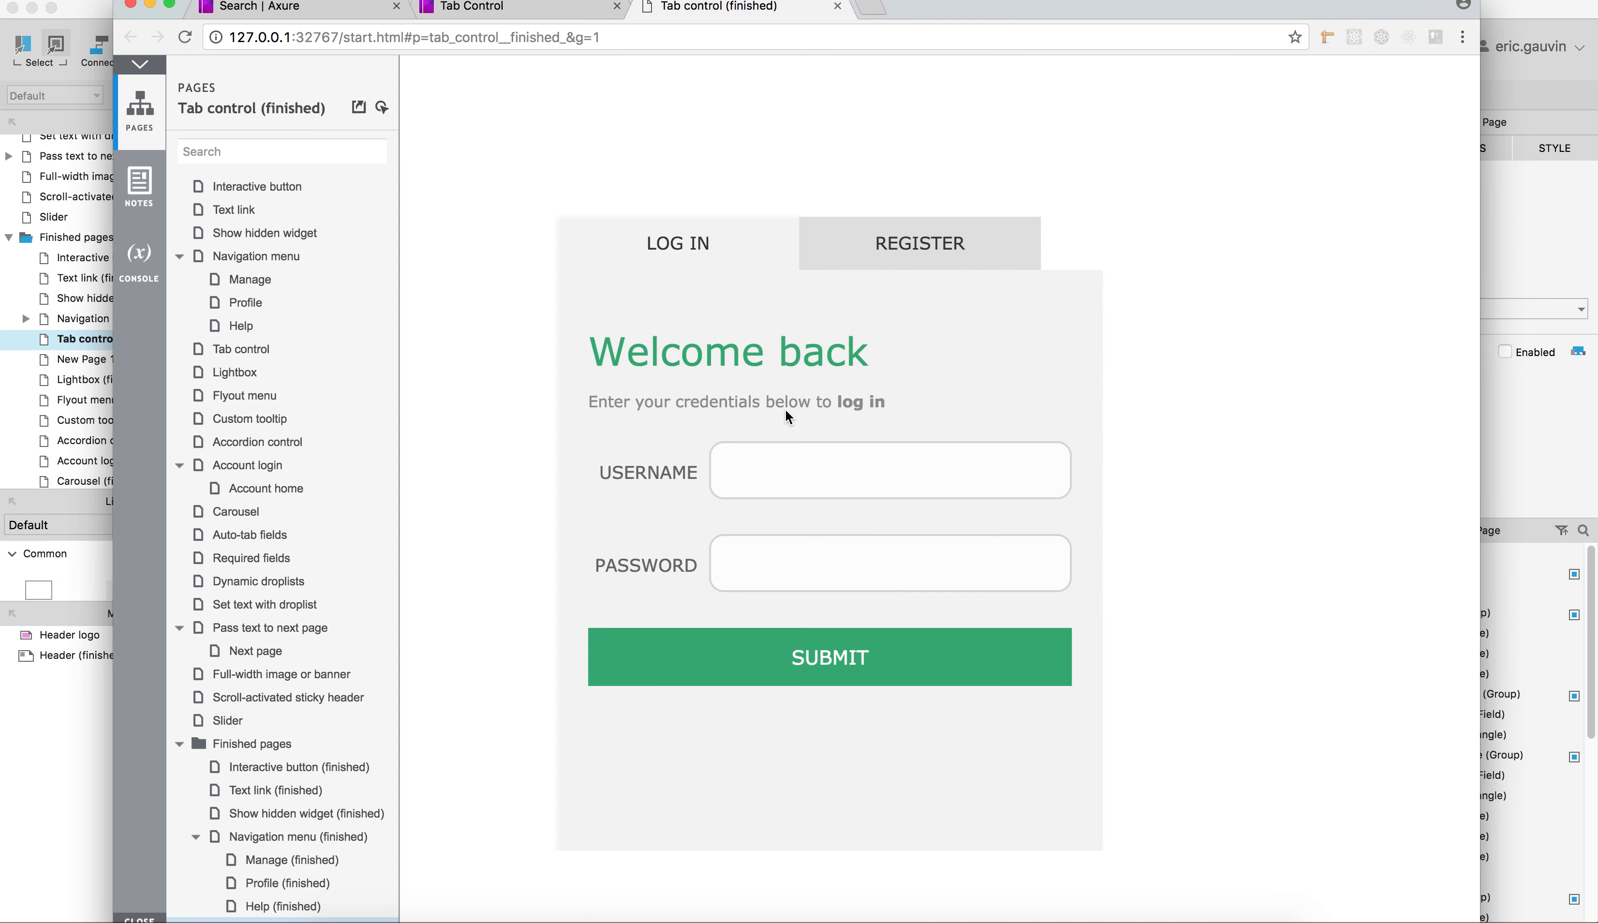
left_click(926, 247)
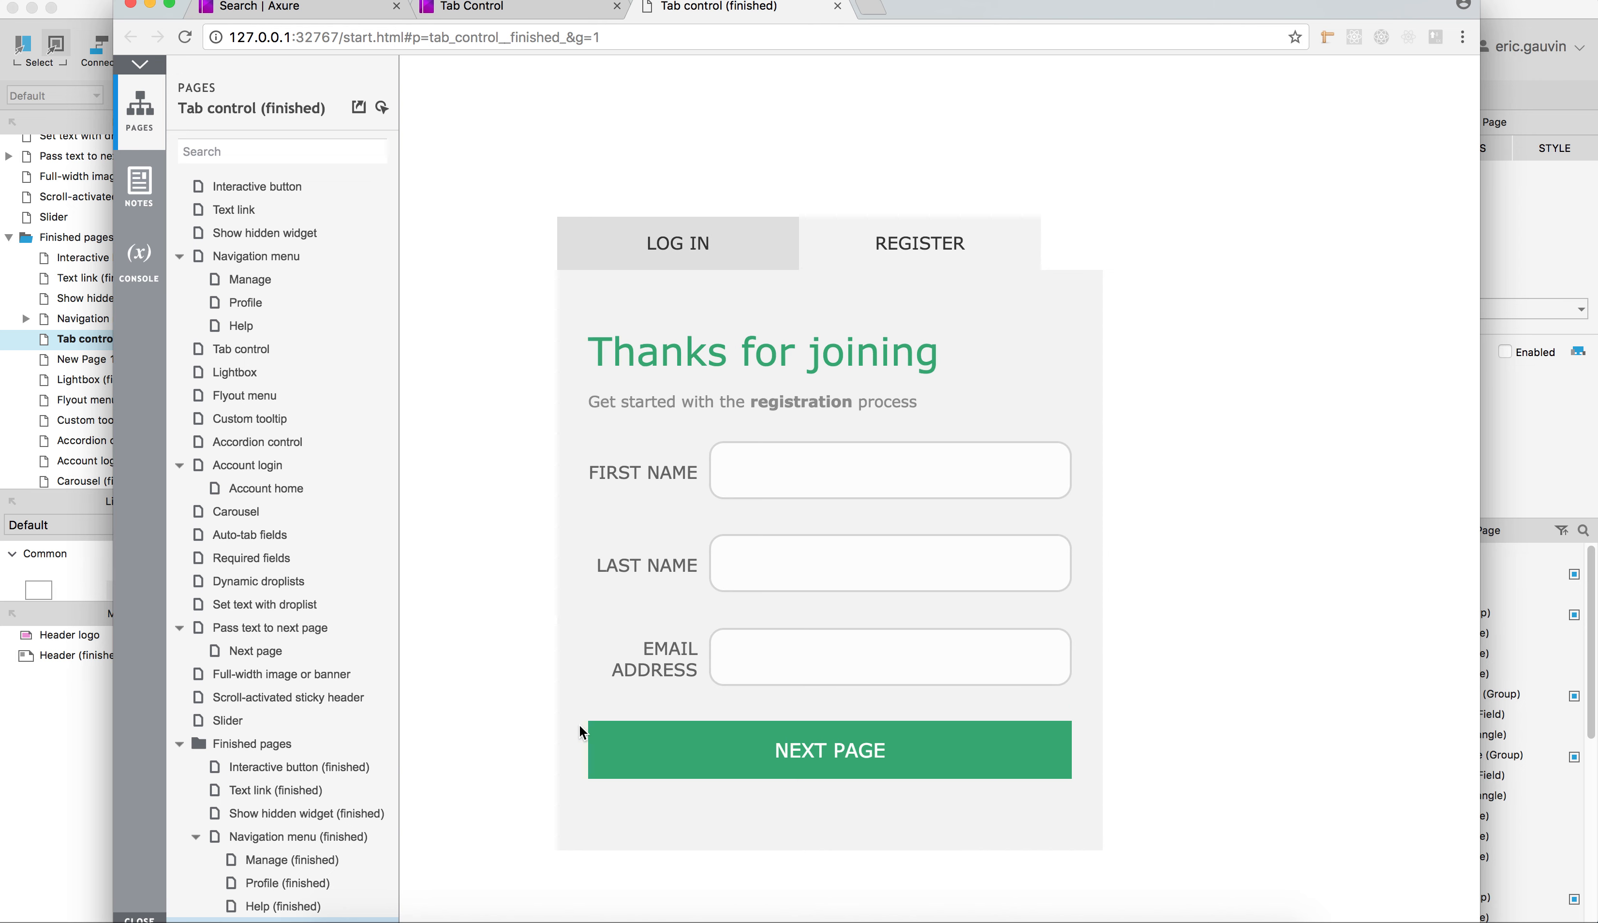
left_click(687, 253)
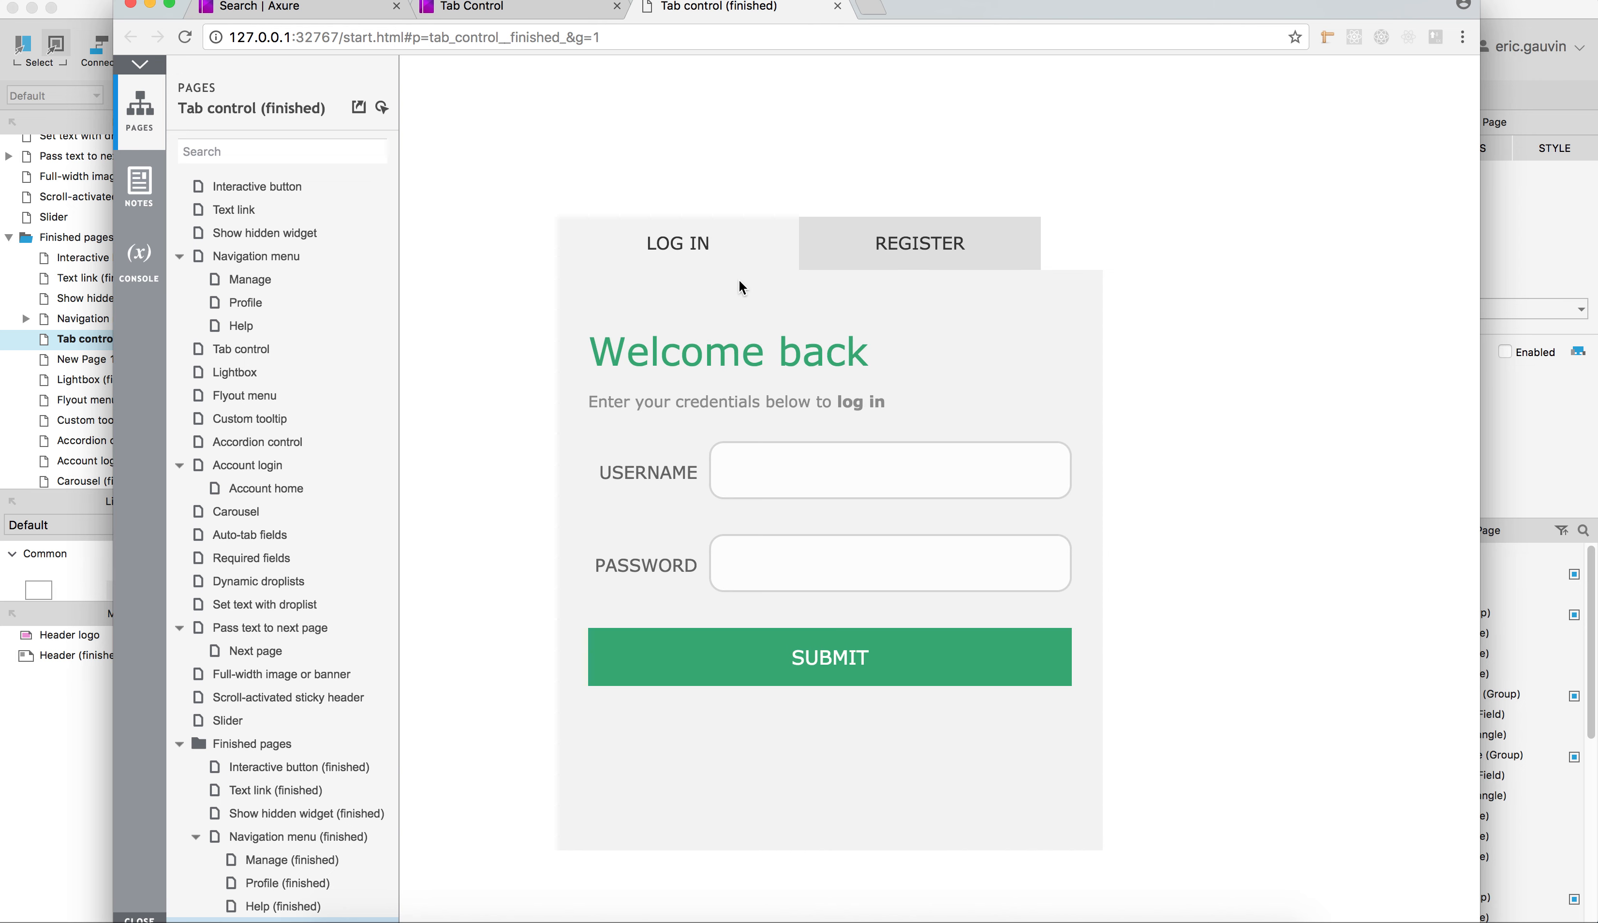
left_click(937, 262)
left_click(636, 246)
left_click(837, 6)
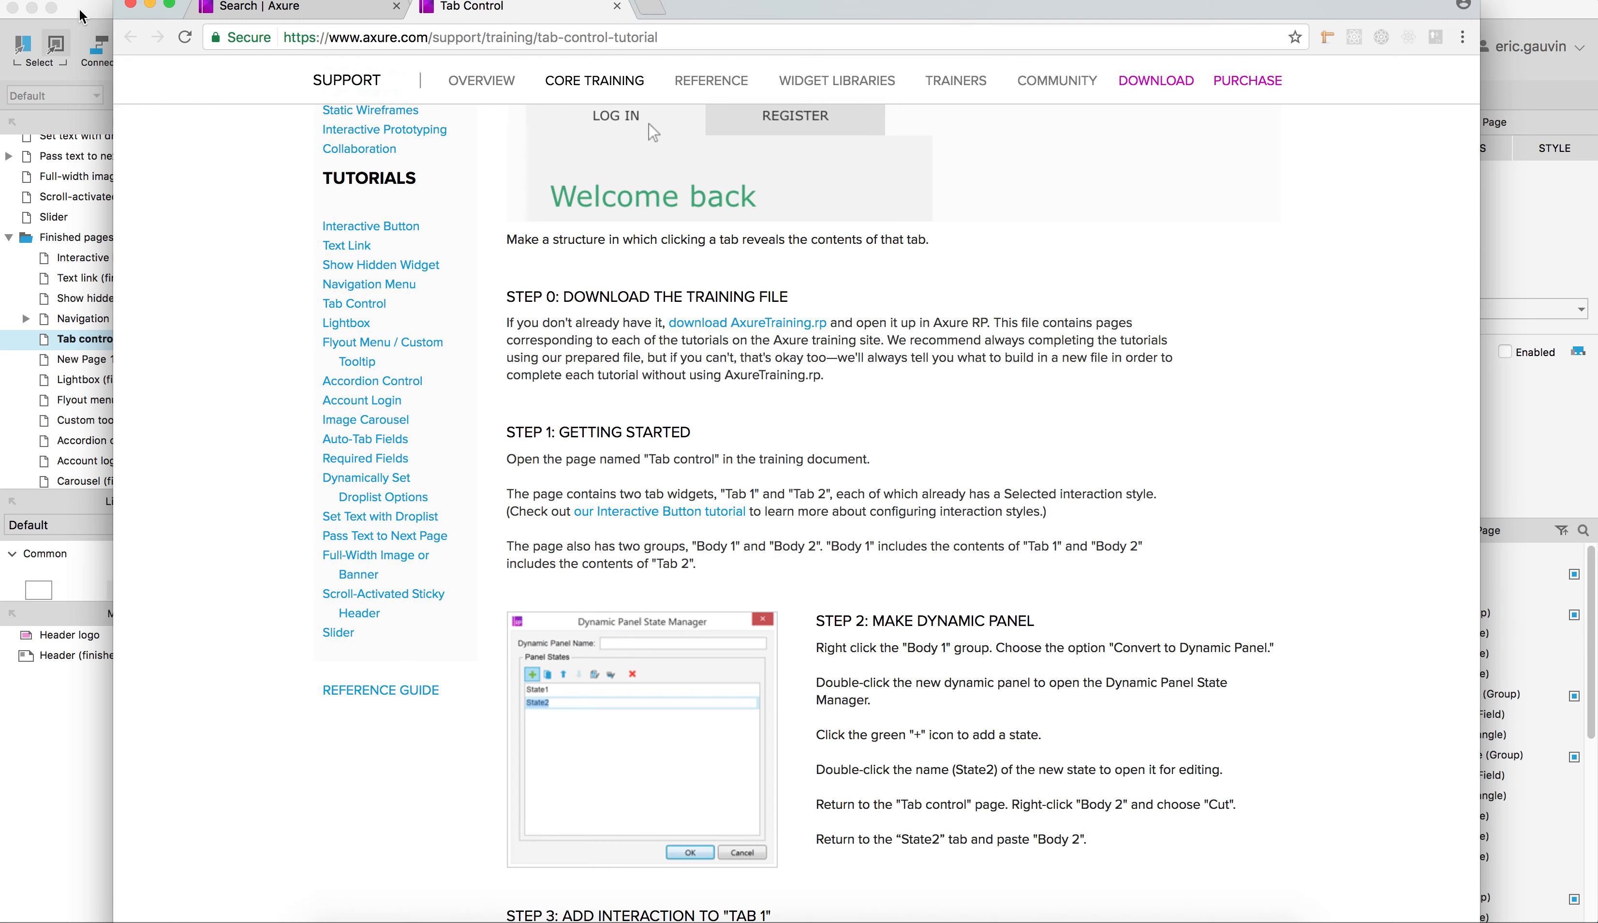
left_click(94, 19)
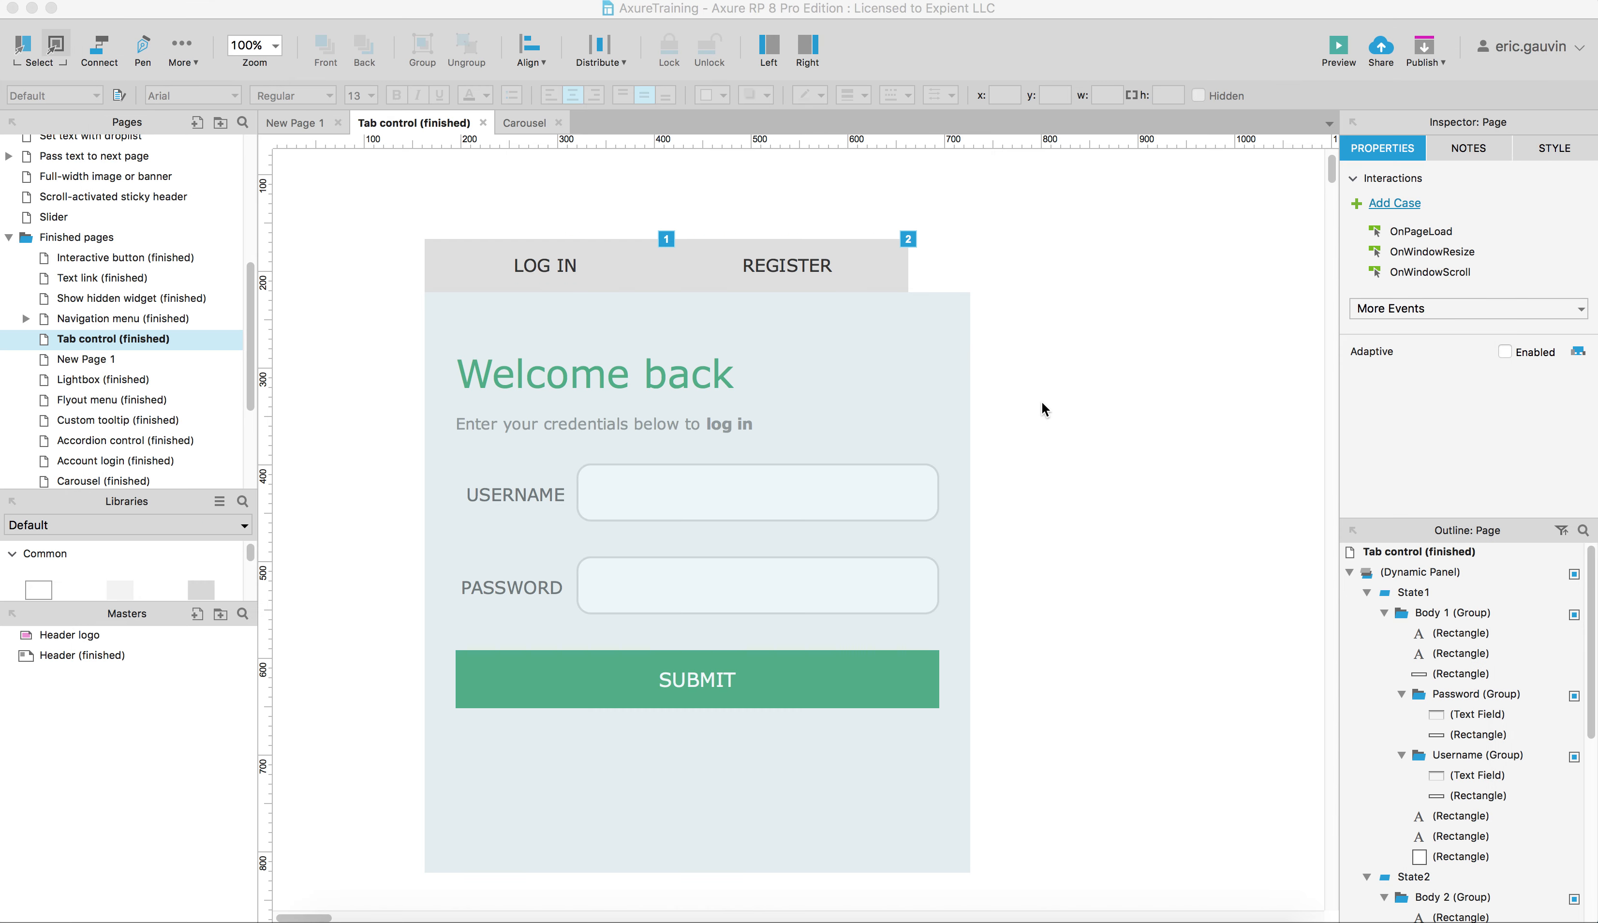
Move the LOG IN and REGISTER tabs together up off the form panel to about x 144, y 114
left_click(1104, 451)
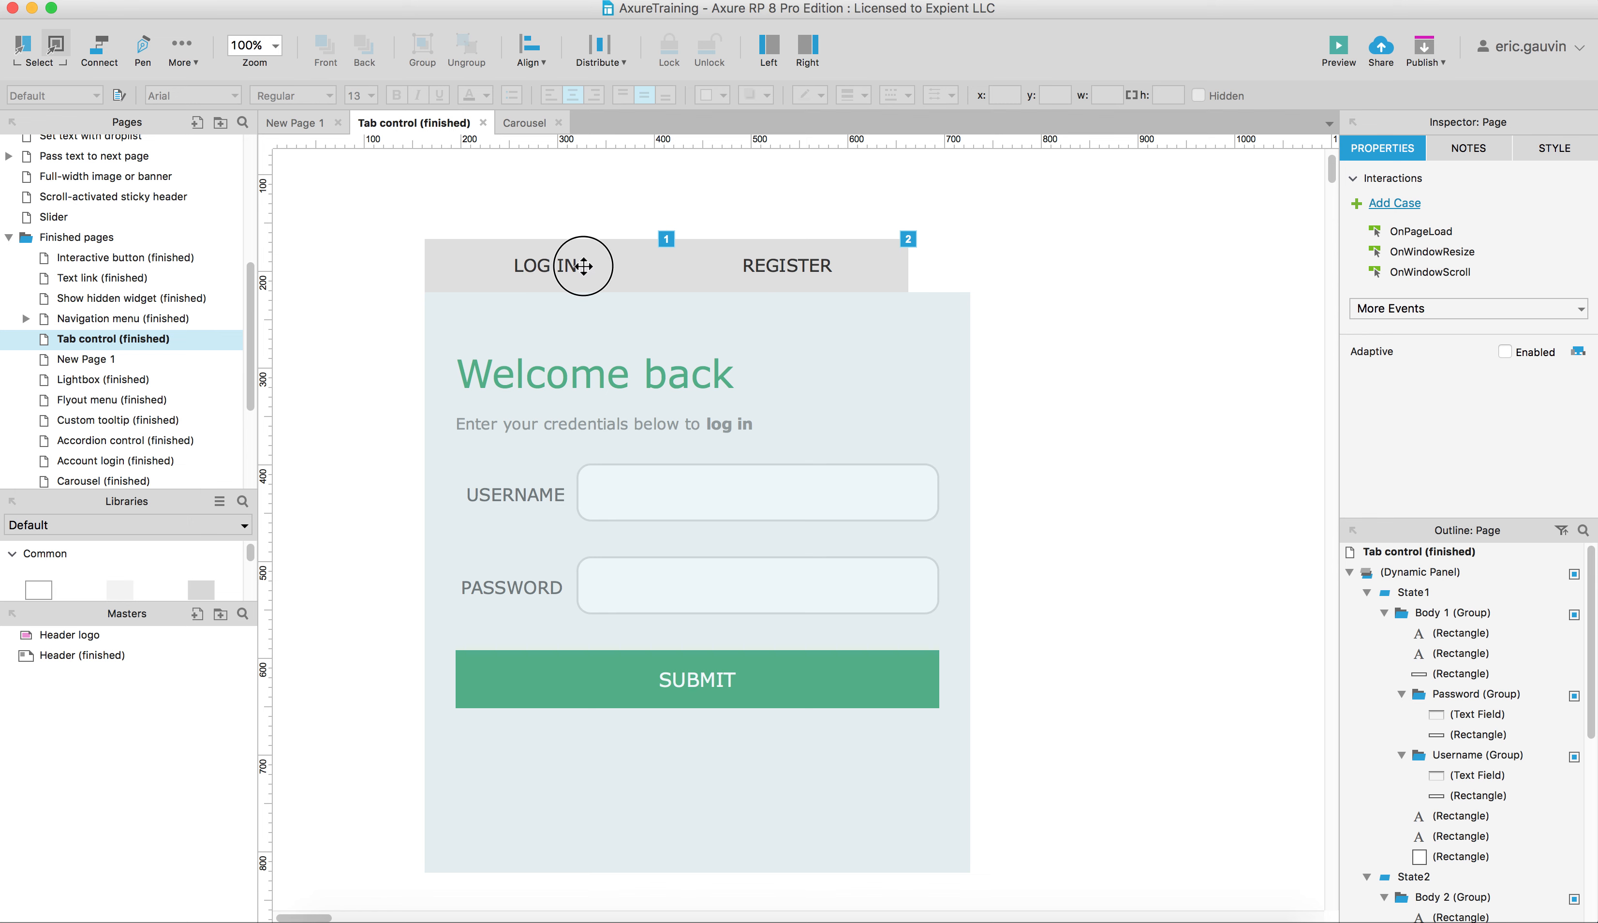
left_click(625, 270)
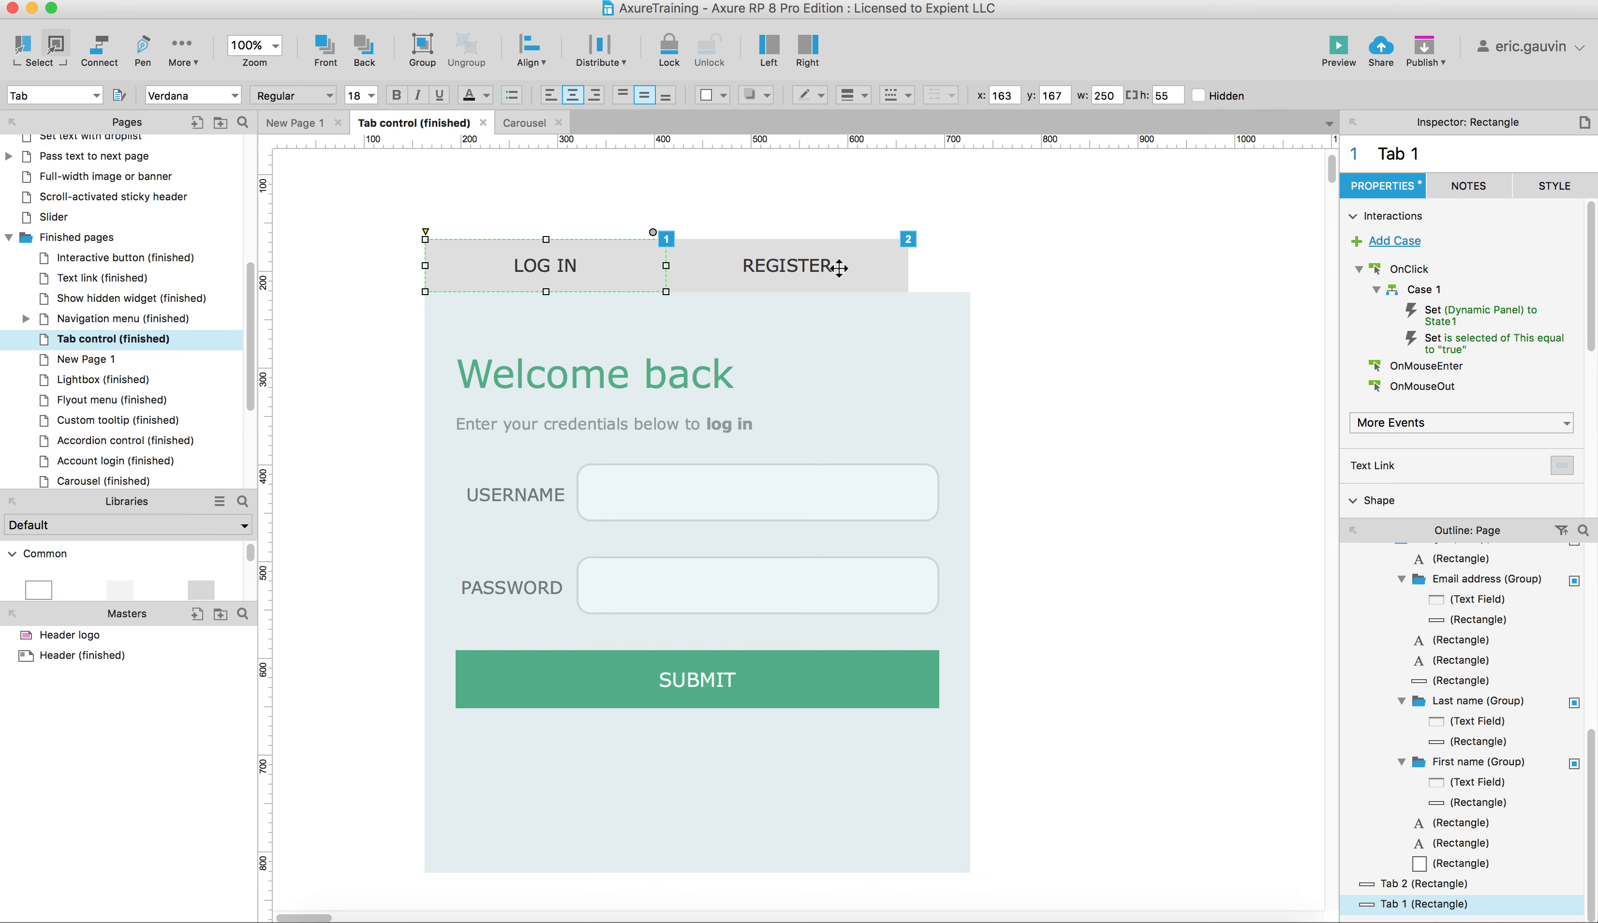
left_click(864, 271, "shift")
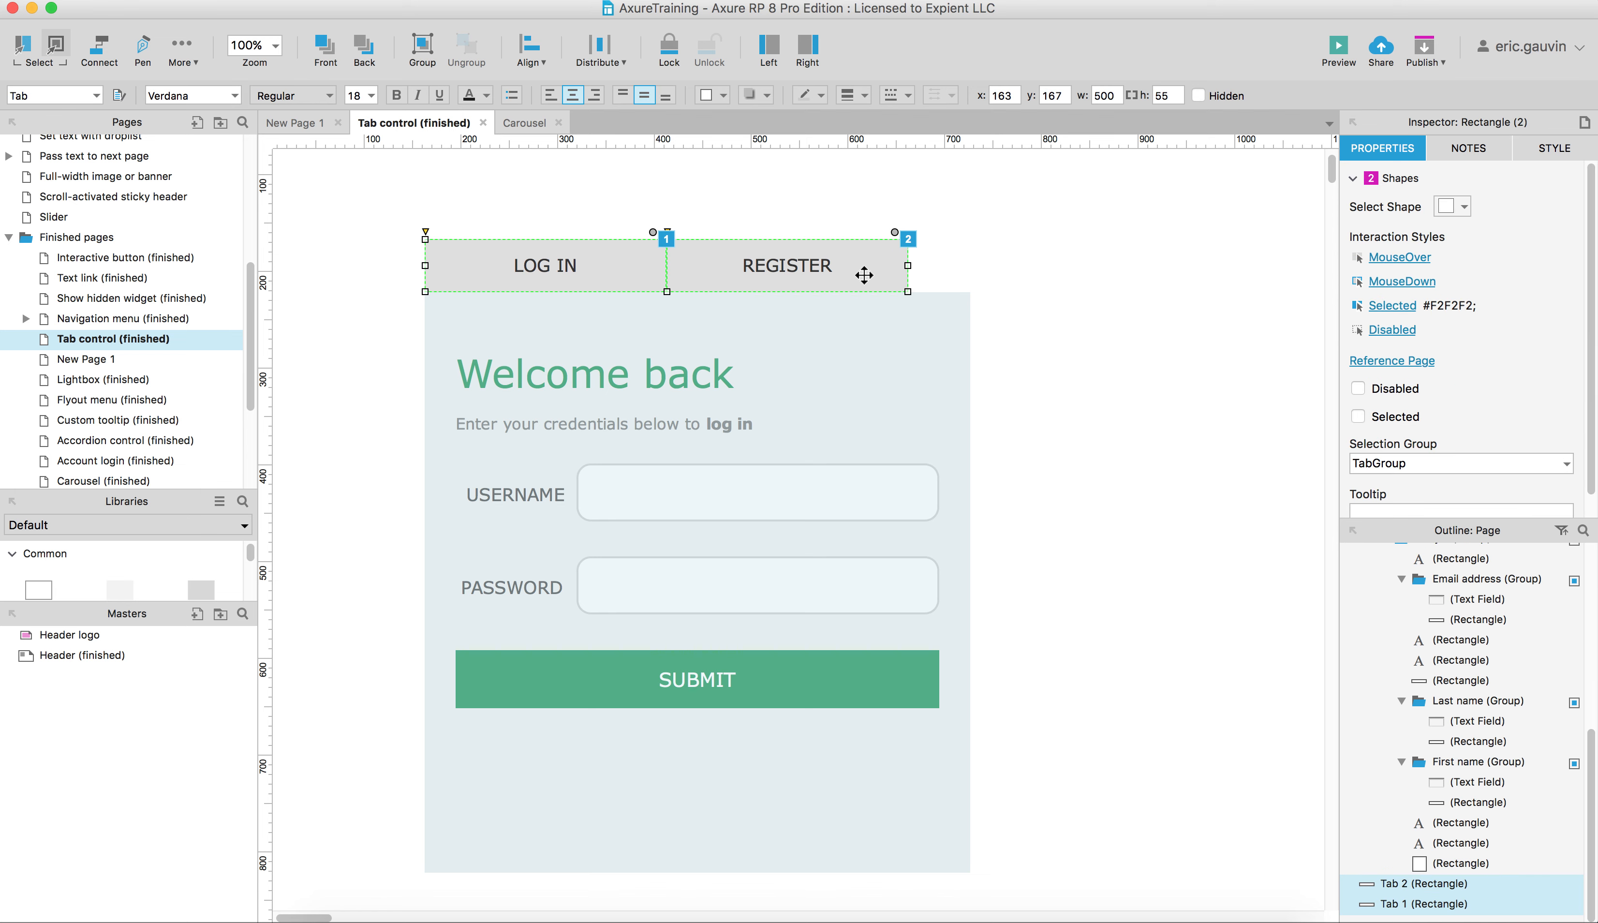
left_click_drag(844, 226, 842, 221)
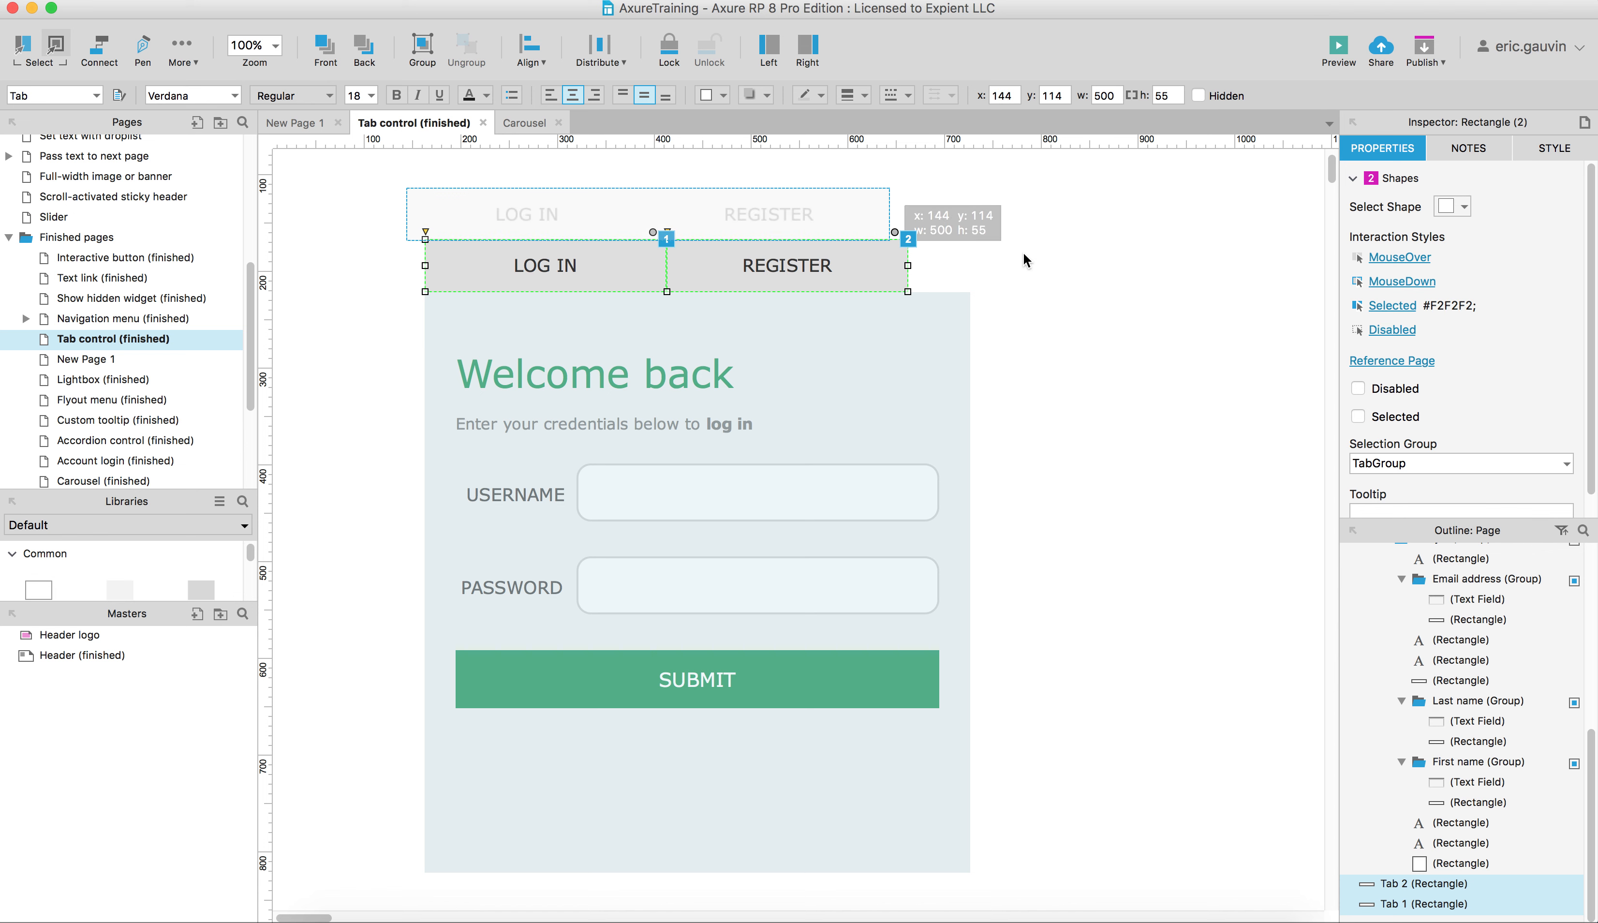
left_click(1099, 287)
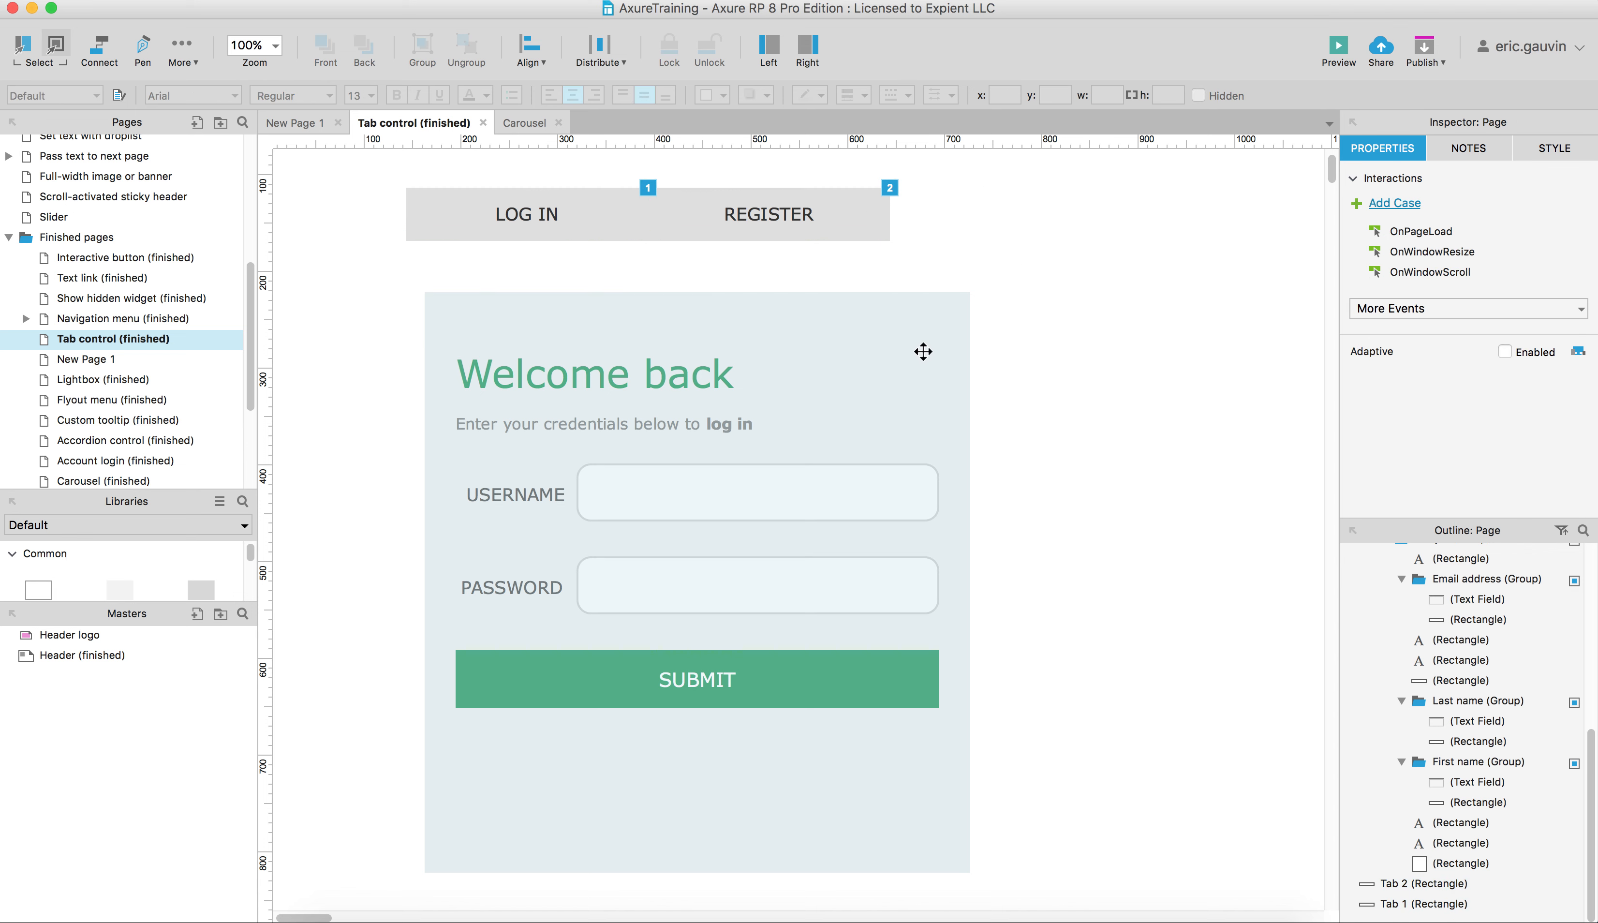
Examine the form's dynamic panel and the contents of its State1 and State2
left_click(929, 368)
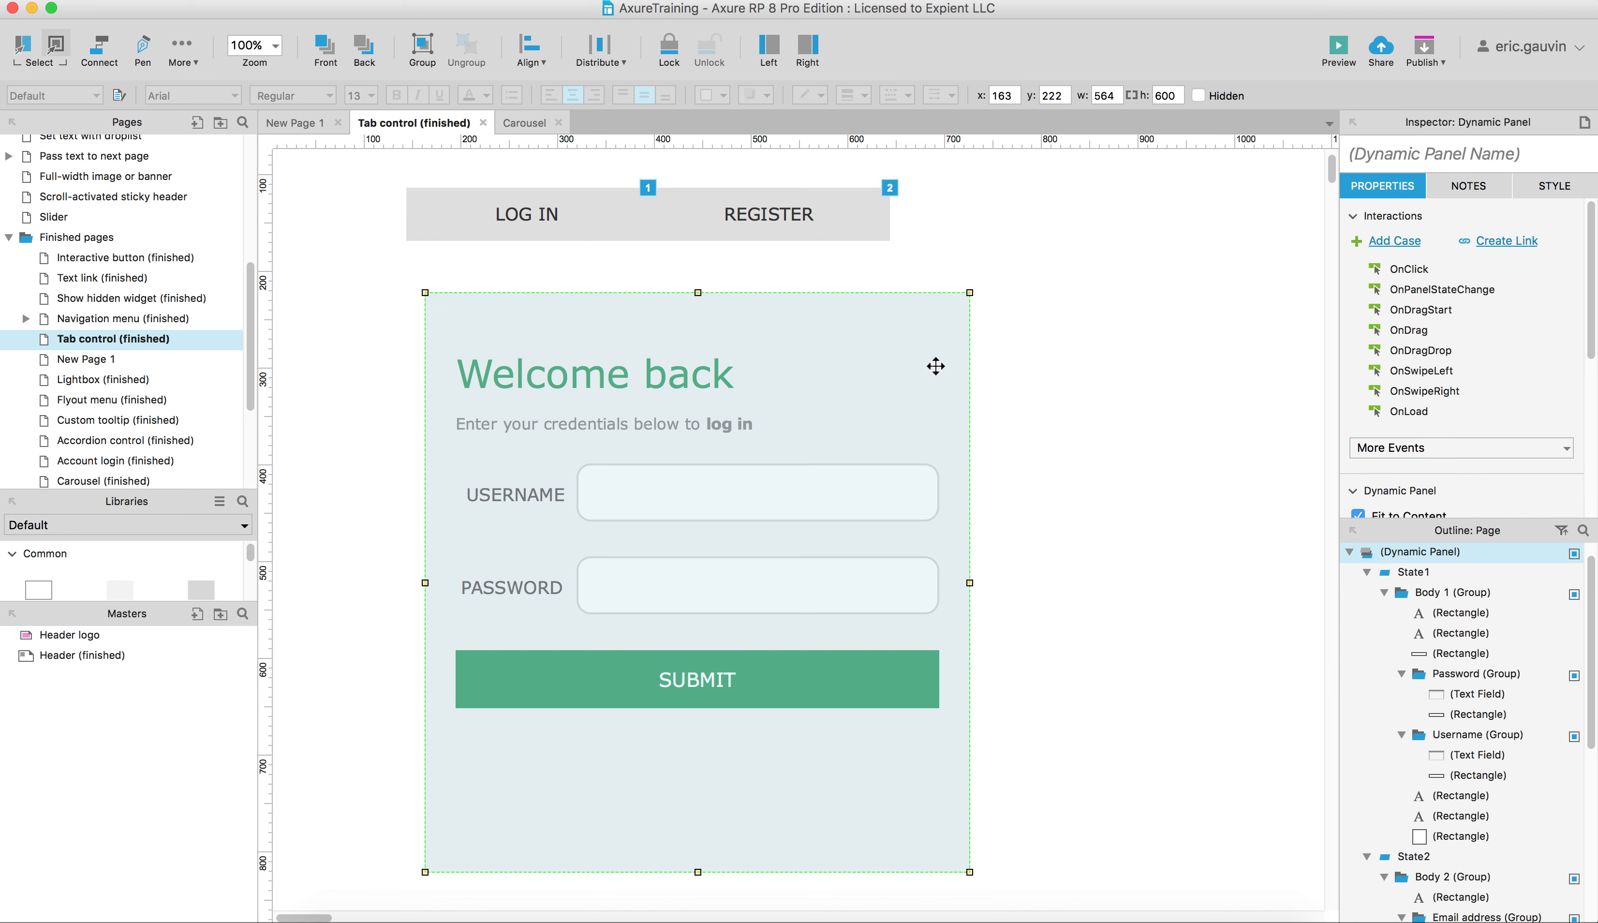
left_click(1408, 163)
mouse_move(1414, 582)
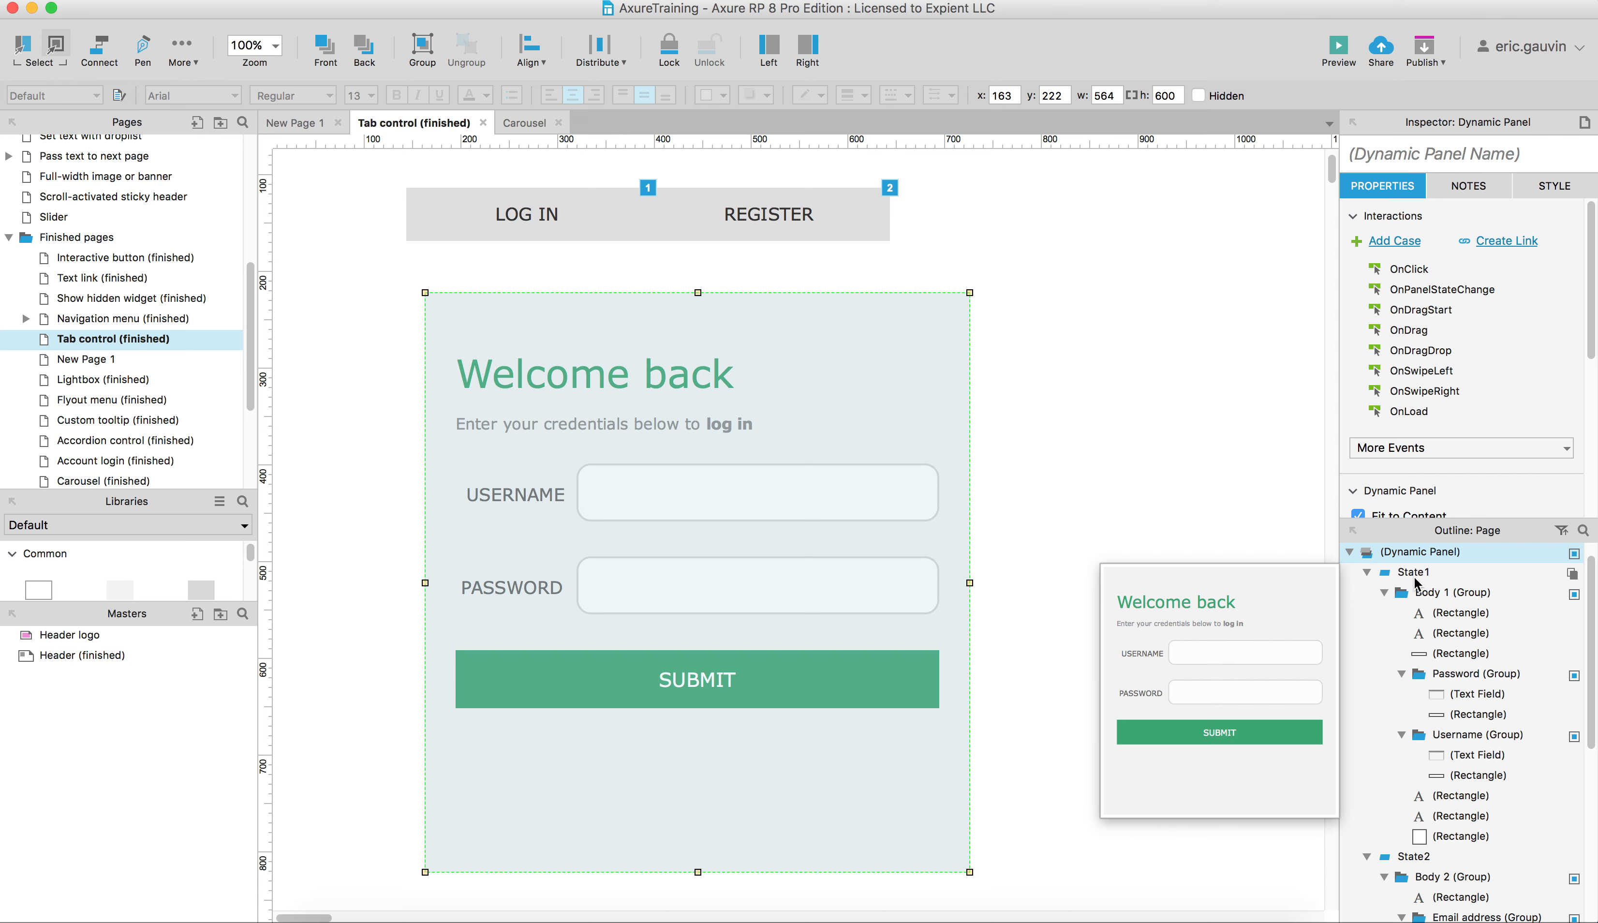
mouse_move(1409, 861)
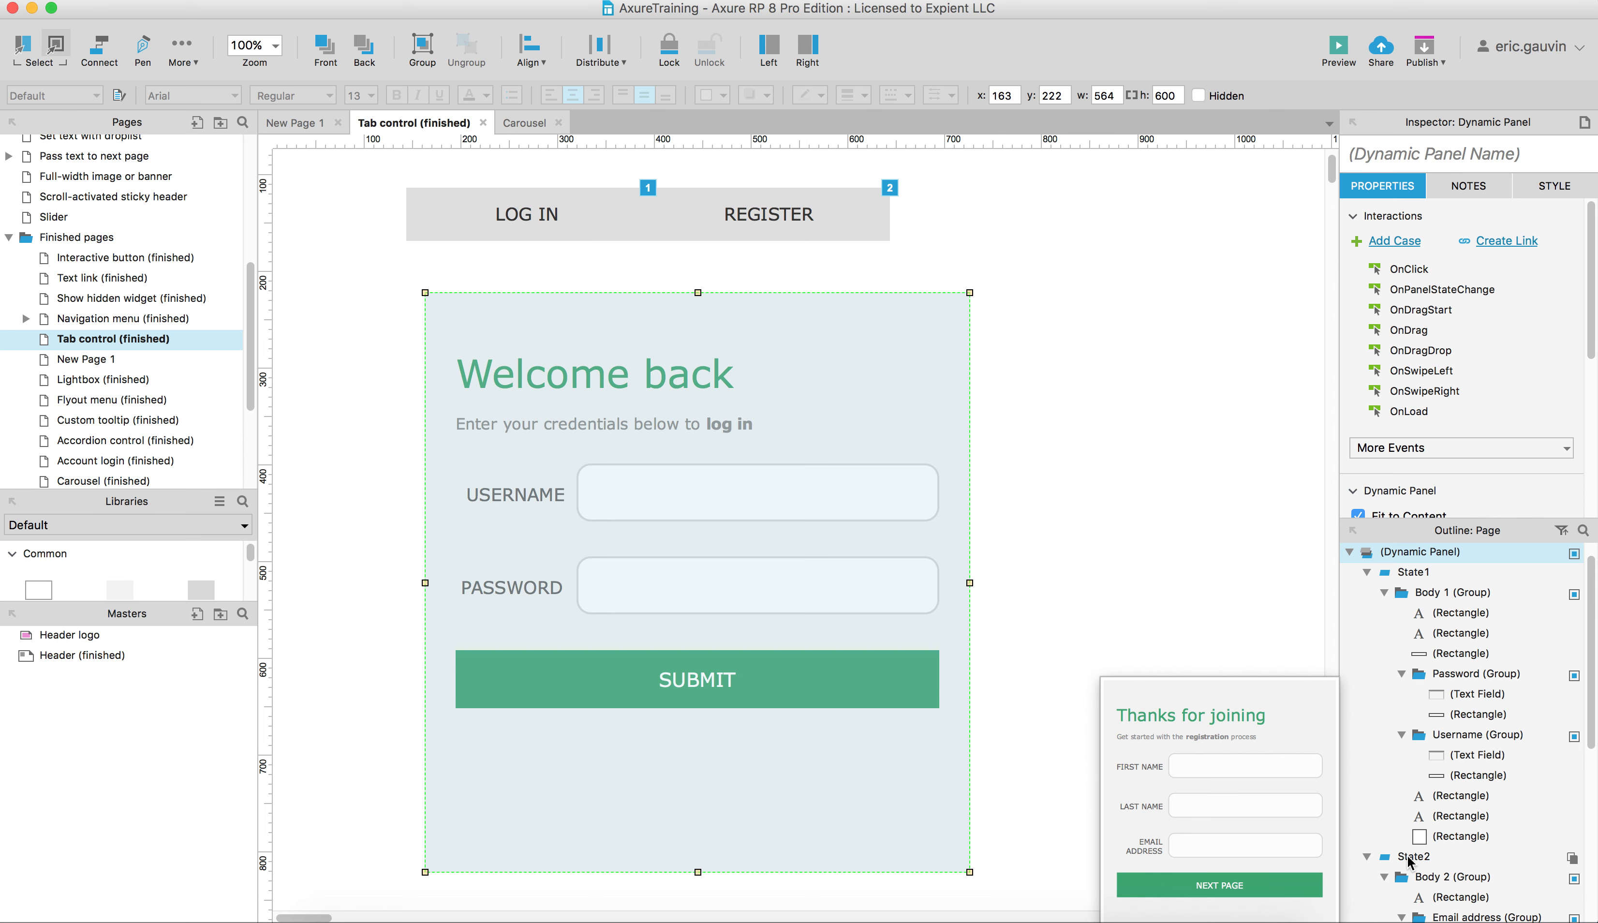
left_click(974, 398)
Separate the REGISTER tab from the LOG IN tab by moving it to about x 498, y 114, and review its interaction settings
left_click(764, 221)
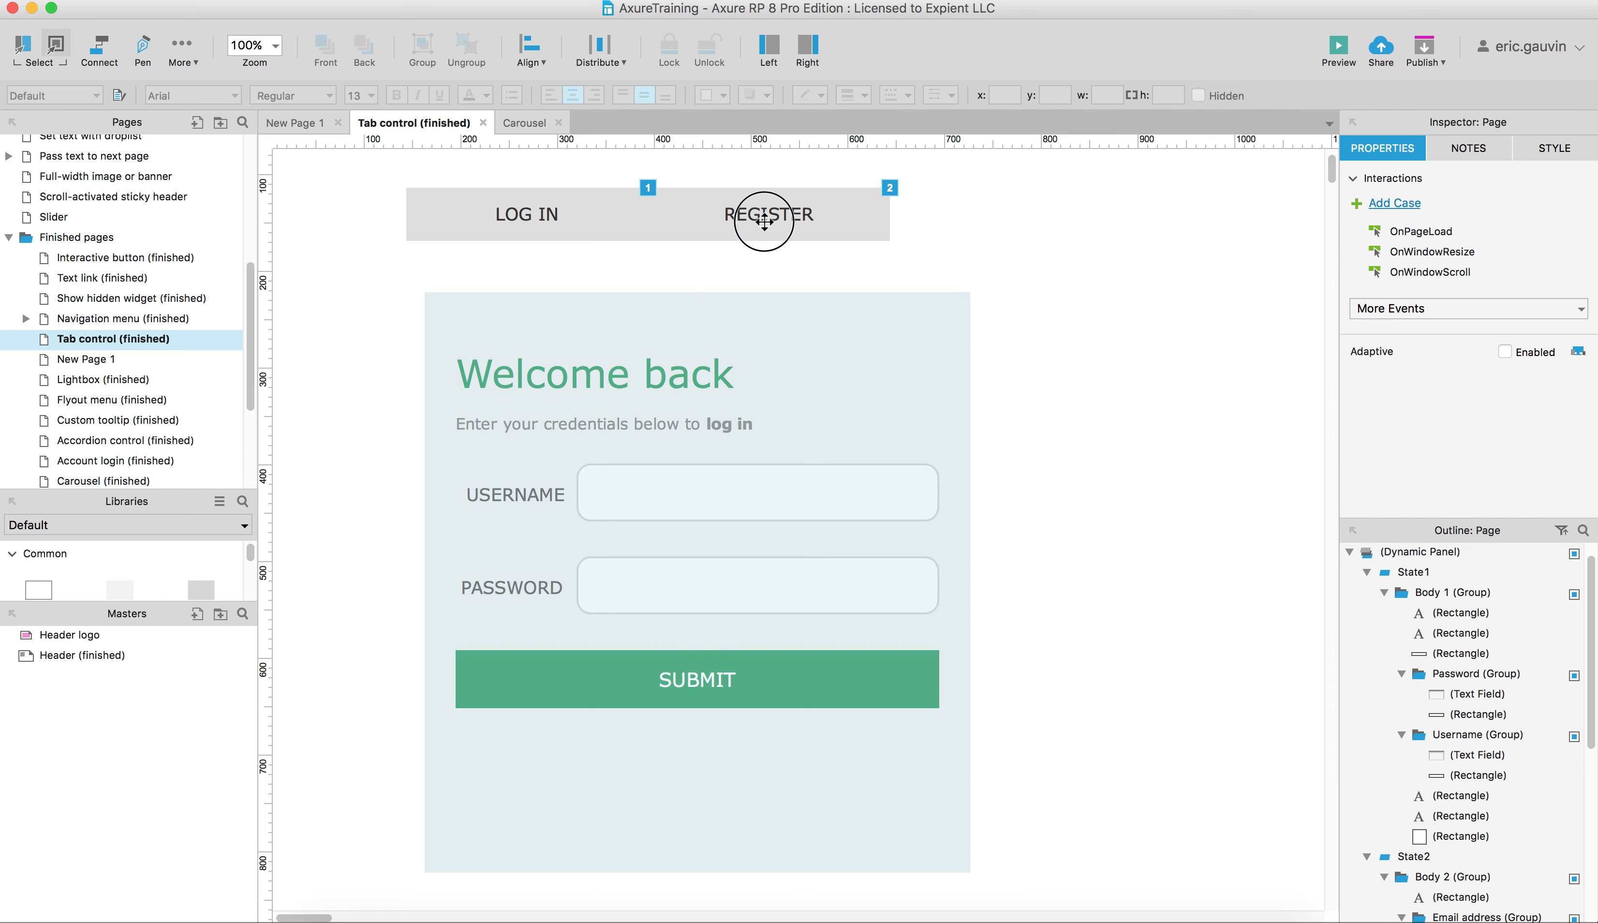
left_click_drag(822, 223, 974, 252)
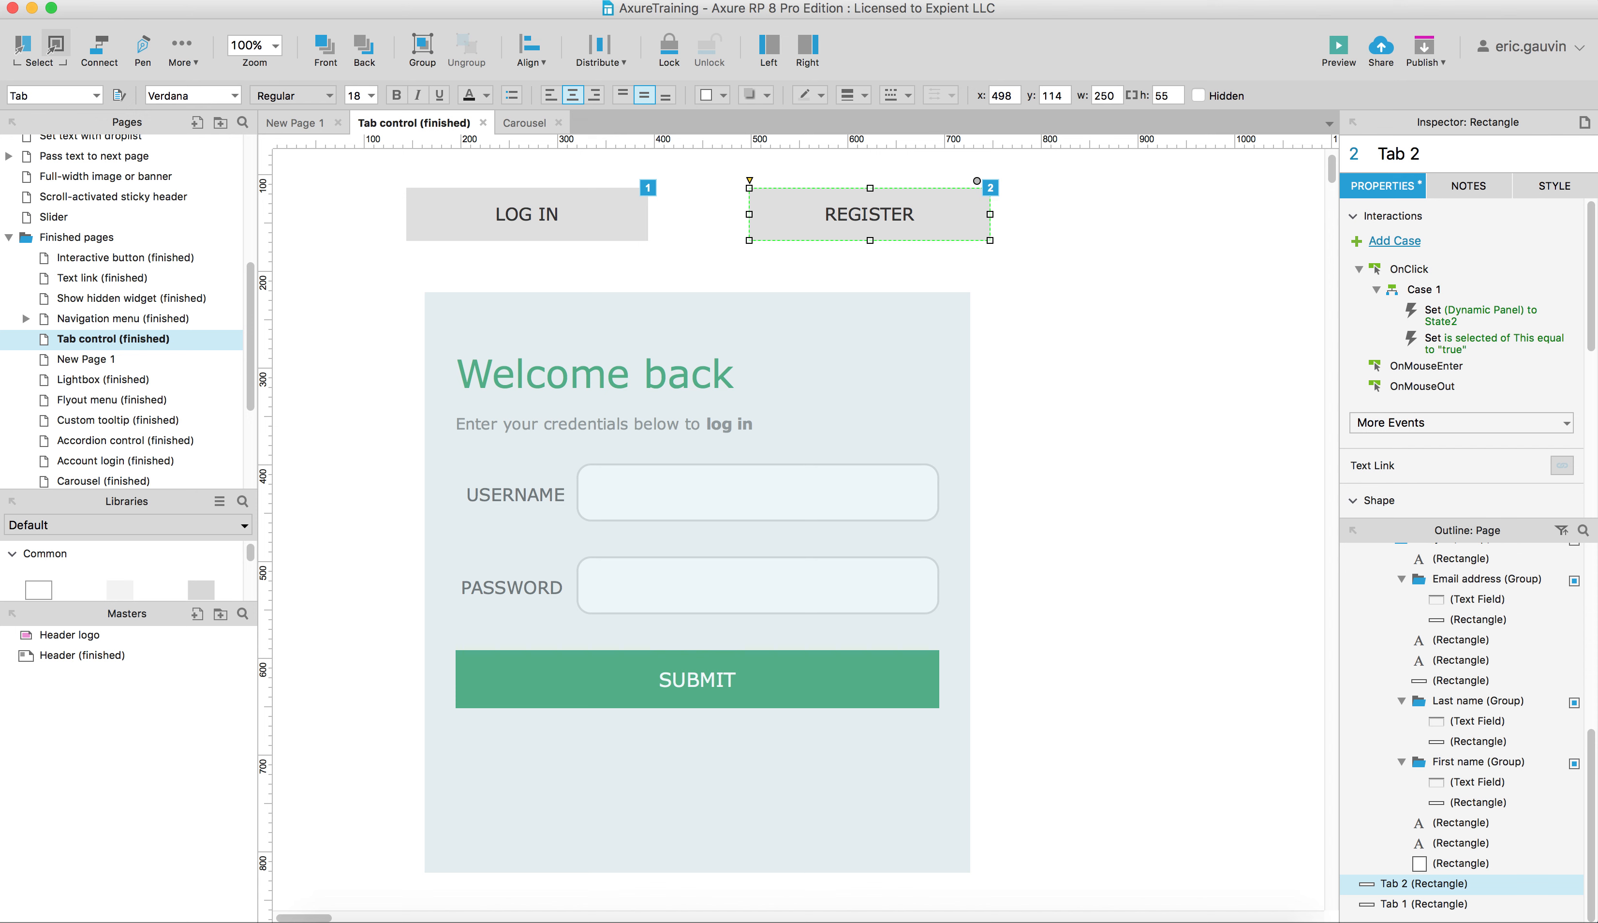
left_click_drag(1590, 294, 1588, 380)
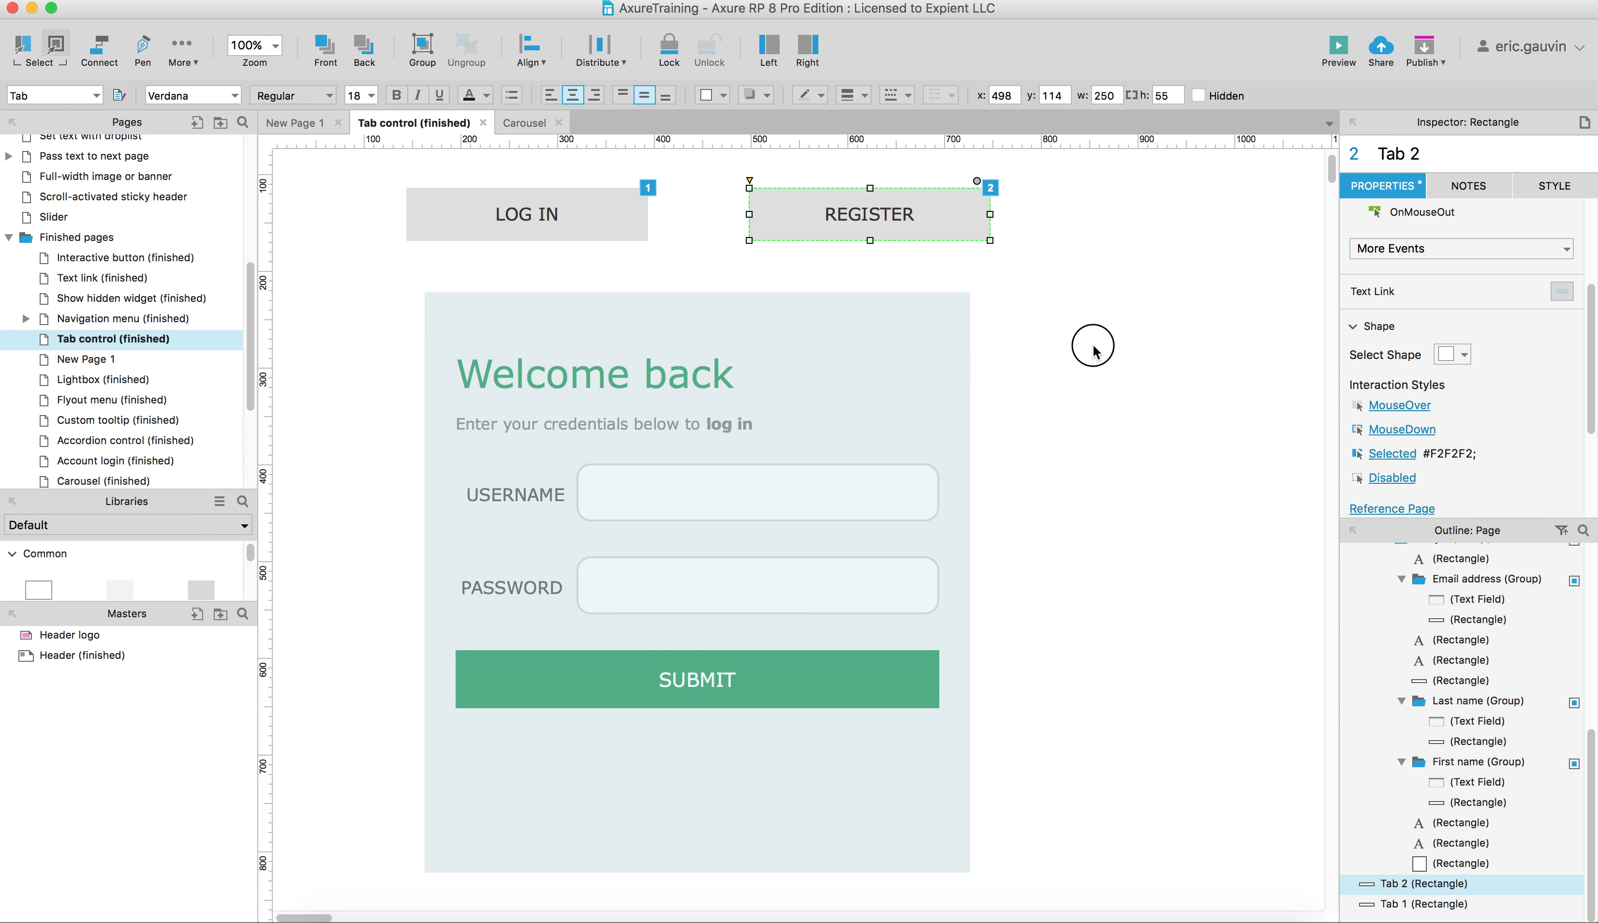
left_click(1074, 337)
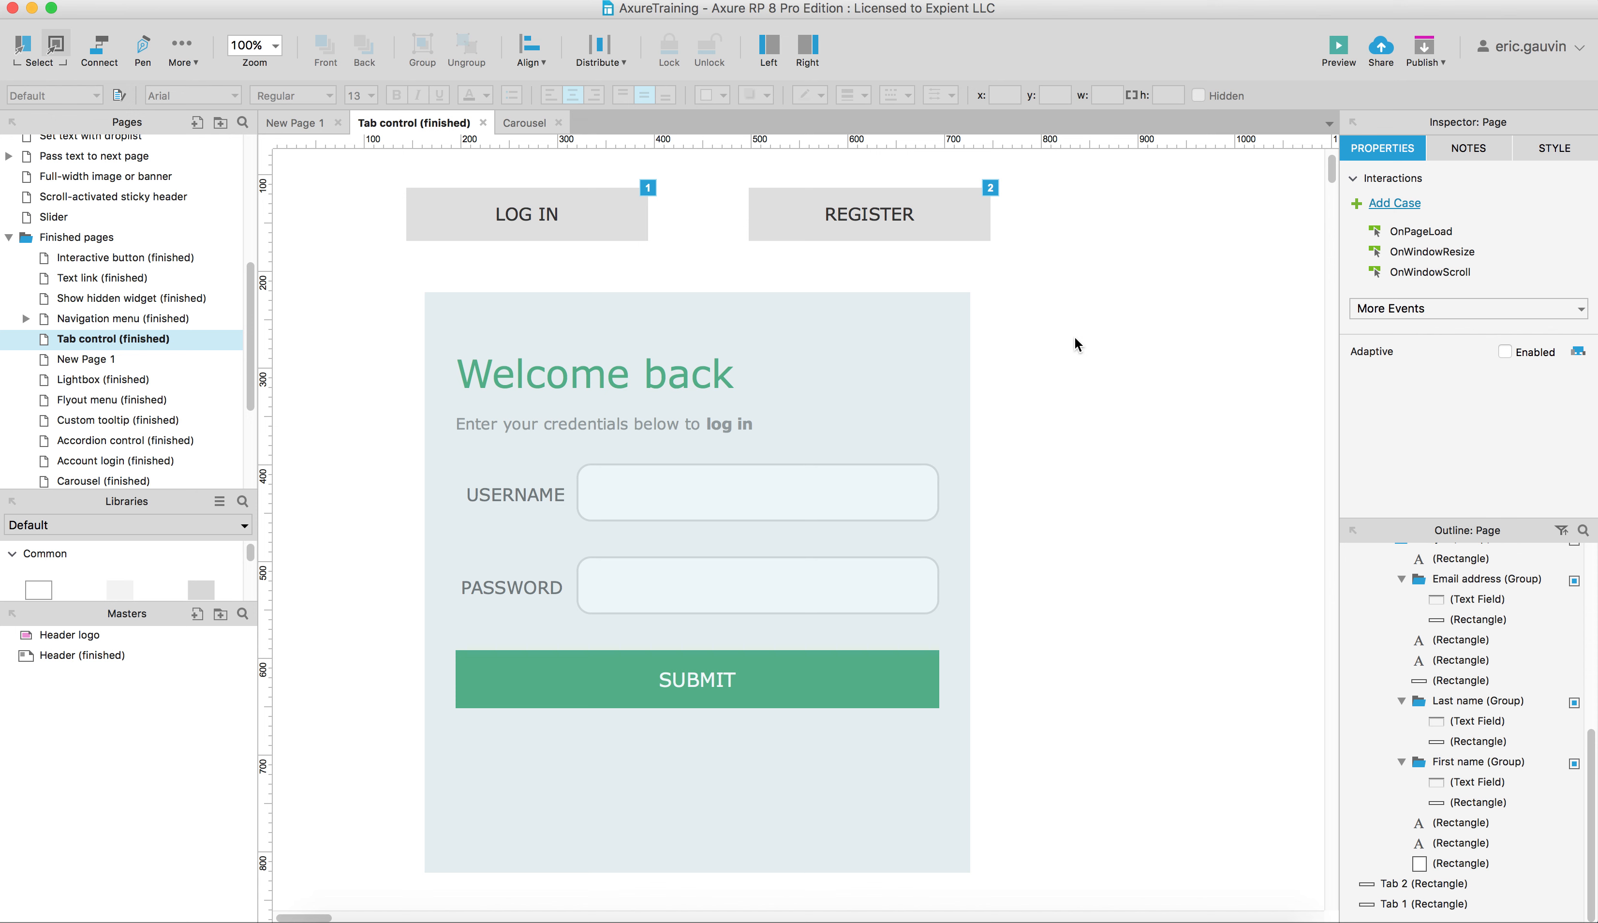
Preview the page with the separated tabs and test switching between the REGISTER and LOG IN forms
key("super+period")
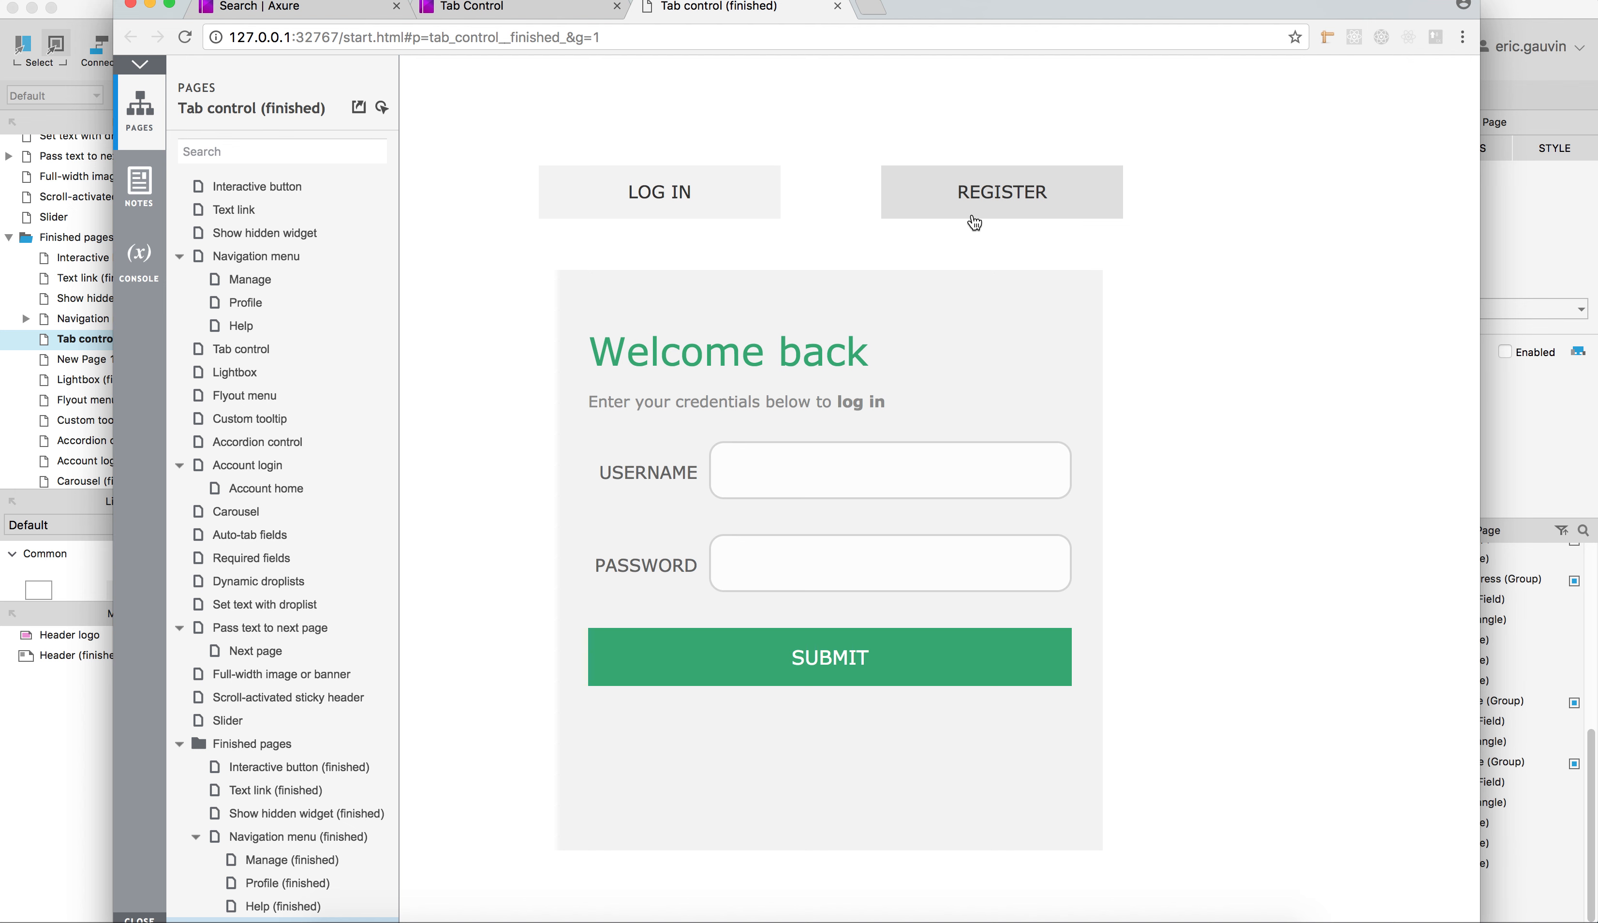
left_click(966, 185)
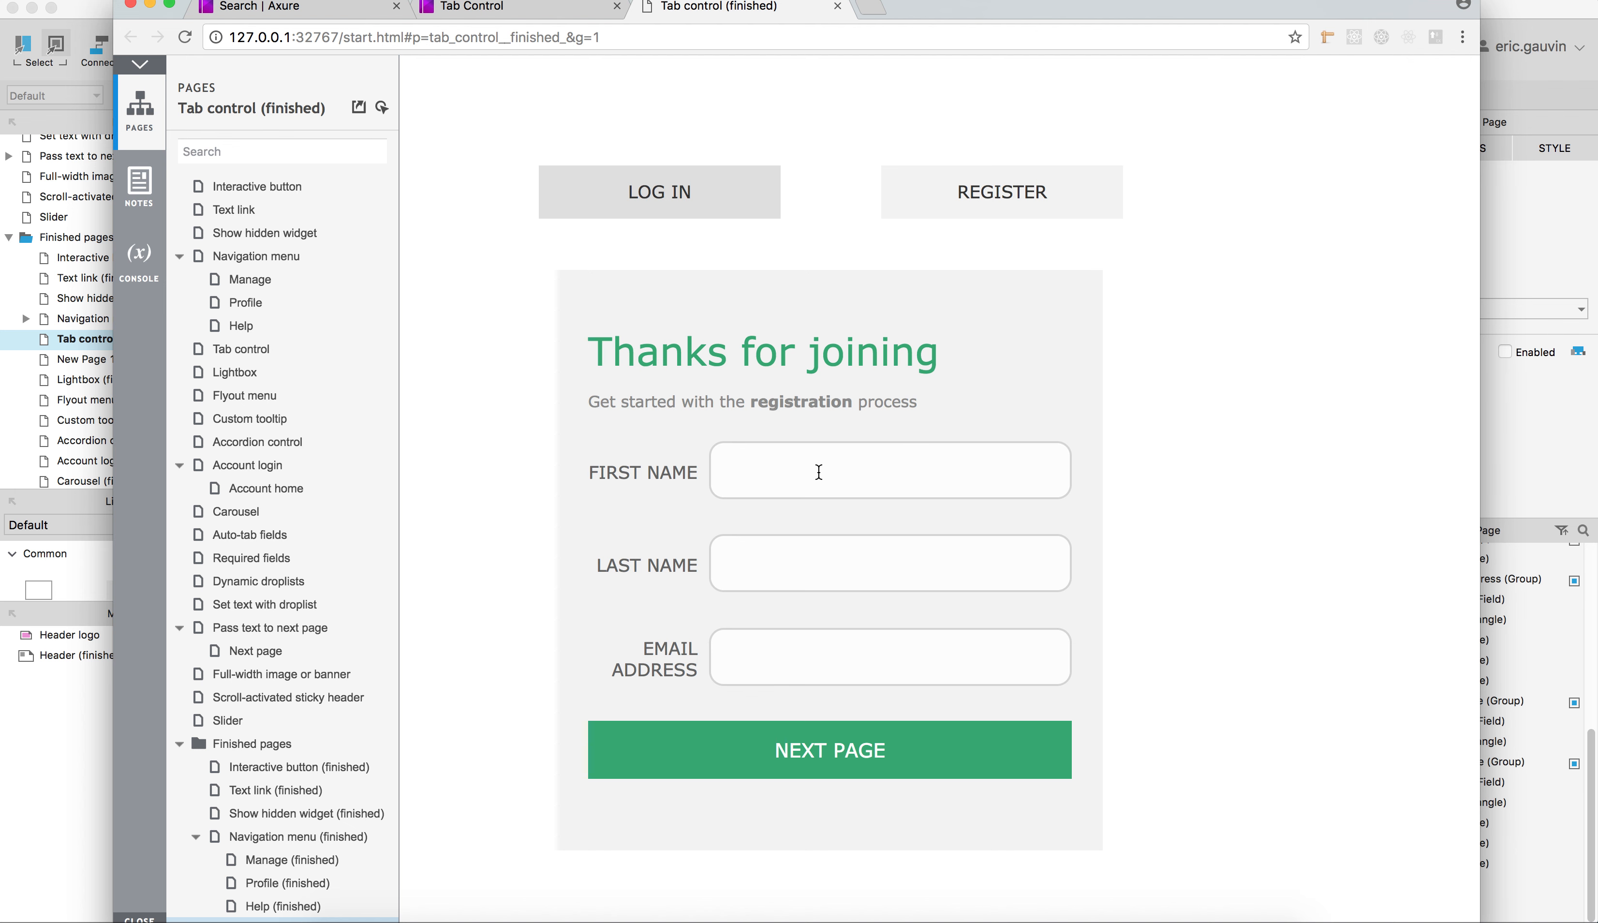
left_click(721, 201)
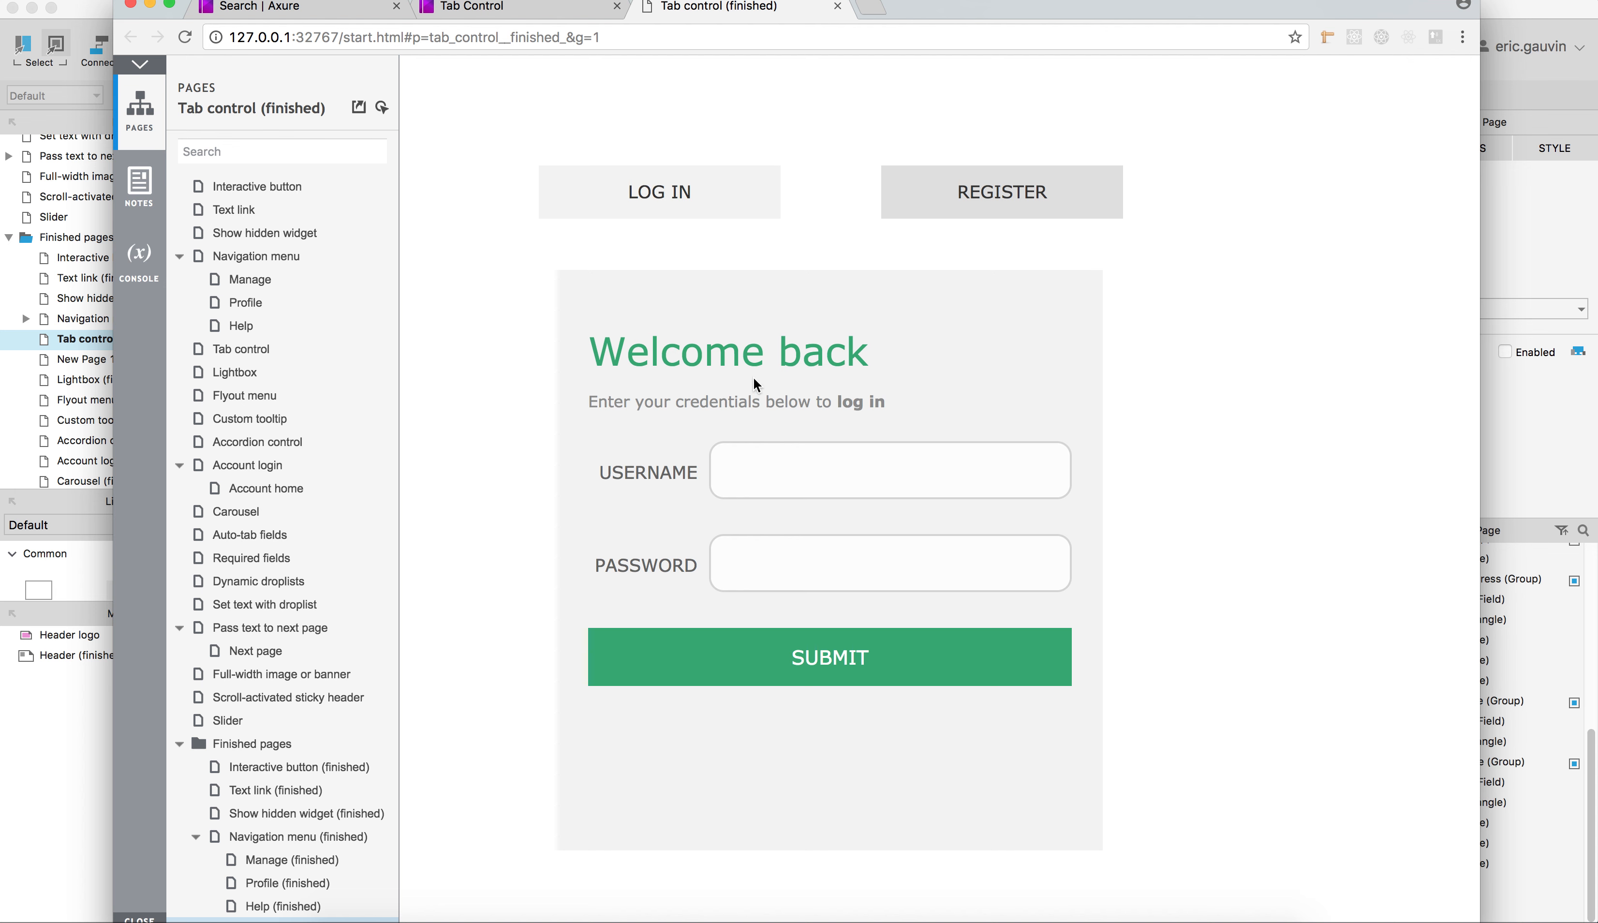
left_click(991, 206)
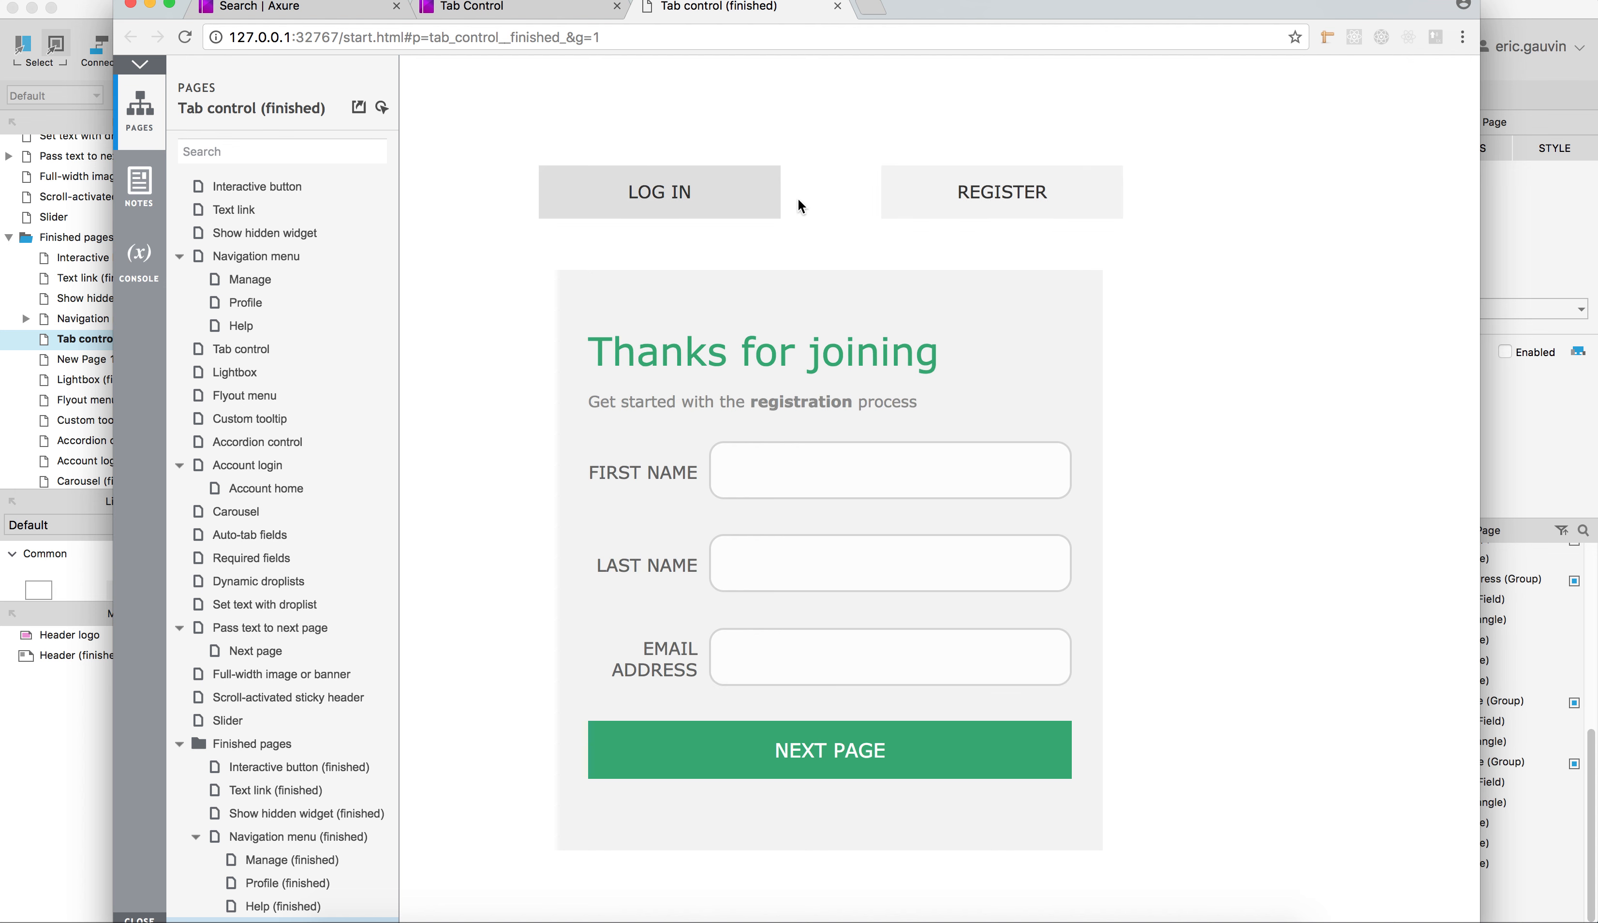
left_click(731, 206)
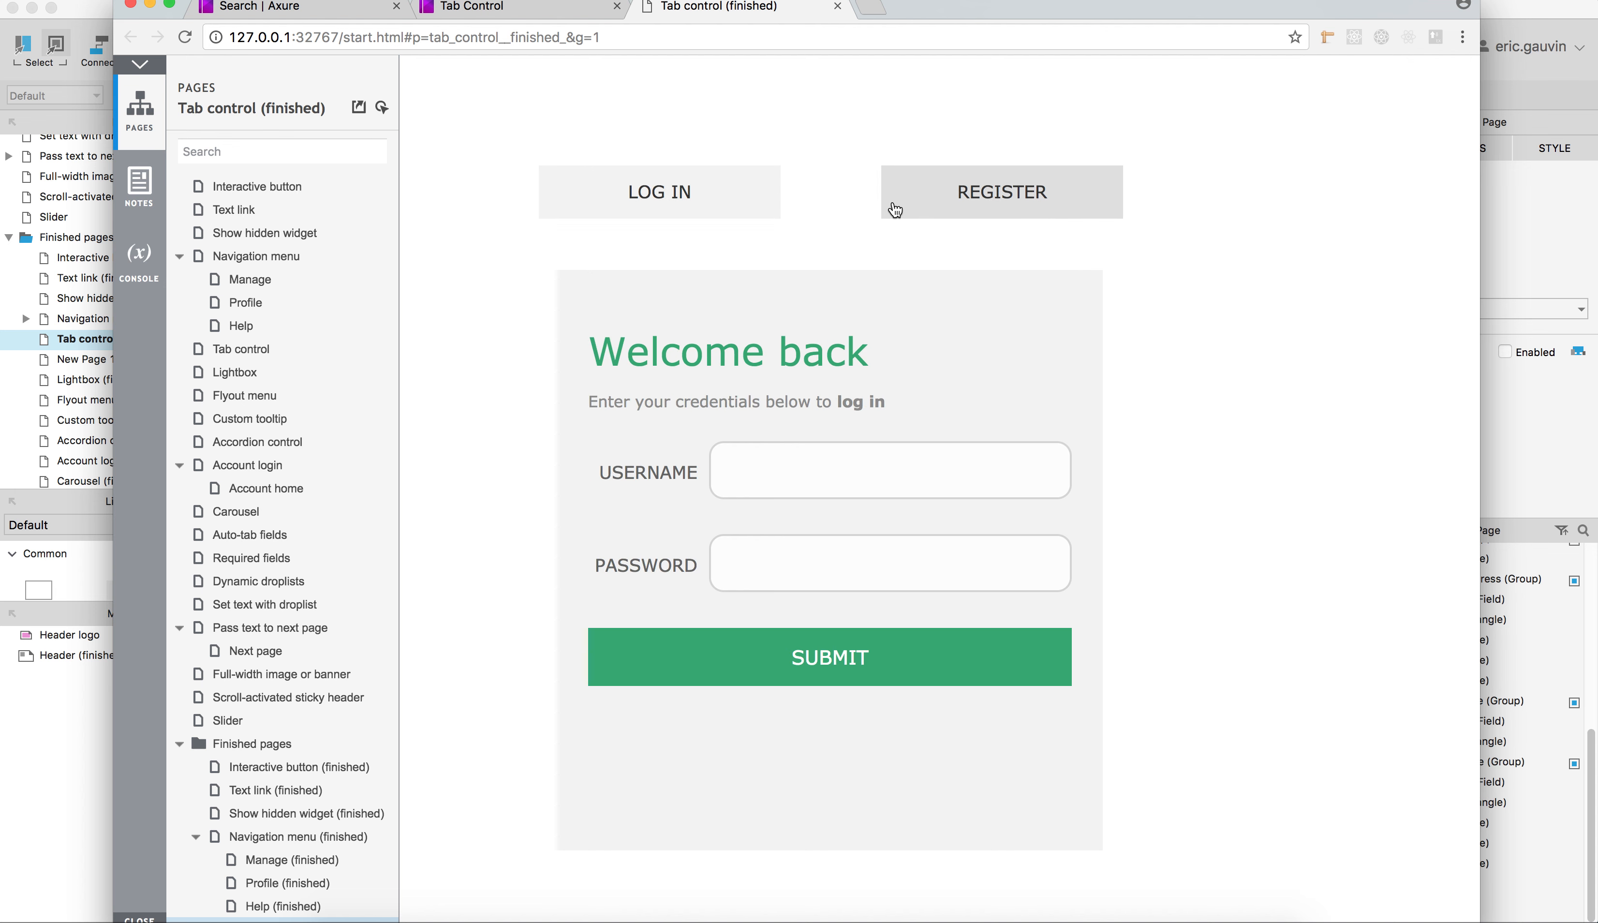
Close the preview and move the LOG IN tab to x 163, y 167 and the REGISTER tab beside it at x 413, y 167
left_click(838, 7)
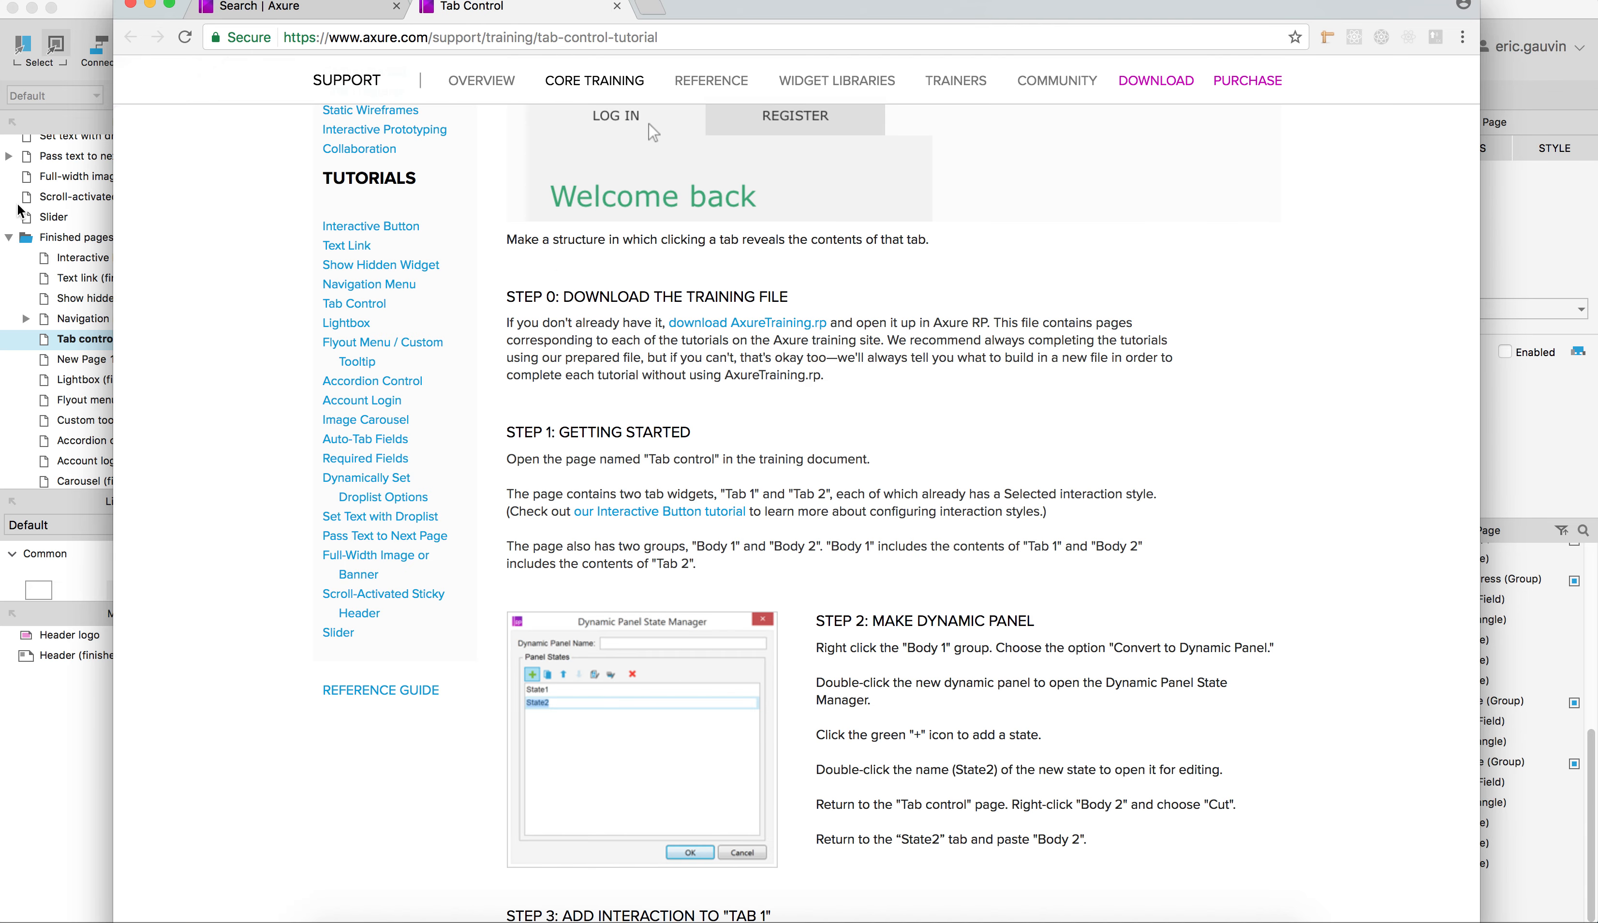
left_click(87, 49)
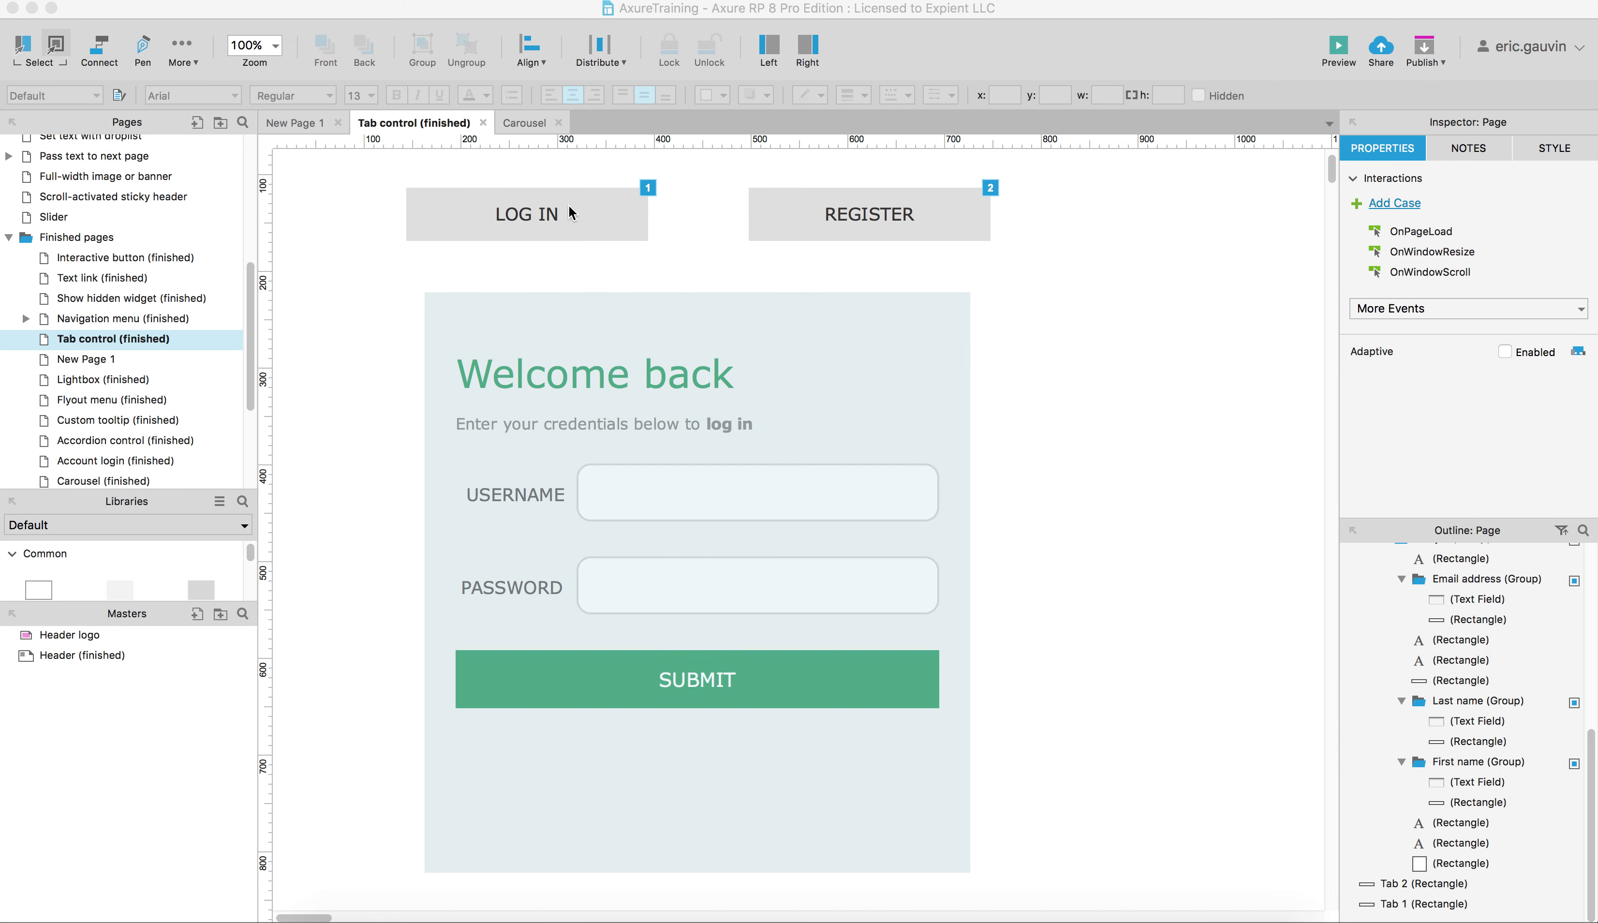
left_click(558, 229)
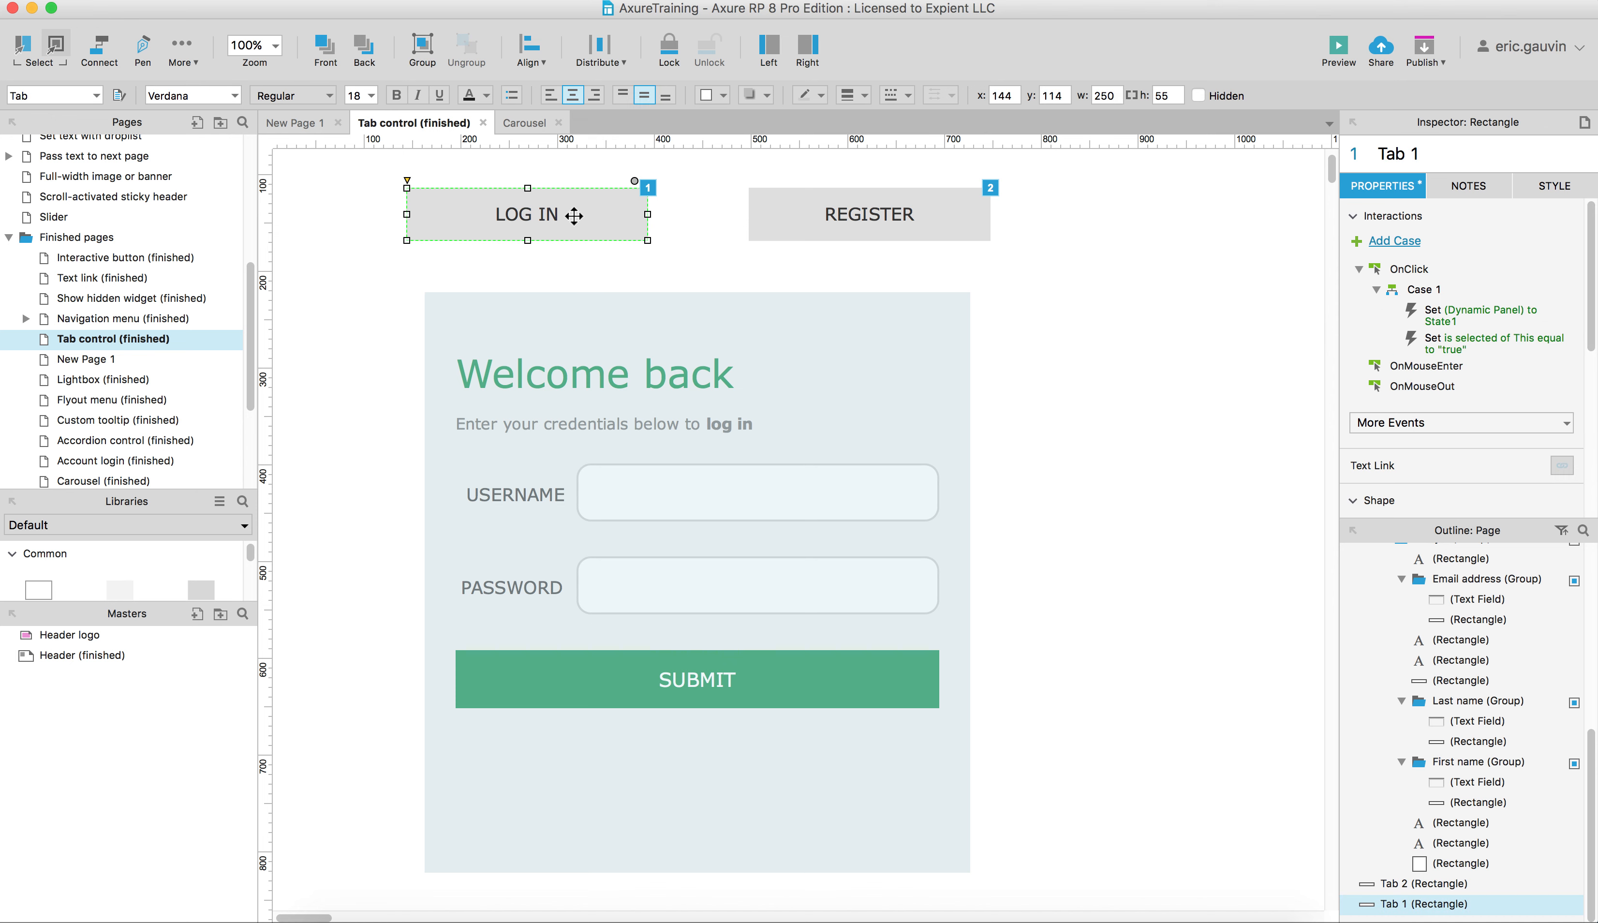
left_click_drag(574, 216, 596, 268)
left_click(797, 219)
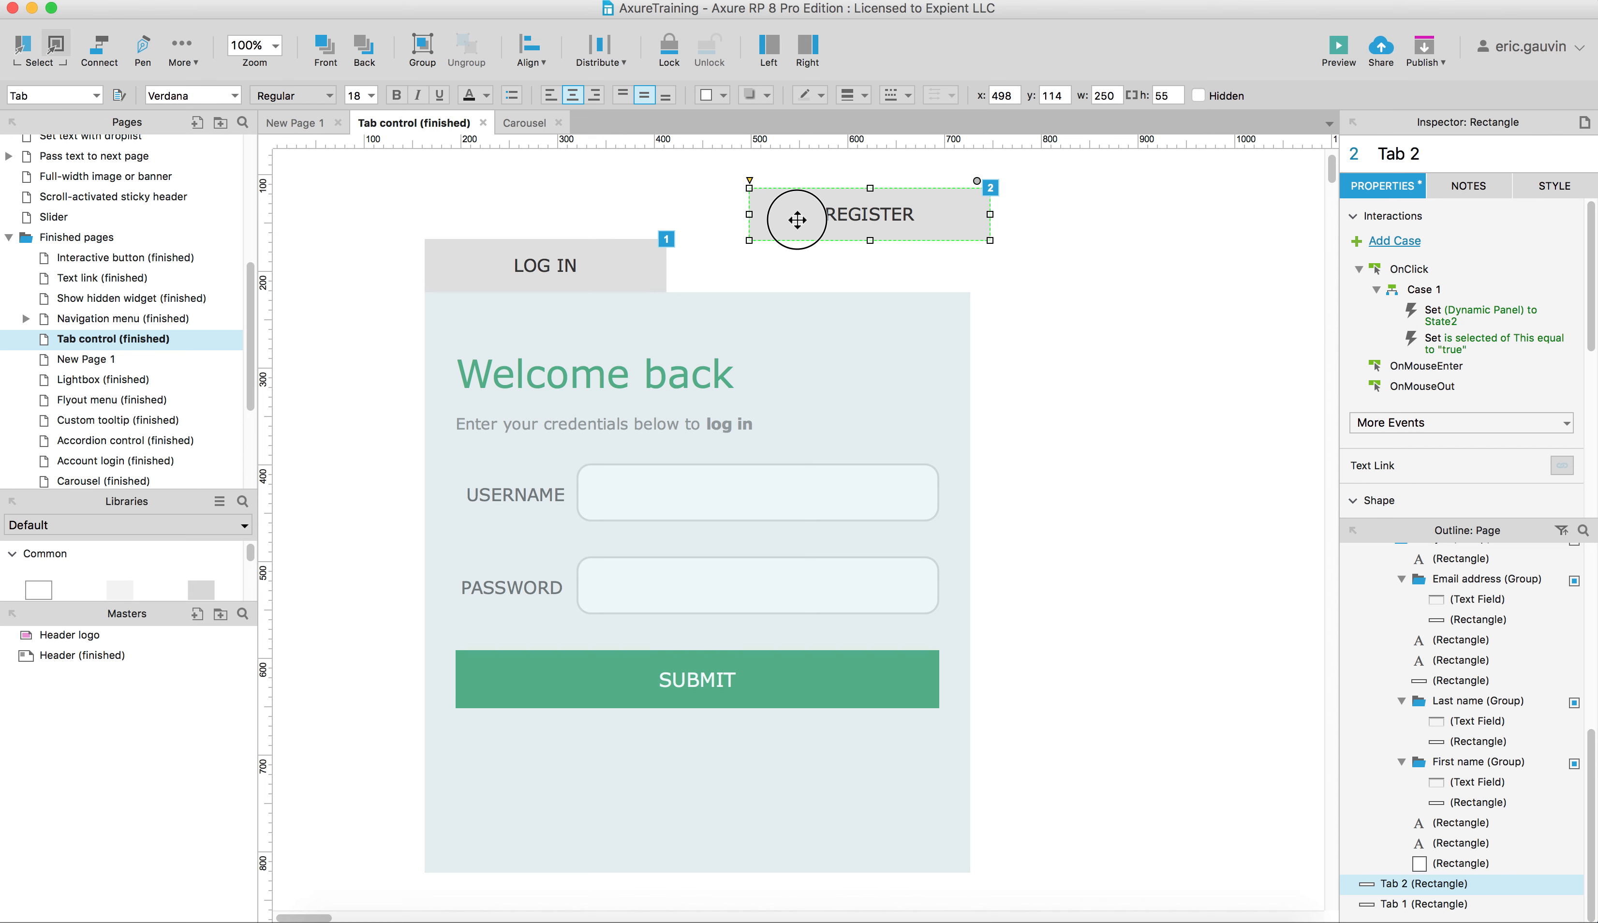
left_click_drag(797, 219, 1034, 277)
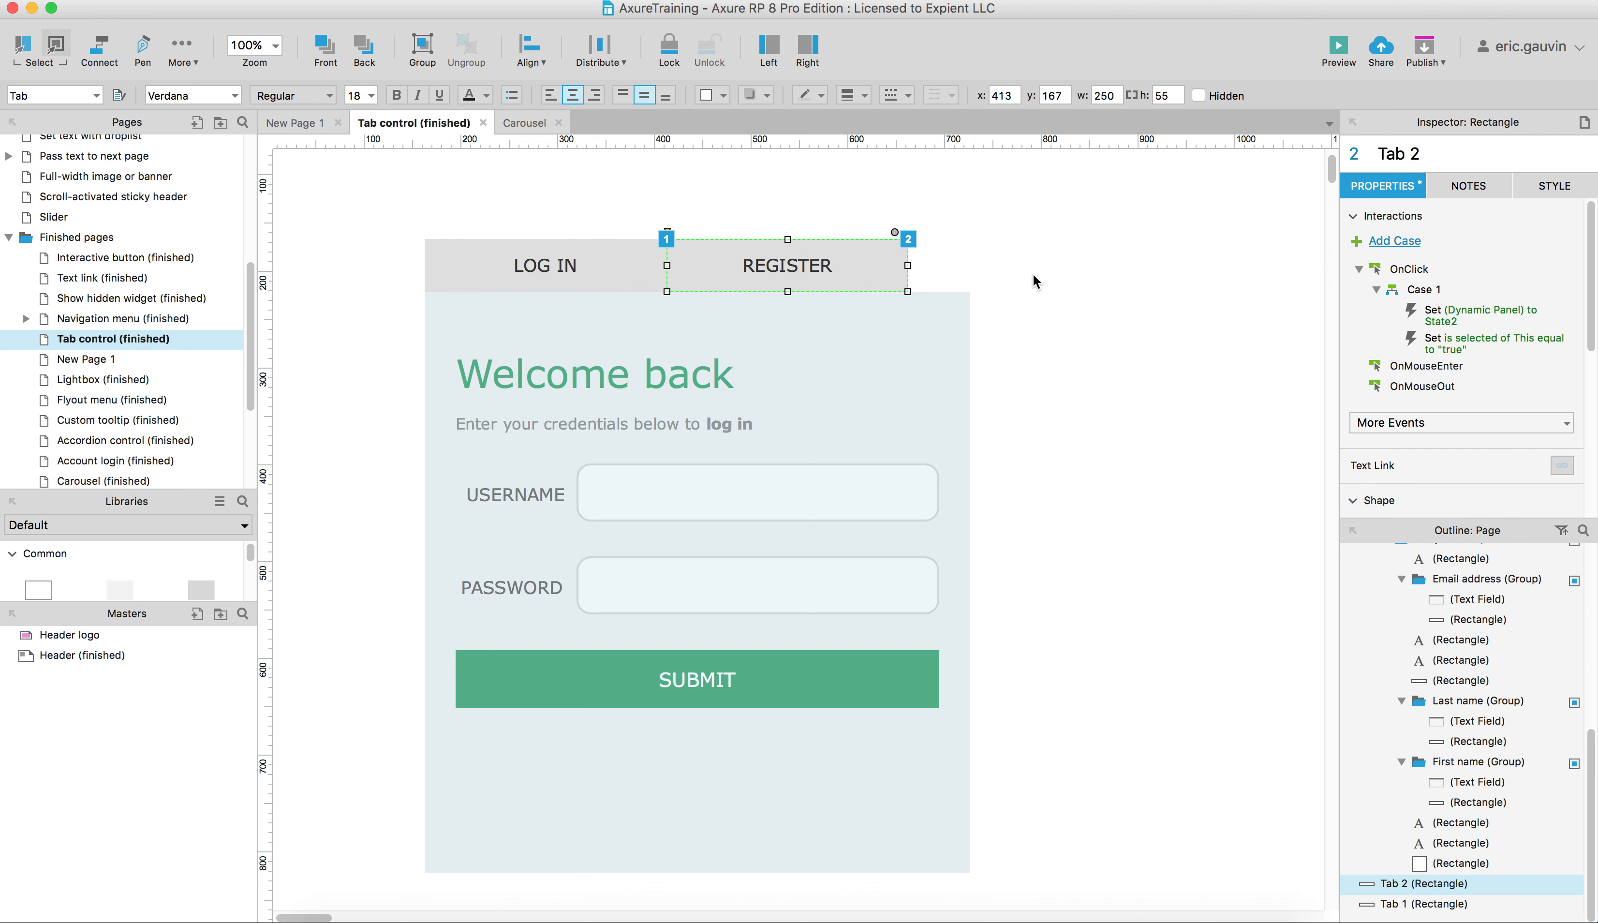
left_click(1033, 274)
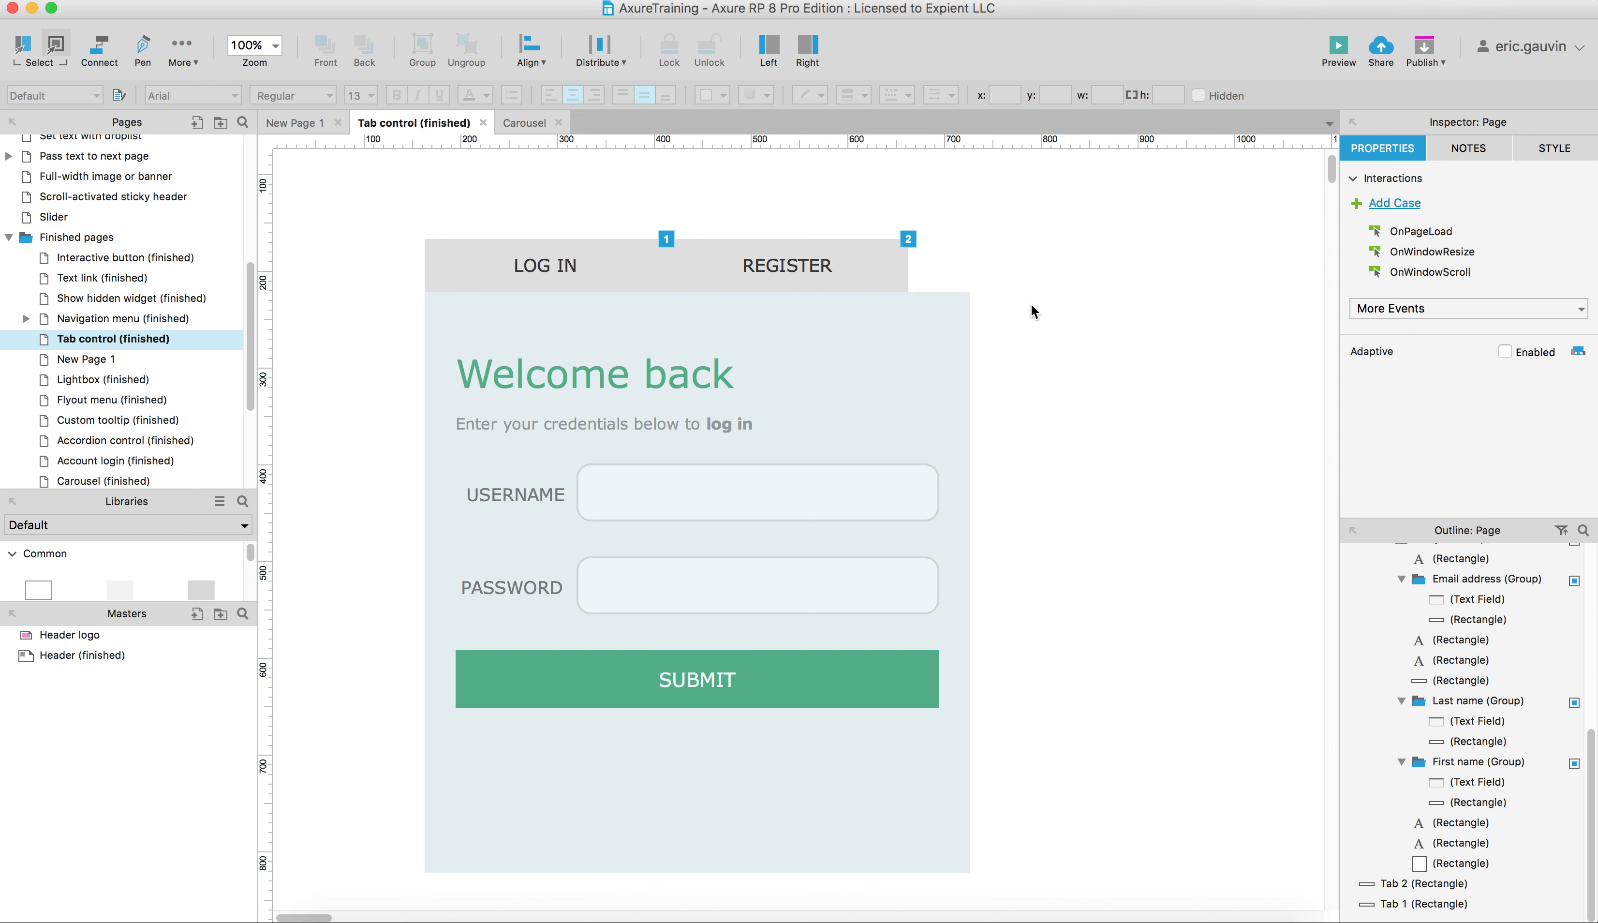
Preview the page with the tabs attached to the form and test switching between the LOG IN and REGISTER content
key("super+period")
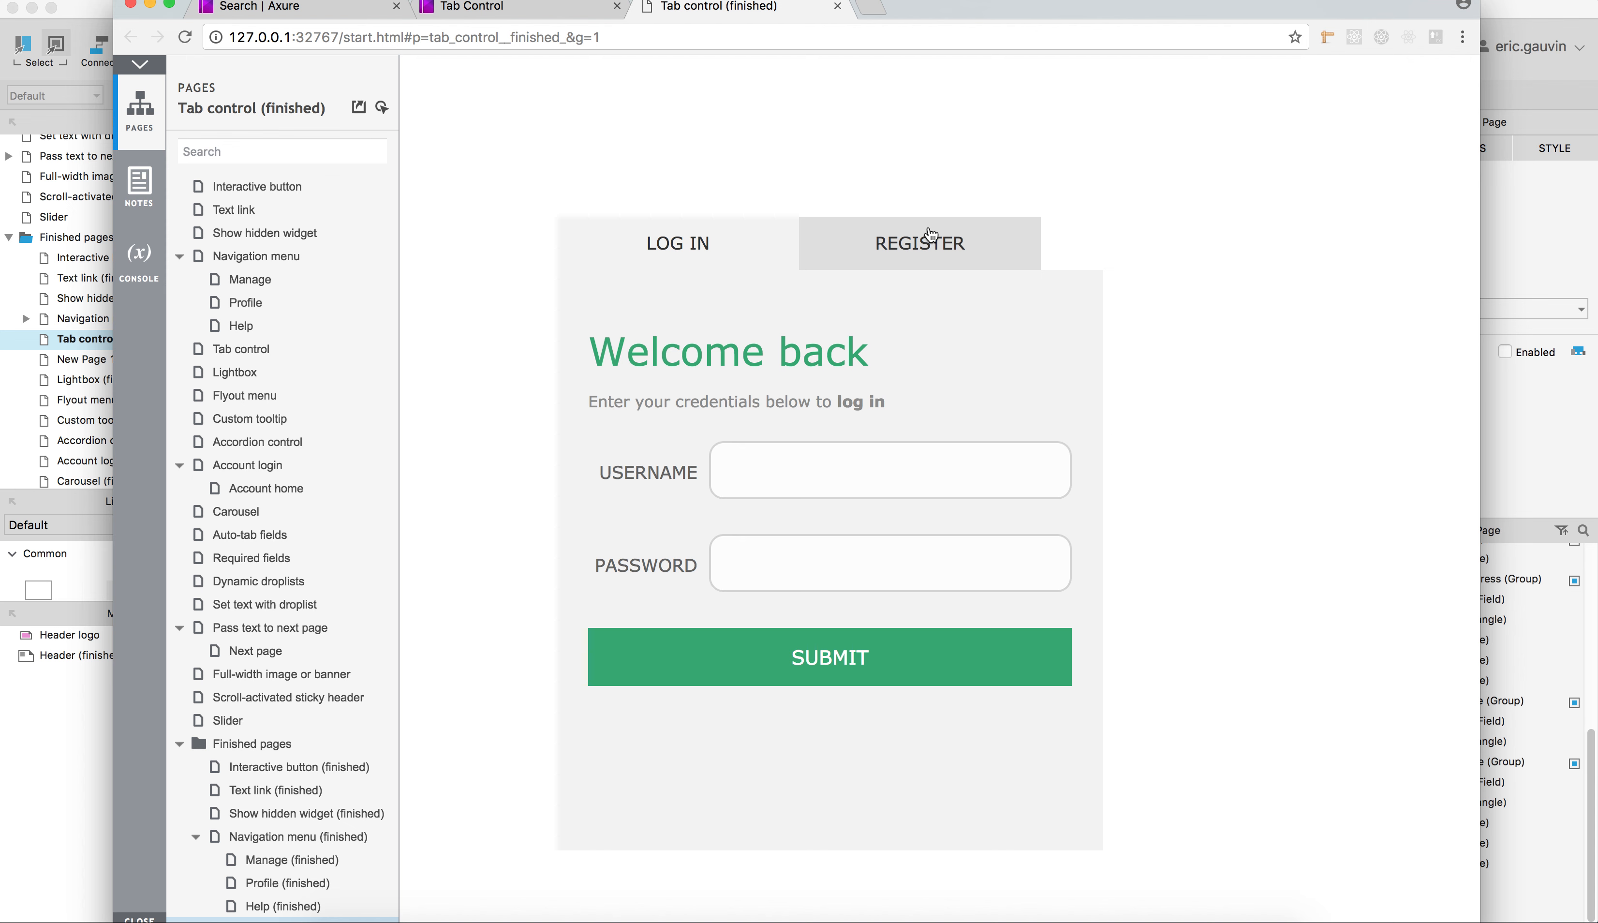
left_click(1035, 259)
left_click(736, 261)
left_click(919, 251)
left_click(749, 256)
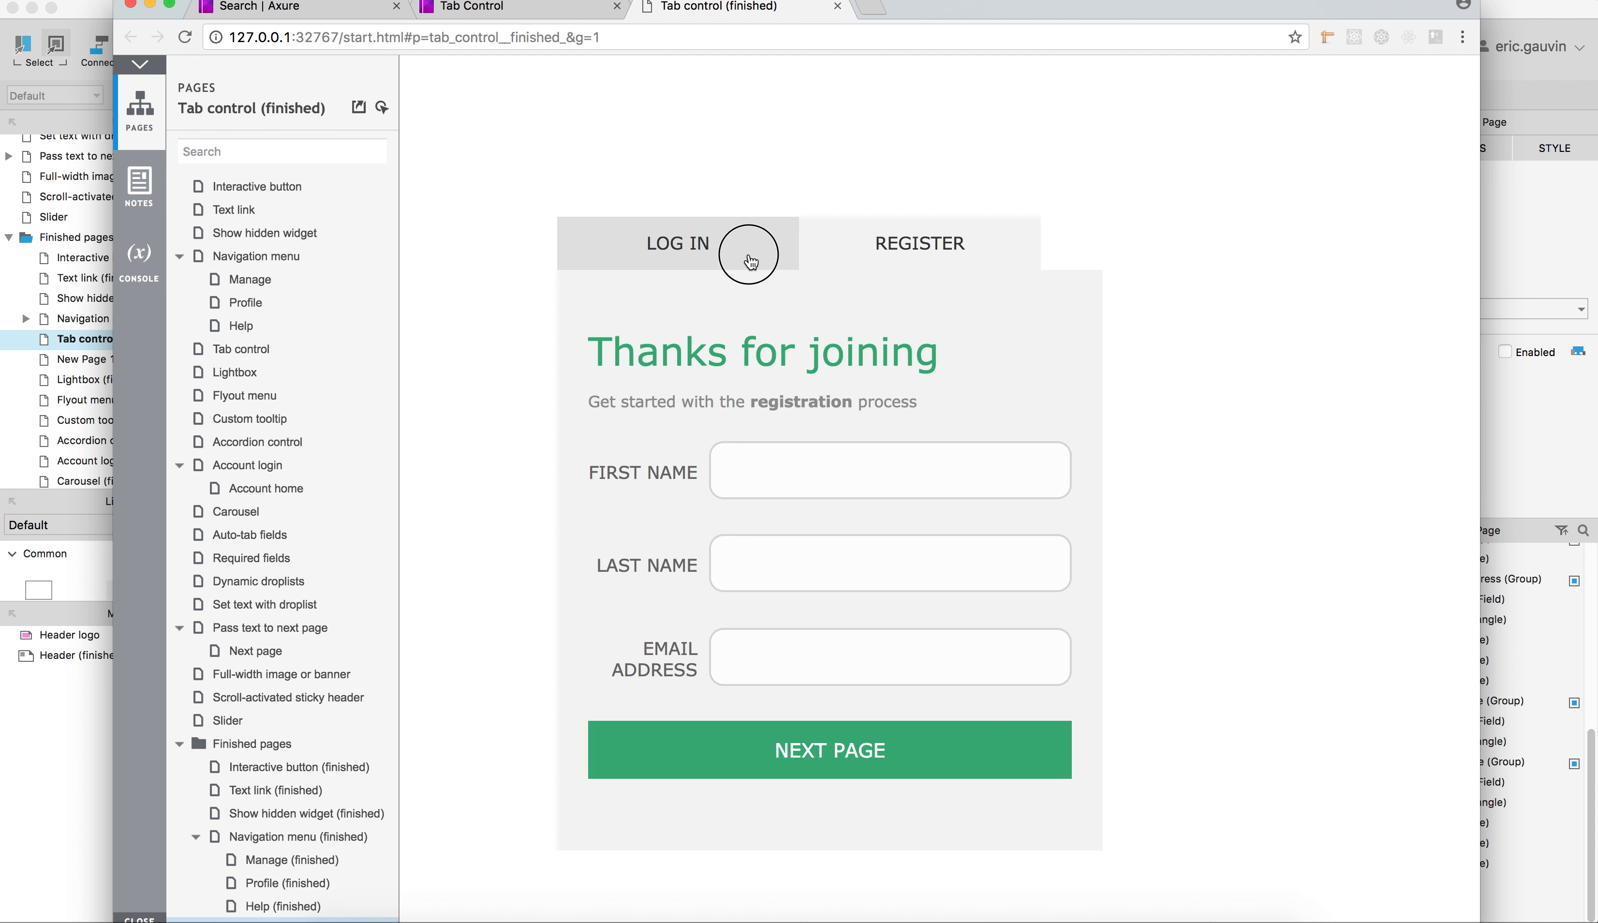
left_click(946, 246)
left_click(697, 244)
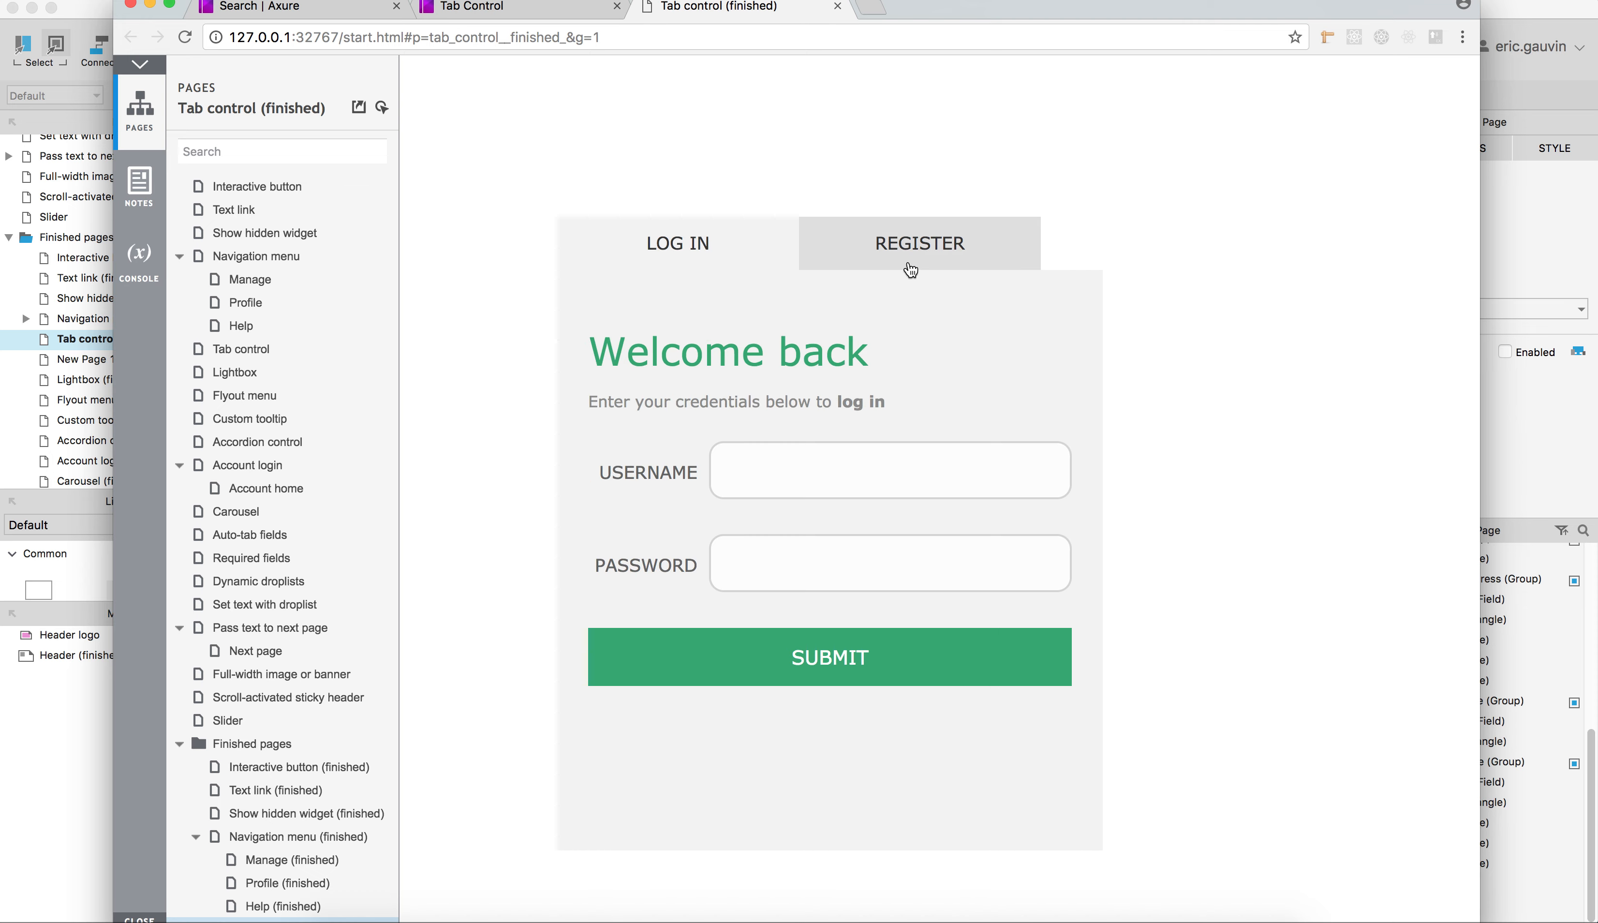
left_click(837, 6)
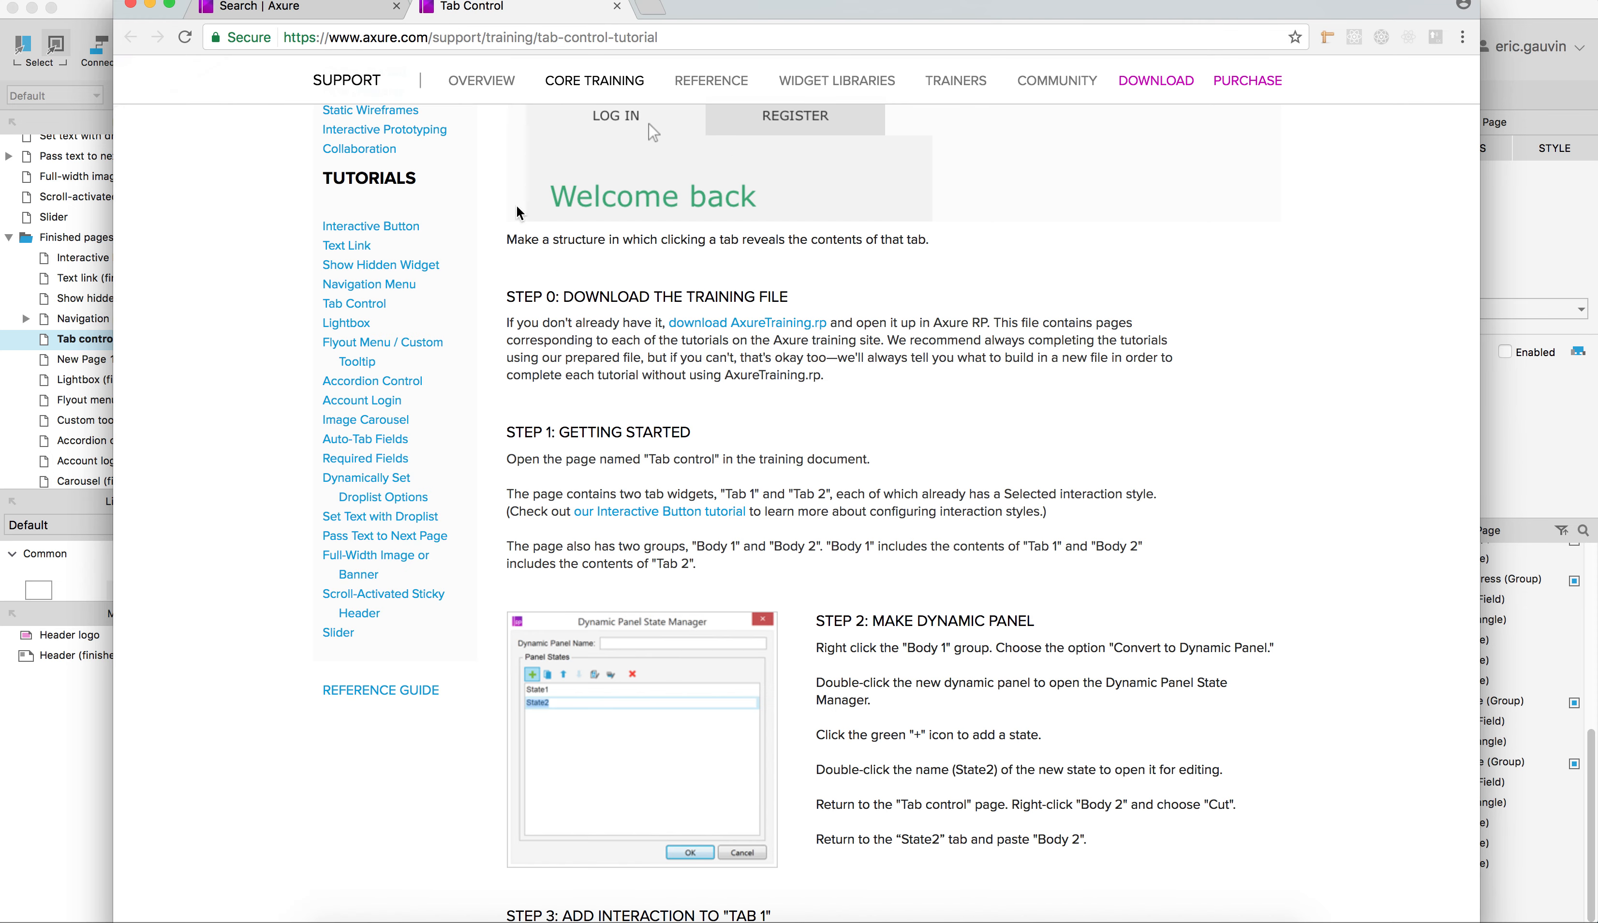
left_click(97, 17)
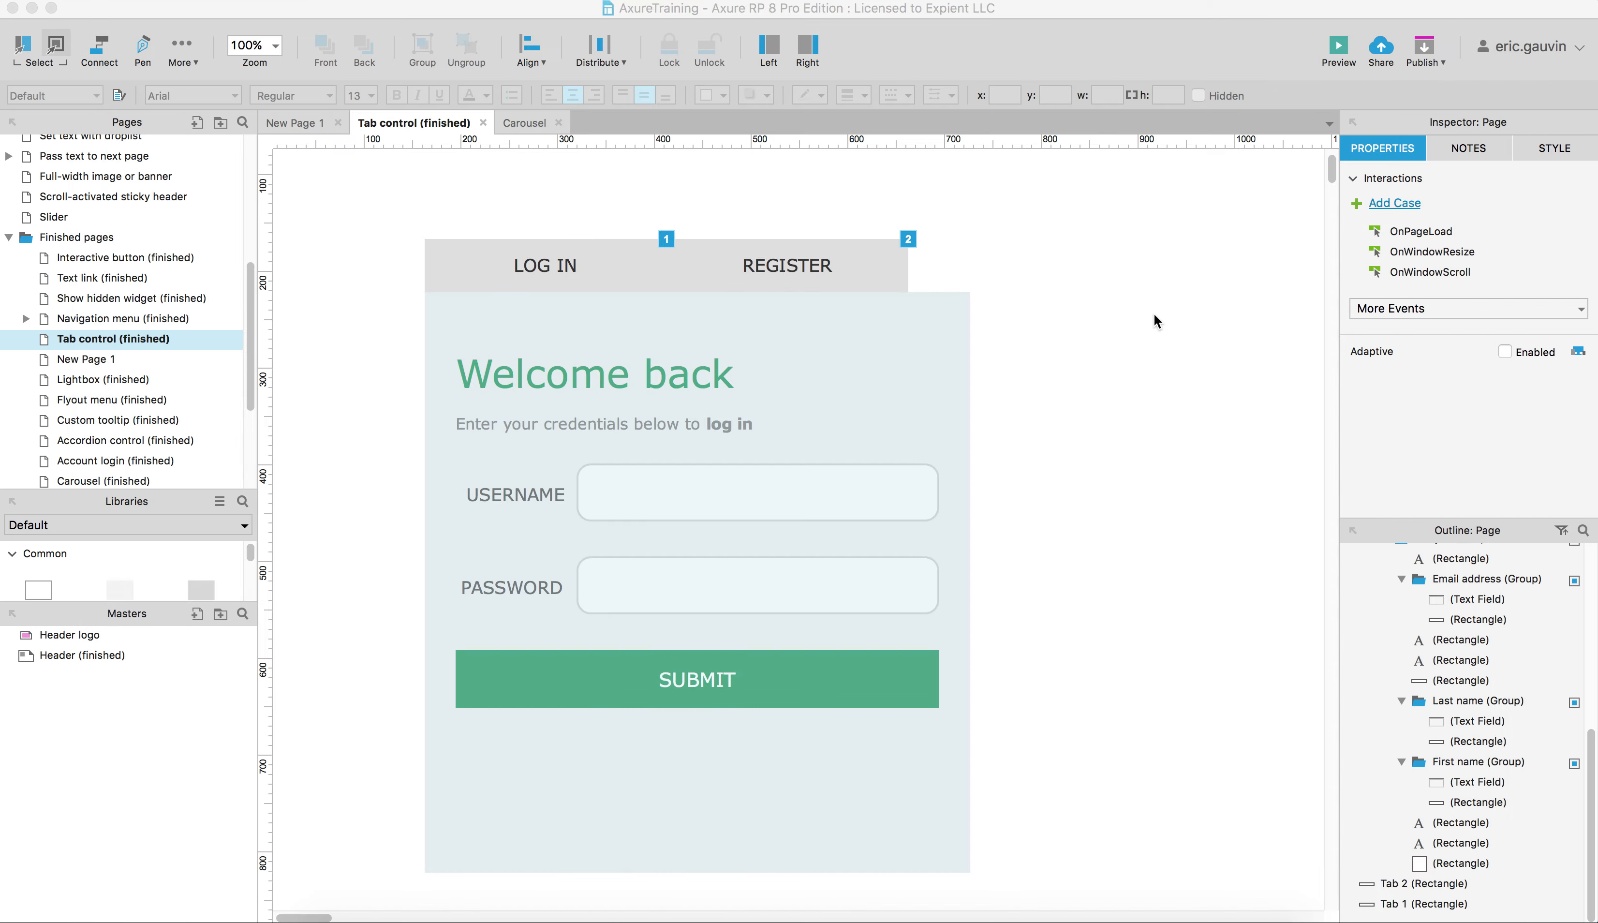
Examine the dynamic panel's State1 and the click interactions of the REGISTER and LOG IN tabs
left_click(1124, 443)
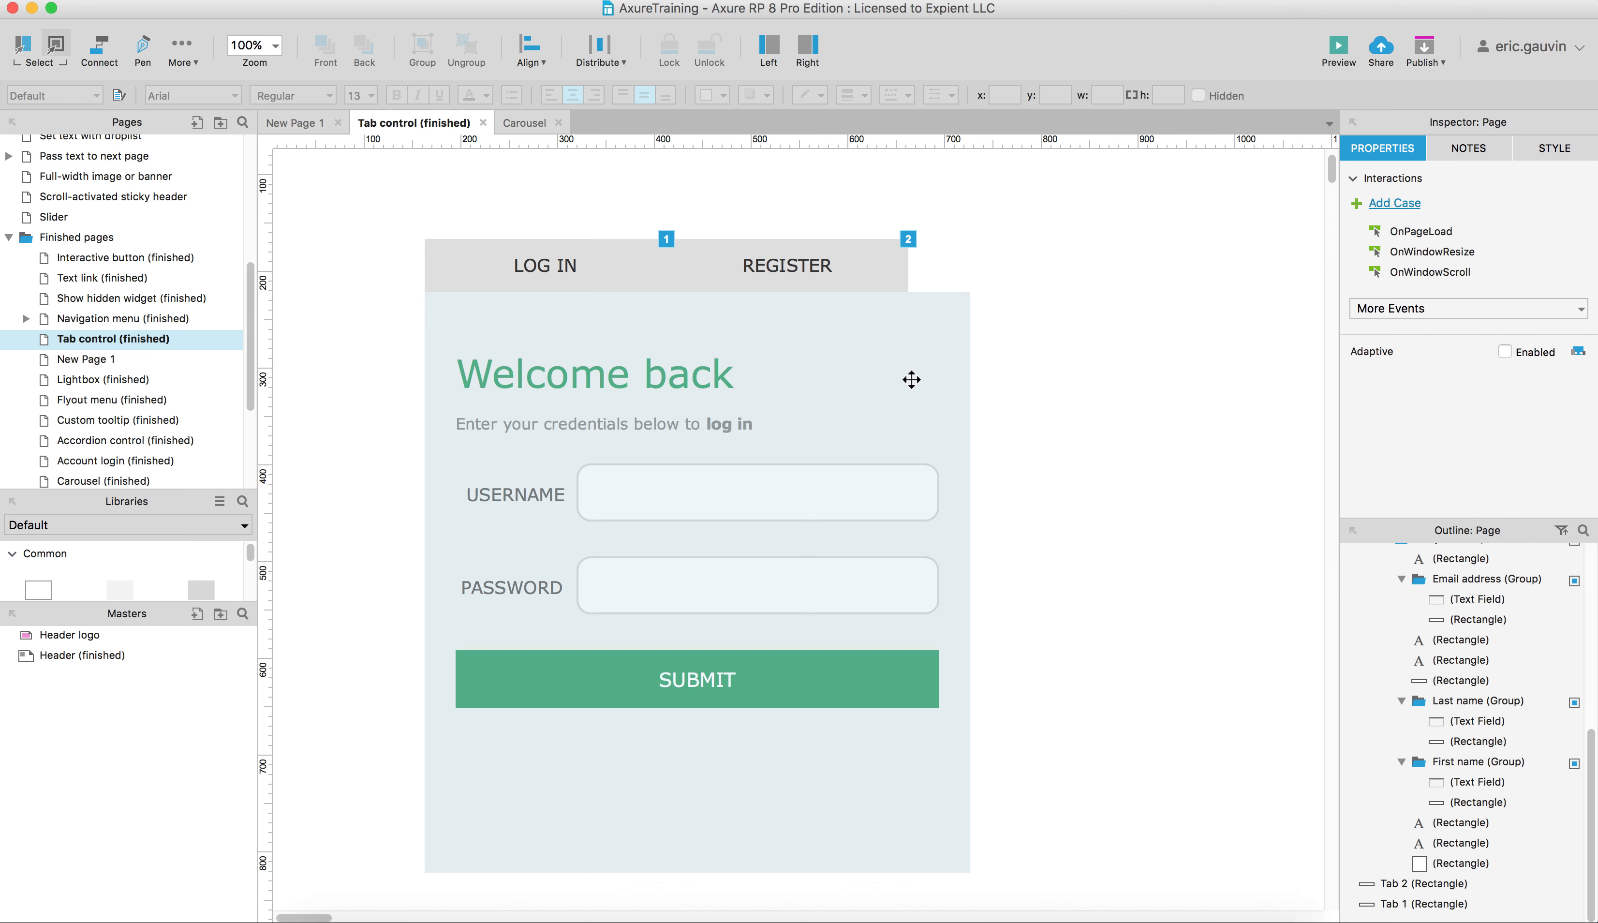
left_click(891, 340)
left_click(962, 317)
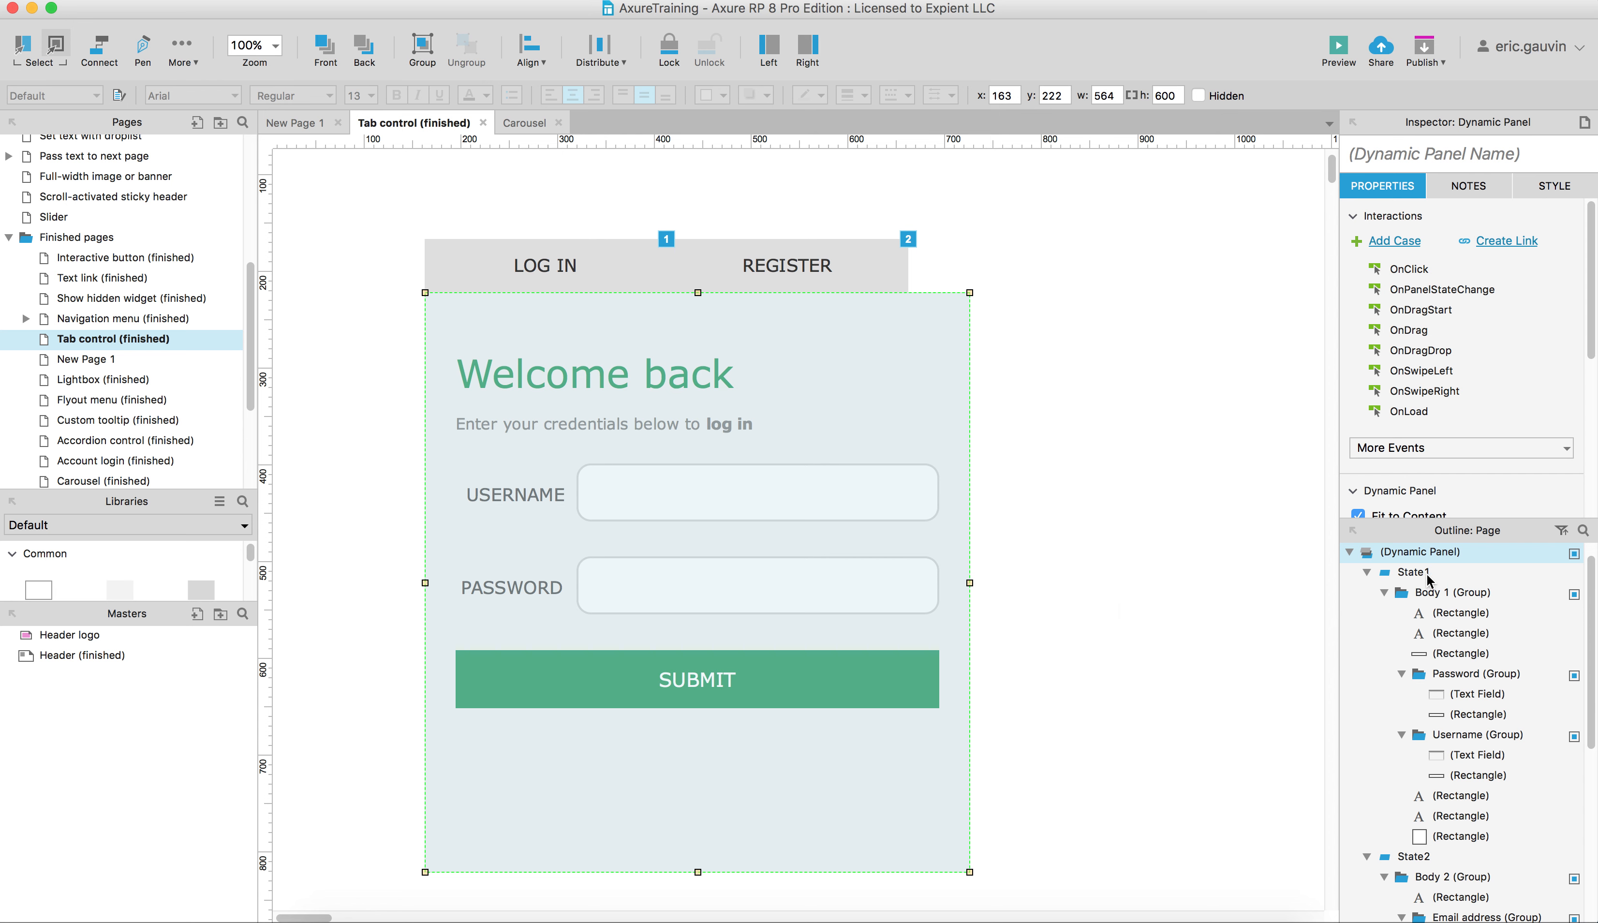
mouse_move(1411, 576)
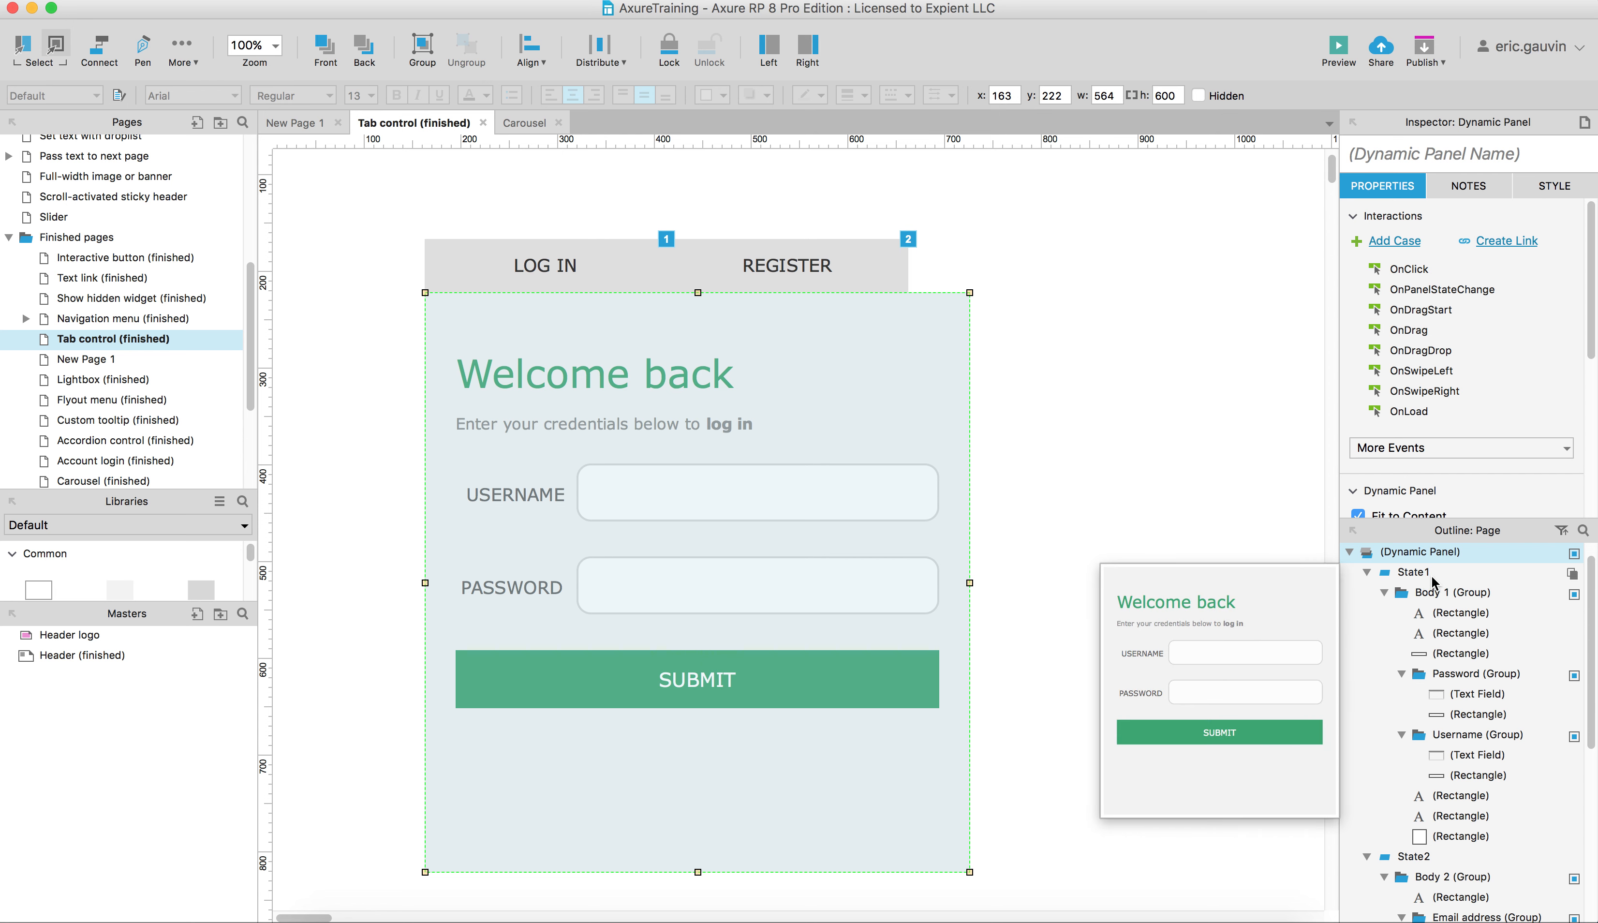
left_click(781, 269)
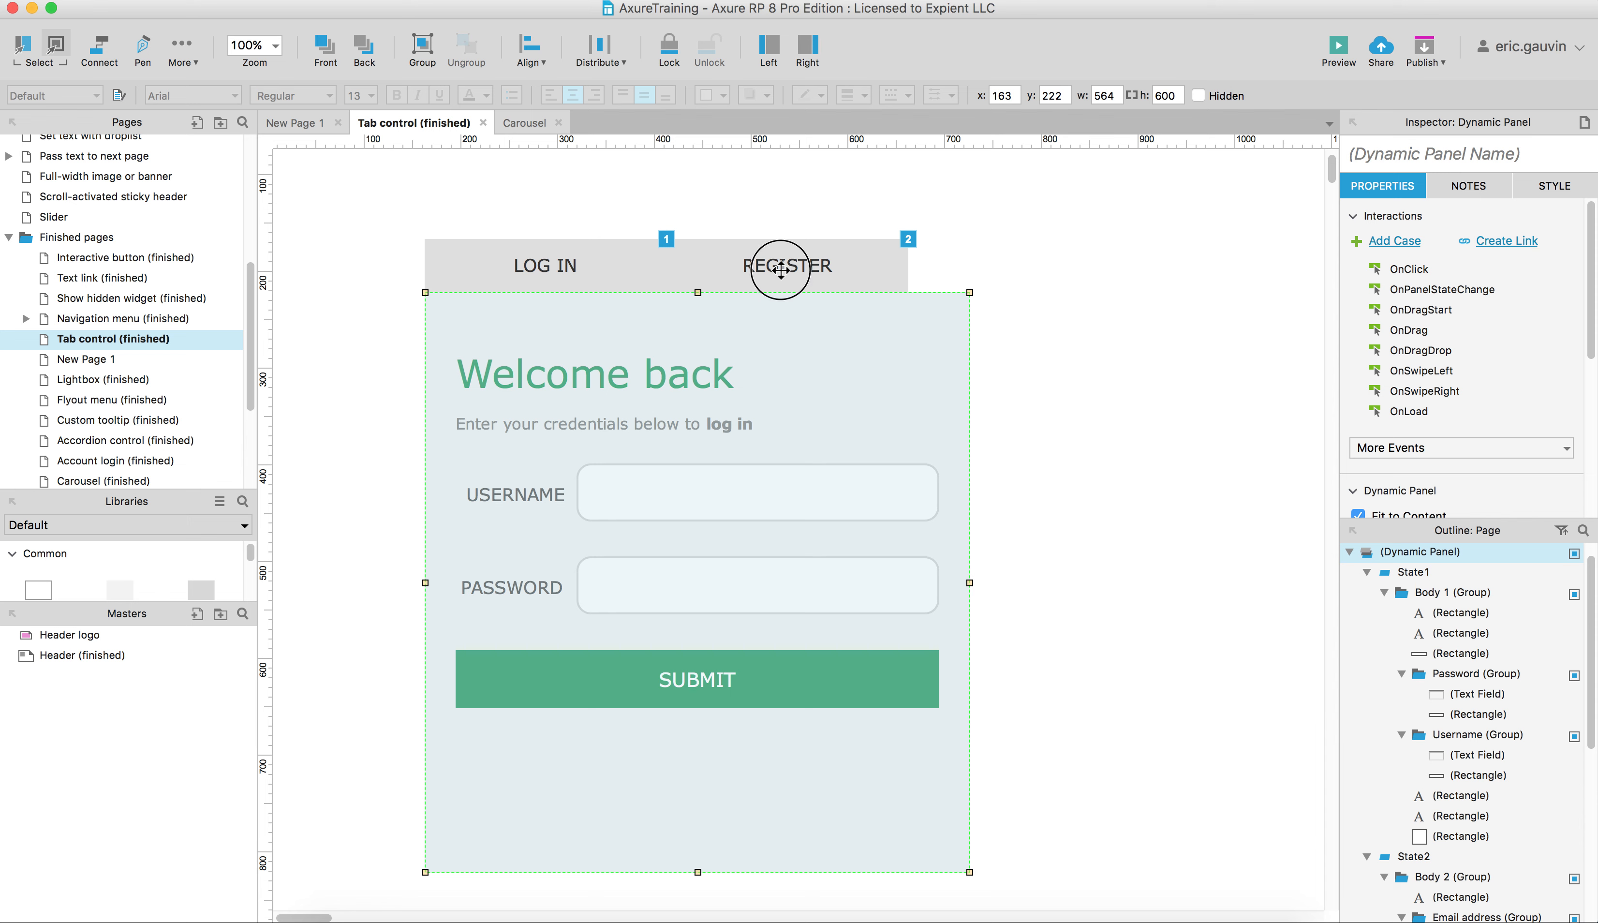
left_click(893, 286)
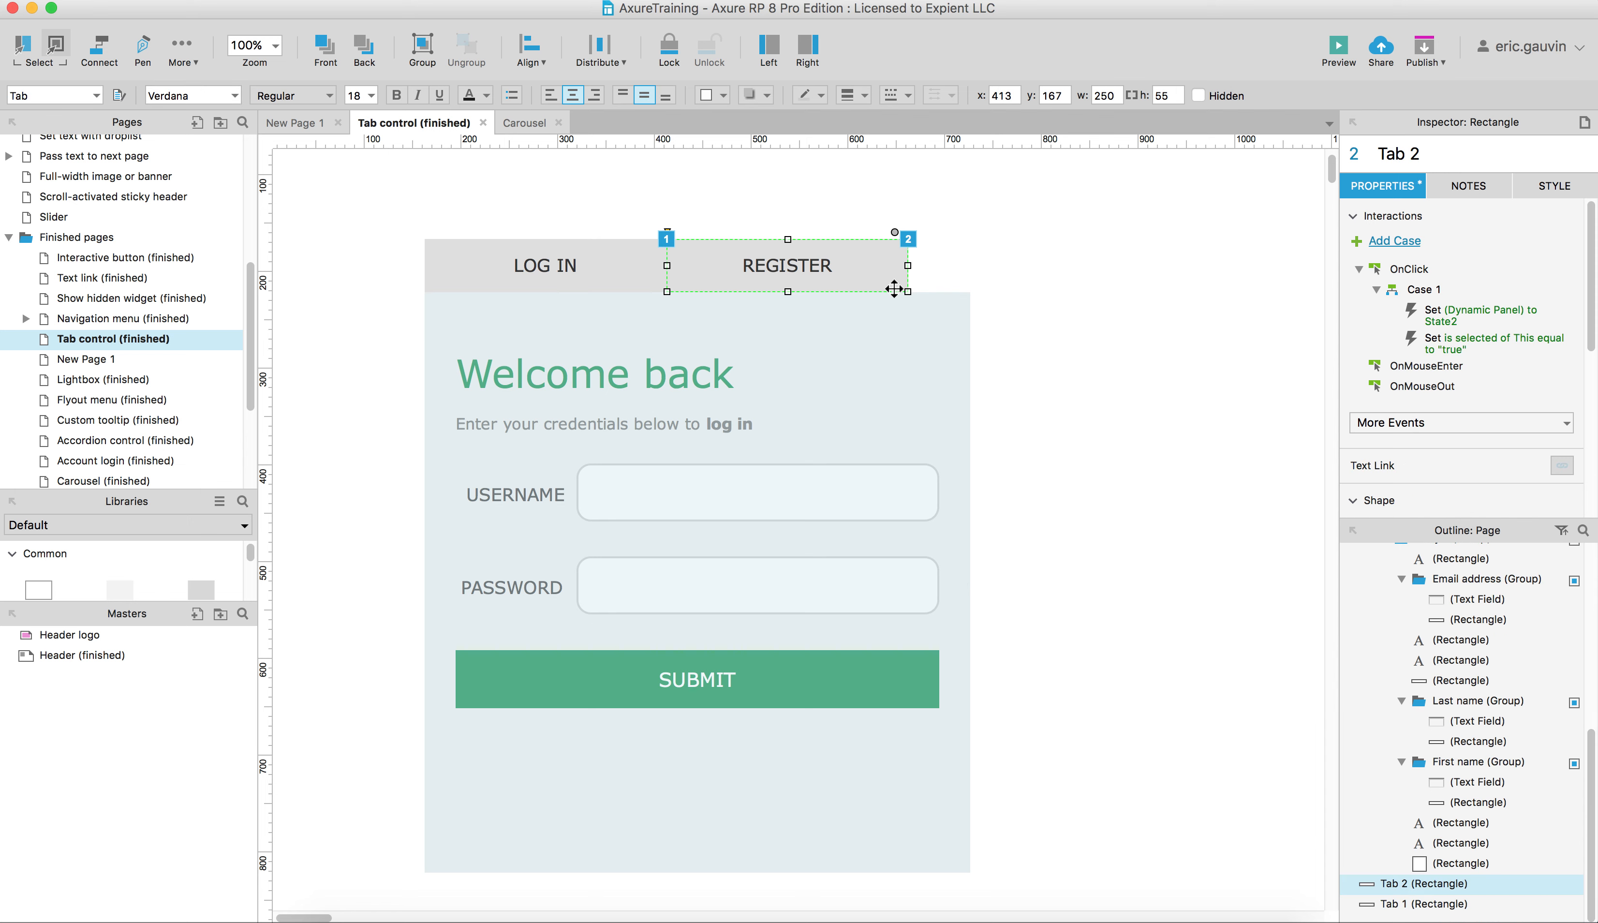
left_click(653, 269)
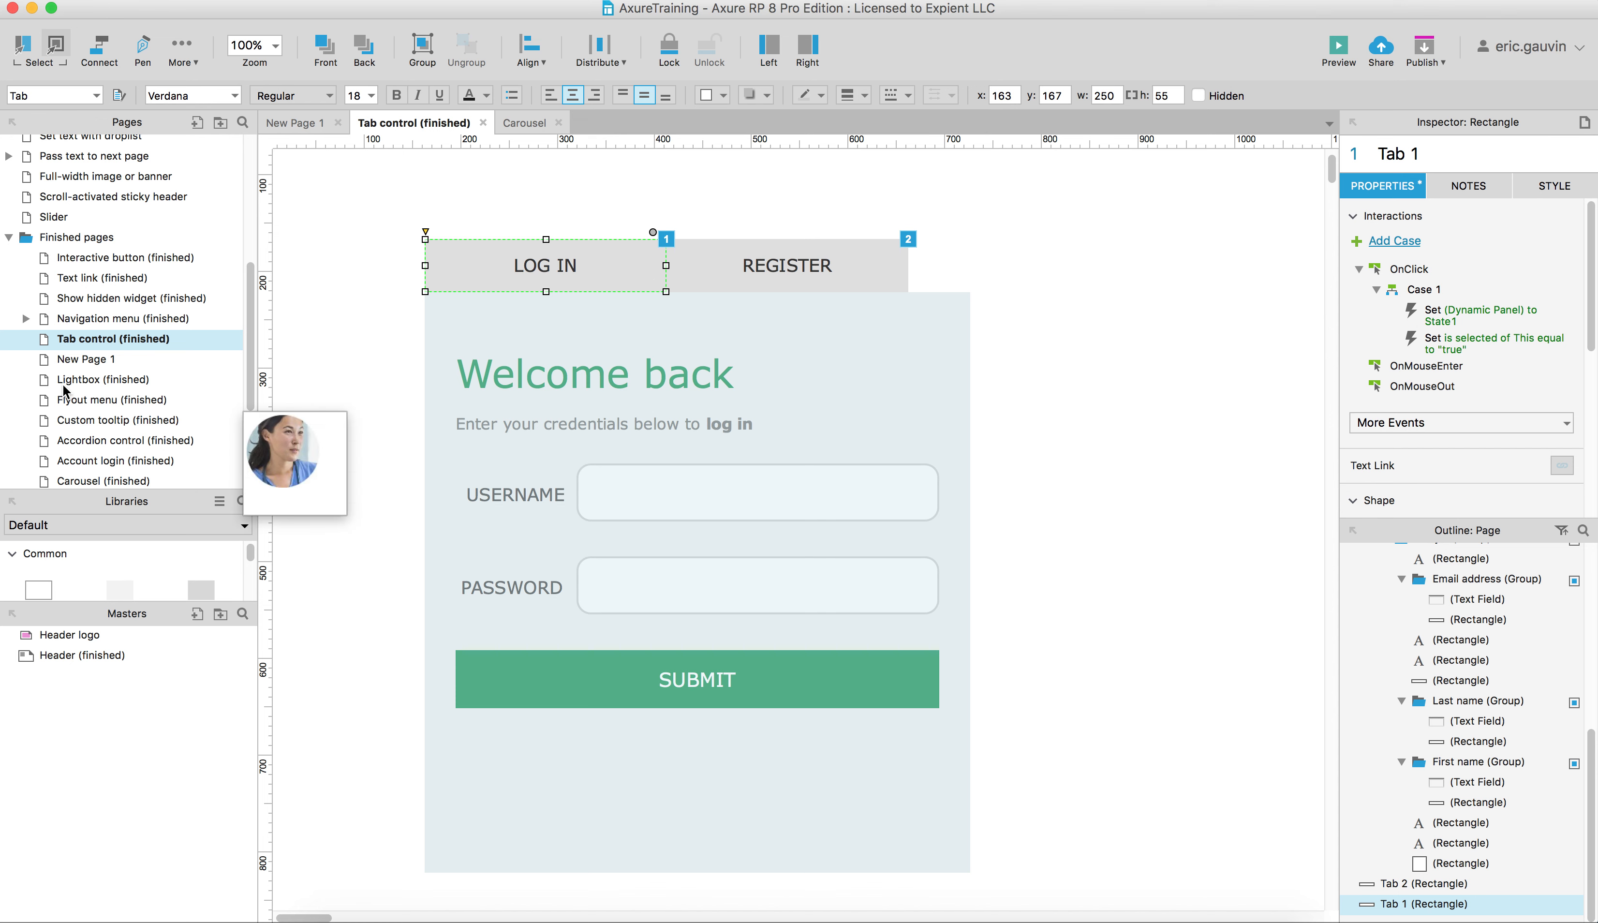
Open New Page 1 and spread the Specifications, Ratings & Reviews and Accessories tabs apart above the content box
left_click(48, 360)
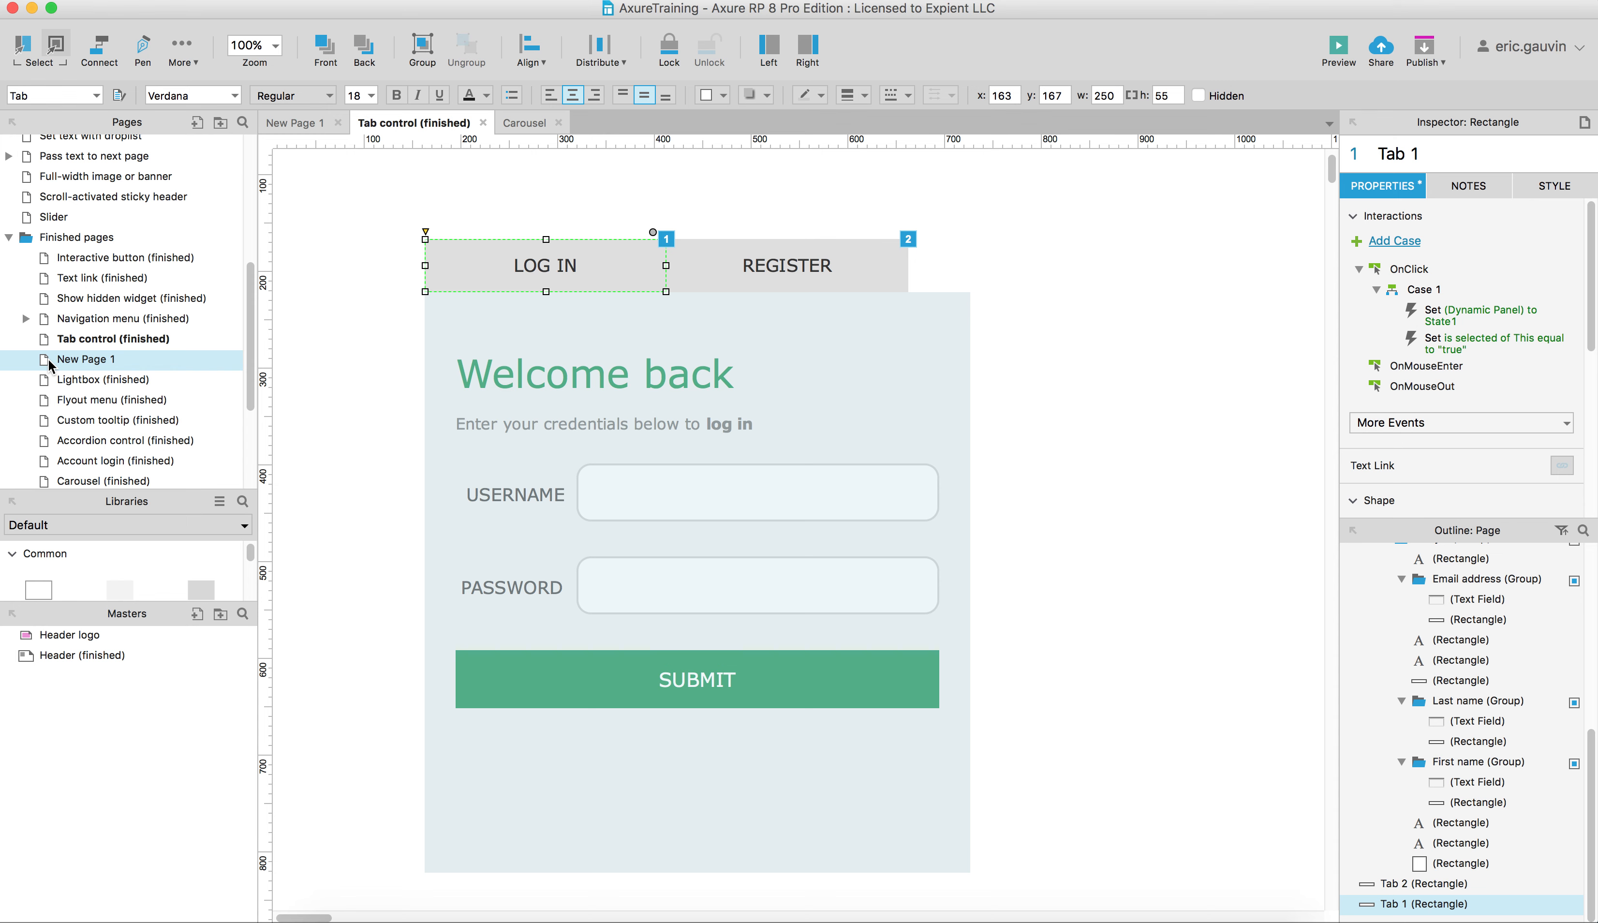
double_click(47, 358)
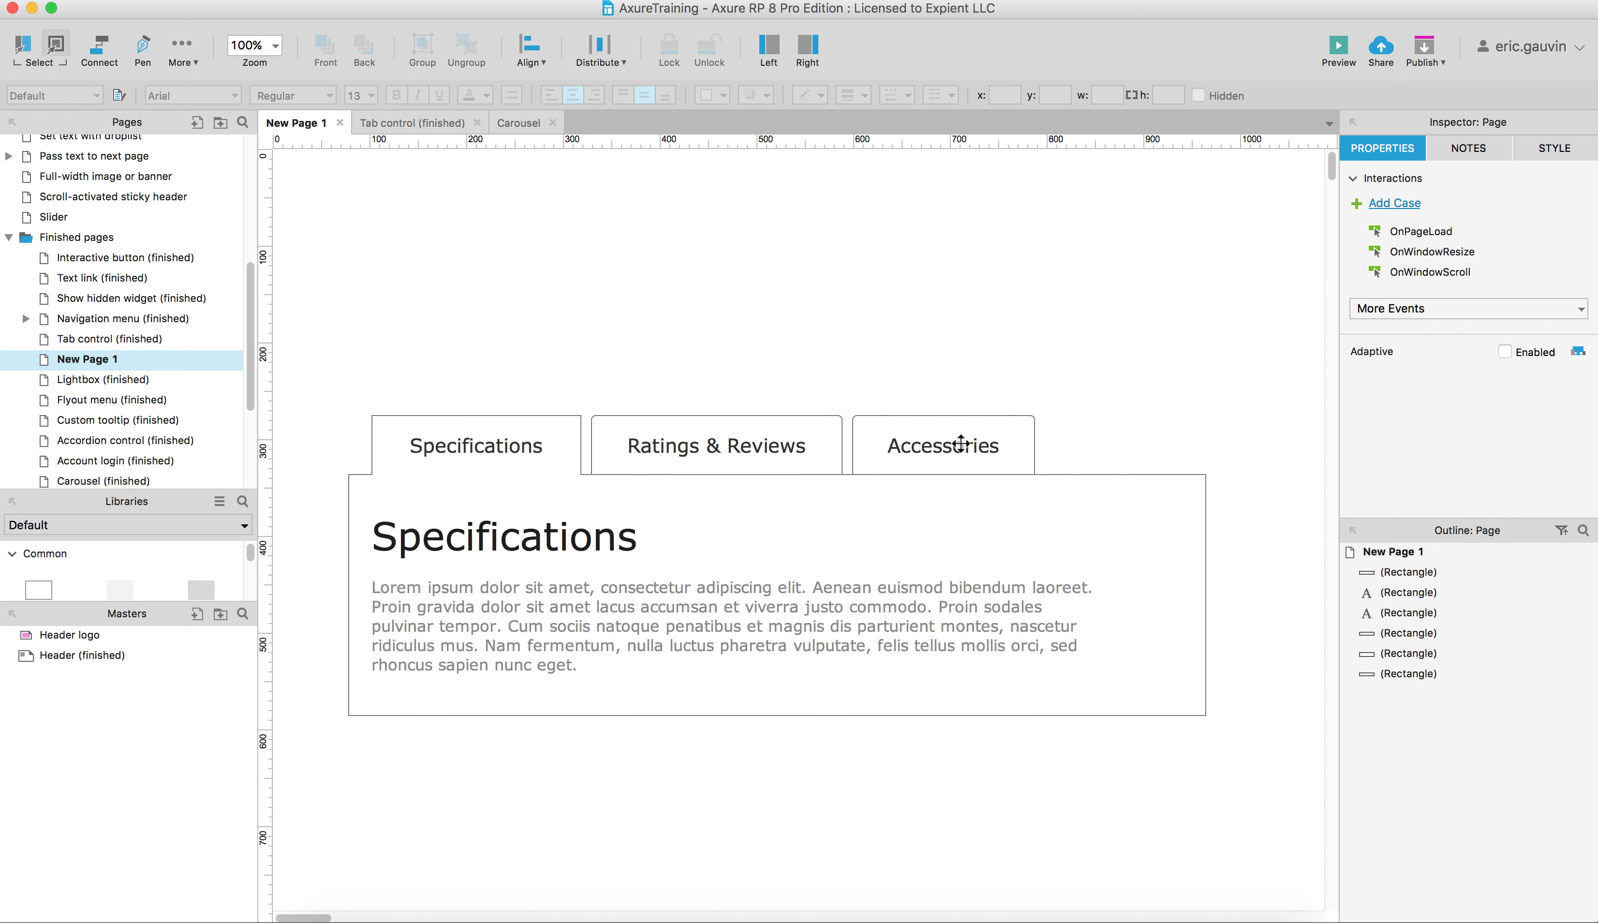
left_click_drag(937, 448, 1026, 307)
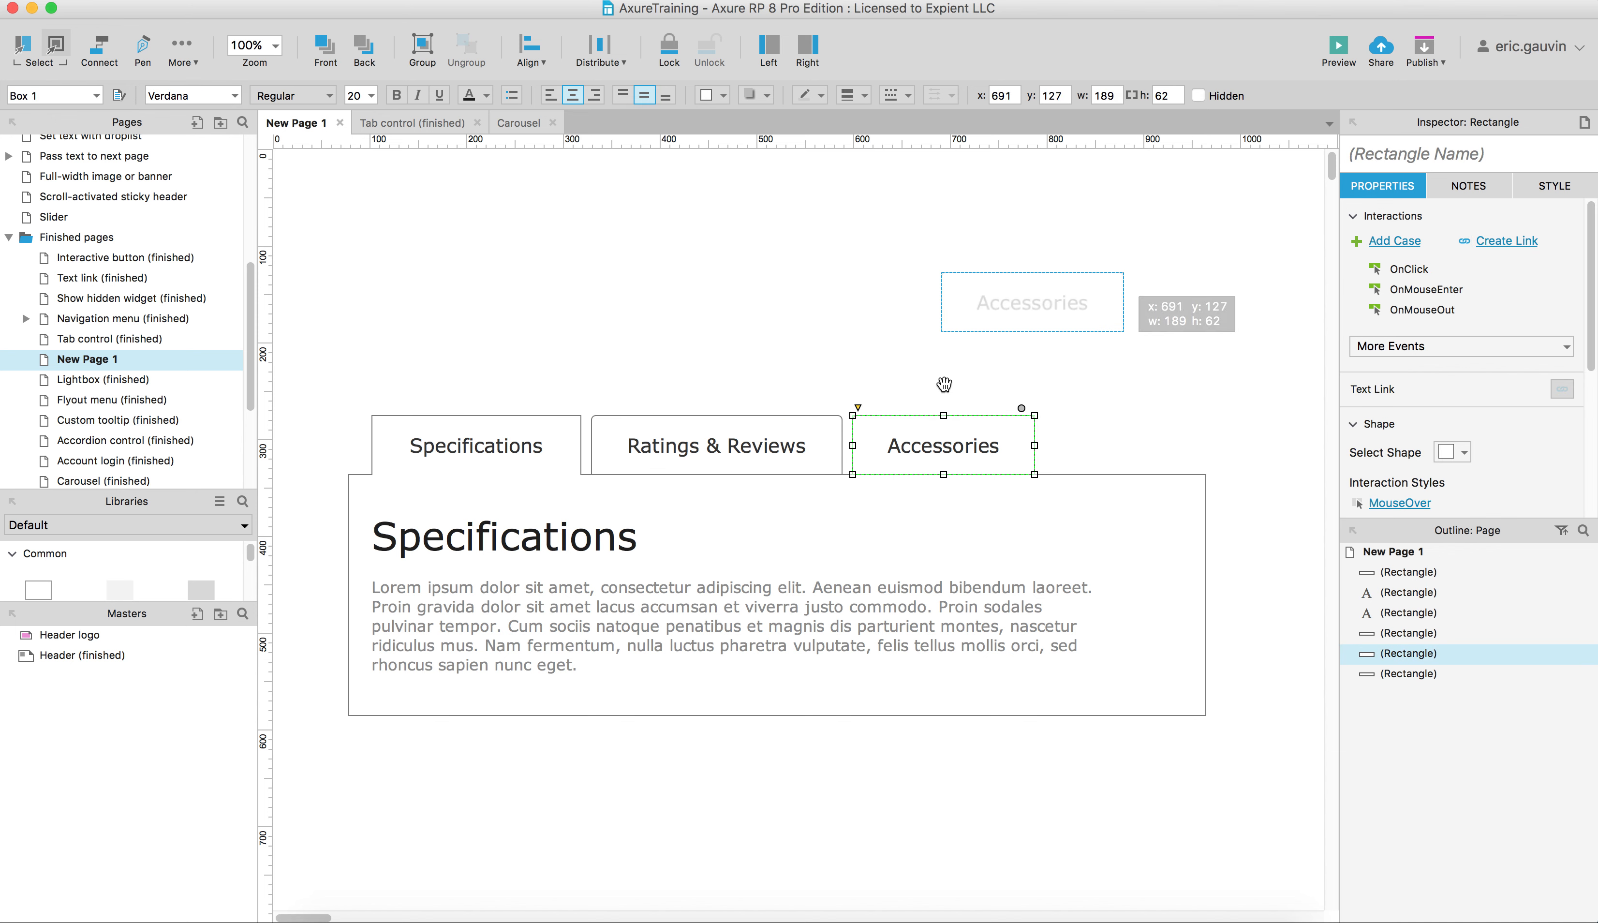
left_click_drag(778, 442, 813, 286)
left_click_drag(545, 436, 554, 345)
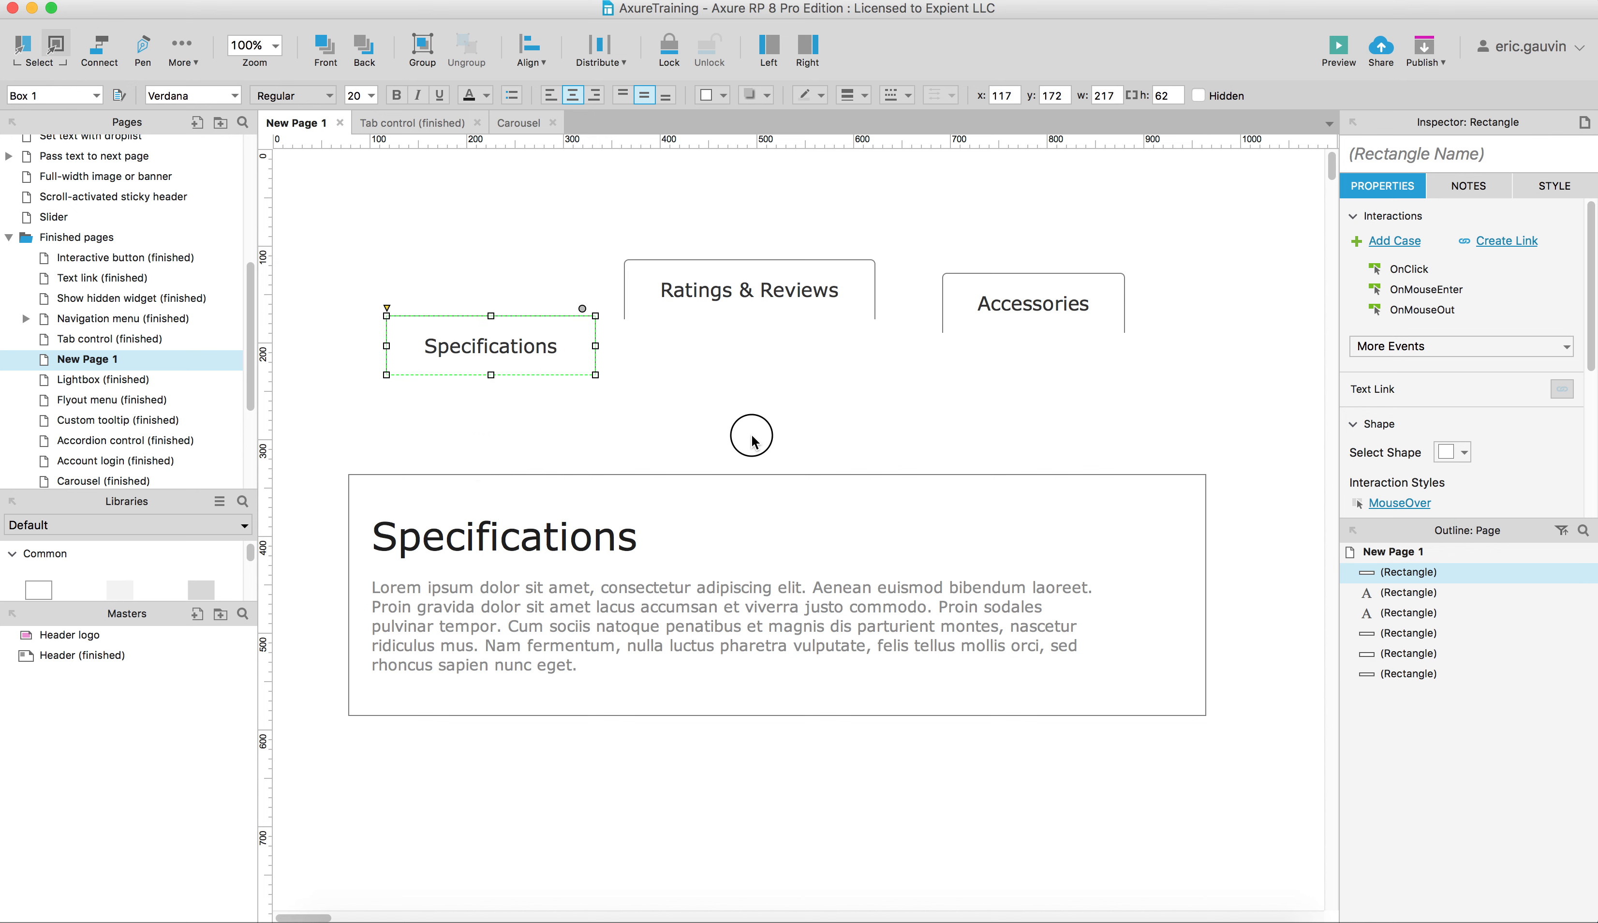
key("Escape")
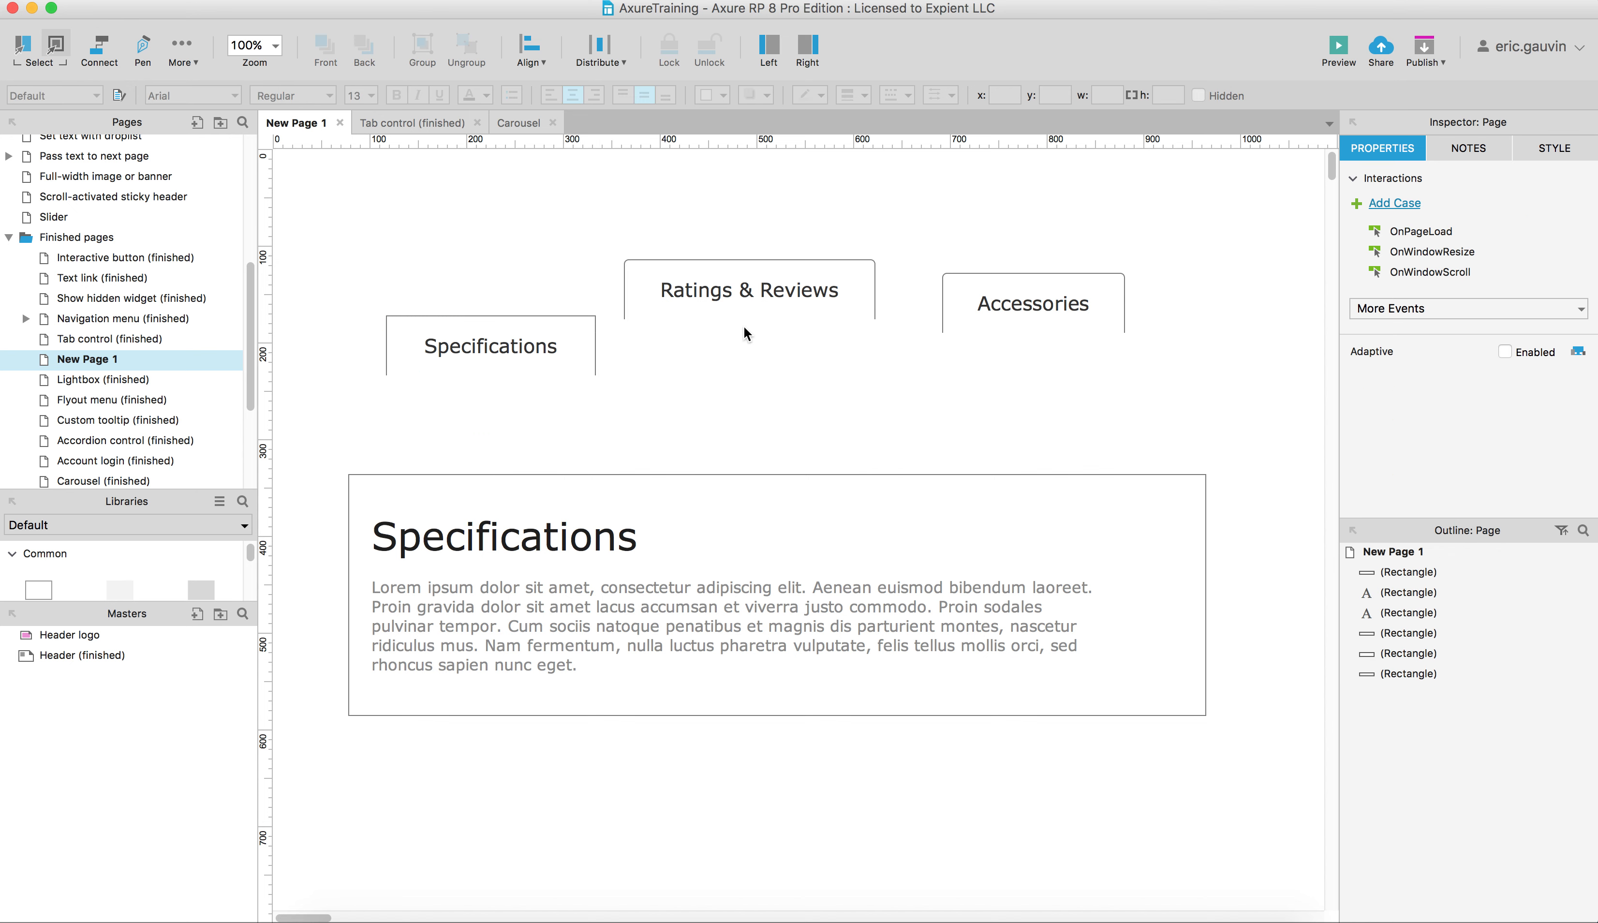
left_click_drag(777, 290, 1023, 309)
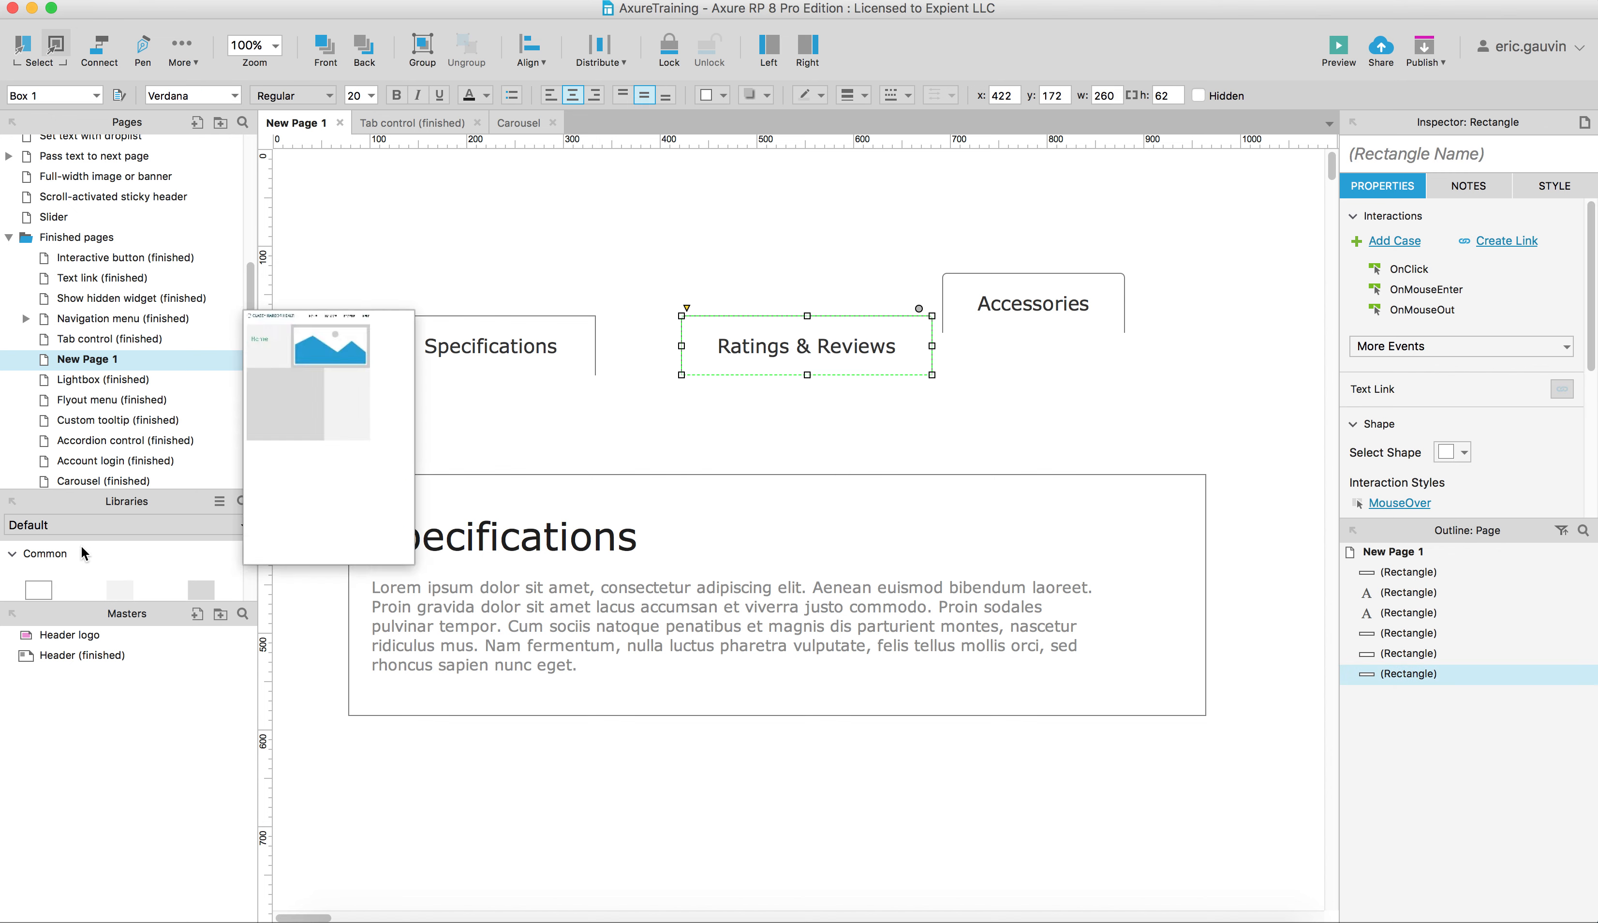
Add a rectangle about 300 by 73 at x 190, y 47 above the tabs and set its corner radius to 5
left_click_drag(29, 585, 606, 264)
left_click(670, 313)
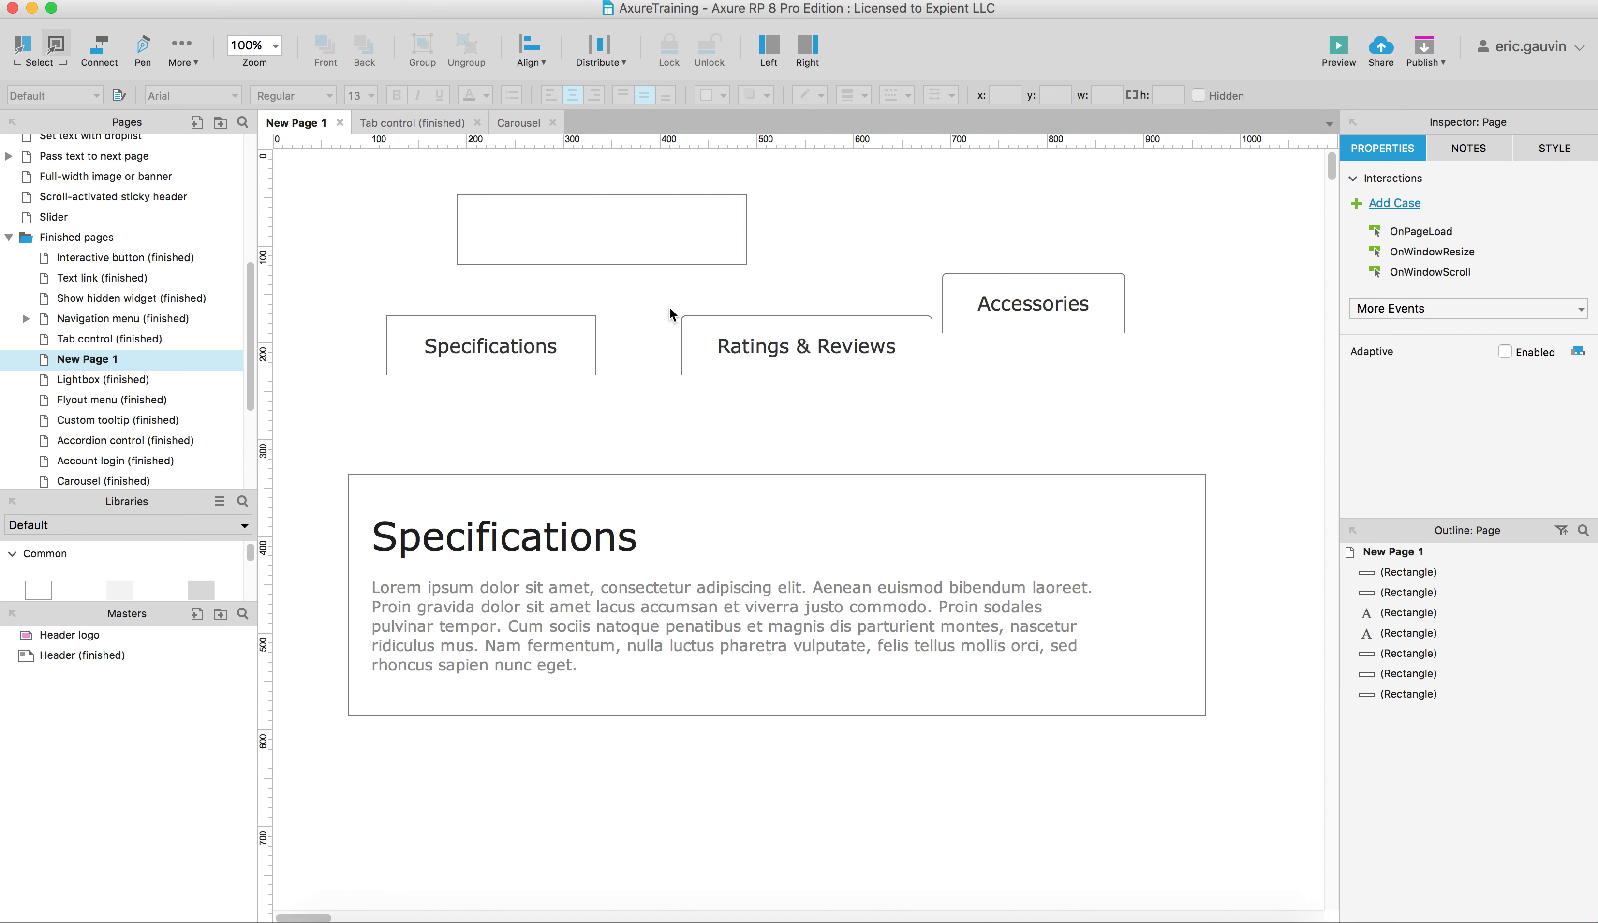
left_click(724, 246)
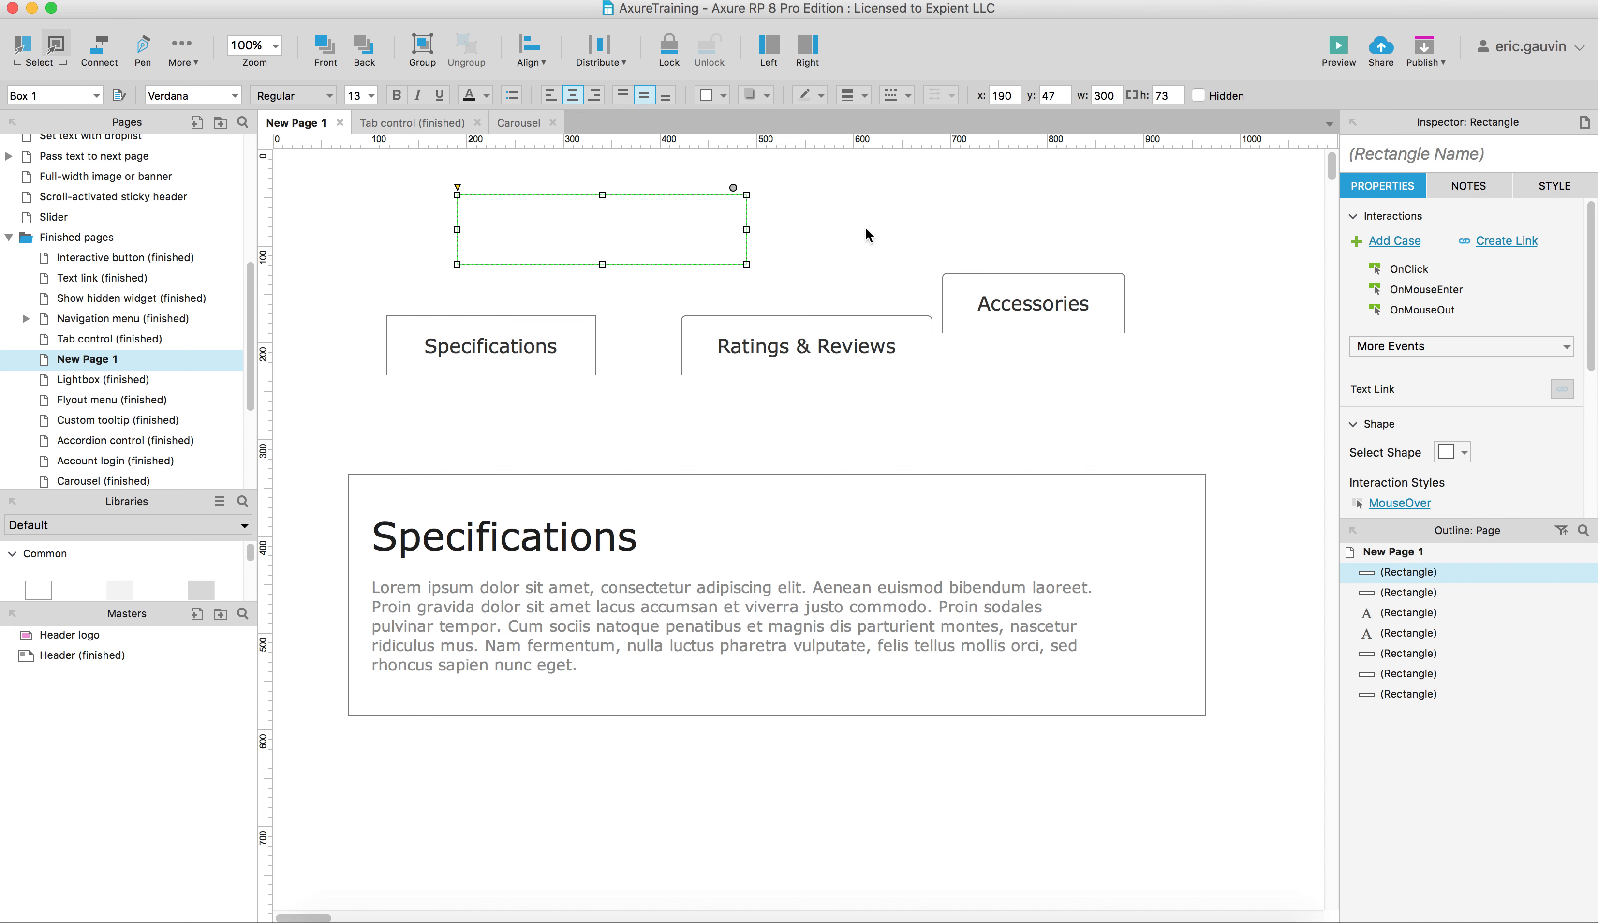
left_click(1543, 188)
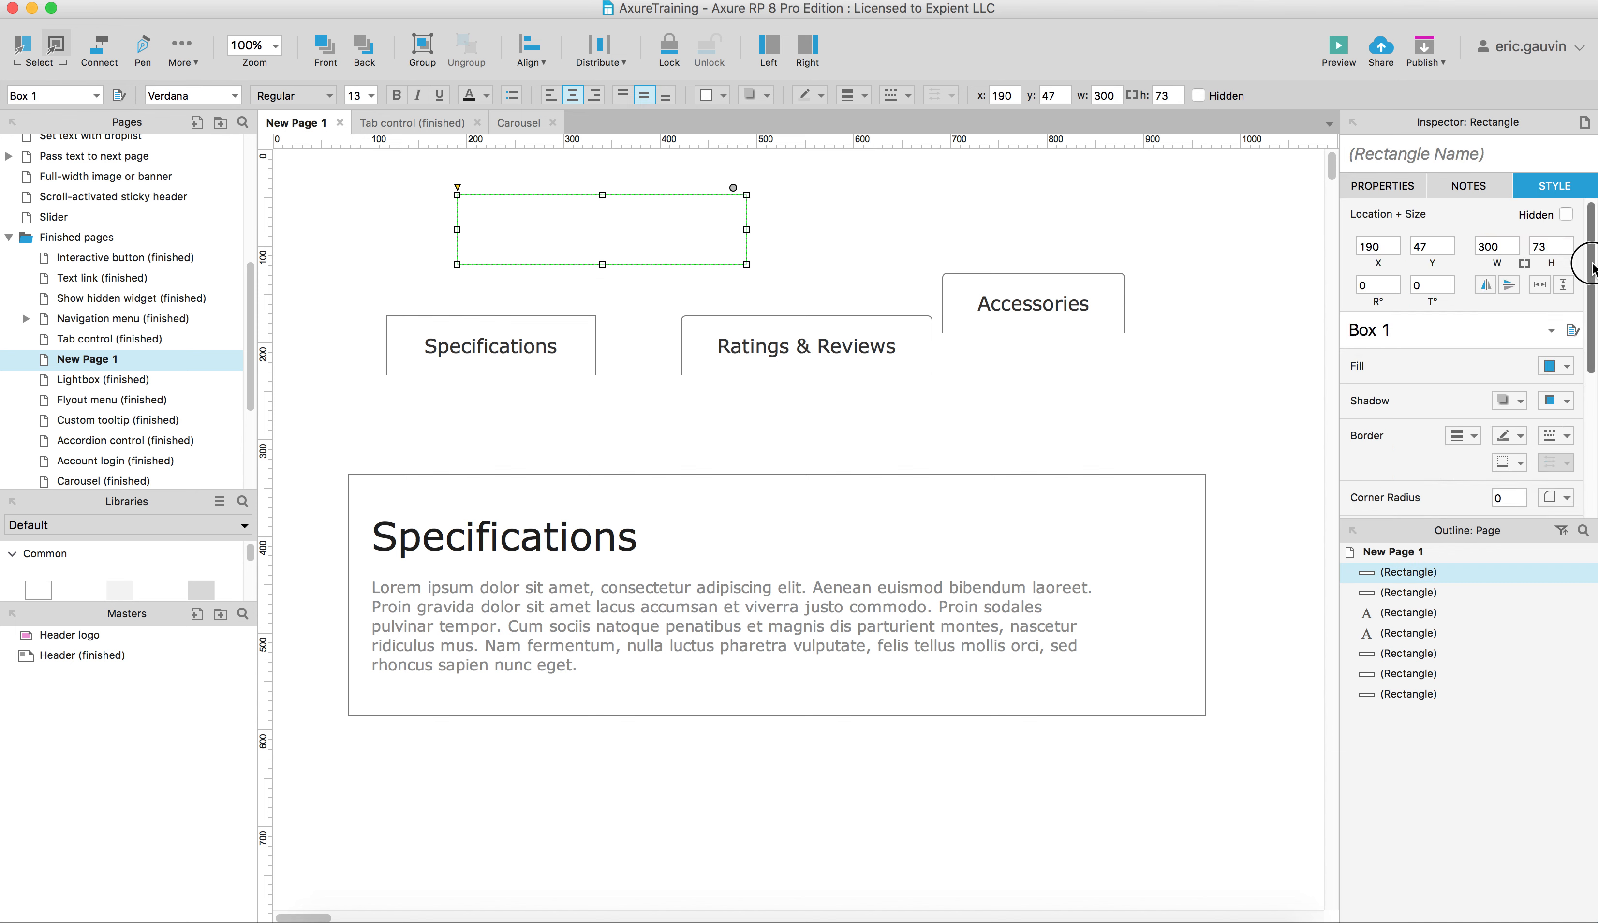
scroll(1582, 257, "down", 1)
scroll(1583, 302, "down", 4)
left_click(1497, 369)
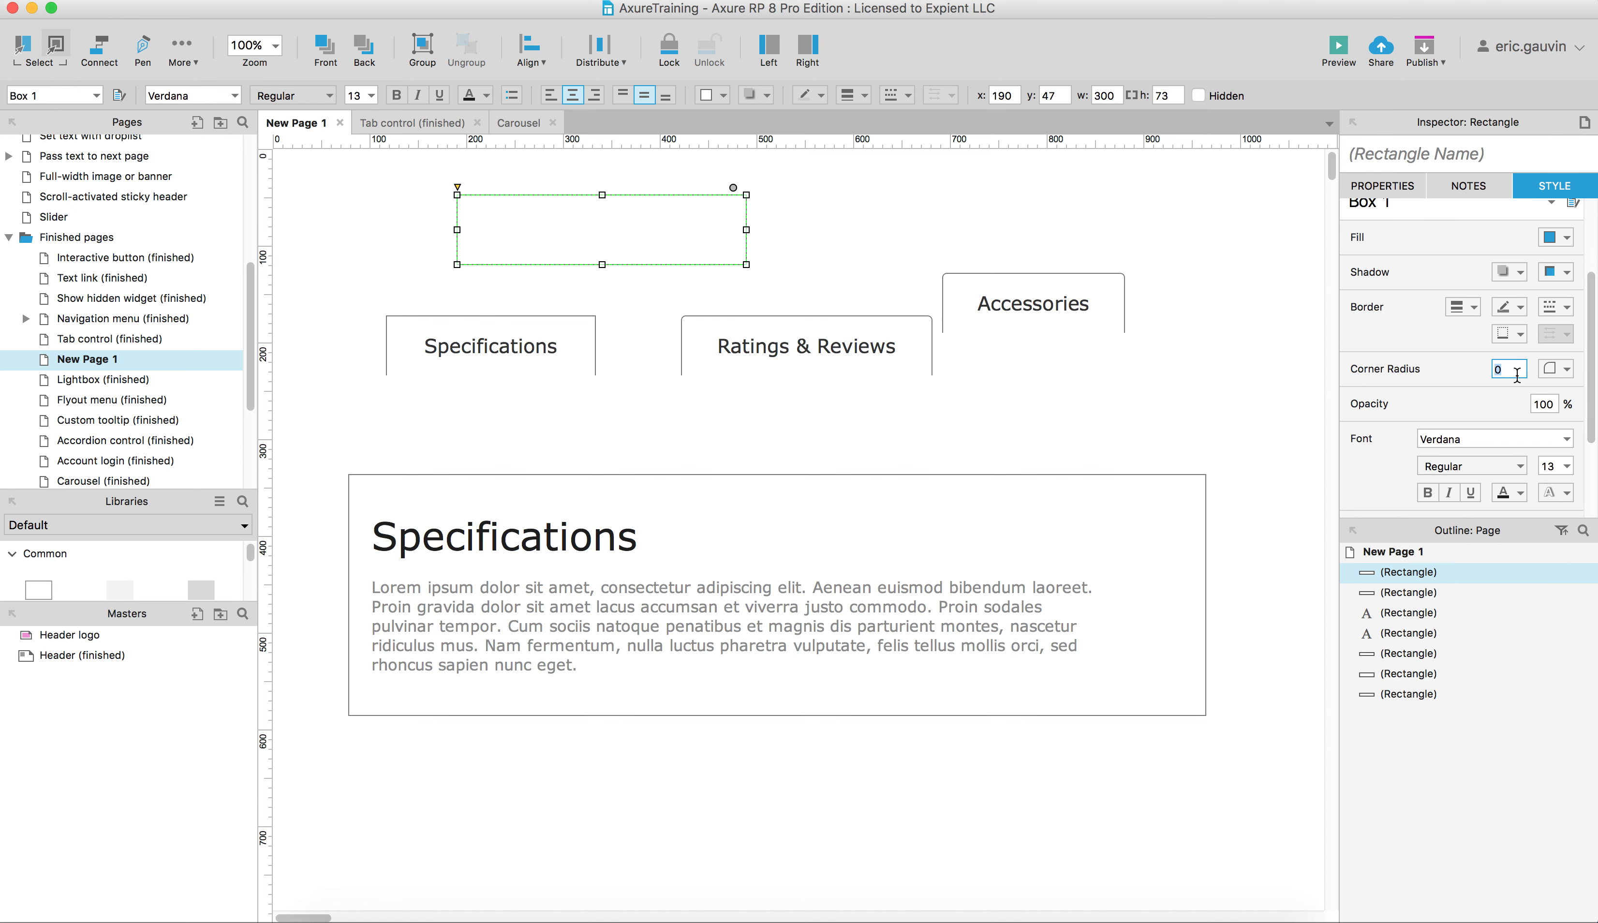
type("5")
key("Tab")
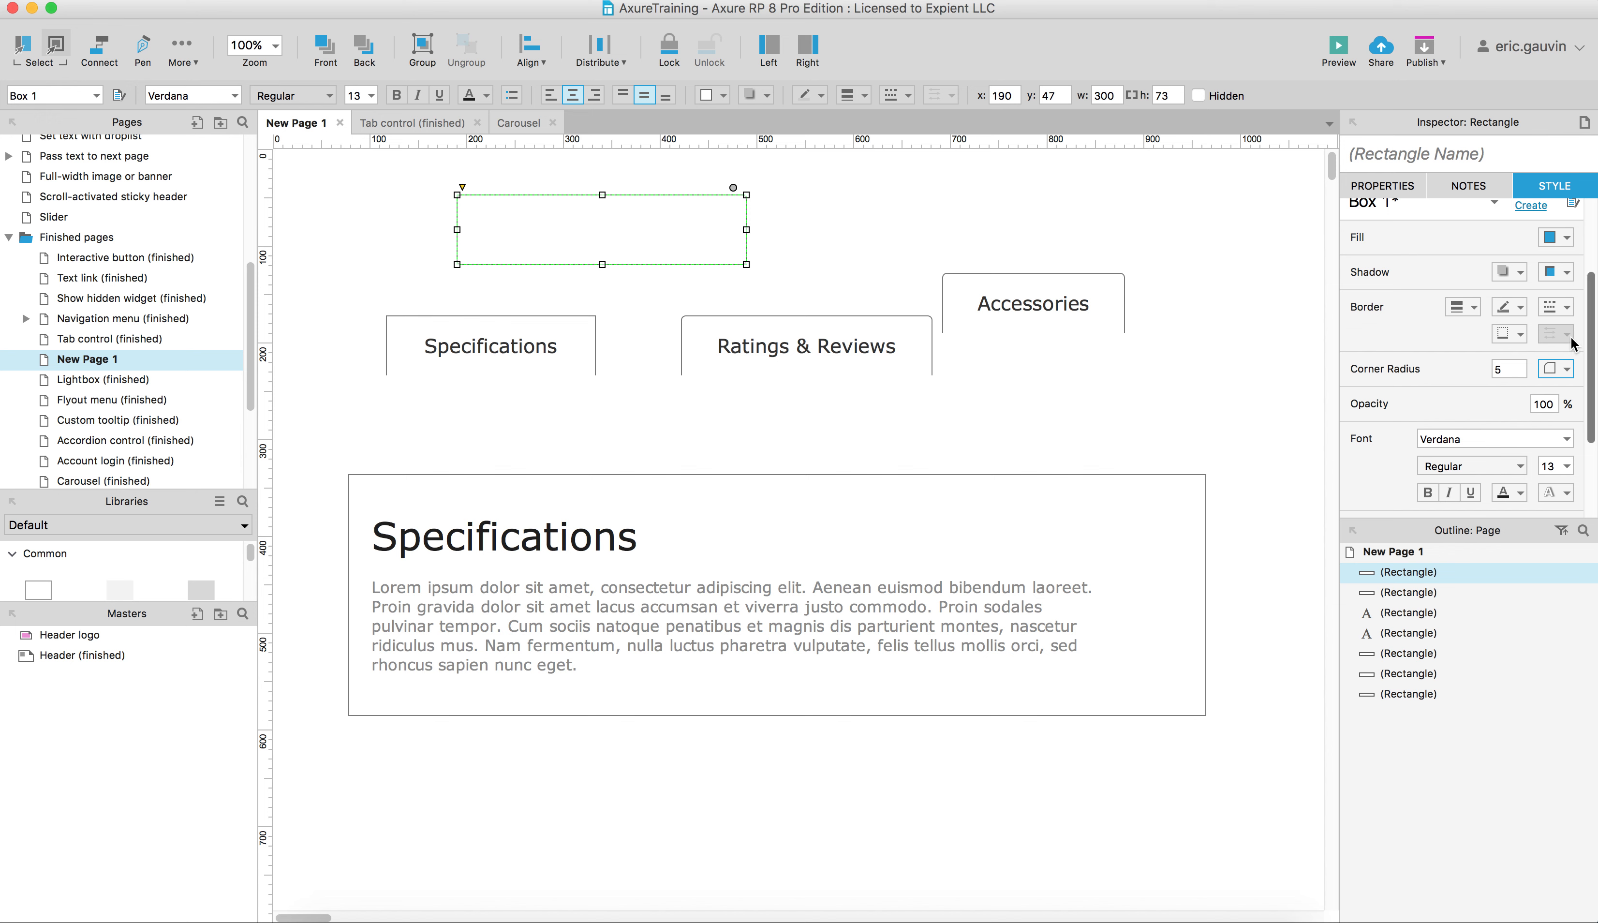
Remove the rounding from the new rectangle's two bottom corners and hide its bottom border
left_click(1568, 369)
left_click(1555, 439)
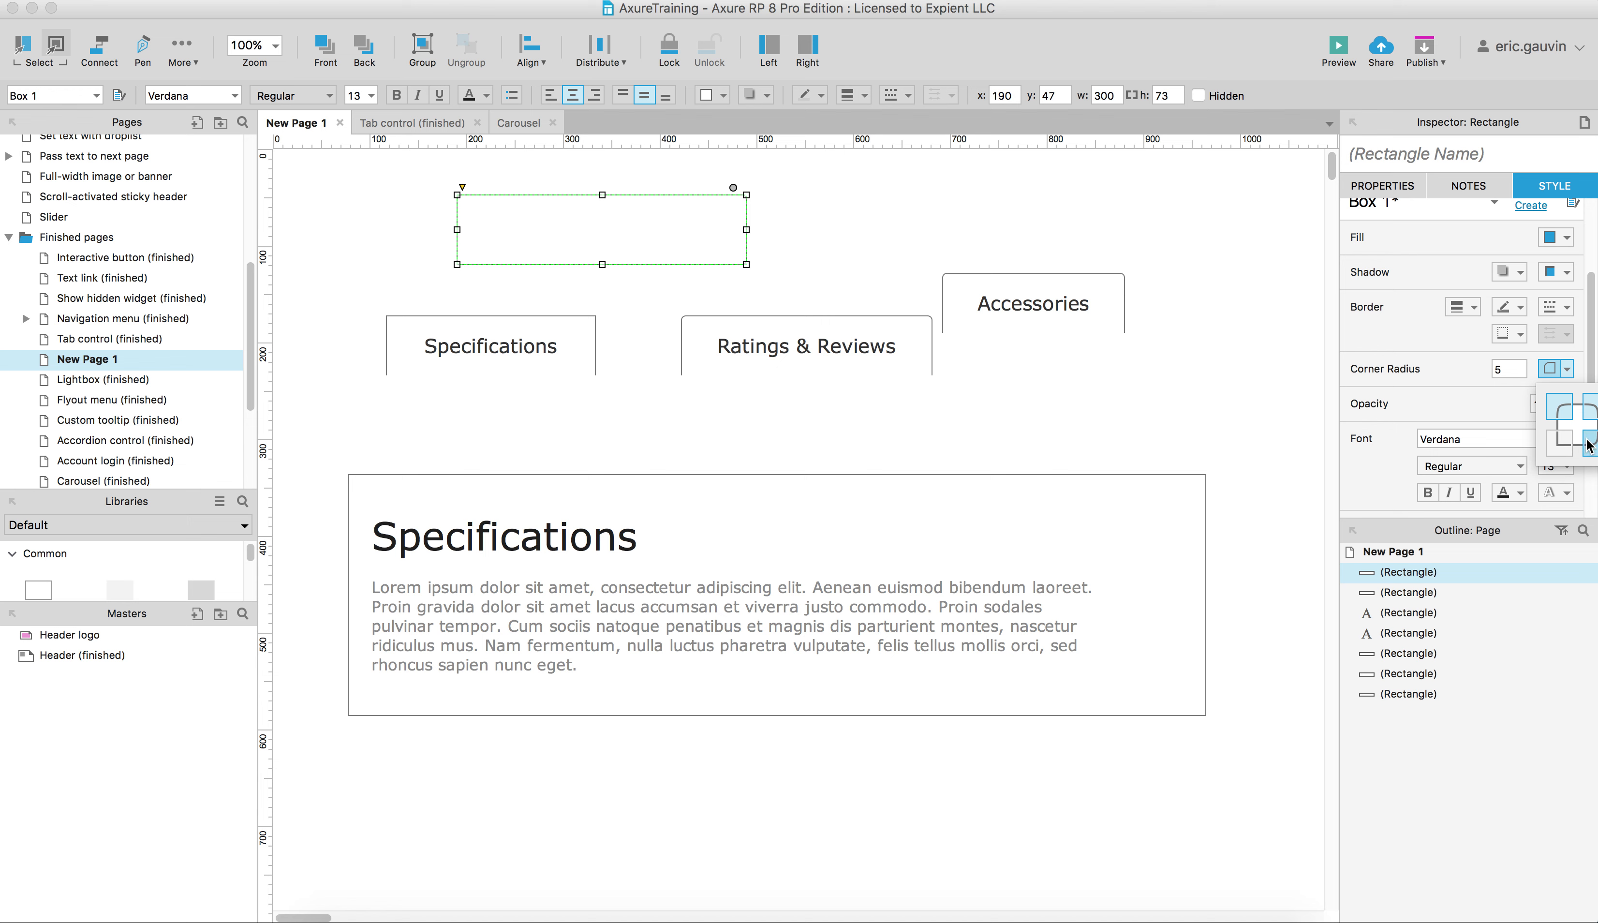
left_click(1590, 443)
left_click(774, 266)
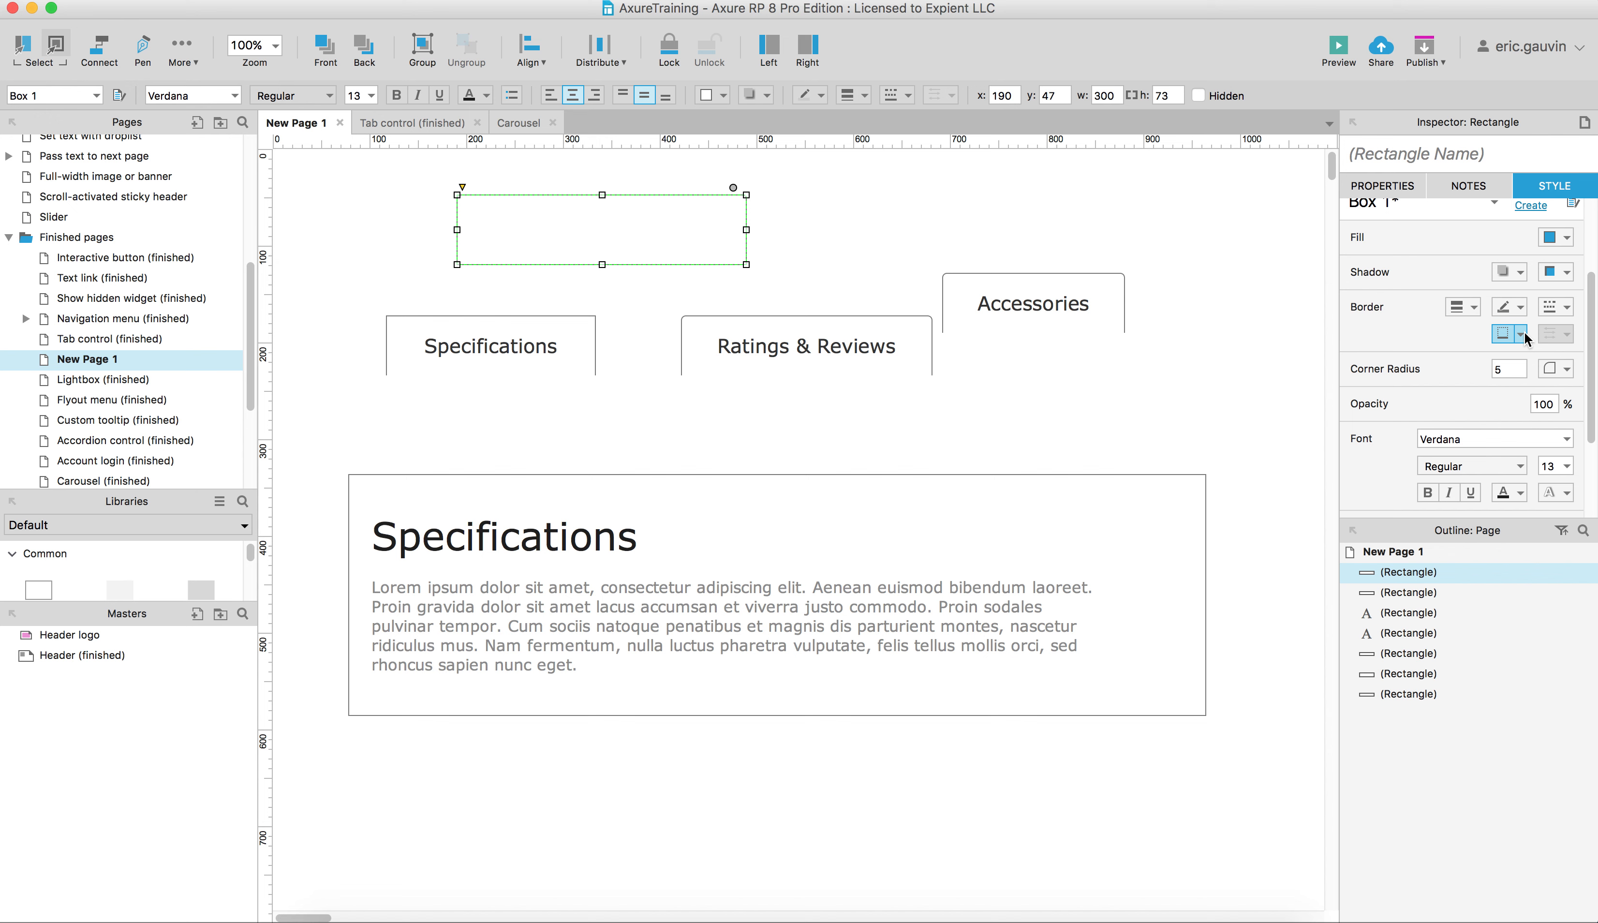
left_click(1526, 331)
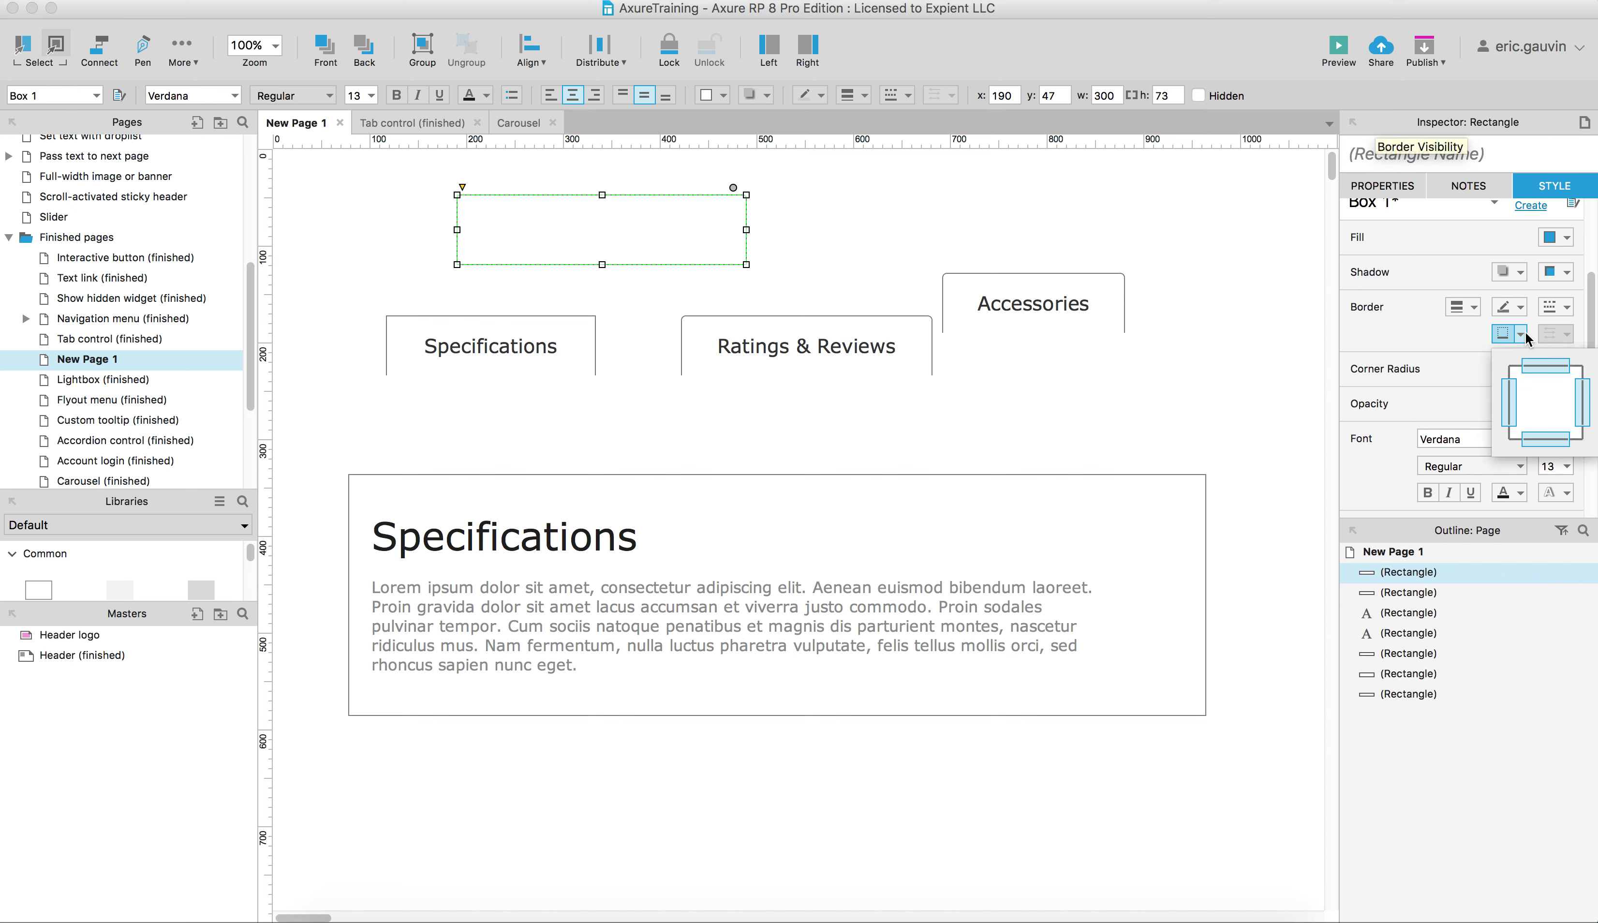
left_click(1553, 438)
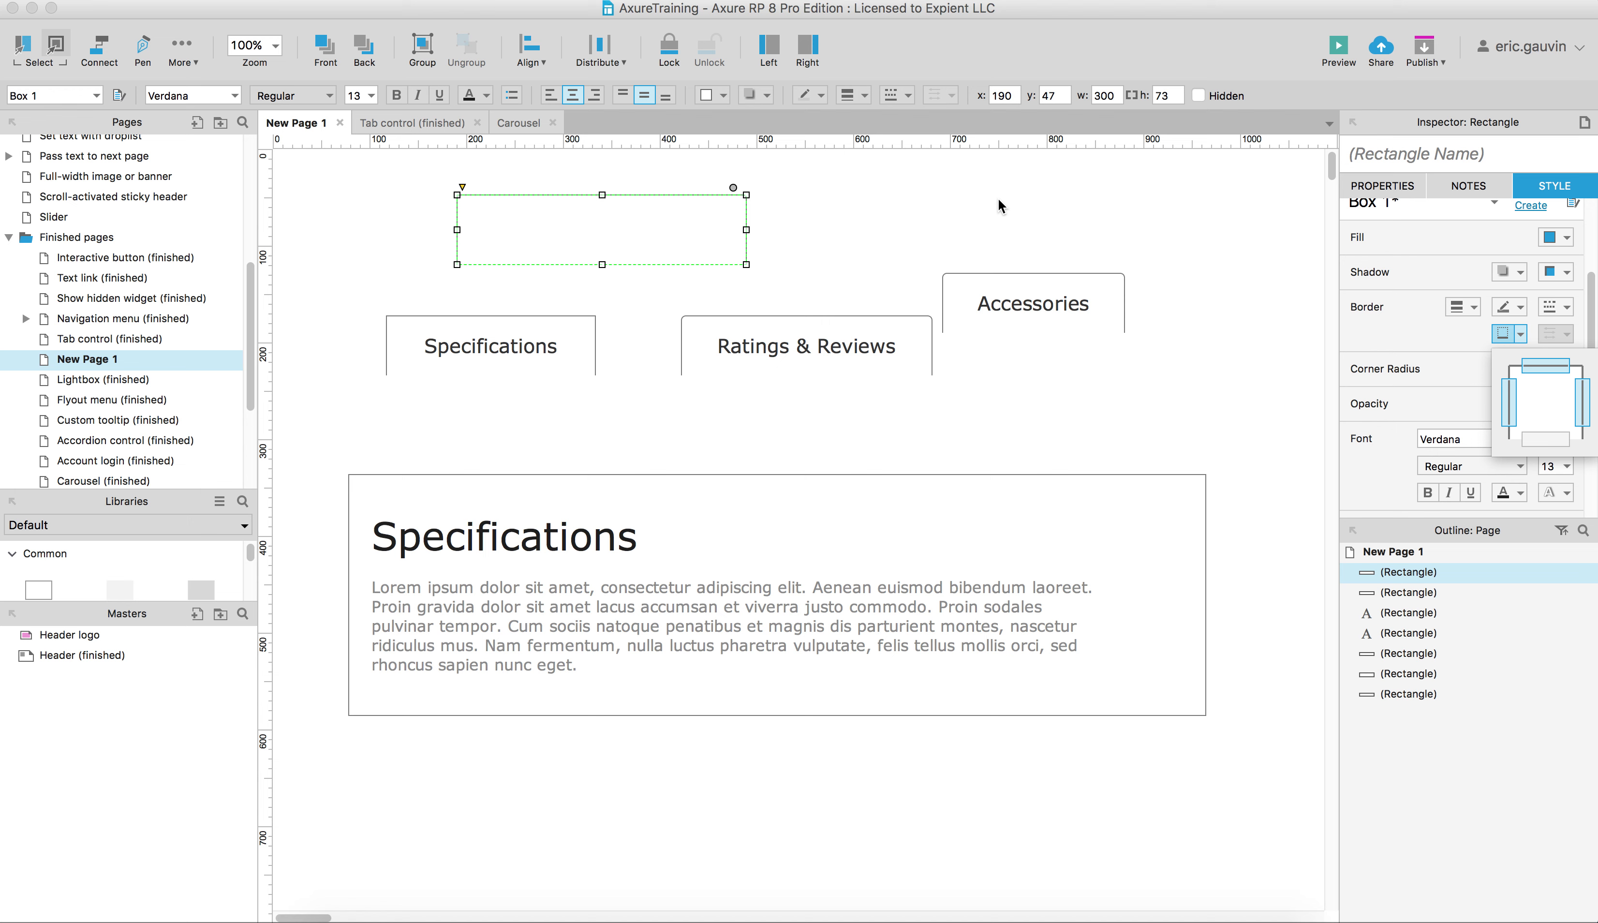
left_click(874, 220)
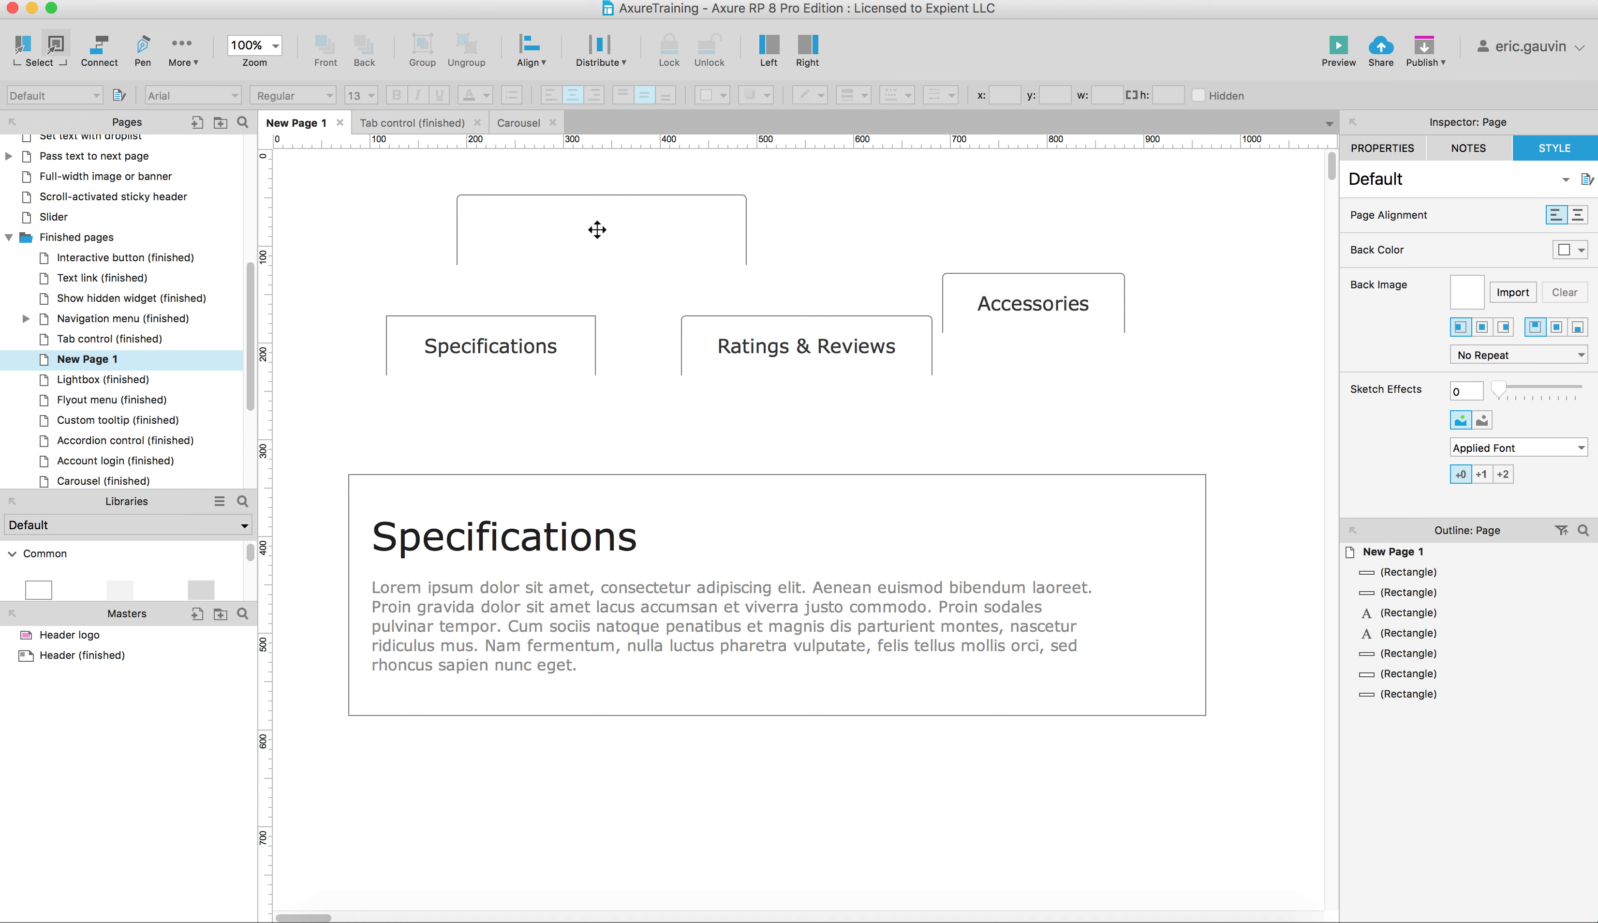
Lower the top edge of the new rectangle above the tabs to y 75, making it 45 high
left_click(599, 194)
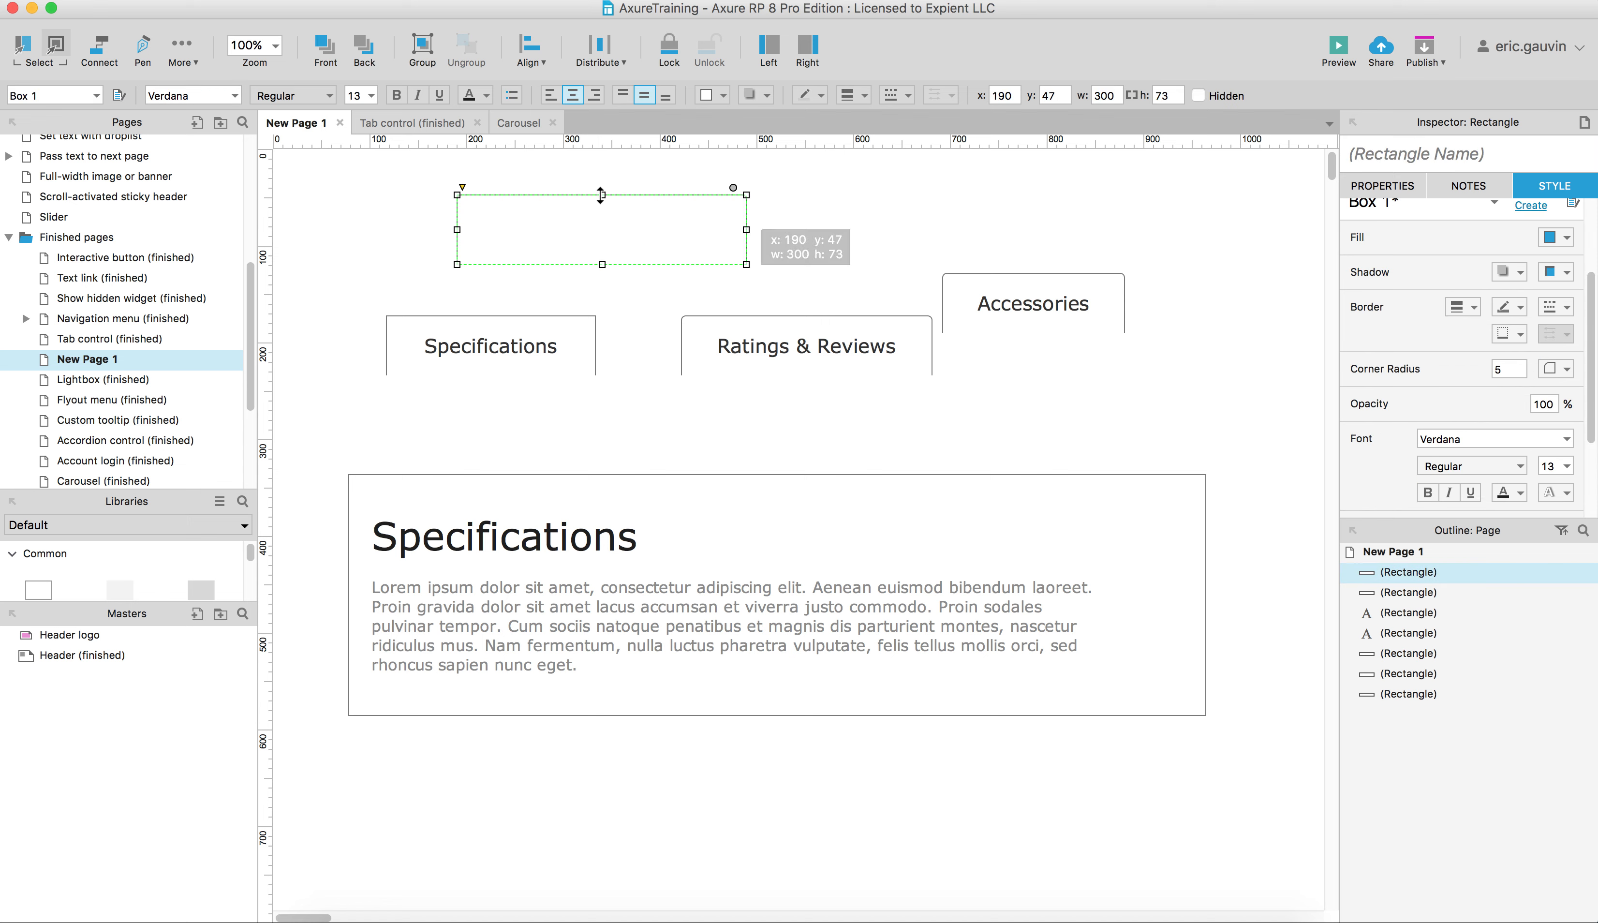
left_click_drag(600, 194, 601, 204)
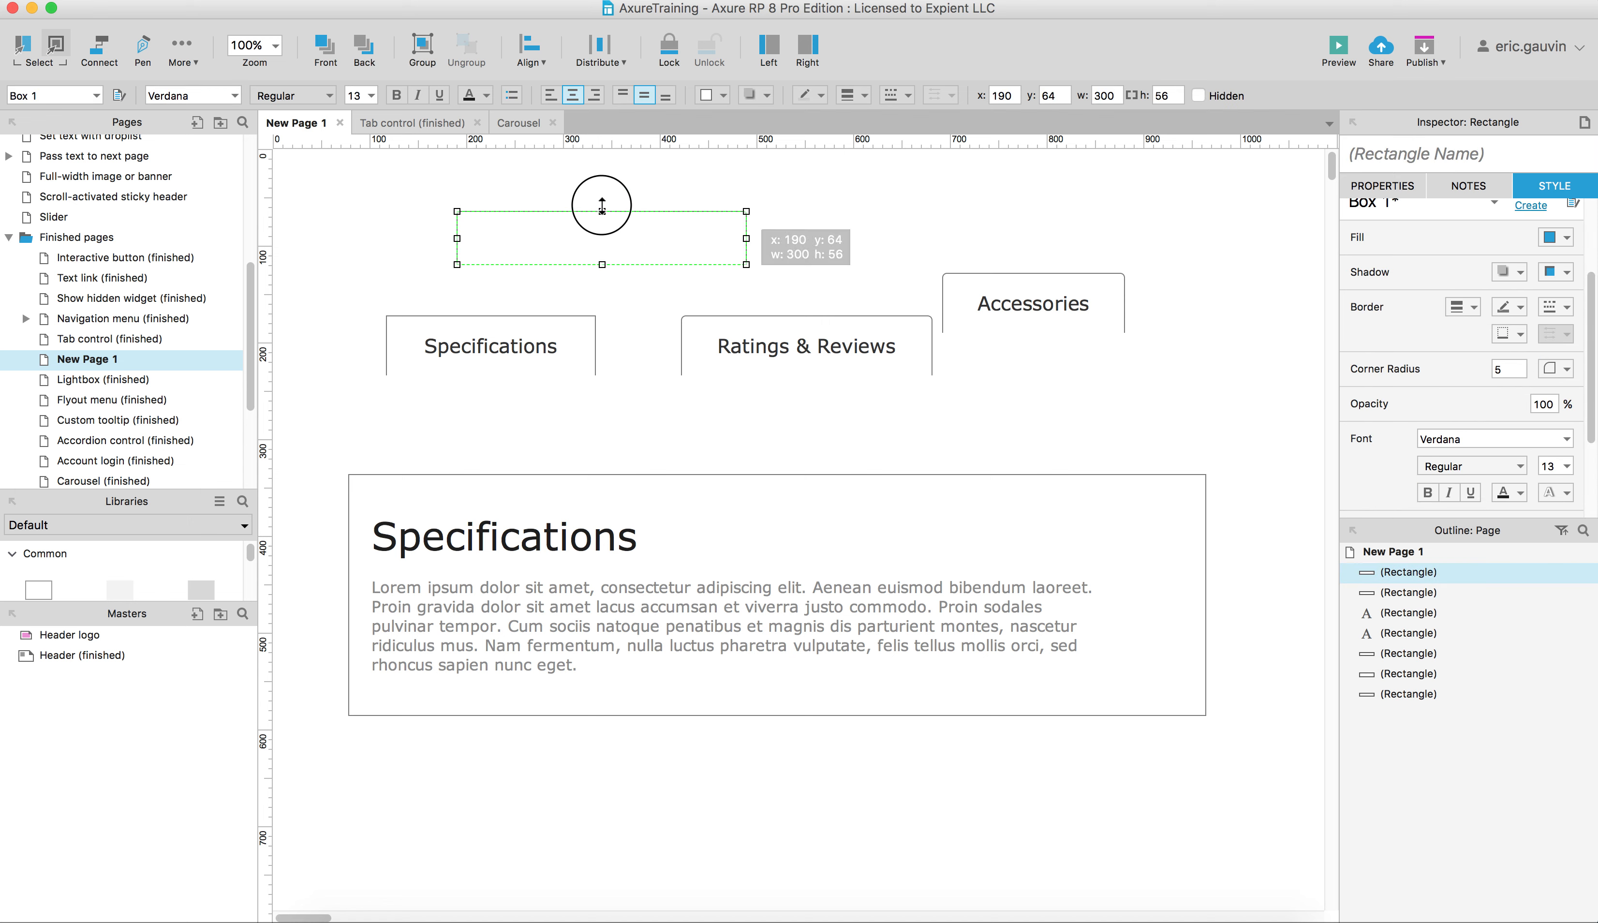
left_click(927, 251)
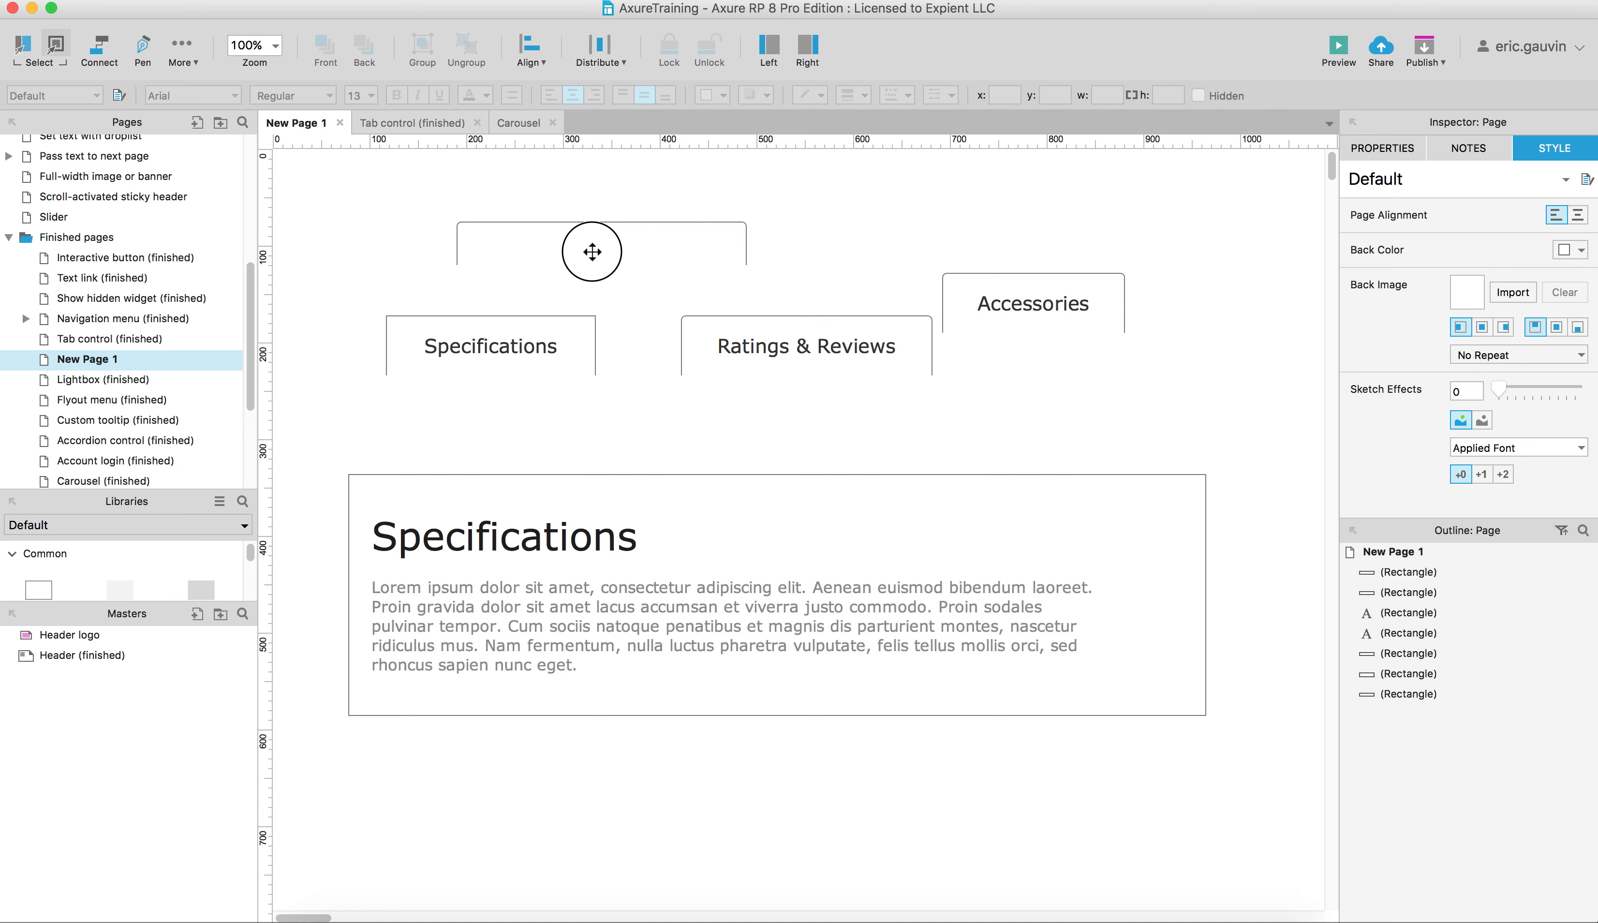
Label the new rectangle "Specifications" and set its text size to 20
left_click(615, 250)
double_click(607, 247)
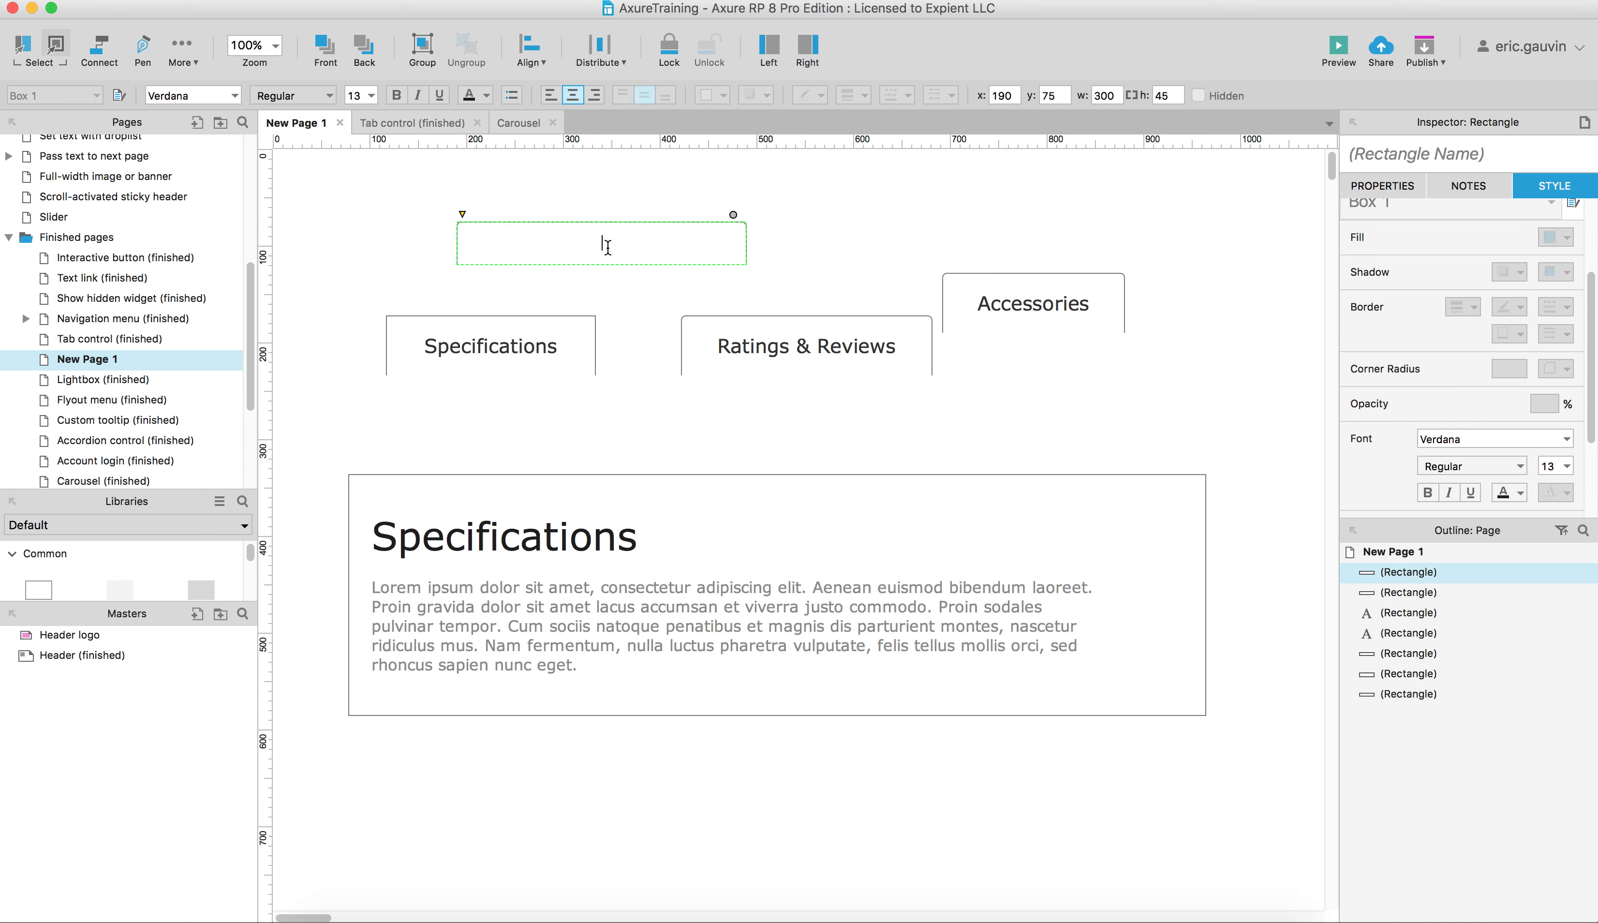
type("Specifications")
double_click(602, 242)
left_click(371, 95)
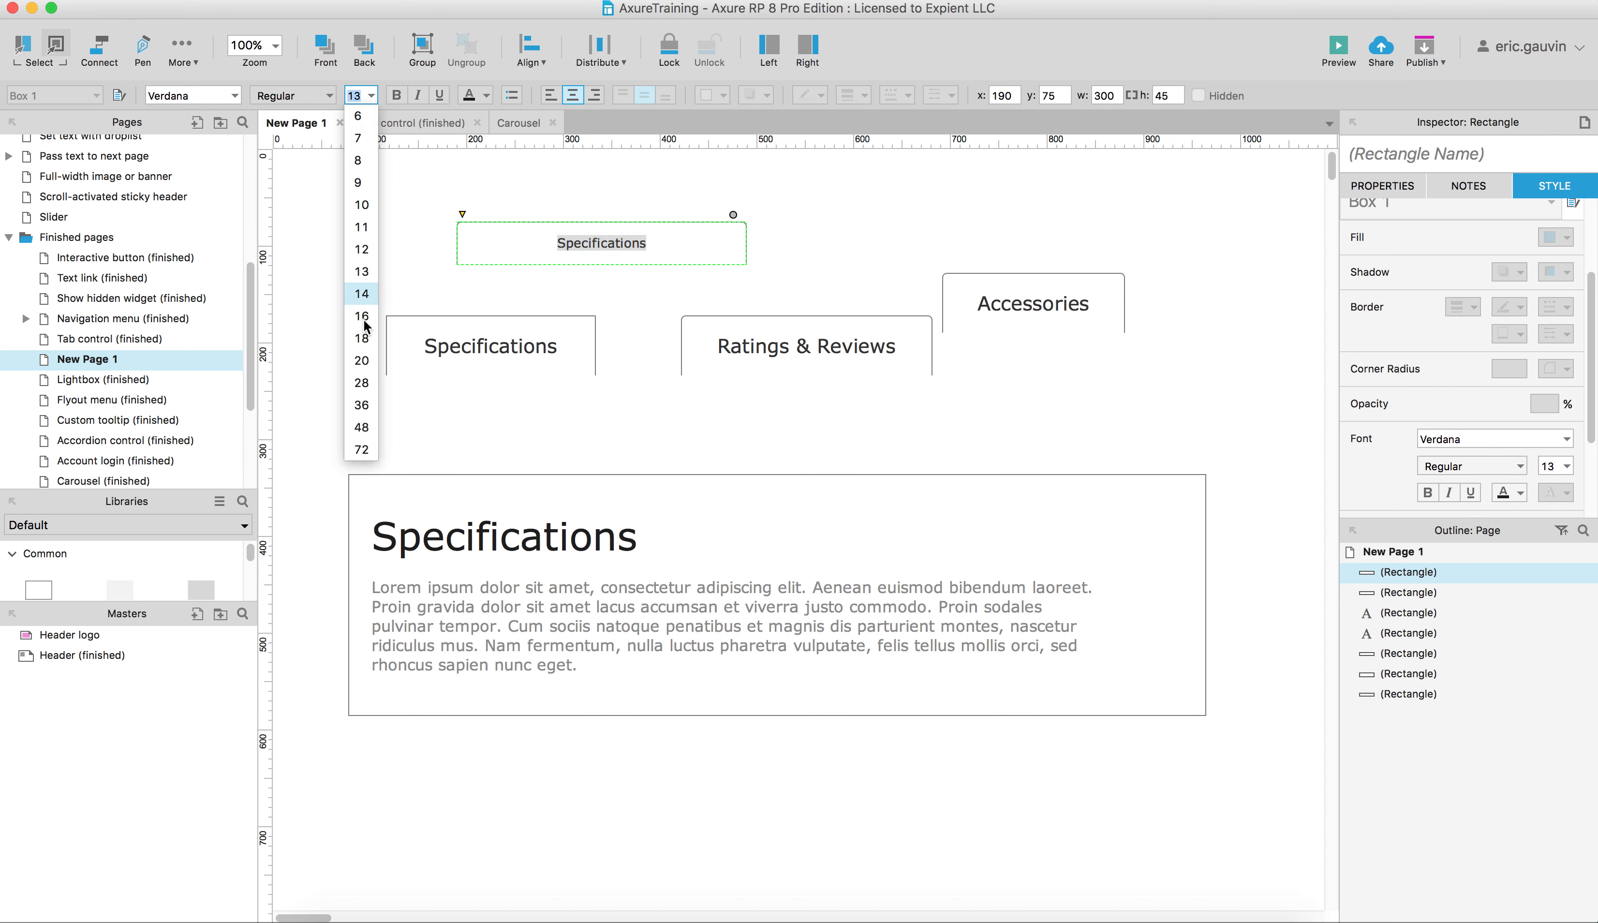
left_click(363, 361)
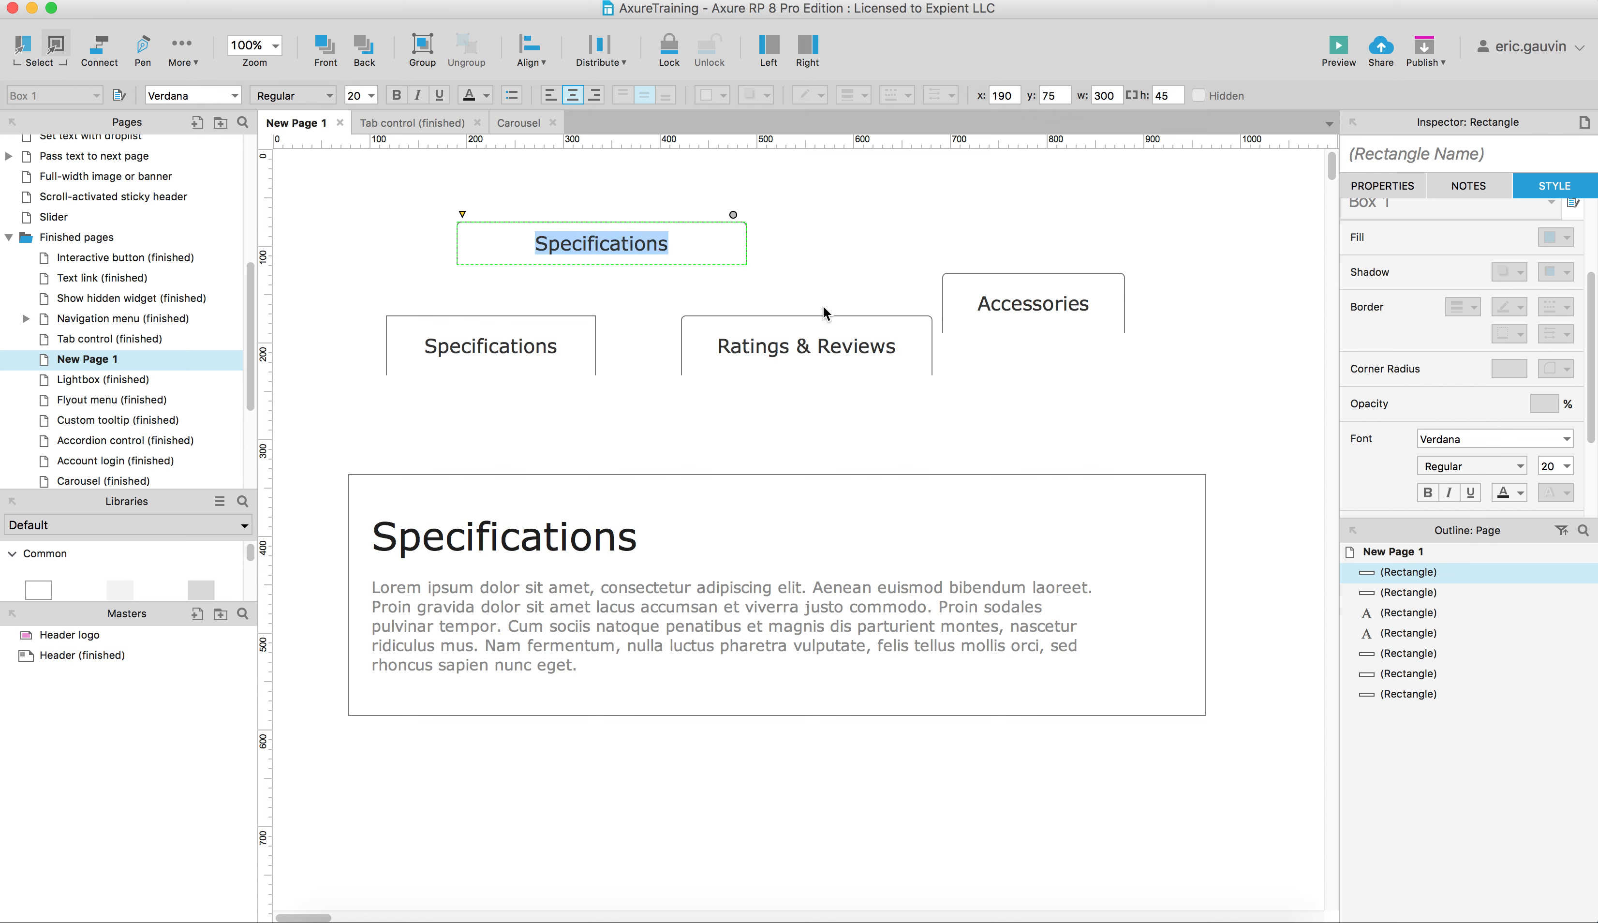
left_click(779, 301)
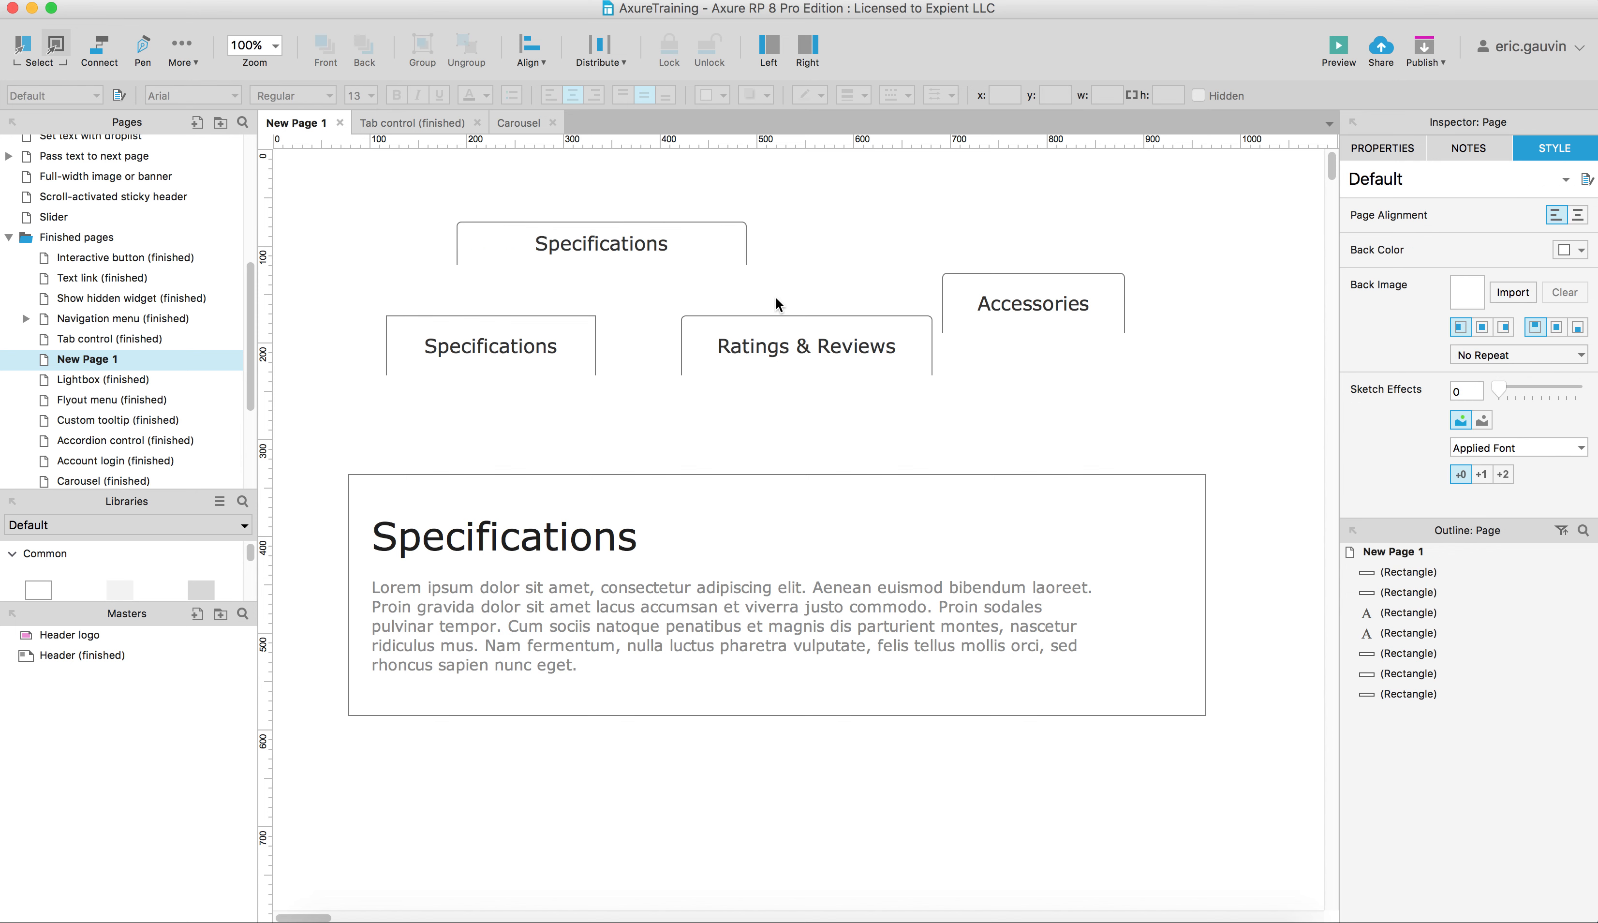
Resize the new labelled tab to about 210 wide and 52 high, with its top edge at y 68
left_click(607, 223)
left_click_drag(603, 222, 606, 208)
left_click_drag(813, 216, 808, 214)
left_click(808, 215)
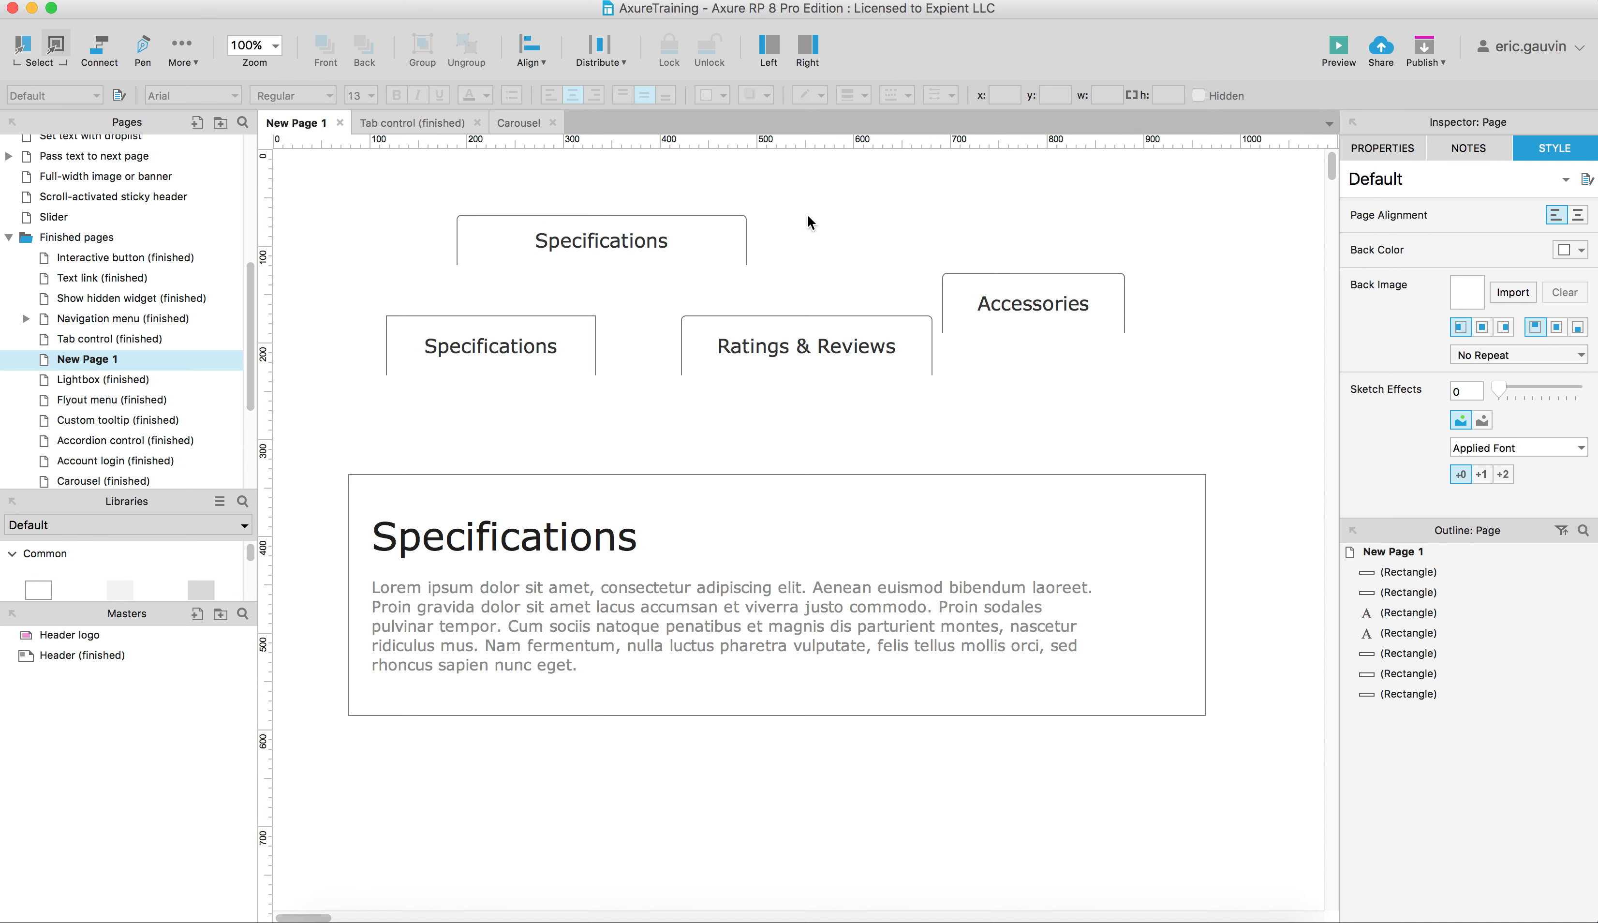
left_click(748, 242)
mouse_move(749, 243)
left_mouse_down()
mouse_move(652, 241)
mouse_move(718, 241)
left_mouse_up()
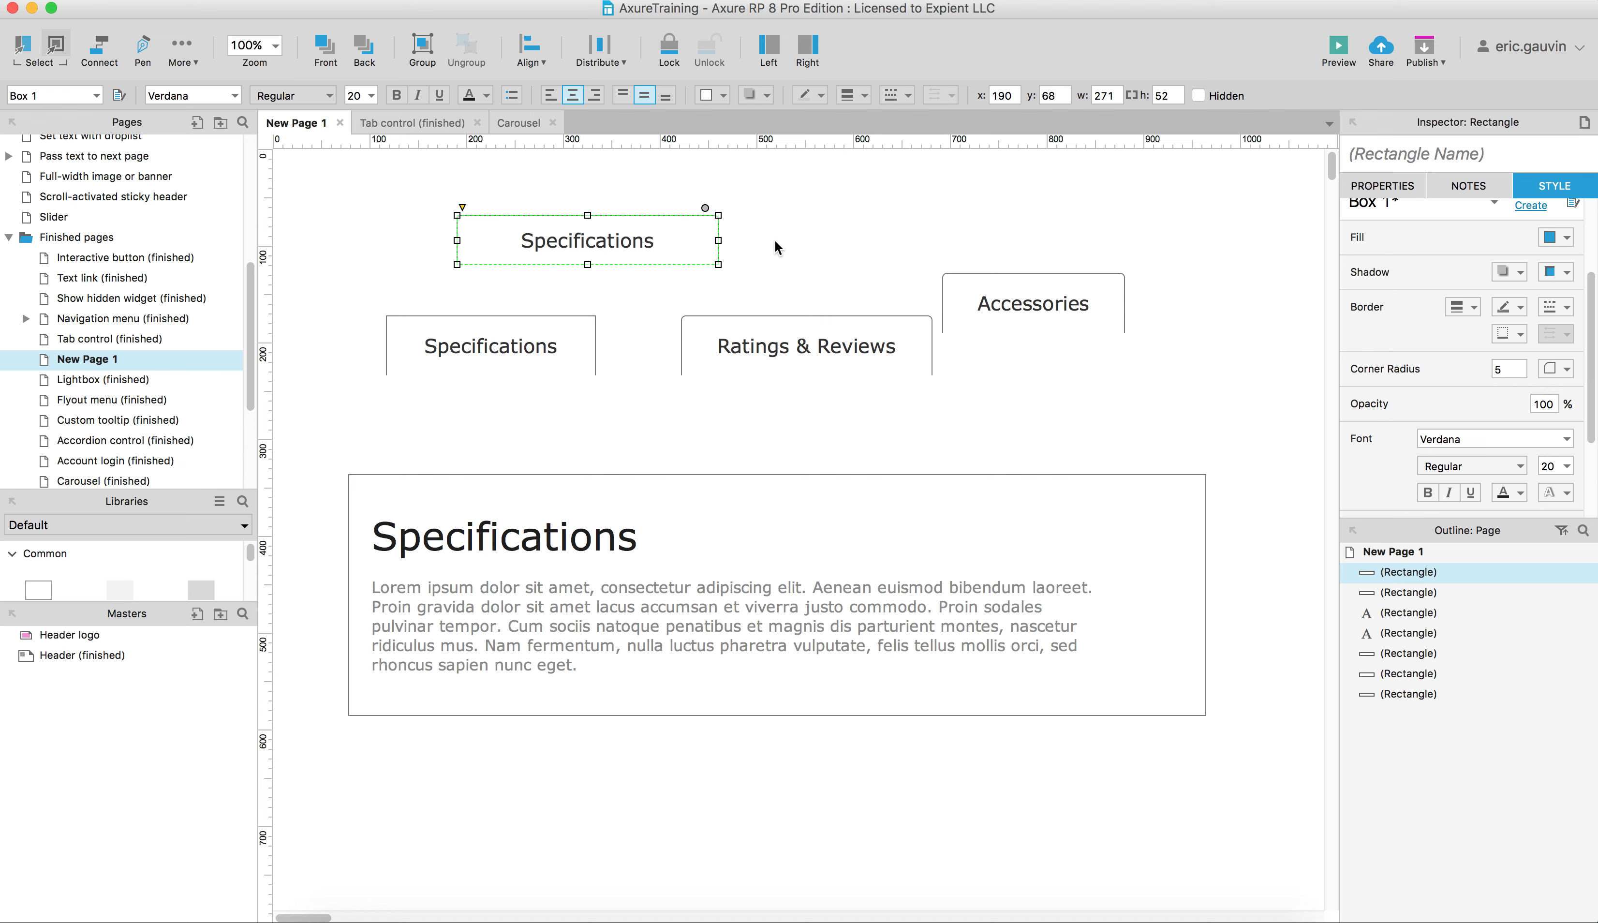
left_click_drag(718, 240, 659, 241)
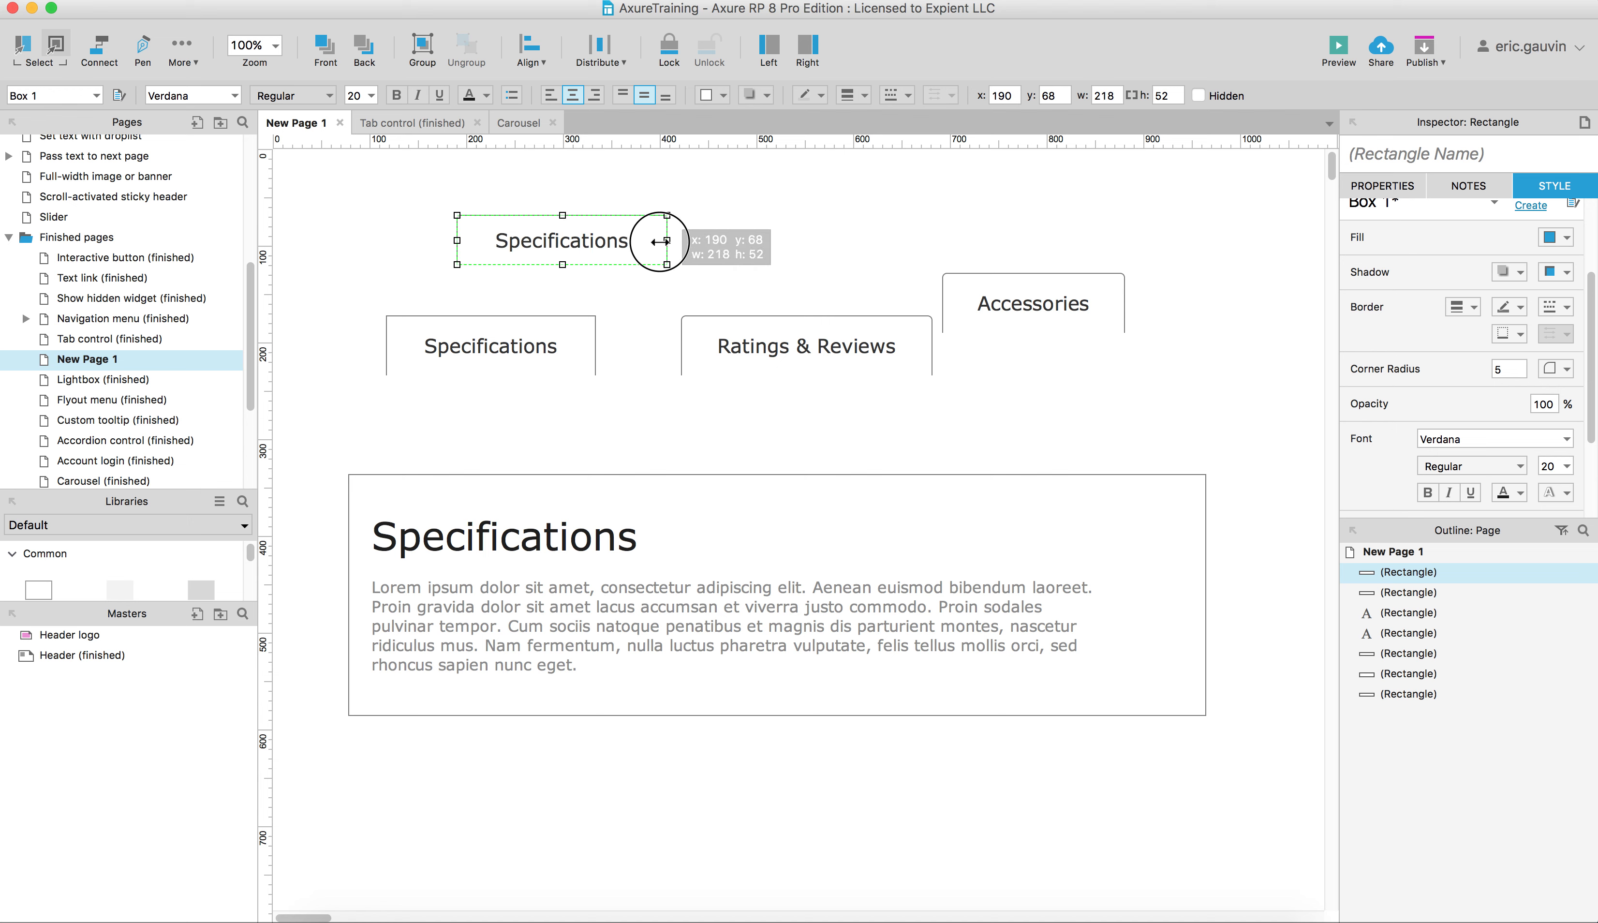
left_click(745, 244)
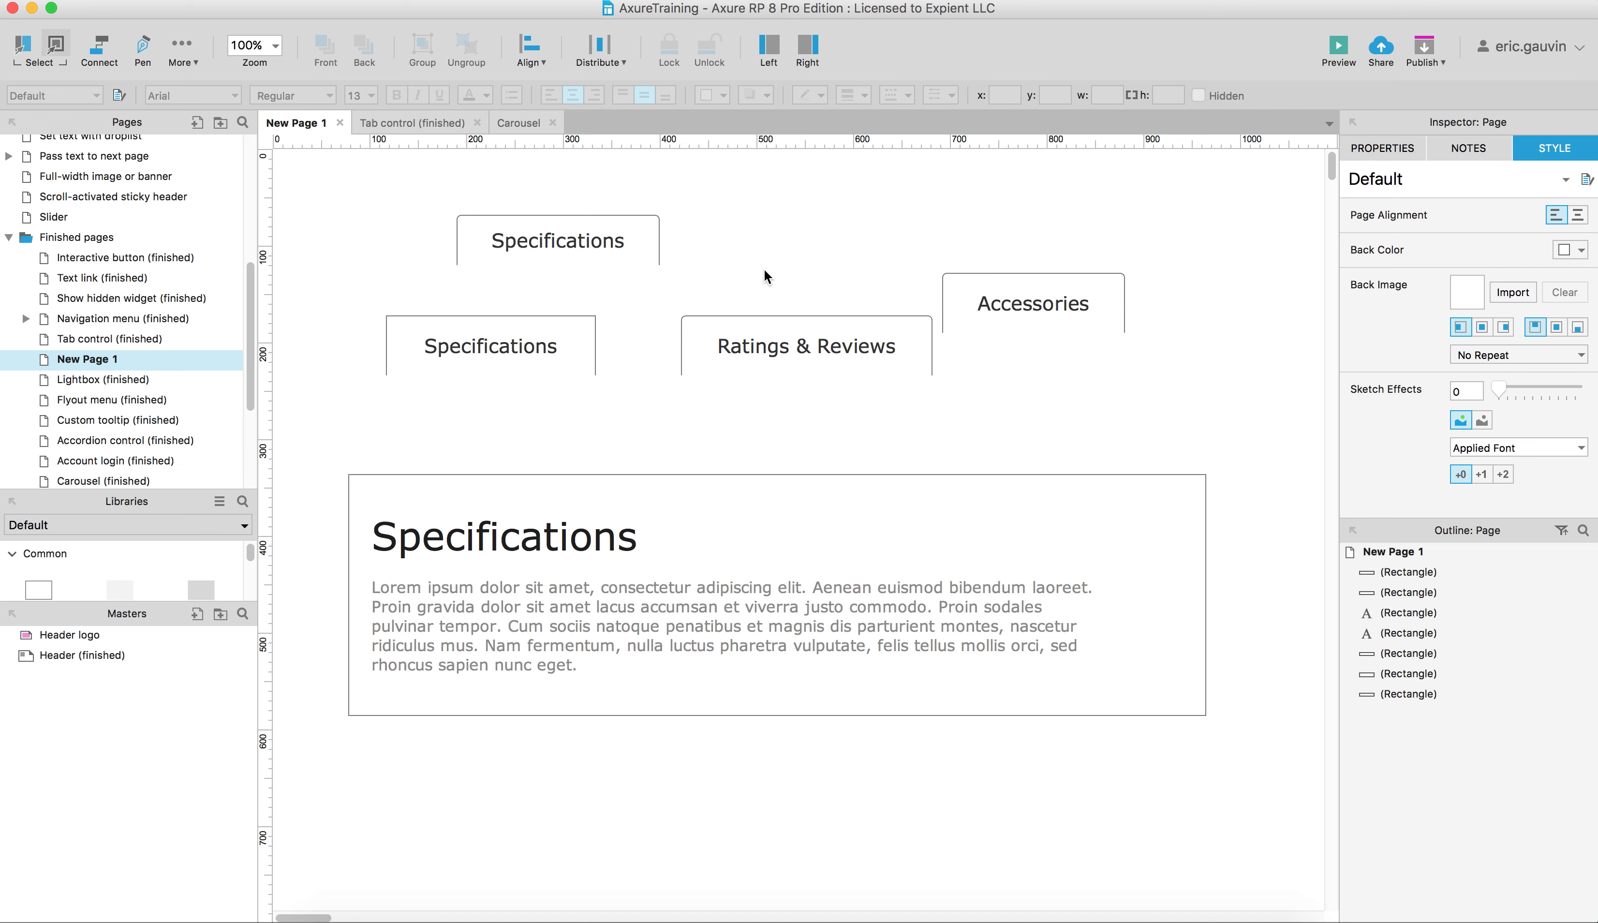
Delete the newly made Specifications tab above the other tabs
left_click(625, 254)
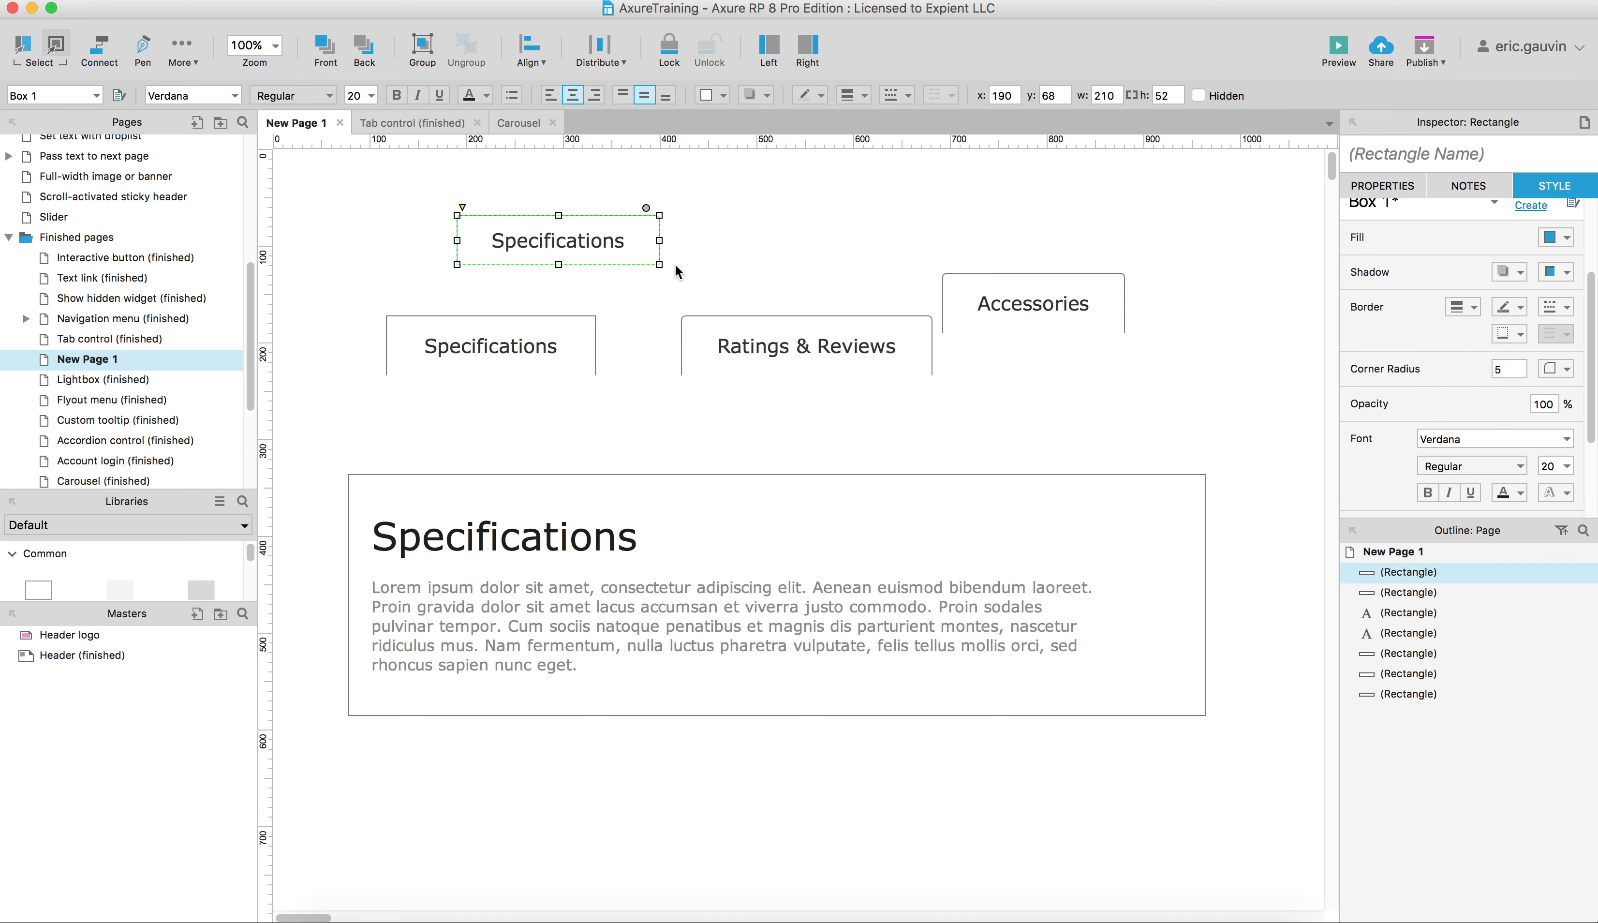
key("Delete")
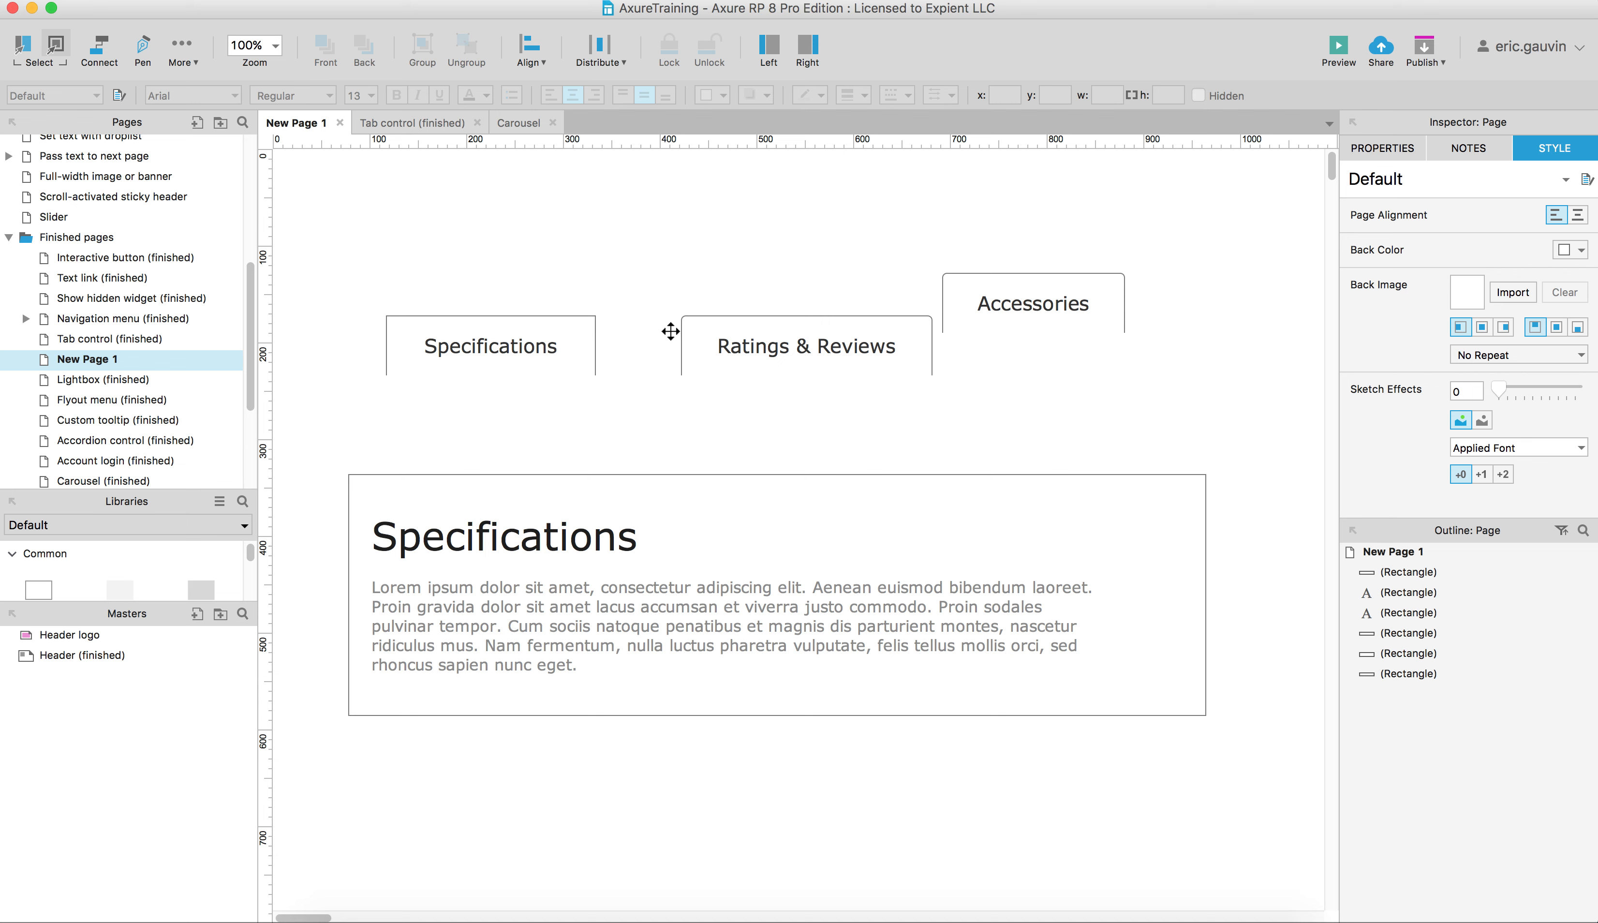
Set the original Specifications tab's corner radius to 5 and remove the rounding from its two bottom corners
left_click(577, 336)
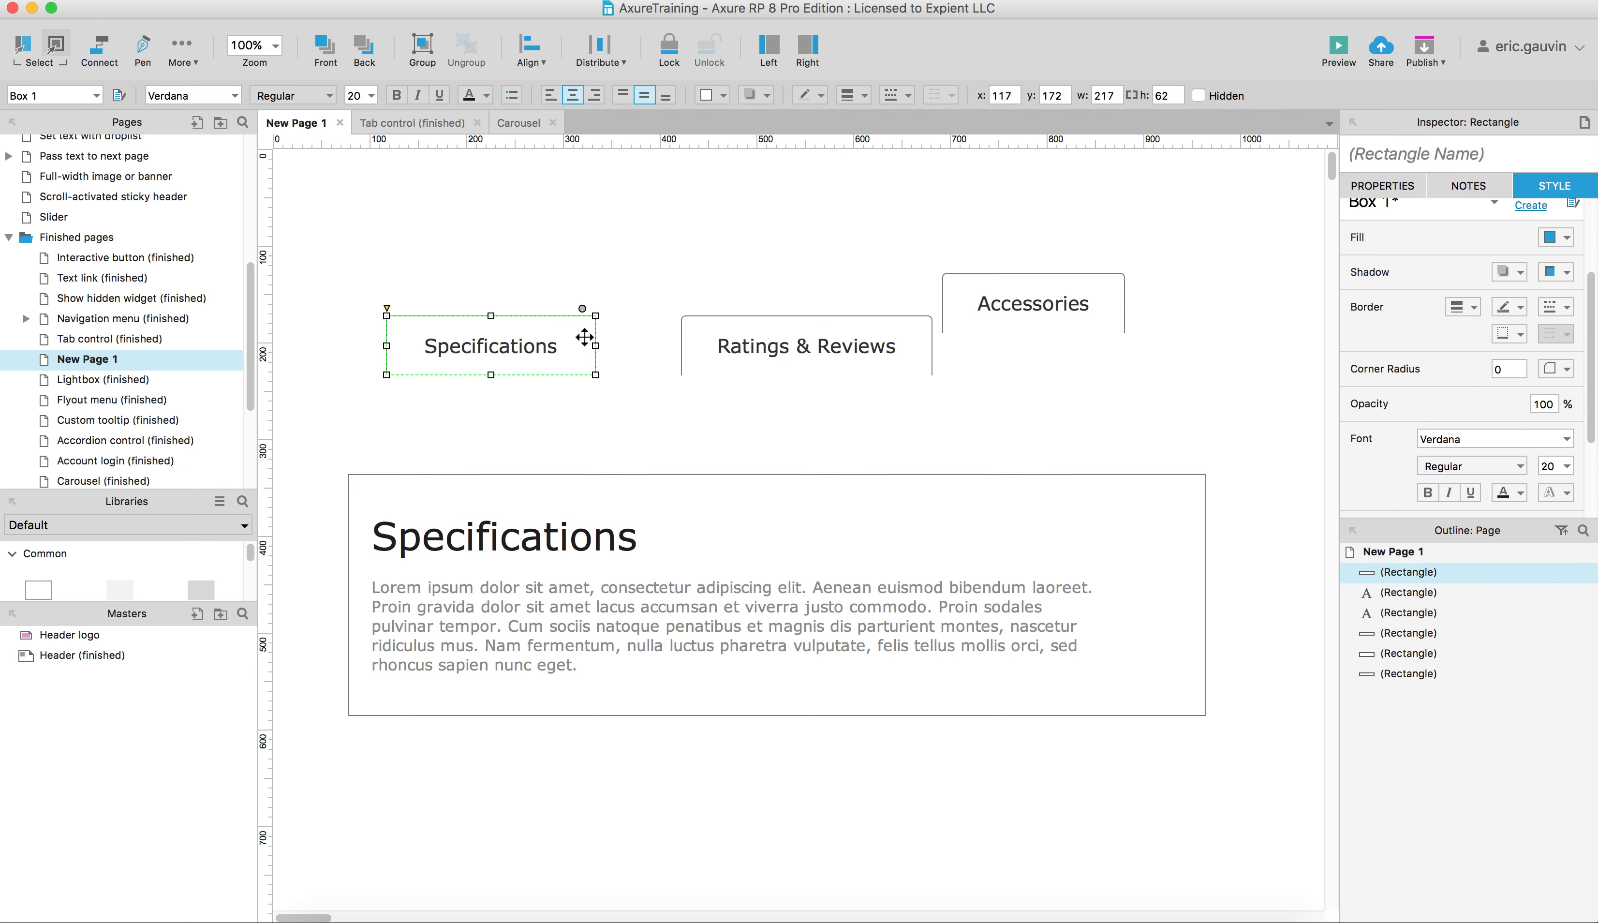
left_click(1508, 369)
type("5")
key("Tab")
left_click(1570, 373)
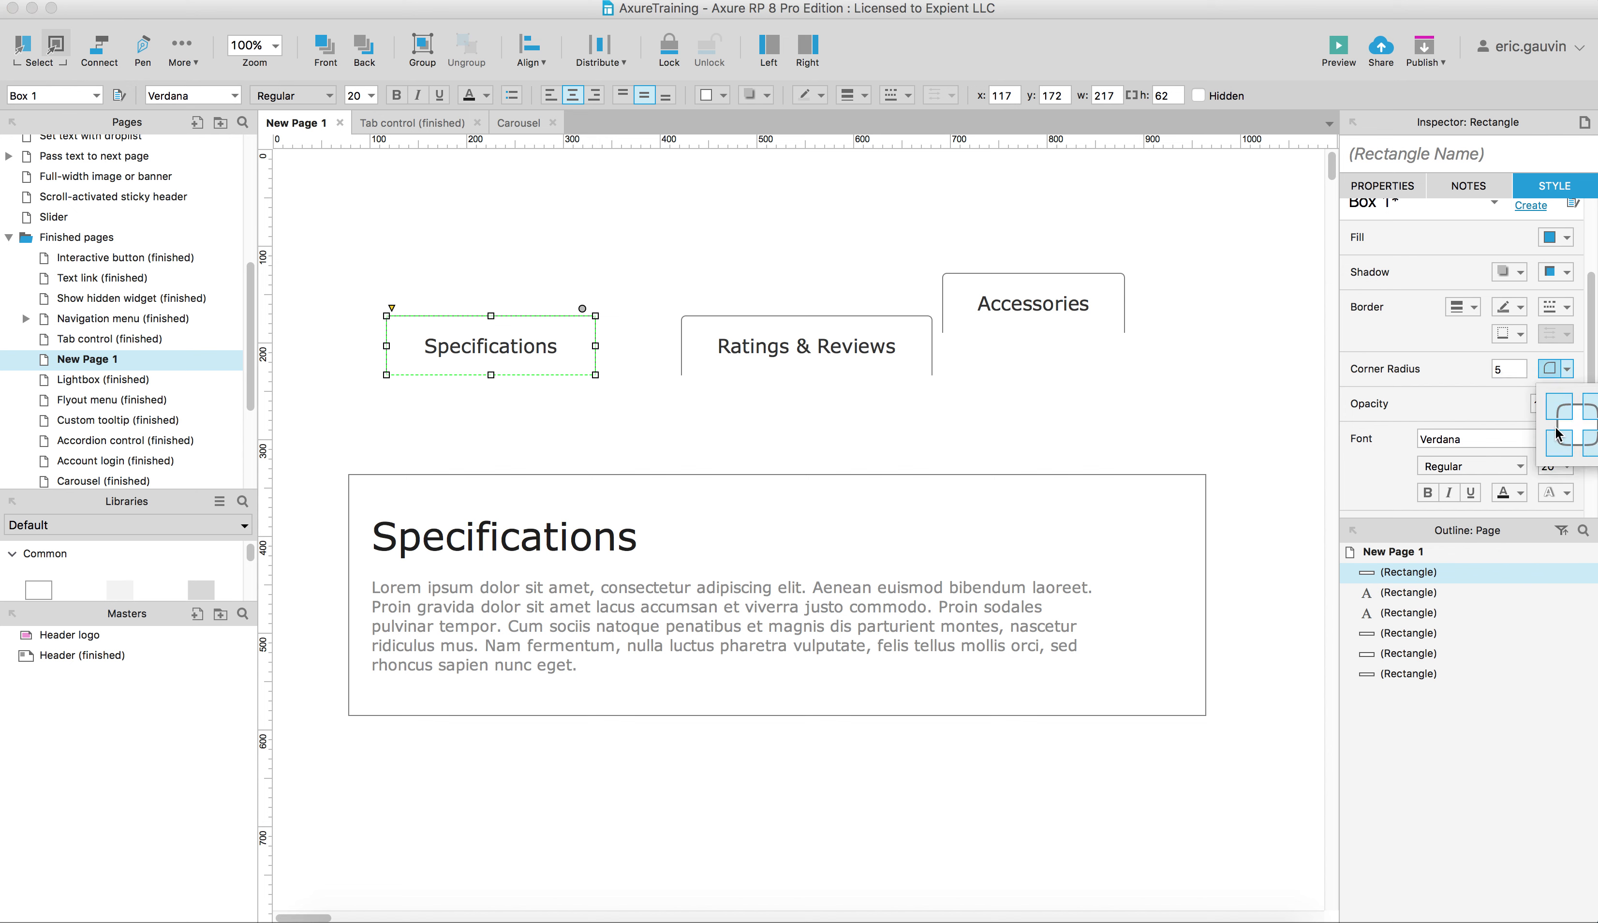
left_click(1559, 444)
left_click(1588, 443)
left_click(739, 287)
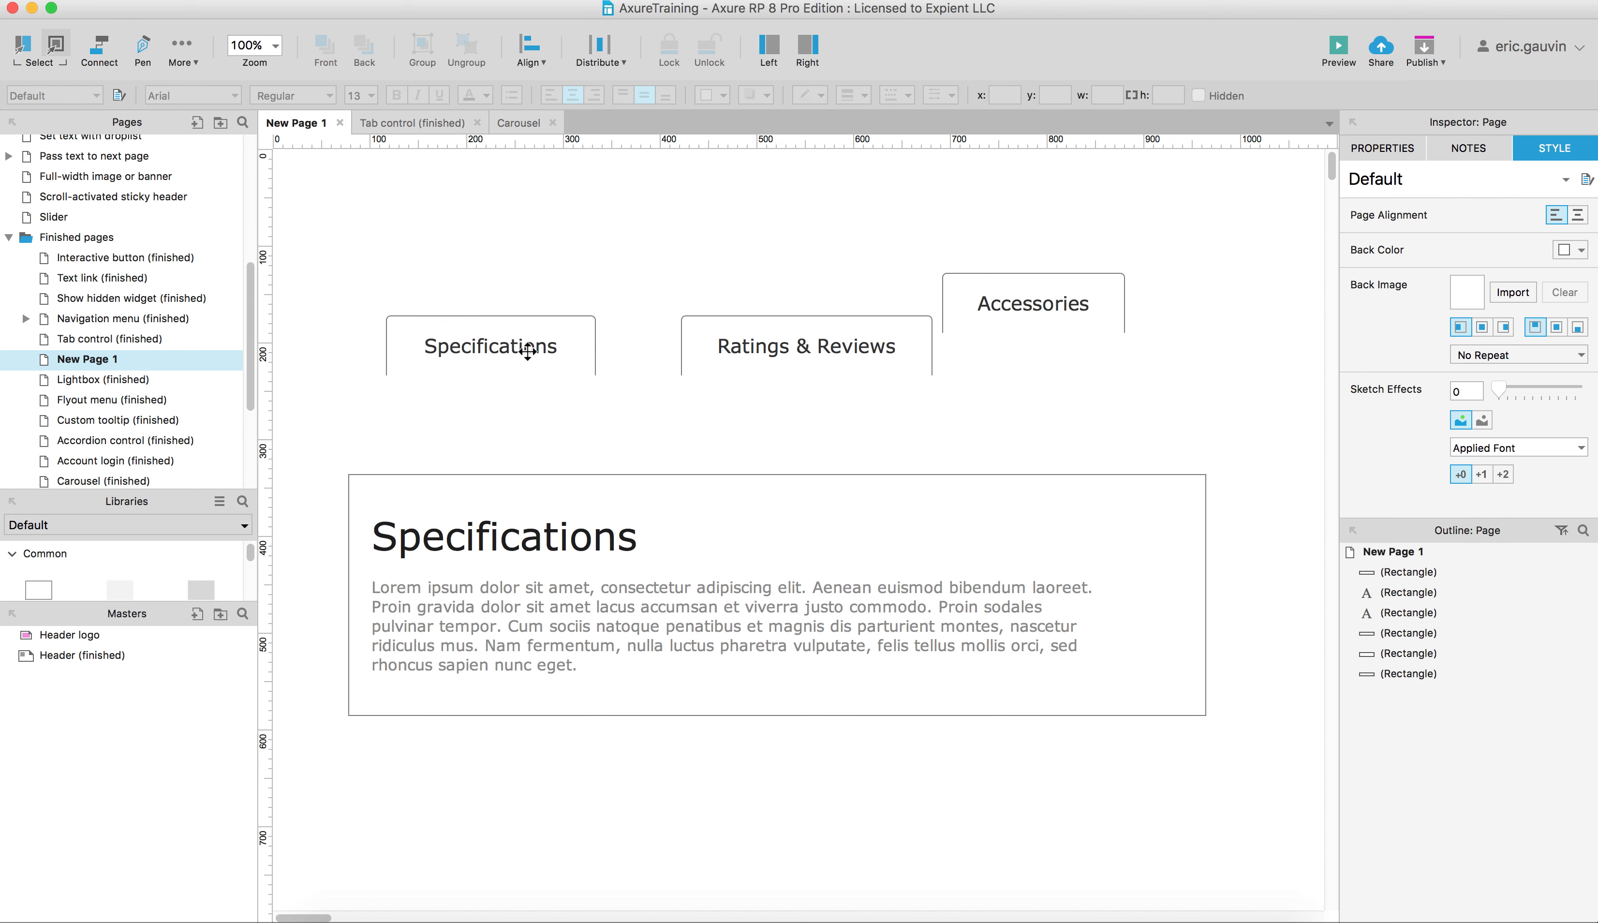
Place the Specifications, Ratings & Reviews and Accessories tabs side by side on the content box's top edge
left_click(481, 329)
left_click_drag(469, 337, 462, 443)
left_click(801, 347)
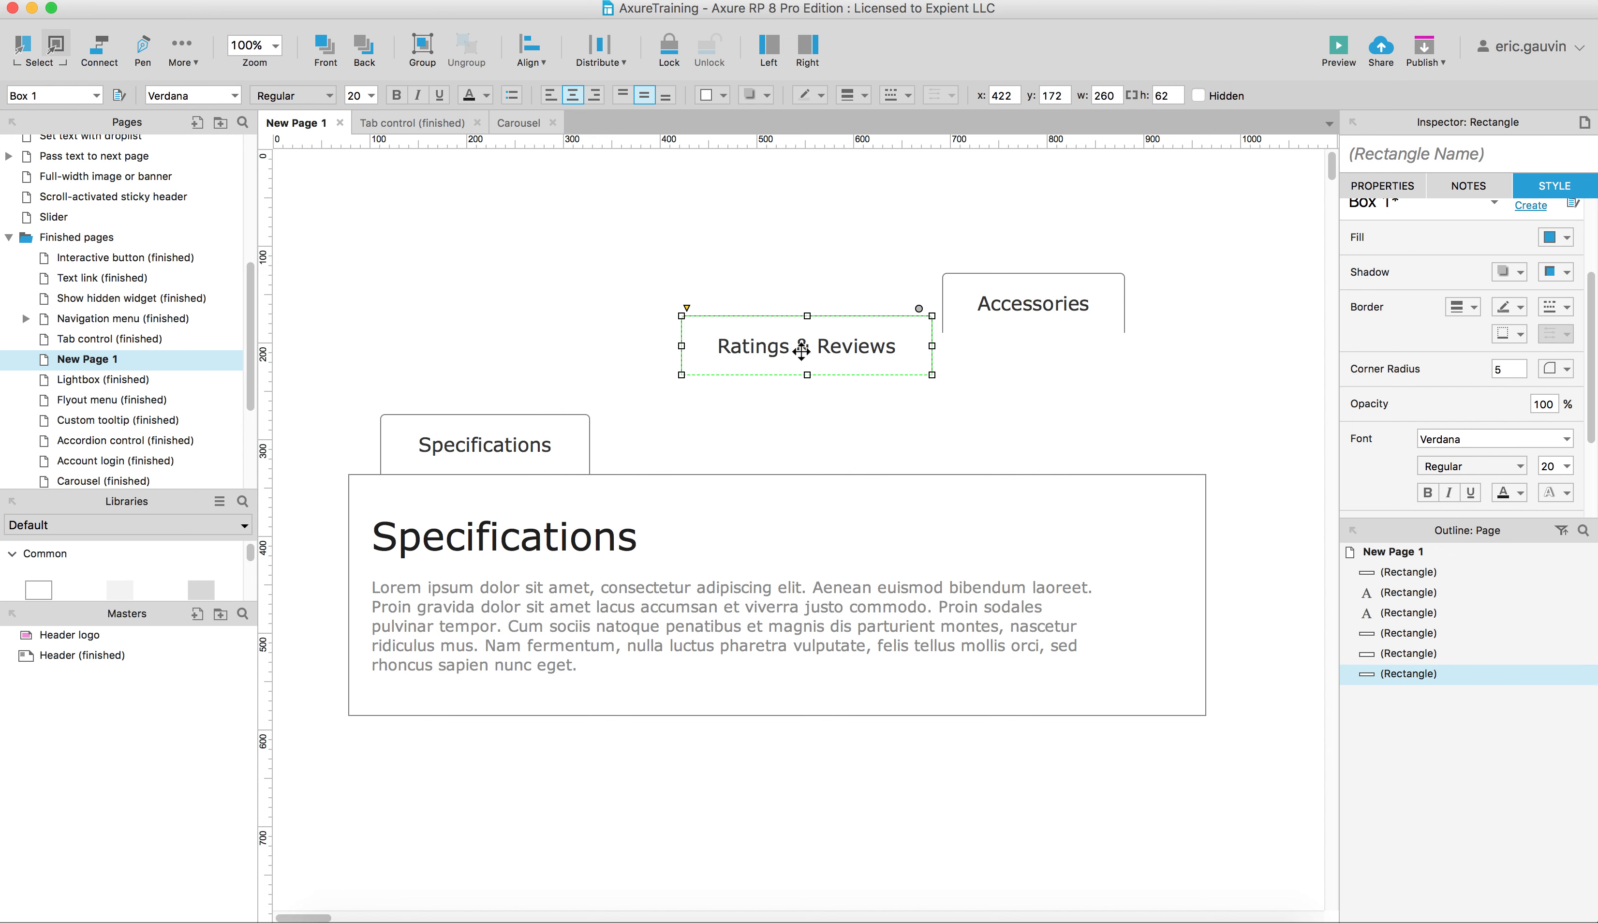
left_click_drag(801, 347, 718, 451)
left_click(982, 303)
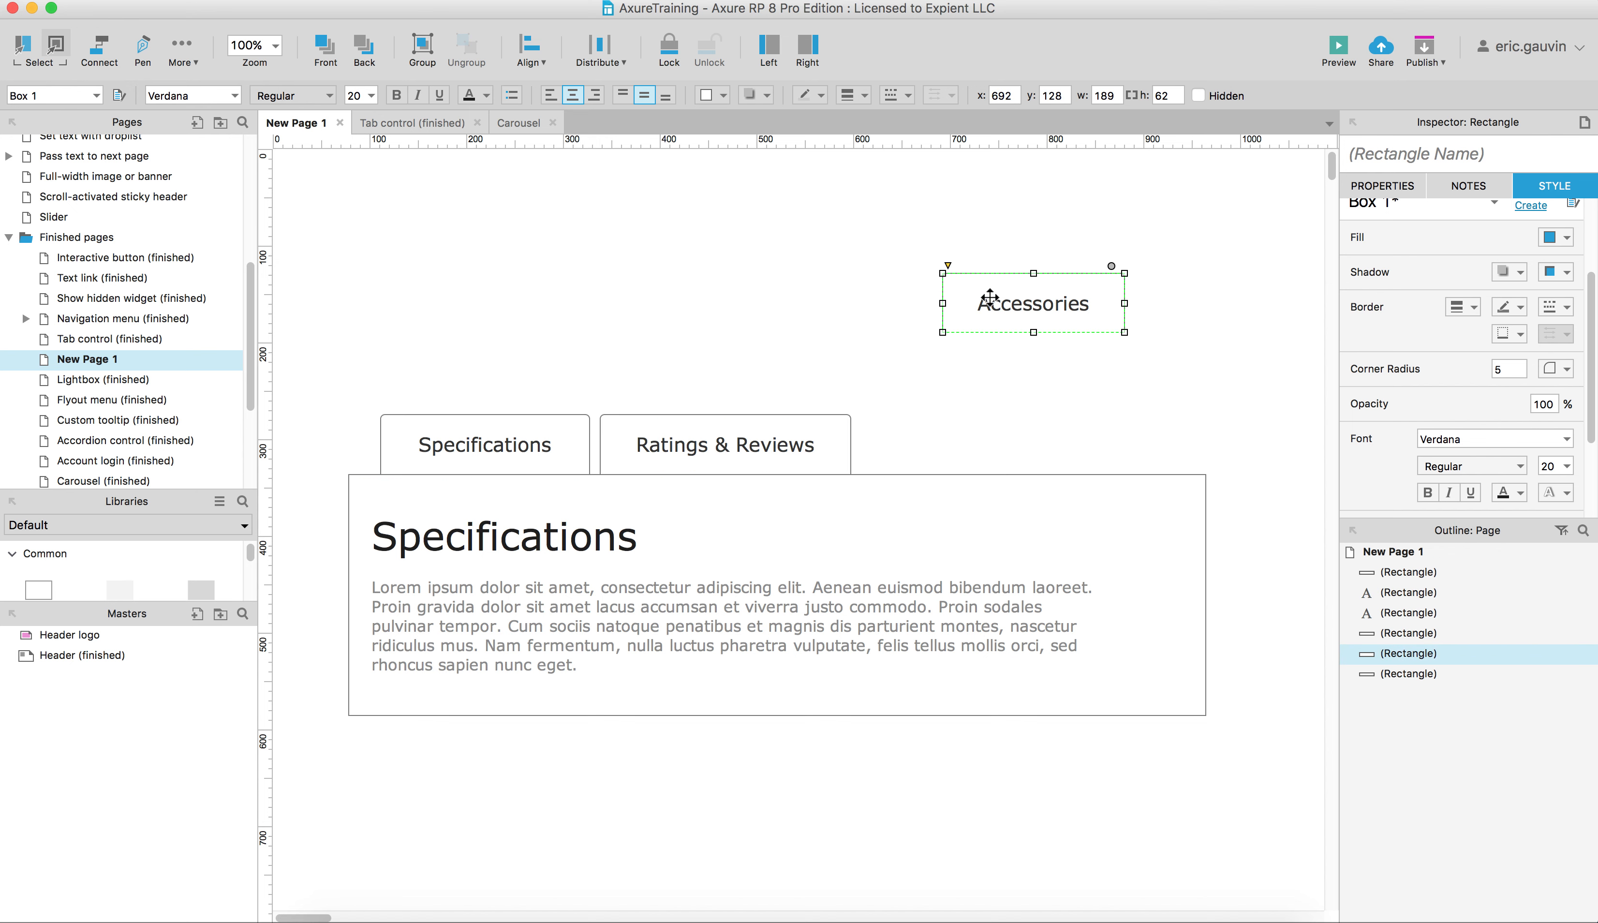
left_click_drag(990, 298, 911, 442)
left_click(1081, 364)
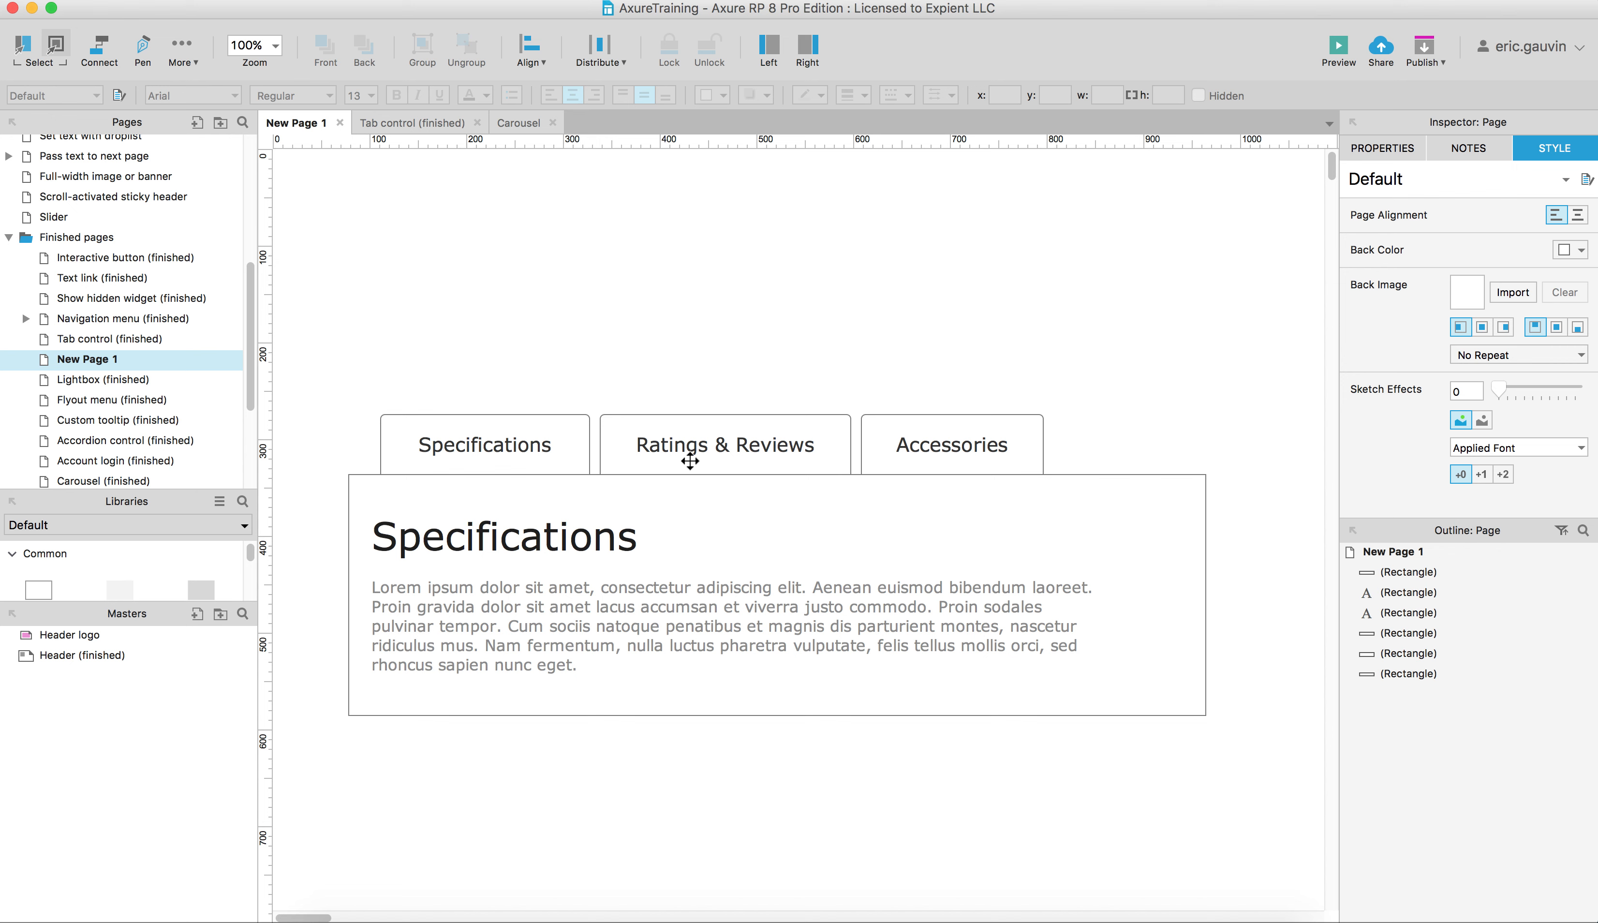
Nudge the content box down 2 pixels to y 338, away from the tabs
left_click(1070, 504)
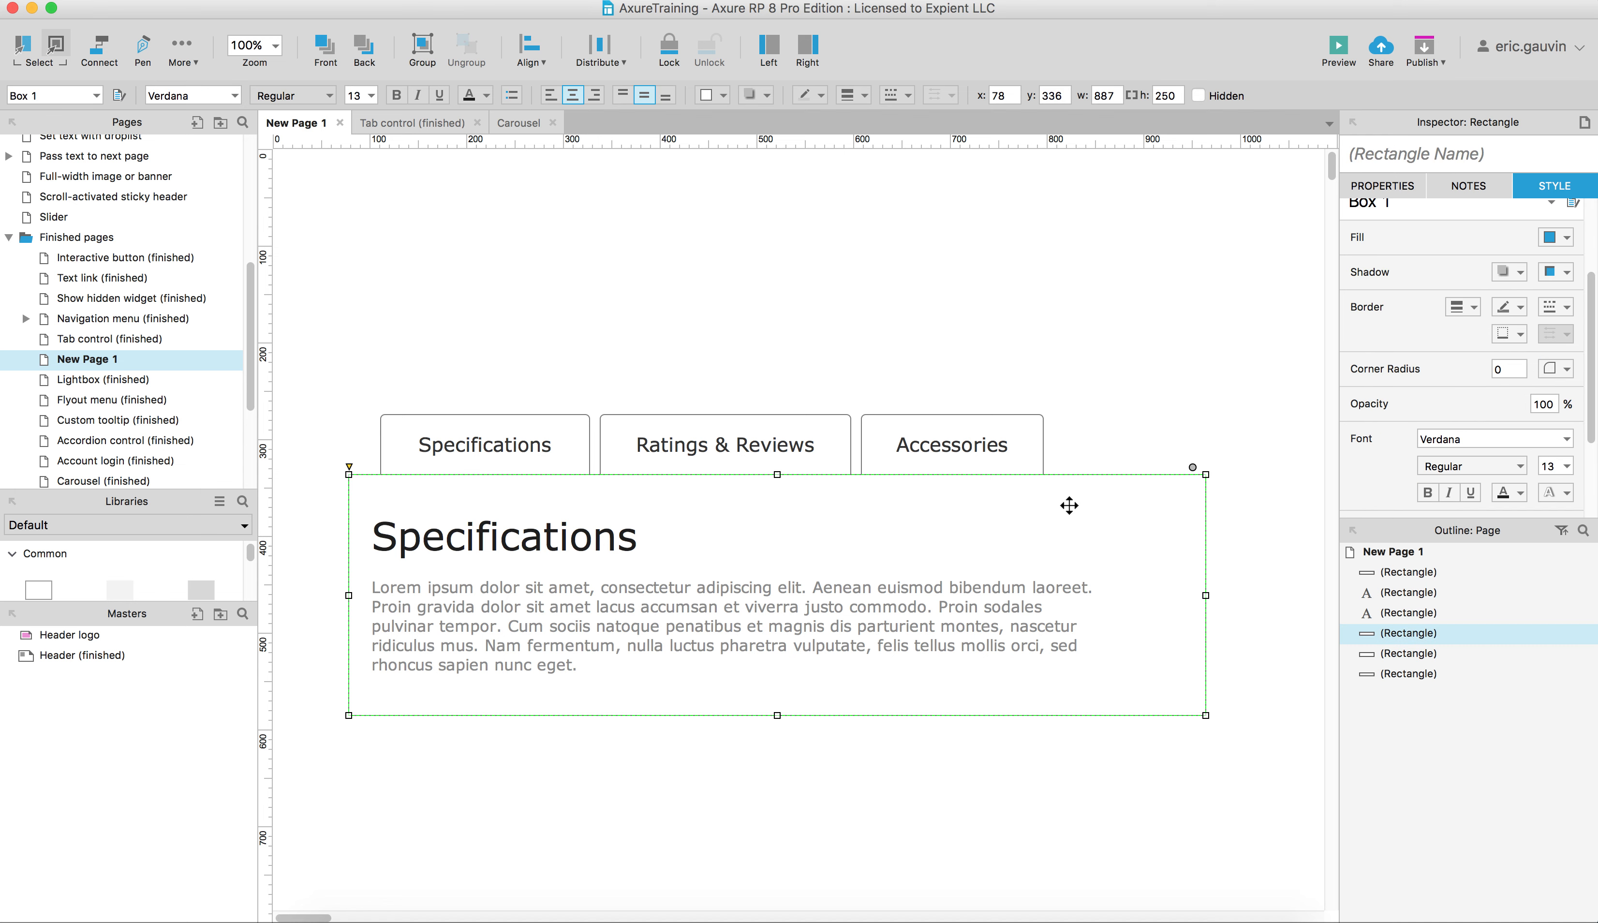
key("Down")
key("Down")
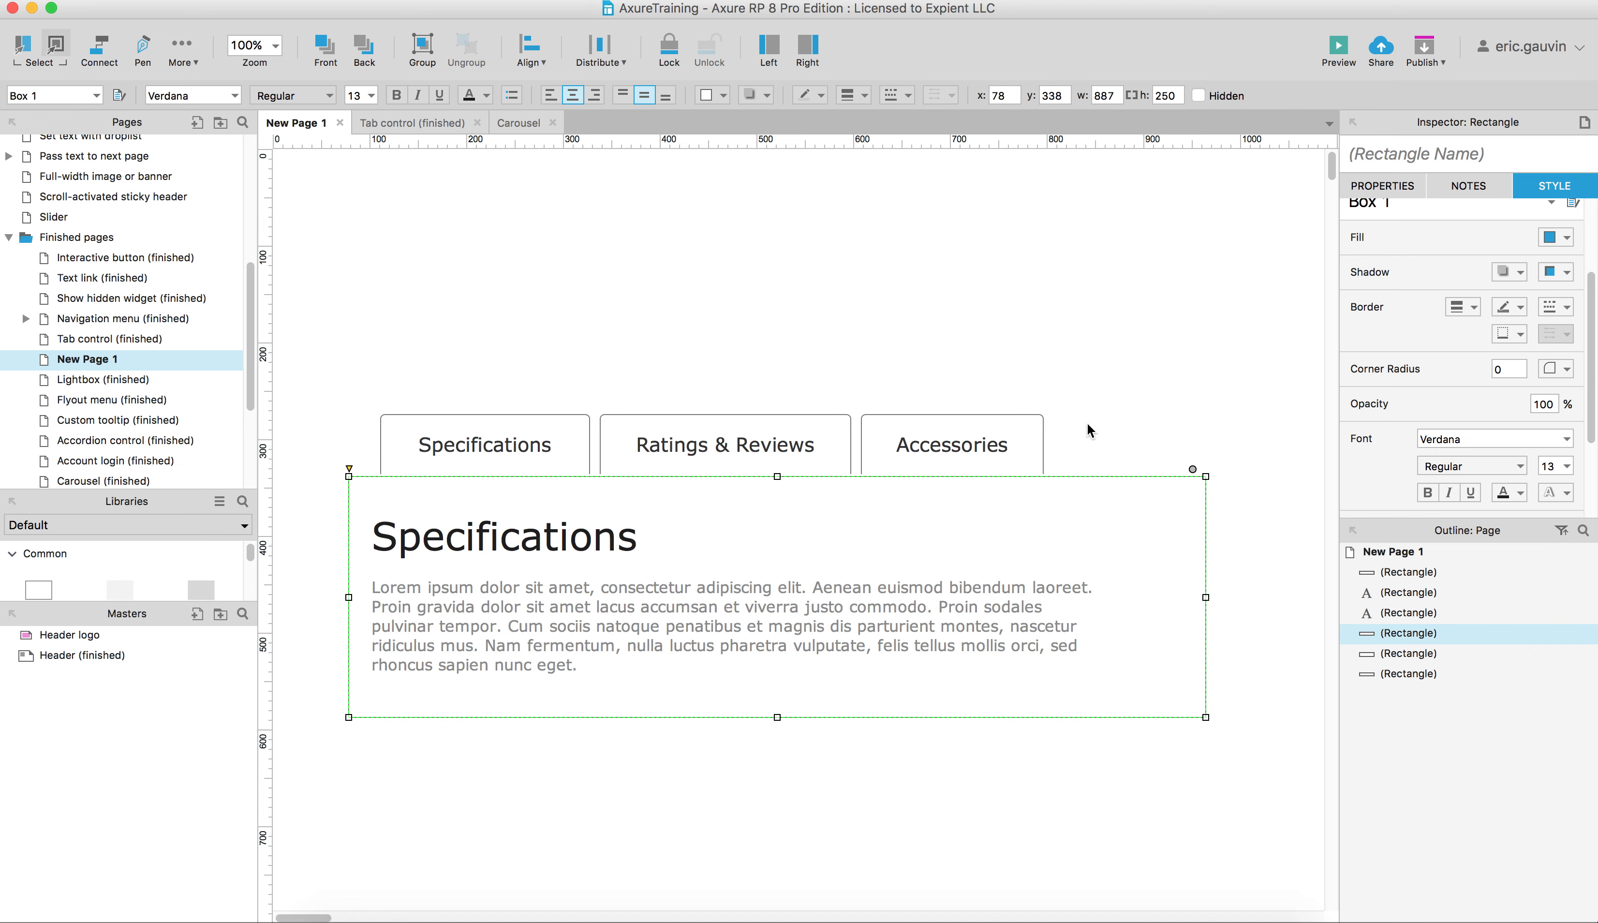
key("Escape")
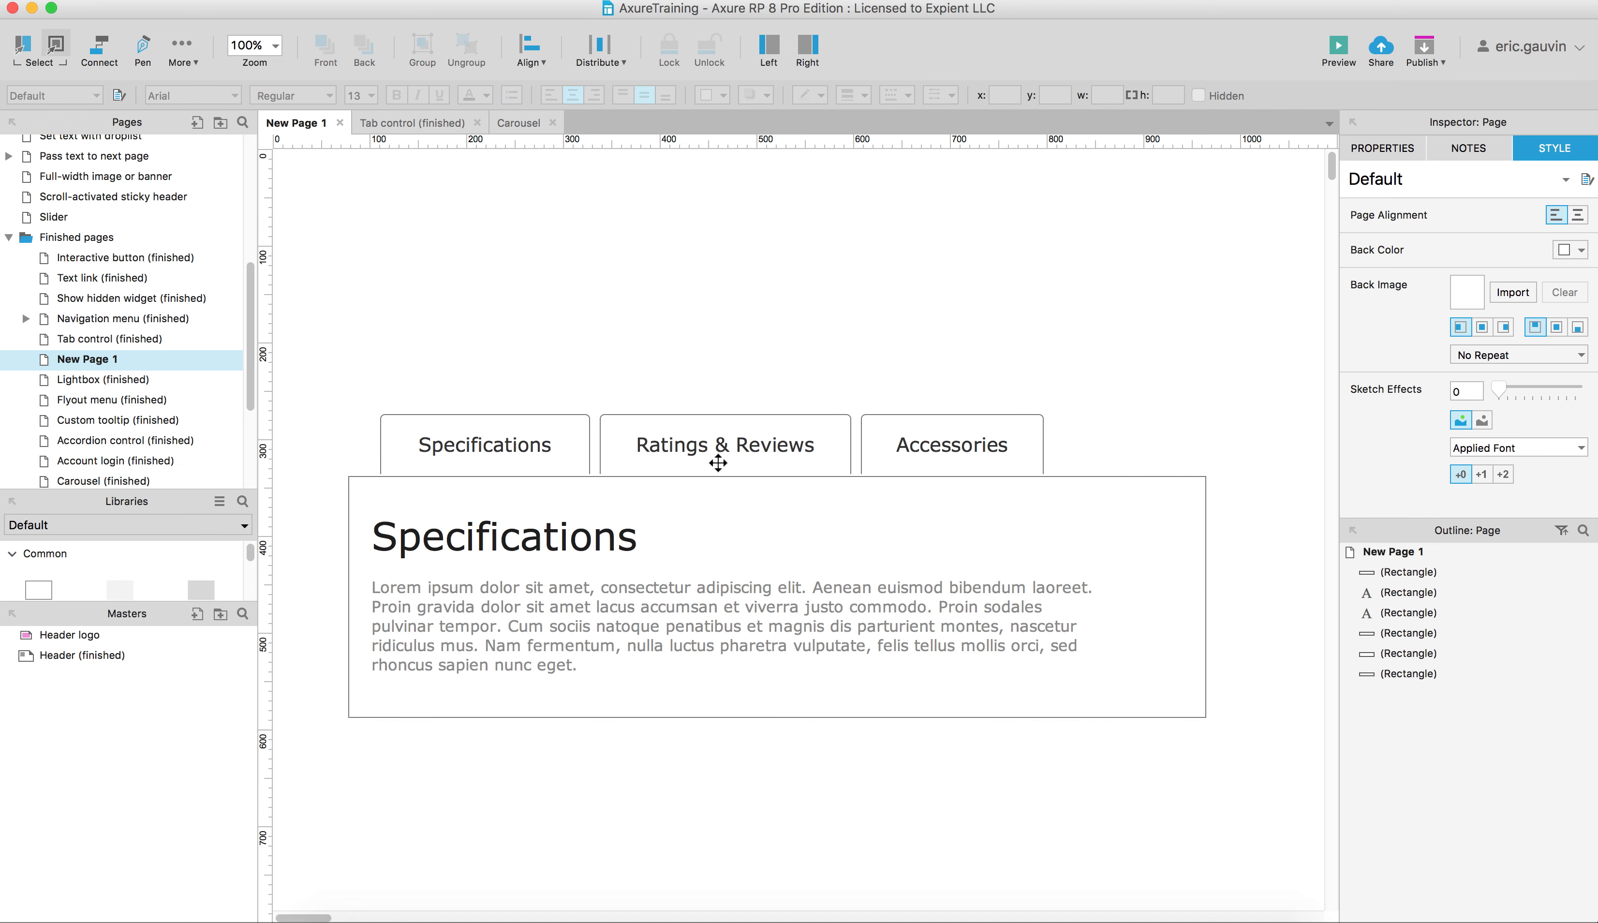
Nudge the content box up 2 pixels to y 336, so it meets the tabs' bottom edges
scroll(834, 482, "up", 2)
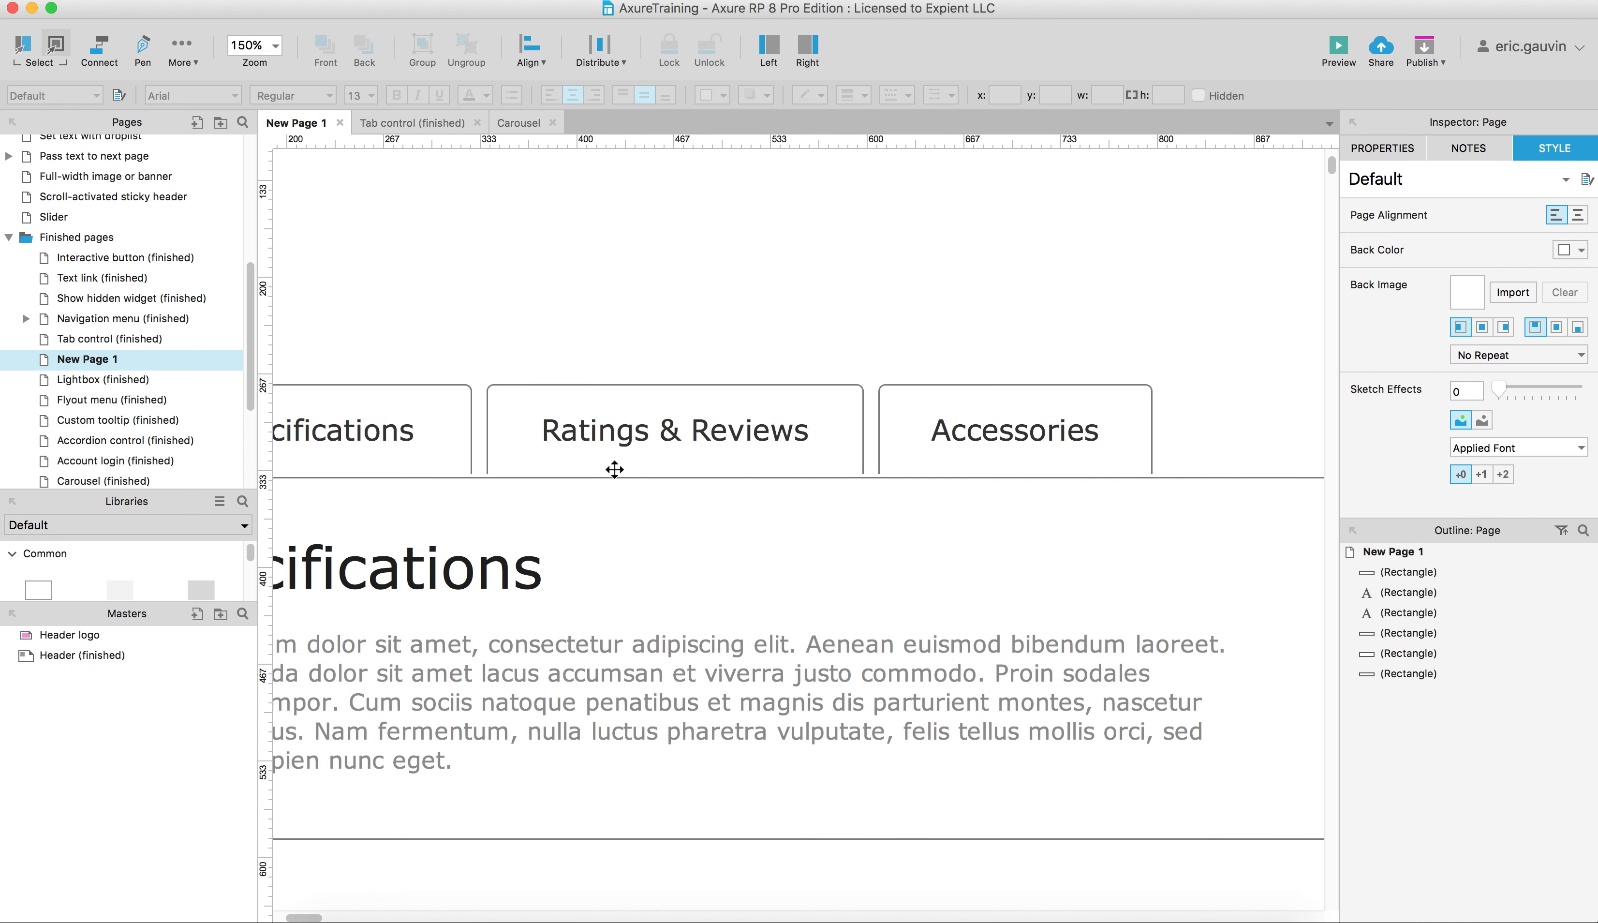
scroll(626, 472, "up", 1)
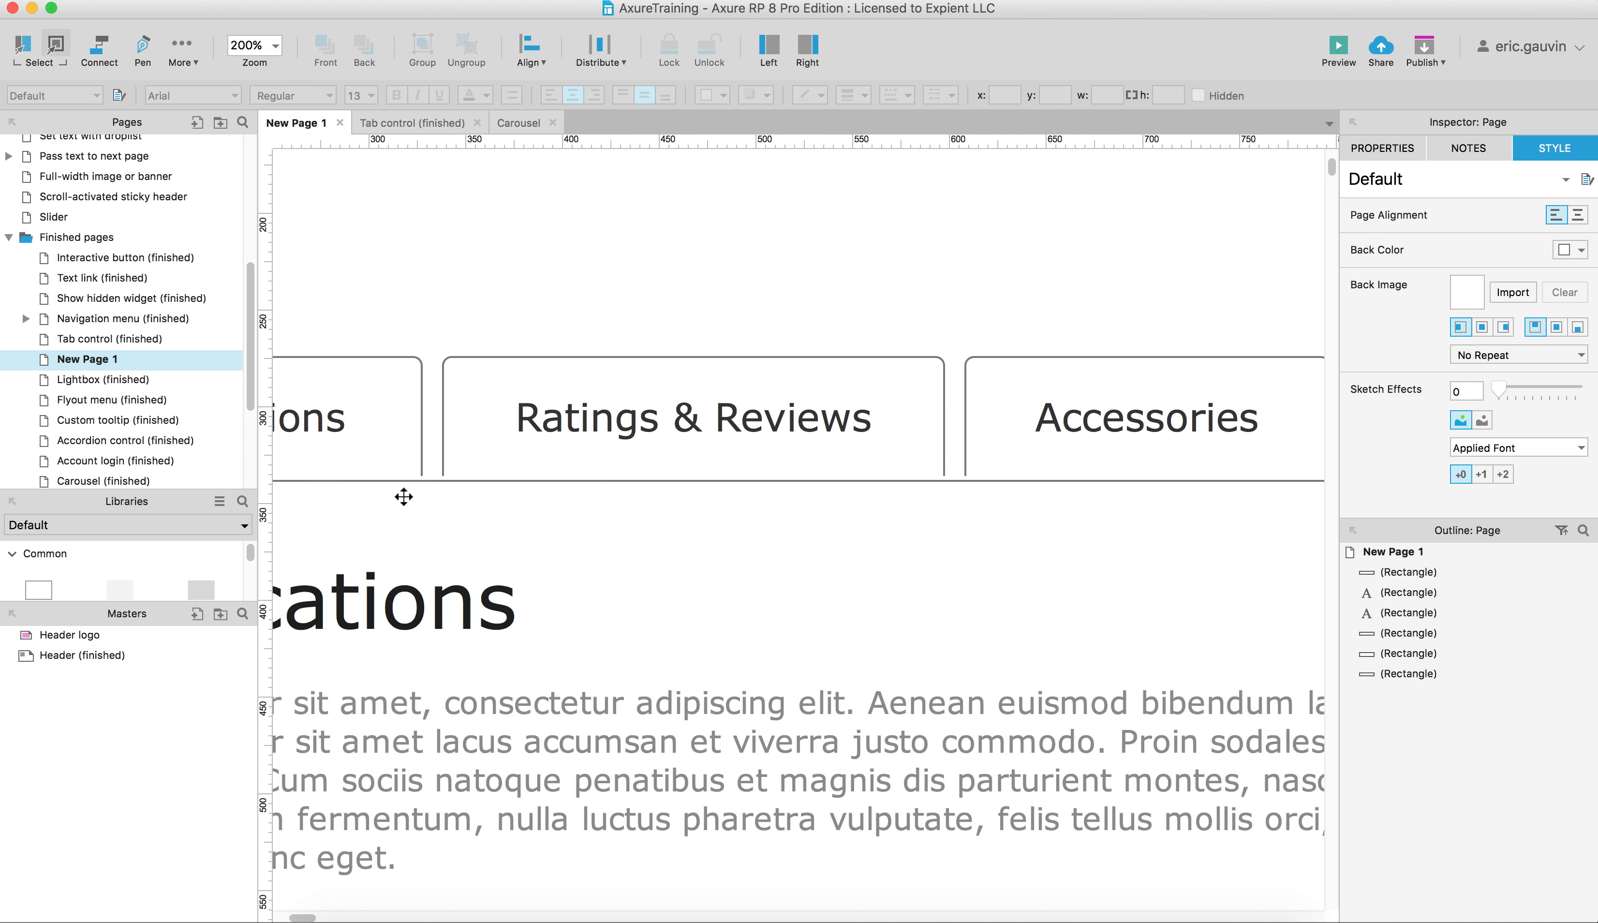
left_click(520, 447)
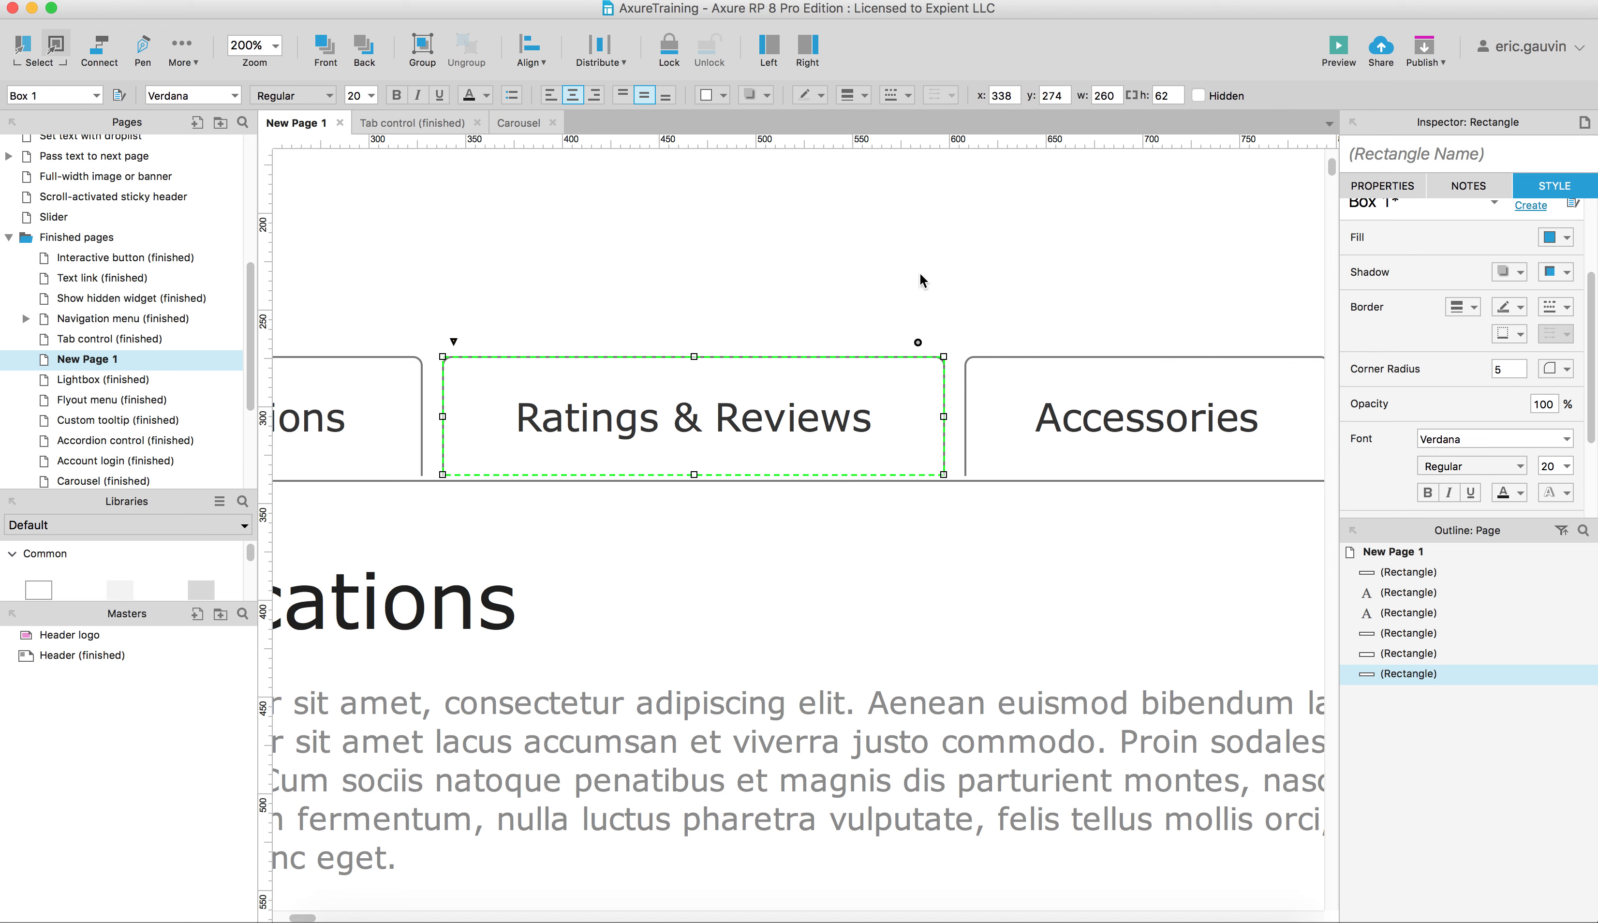
left_click(917, 513)
left_click(916, 522)
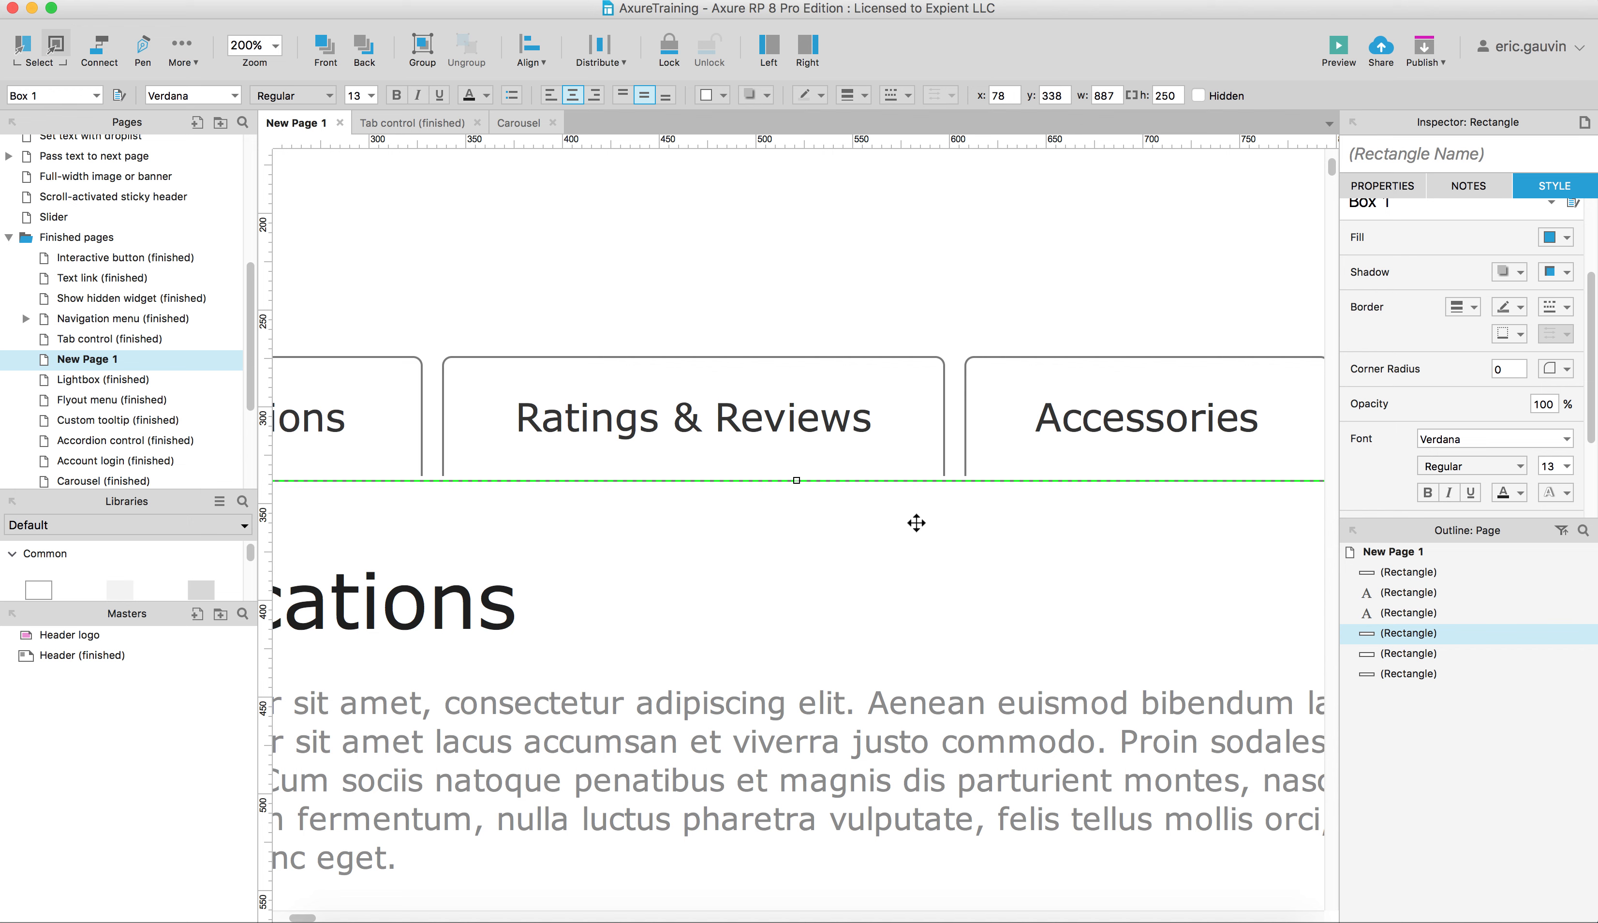
key("Up")
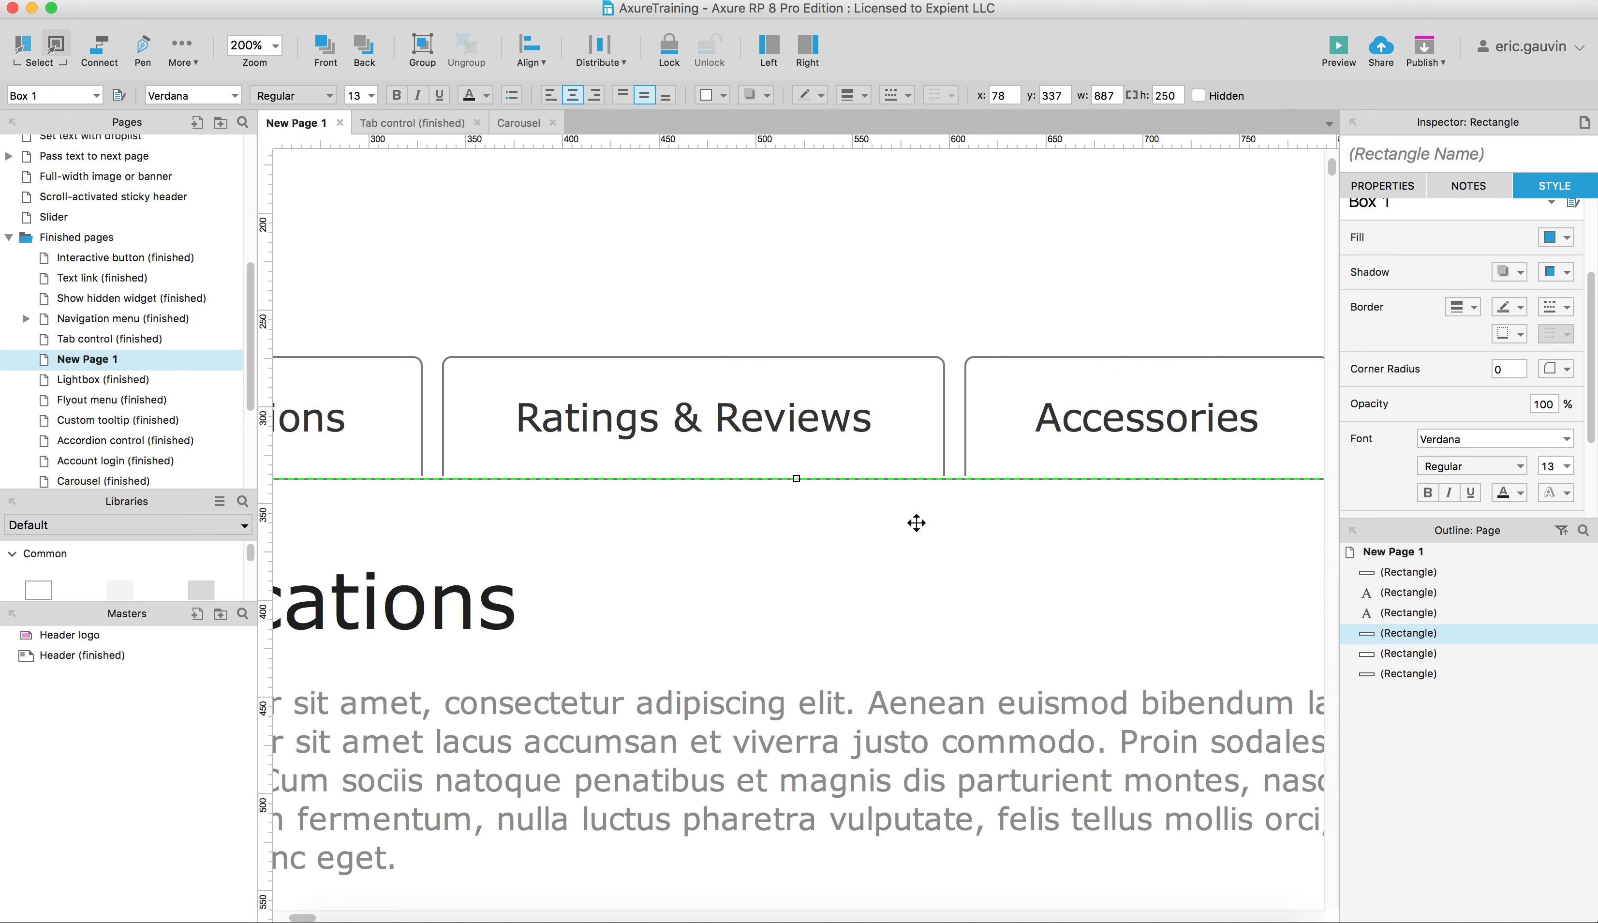
key("Up")
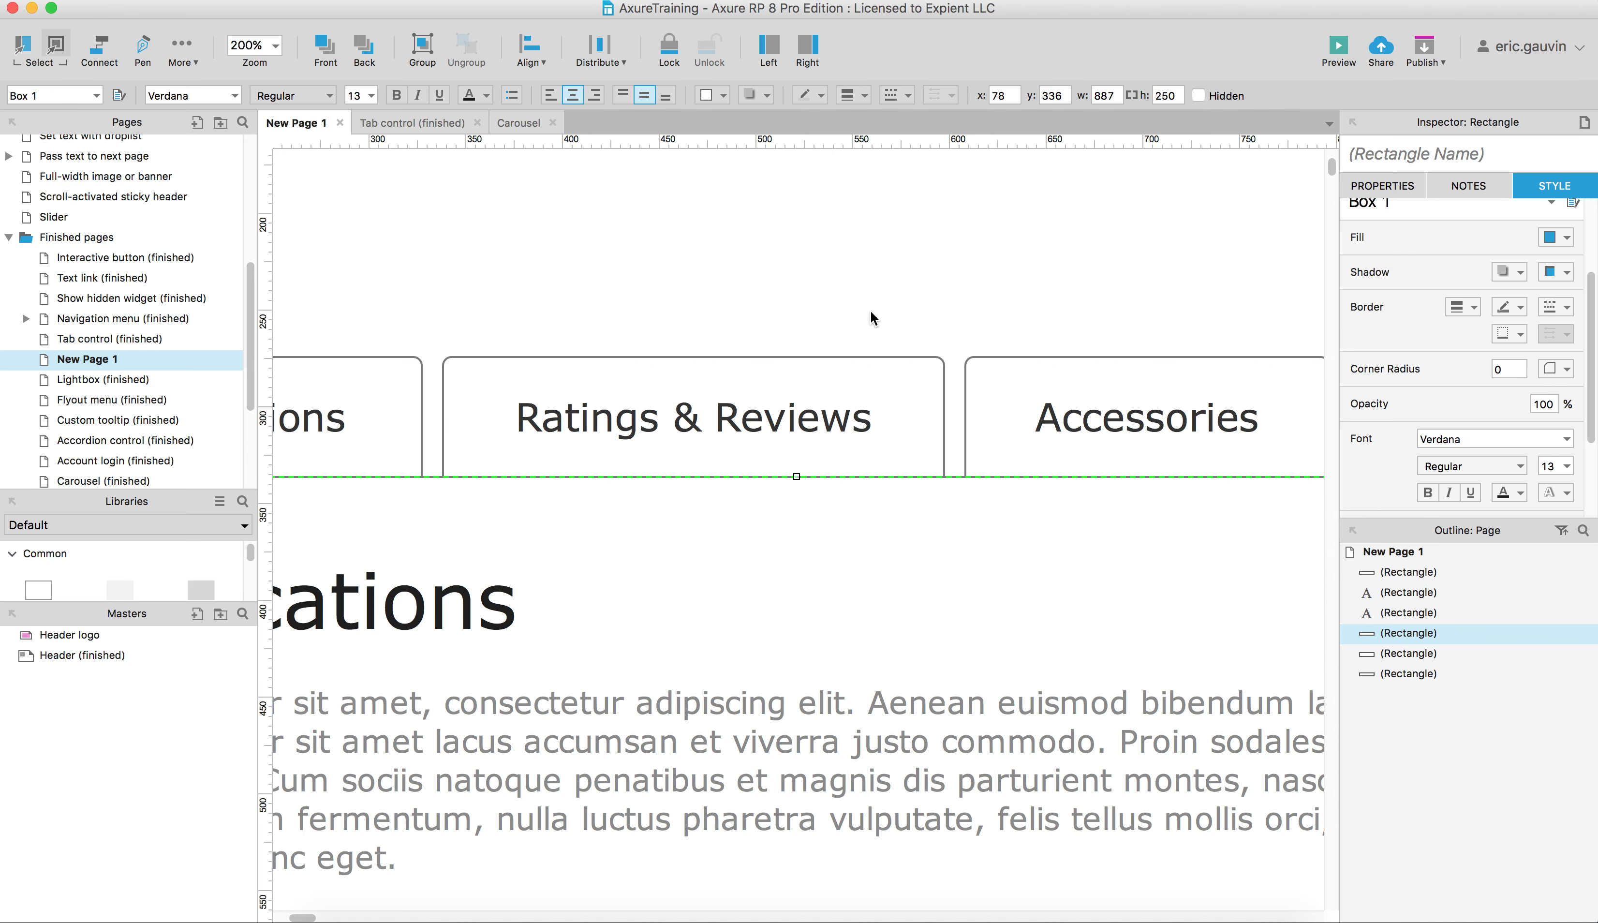
key("Escape")
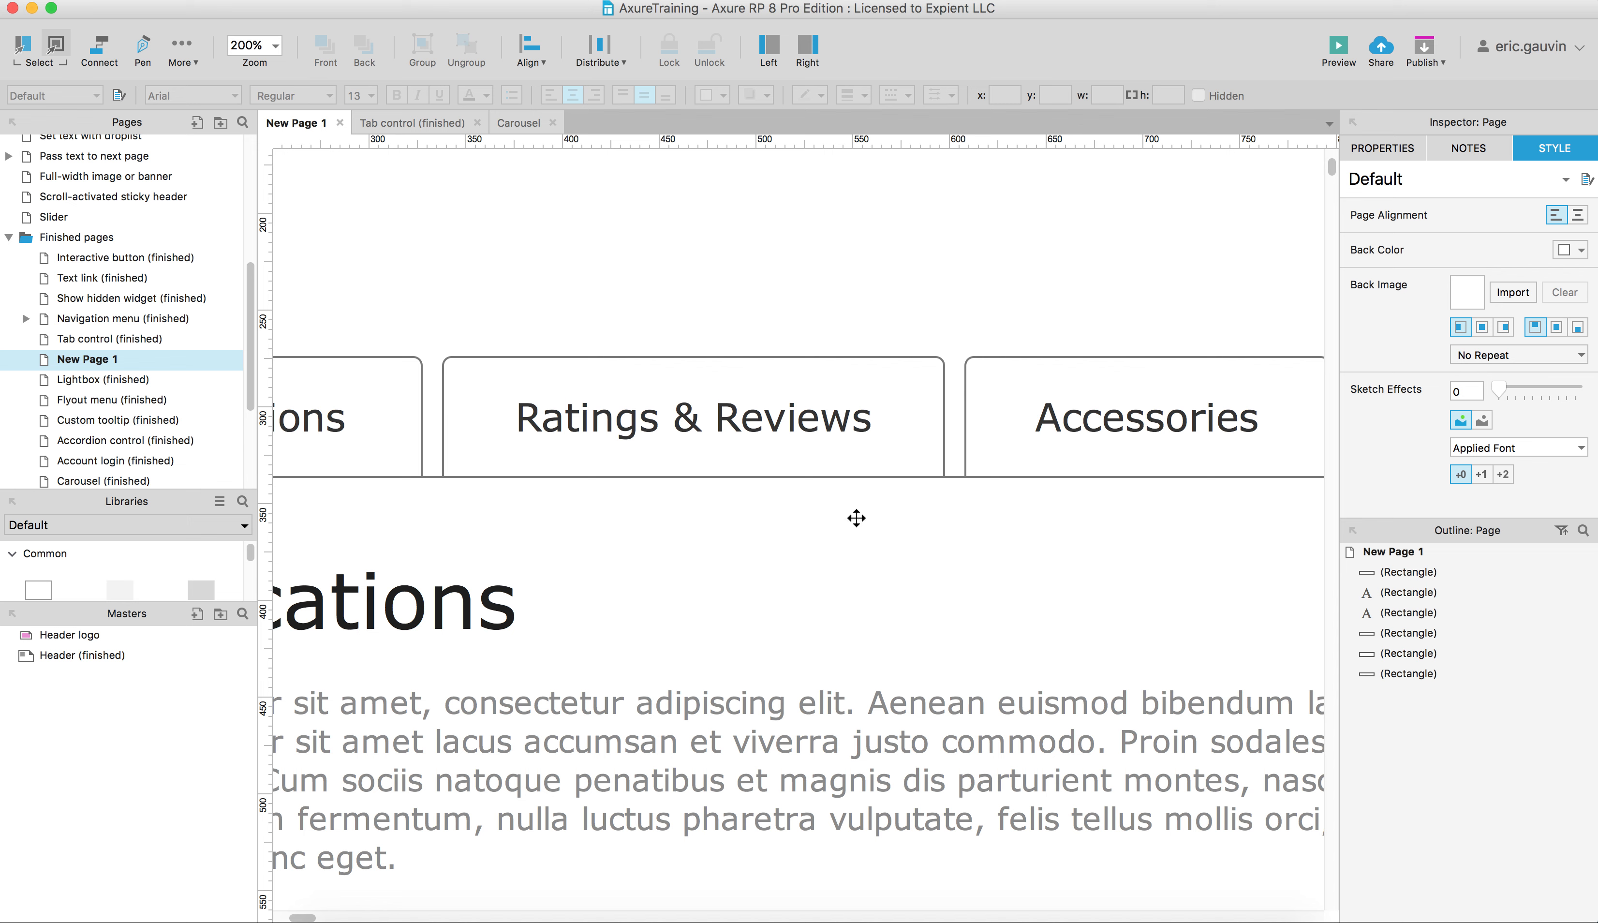
Raise the content box 1 pixel to y 335 so its top border overlaps the tabs' bottom edges
left_click(960, 546)
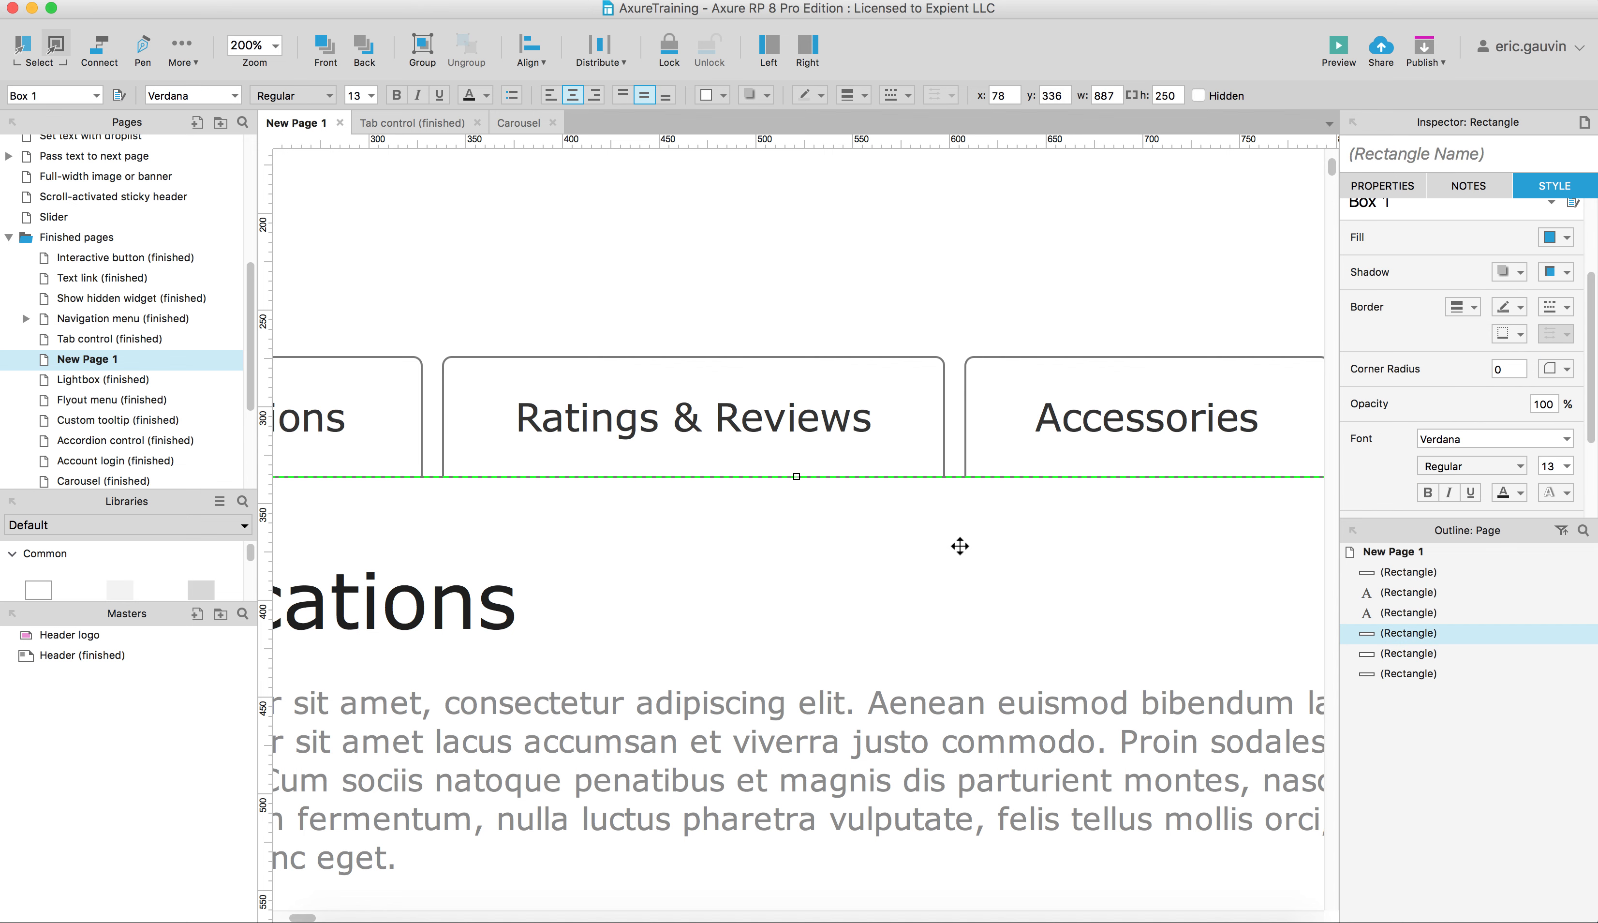
key("Up")
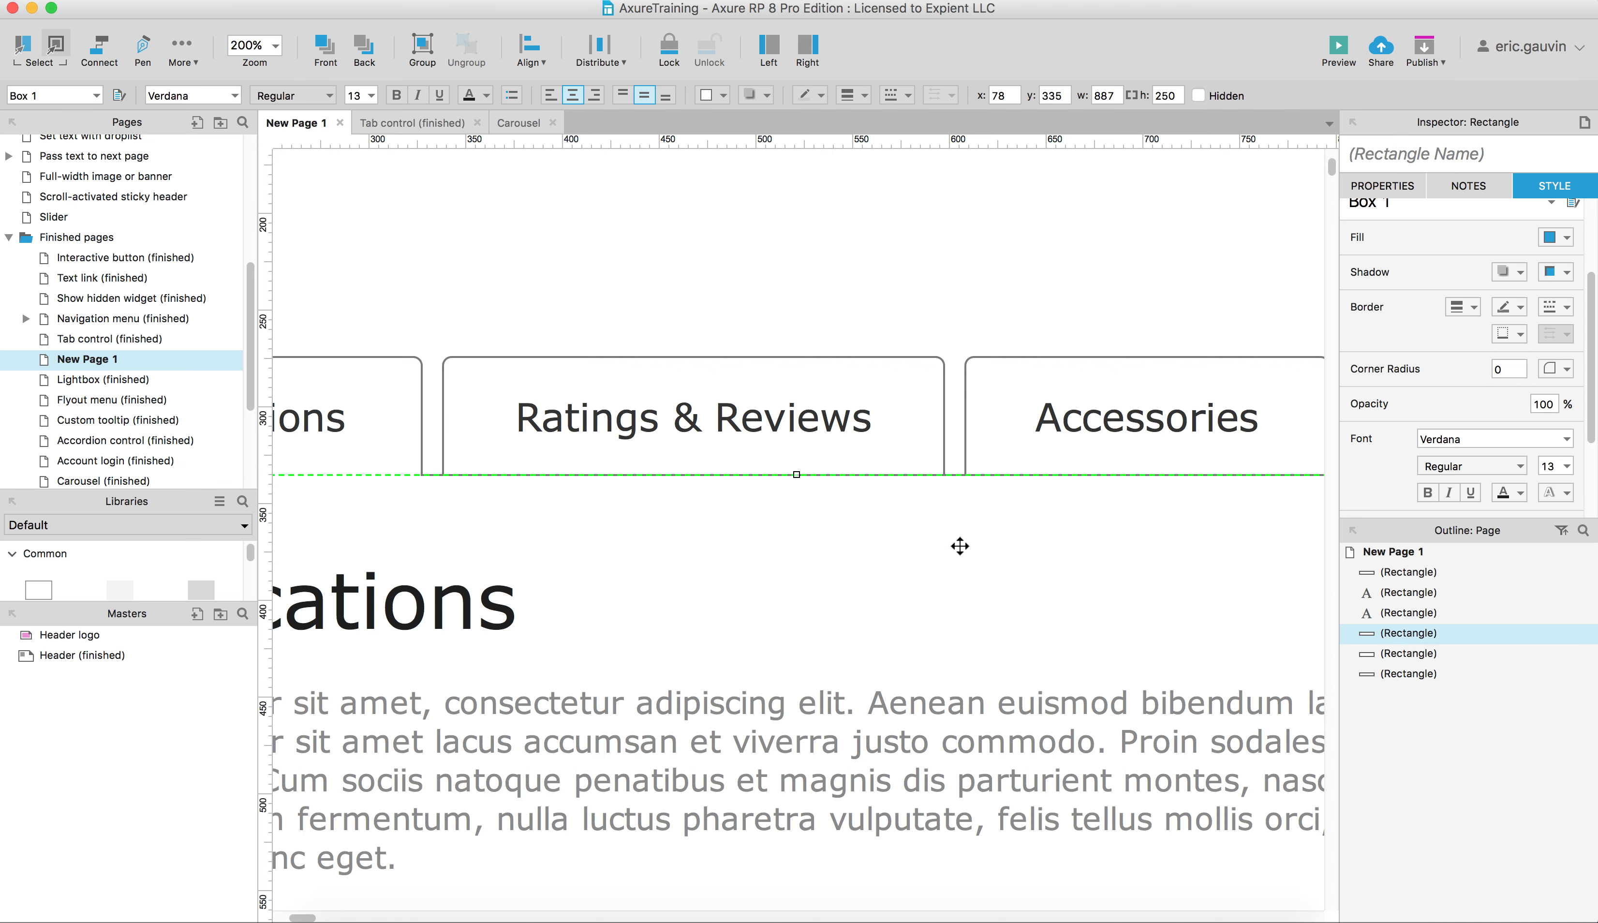
left_click(770, 310)
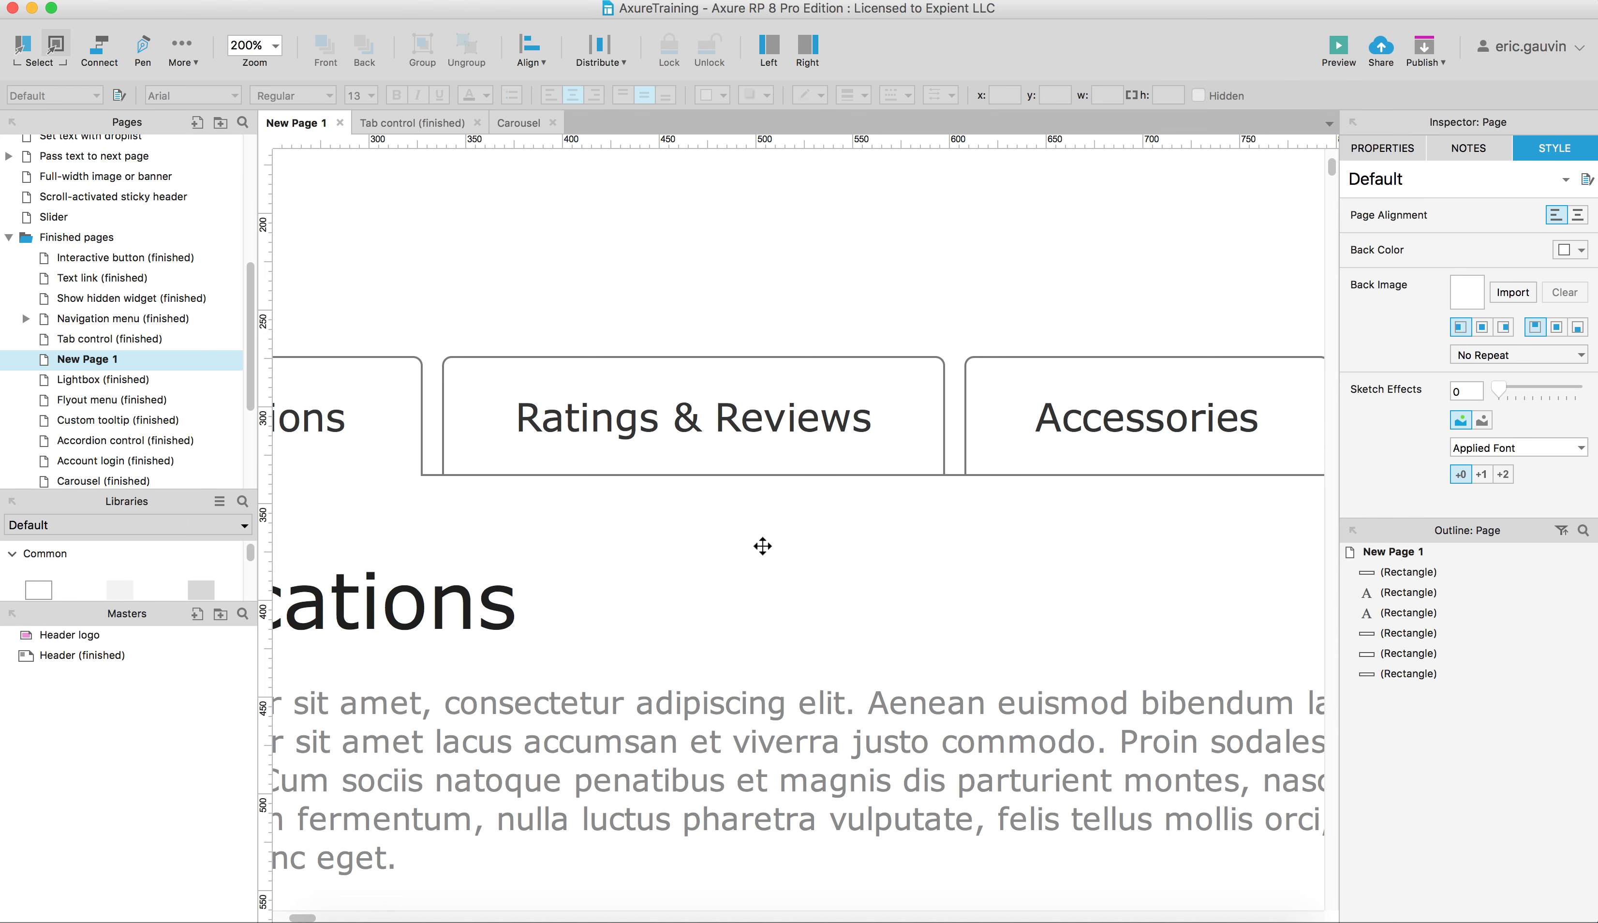
Bring the Accessories tab to the front so it covers the content box's top border
key("super+0")
key("space")
left_click_drag(702, 438, 889, 485)
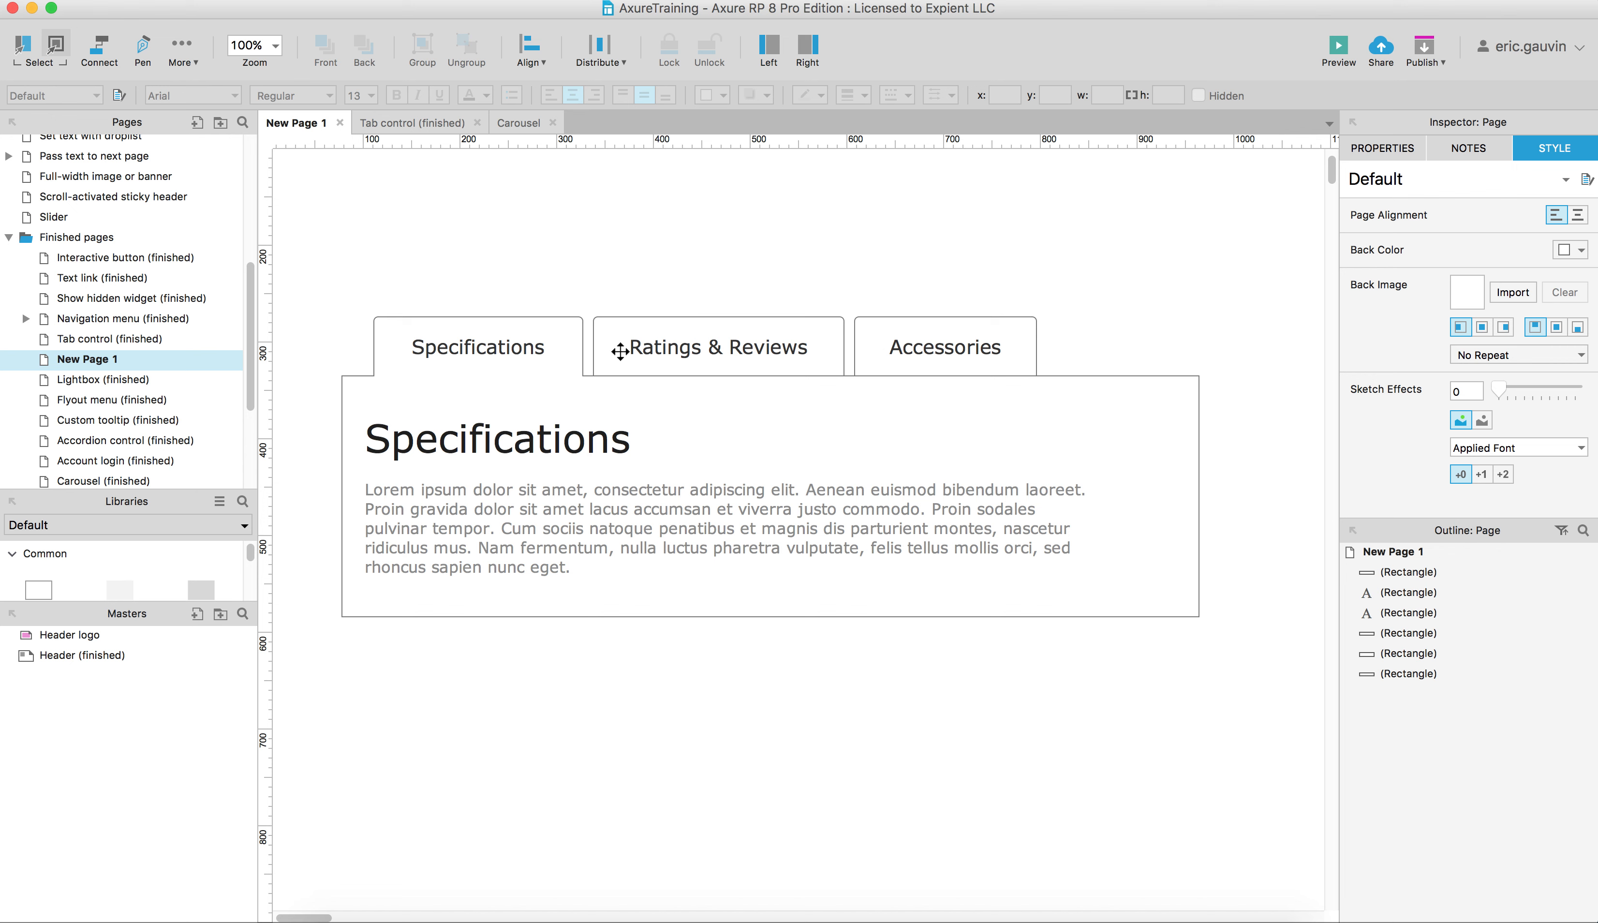
left_click(1042, 321)
key("shift+super+]")
scroll(1042, 321, "up", 3)
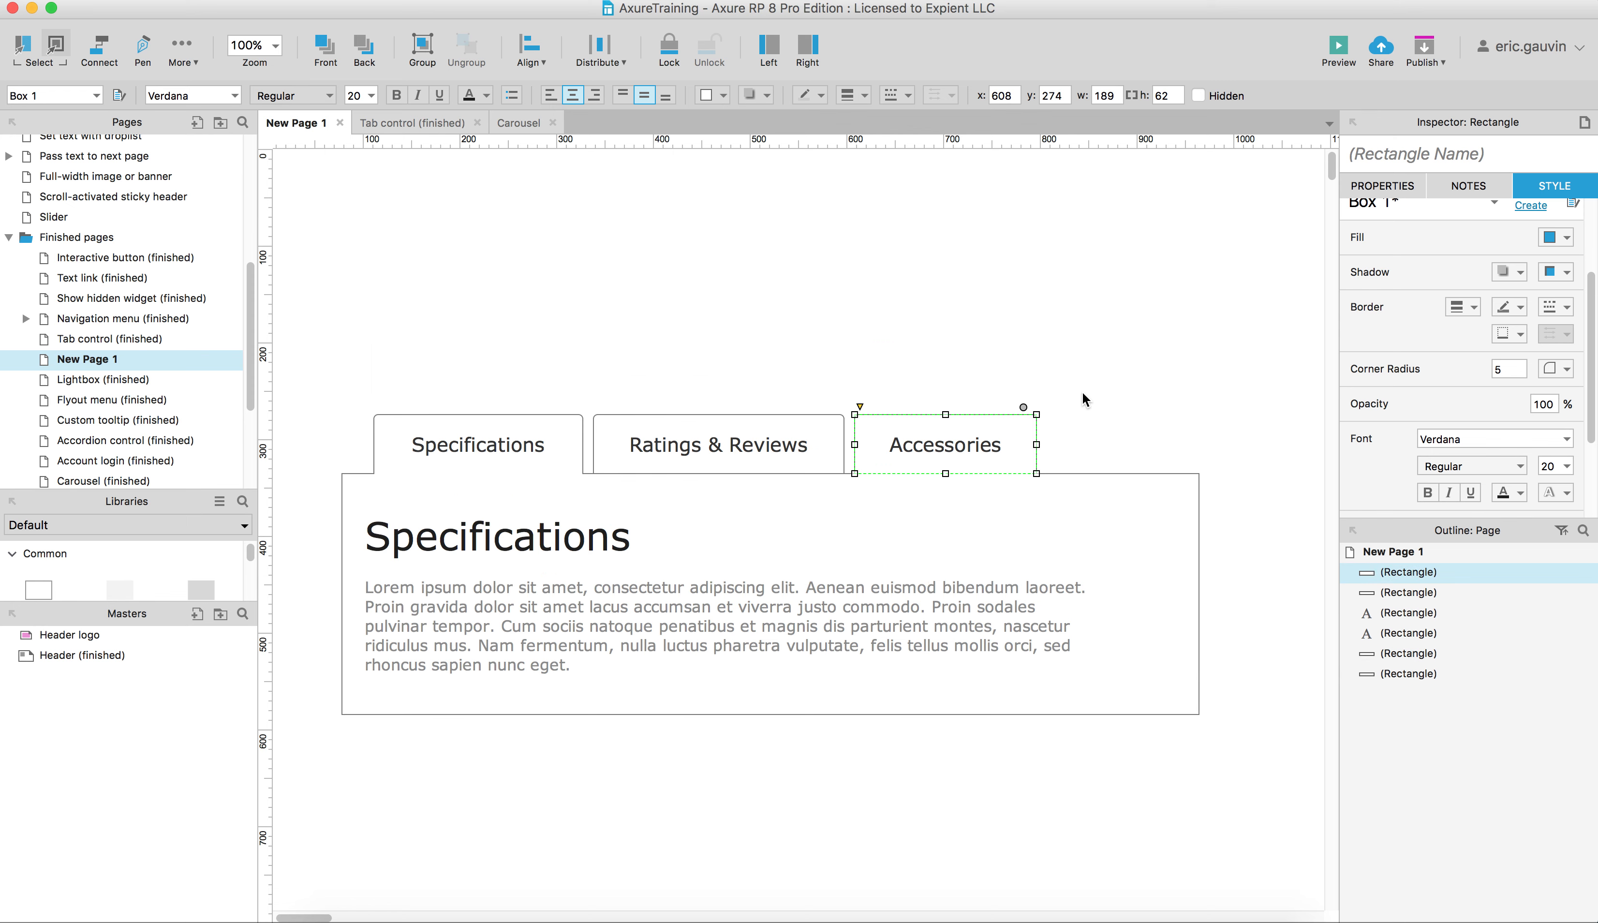
left_click(1089, 439)
scroll(1113, 438, "right", 1)
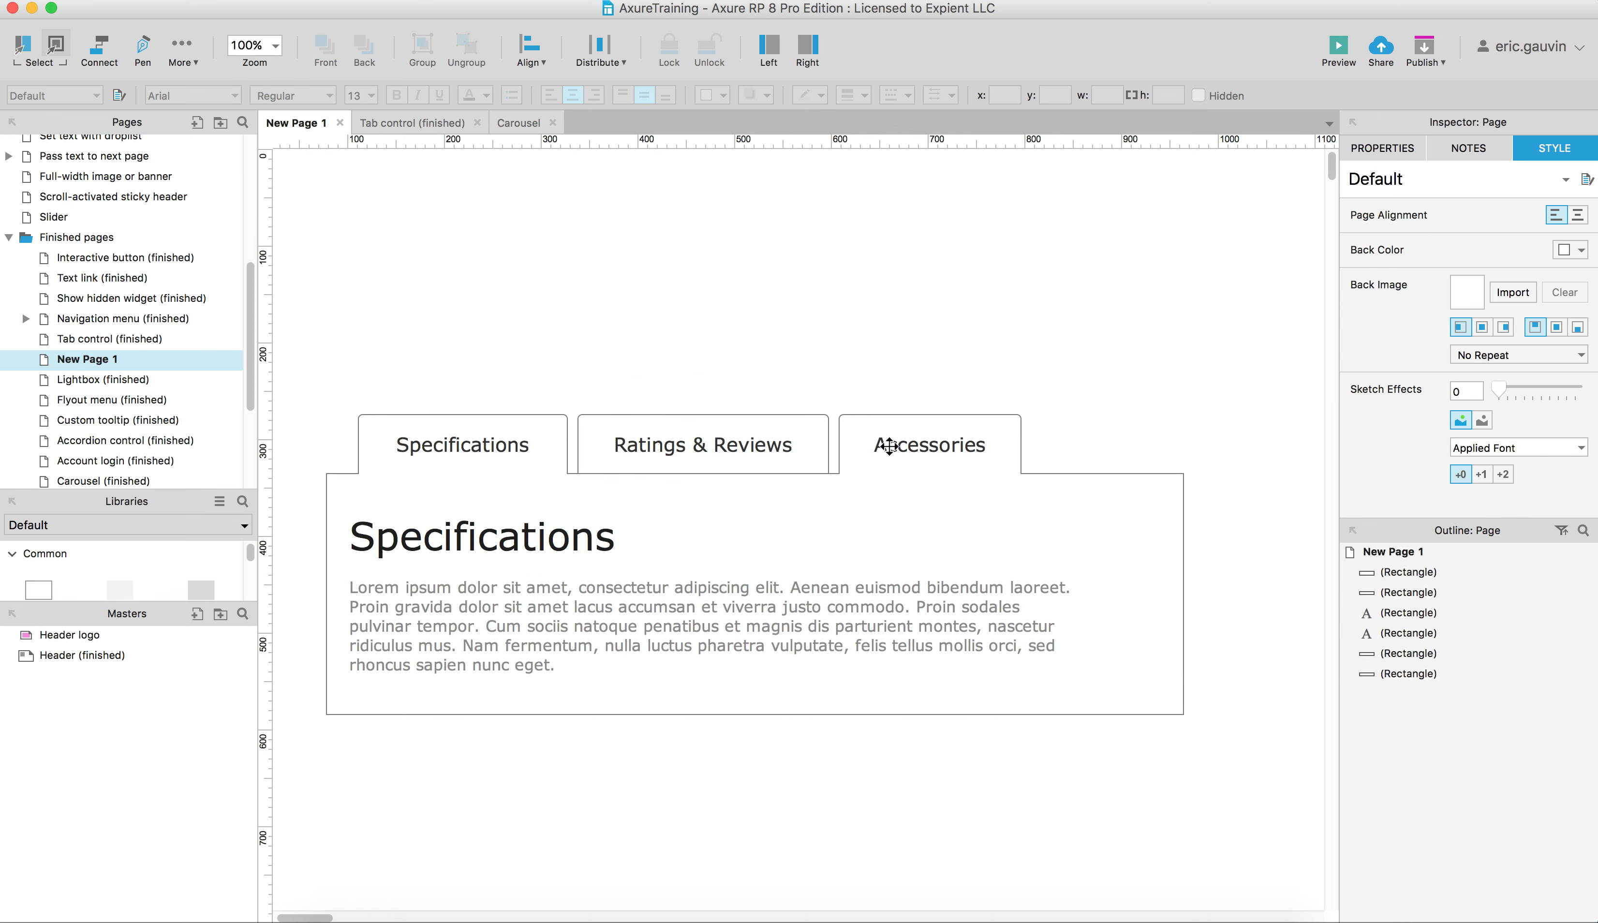
Send the Specifications tab behind the content box and bring the Ratings & Reviews tab to the front
left_click(517, 444)
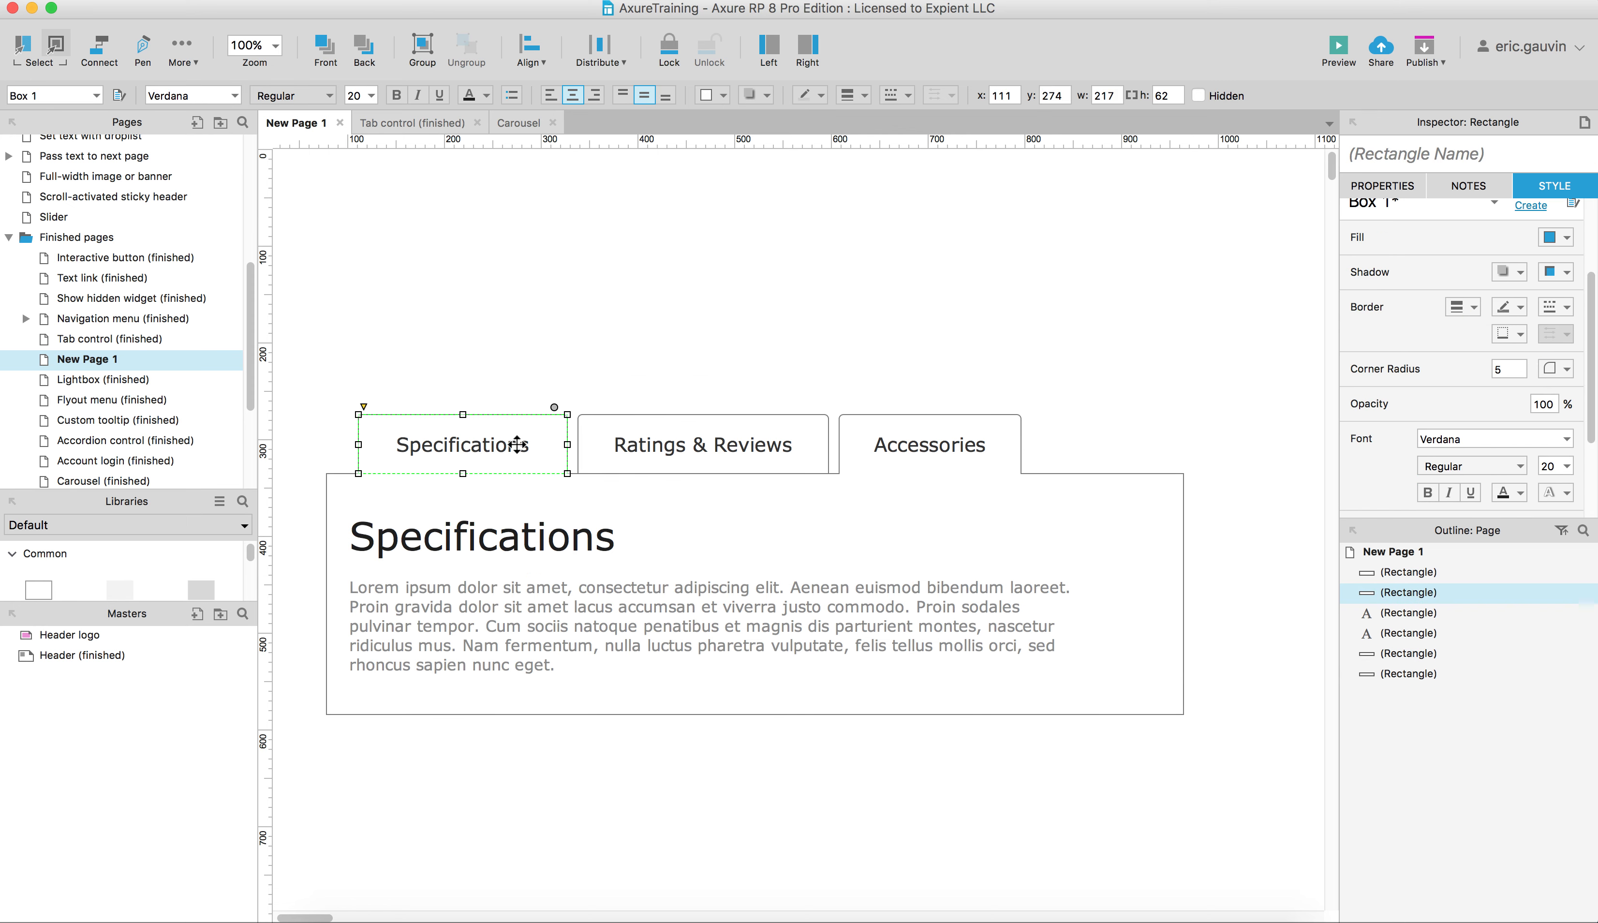
key("shift+super+[")
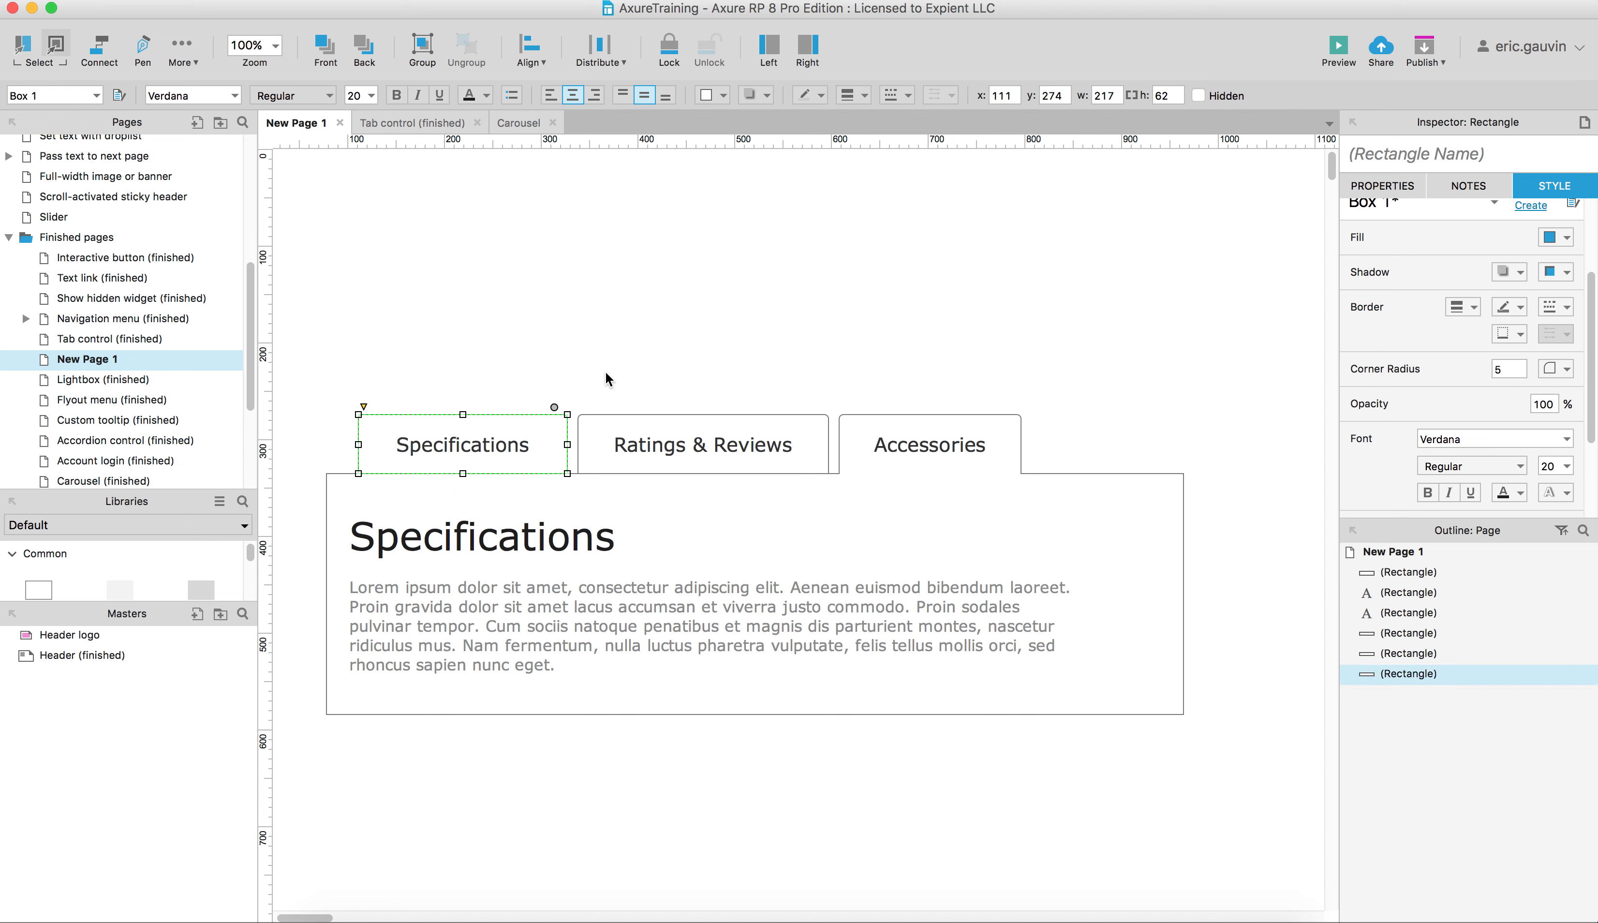
left_click(680, 378)
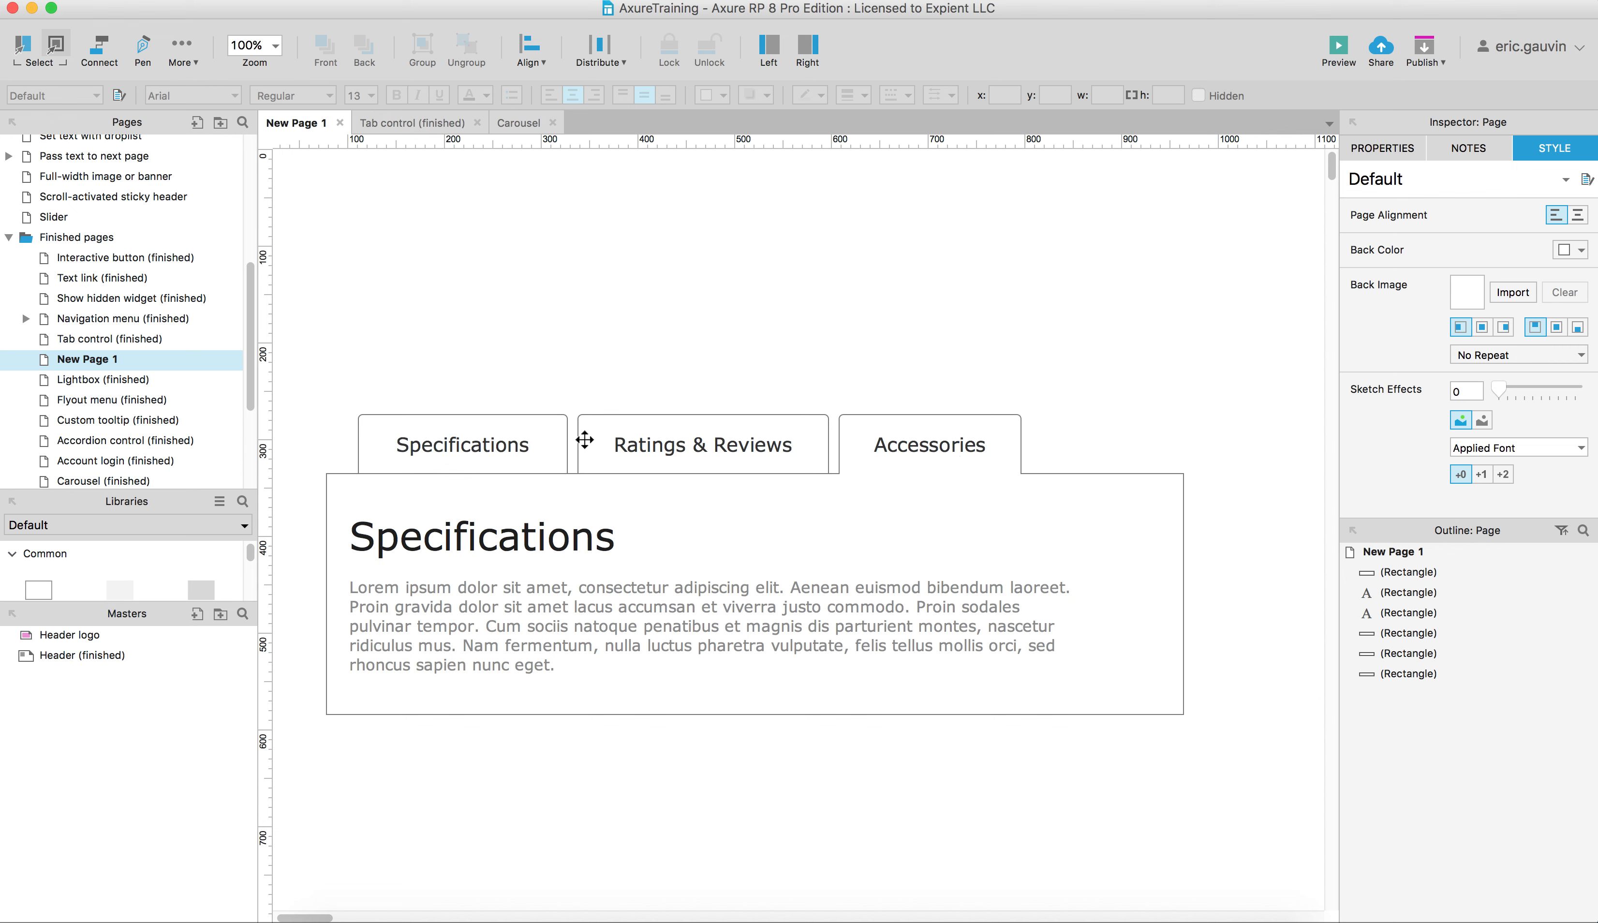
left_click(756, 445)
key("super+shift+bracketright")
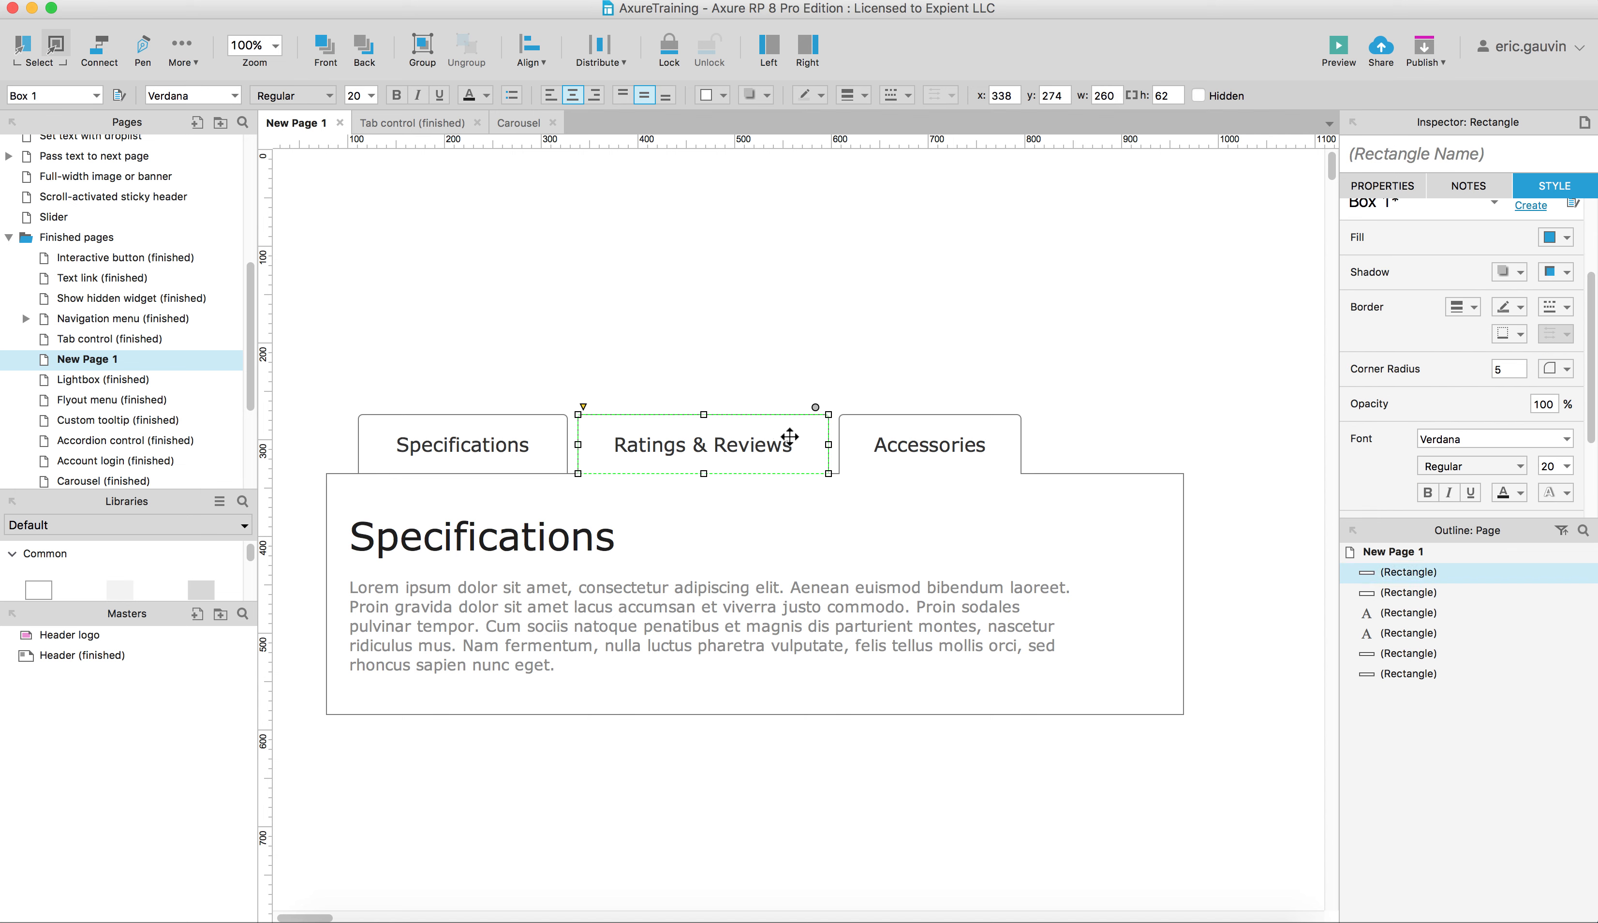
left_click(970, 365)
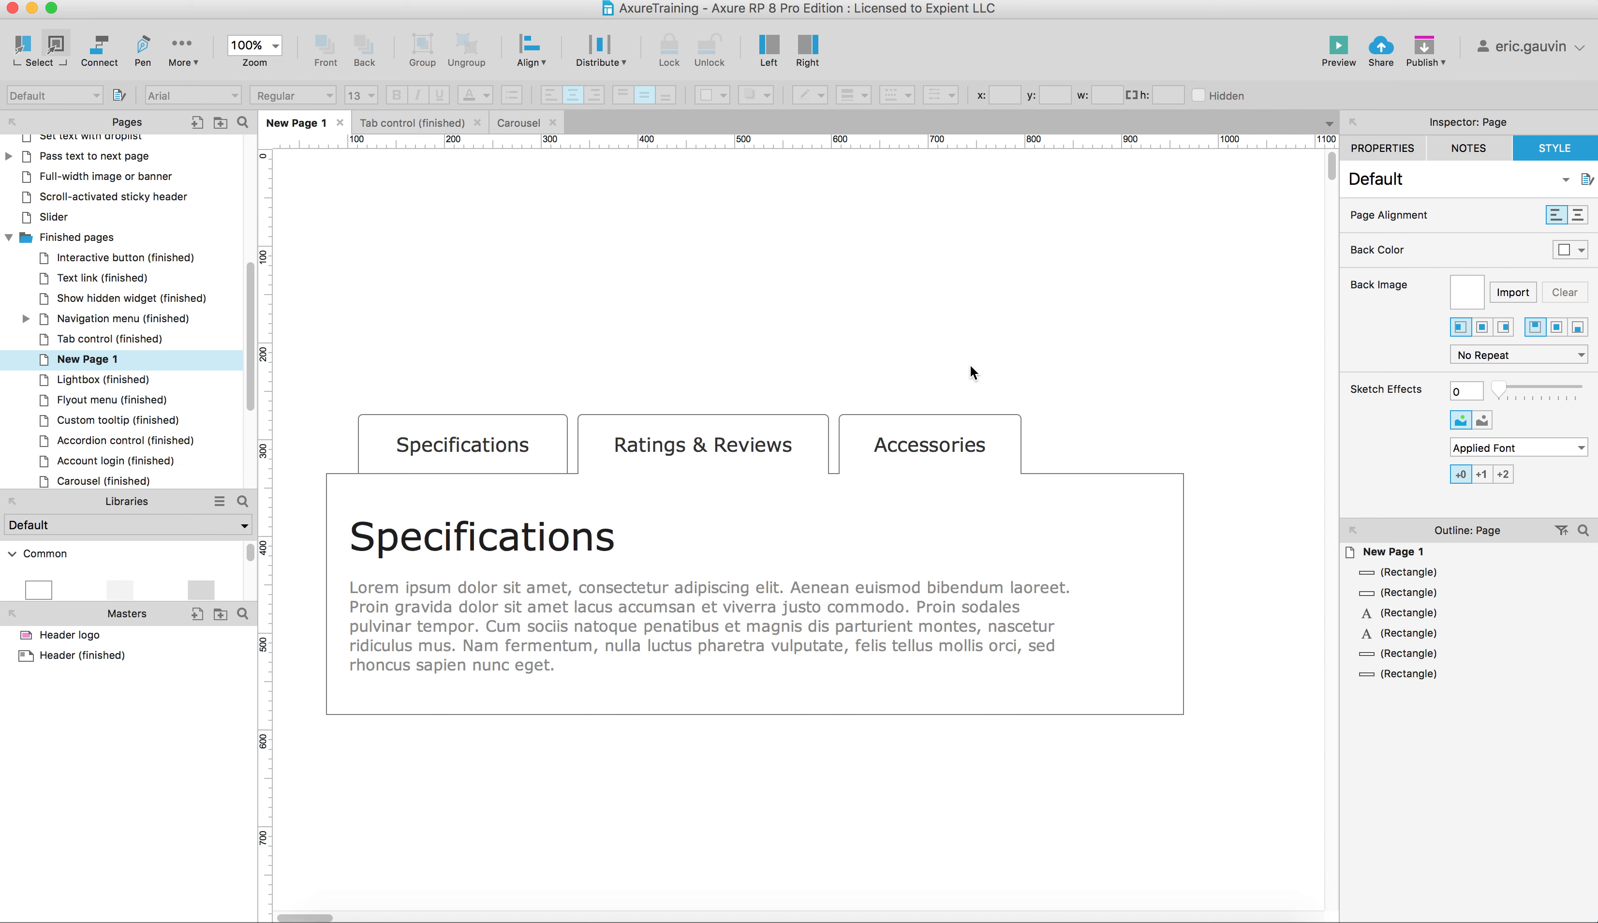
Send the Accessories tab to the back so the content box's top border shows beneath it
left_click(938, 444)
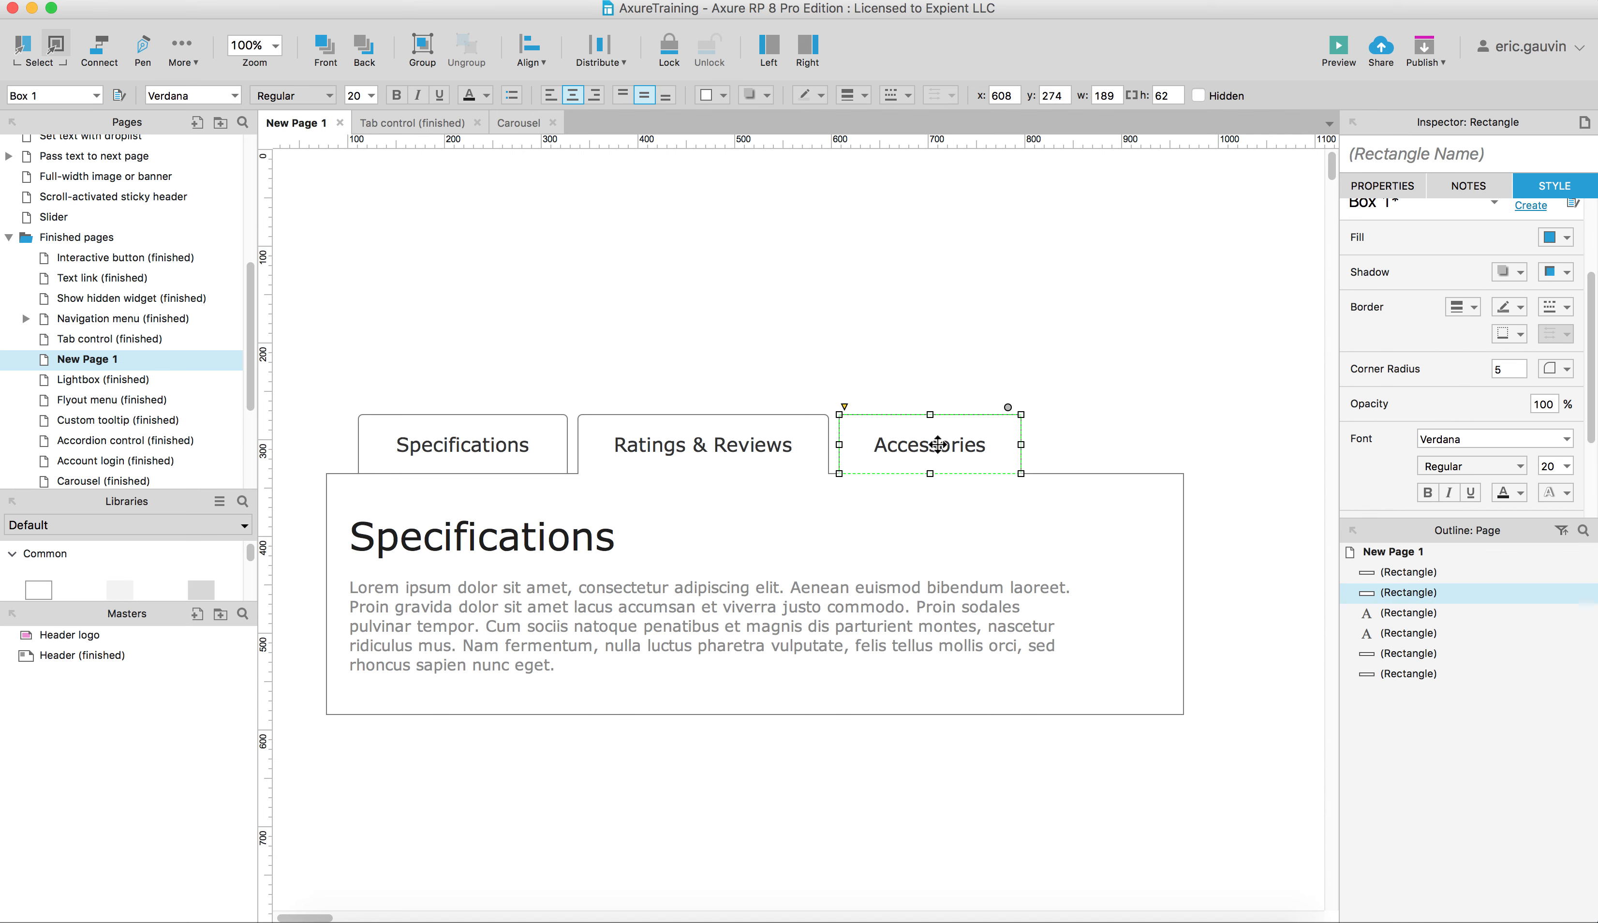
key("shift+super+bracketleft")
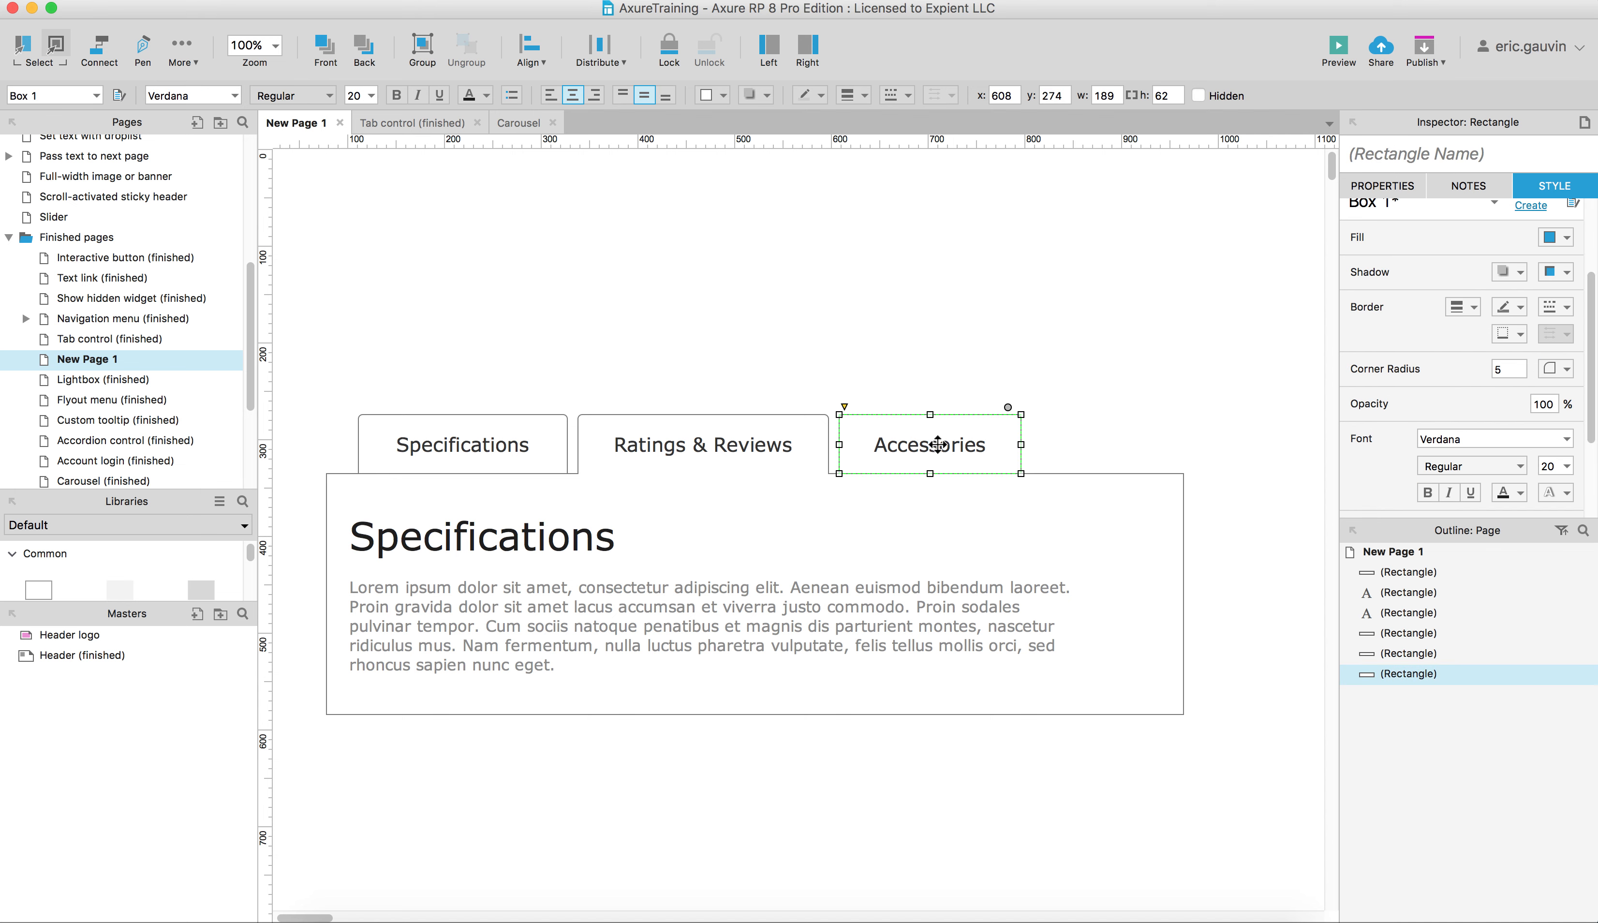
left_click(999, 356)
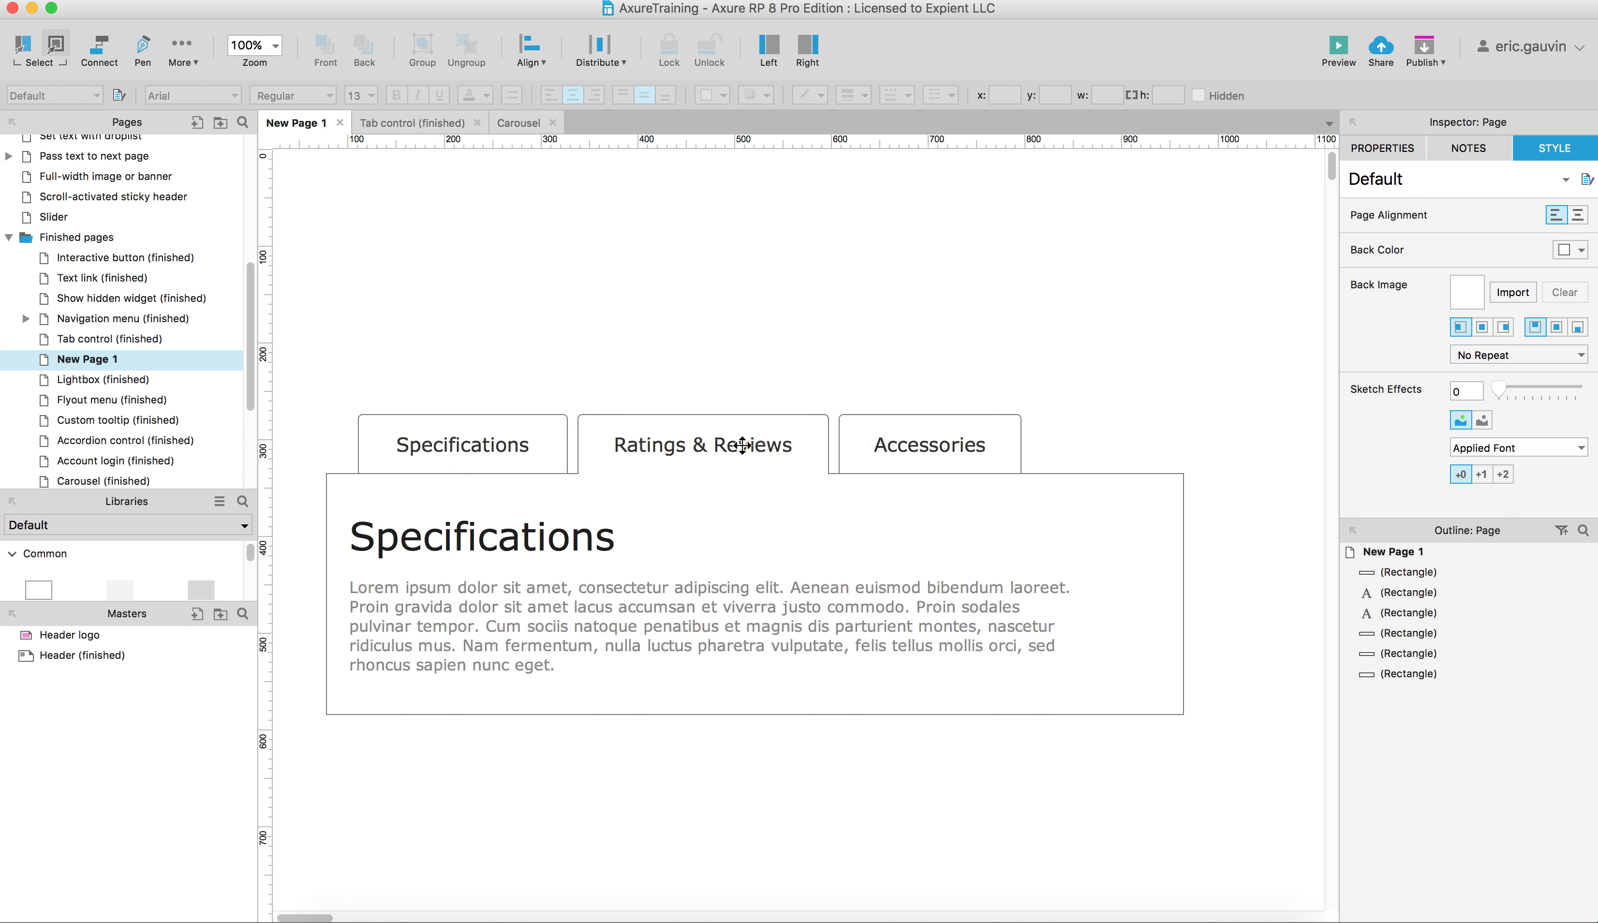
Bring the Specifications tab to the front and send the Ratings & Reviews tab to the back
left_click(489, 461)
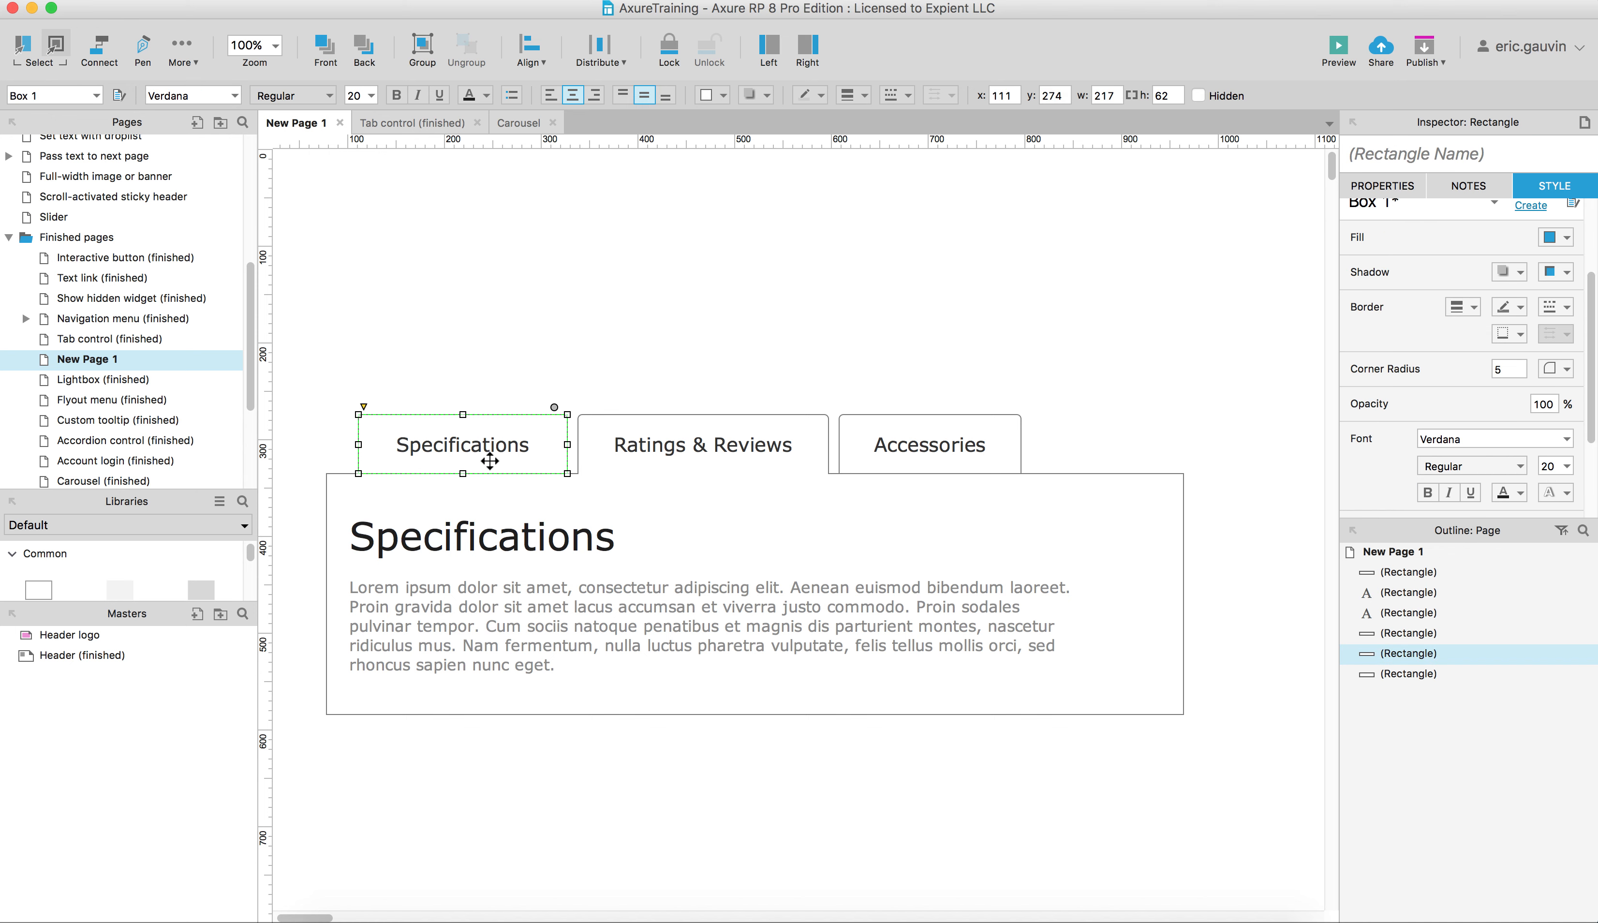
left_click(680, 461)
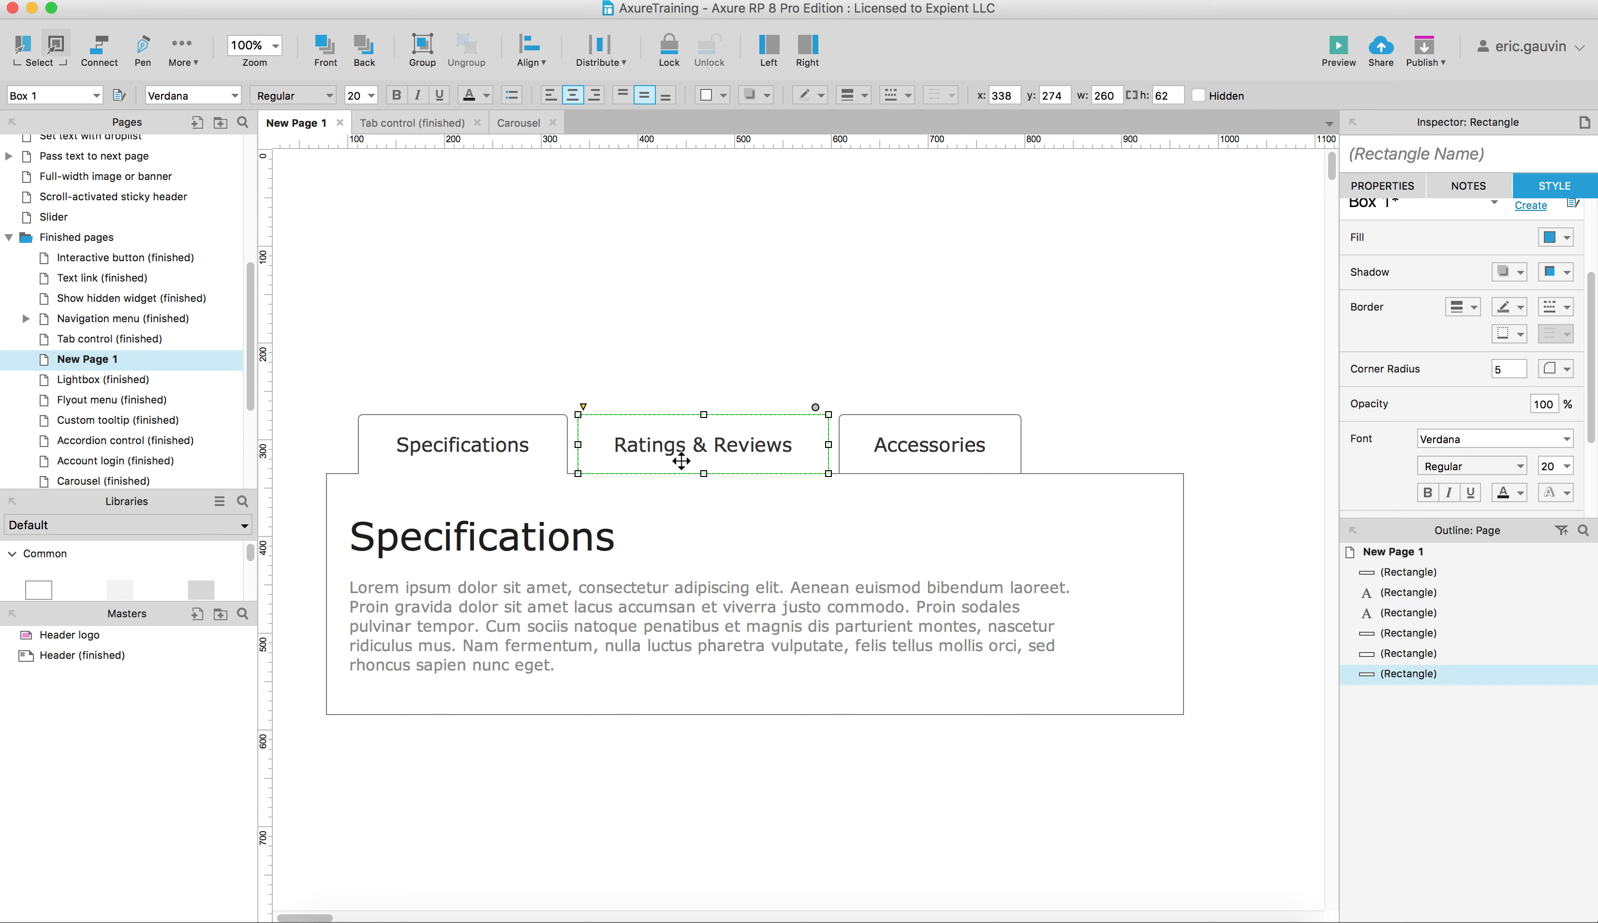
left_click(732, 398)
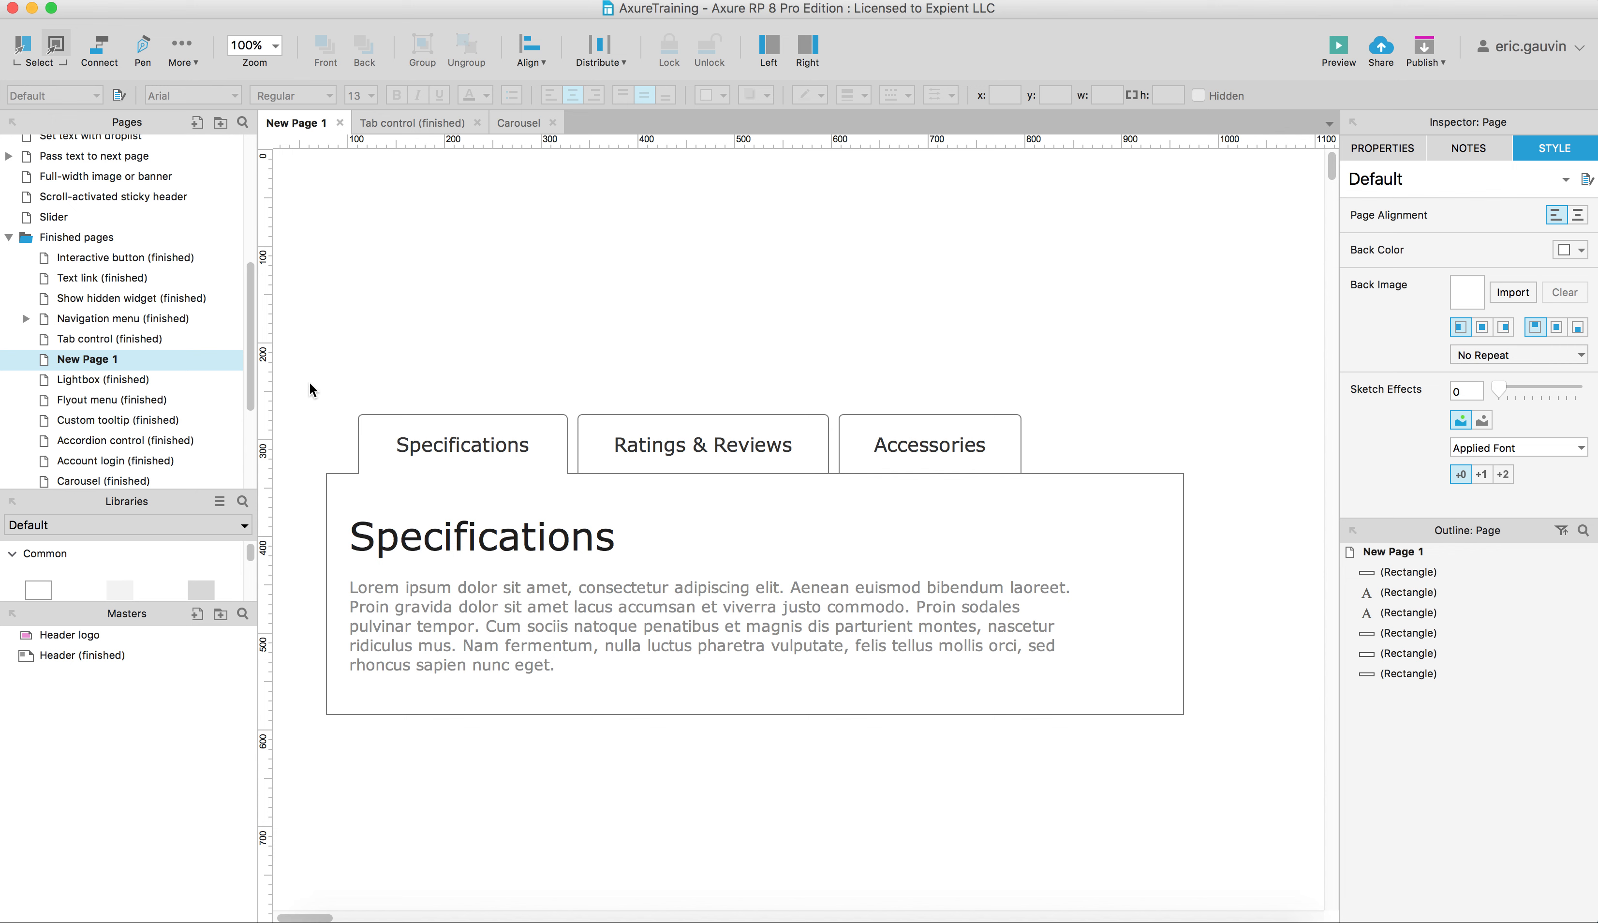
Convert the three tabs, content box, heading and paragraph into one dynamic panel named tabs
left_click_drag(304, 377, 1203, 725)
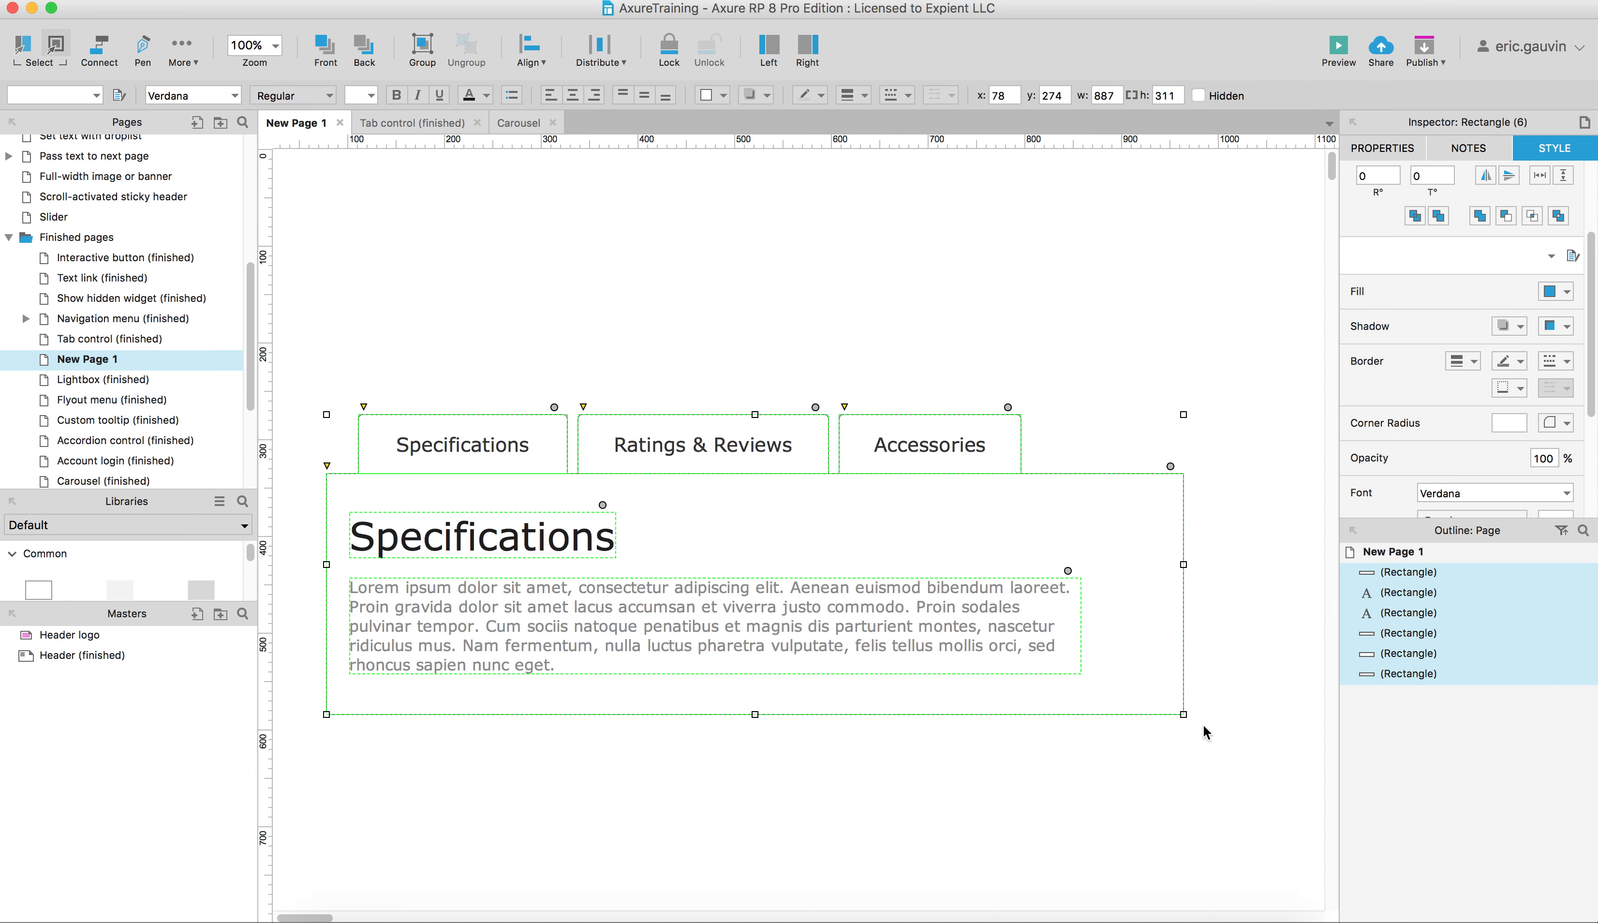
right_click(741, 620)
mouse_move(856, 830)
left_click(836, 912)
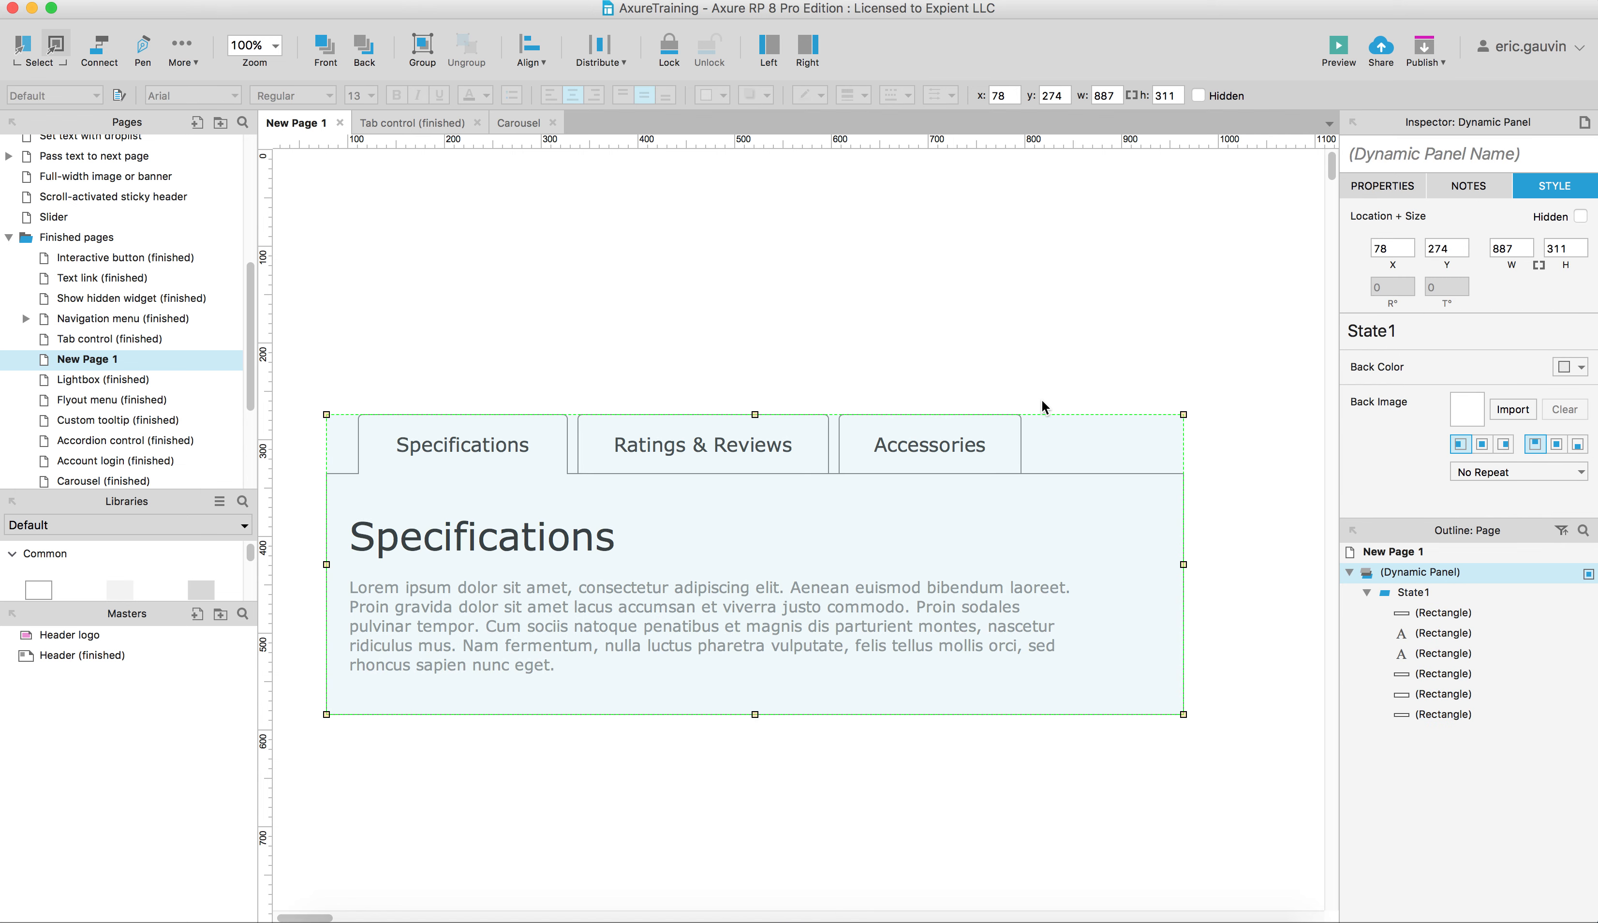
left_click(1384, 157)
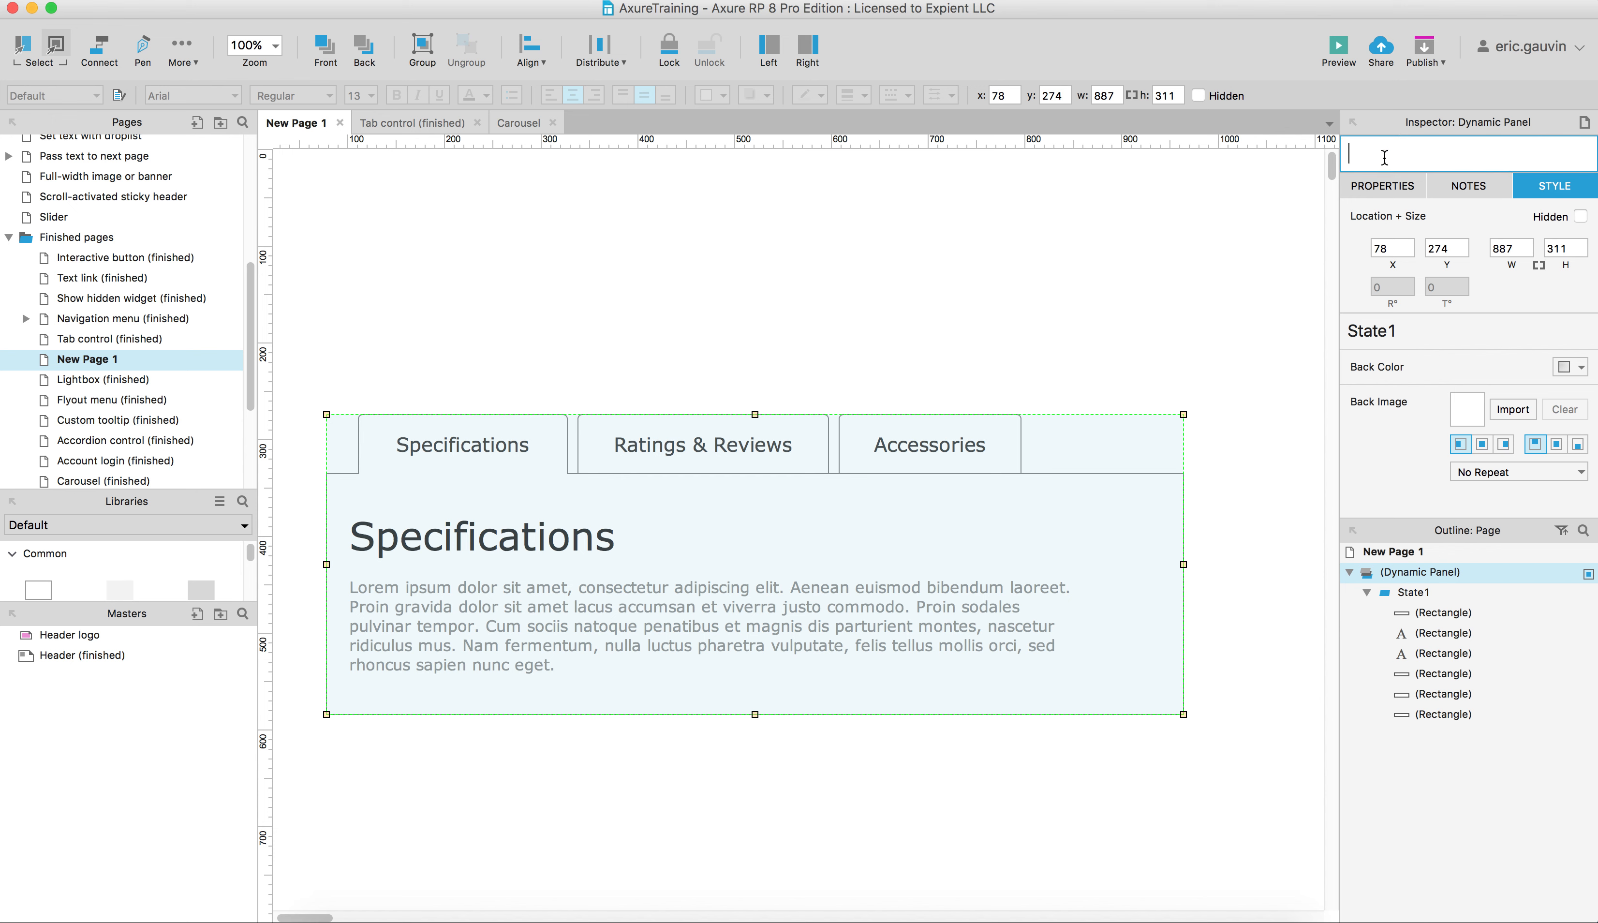
type("tabs")
left_click(1208, 288)
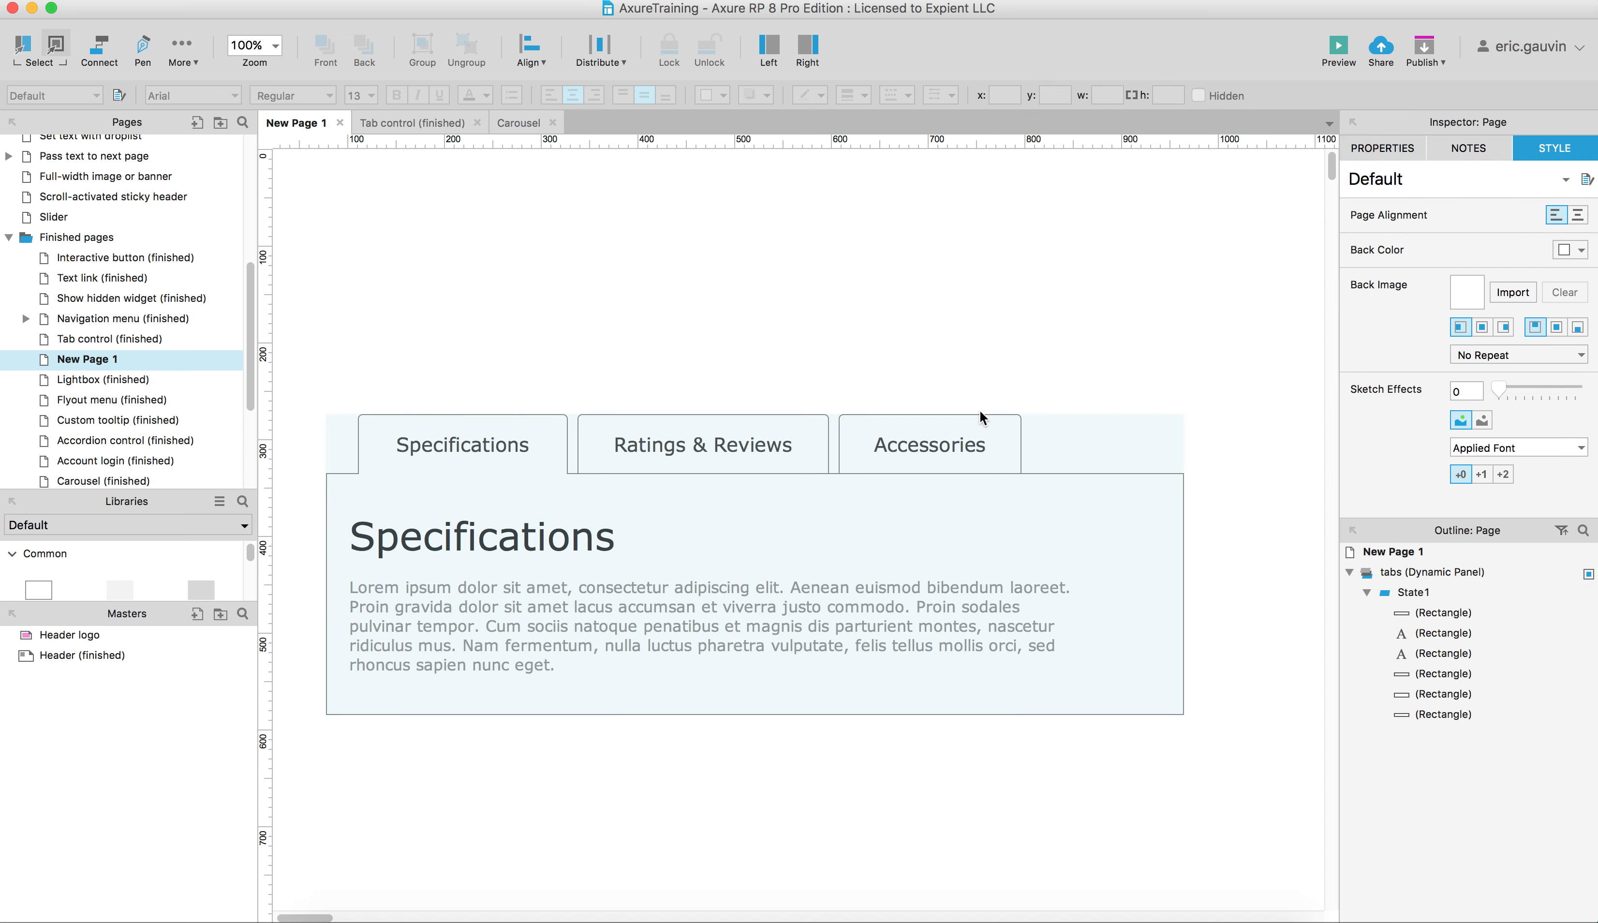
Duplicate State1 of the tabs panel and duplicate the copy to make three states, collapsing their contents in the outline
left_click(1046, 475)
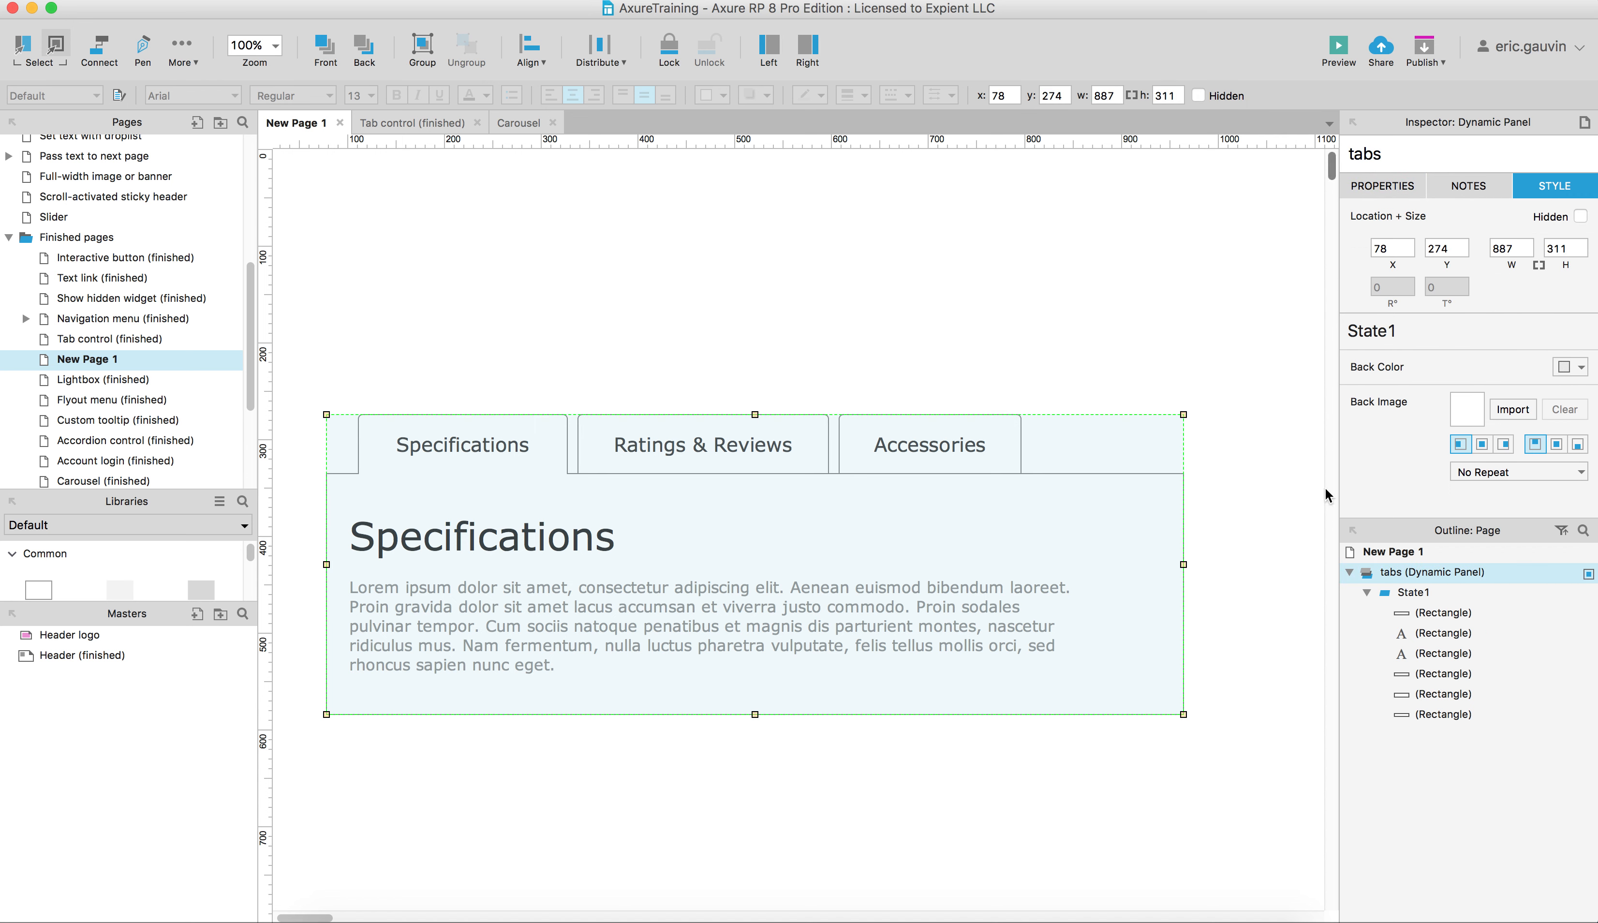
mouse_move(1370, 592)
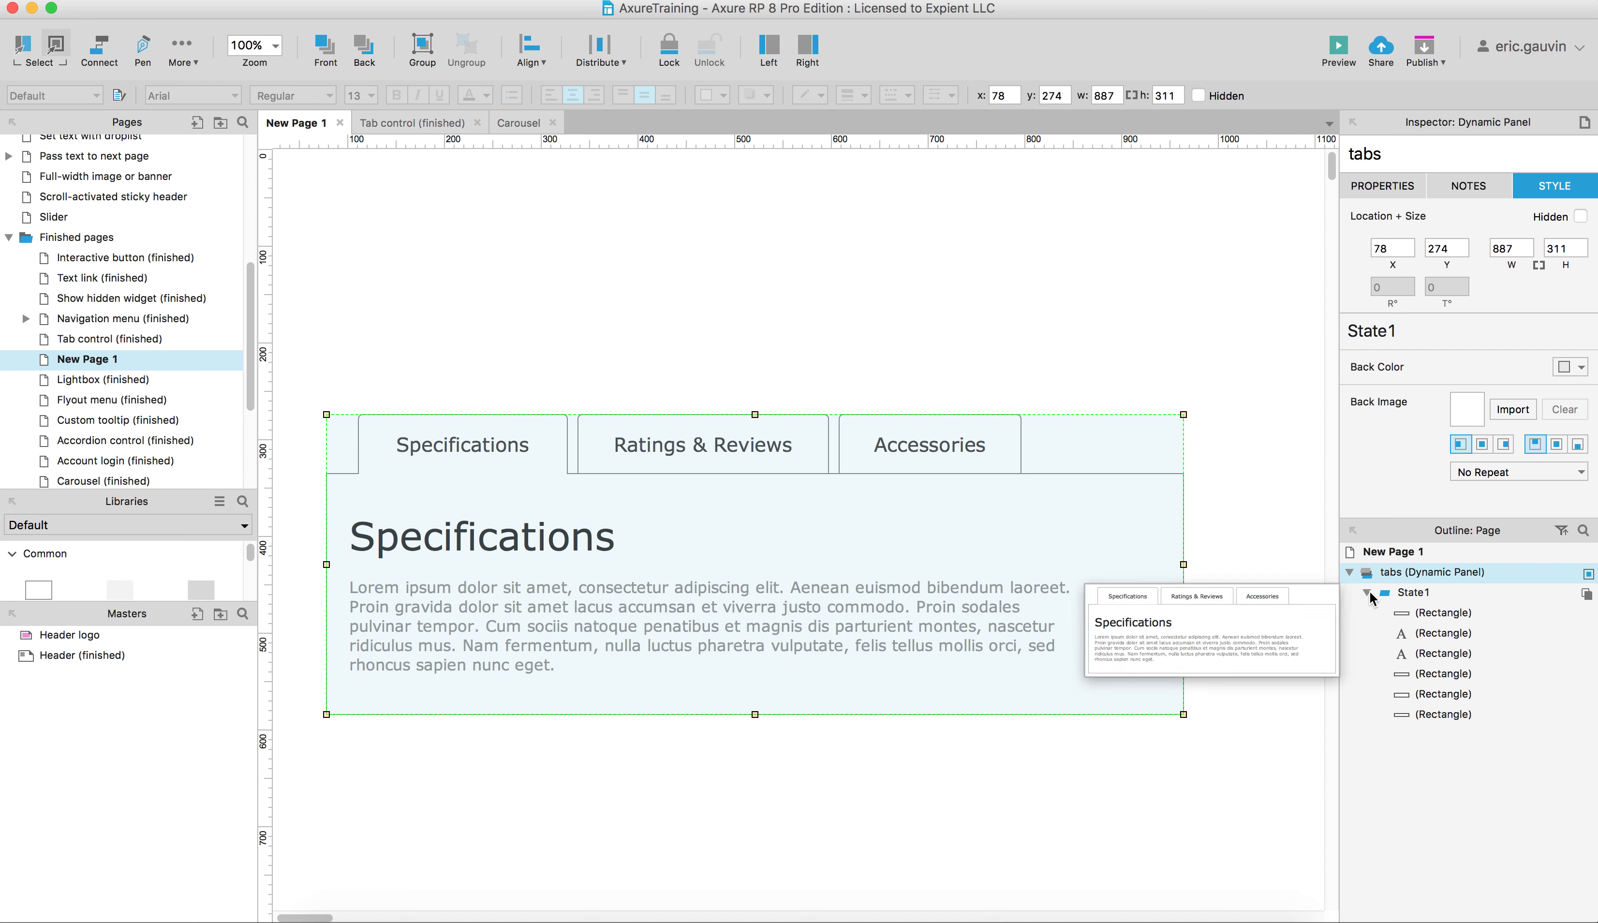
left_click(1366, 592)
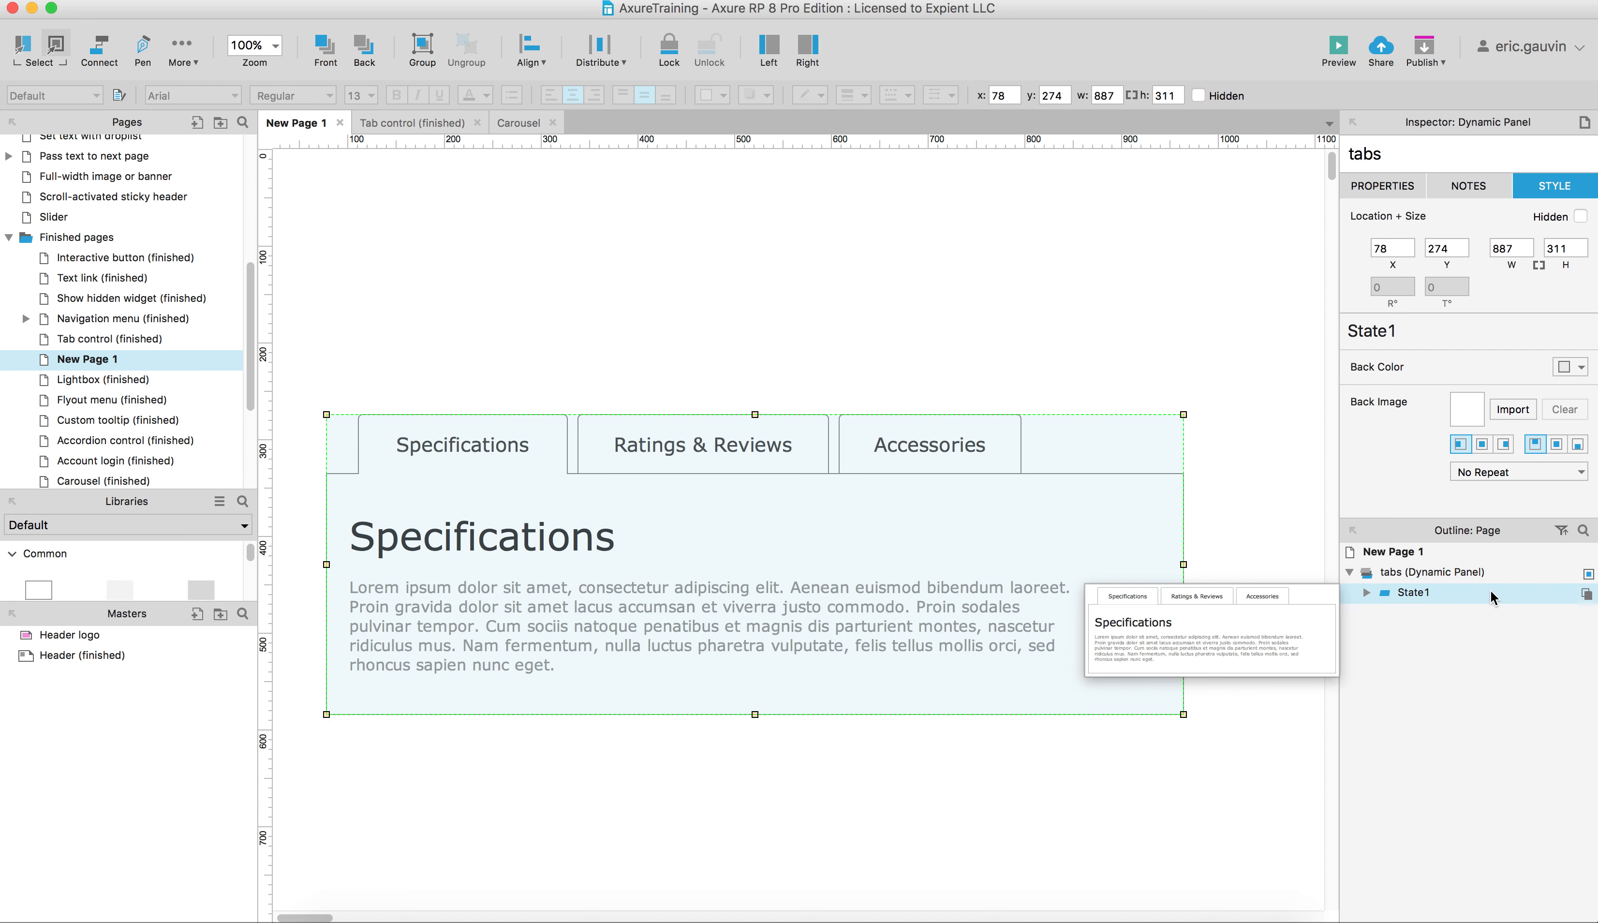
right_click(1382, 593)
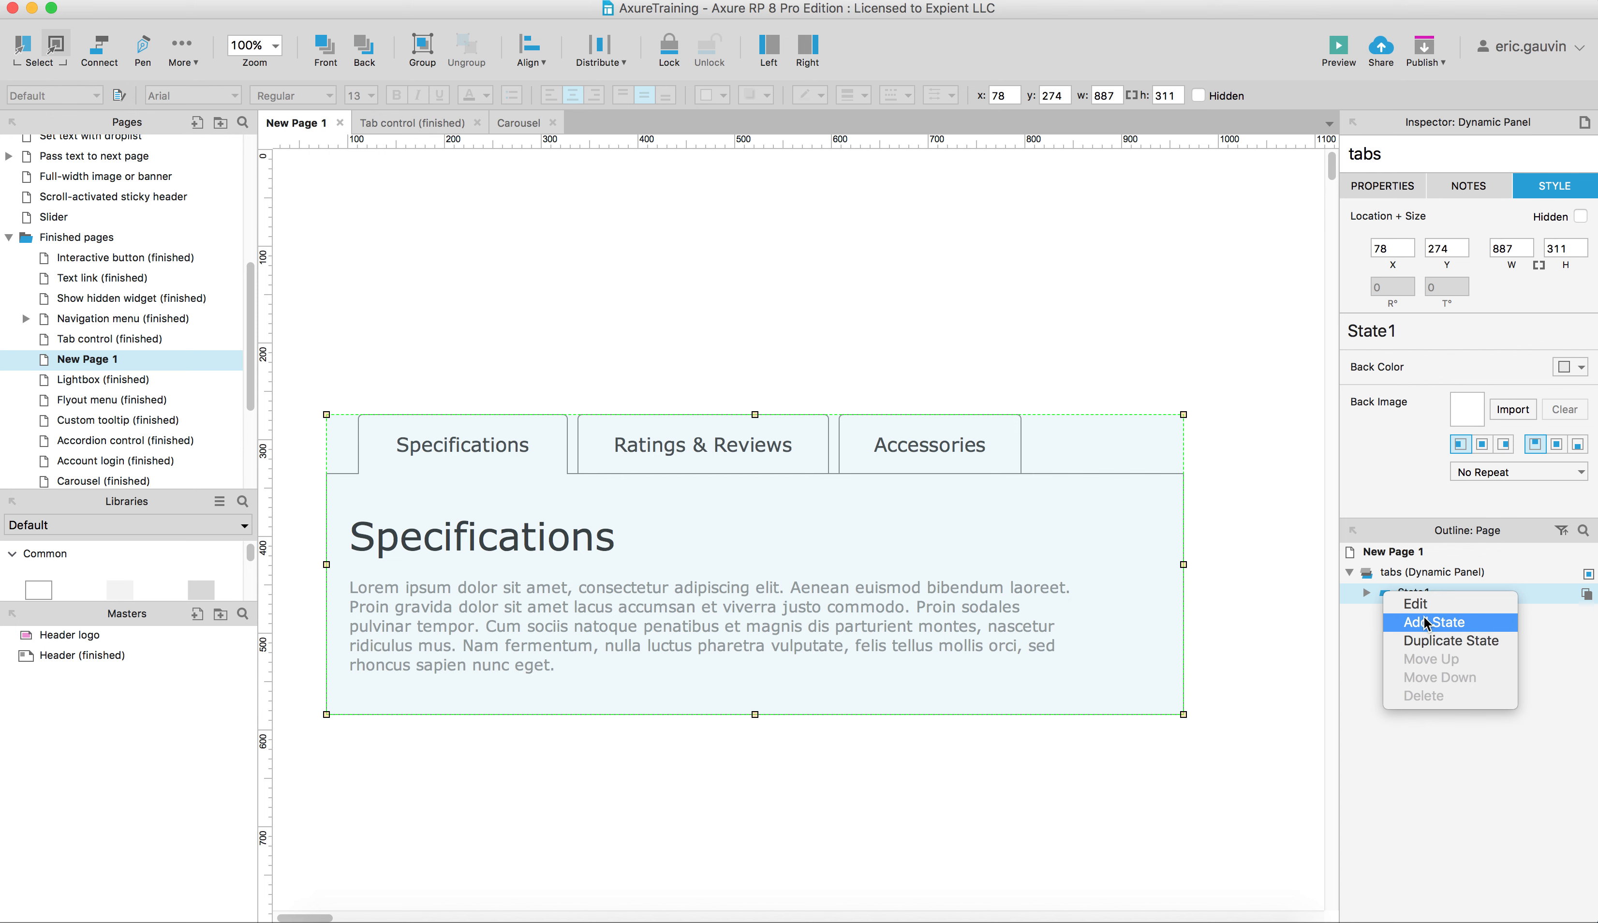
left_click(1437, 641)
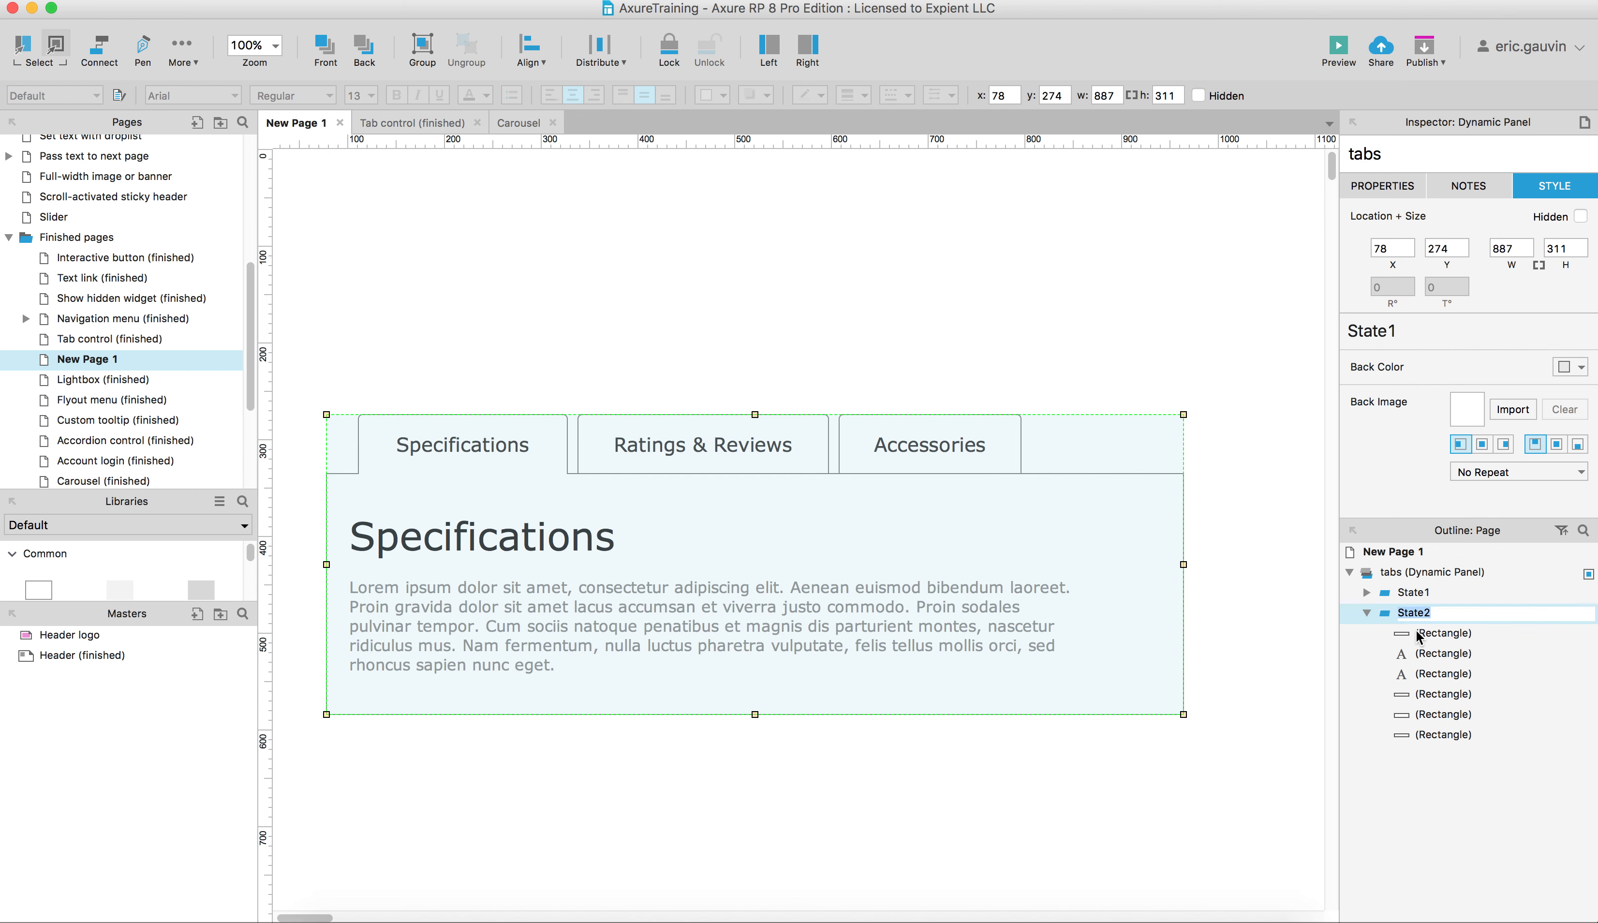
right_click(1385, 613)
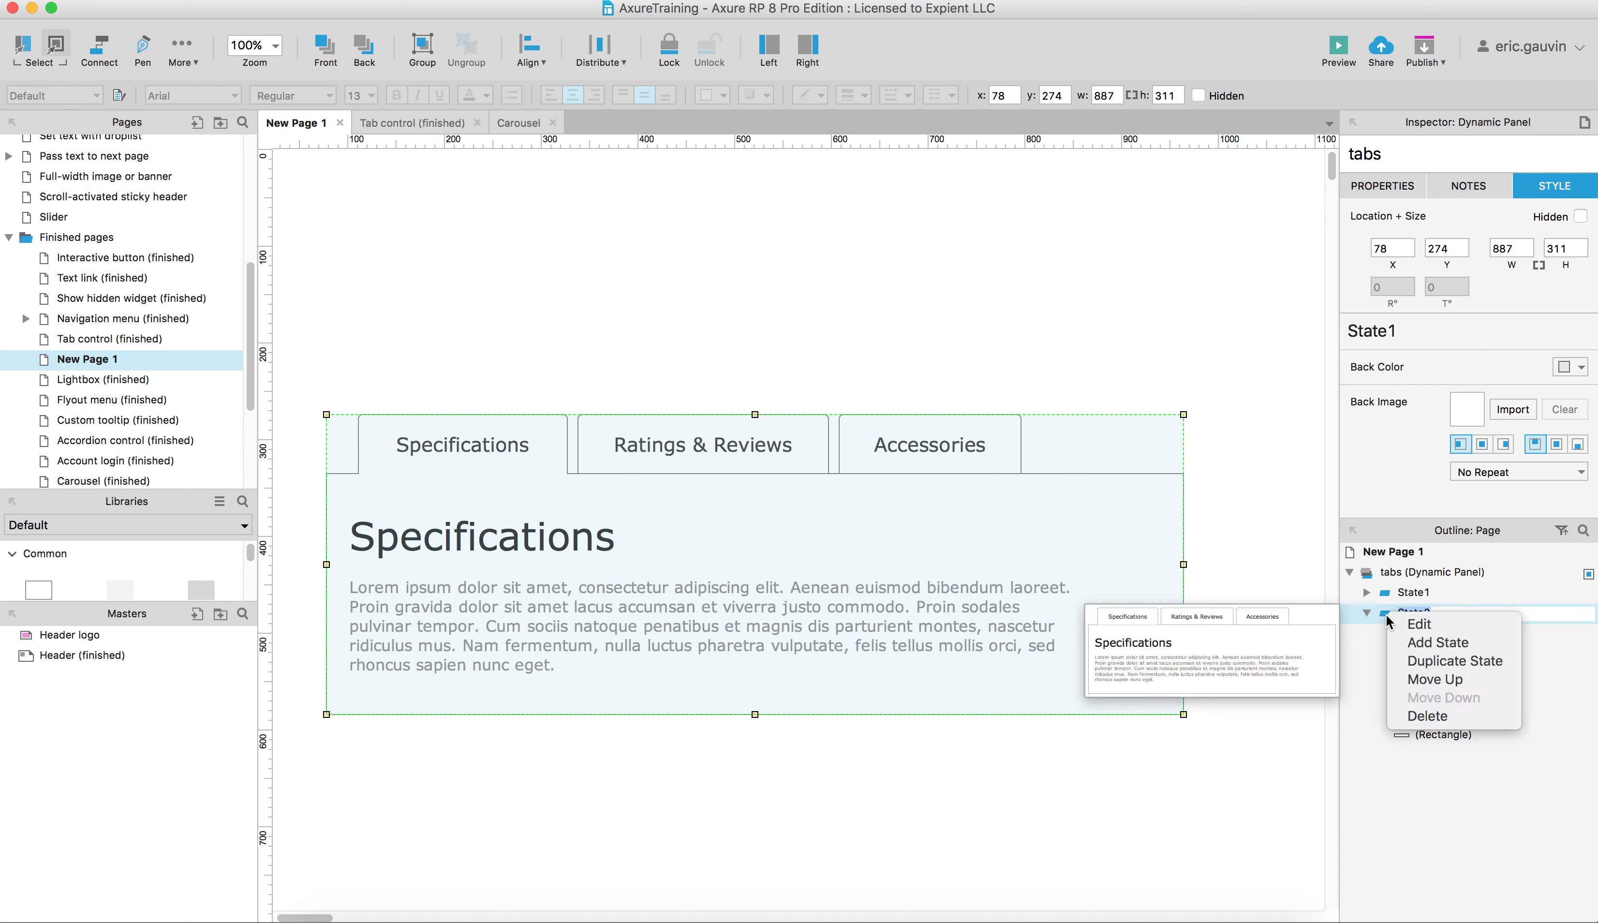
left_click(1423, 662)
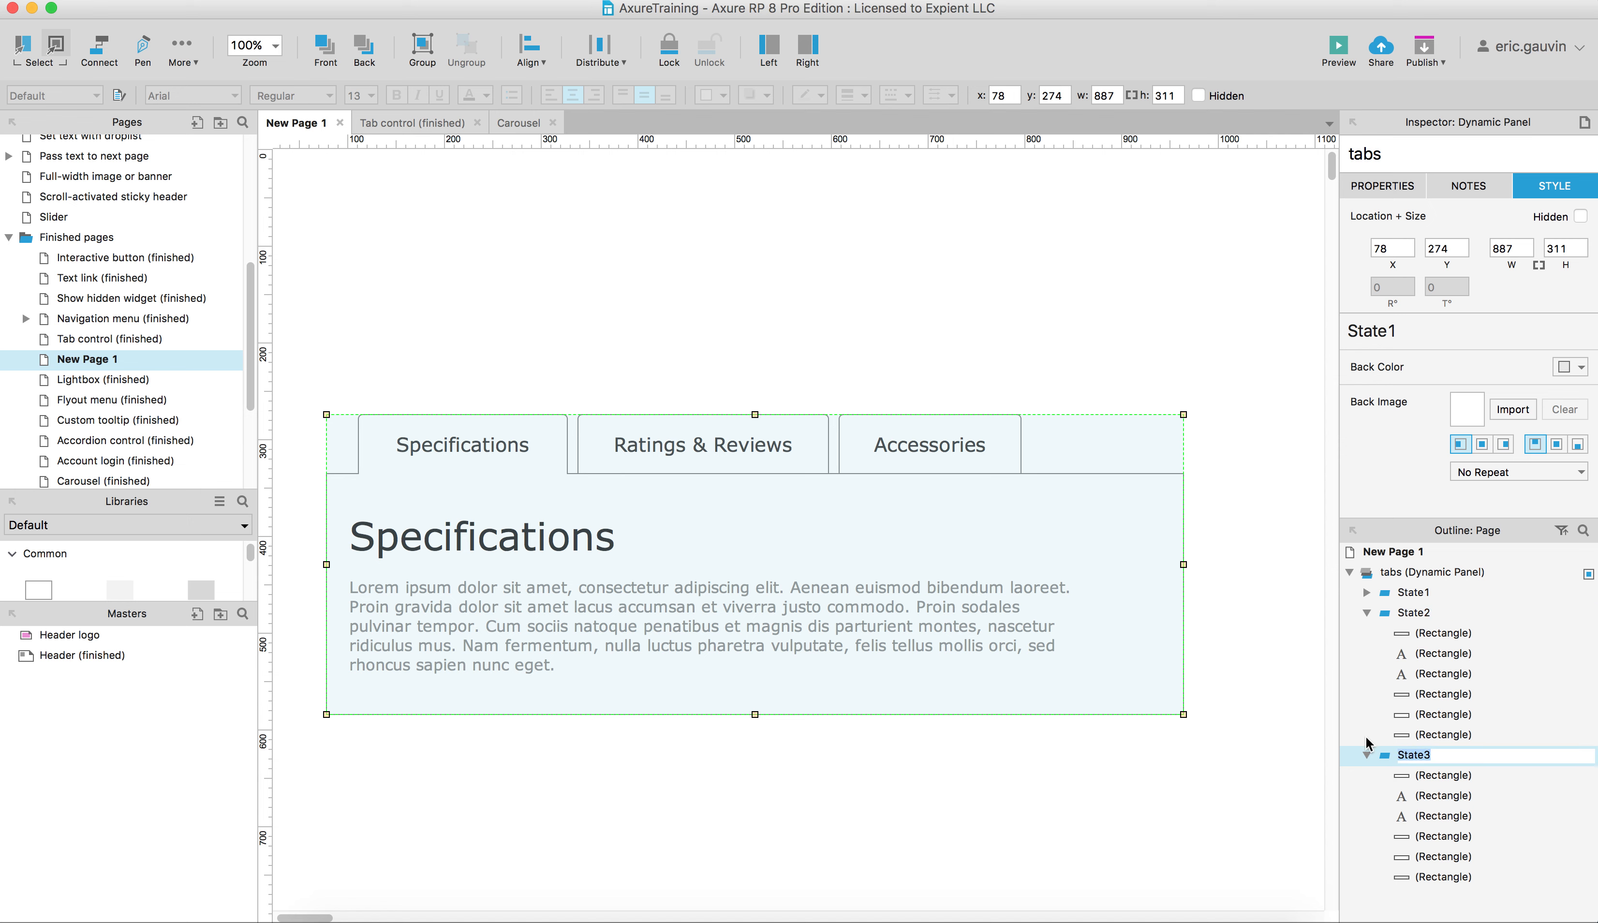
left_click(1367, 611)
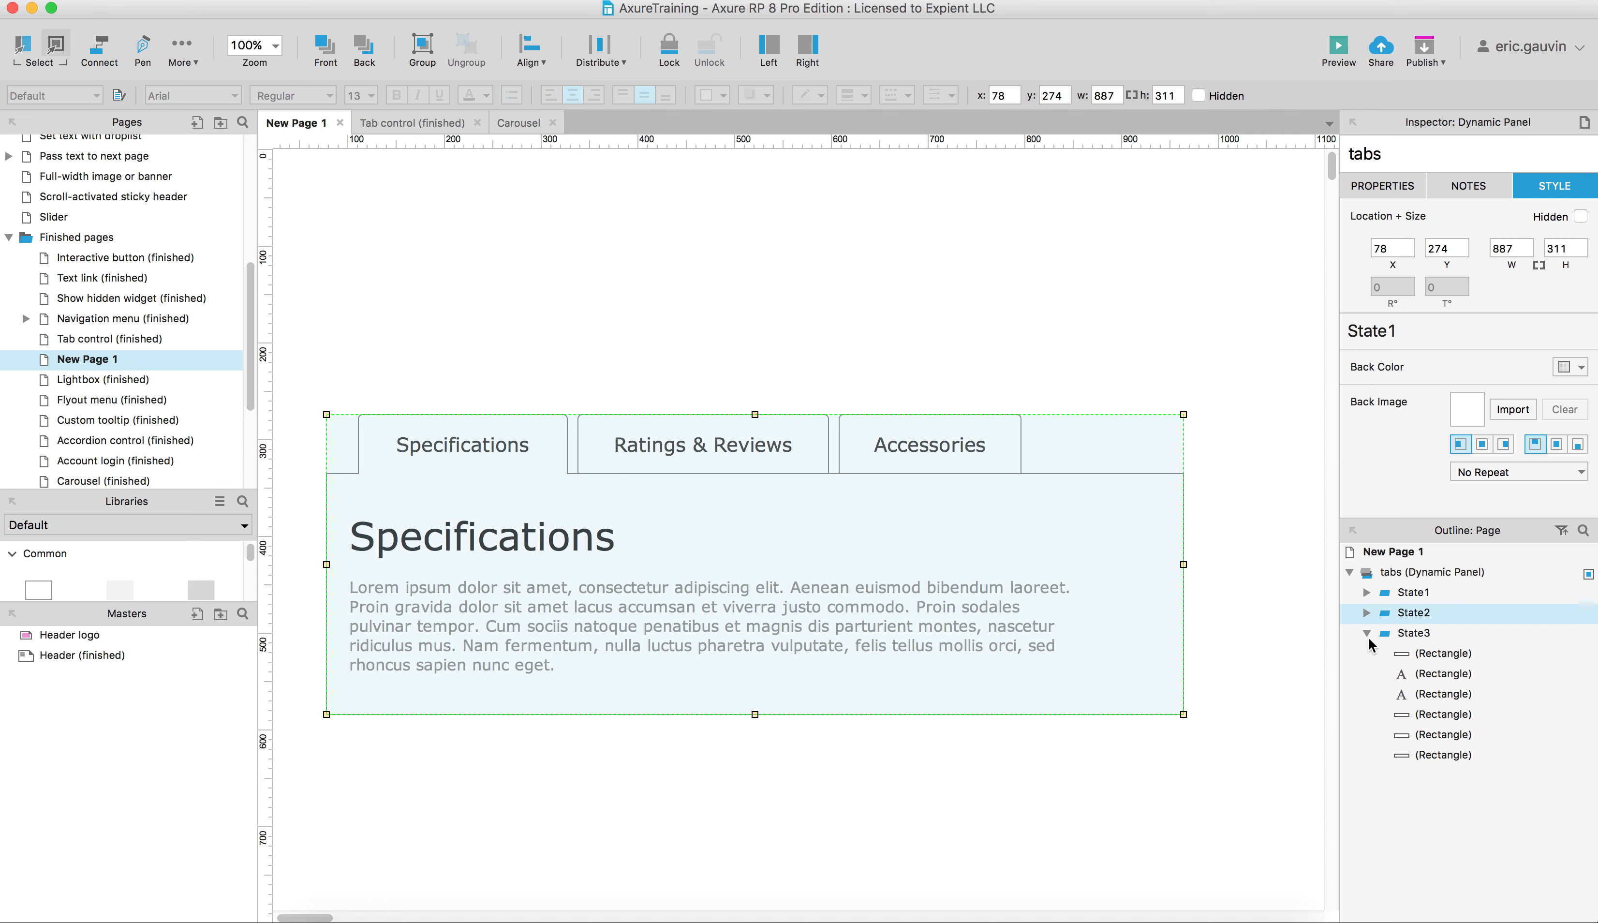
left_click(1368, 633)
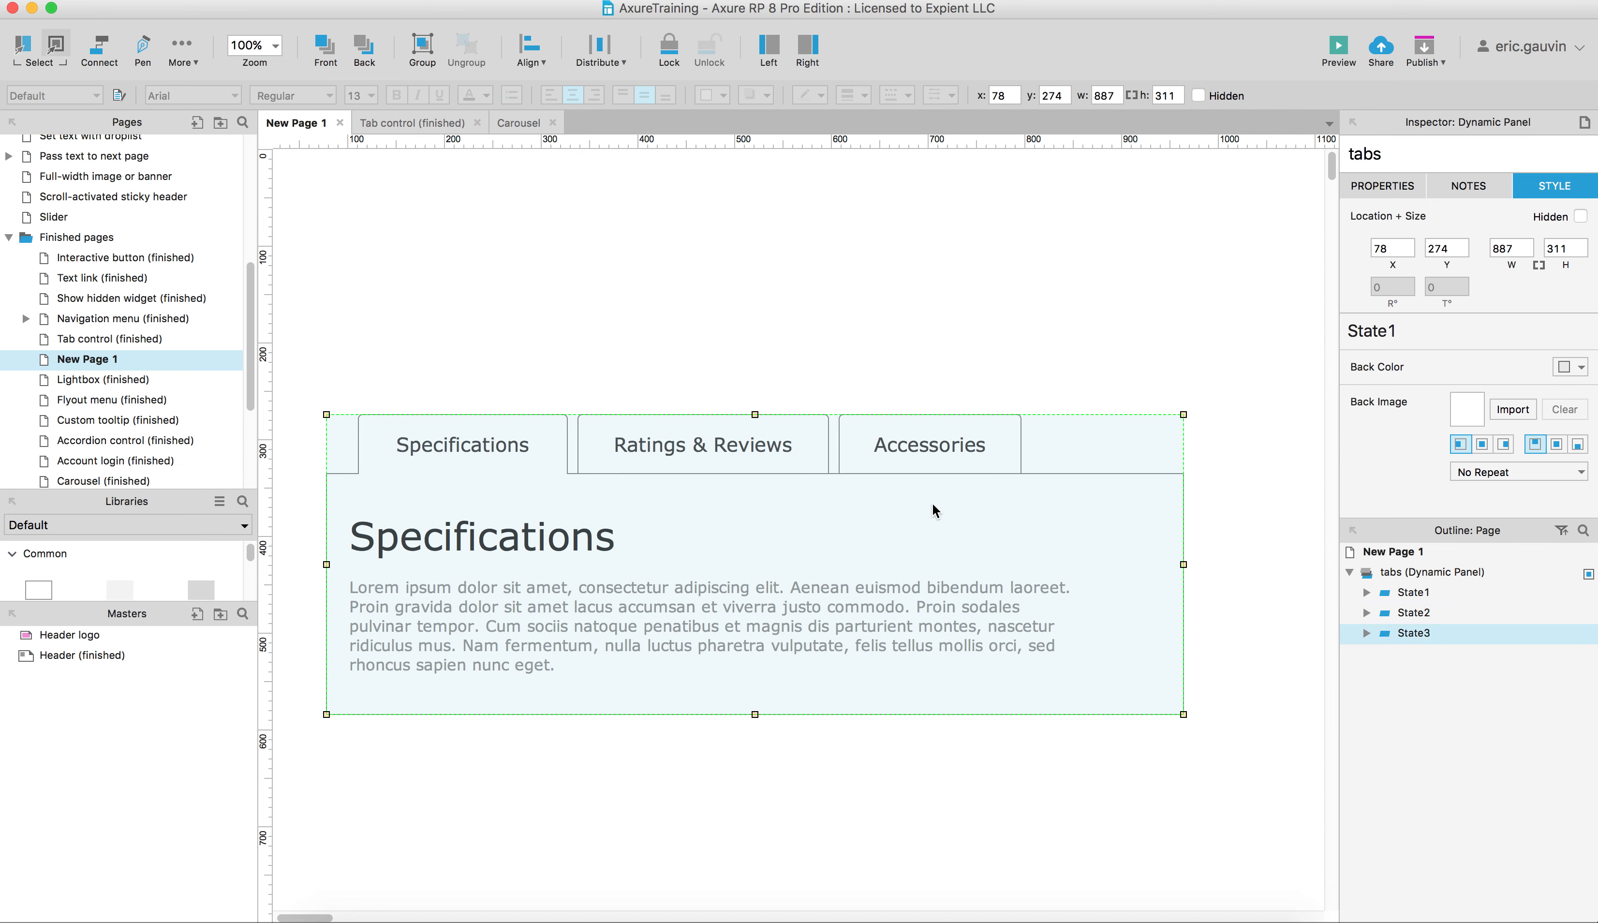
left_click(1078, 747)
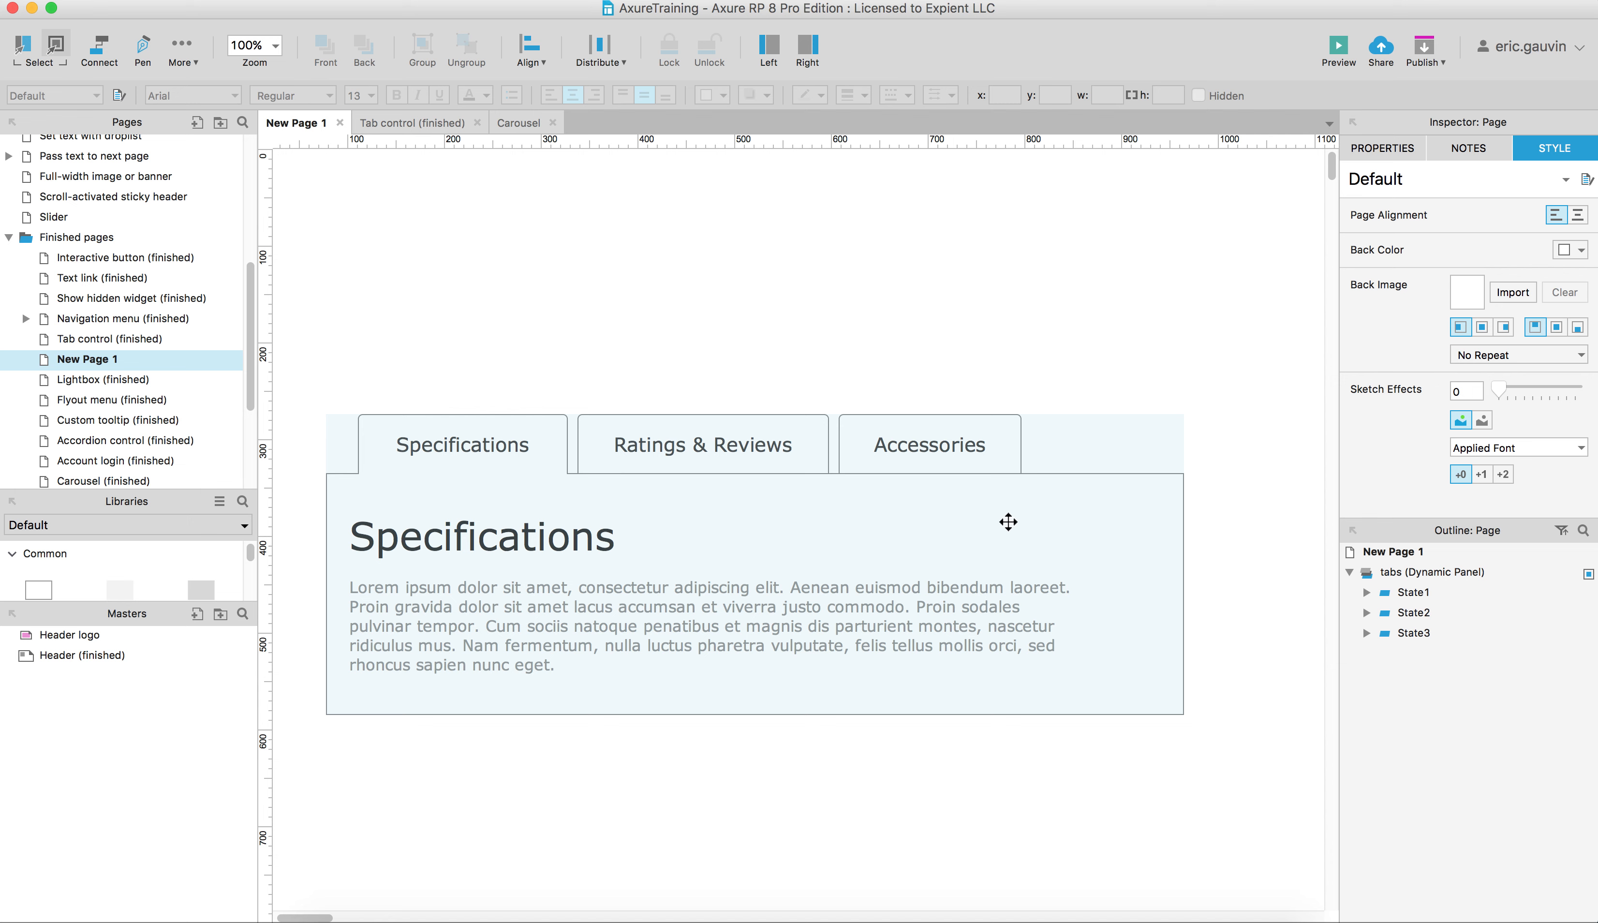
Rename the three states of the tabs panel as tab-1, tab-2 and tab-3
left_click(1413, 596)
left_click(1413, 596)
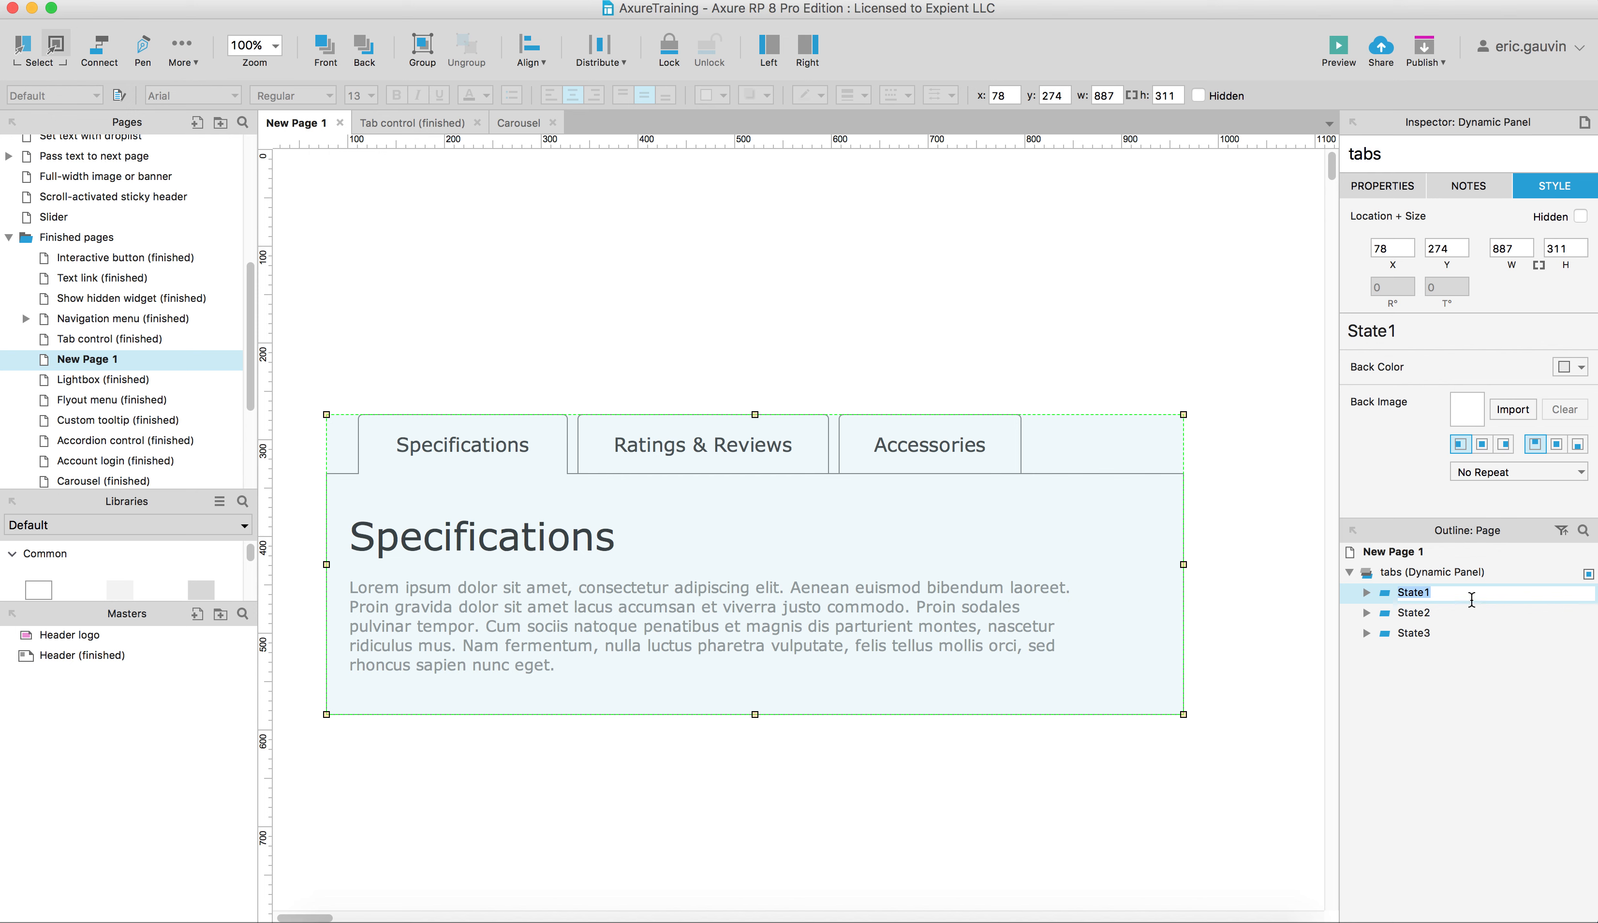
type("tab-")
left_click(1413, 612)
left_click(1413, 612)
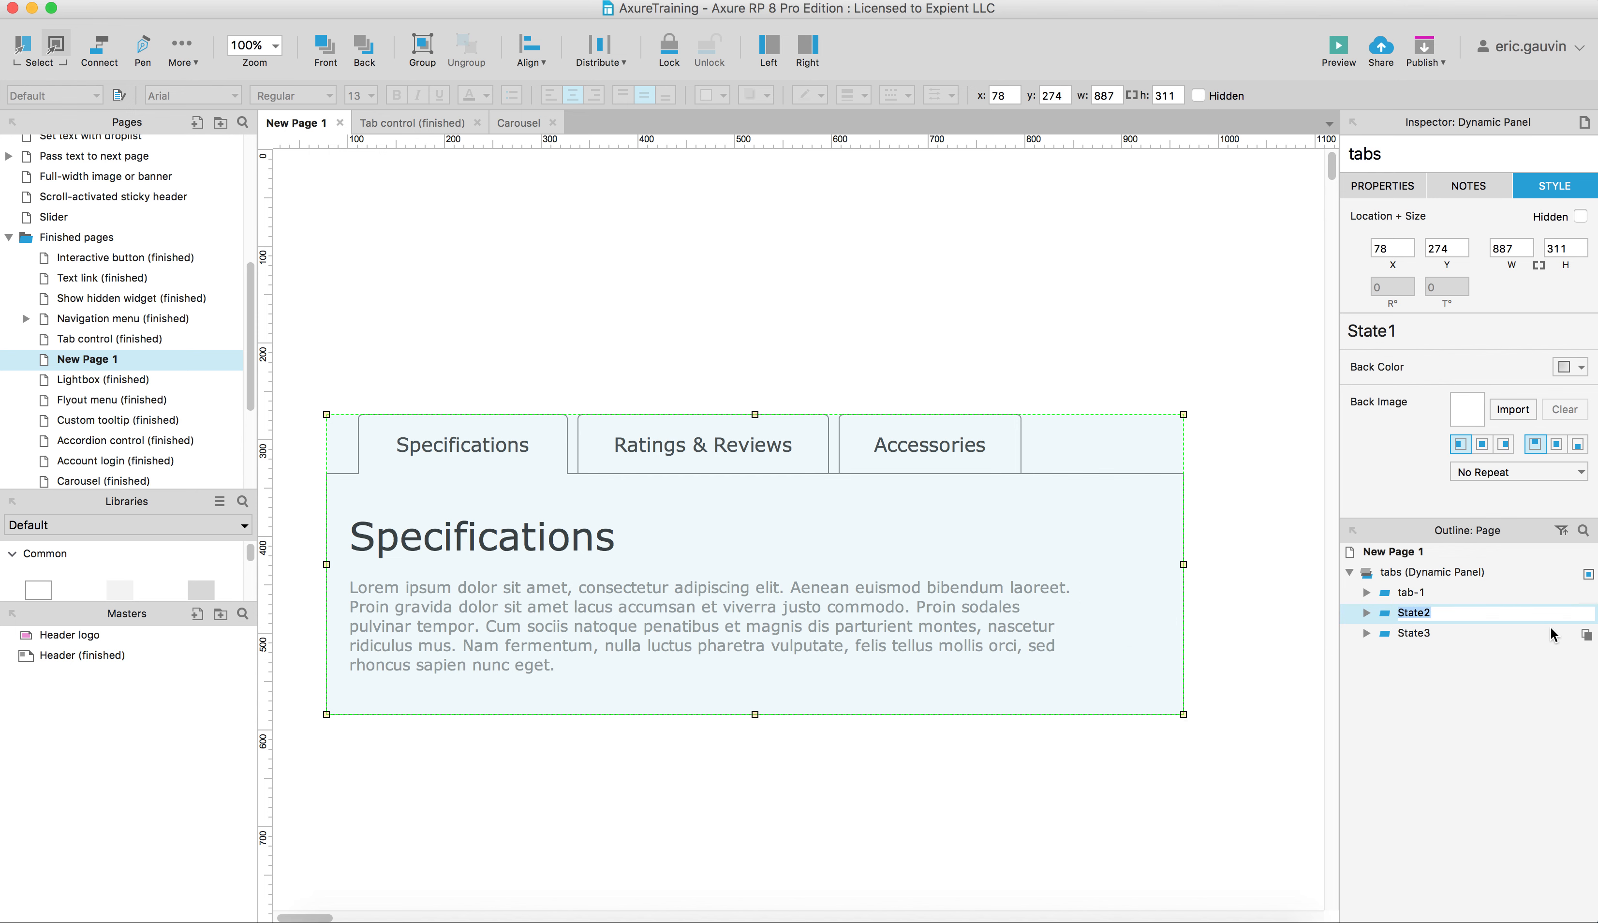
type("tab-")
left_click(1409, 632)
left_click(1409, 632)
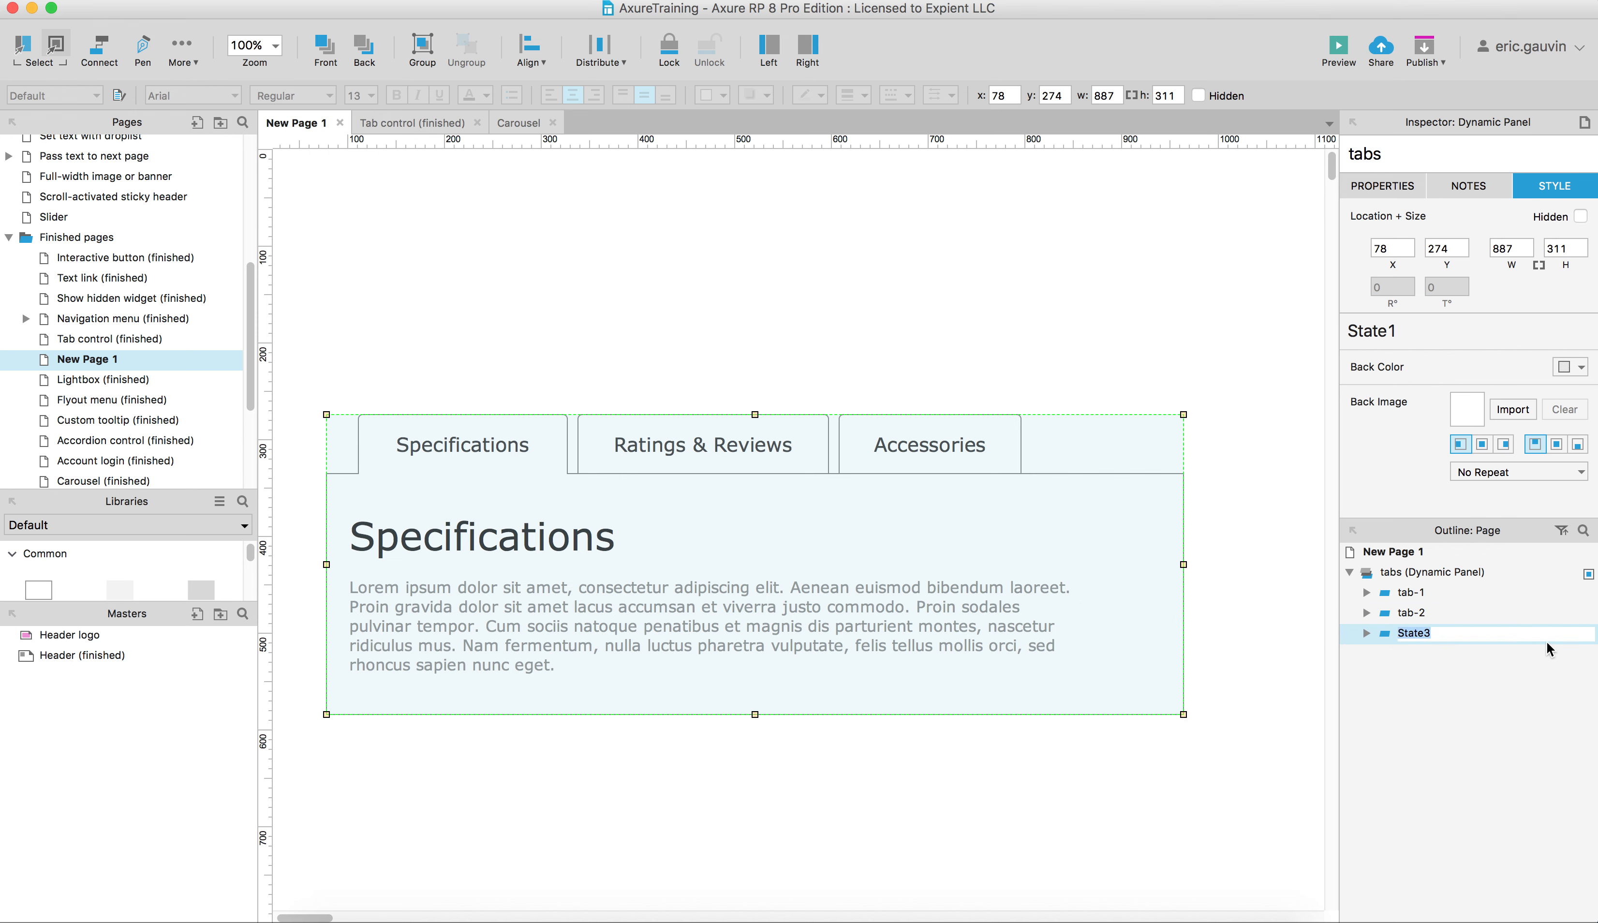
type("tab-")
left_click(1267, 649)
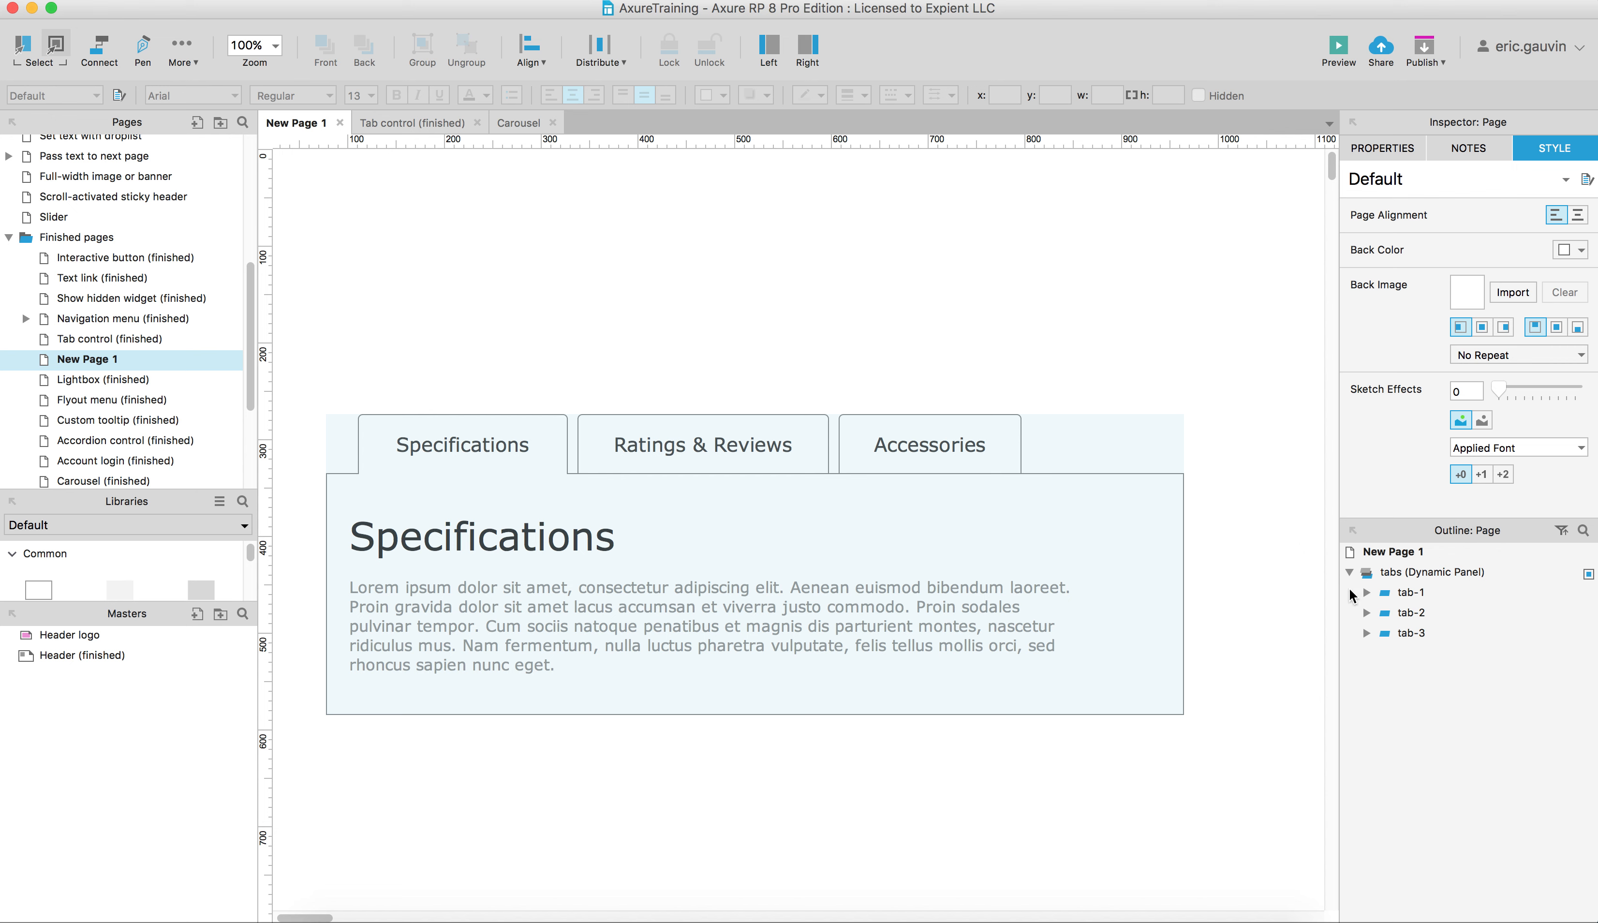
Open the tab-1 state of the tabs panel to view its contents and return to New Page 1
mouse_move(1389, 593)
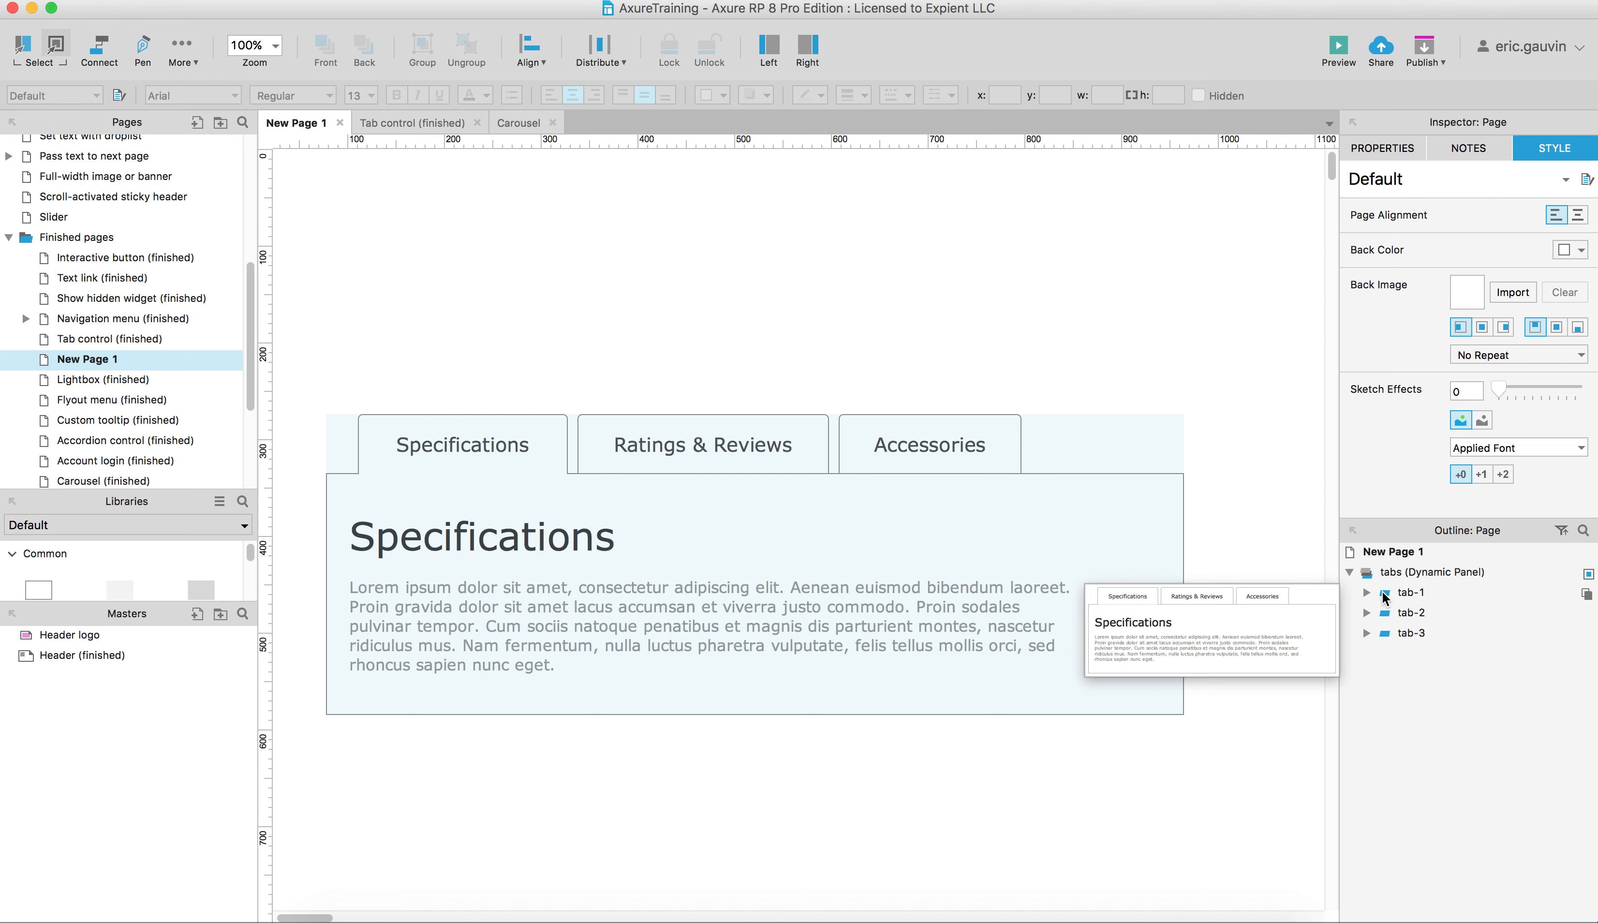
left_click(1022, 515)
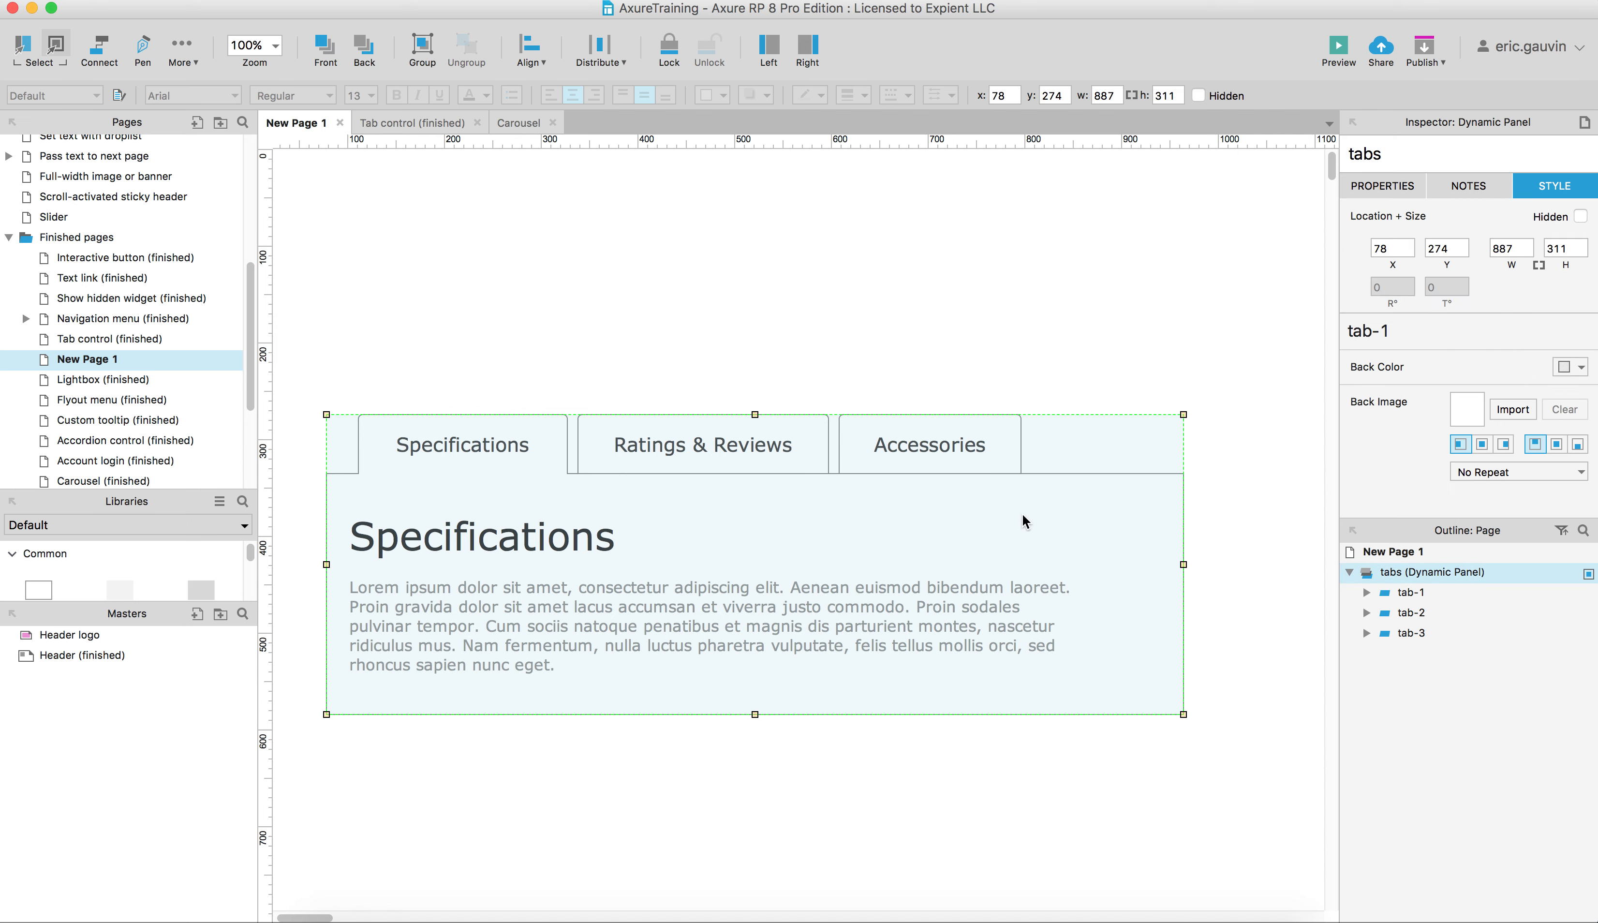
double_click(1023, 515)
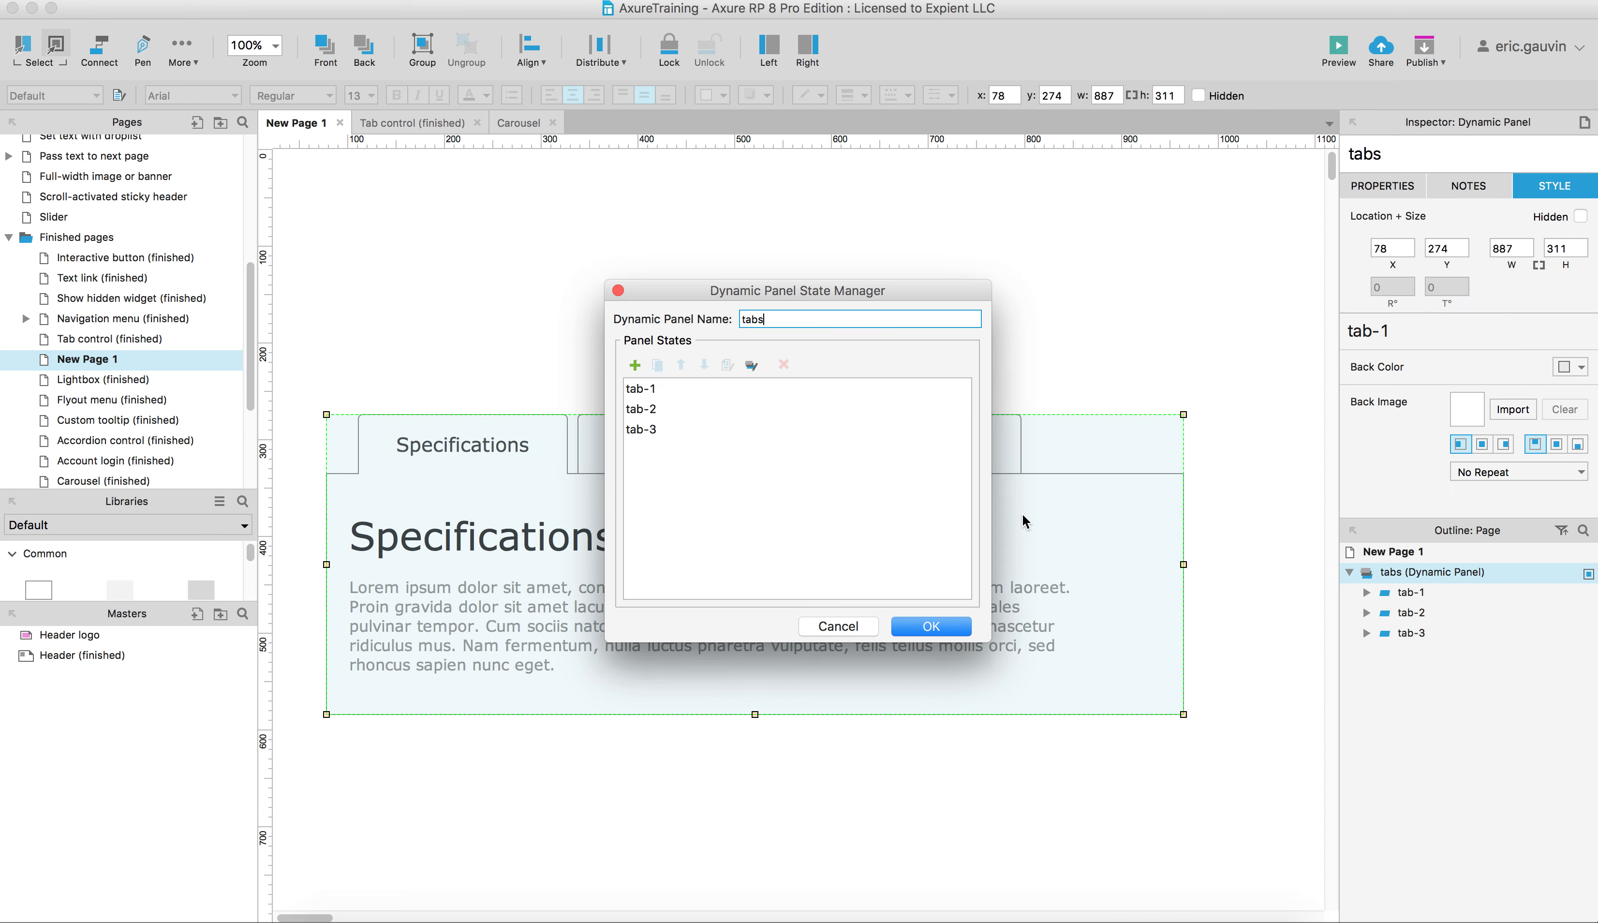
left_click(641, 398)
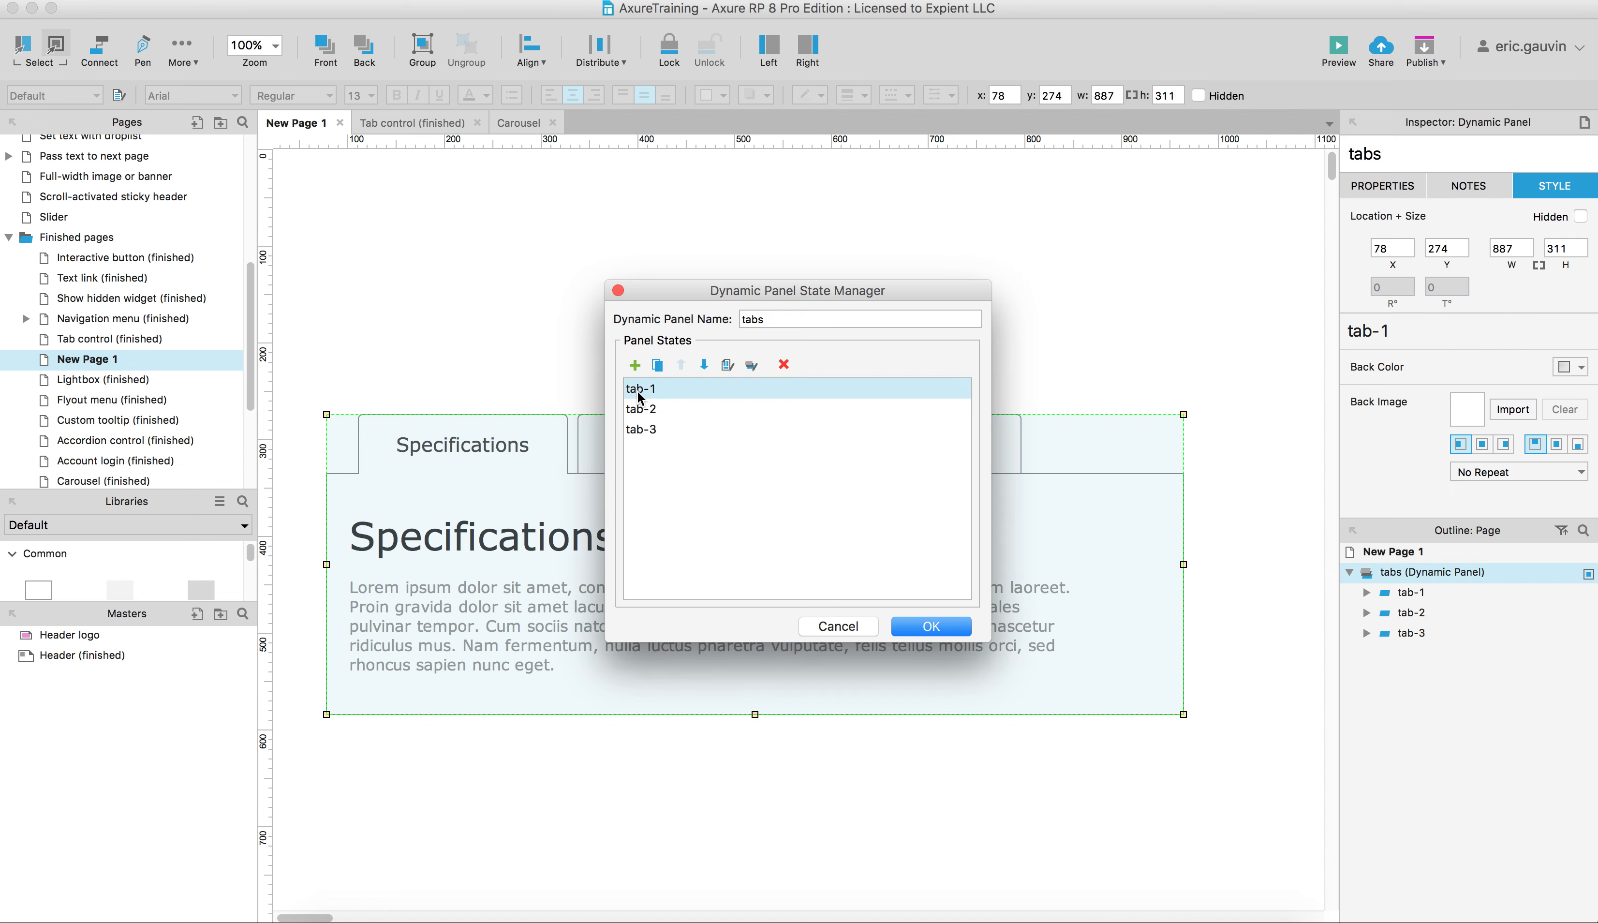
key("Return")
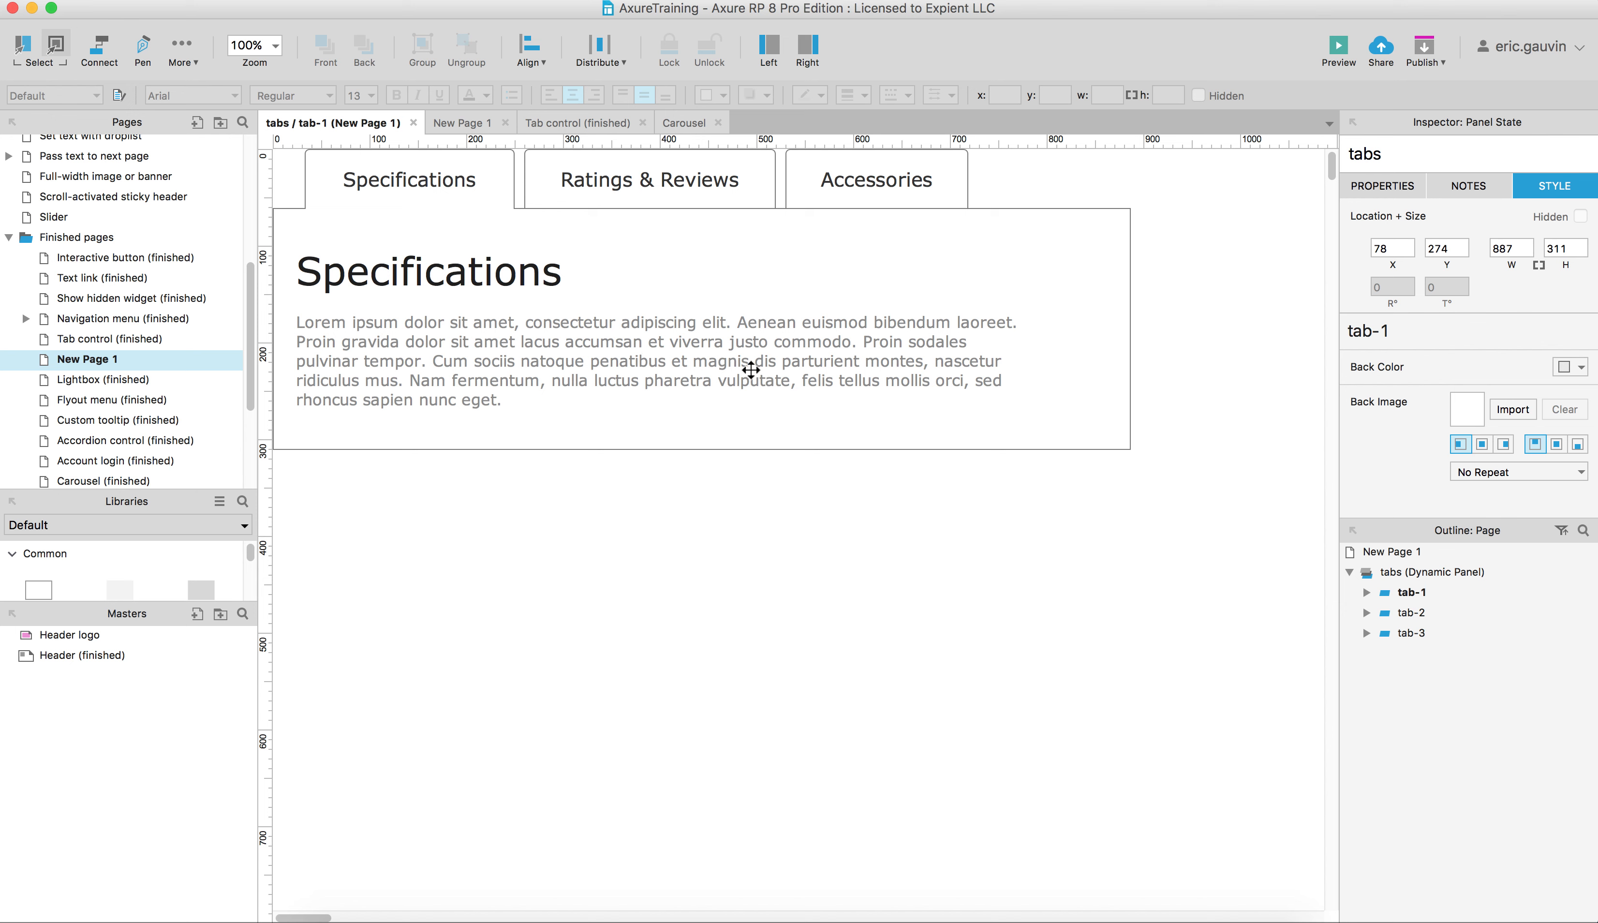
mouse_move(1354, 571)
key("super+w")
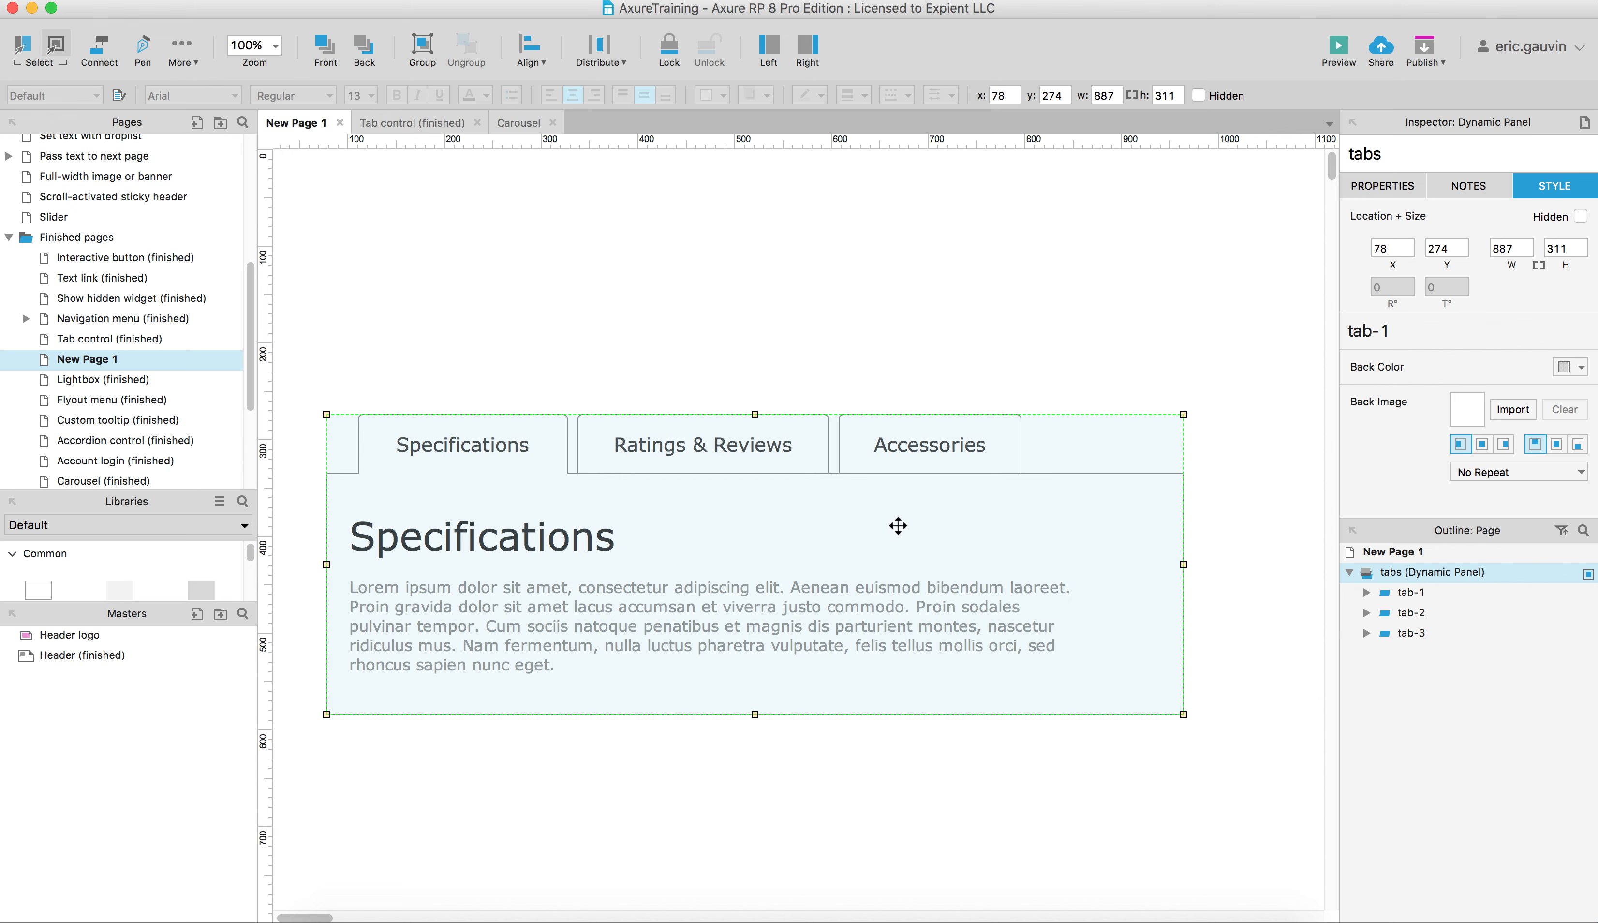
Open the tab-1 state of the tabs panel for editing and show its interaction properties
left_click(1420, 598)
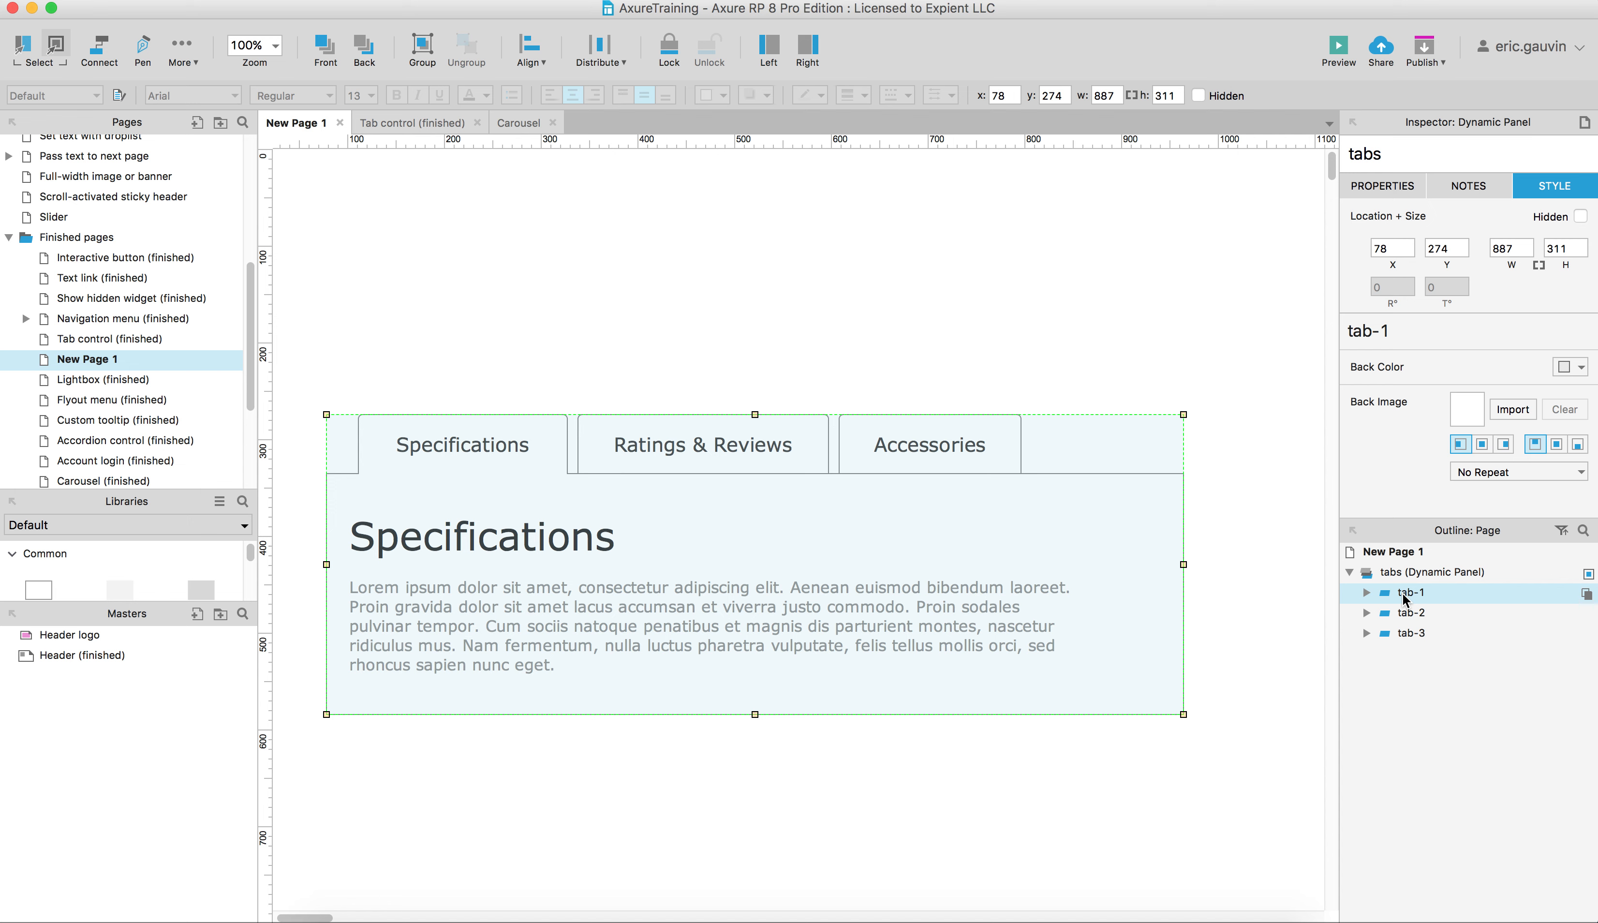
double_click(1405, 599)
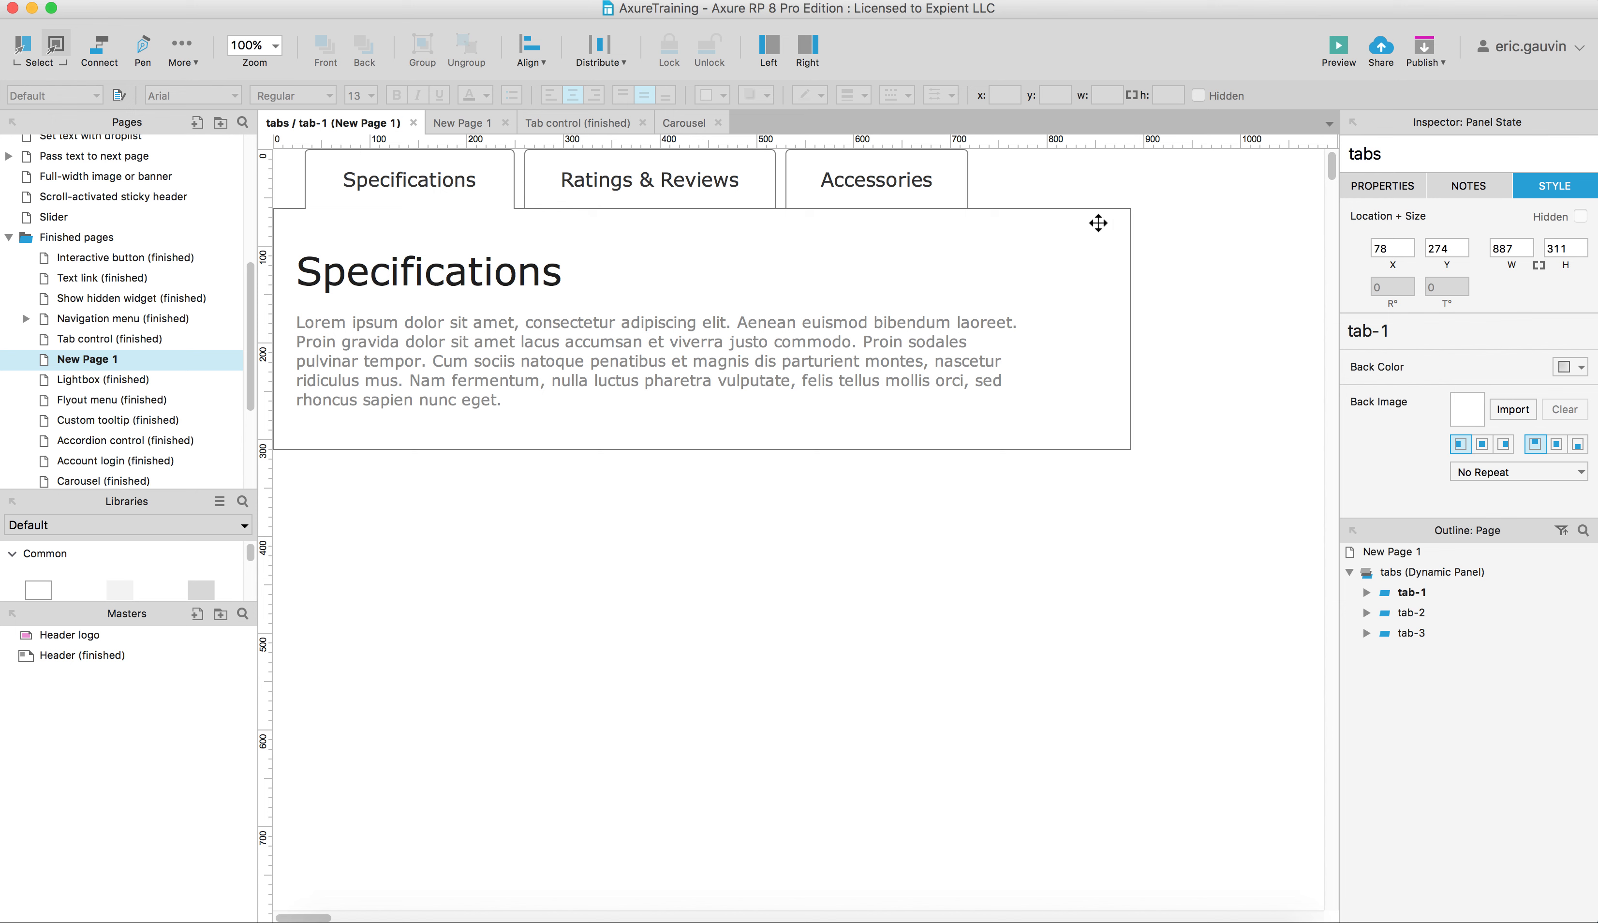
left_click(1373, 189)
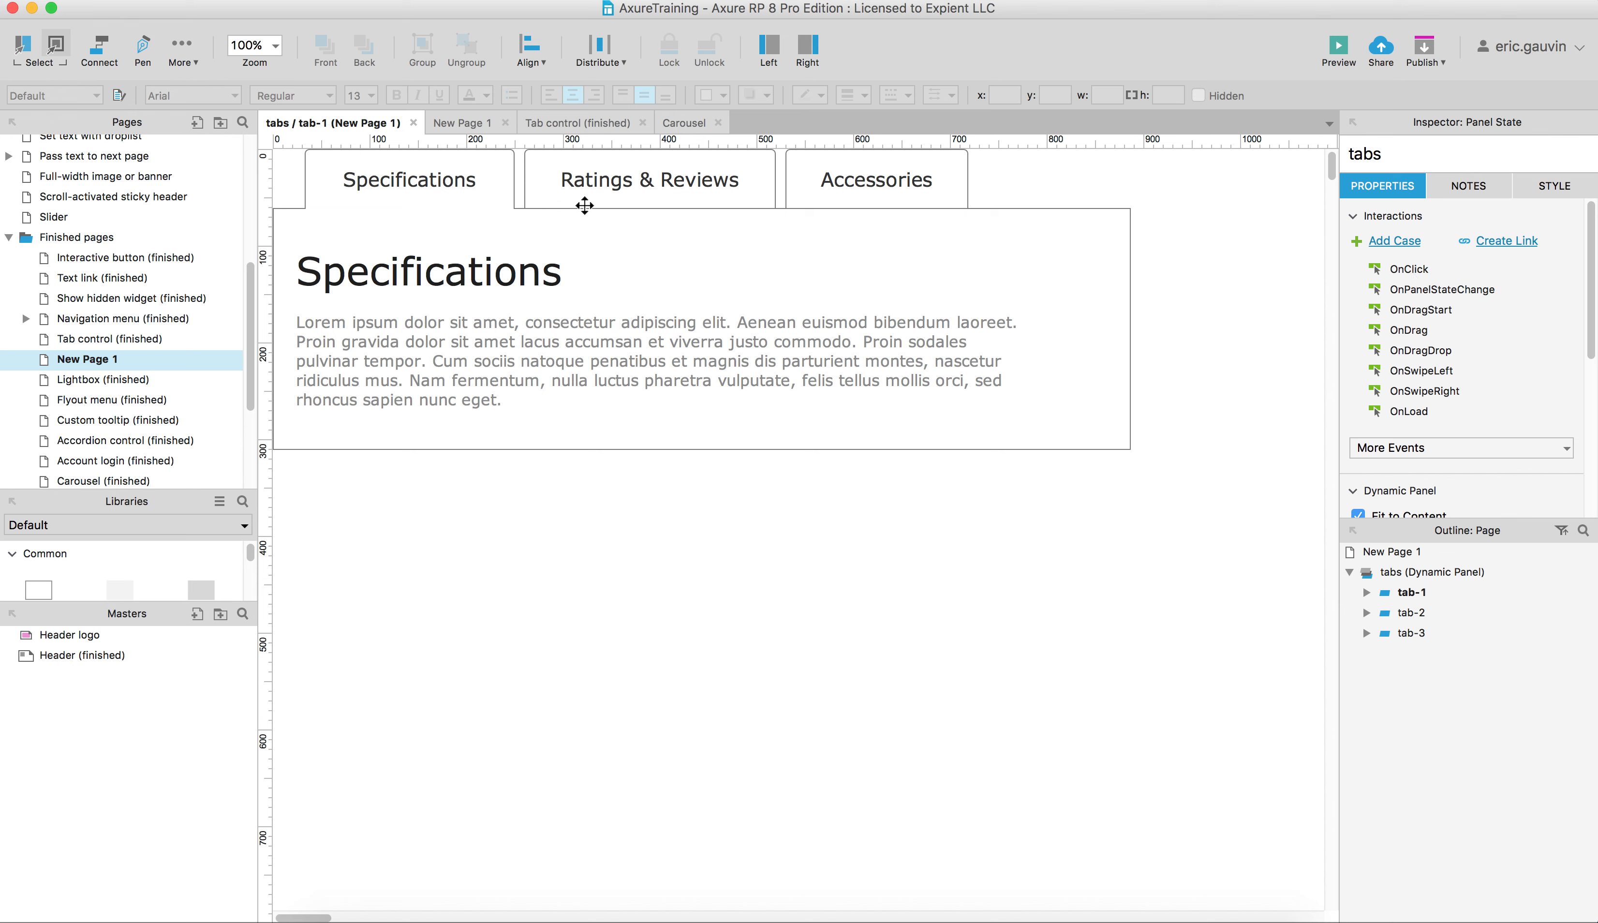
Add an OnClick case to the Specifications tab shape that sets the tabs panel to state tab-1
left_click(490, 182)
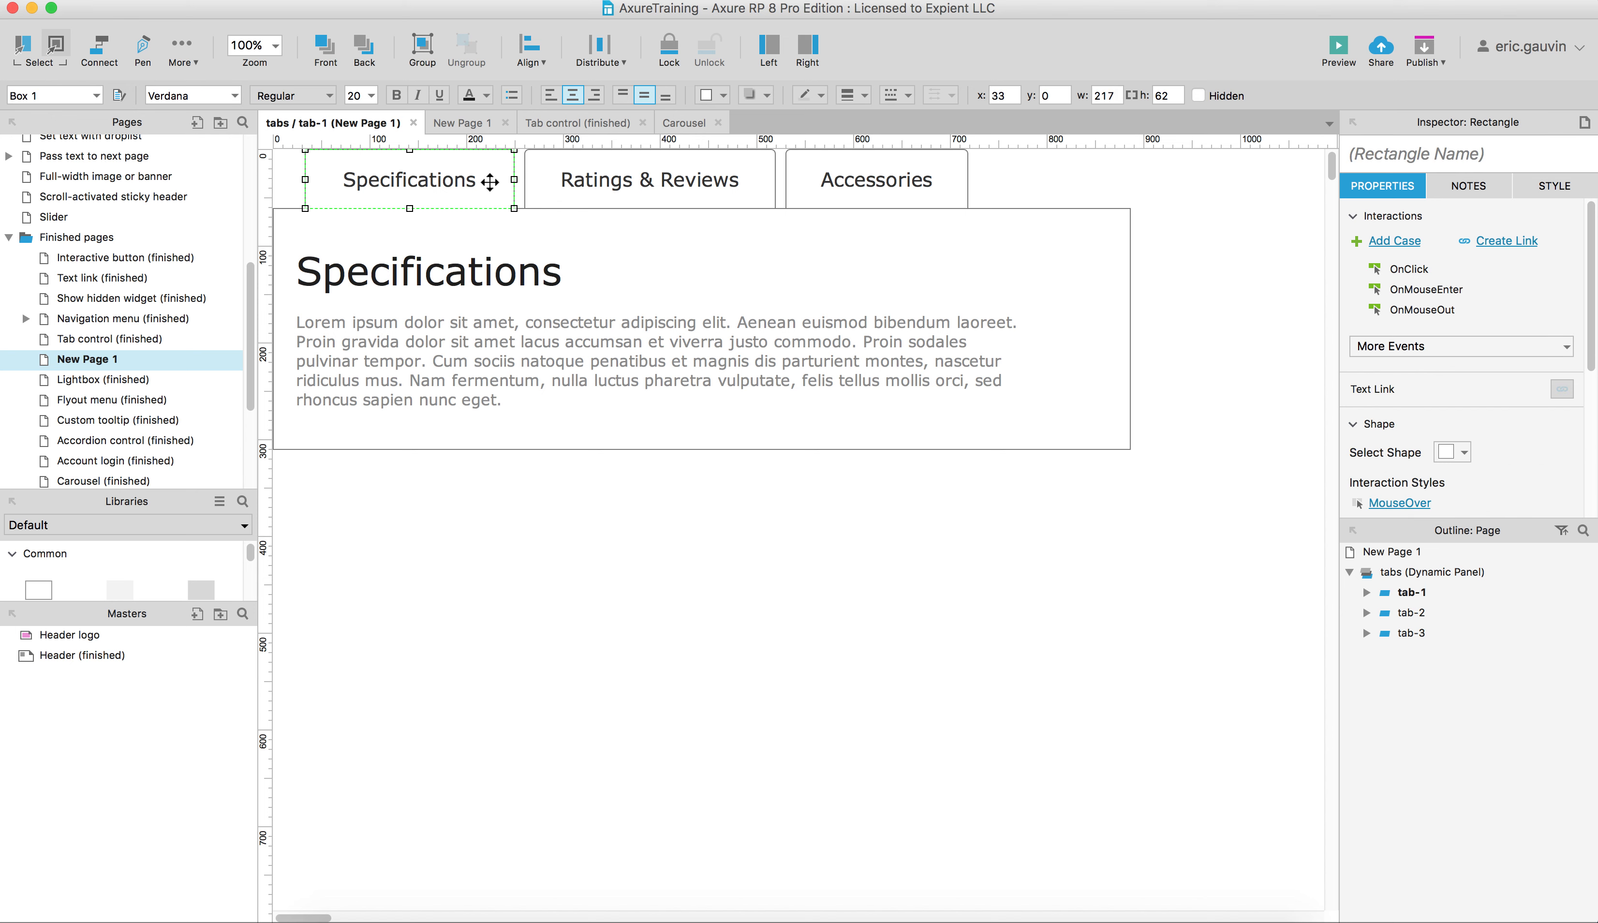
left_click(1407, 274)
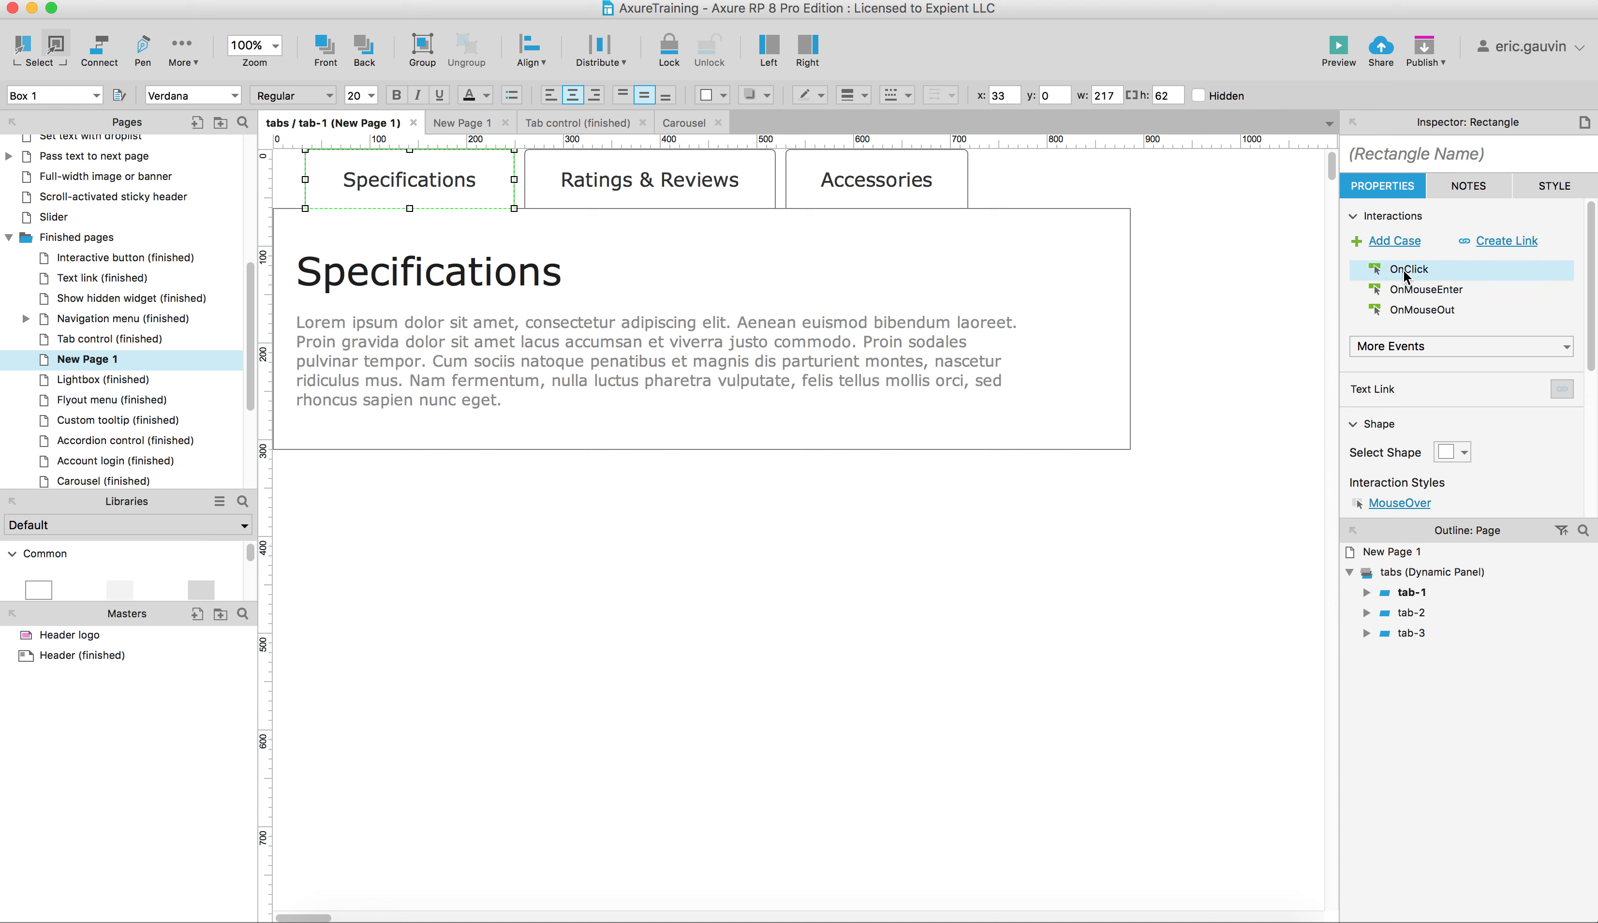
double_click(1406, 274)
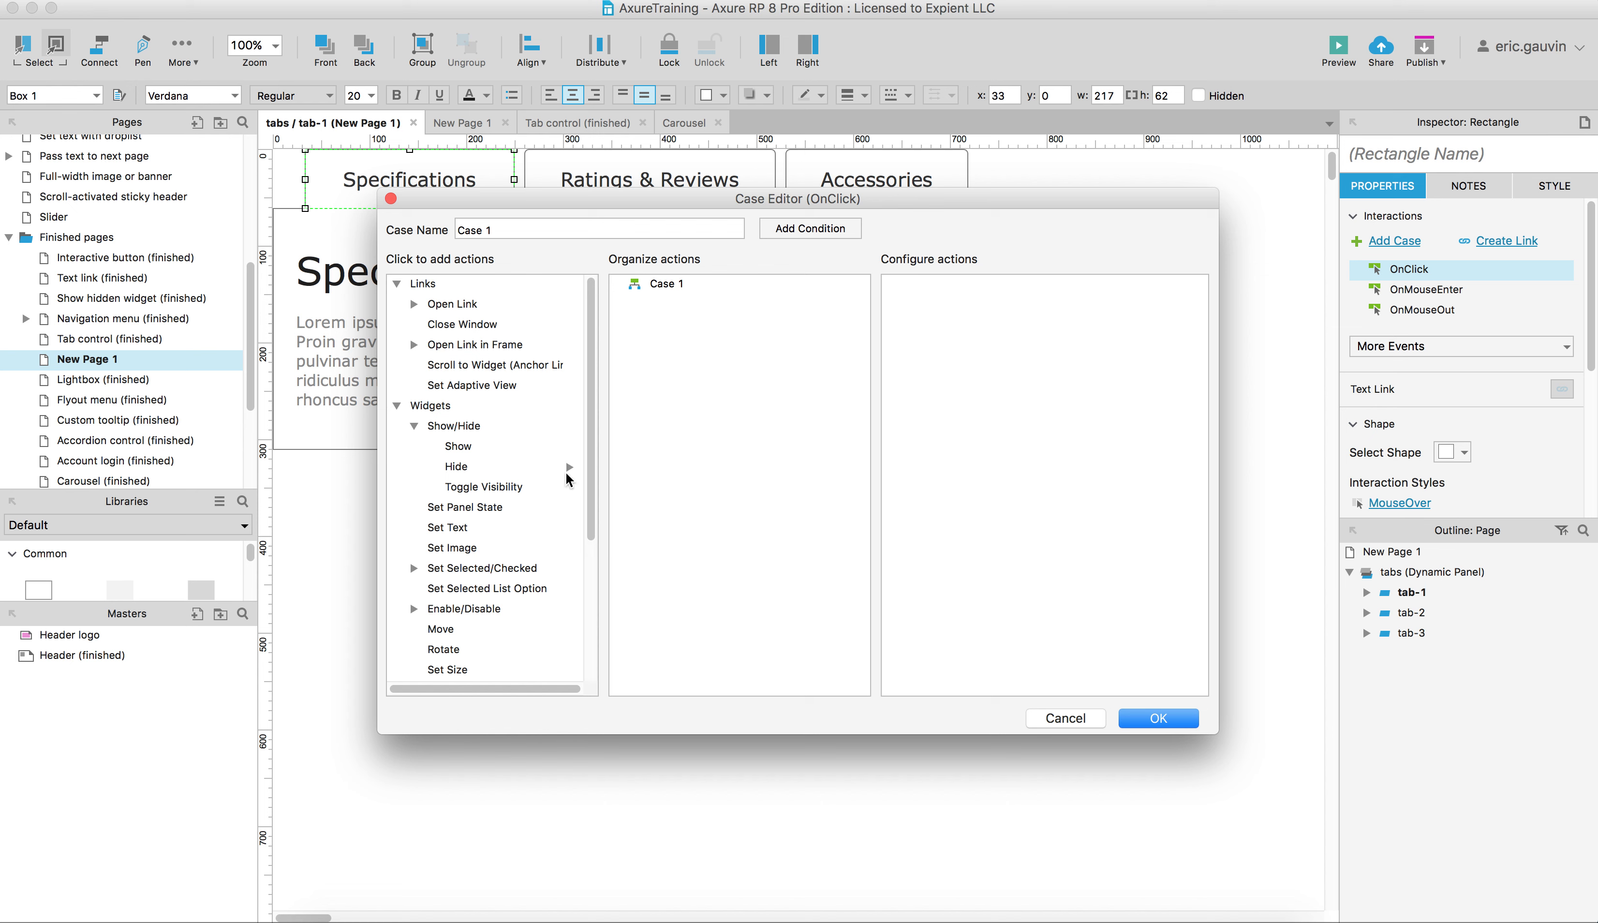
left_click(473, 508)
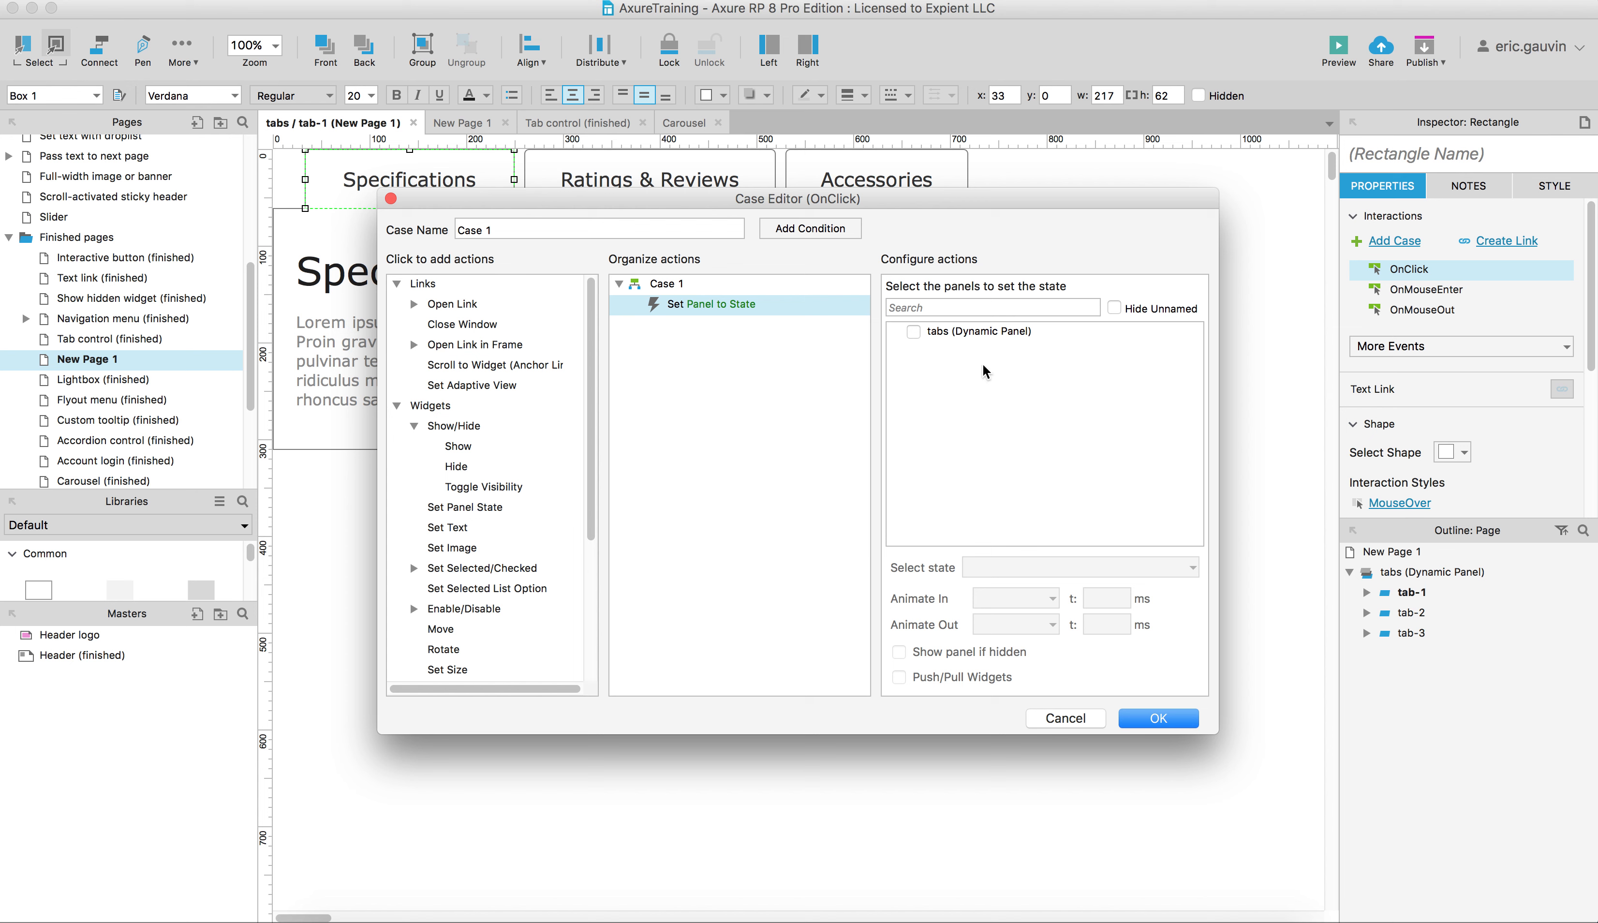
left_click(934, 331)
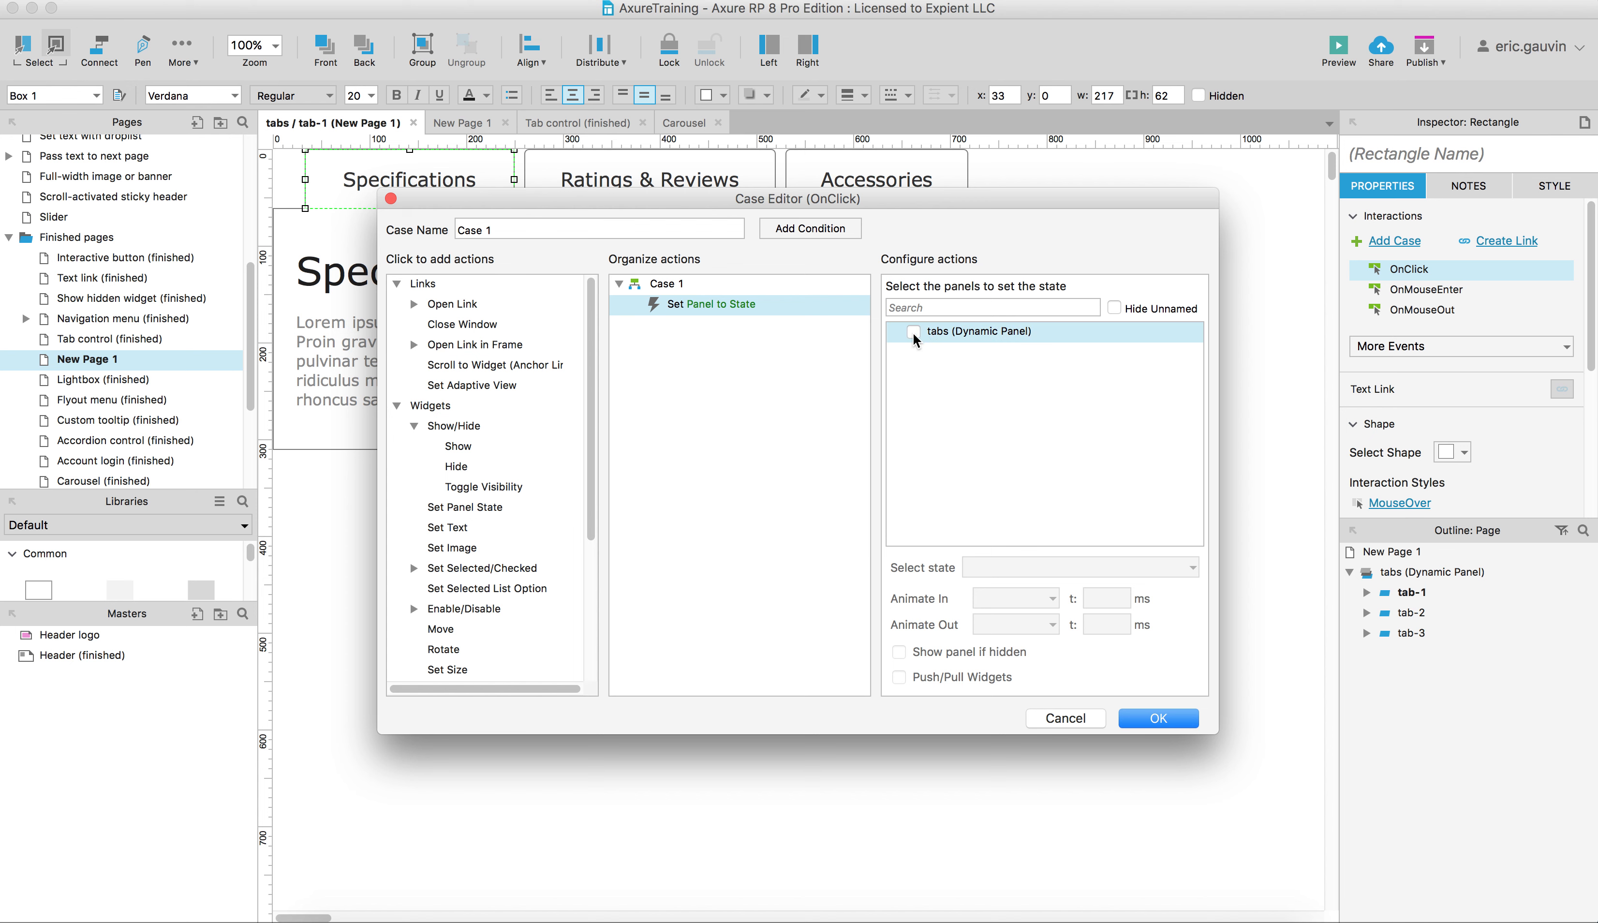
left_click(913, 331)
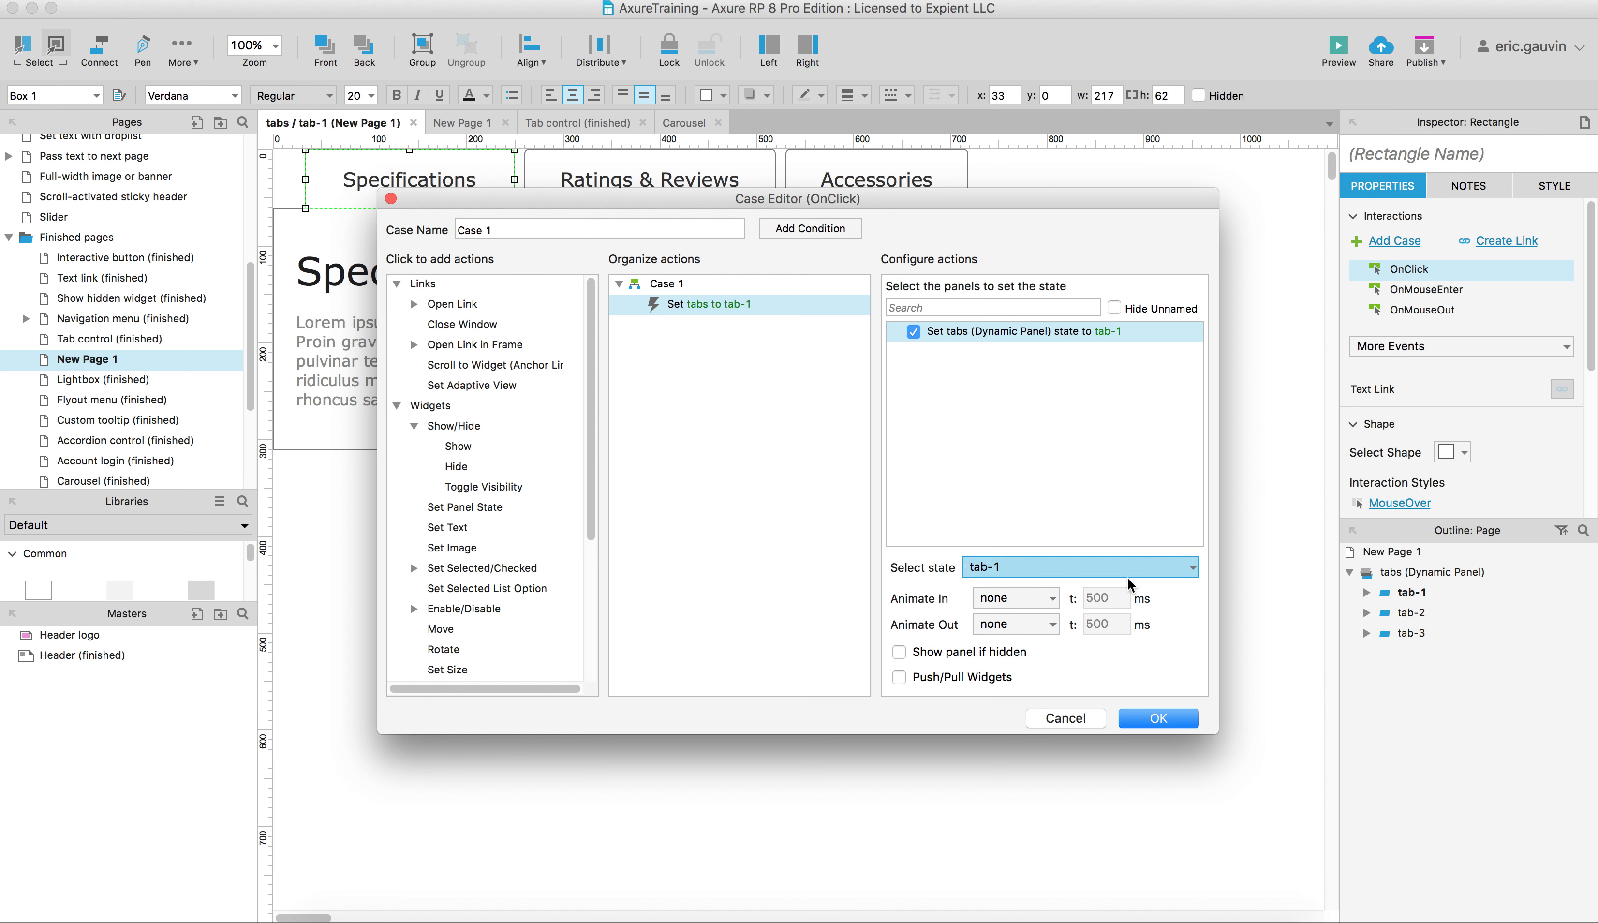
left_click(1188, 572)
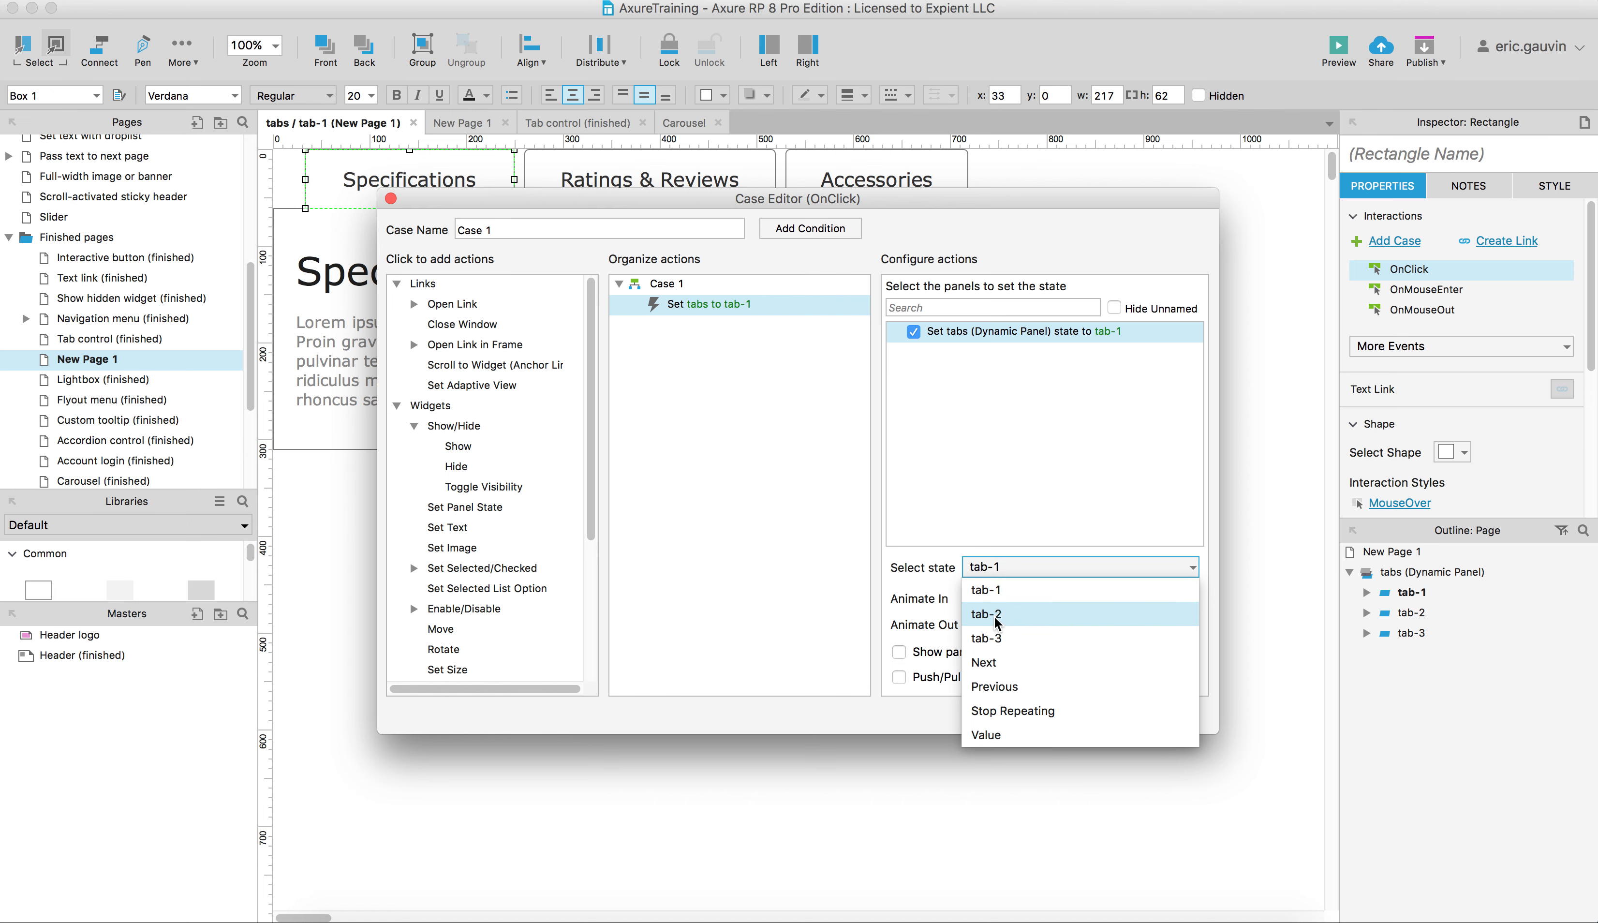
left_click(994, 599)
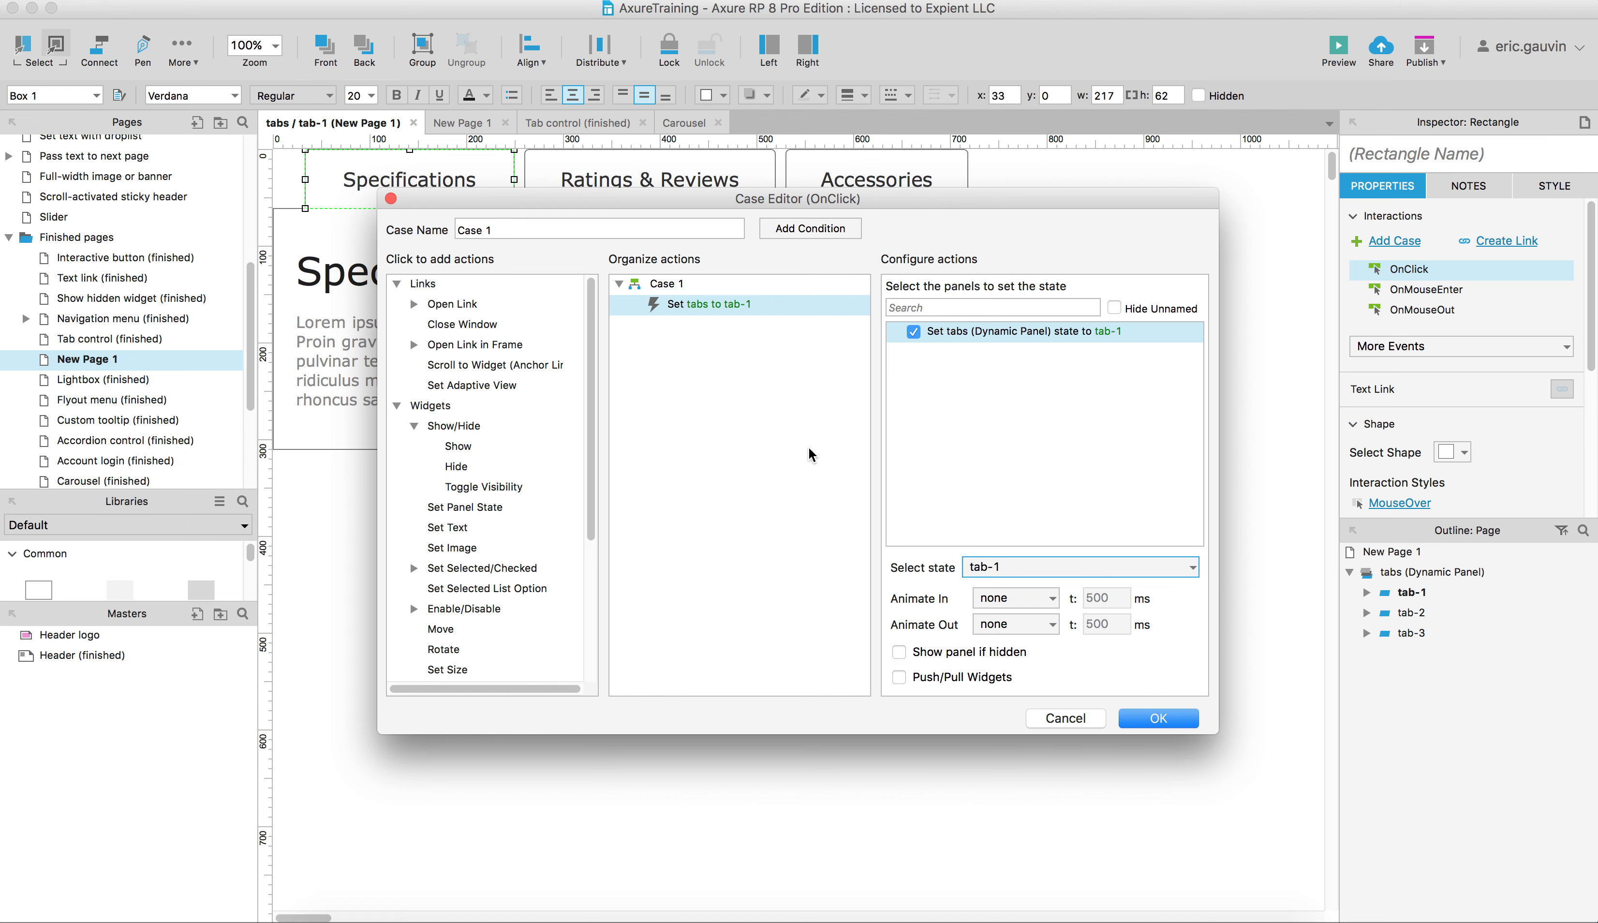
left_click_drag(613, 203, 619, 292)
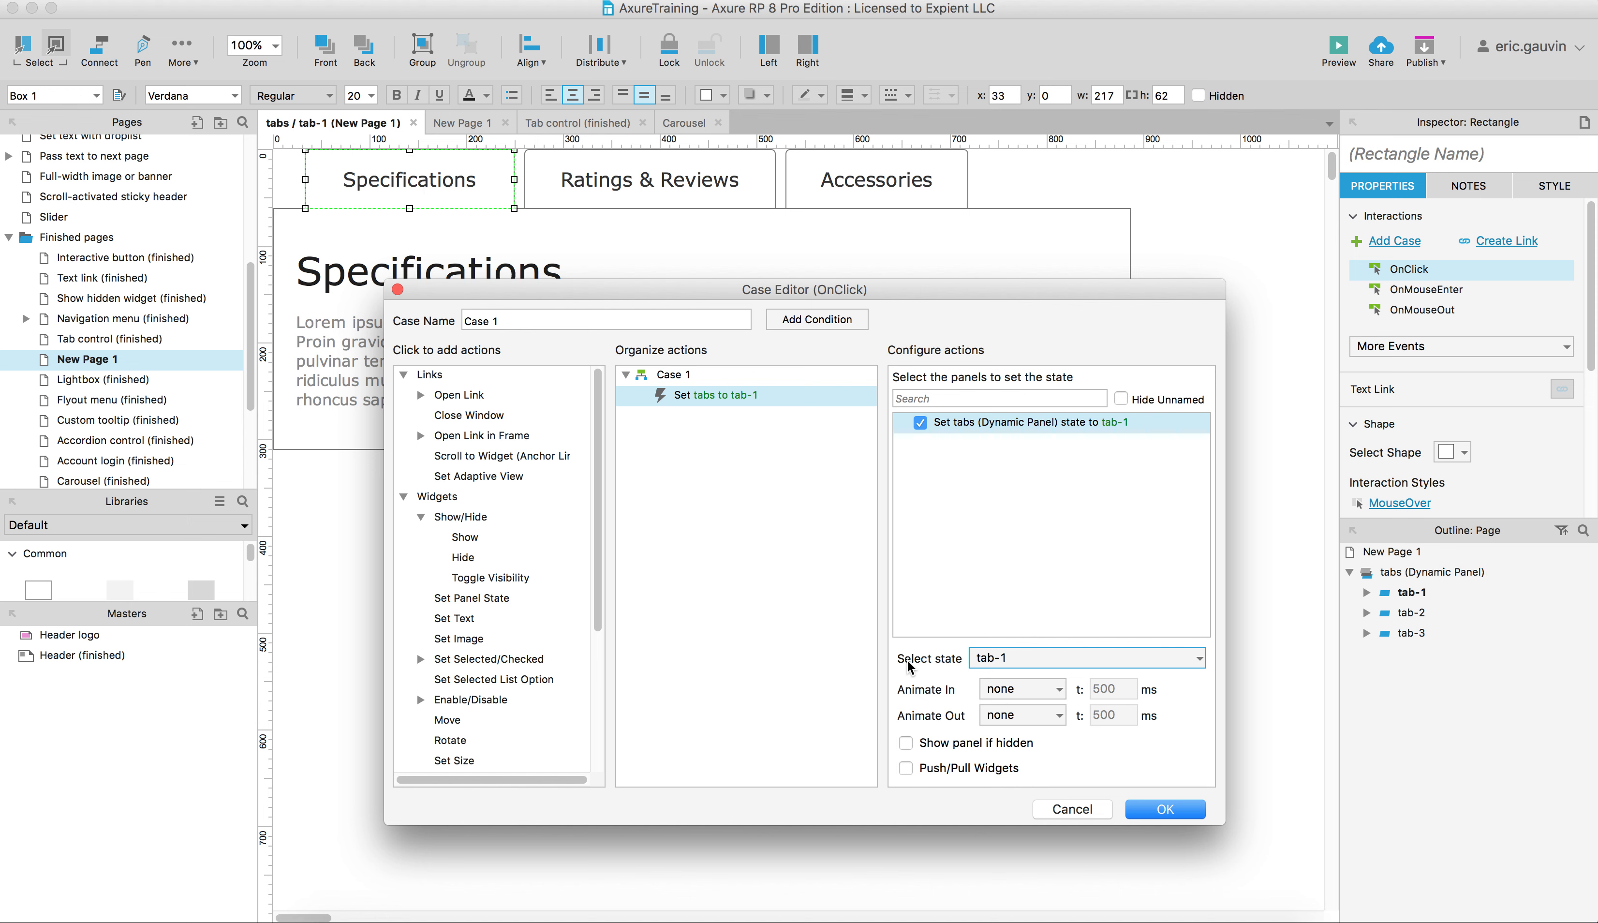
left_click(1166, 811)
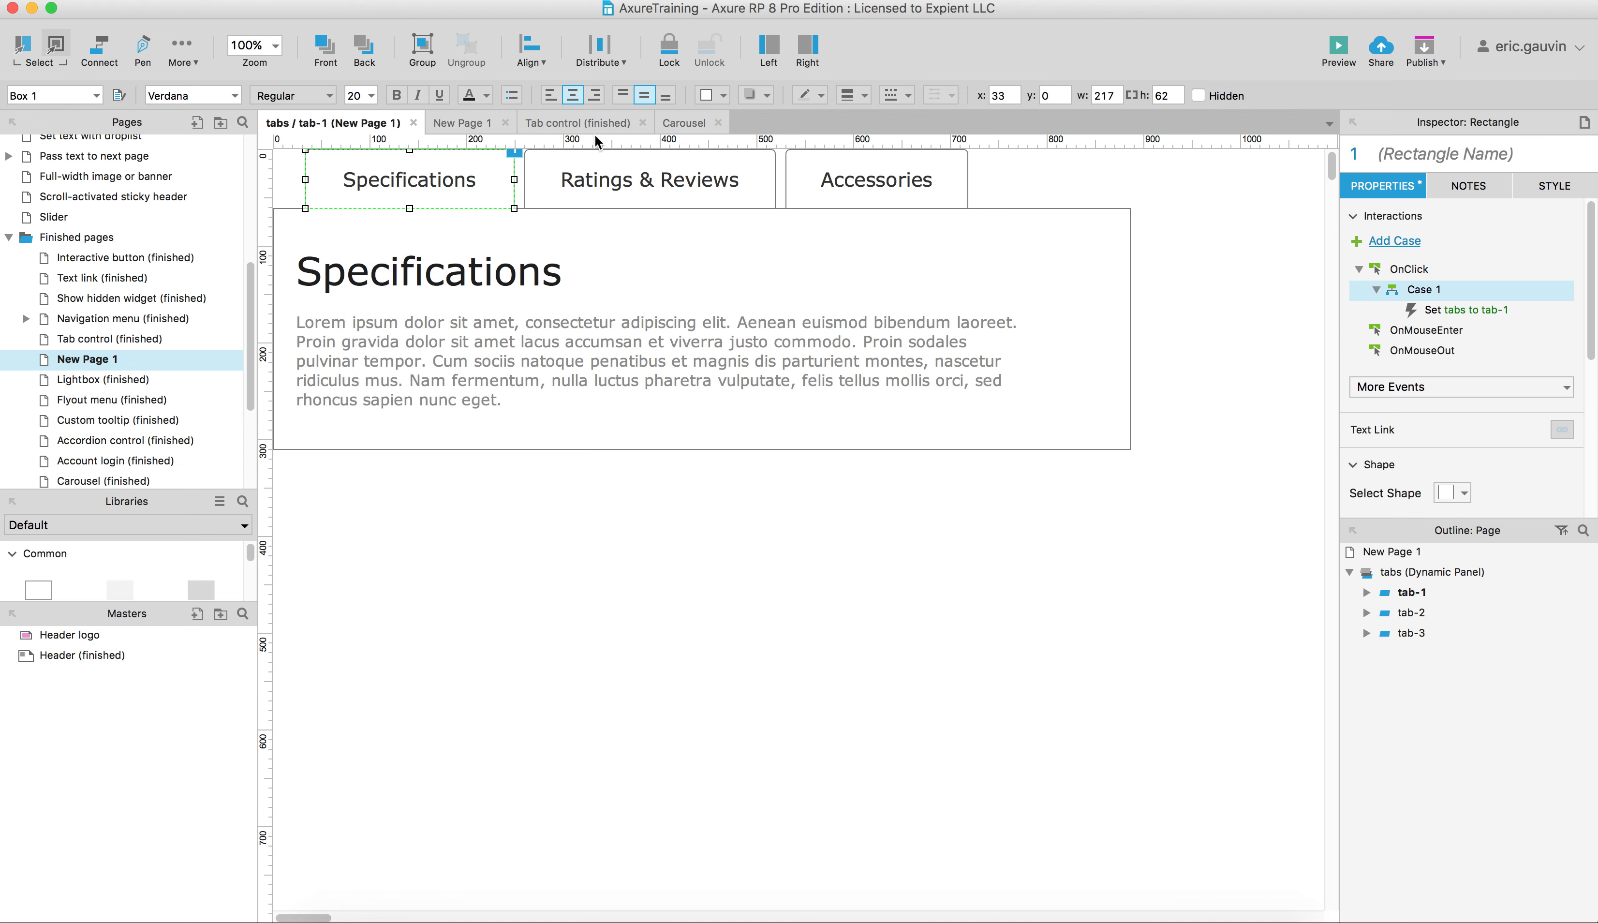
Add an OnClick case to the Ratings & Reviews tab shape that sets the tabs panel to state tab-2
left_click(621, 186)
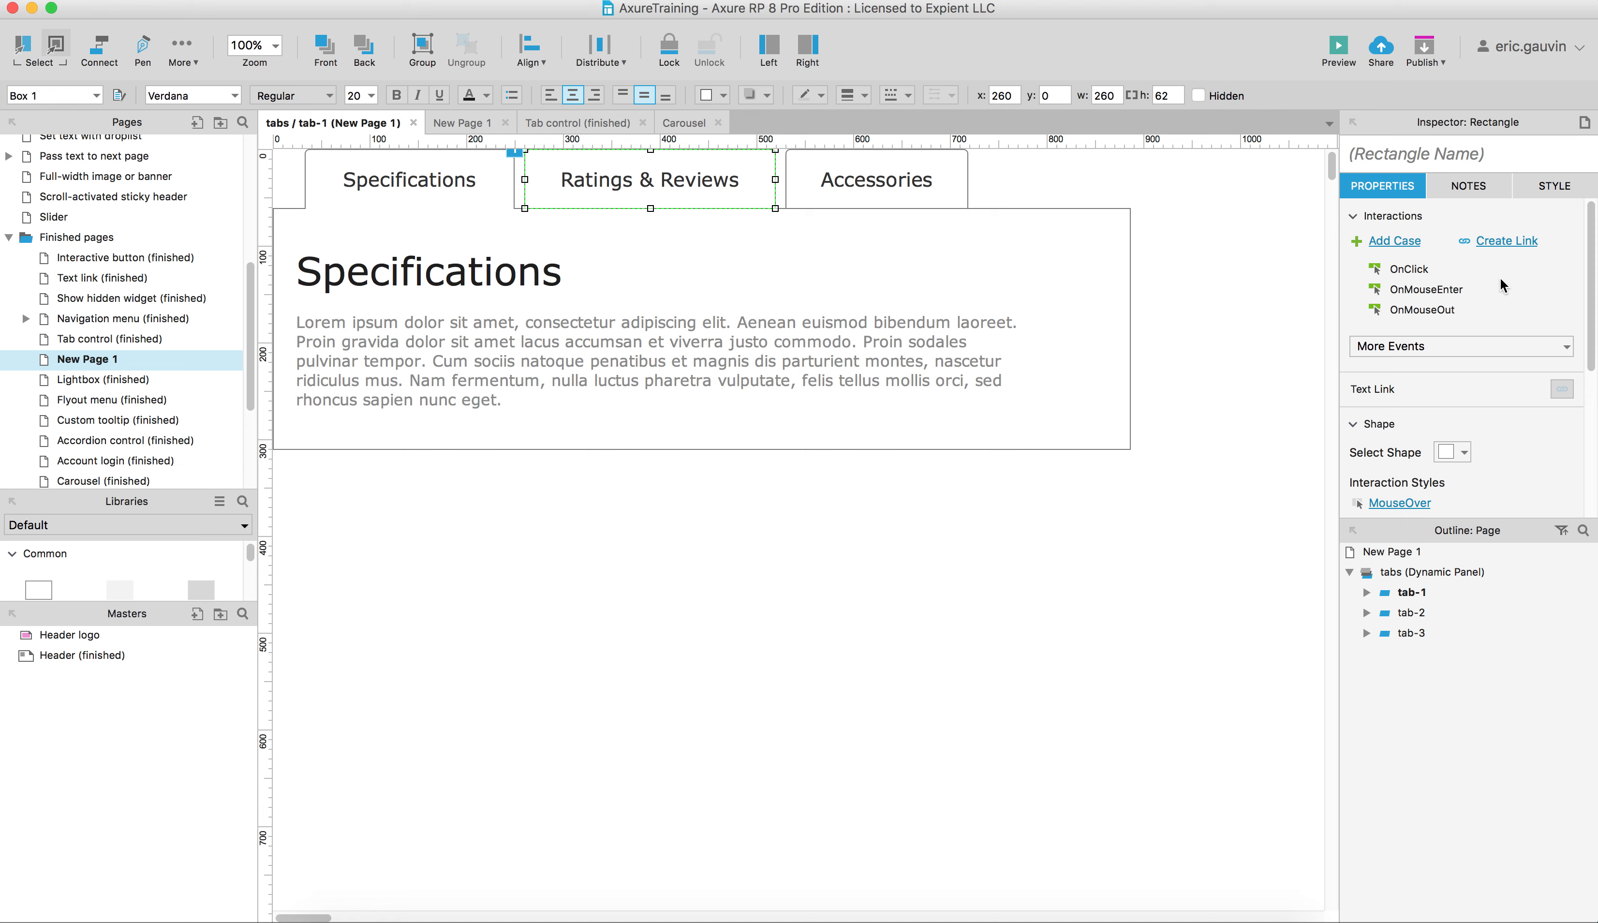
left_click(1410, 270)
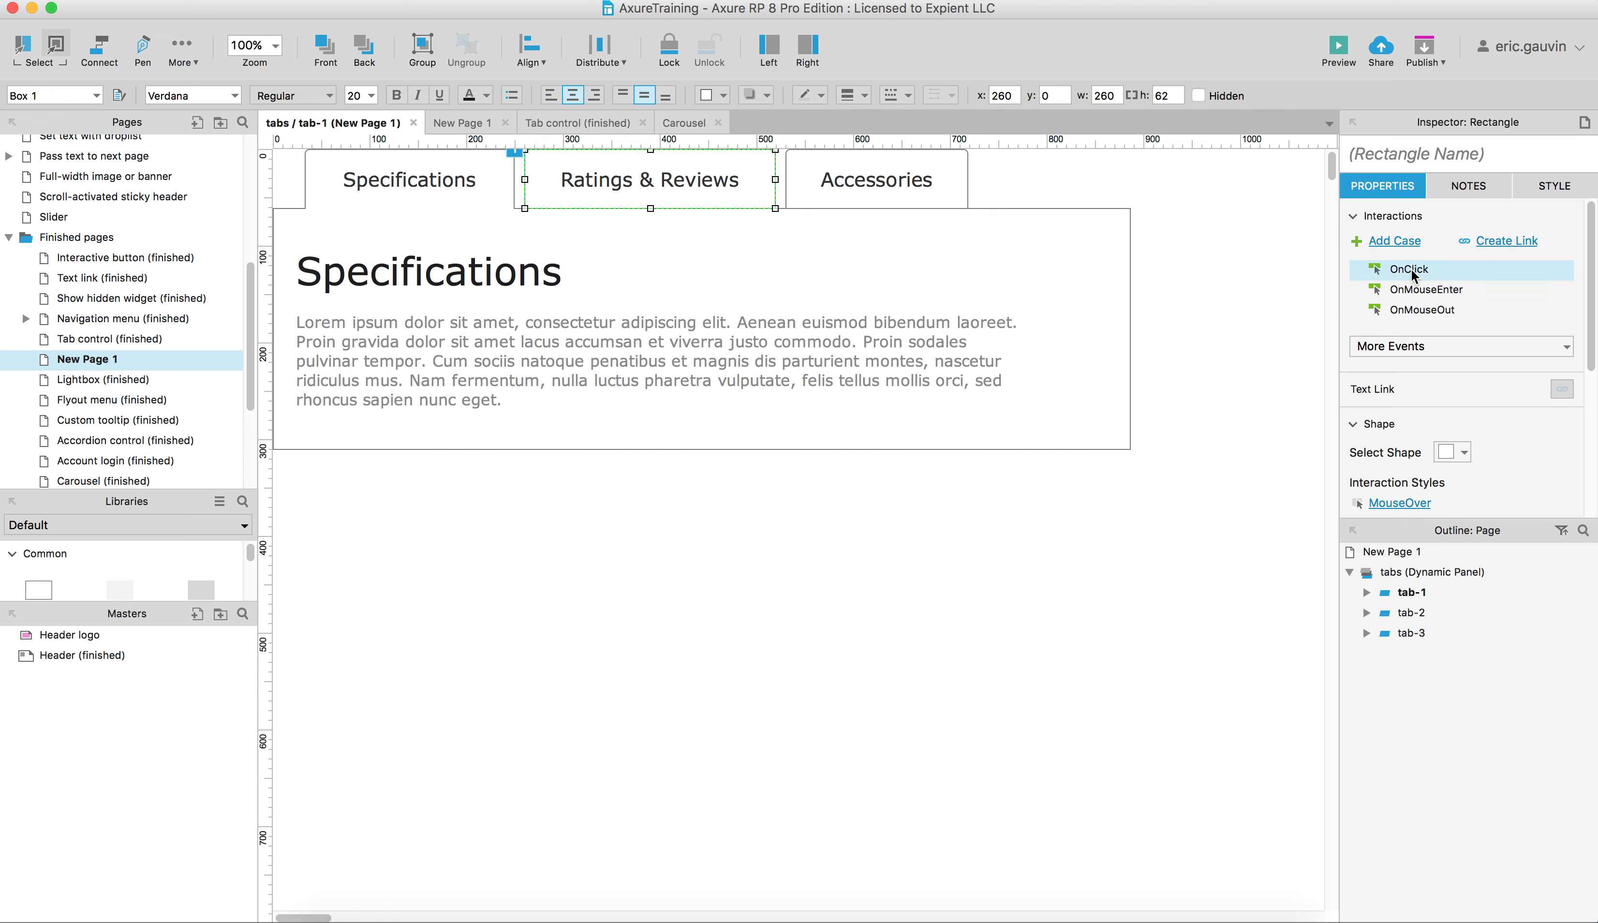
double_click(1411, 268)
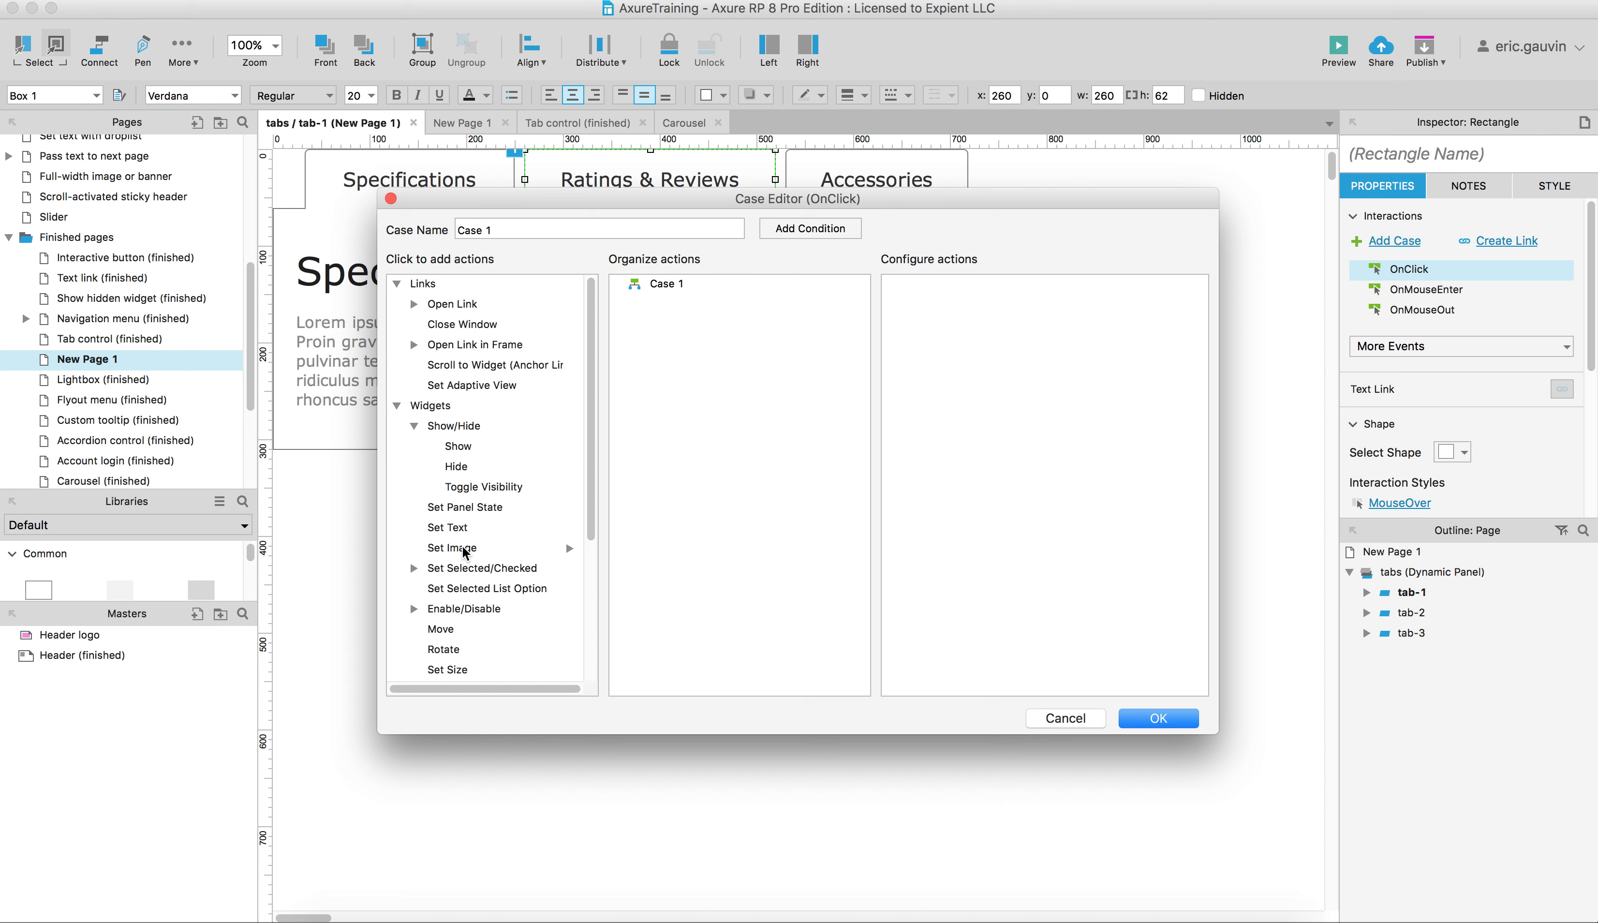
left_click(469, 510)
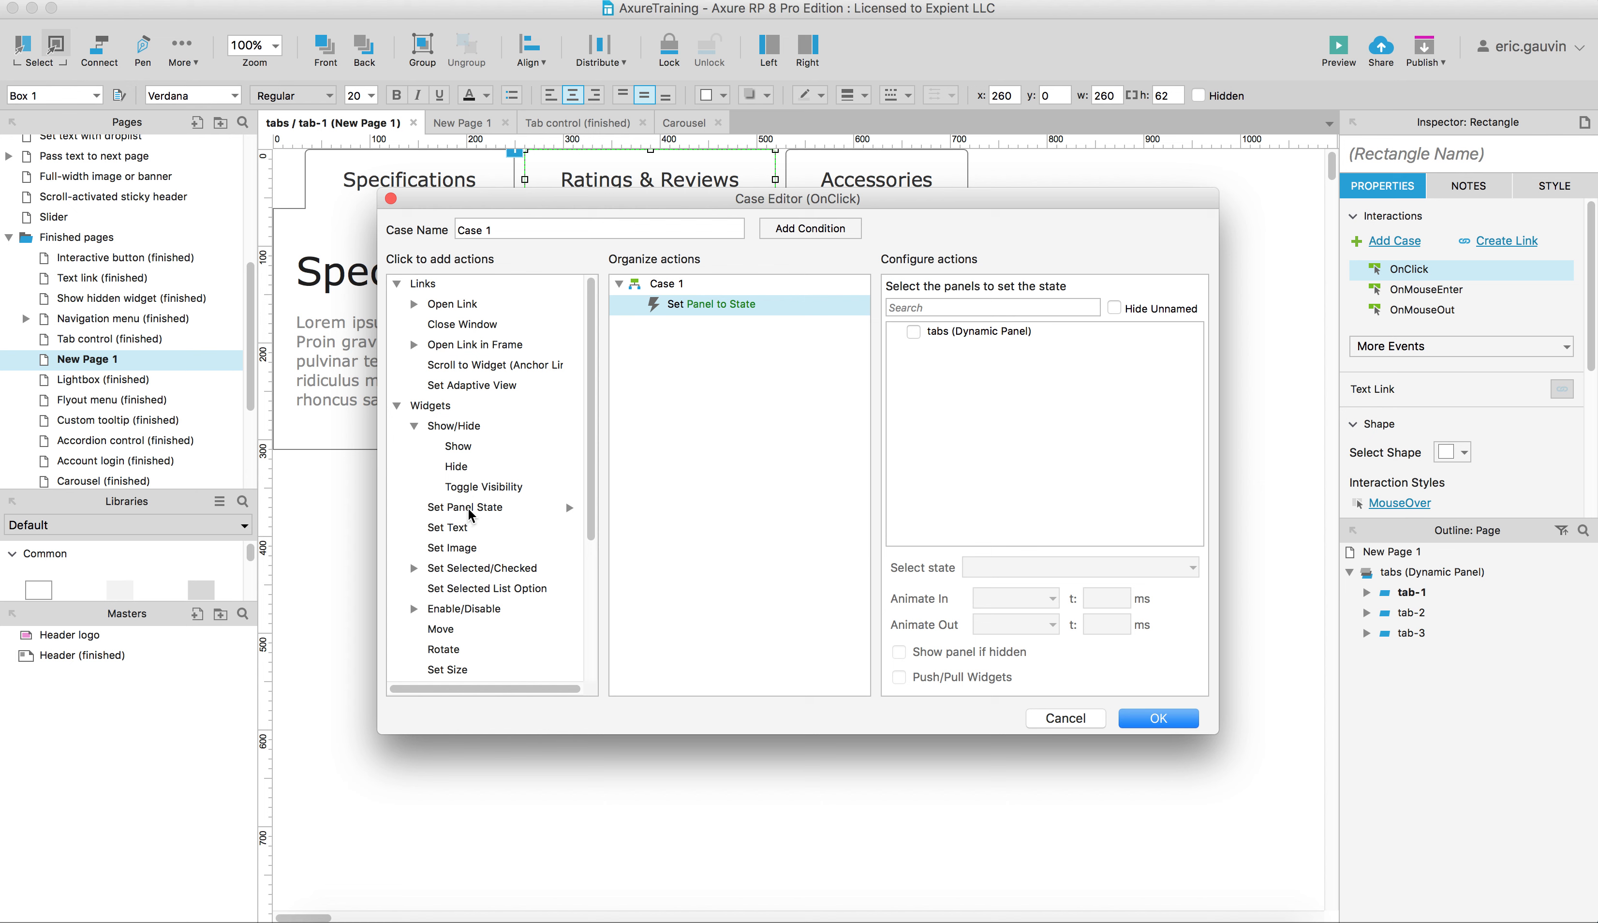
mouse_move(924, 342)
left_click(971, 332)
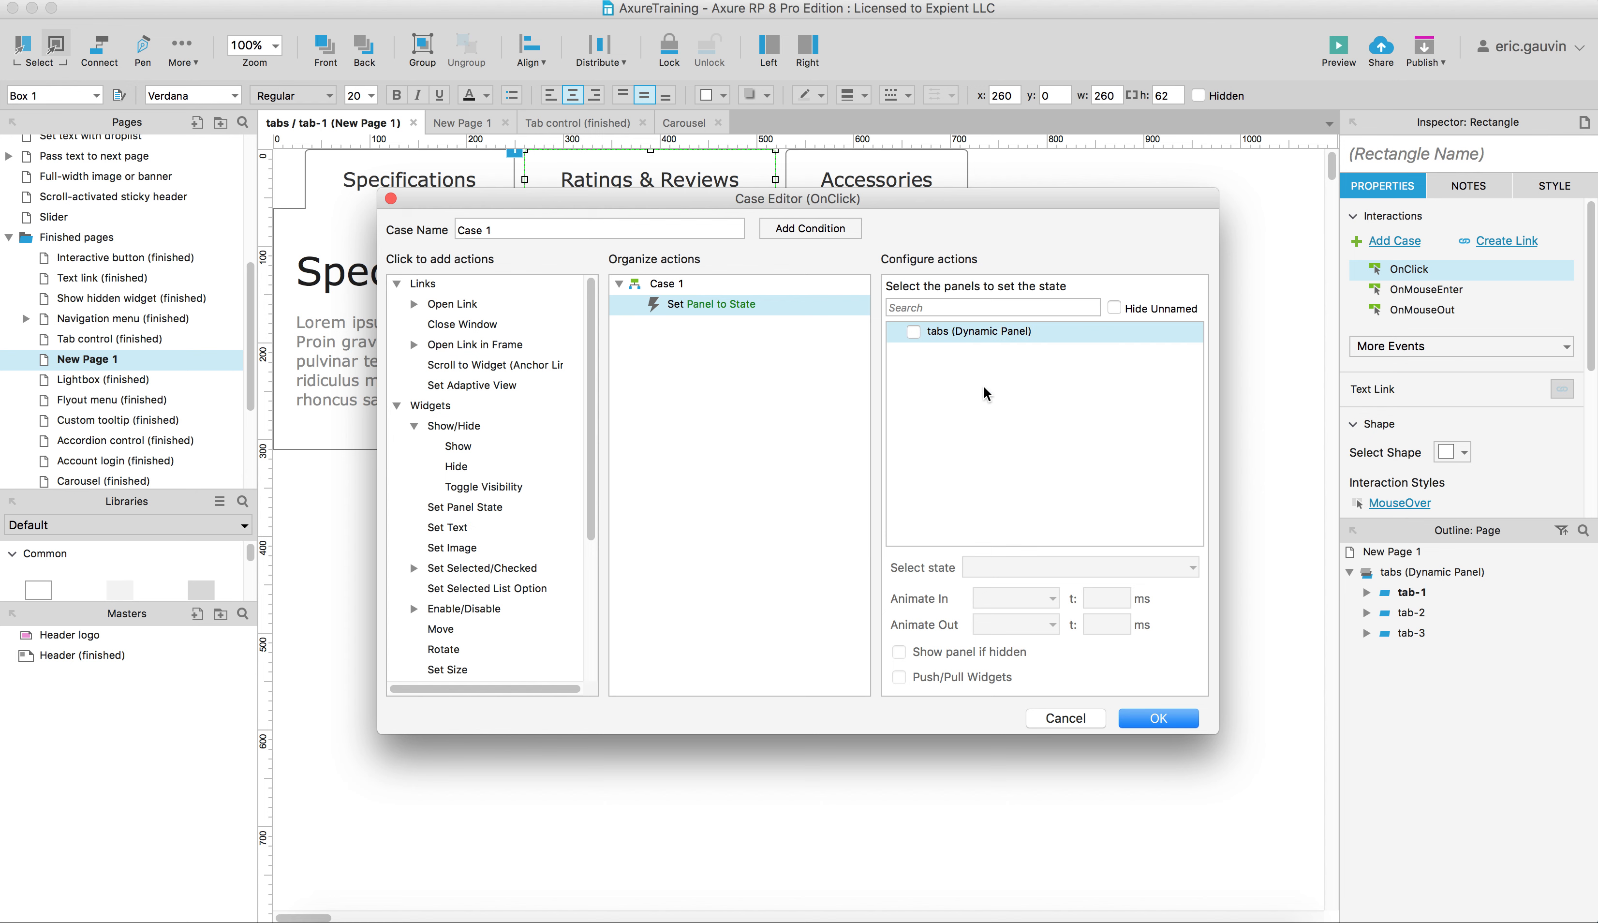
left_click(913, 332)
left_click(1107, 566)
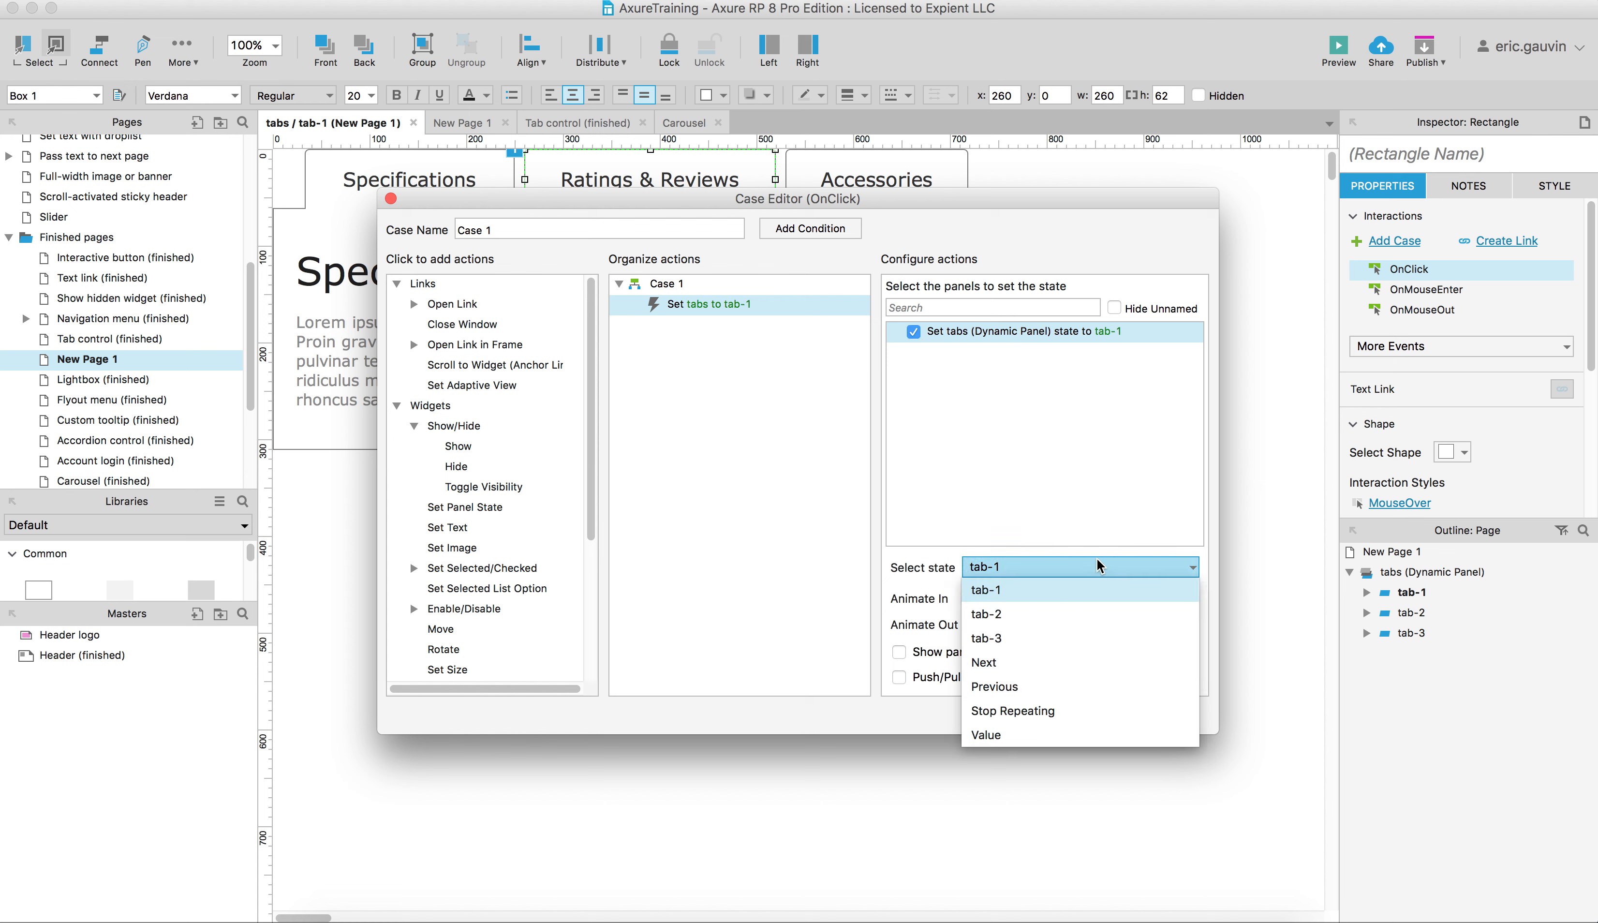
left_click(1039, 611)
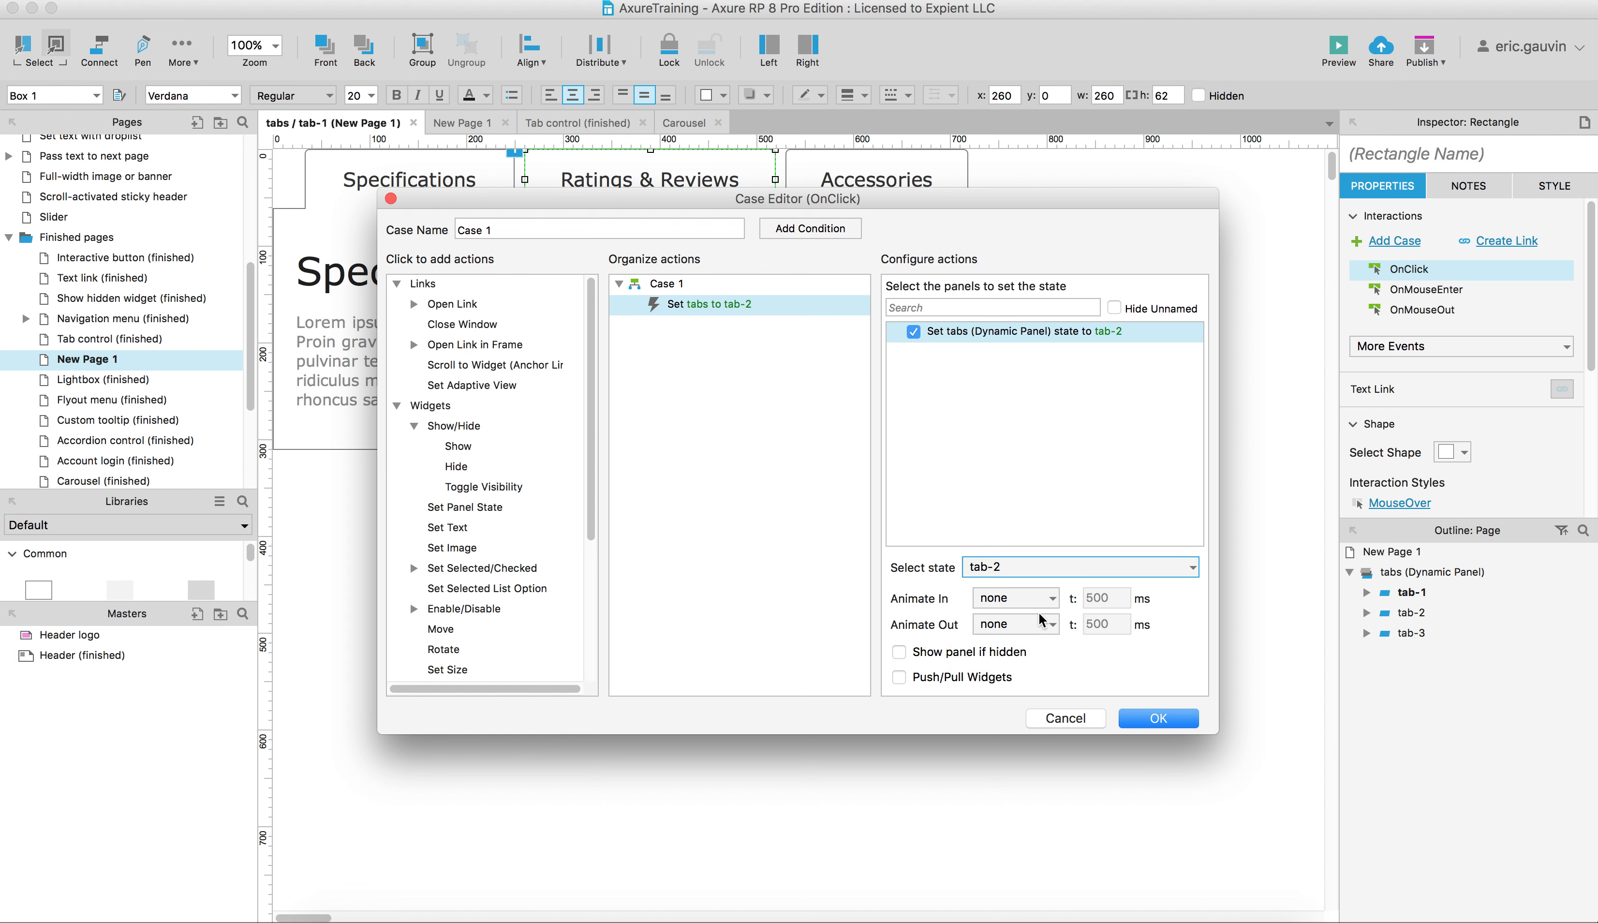
left_click(1152, 716)
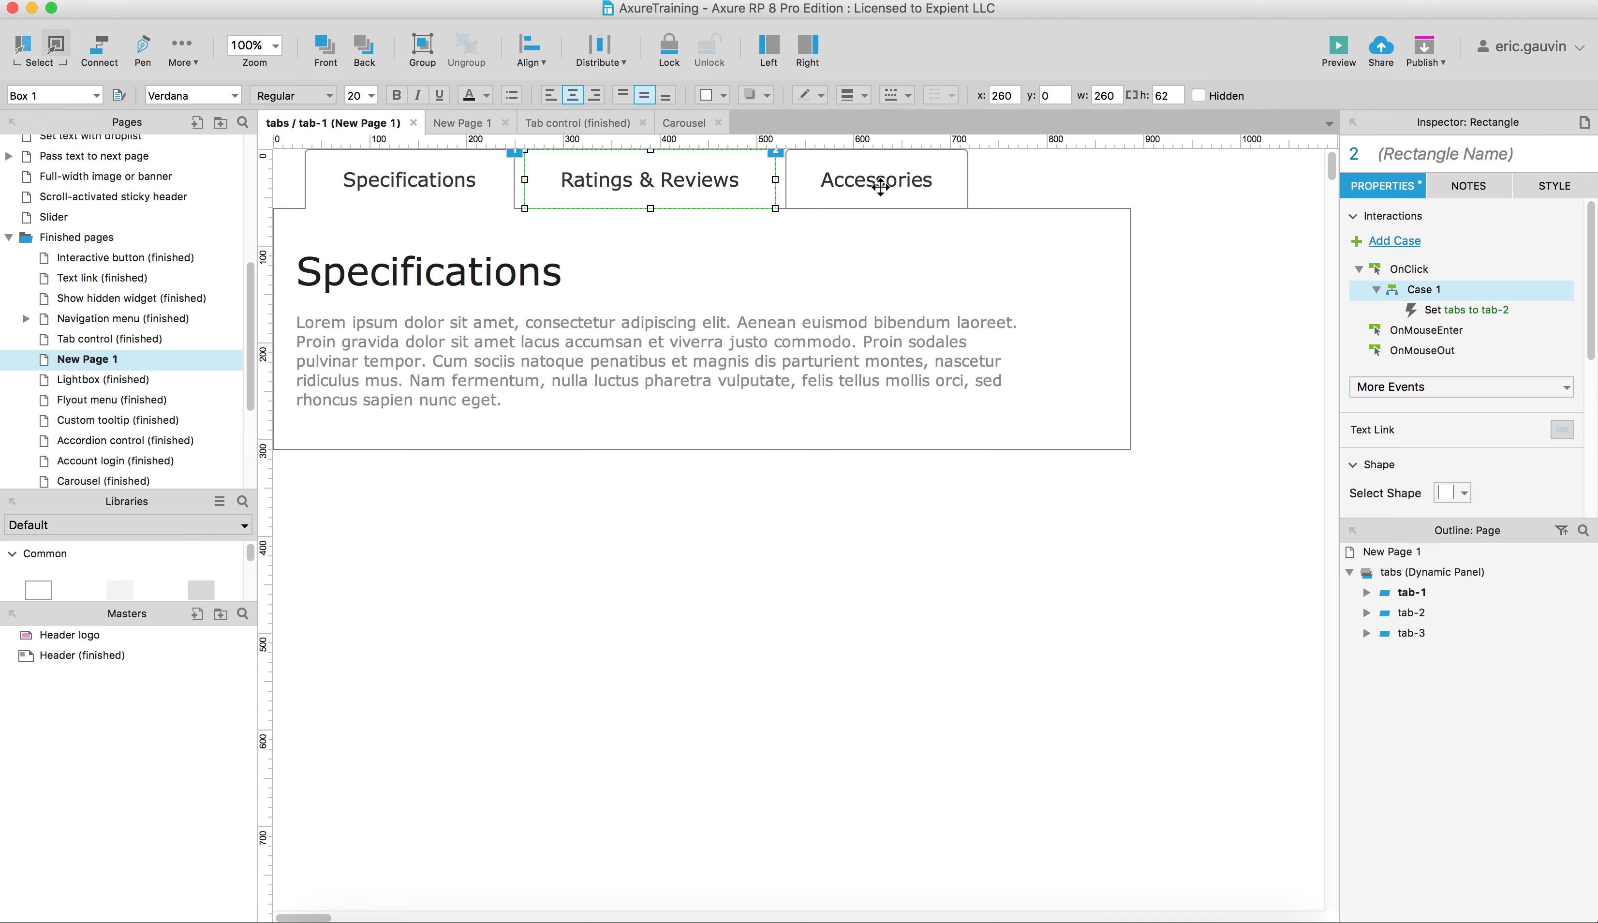
Add an OnClick case to the Accessories tab shape that sets the tabs panel to state tab-3
left_click(880, 186)
left_click(1406, 274)
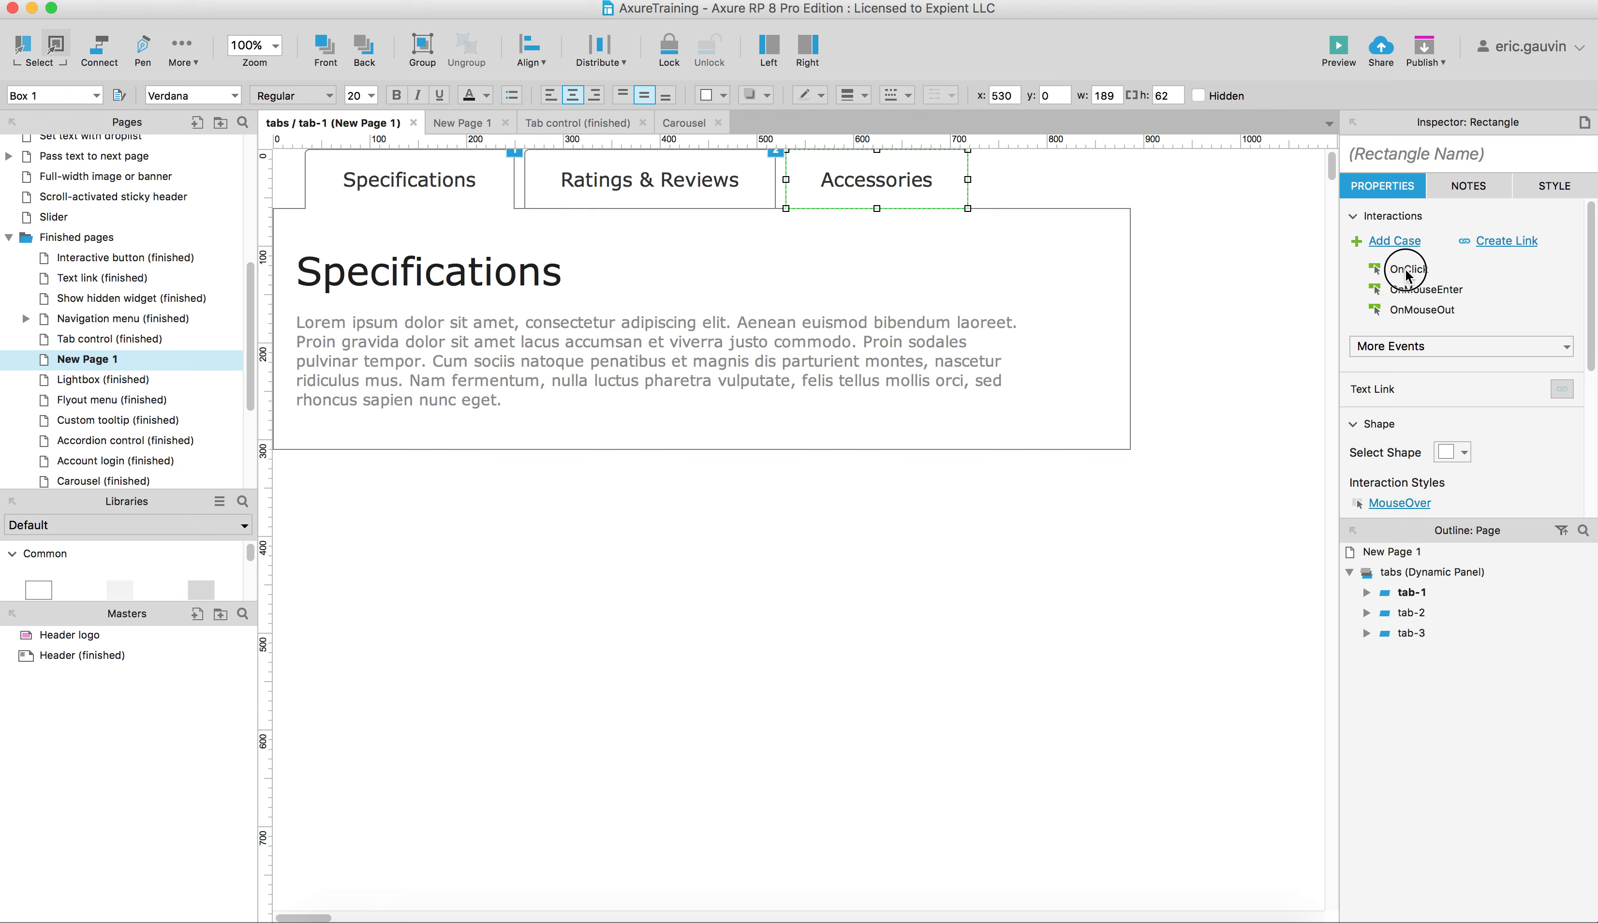
double_click(1405, 271)
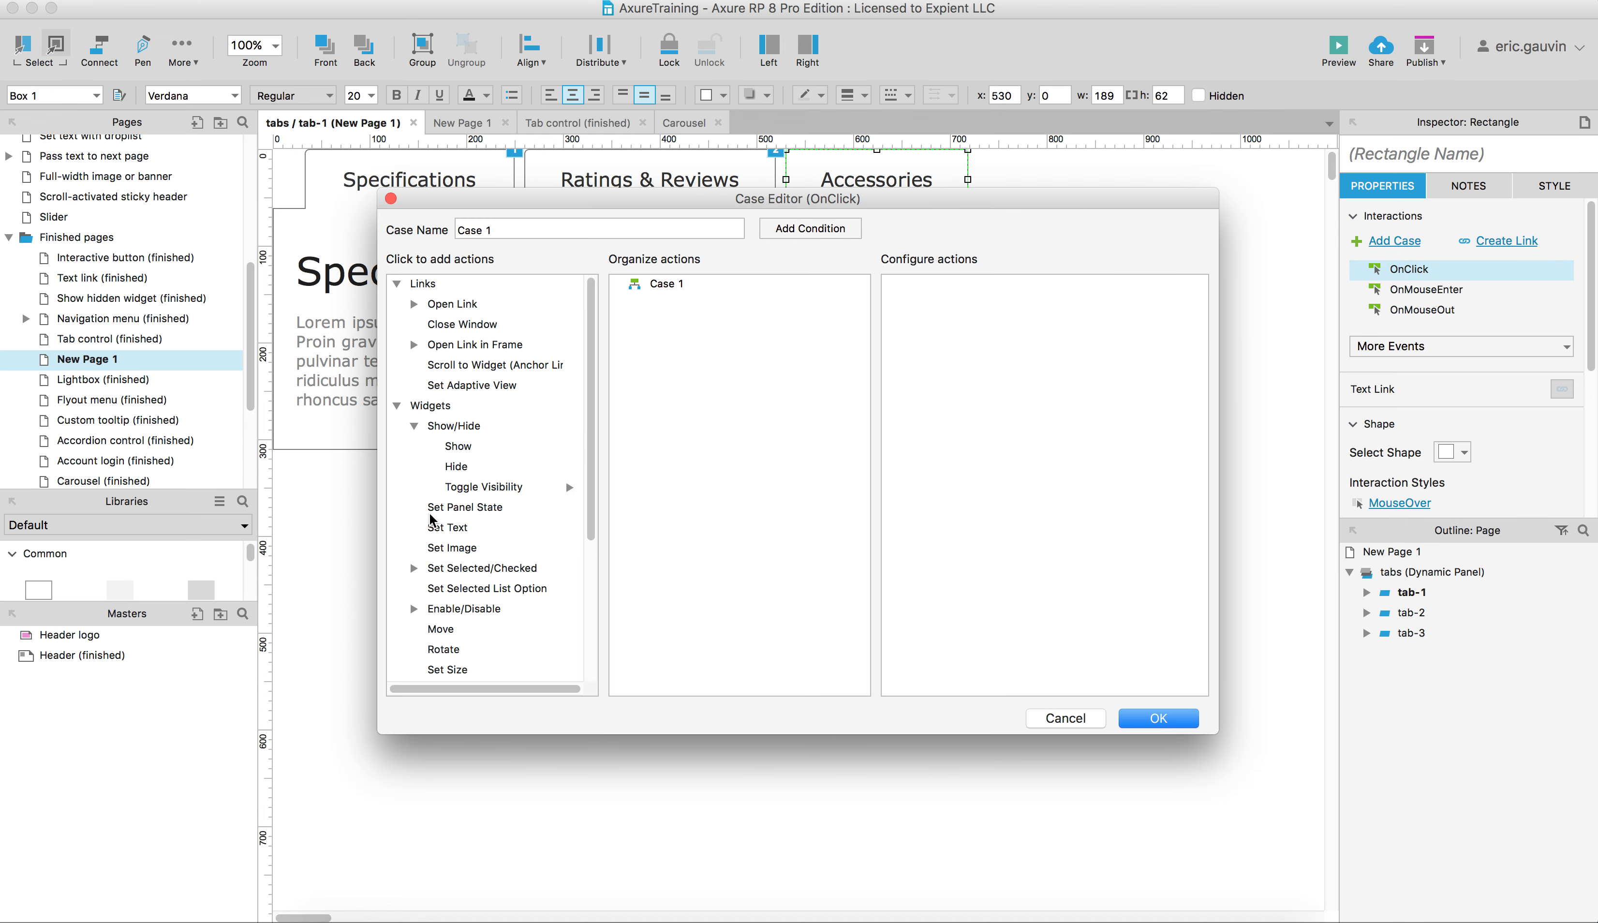
left_click(460, 508)
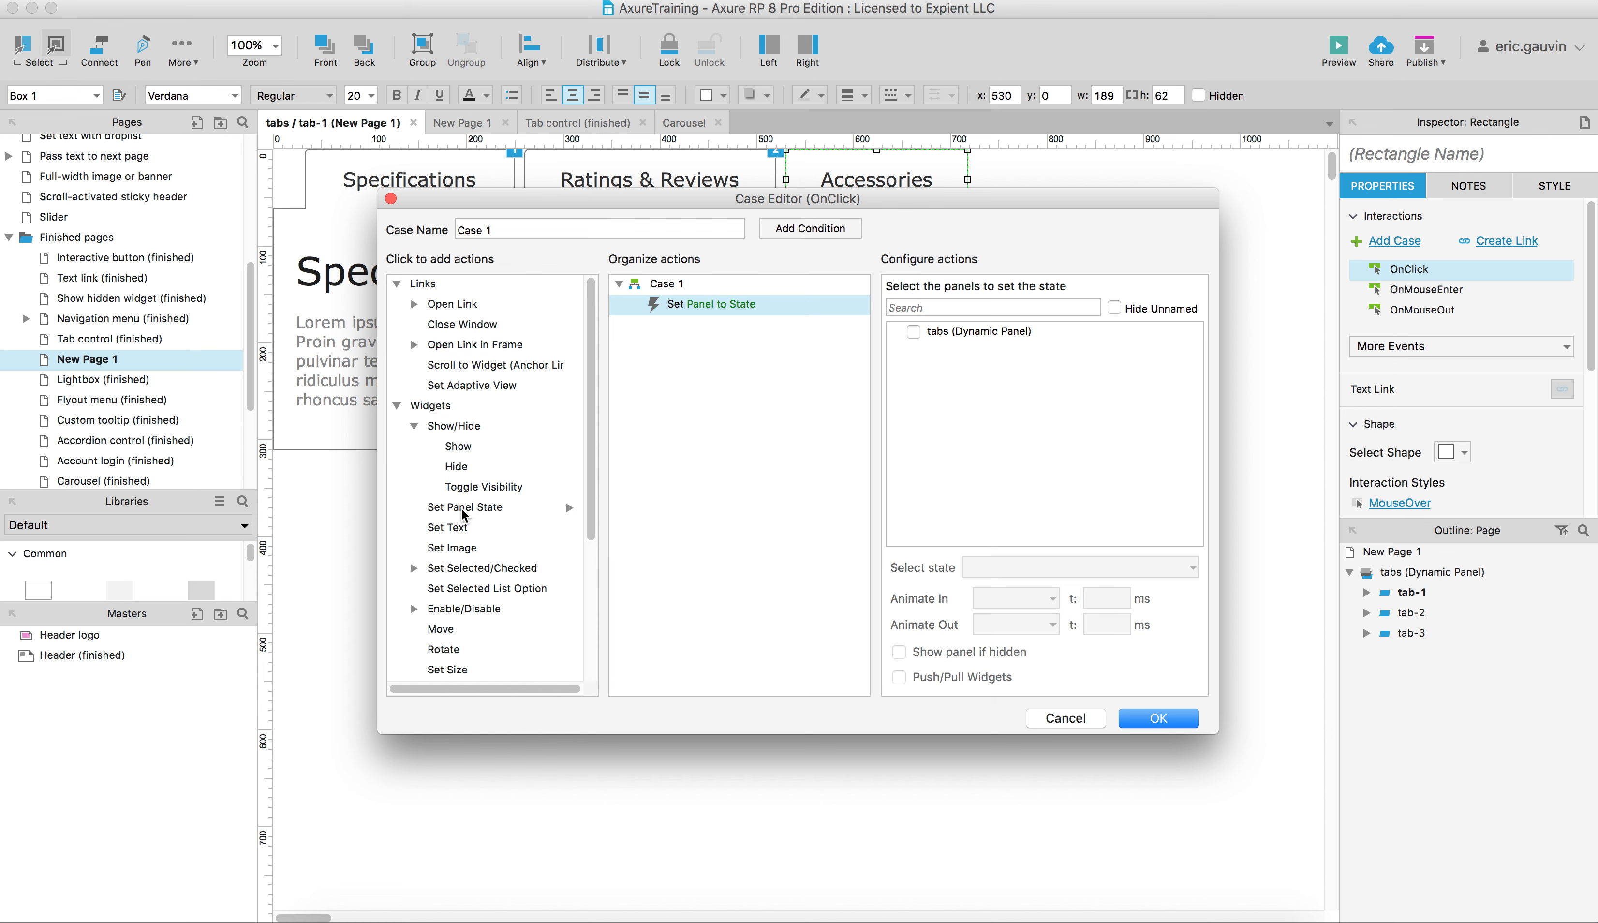
left_click(914, 331)
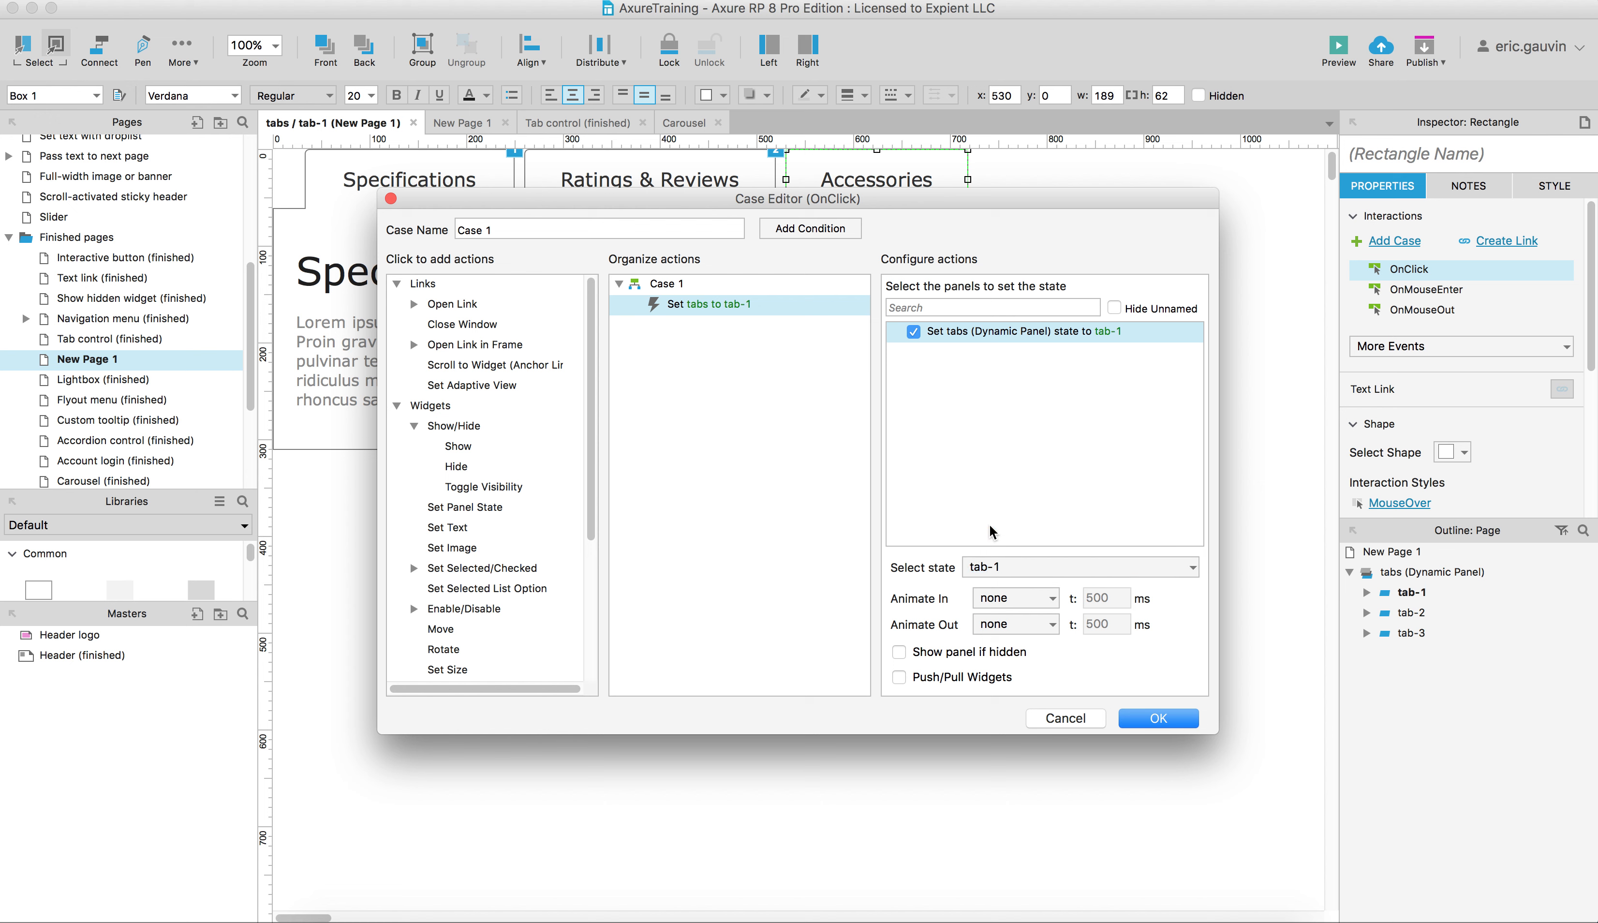
mouse_move(940, 336)
left_click(1078, 572)
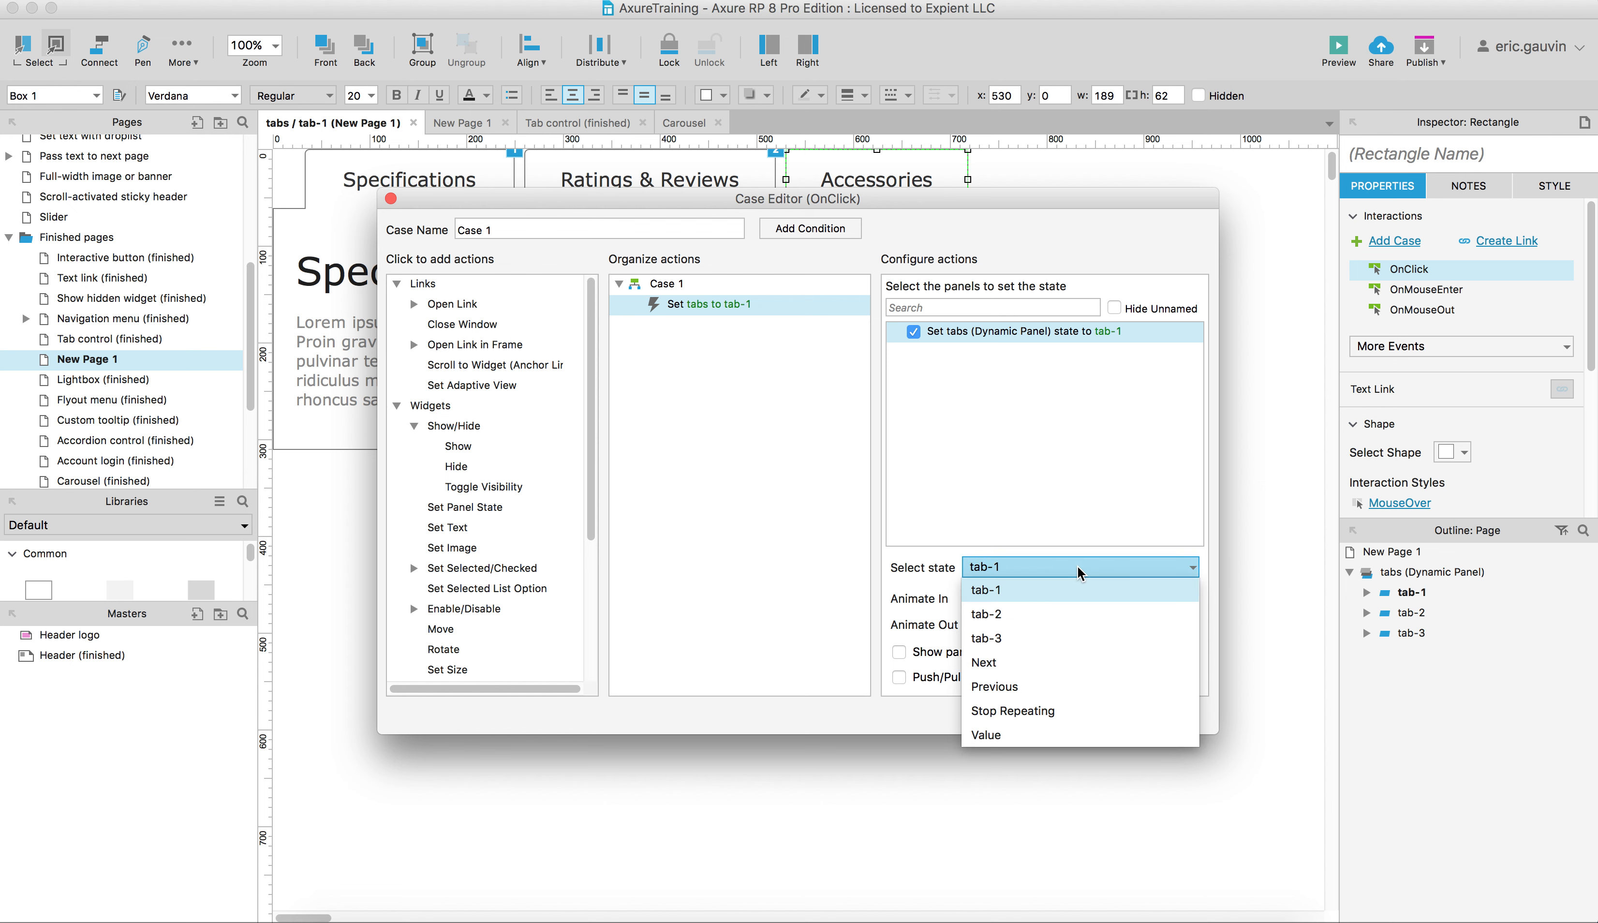
left_click(1026, 647)
left_click(1176, 724)
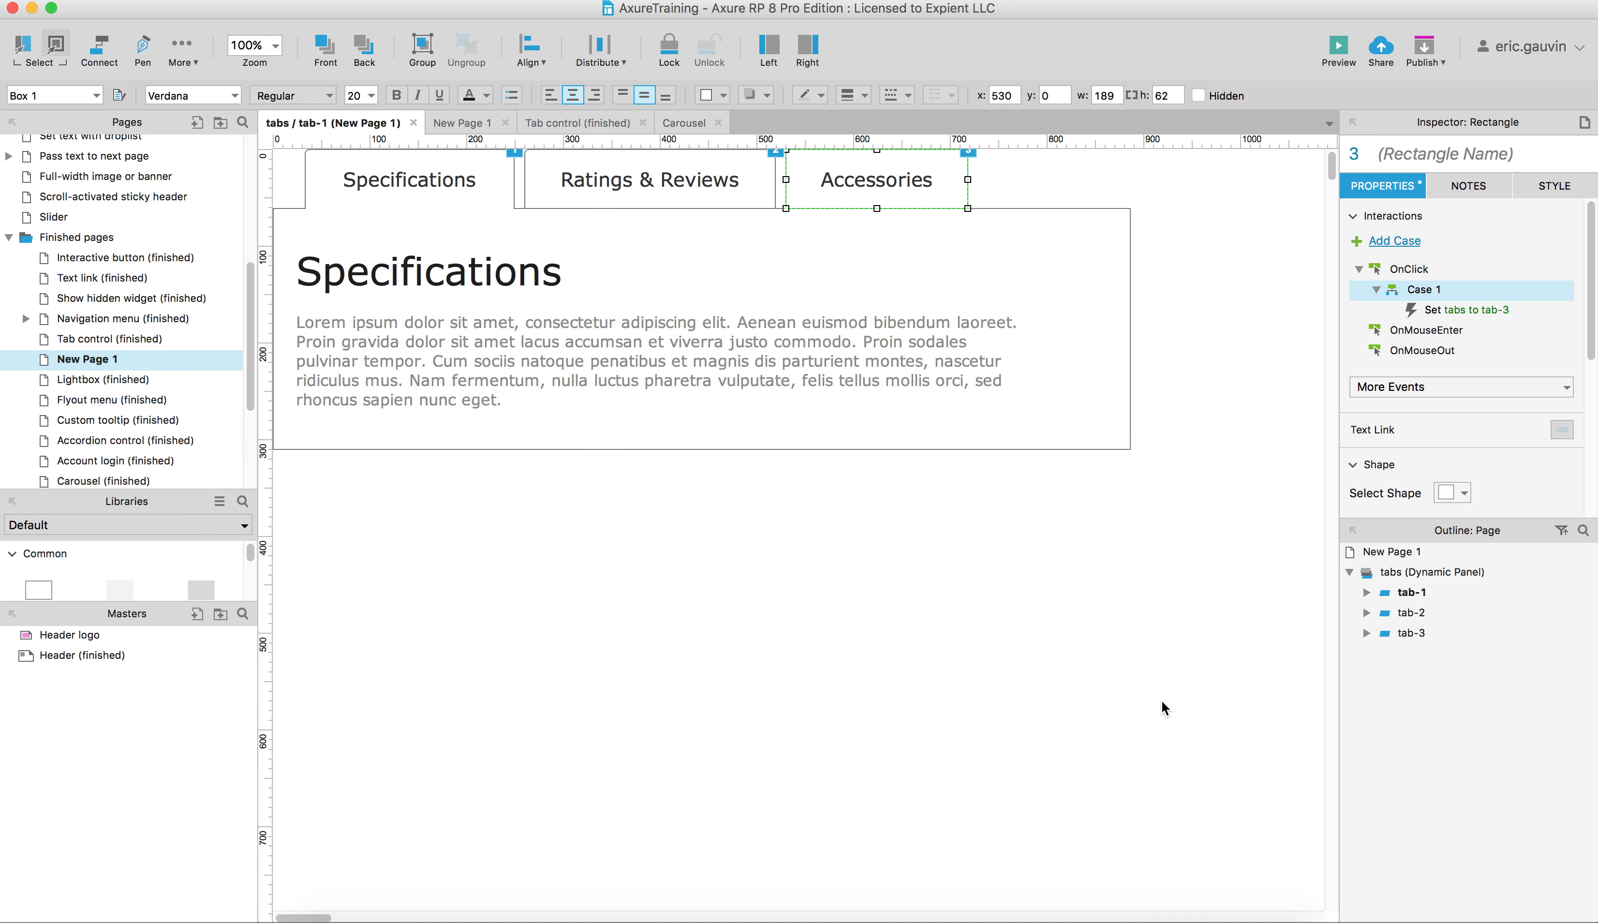
left_click(1162, 697)
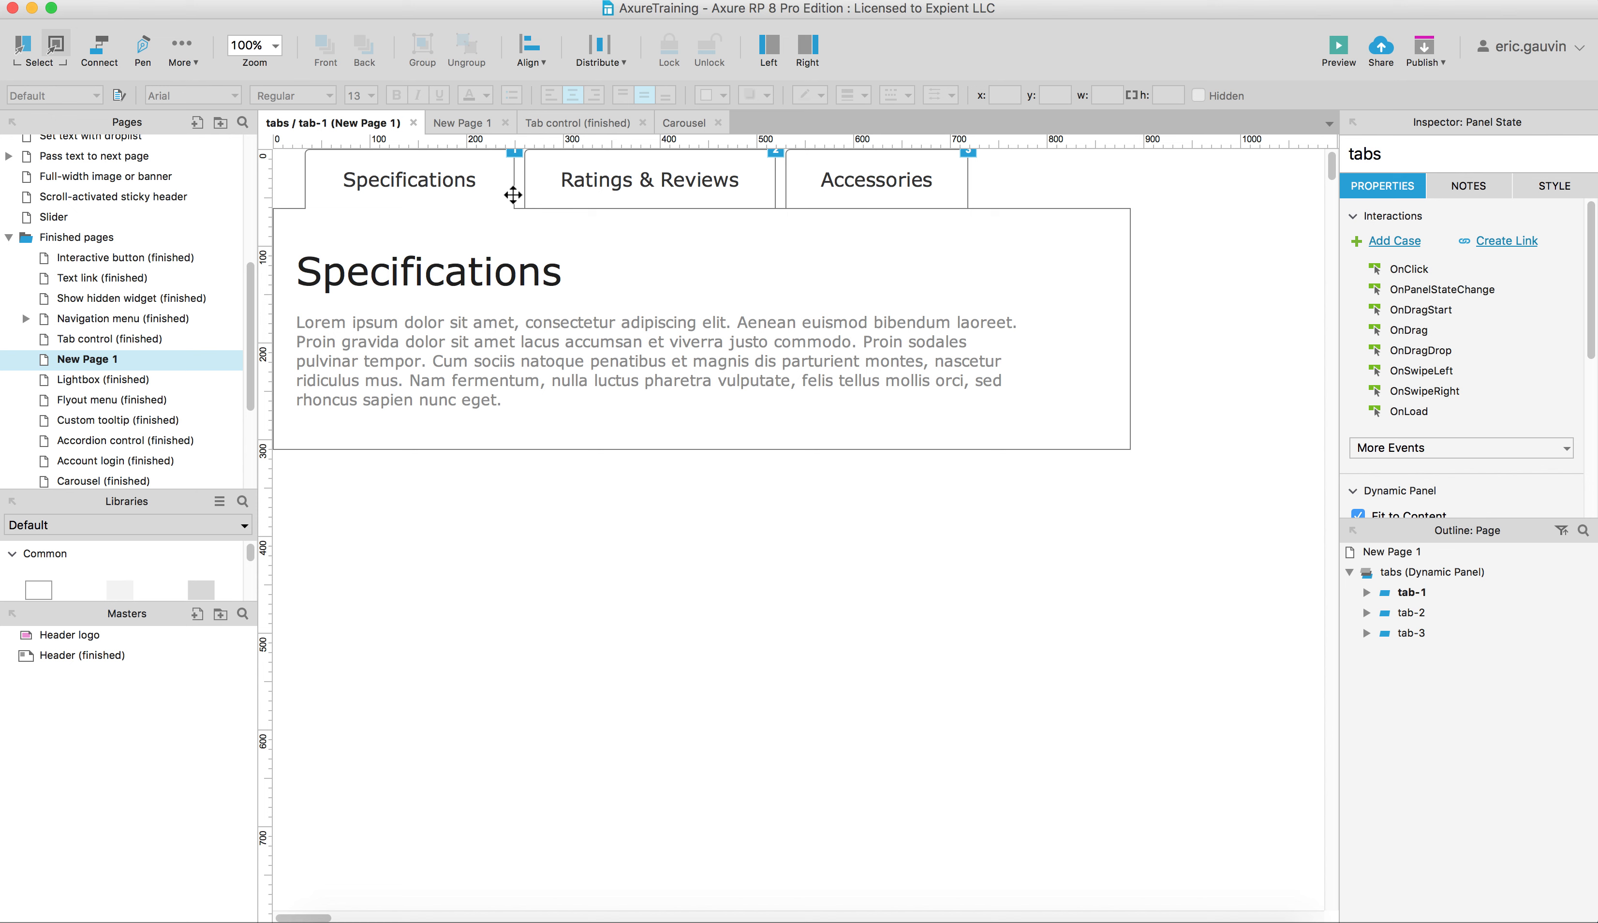
Review the OnClick cases of the Specifications, Ratings & Reviews and Accessories tab shapes in turn
left_click(422, 178)
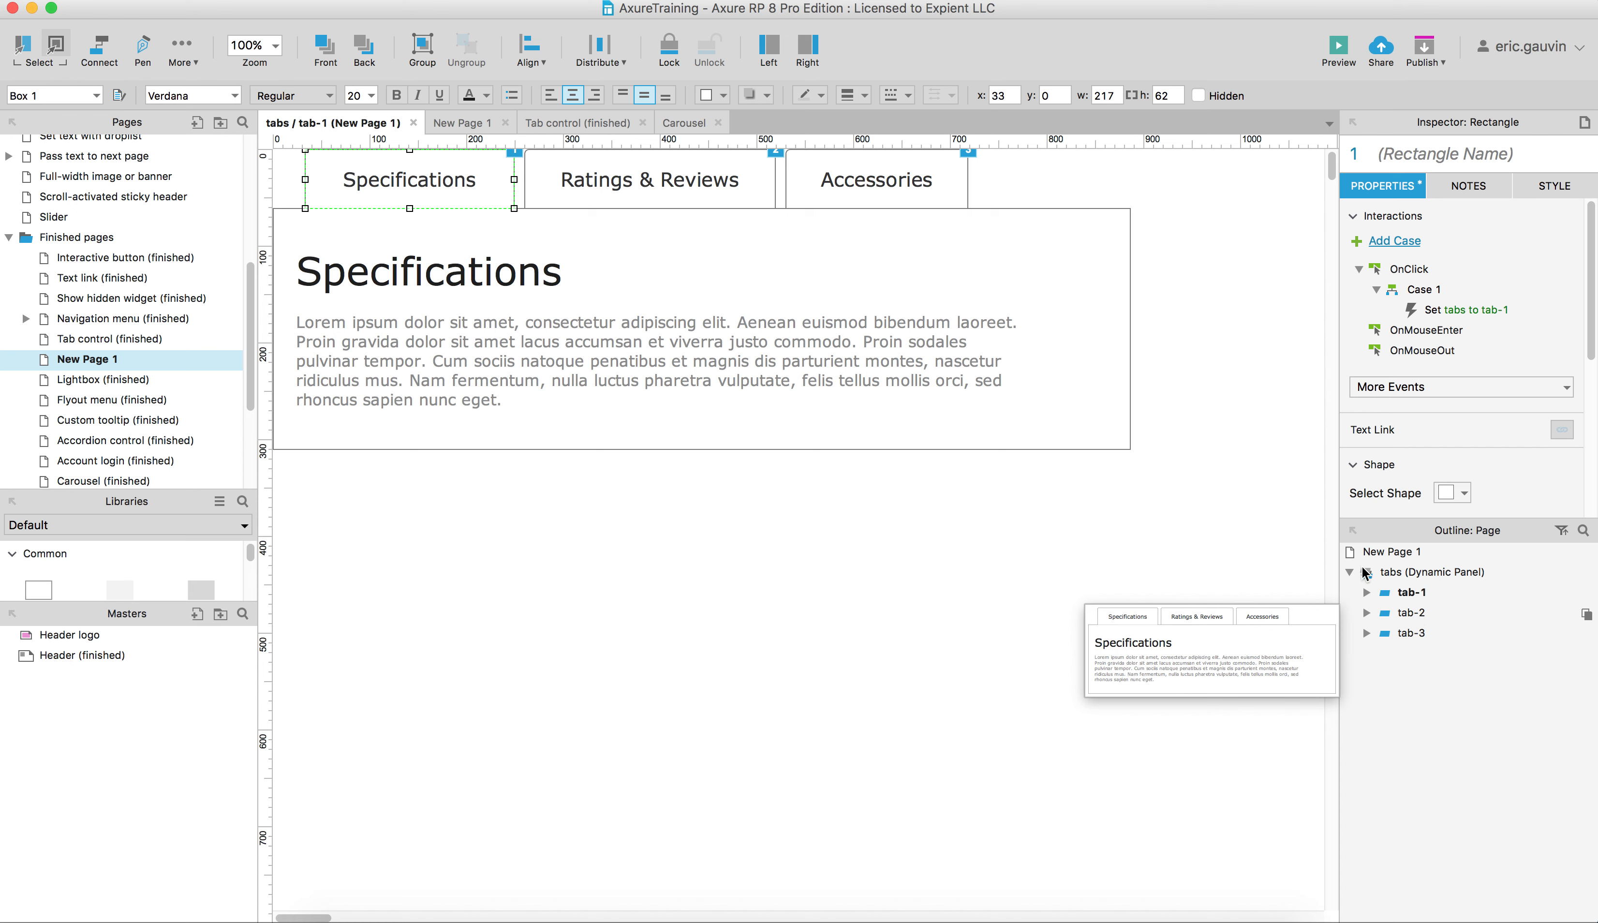
left_click(673, 190)
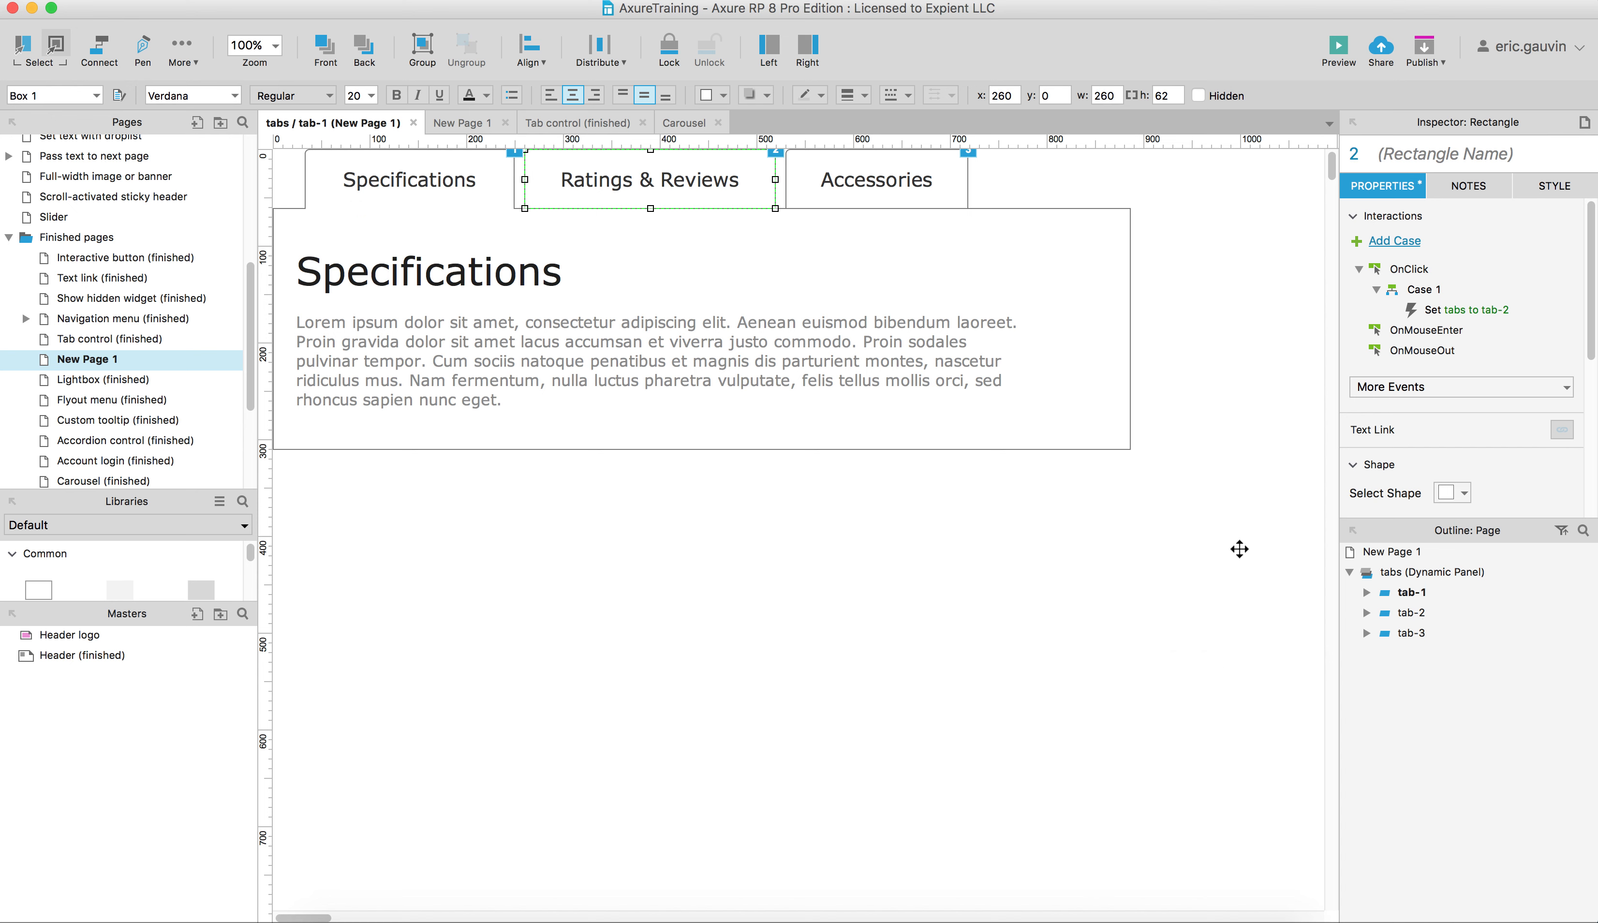
left_click(888, 187)
left_click(967, 584)
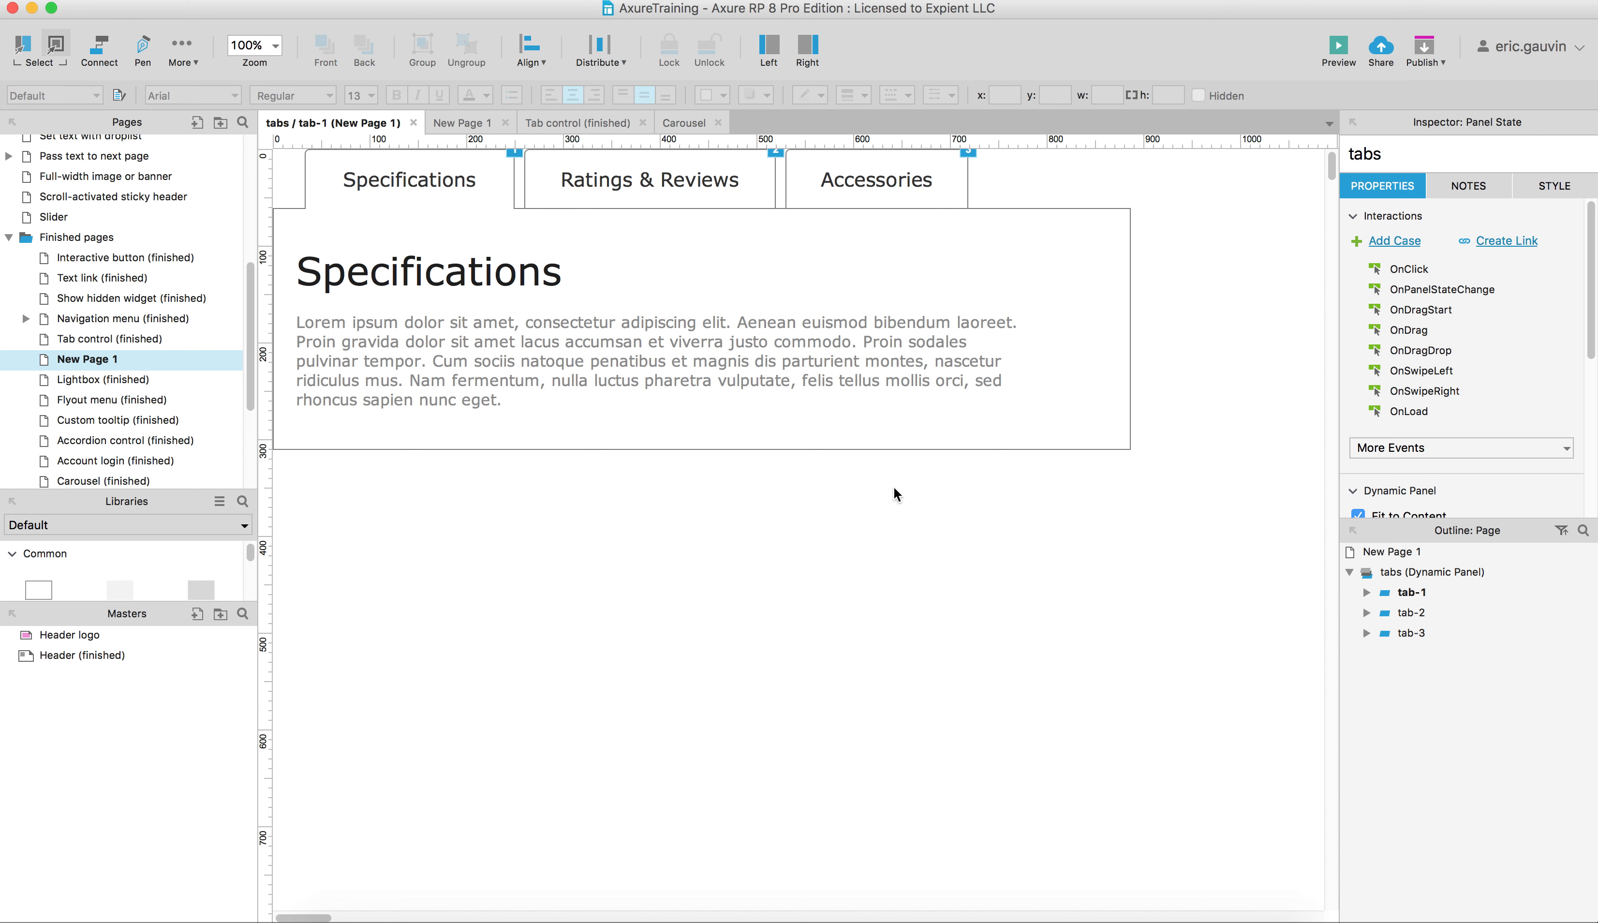
Delete the OnClick cases from the Accessories and Ratings & Reviews tab shapes
left_click(874, 180)
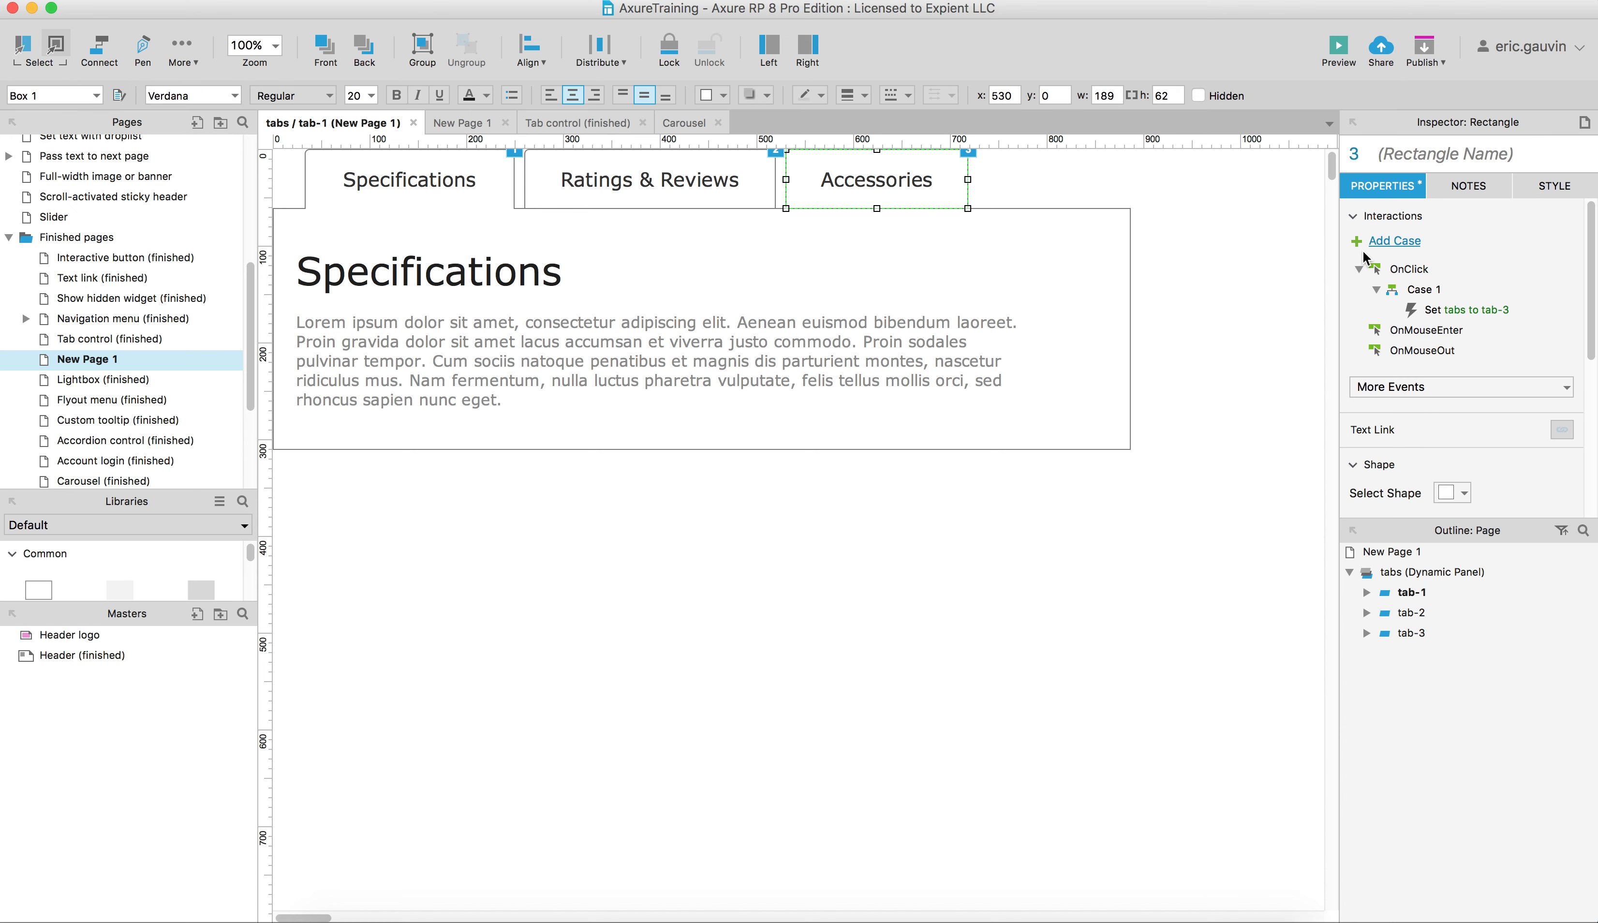
left_click(1404, 273)
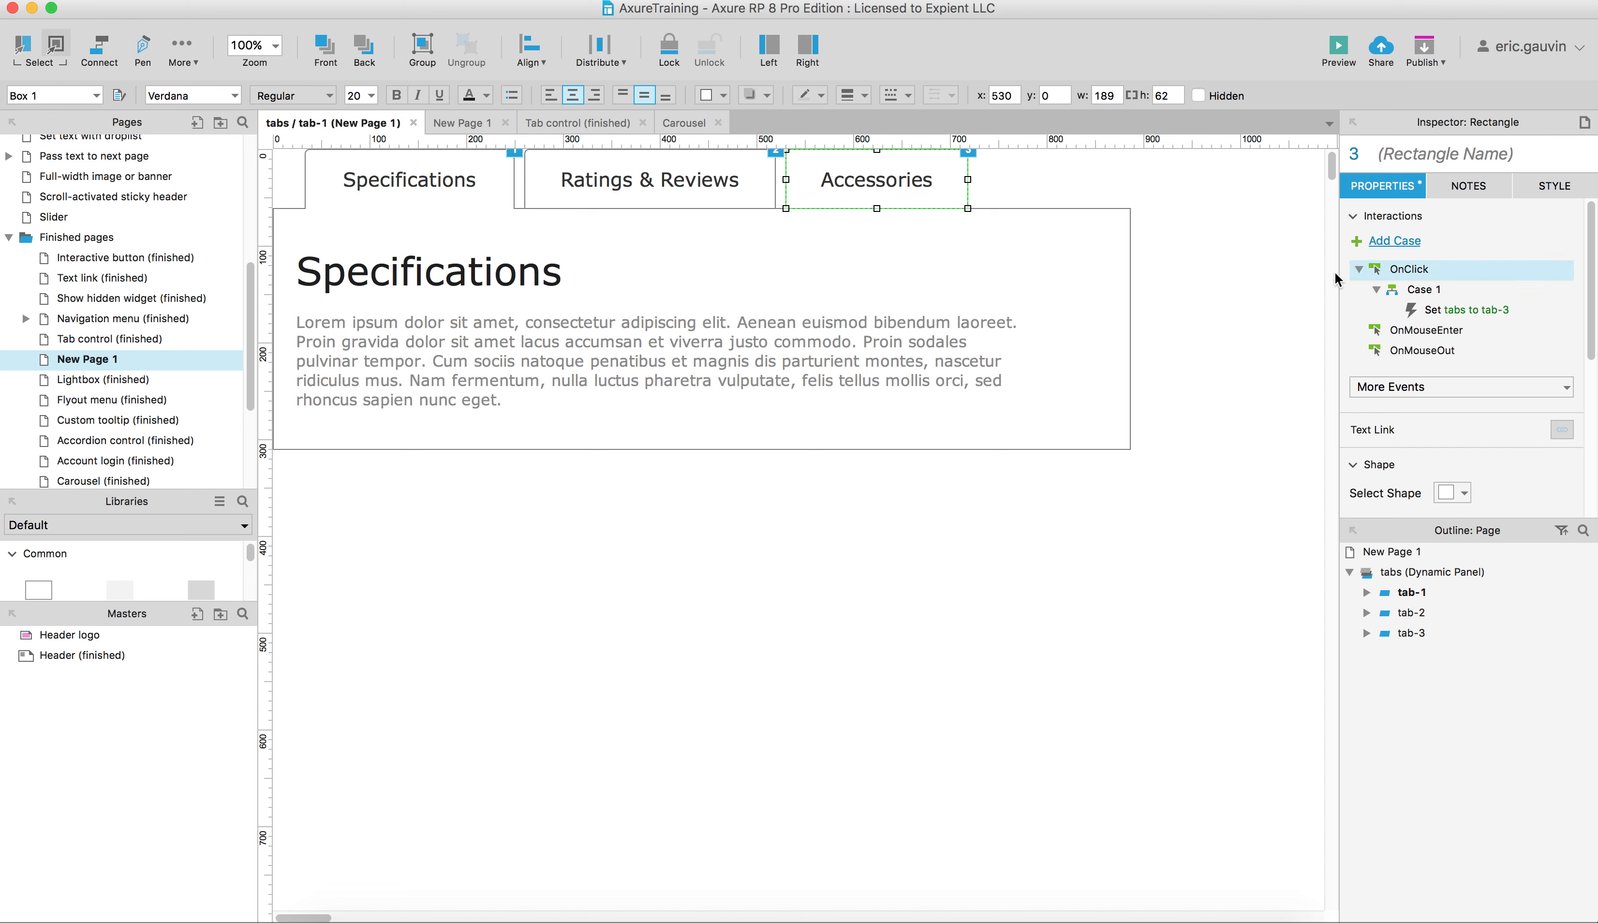
left_click(724, 181)
left_click(1400, 272)
Delete the OnClick case from the Specifications tab shape in state tab-1
left_click(481, 180)
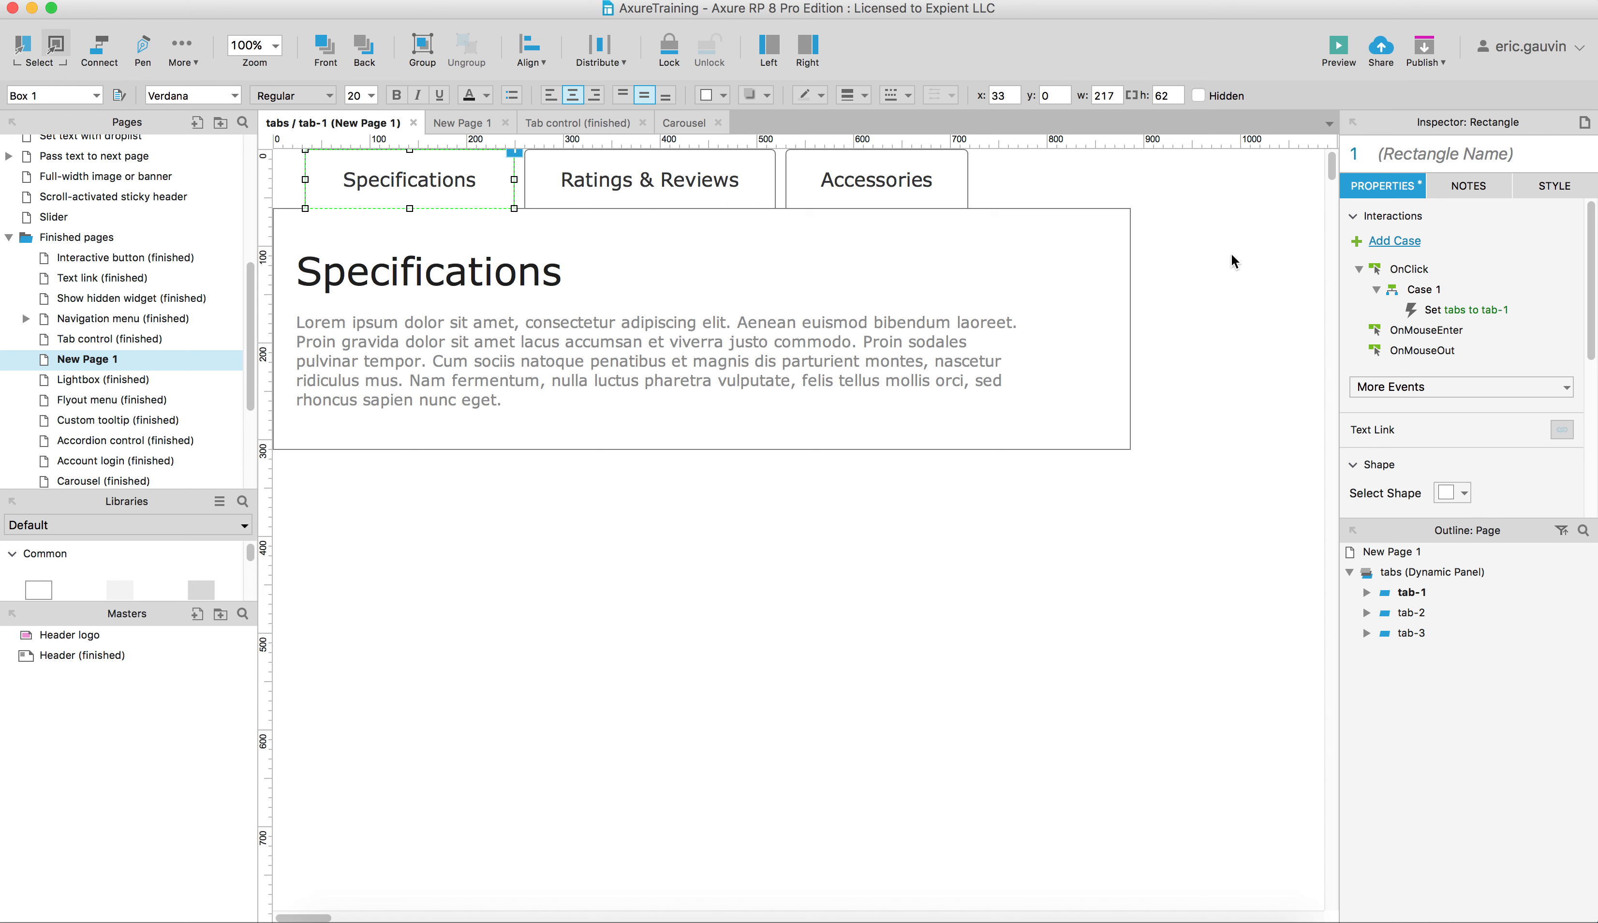
left_click(1394, 267)
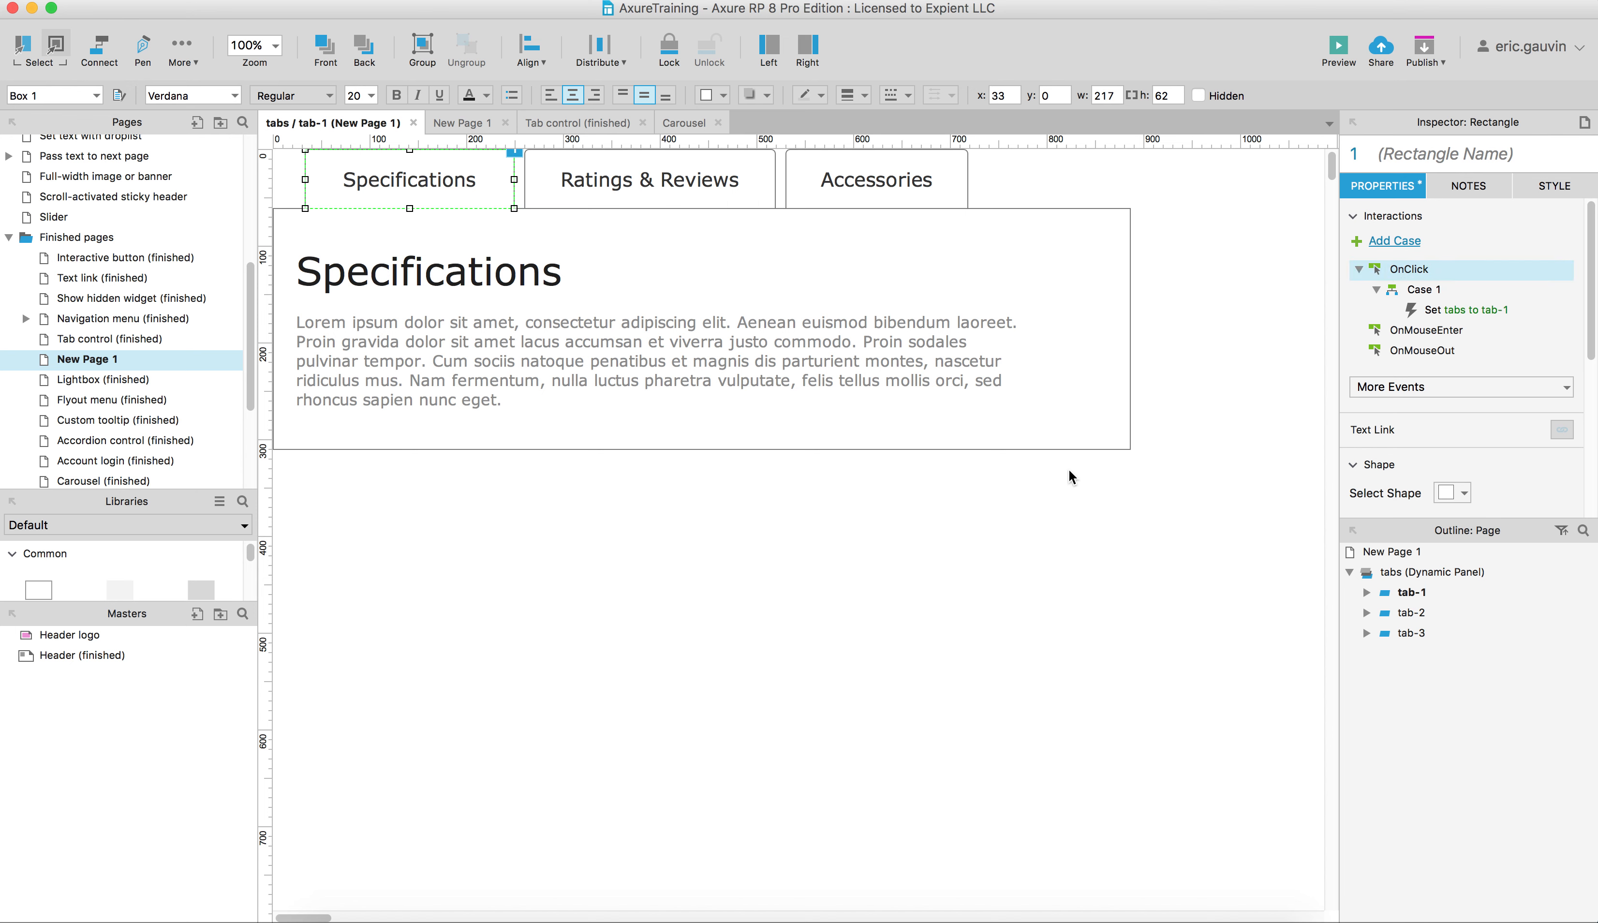
key("Delete")
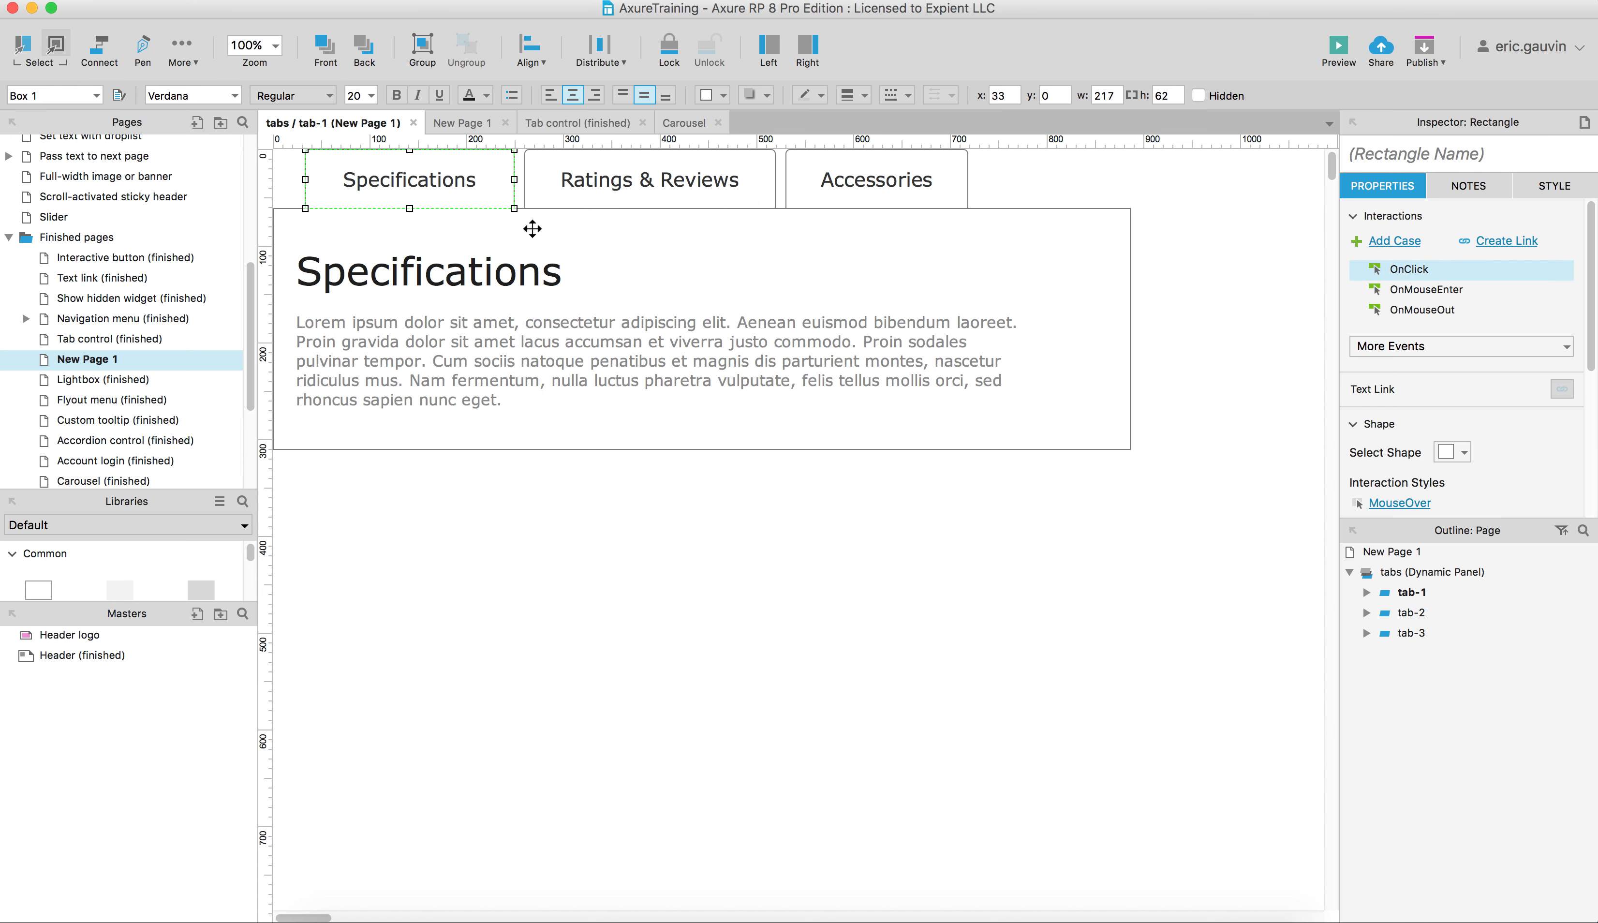
Add an OnClick case to the Specifications tab shape that sets the tabs panel to state tab-1
double_click(1403, 272)
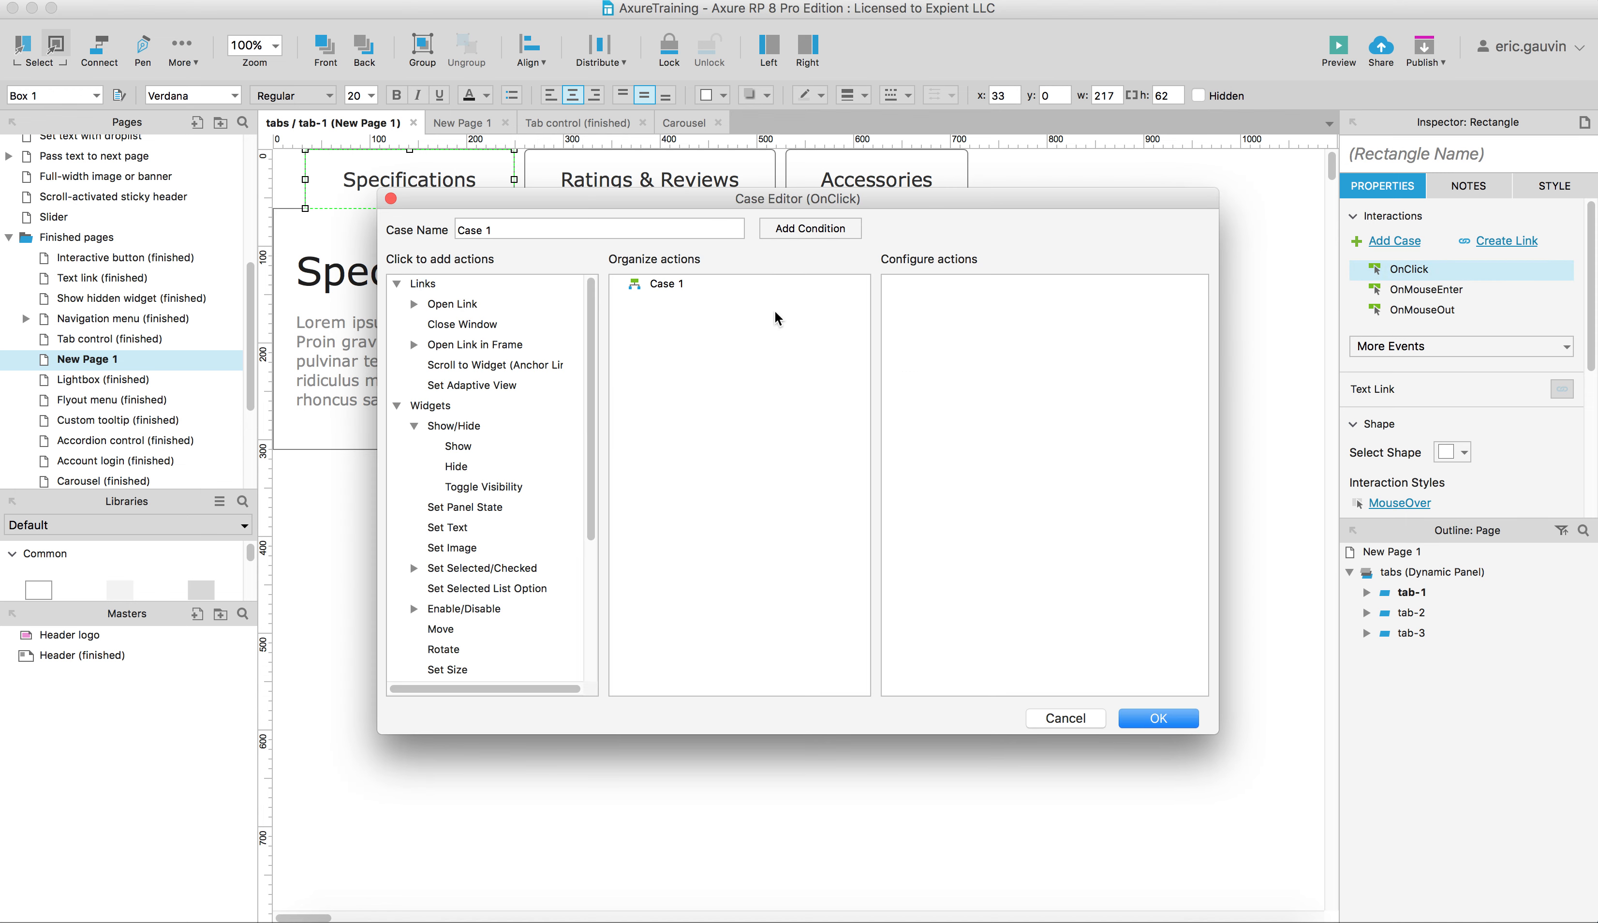
left_click(492, 508)
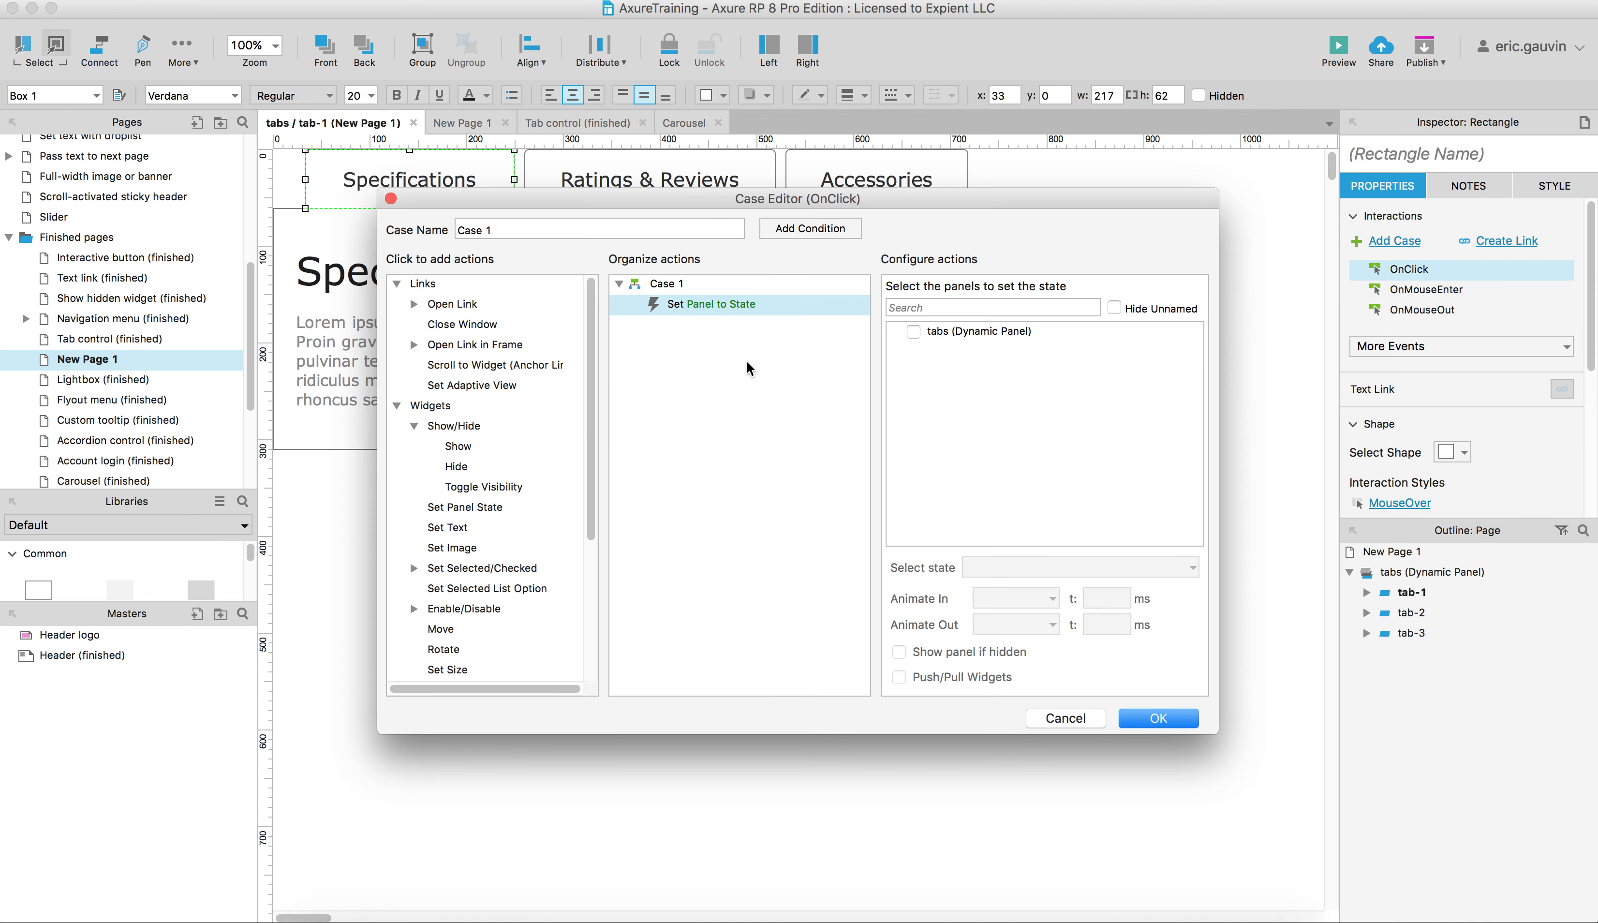
left_click(913, 331)
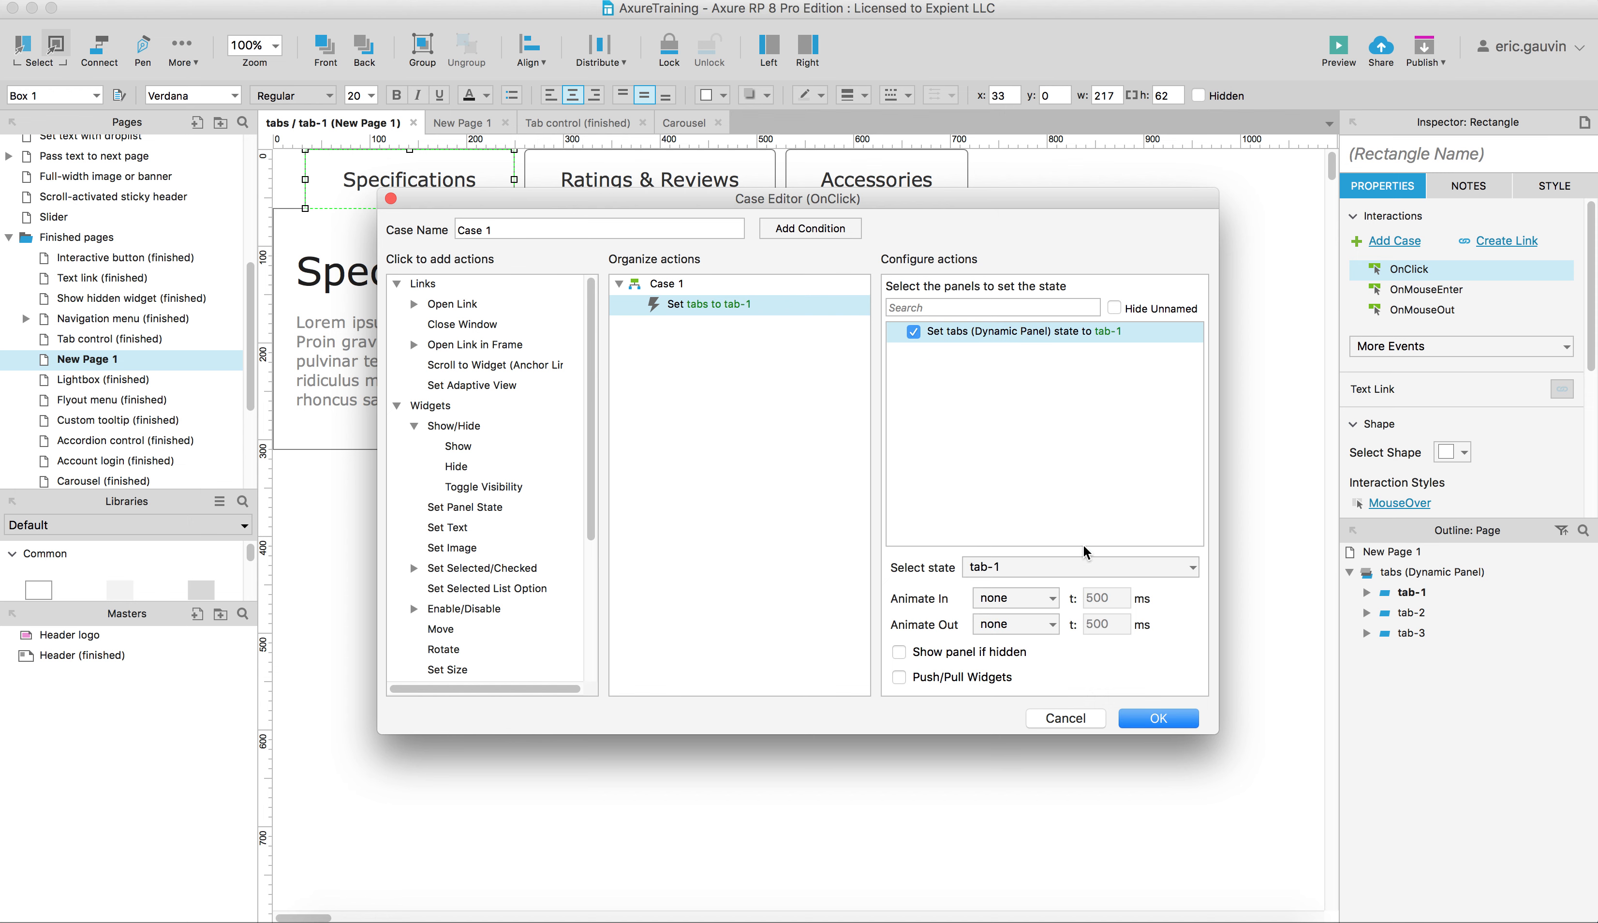
left_click(1158, 720)
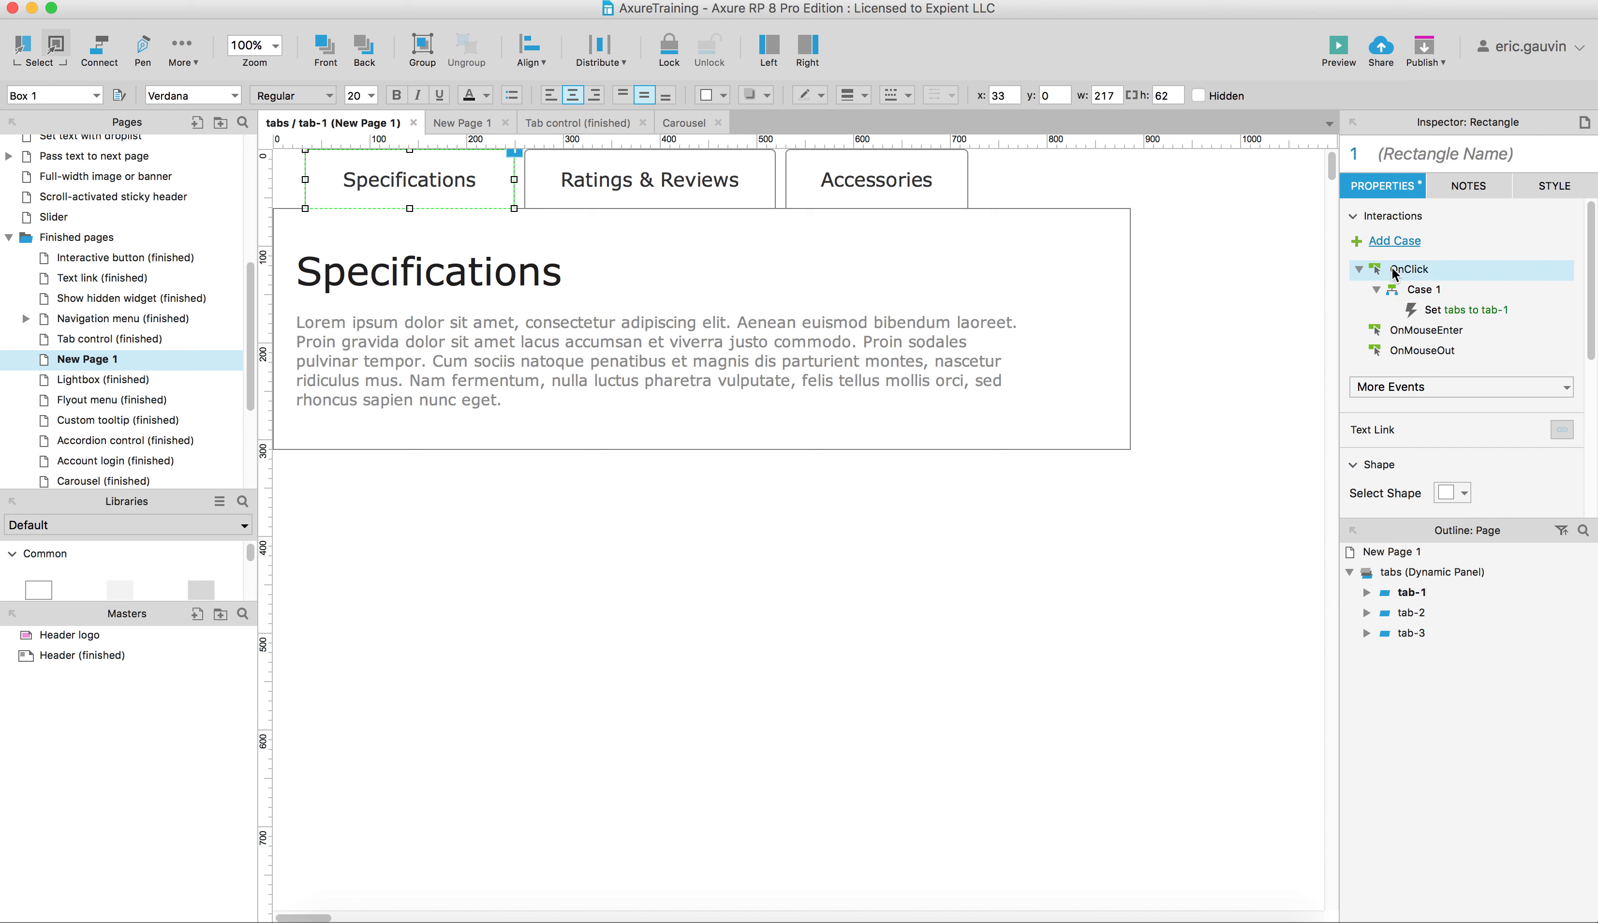
Copy the Specifications tab shape's OnClick case onto the Ratings & Reviews and Accessories tab shapes
left_click(646, 187)
key("super+v")
left_click(878, 190)
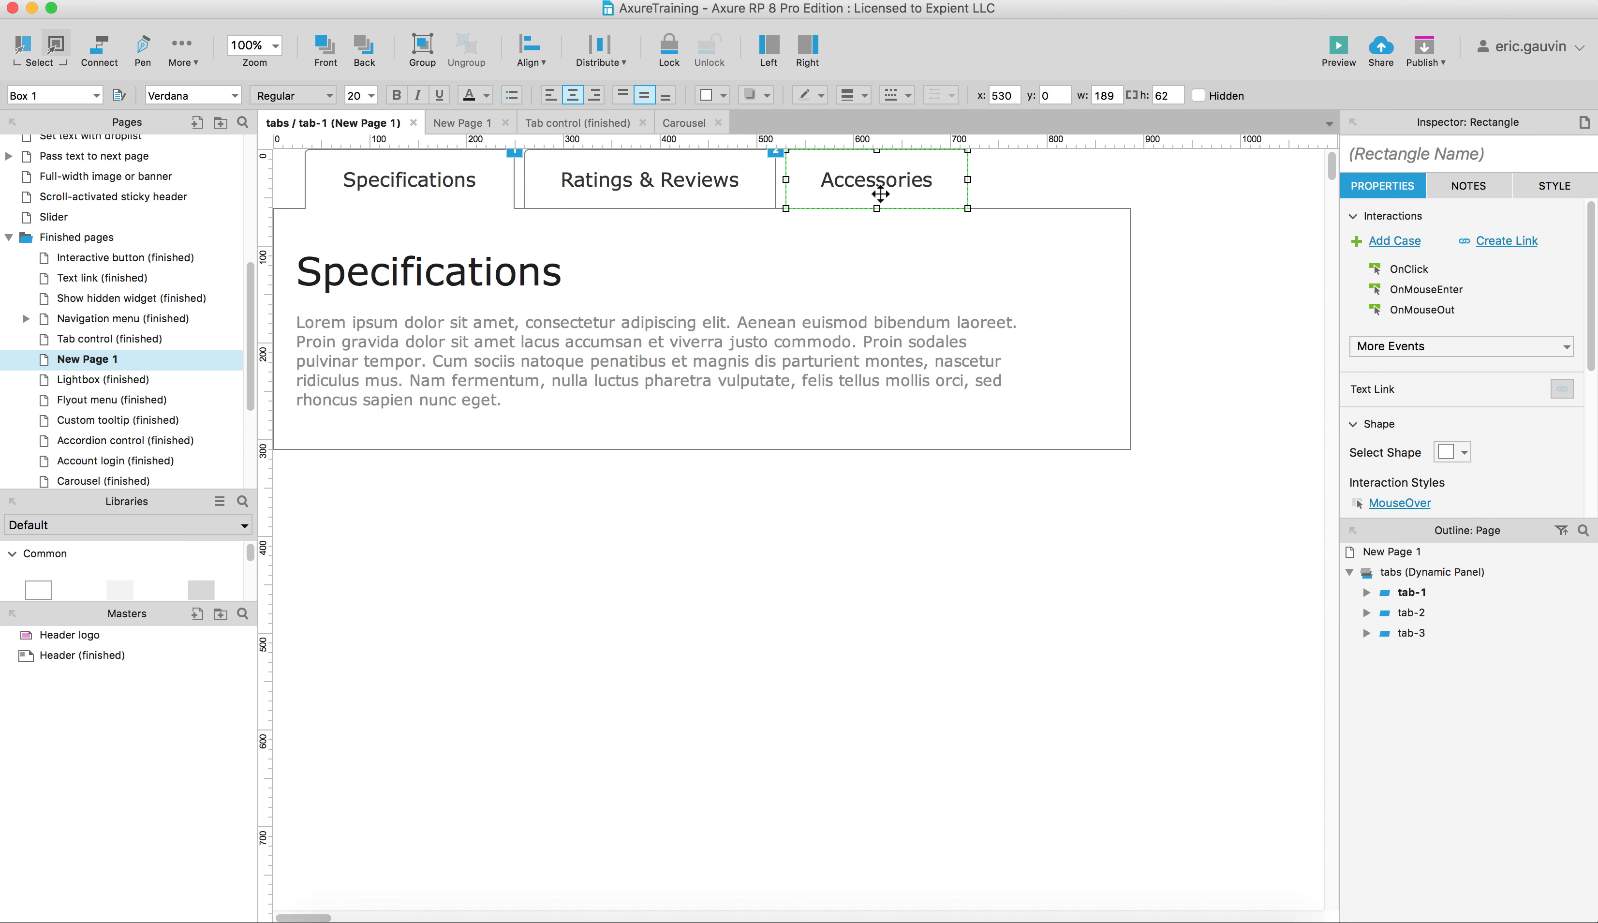
key("super+v")
Change the Ratings & Reviews tab shape's OnClick action so it sets the tabs panel to state tab-2
left_click(662, 181)
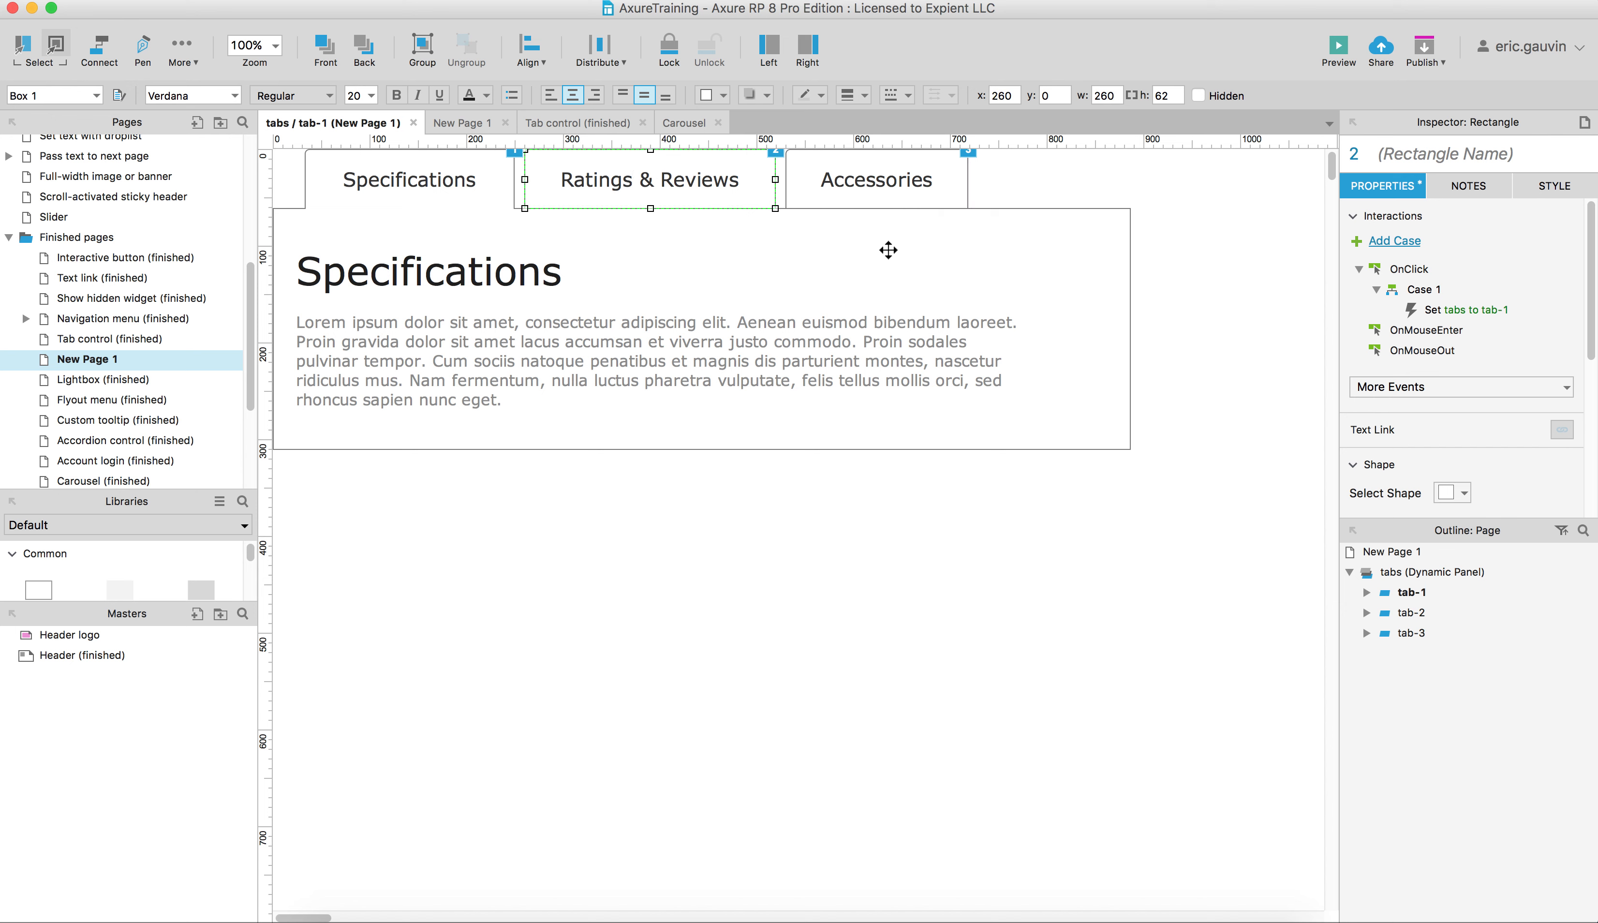
left_click(1428, 311)
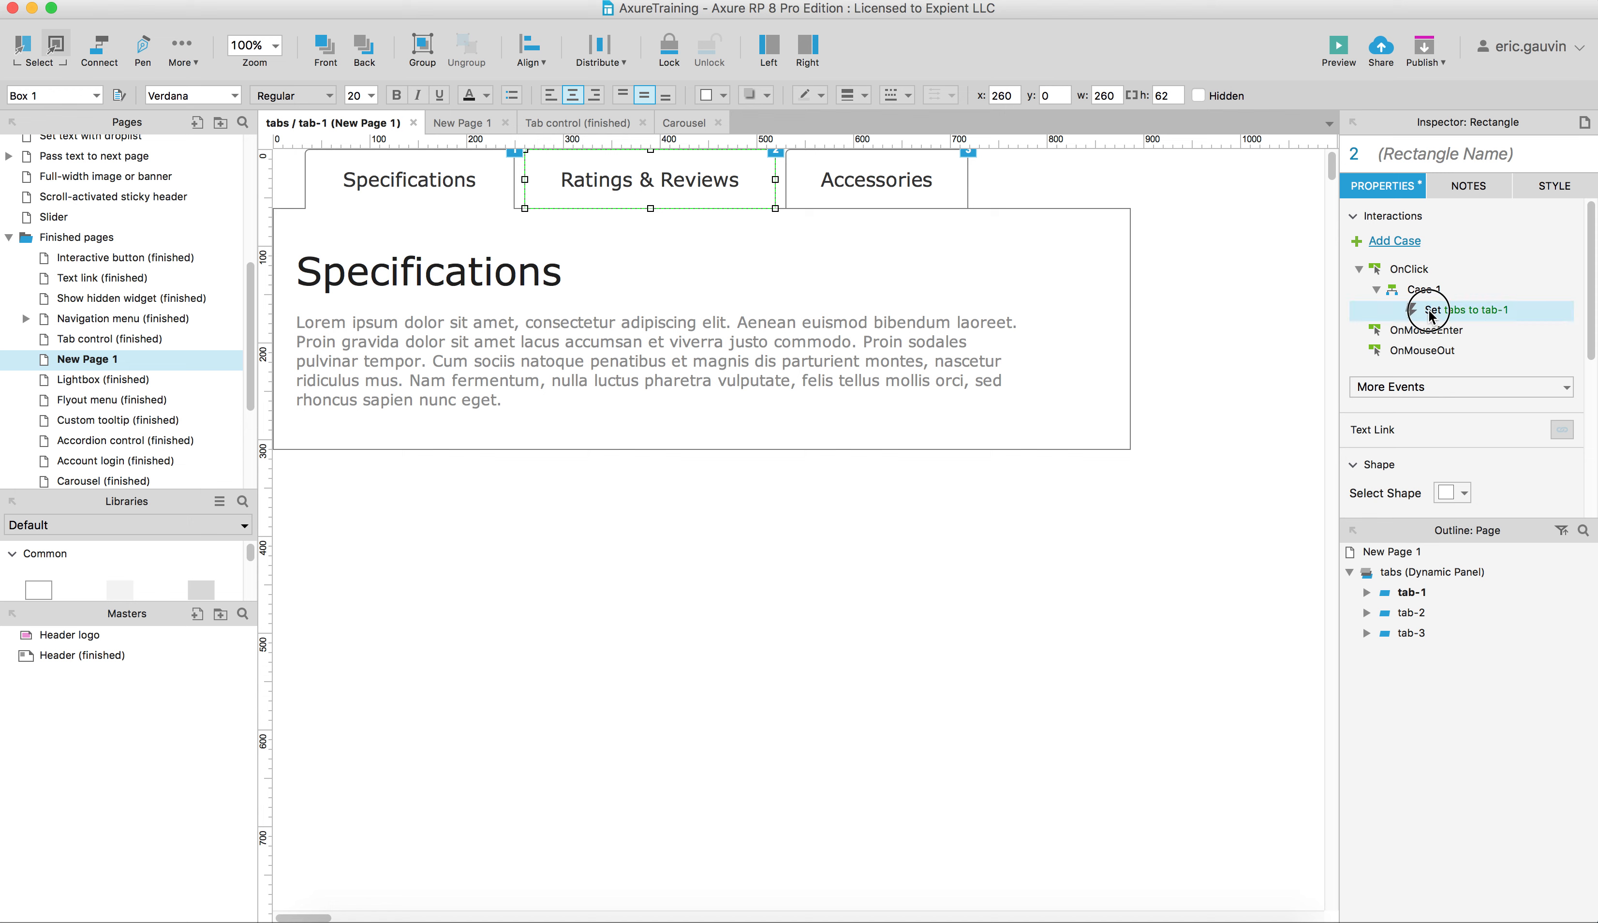
double_click(1431, 315)
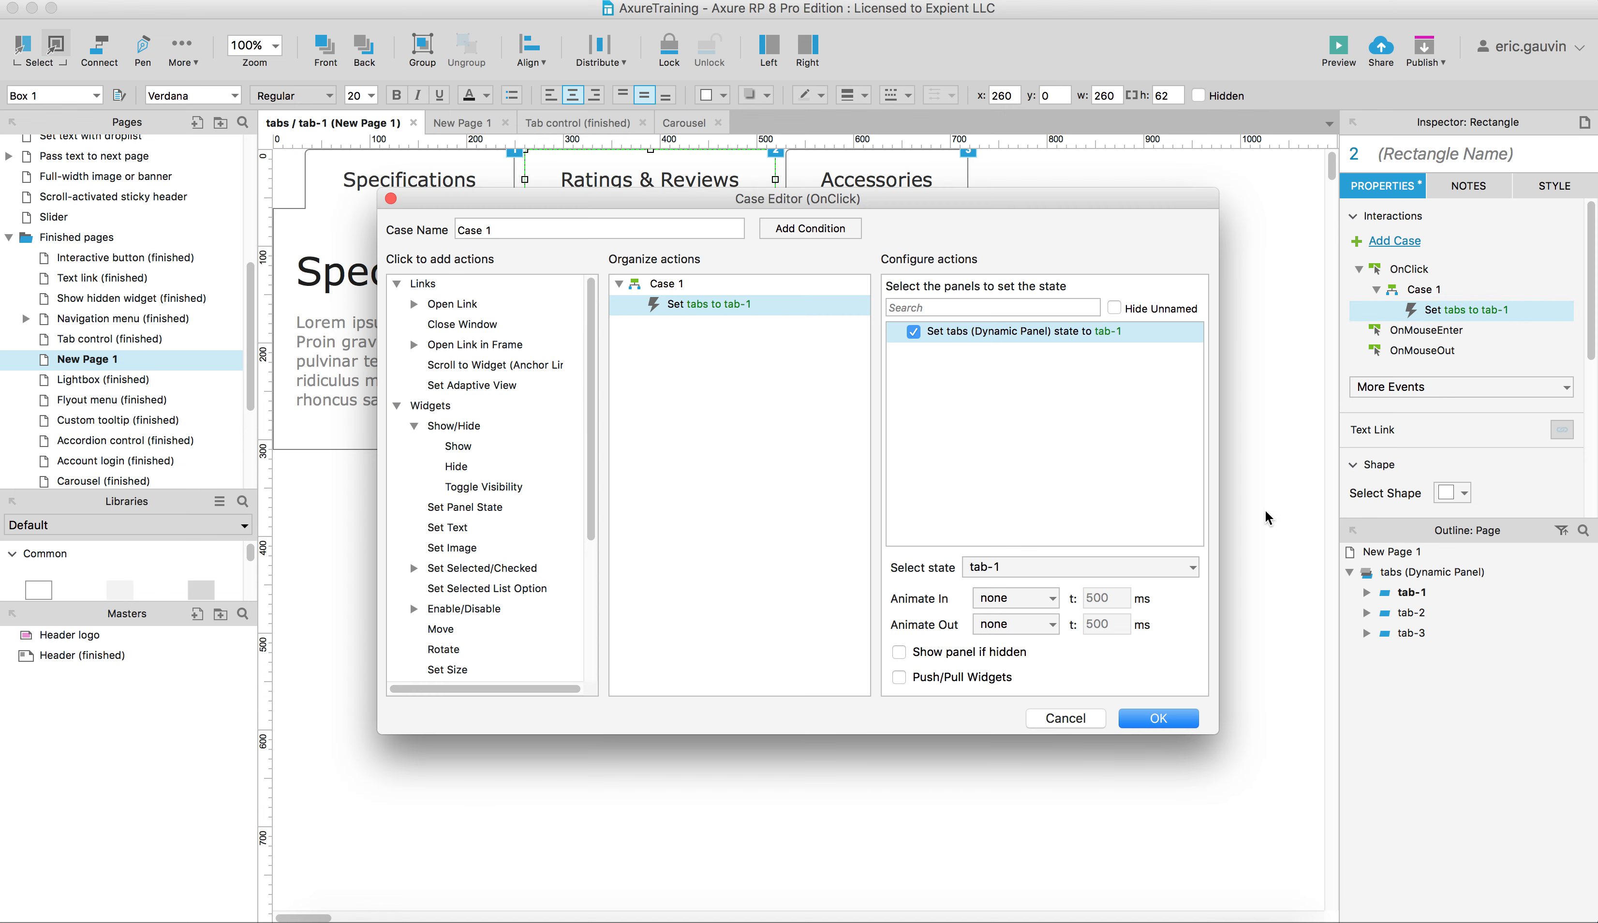
left_click(1176, 567)
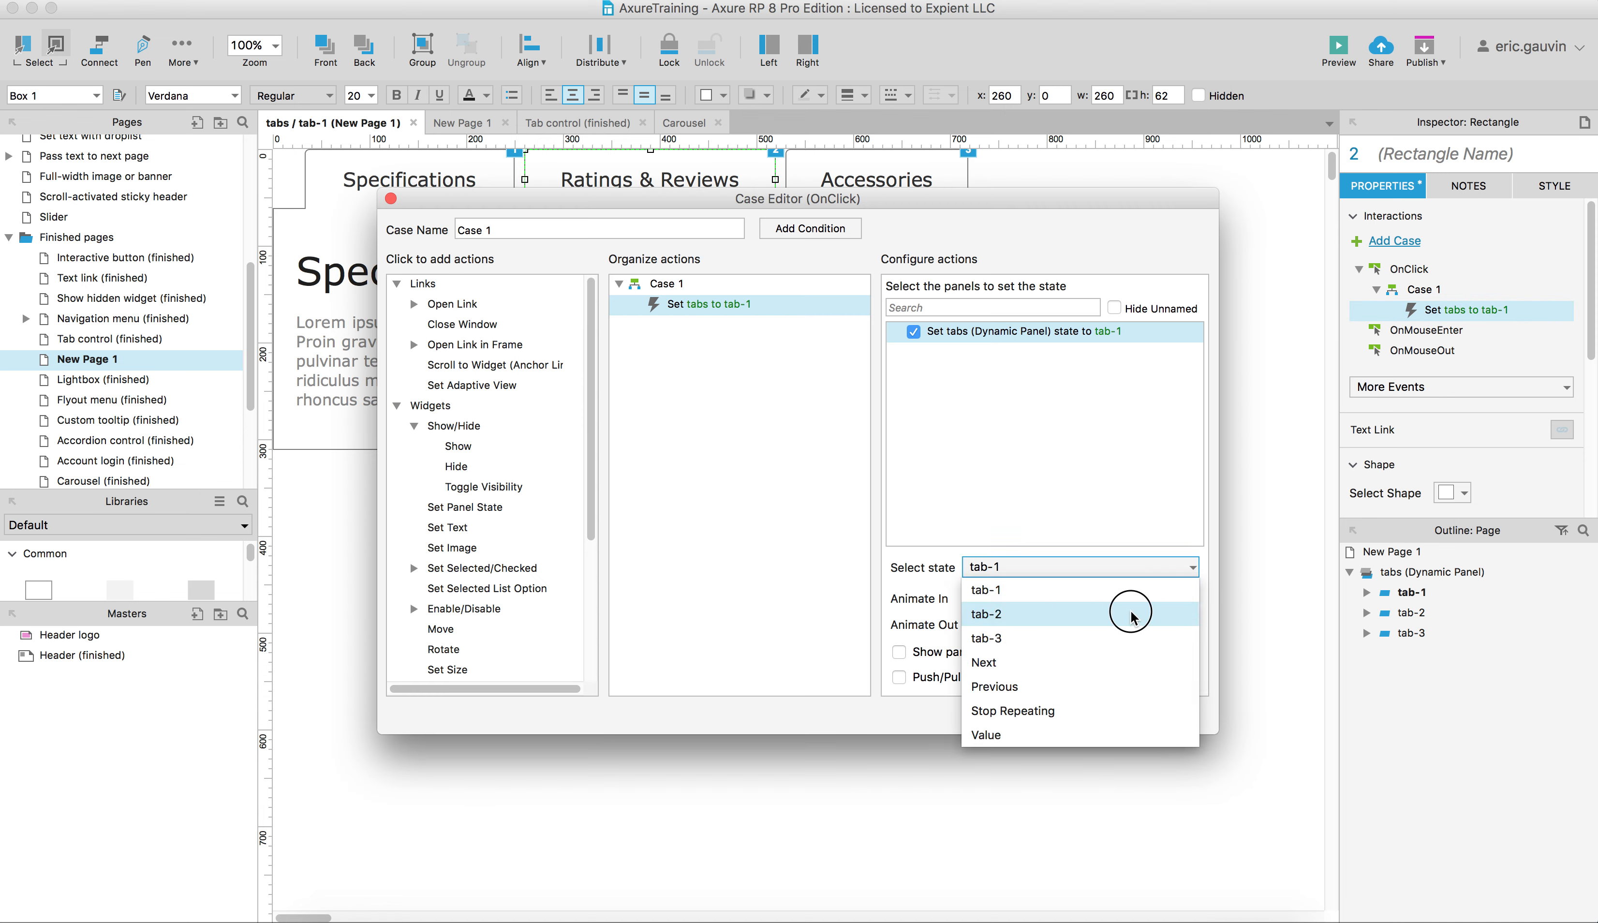
left_click(1129, 614)
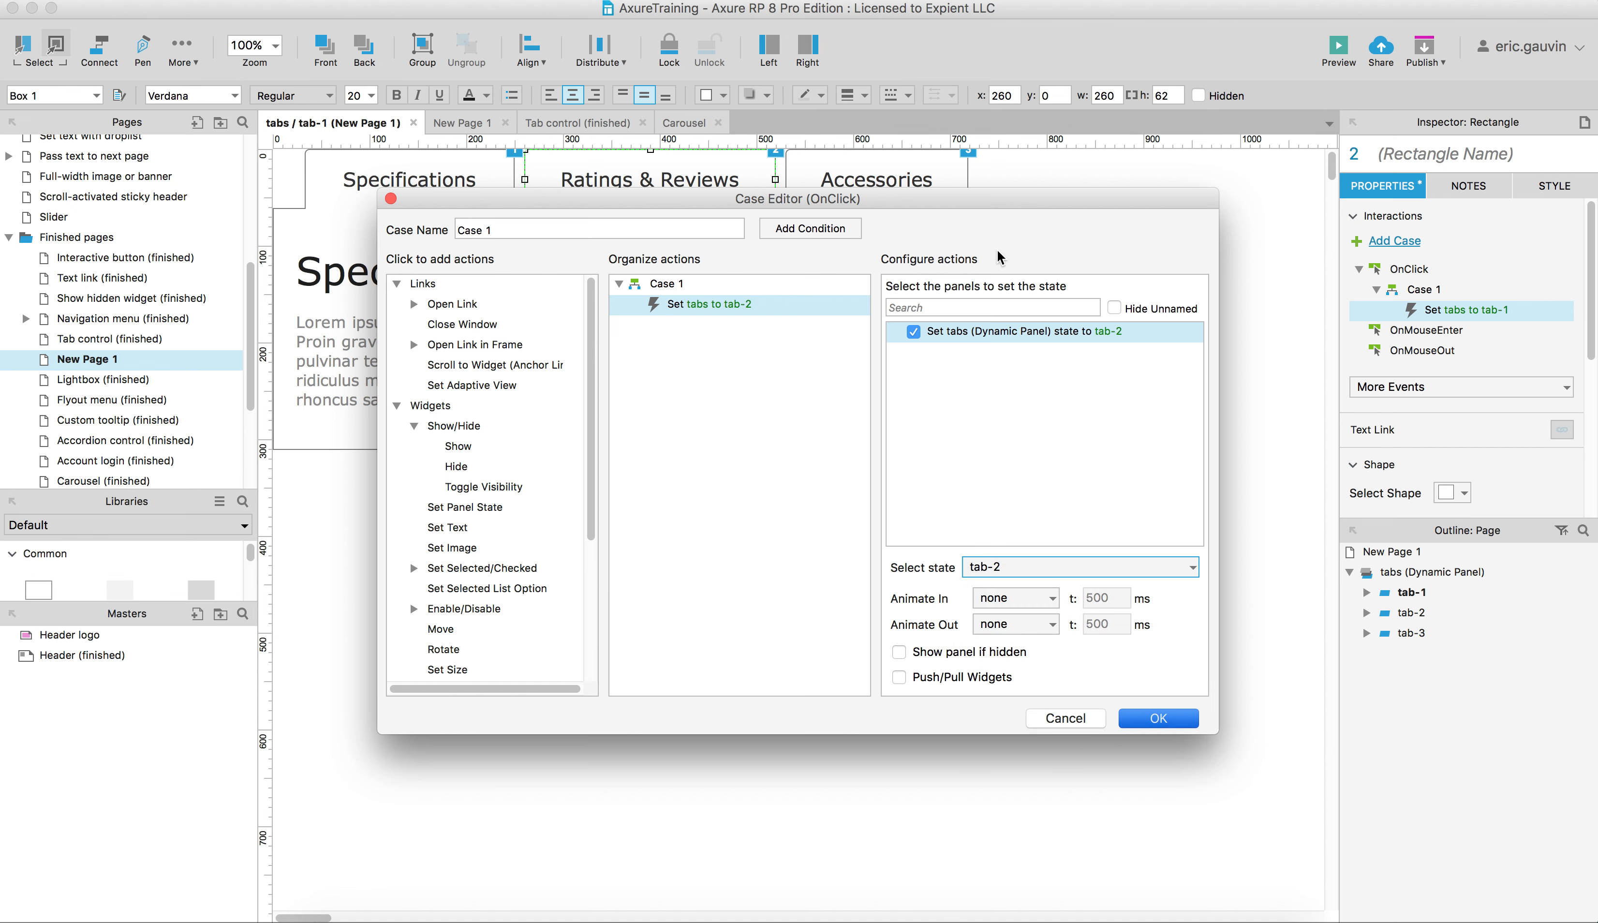
key("Return")
Change the Accessories tab shape's OnClick action so it sets the tabs panel to state tab-3
left_click(902, 186)
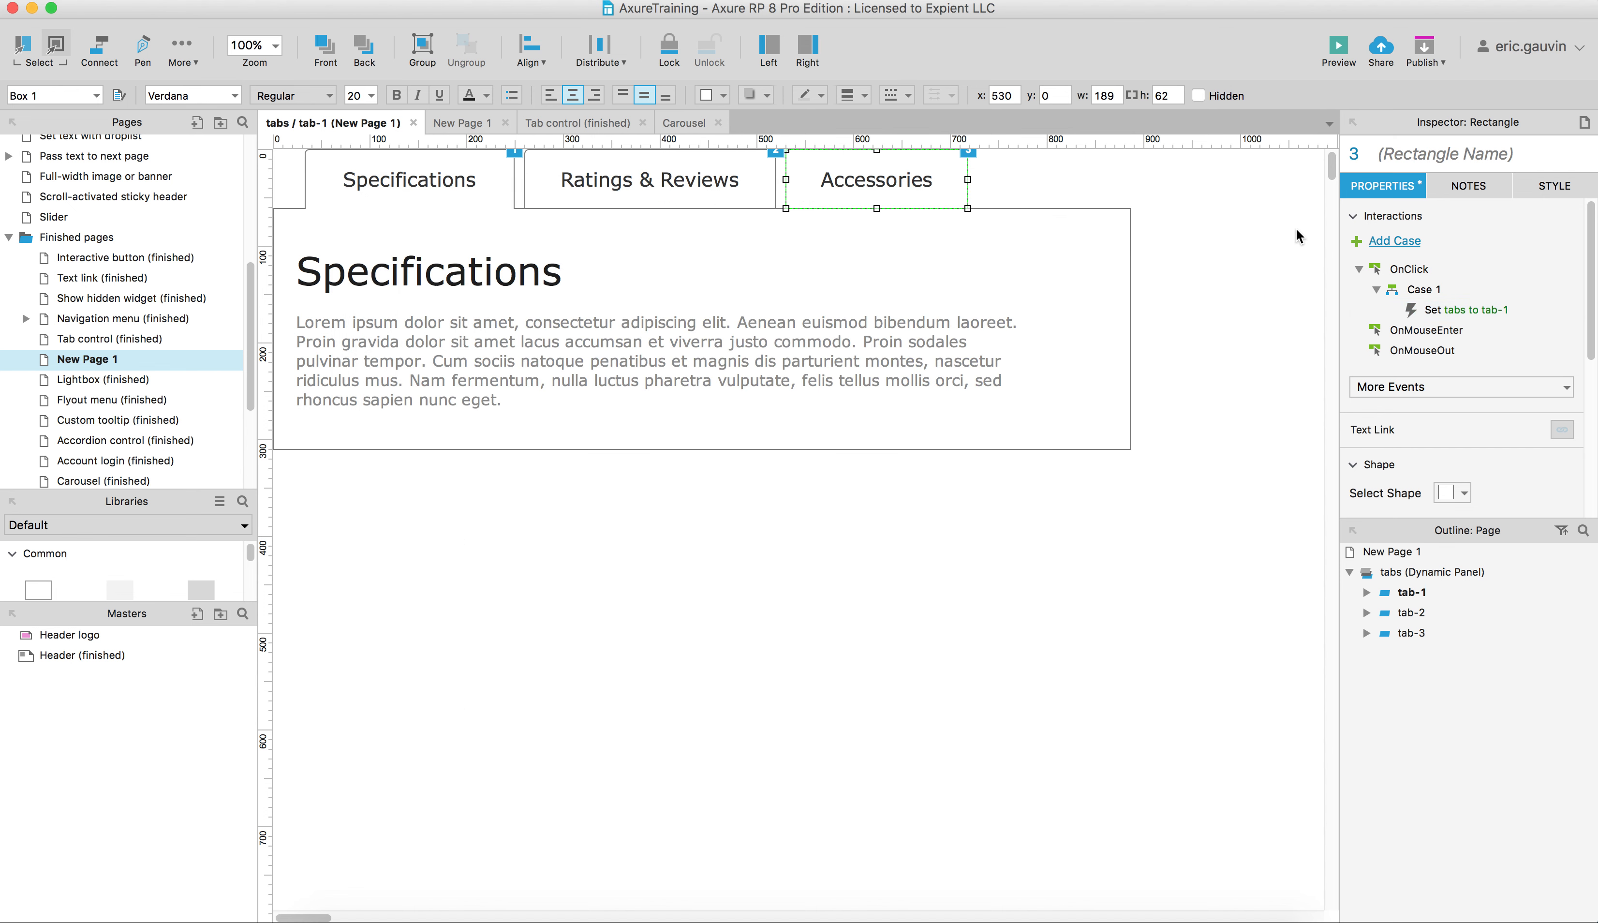
left_click(1448, 311)
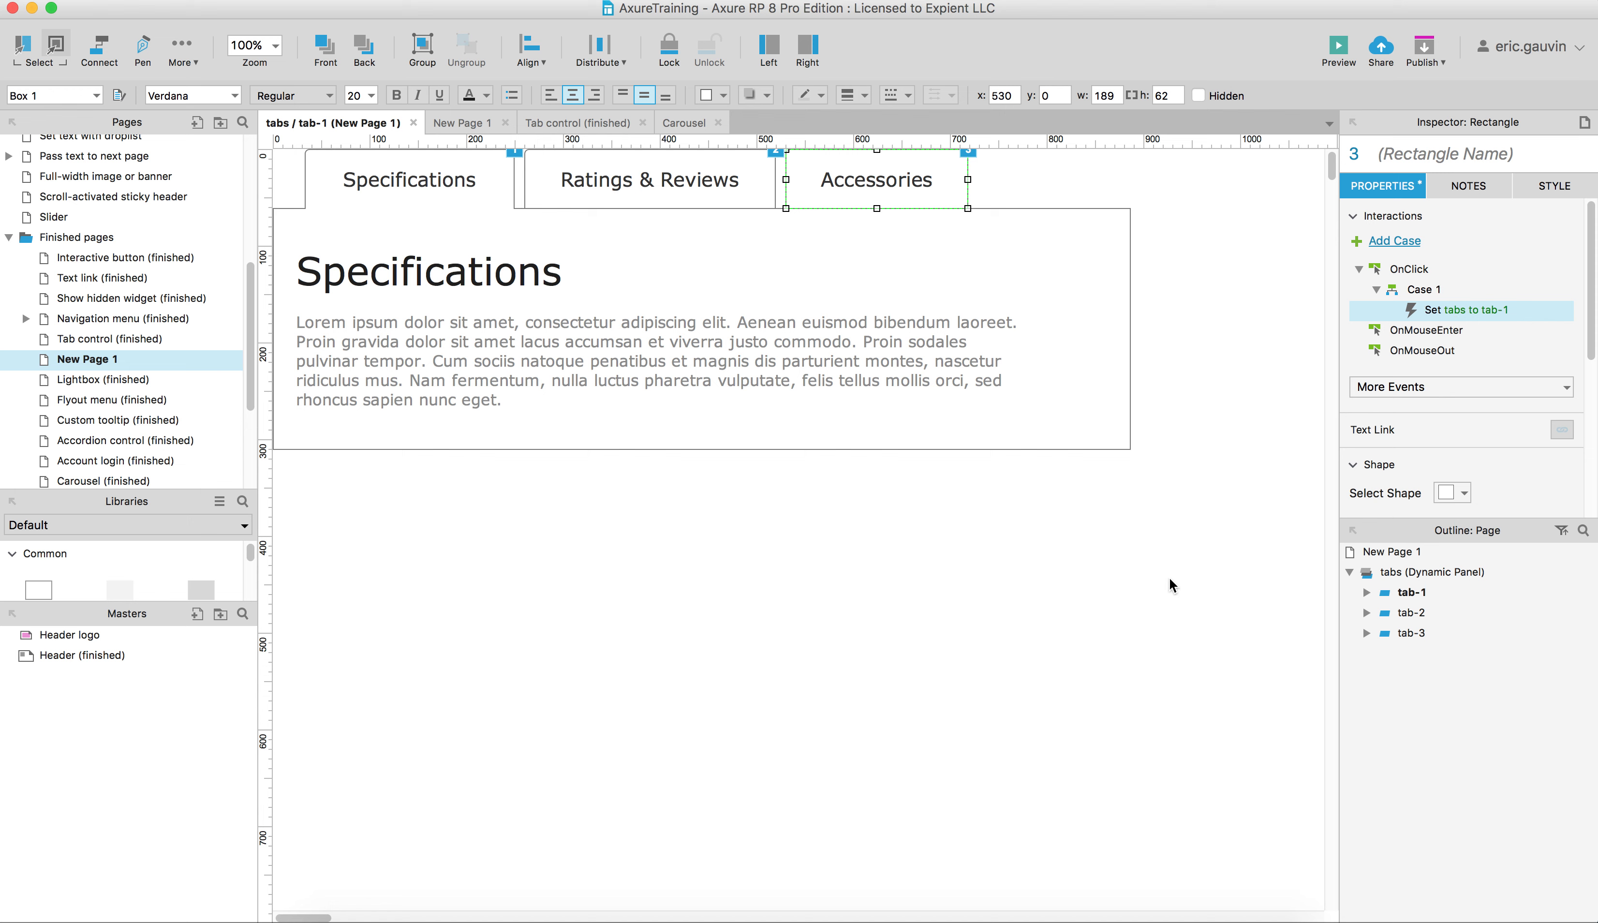
left_click(1072, 570)
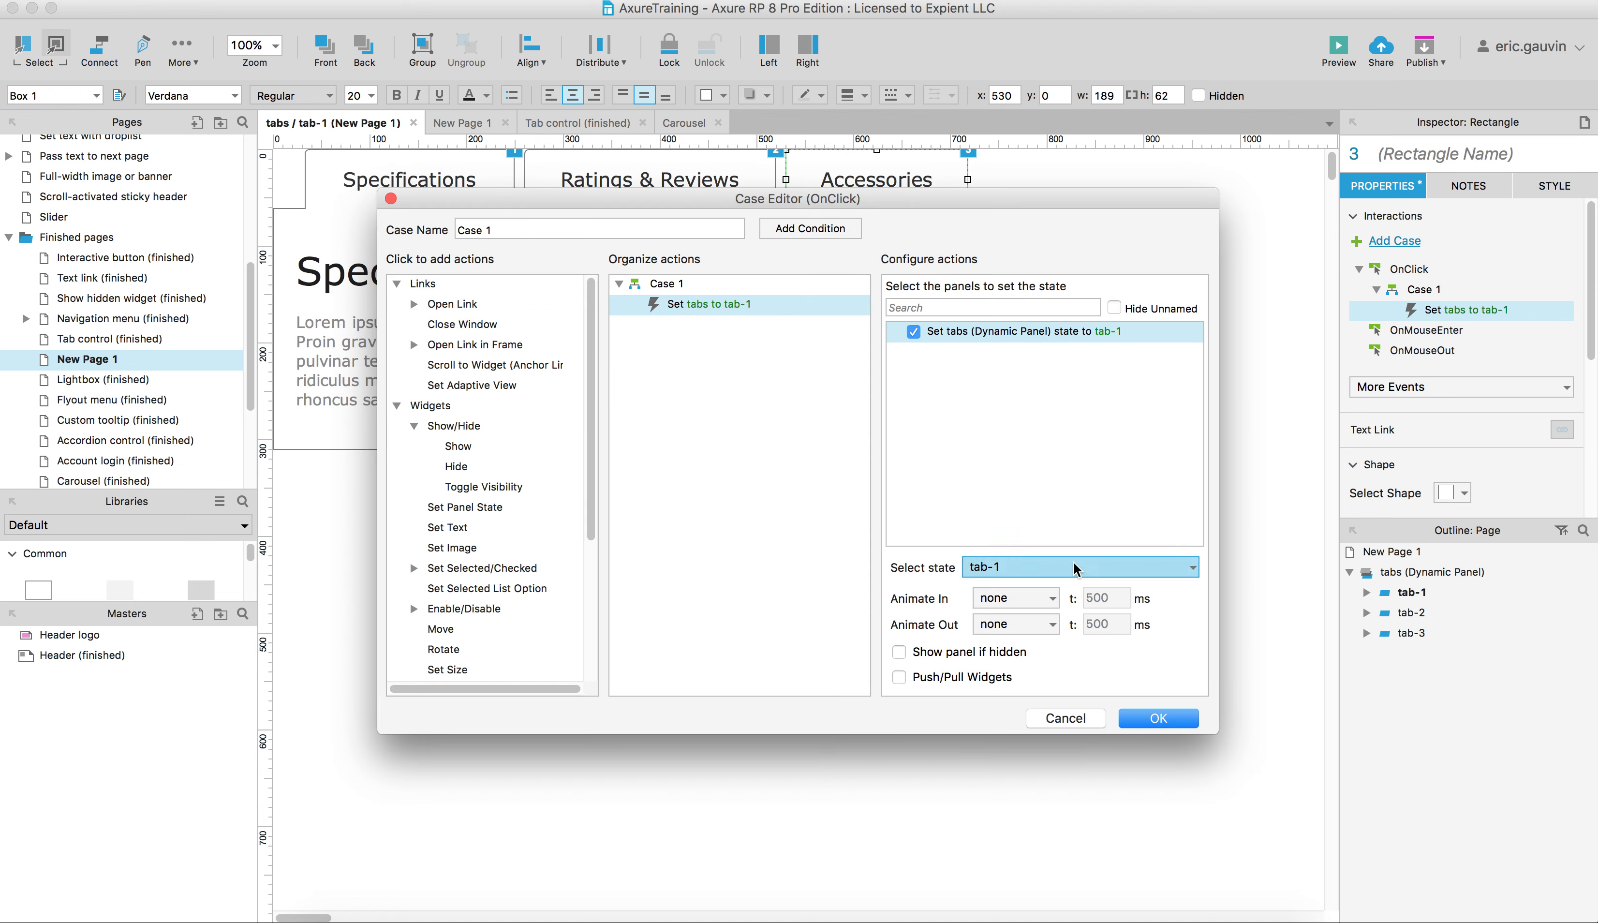
left_click(1015, 625)
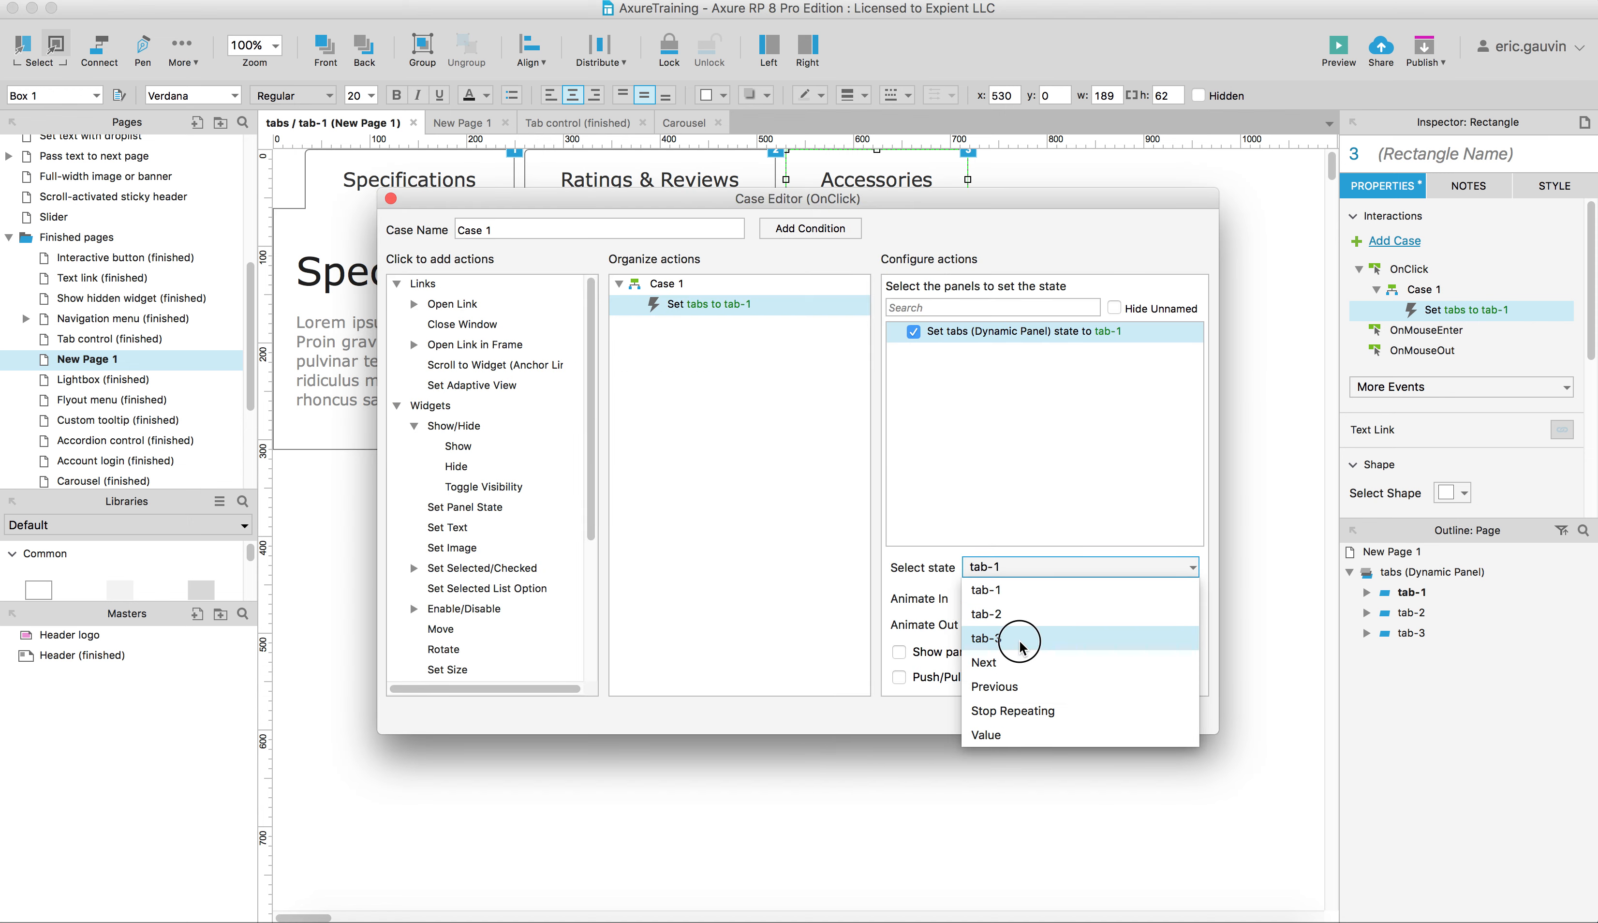
left_click(1145, 719)
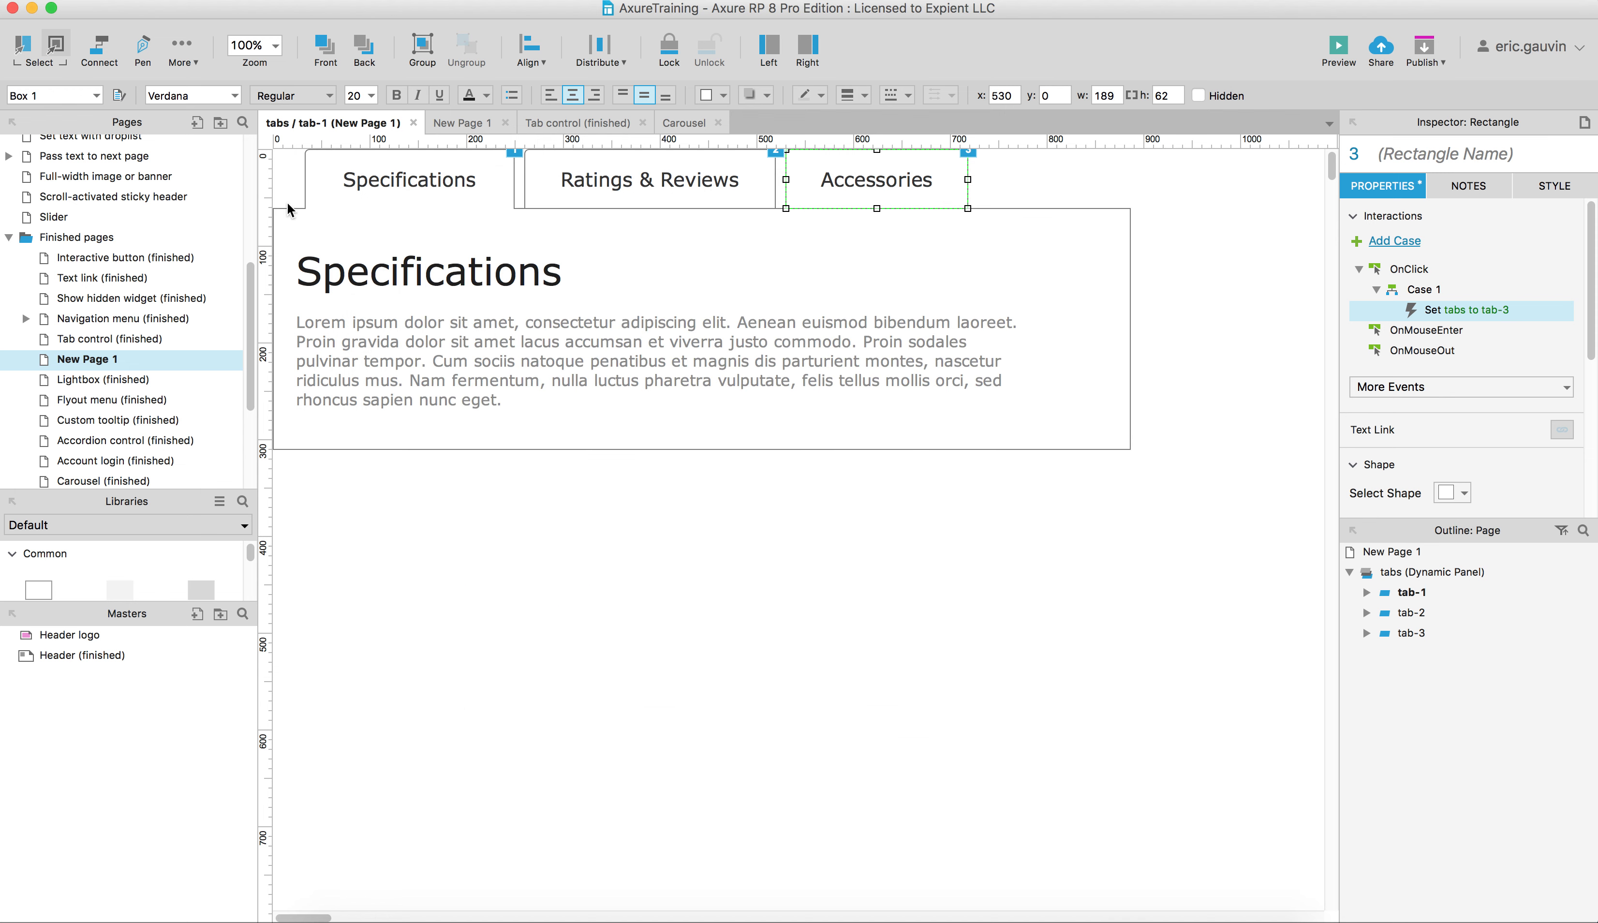
Select and copy all the widgets in state tab-1 of the tabs panel
left_click(288, 202)
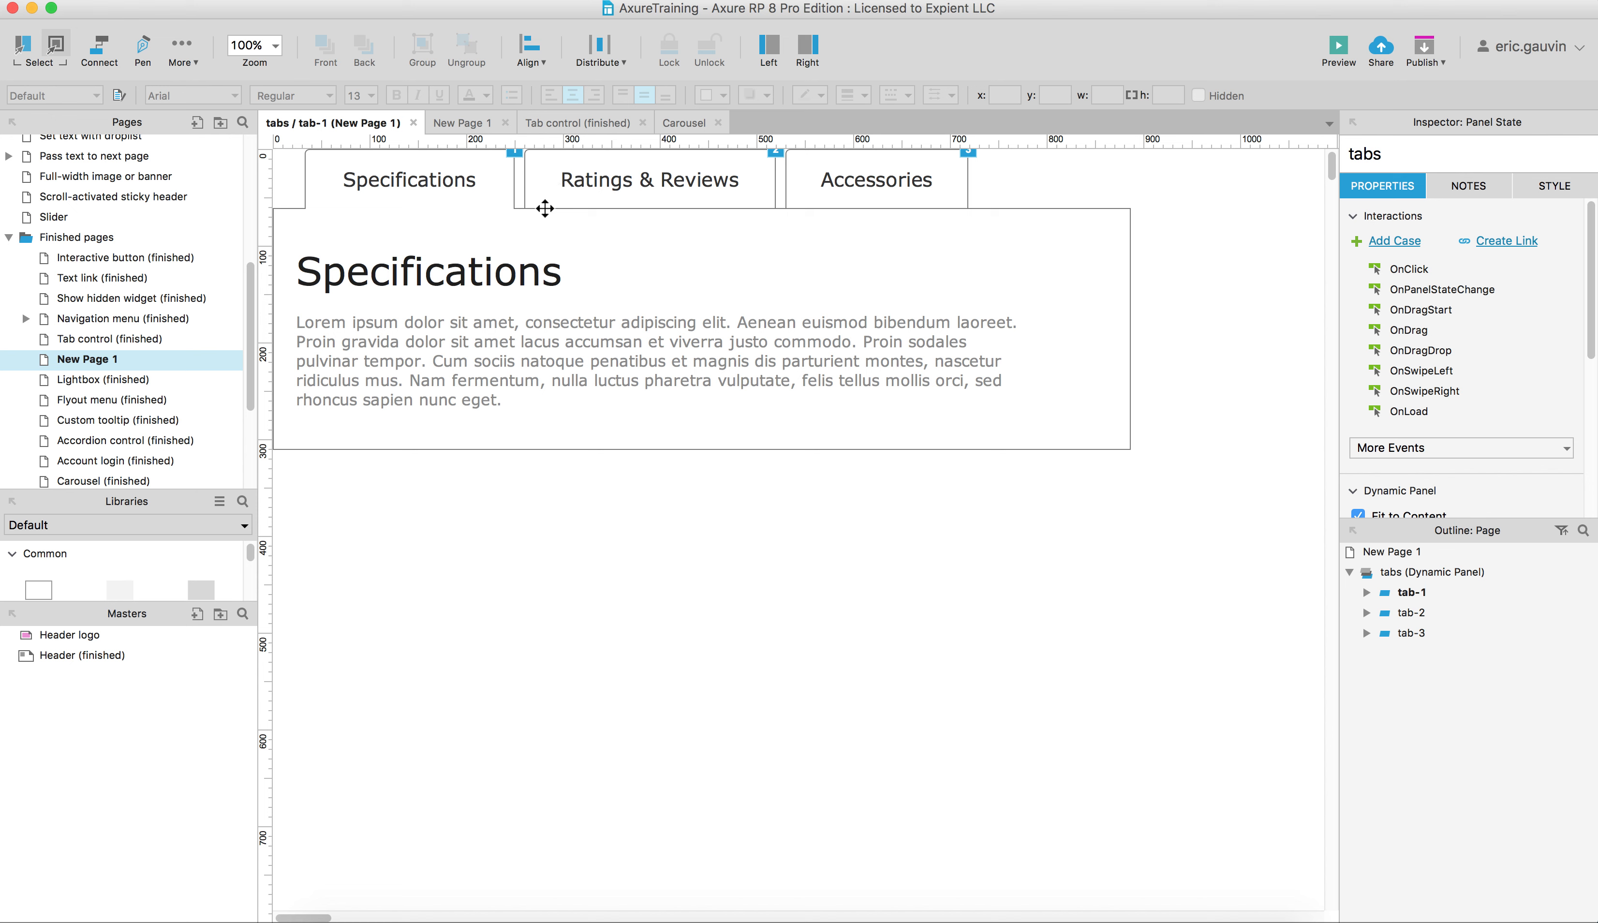
mouse_move(1392, 599)
left_click_drag(1178, 562, 715, 654)
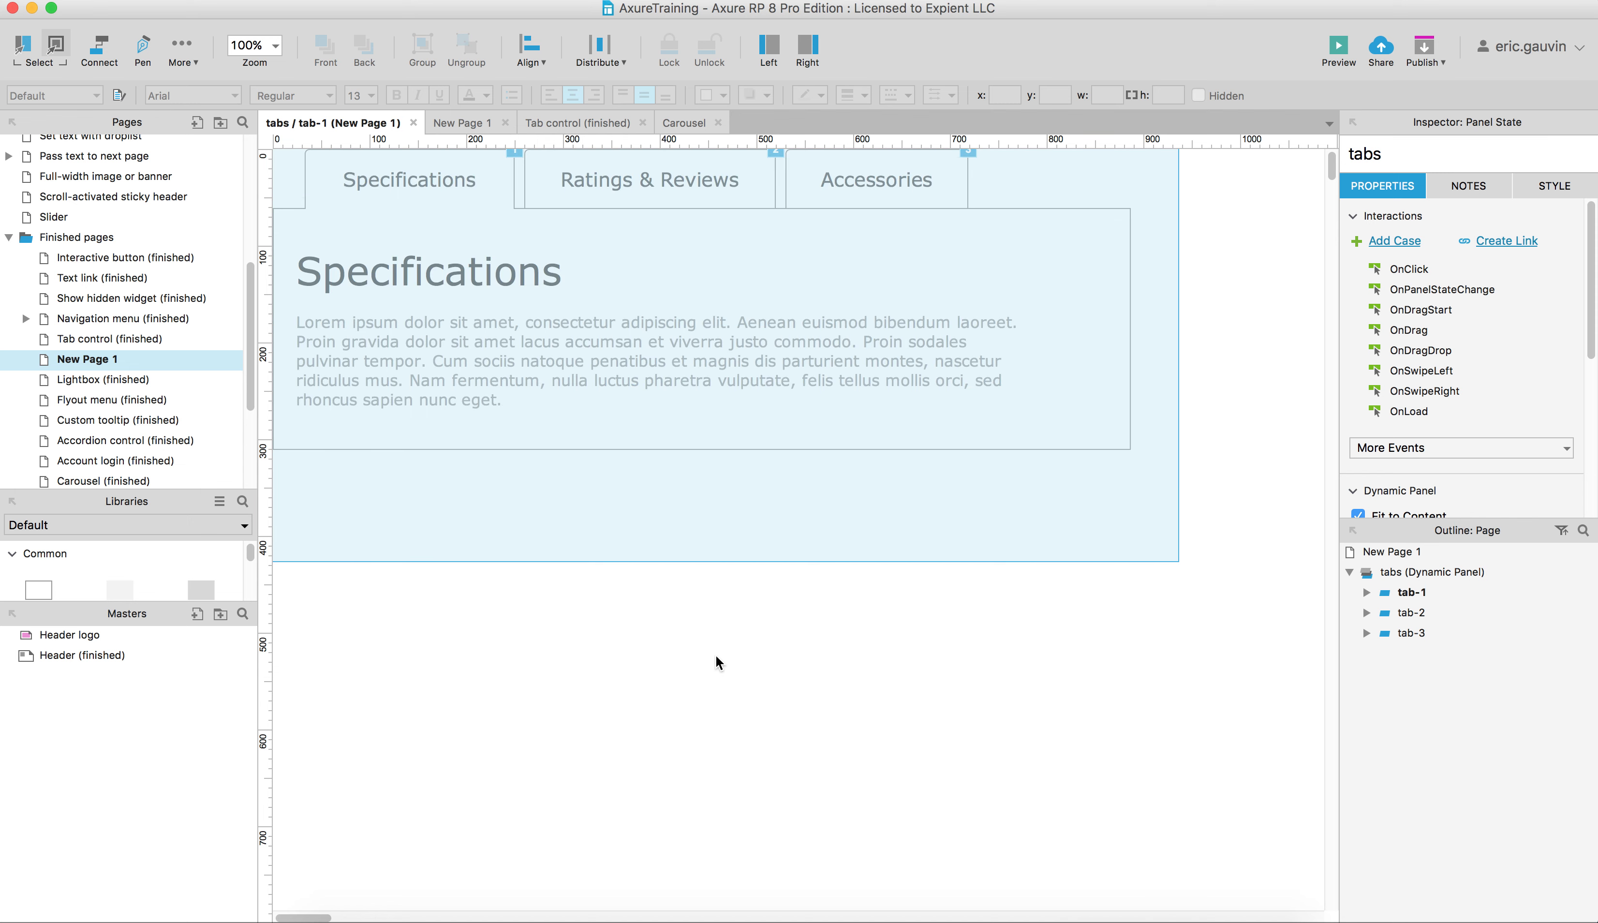
left_click_drag(833, 696, 834, 697)
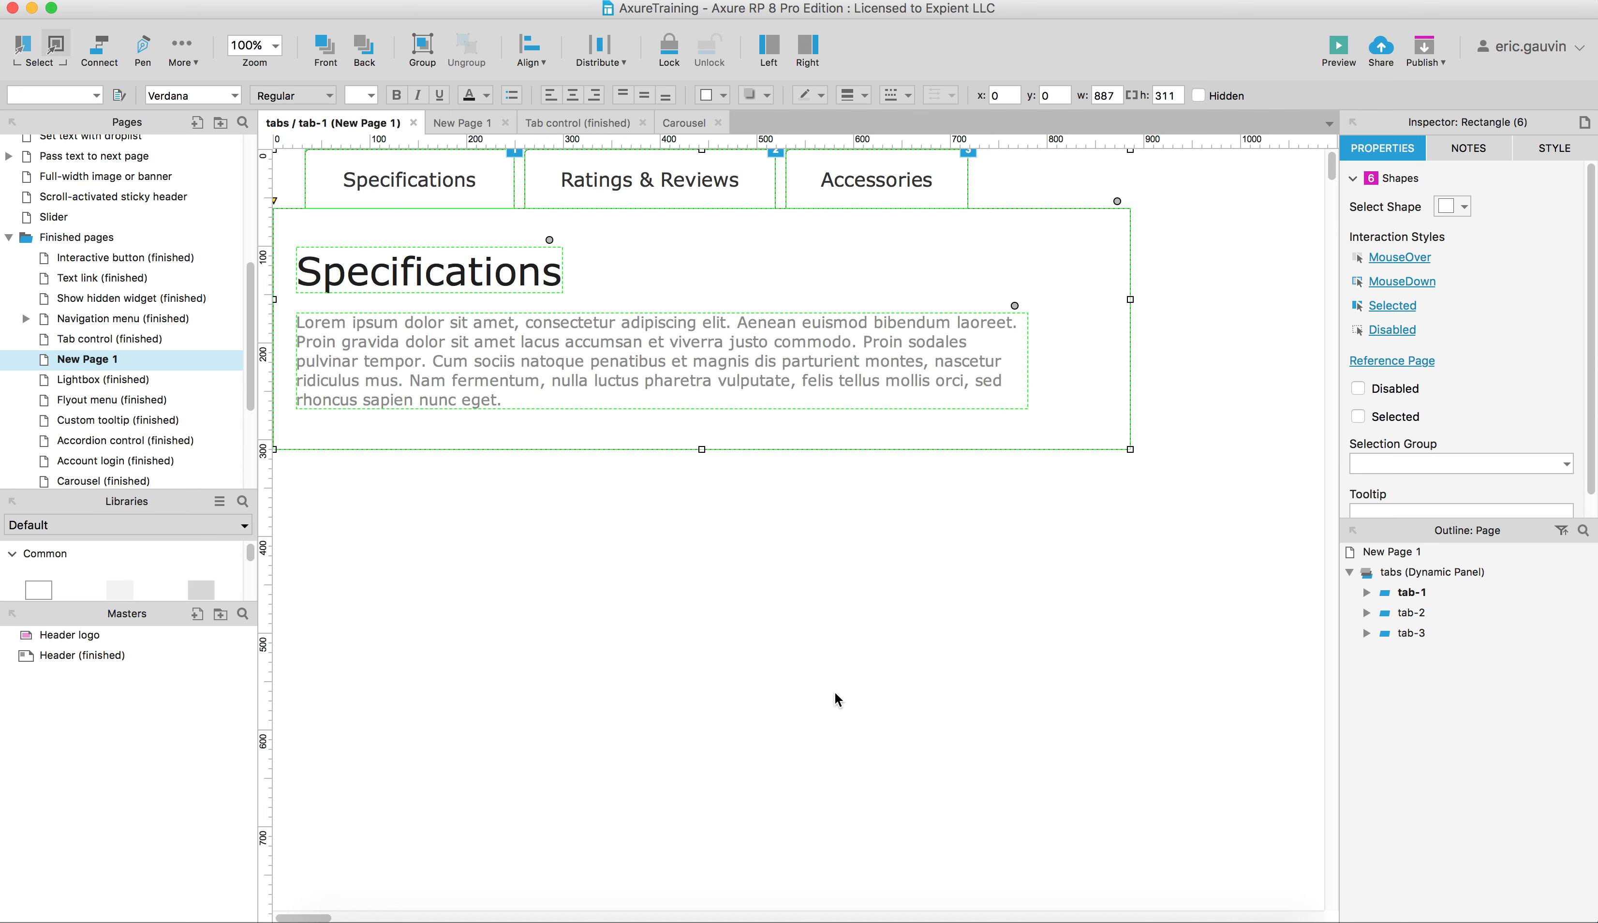
Replace all the widgets in state tab-2 with the ones copied from tab-1 and close that state
left_click(1413, 616)
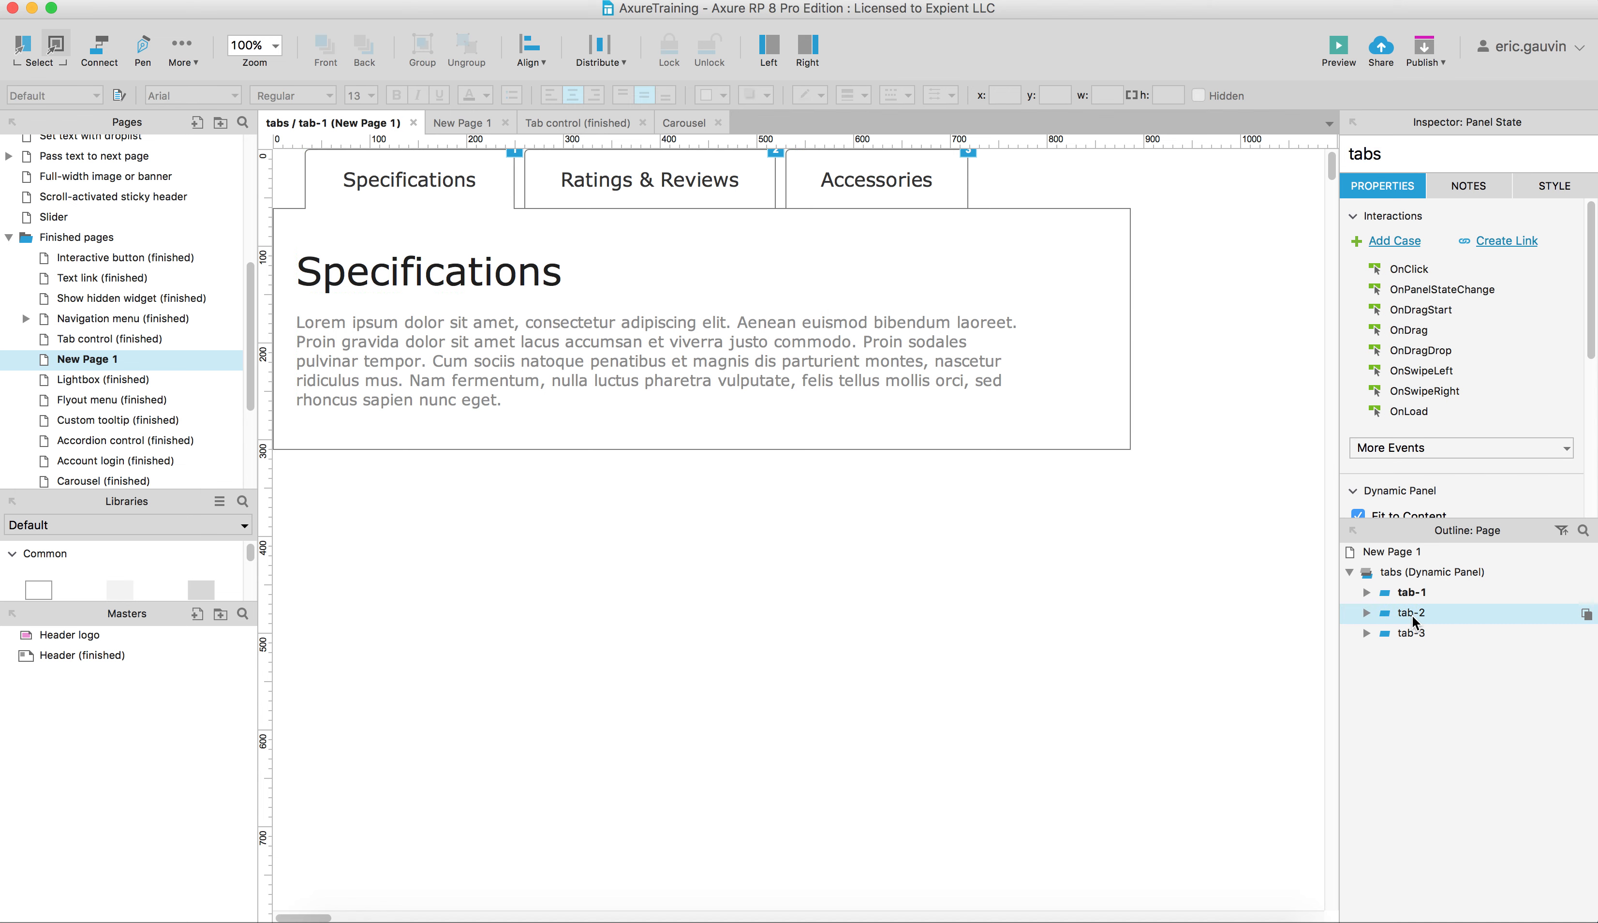
double_click(1384, 612)
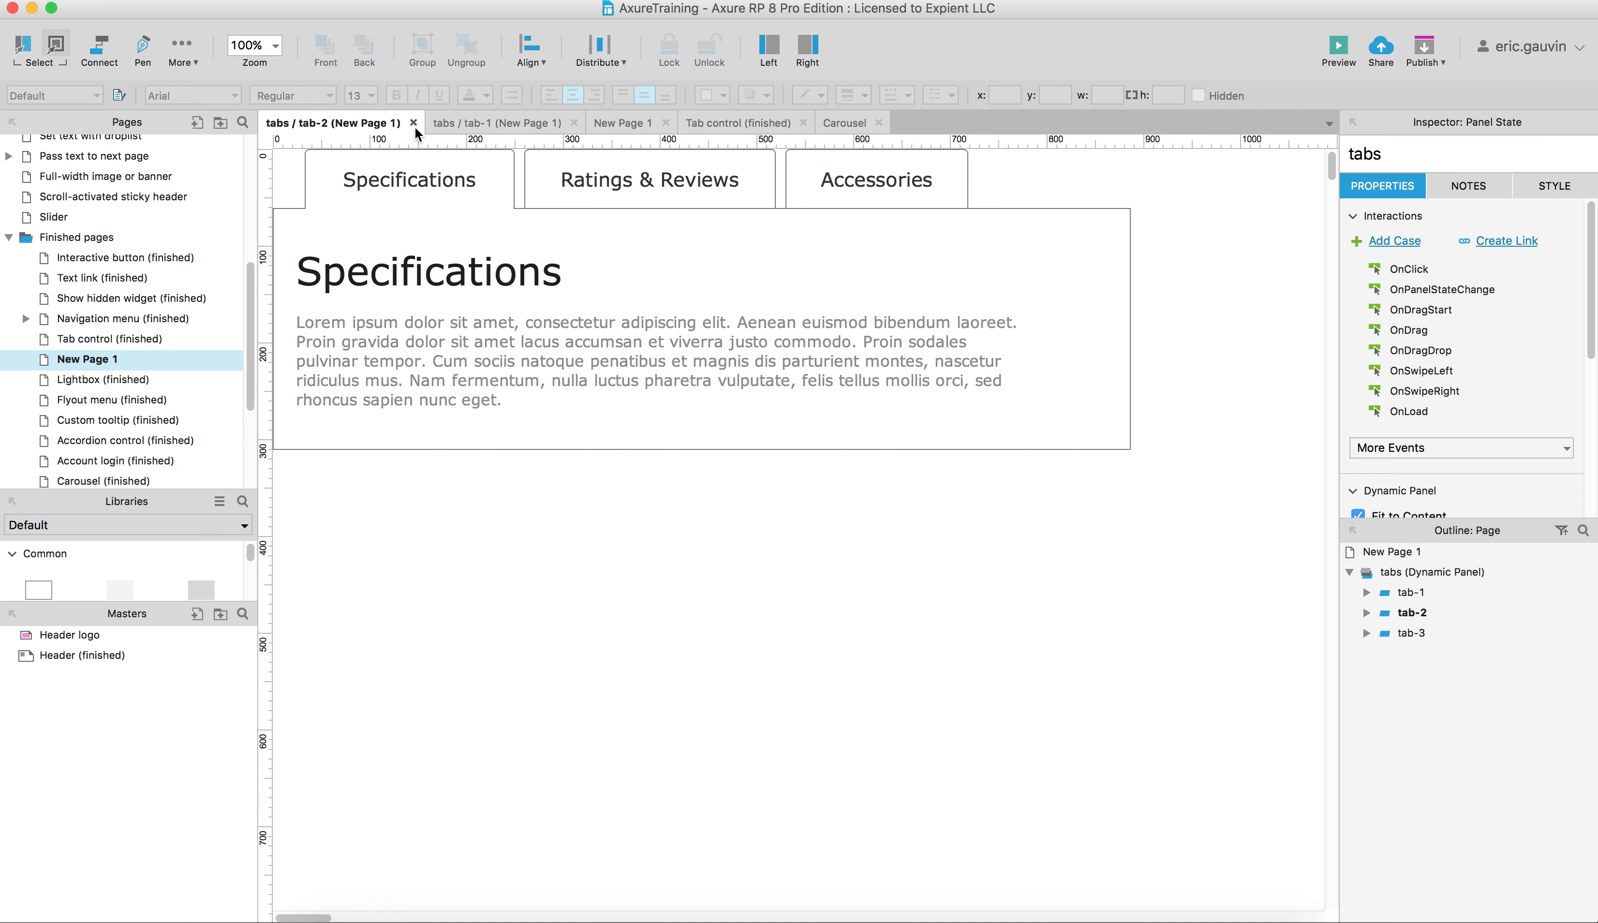
left_click_drag(1177, 511, 120, 95)
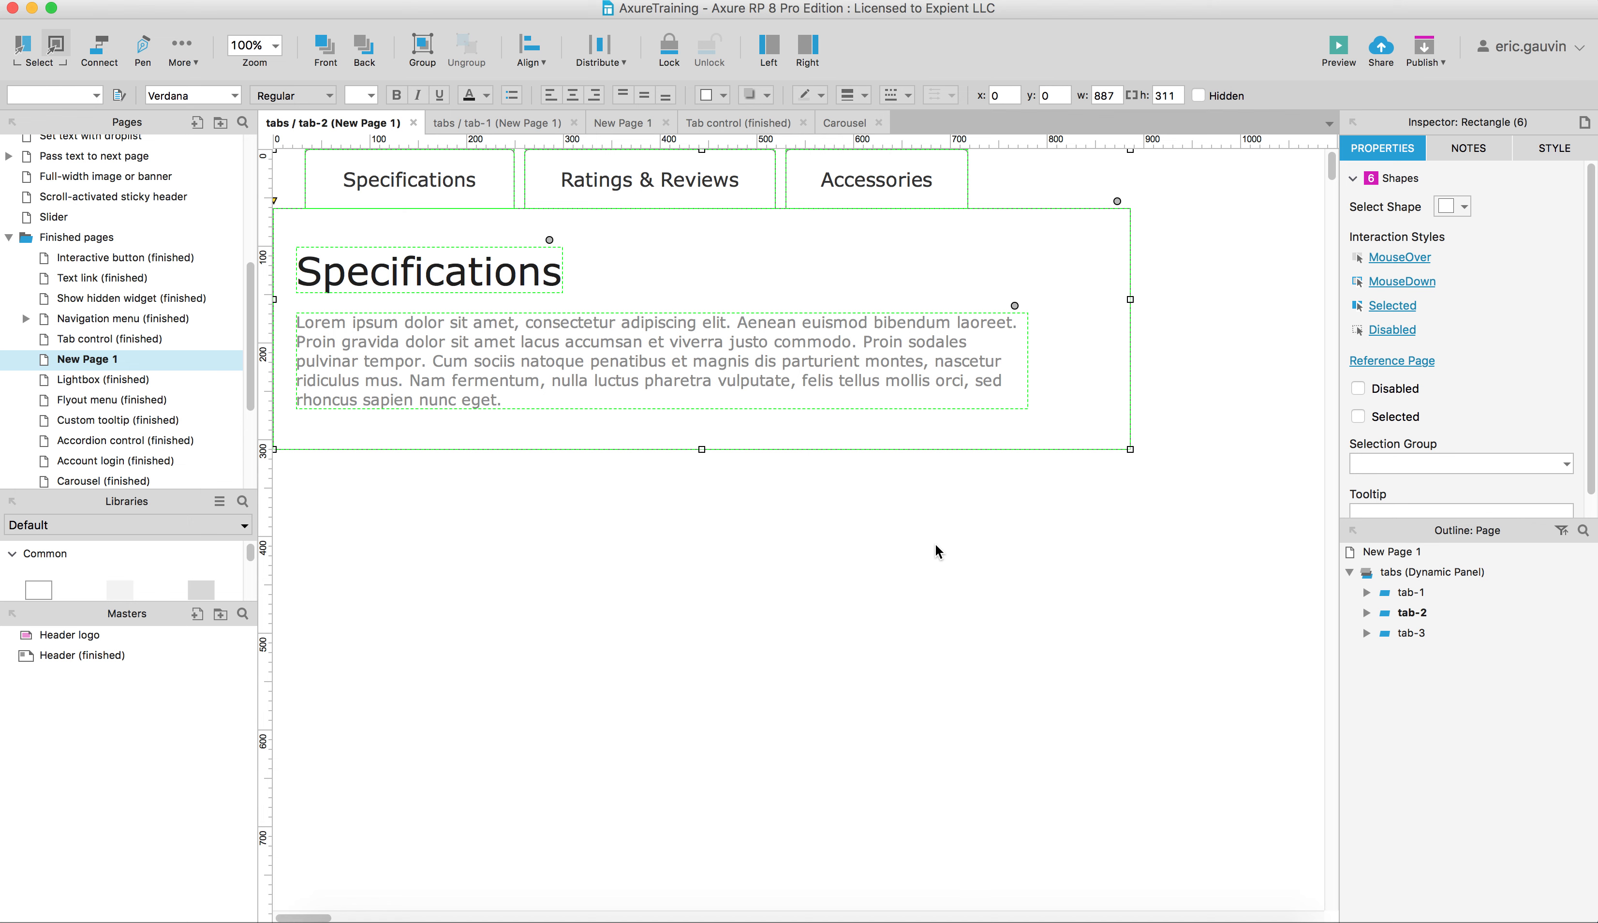
key("Delete")
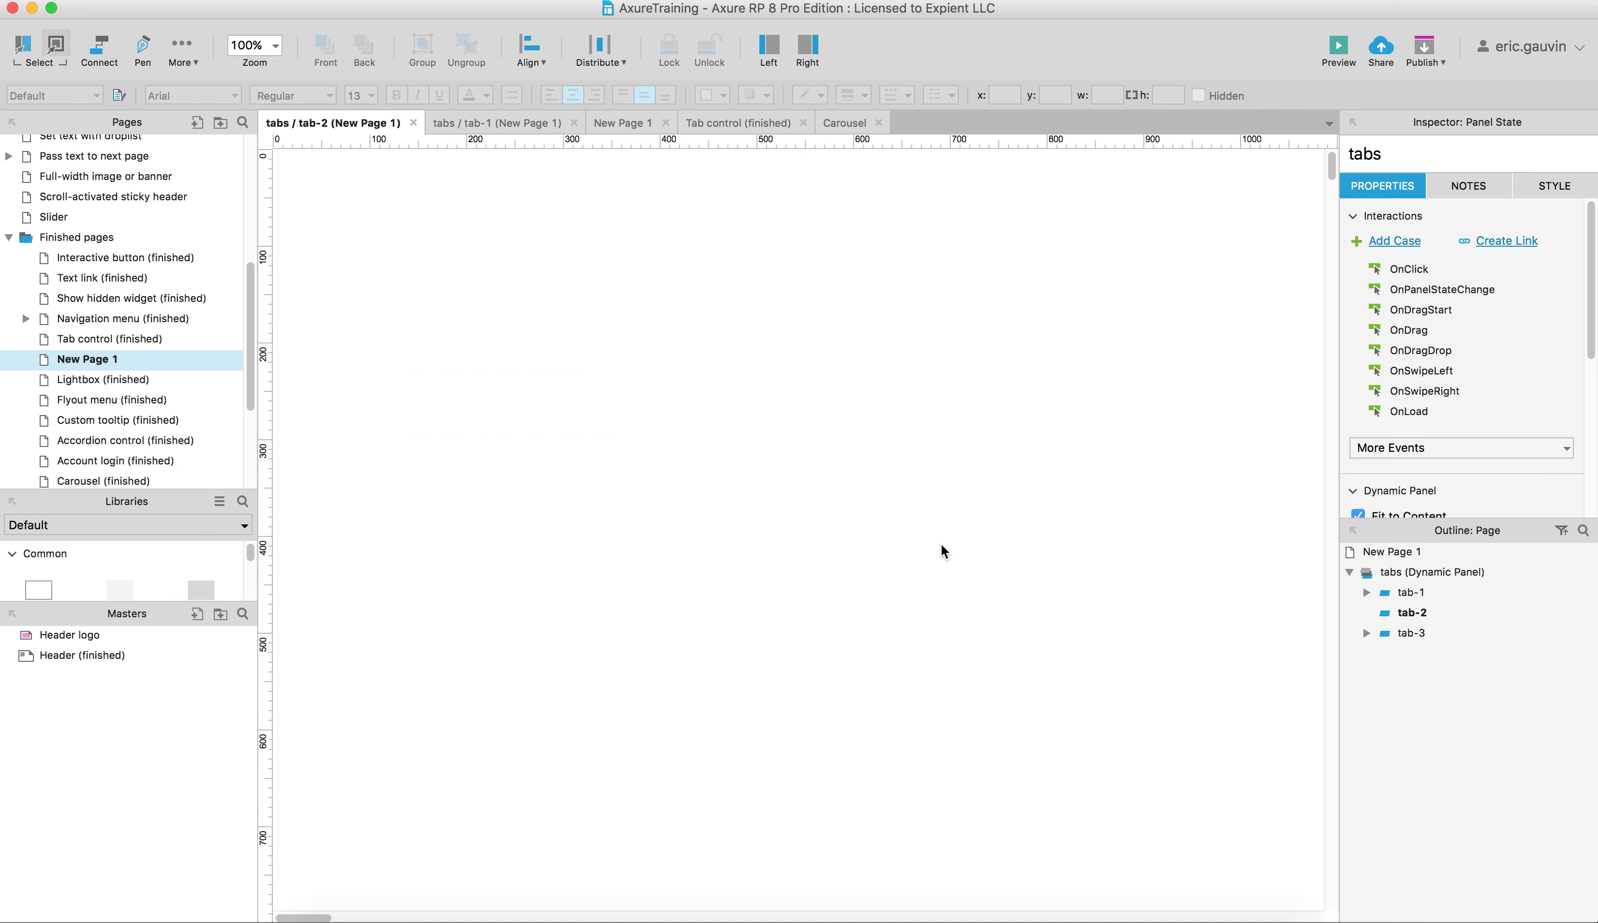
key("cmd+z")
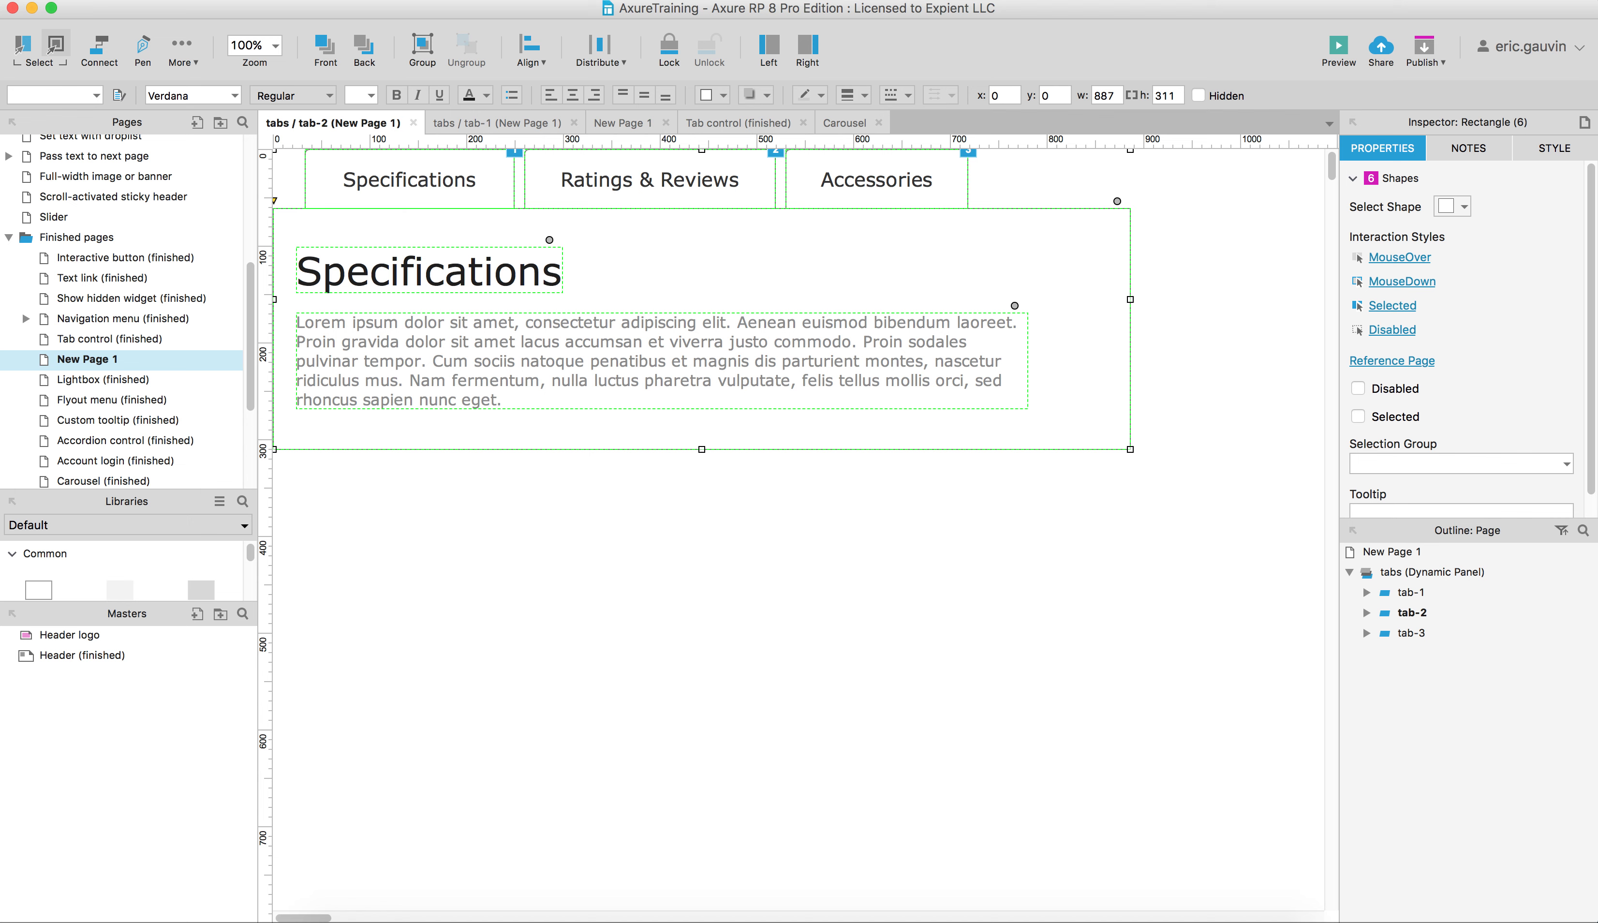
key("cmd+w")
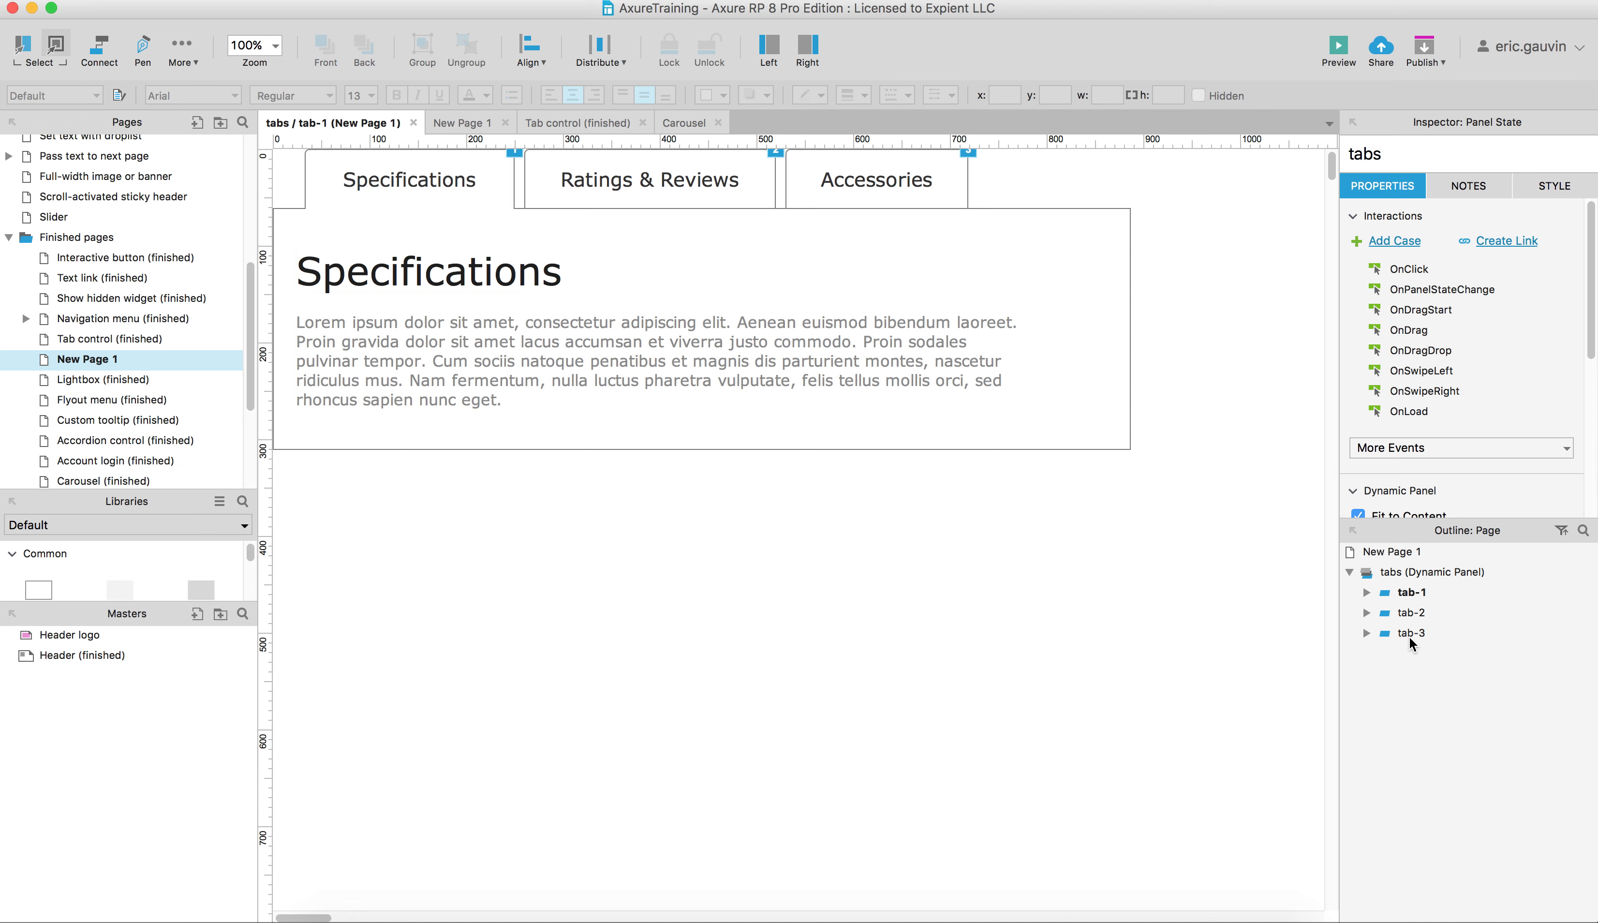
Replace all the widgets in state tab-3 with the ones copied from tab-1
left_click(1409, 632)
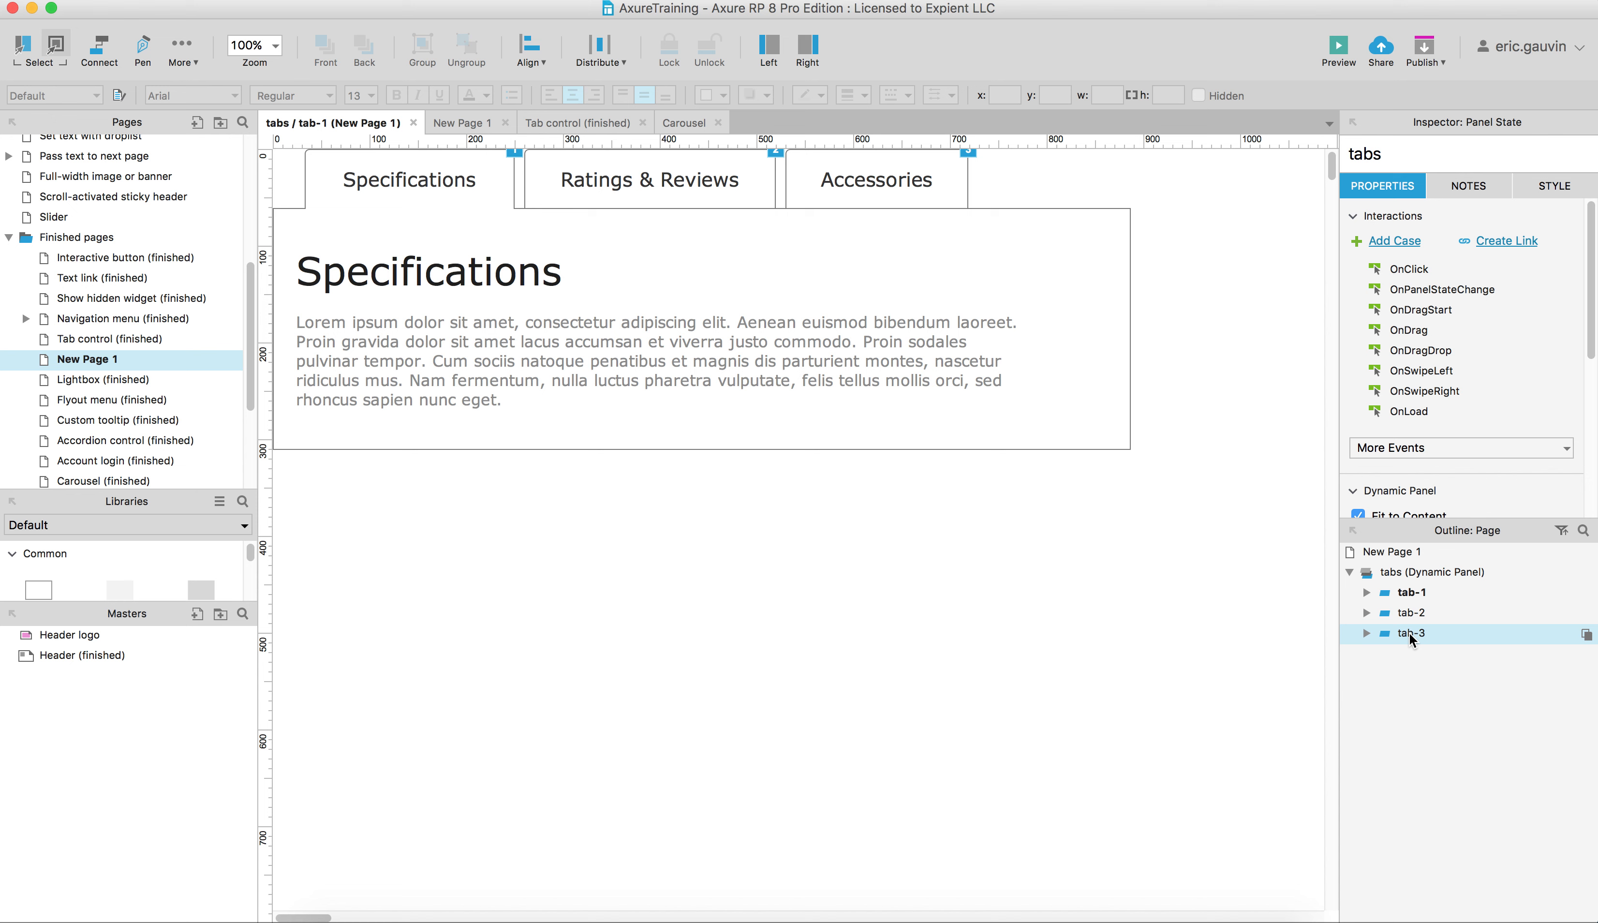
double_click(1410, 633)
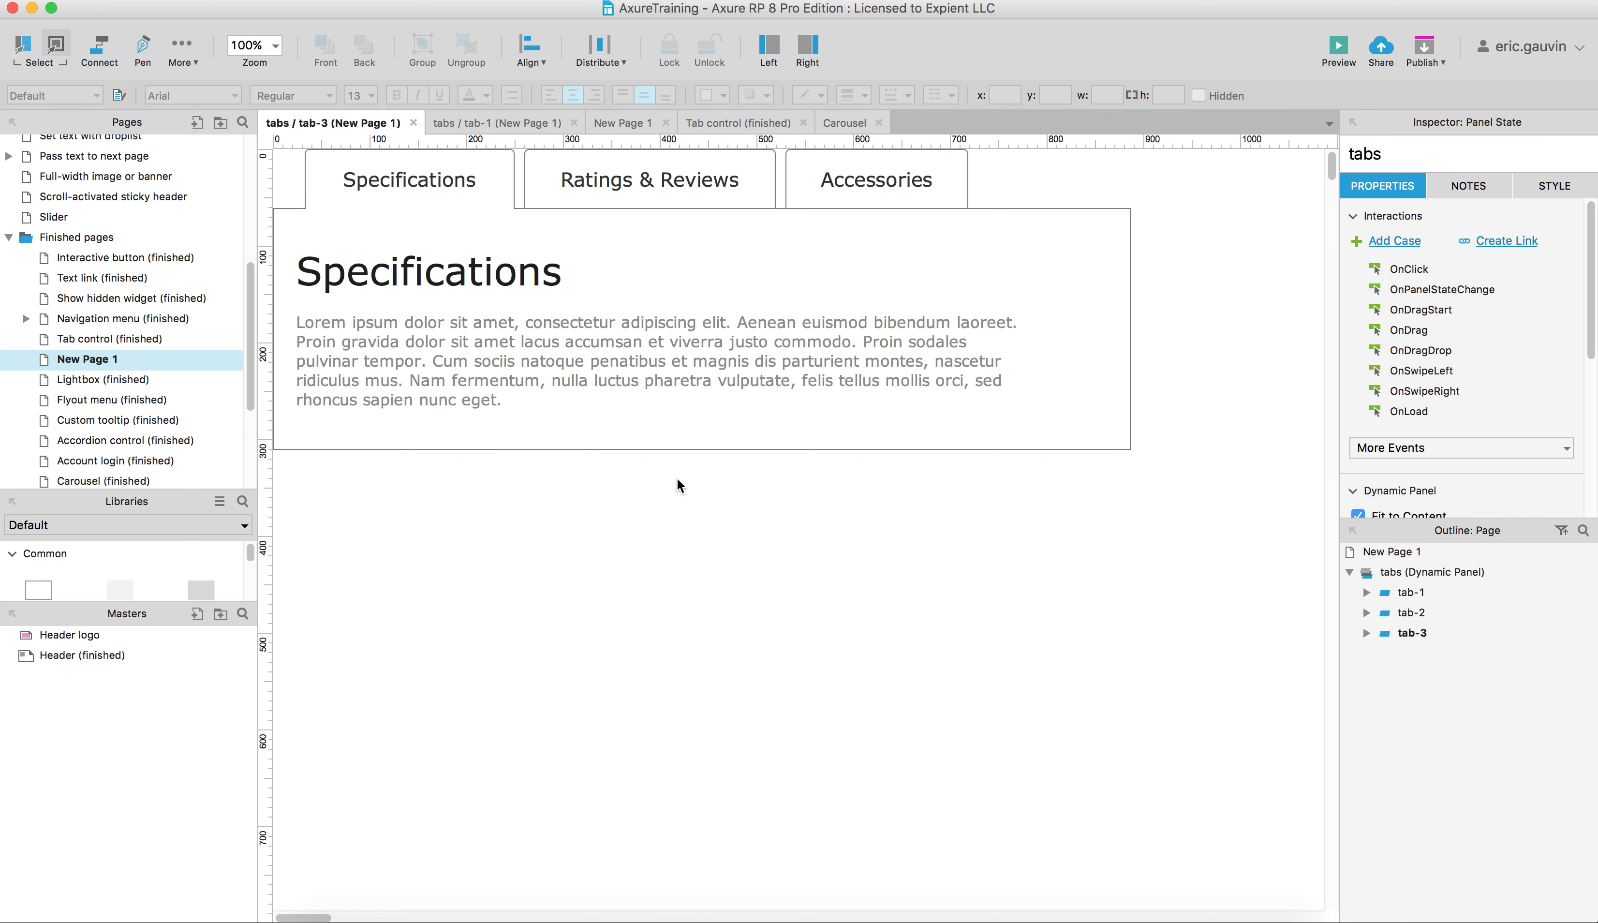
key("super+a")
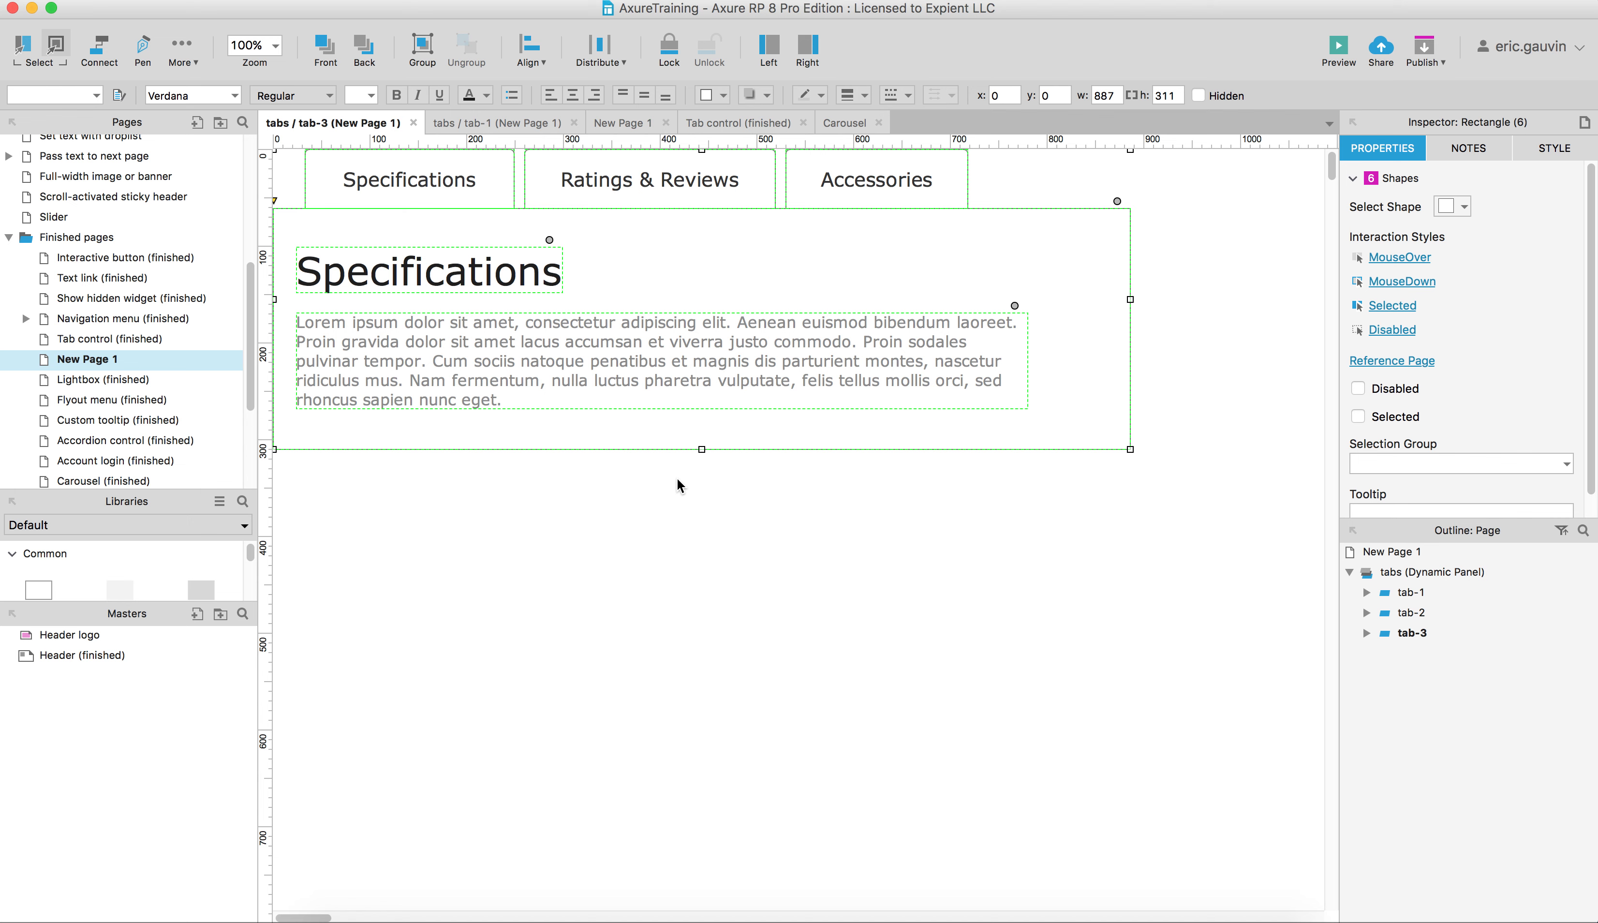
key("Delete")
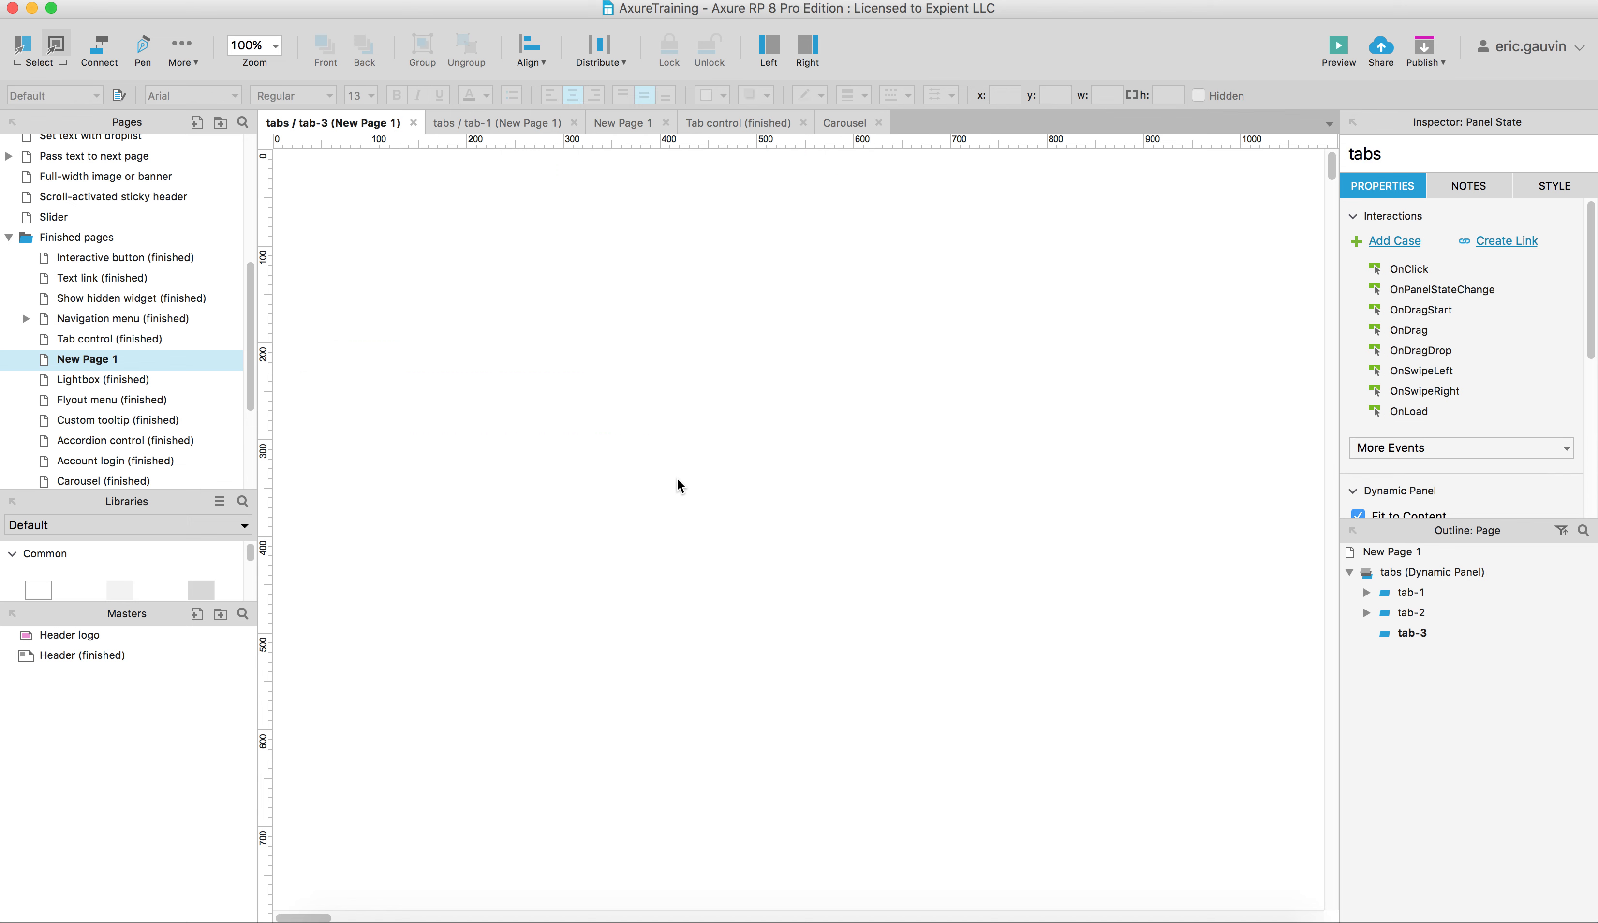
key("super+v")
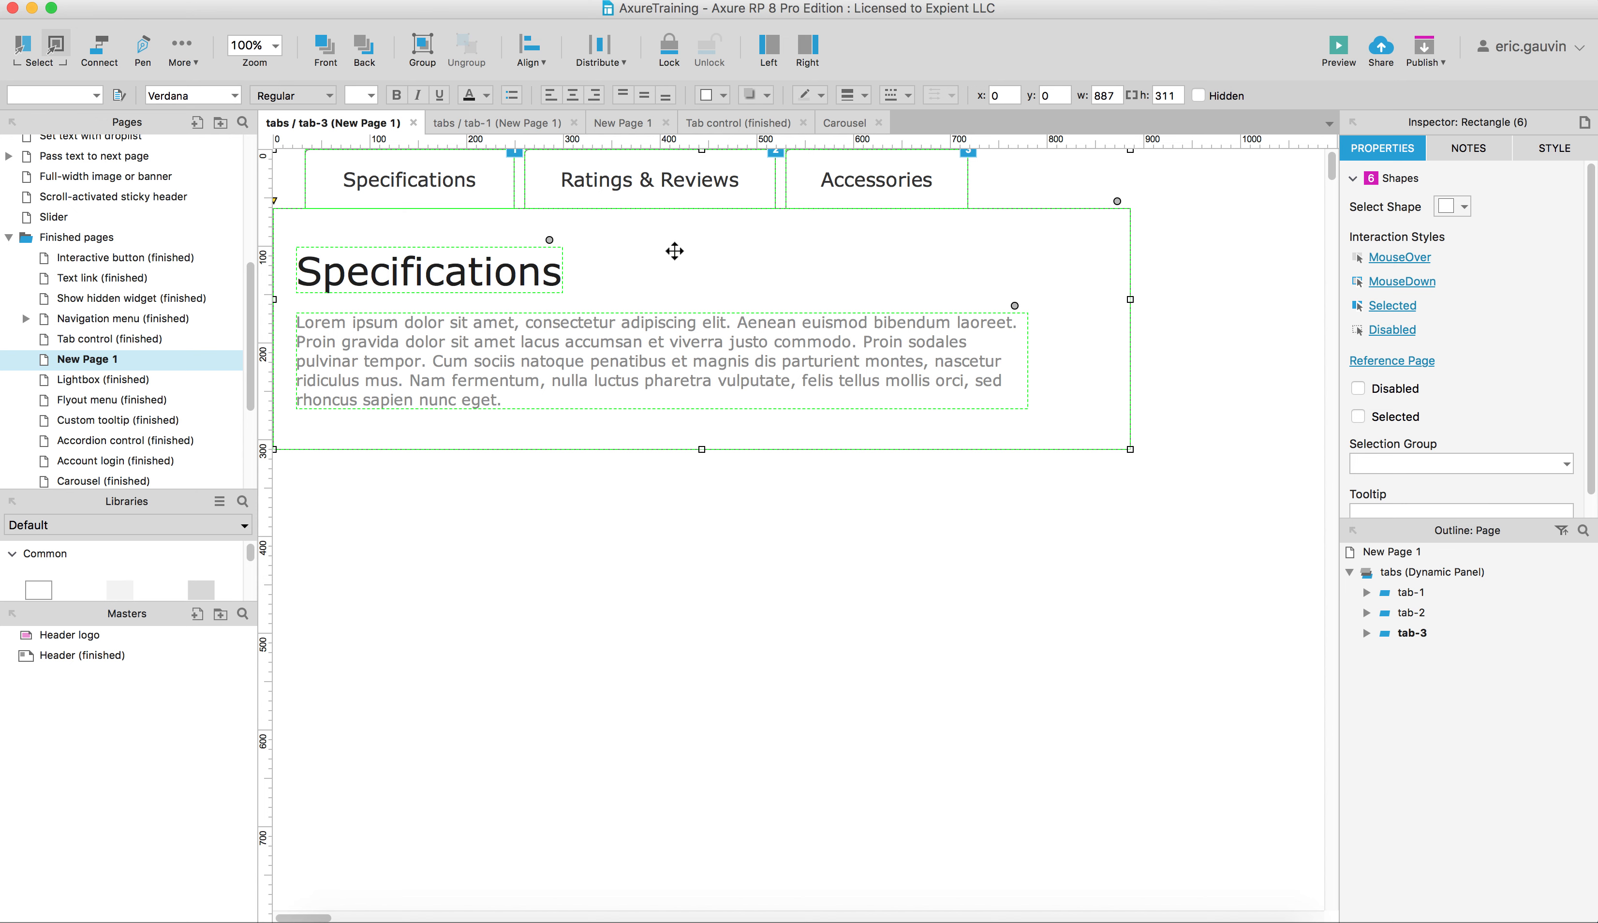
mouse_move(1411, 596)
Close the tab-3 and tab-1 states to return to New Page 1, and deselect the tabs panel
left_click(413, 123)
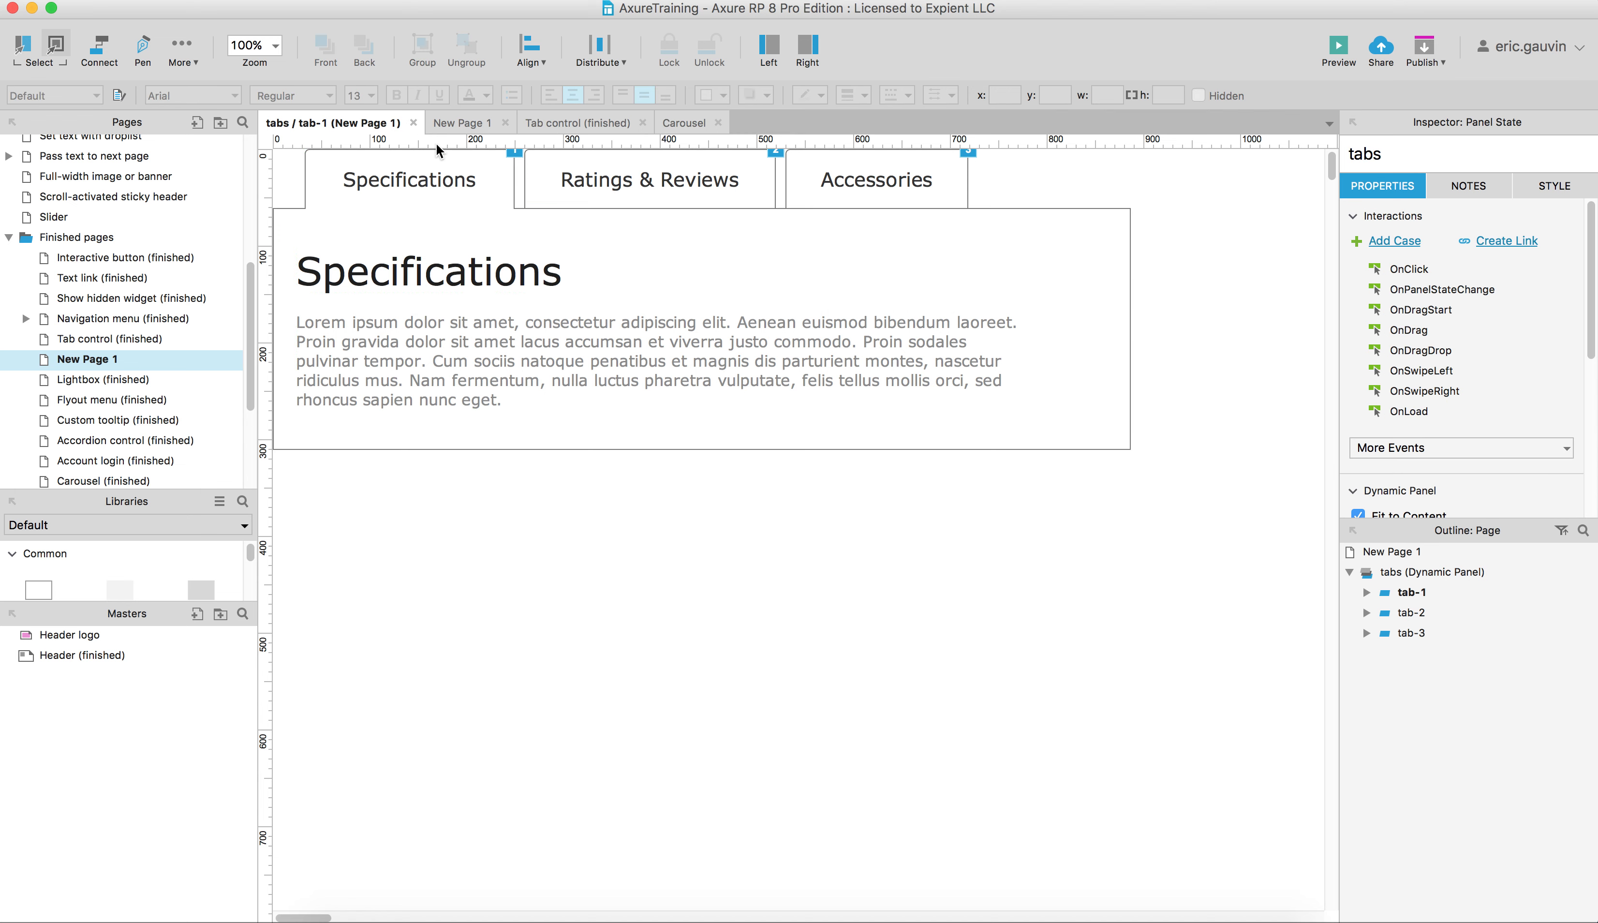
left_click(413, 123)
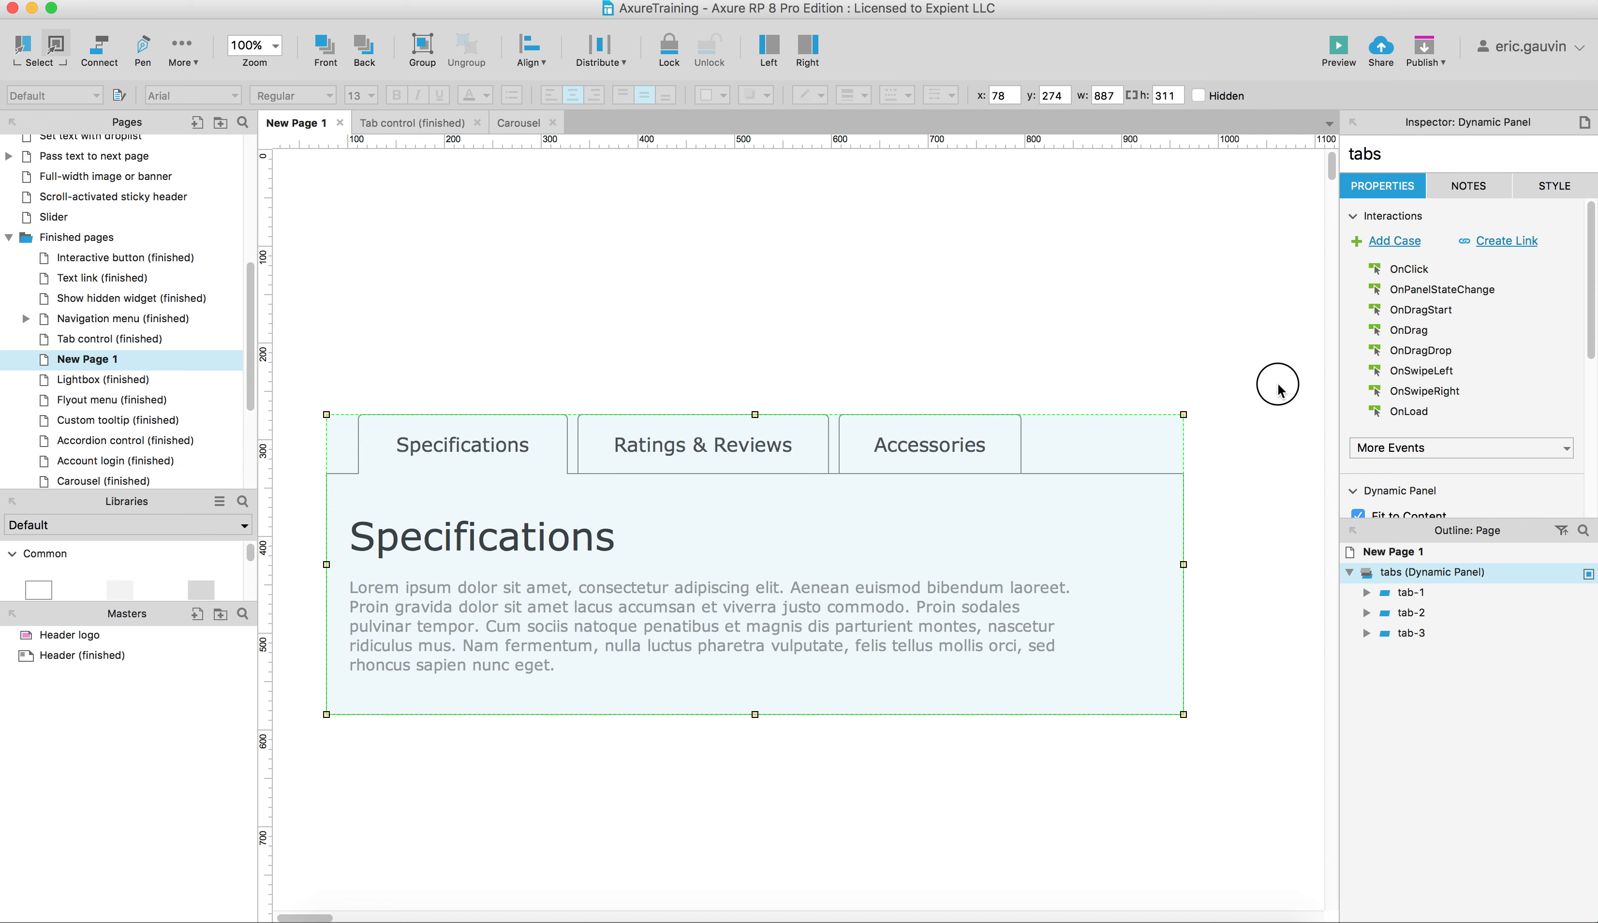
key("Escape")
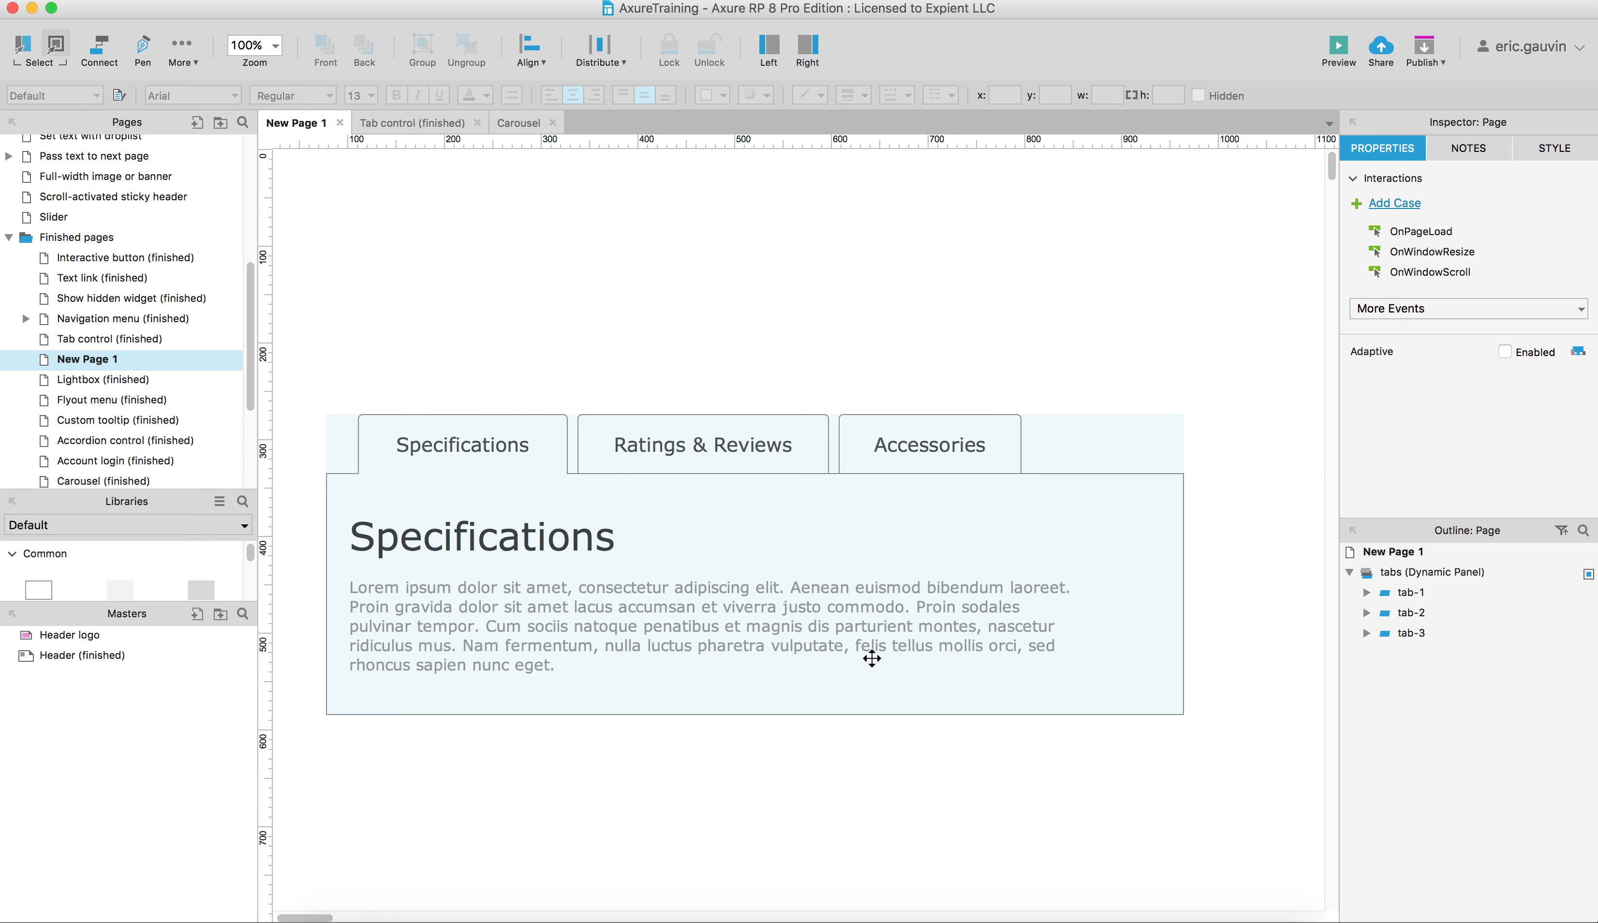
Open all three states of the tabs dynamic panel for editing at once
left_click(1000, 571)
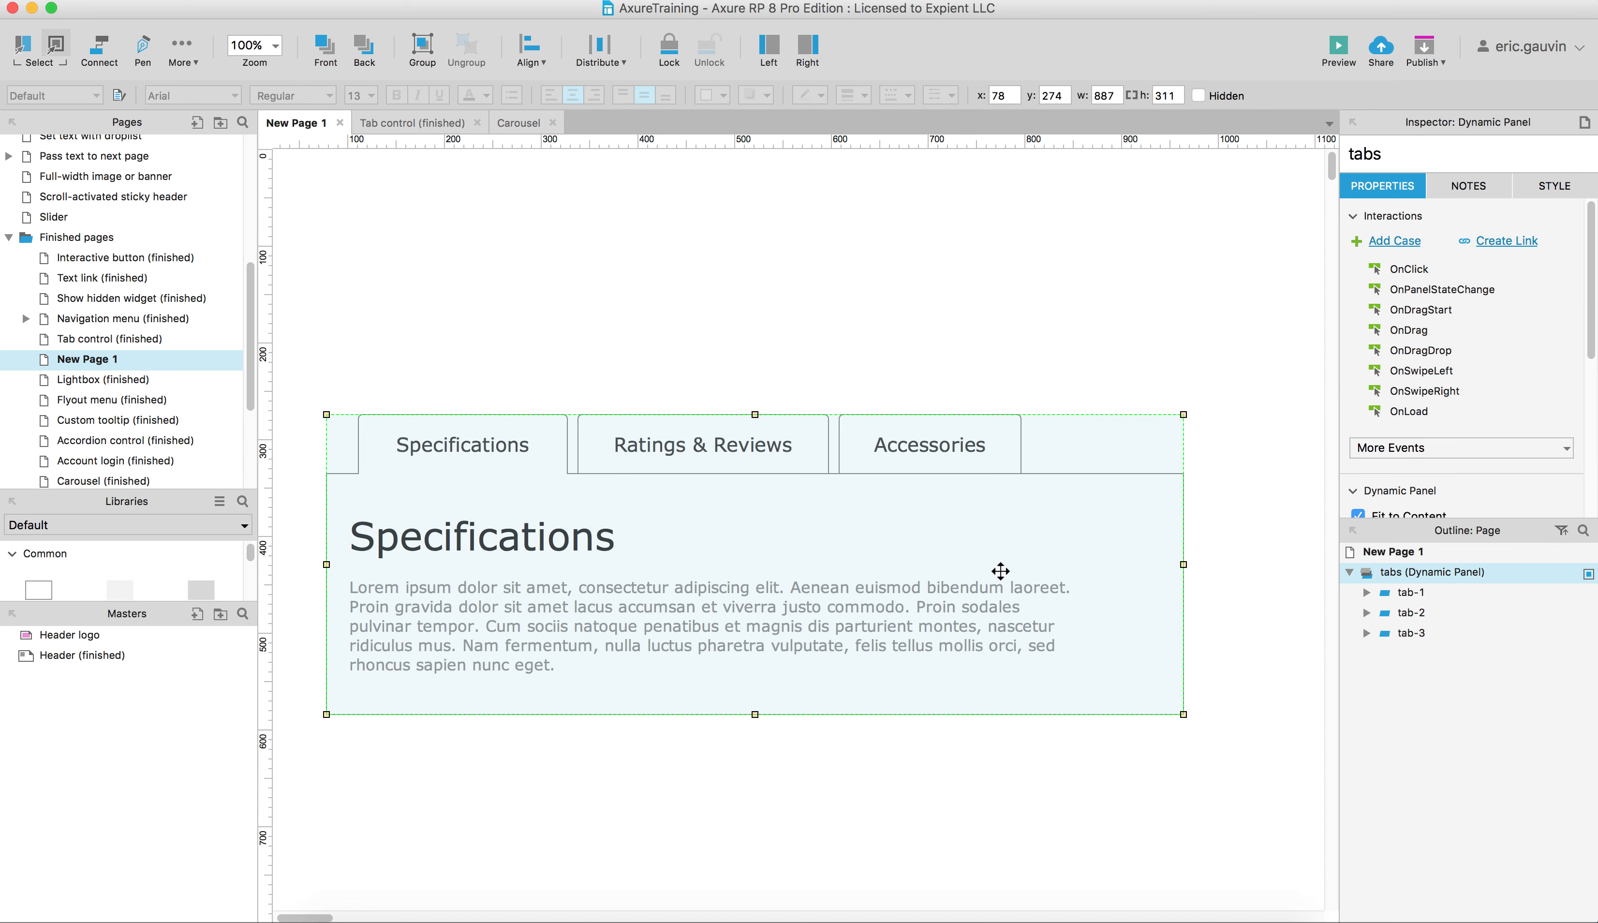
double_click(974, 497)
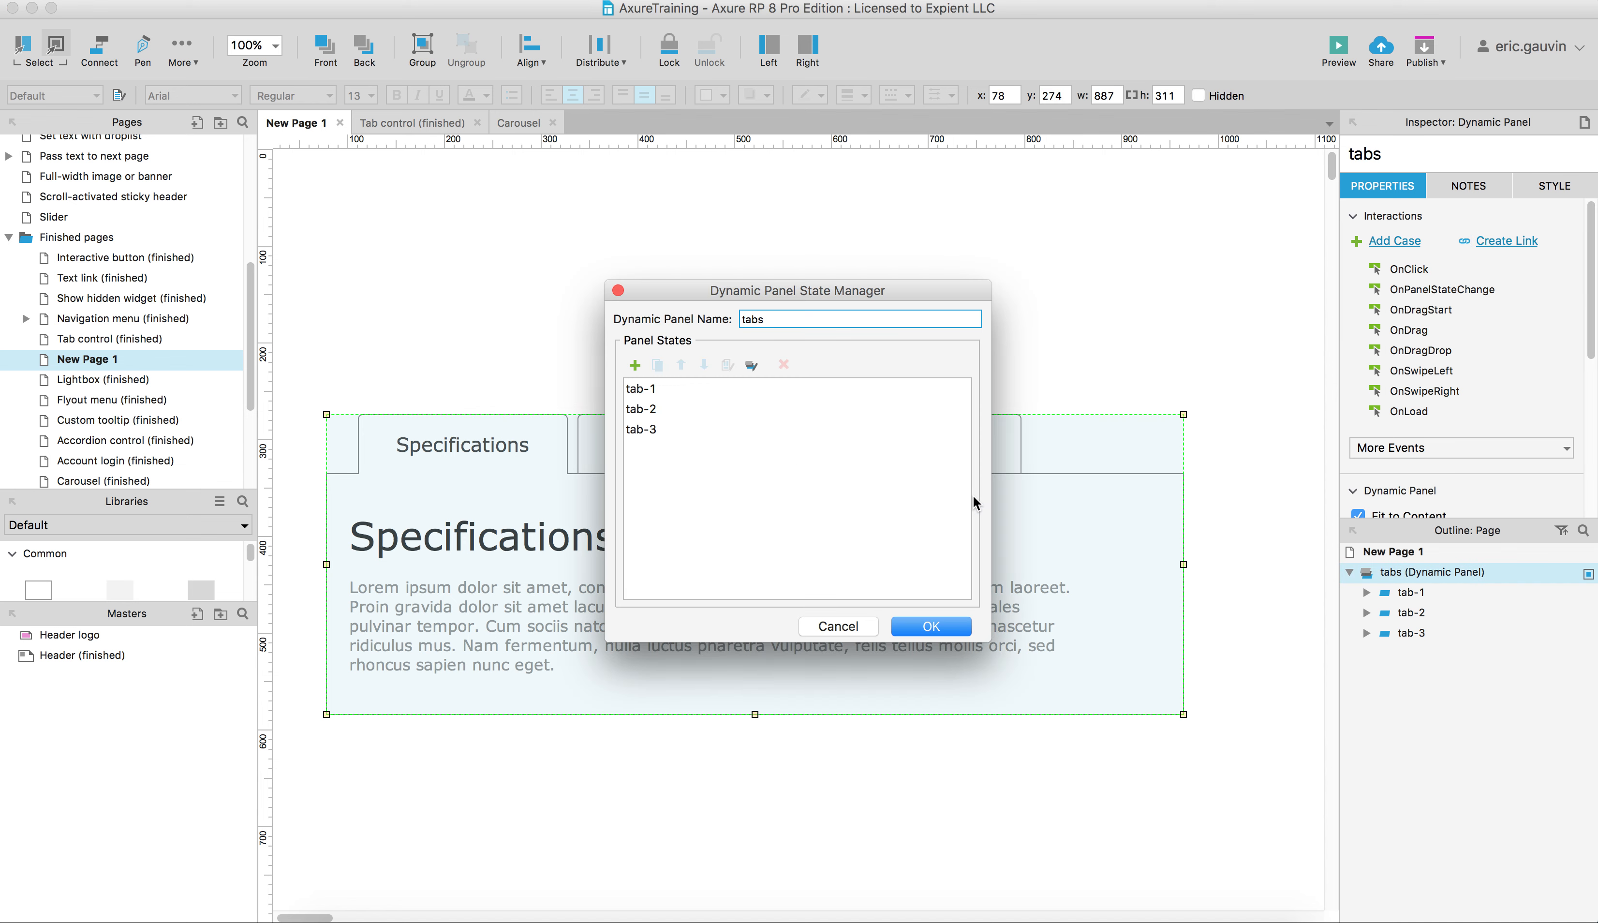
left_click(751, 366)
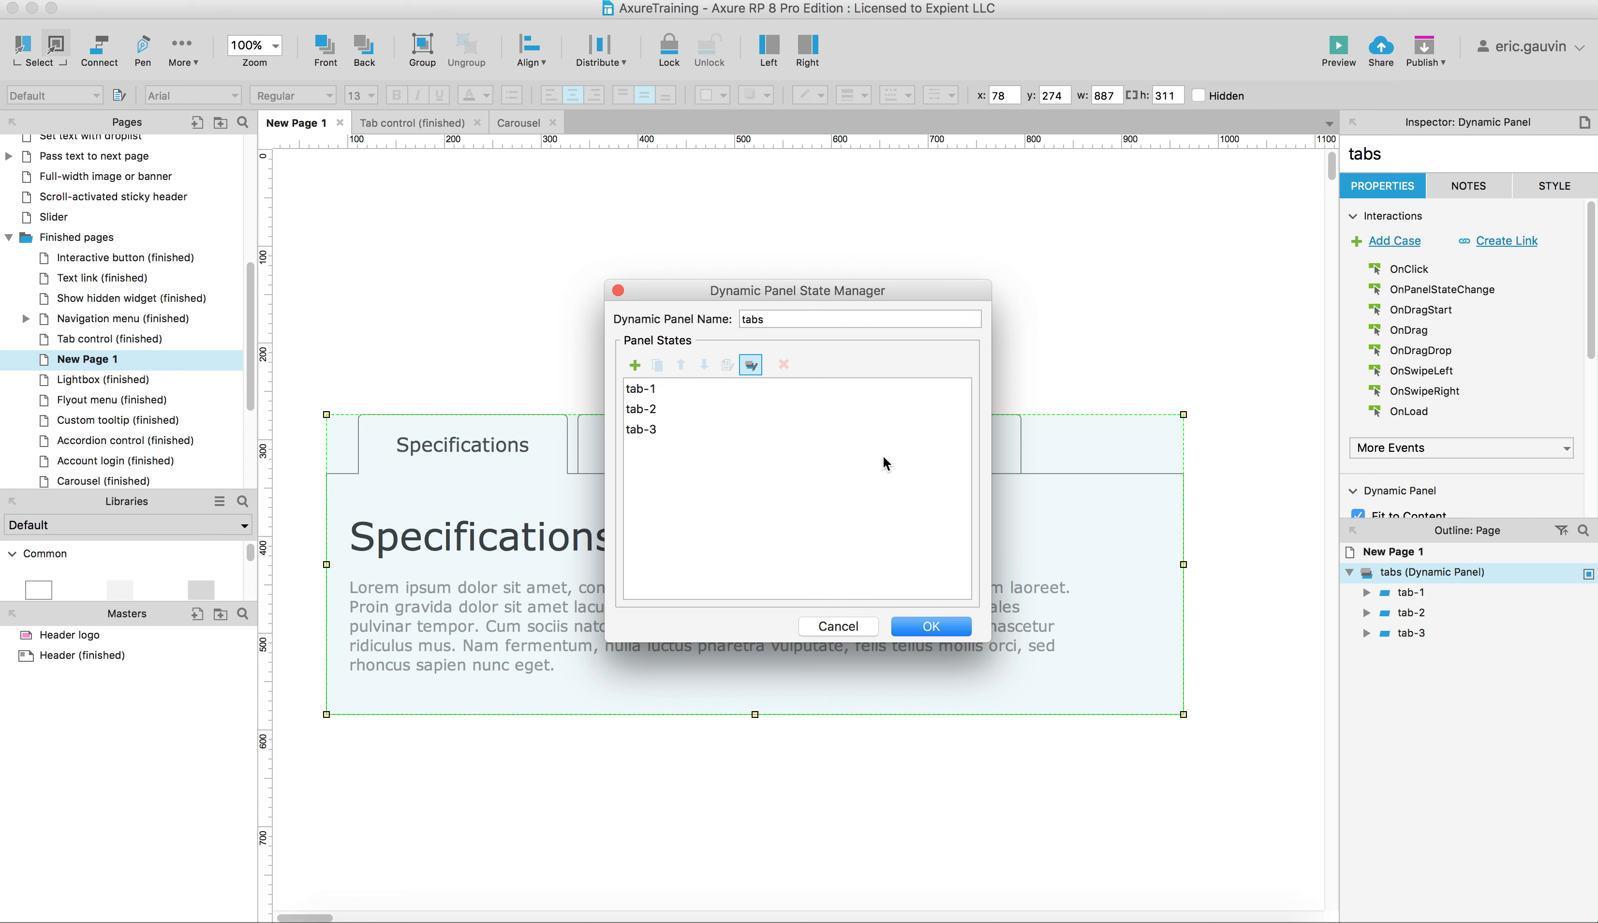
key("Return")
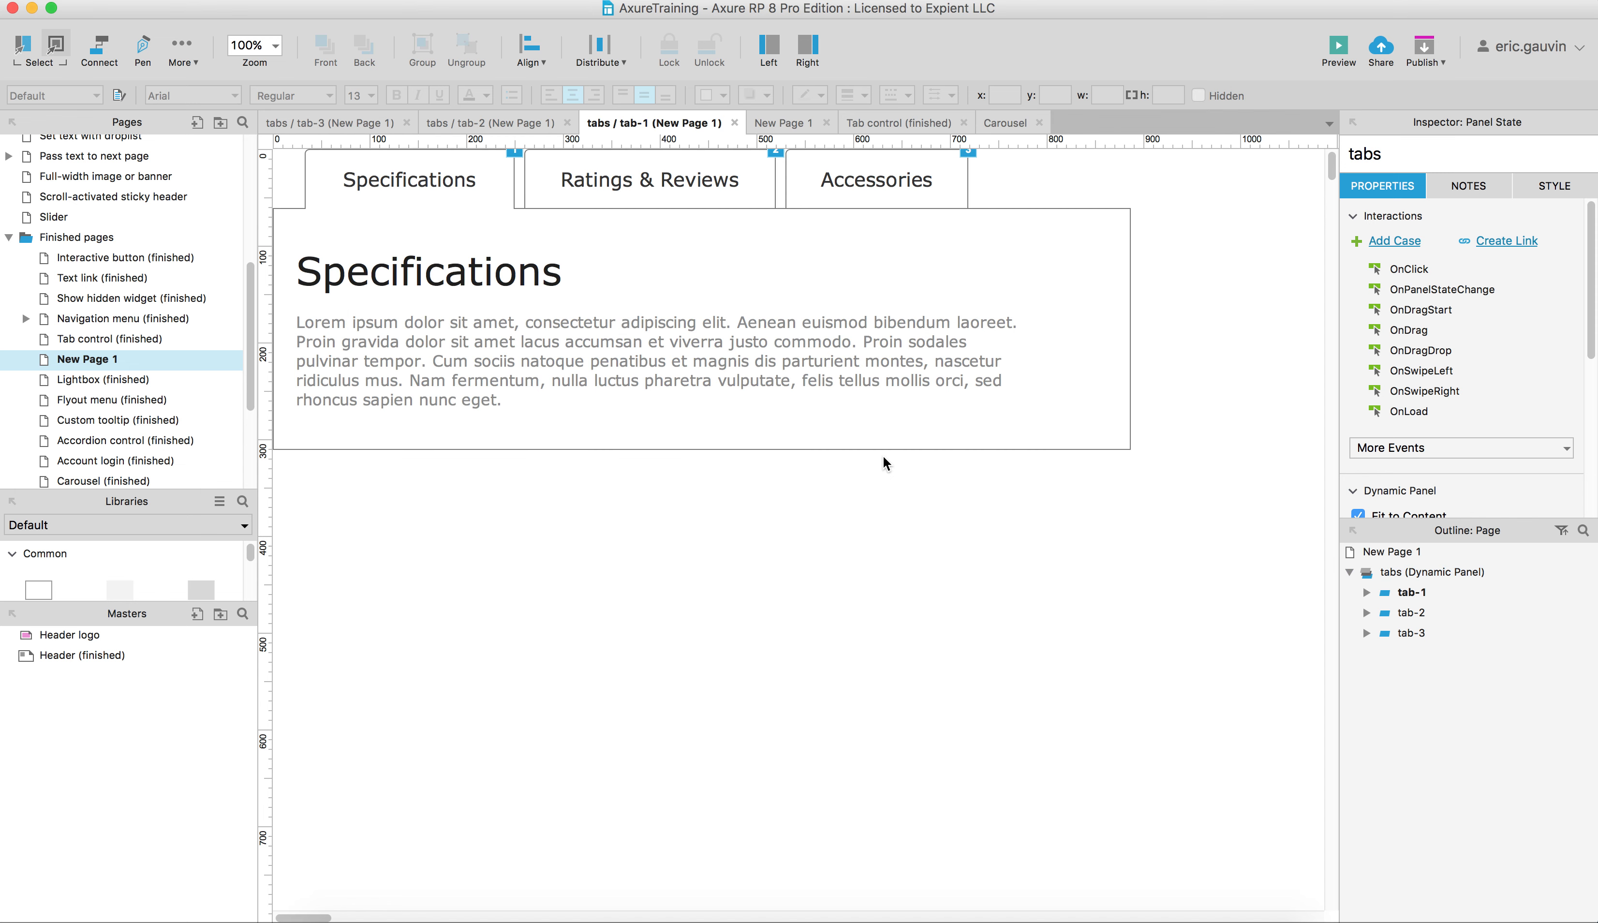
Close state tab-1; in state tab-3, bring the Accessories tab shape to the front and send the Specifications tab shape behind the content box
left_click(734, 122)
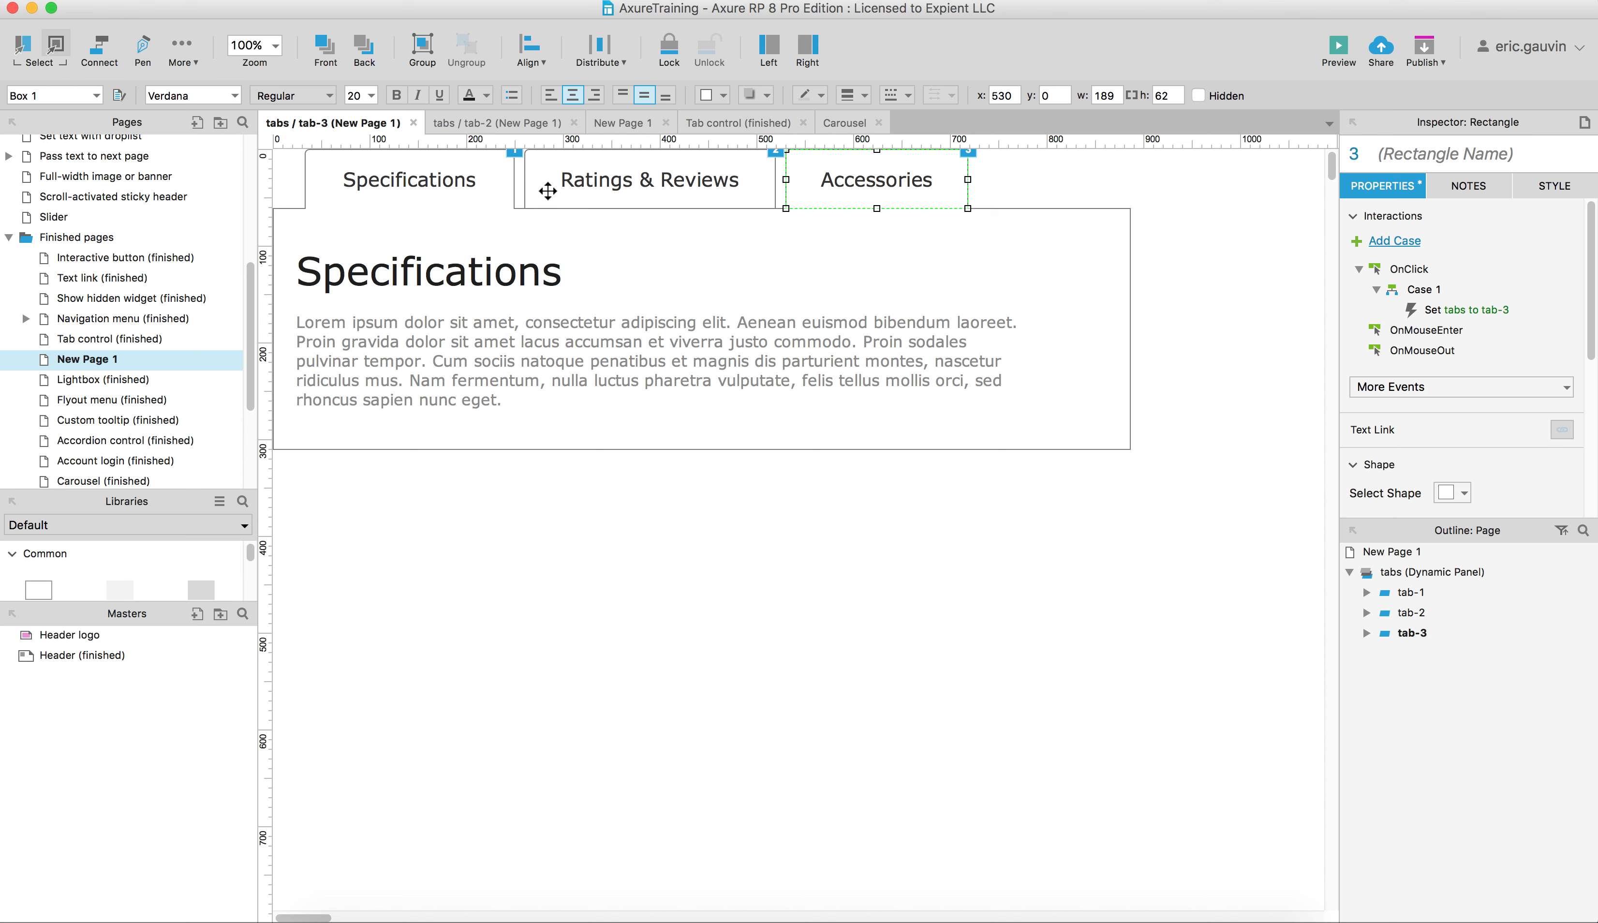
left_click(502, 185)
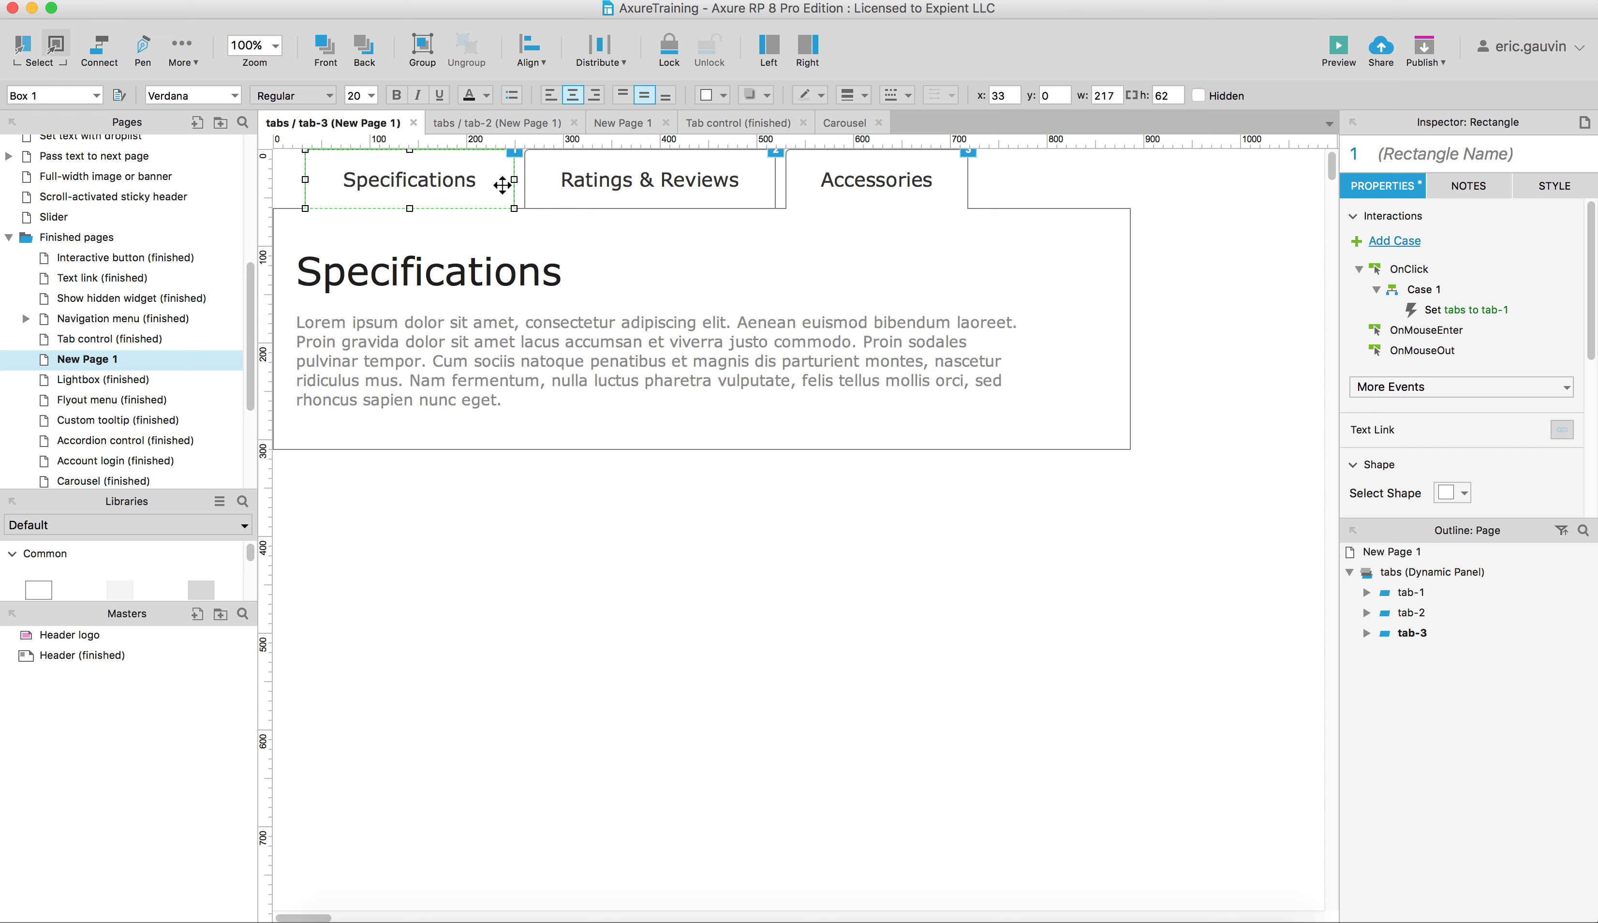
left_click(629, 585)
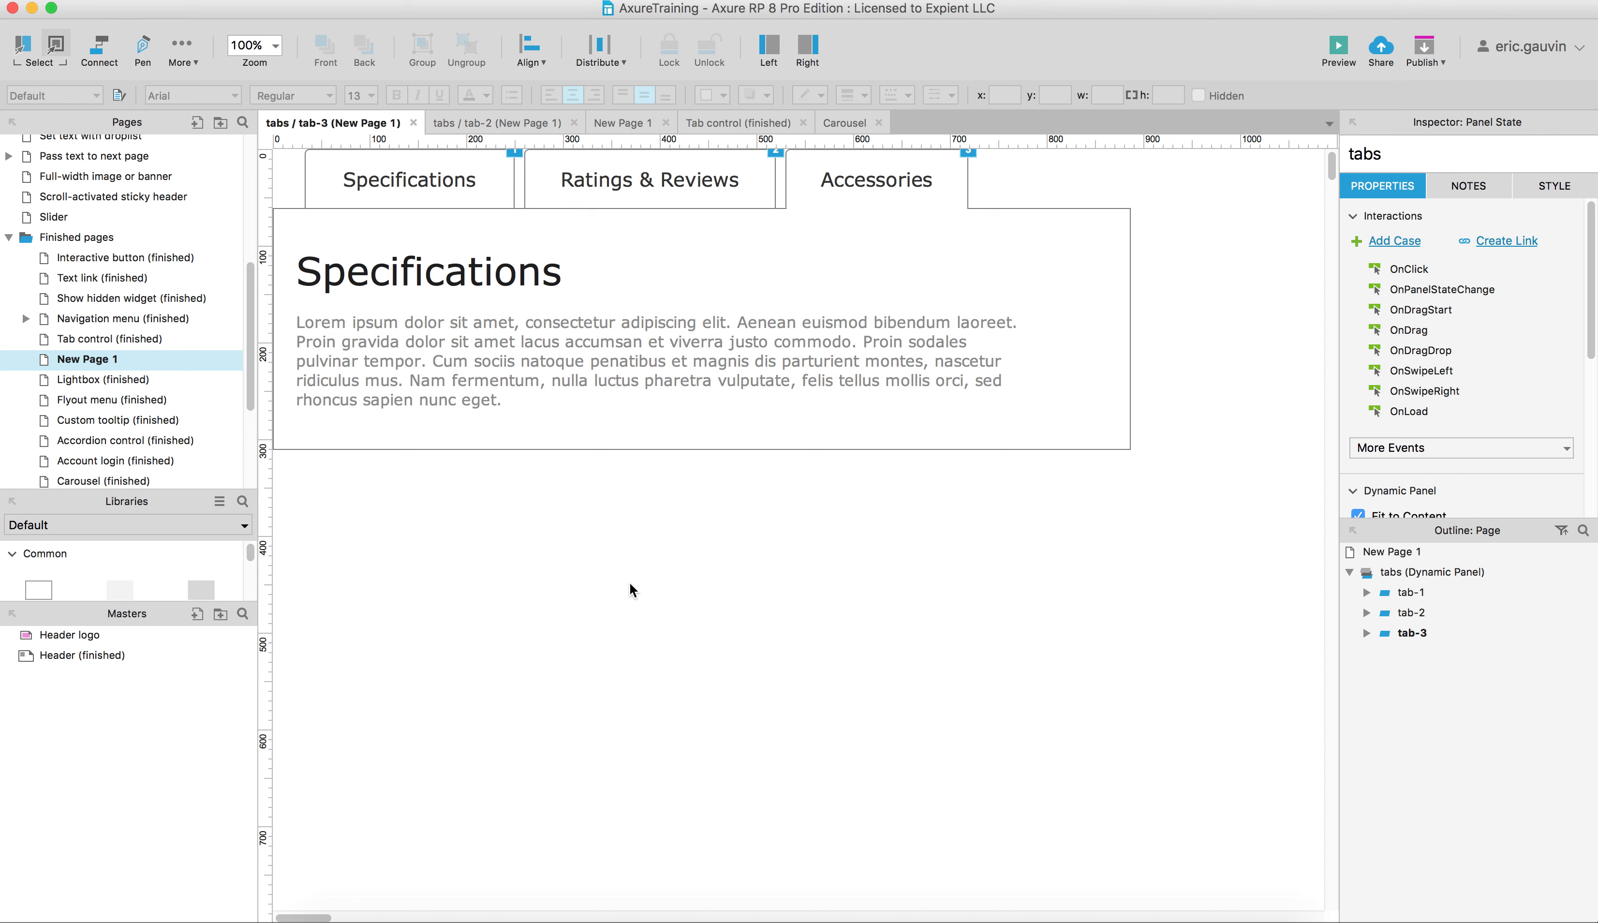
Change the content heading in state tab-3 to "Accessories" and close that state
left_click(417, 279)
double_click(418, 279)
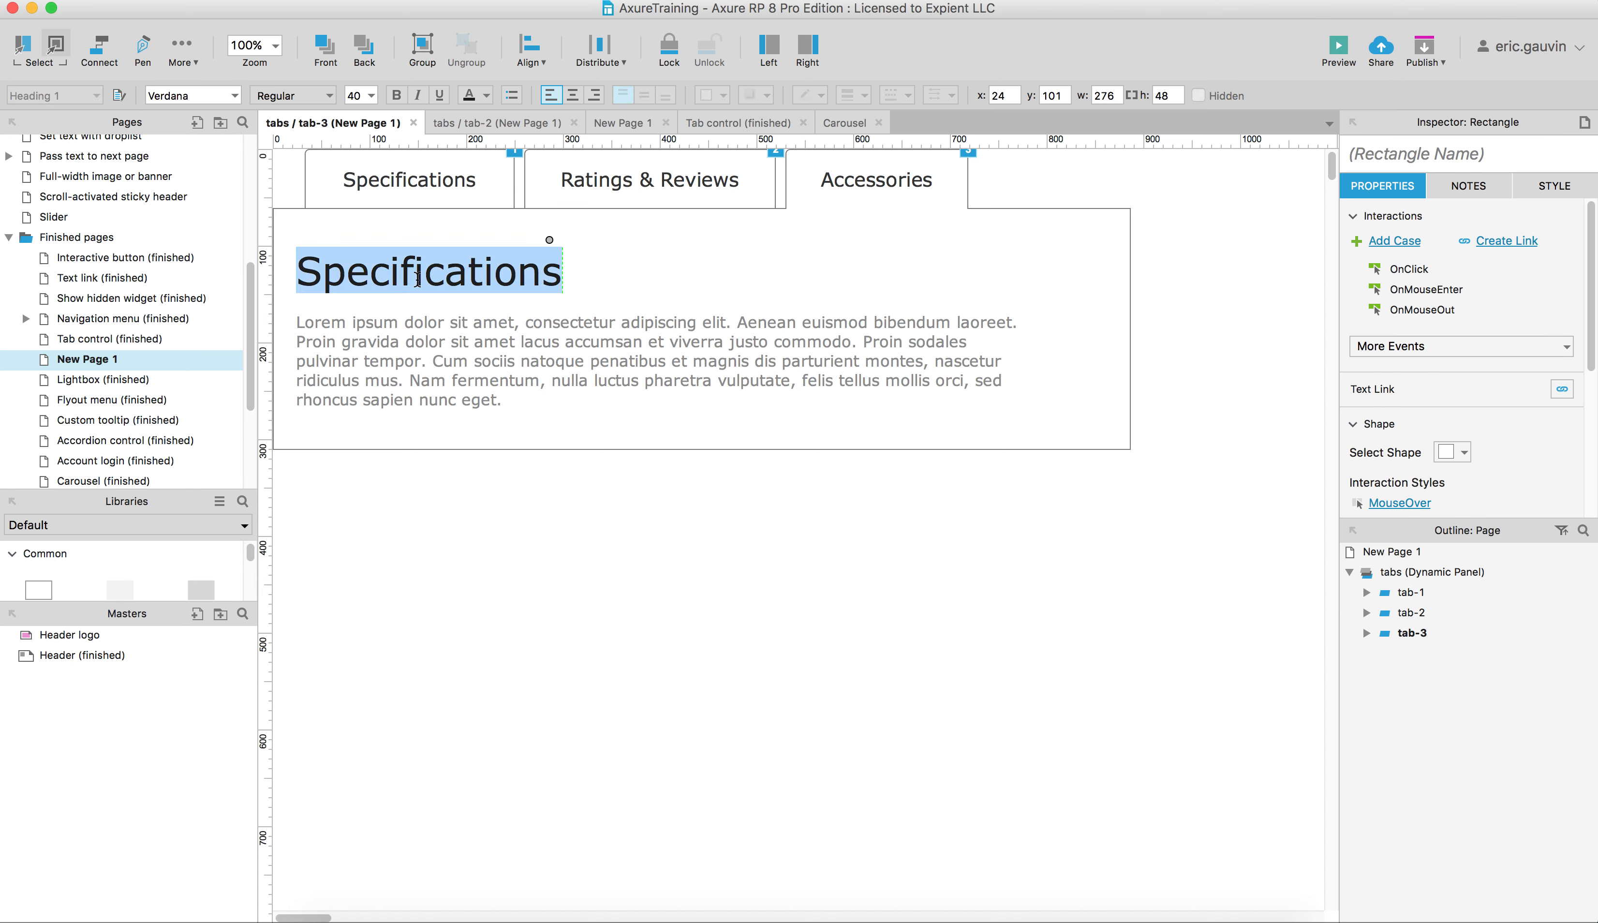
type("Accessori")
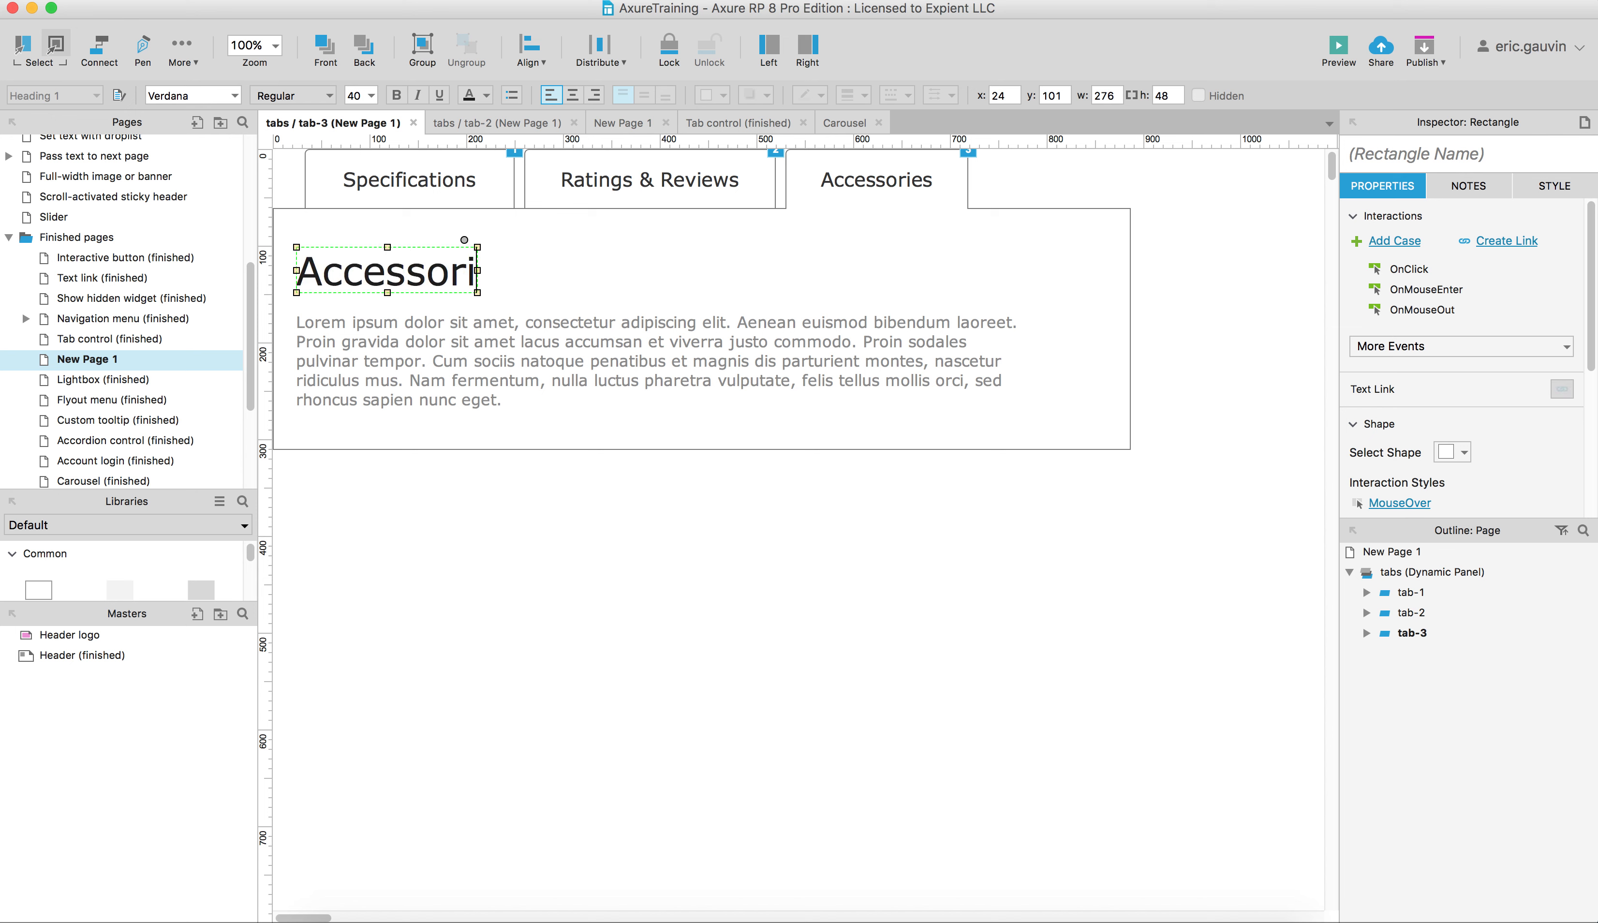
type("es")
left_click(499, 549)
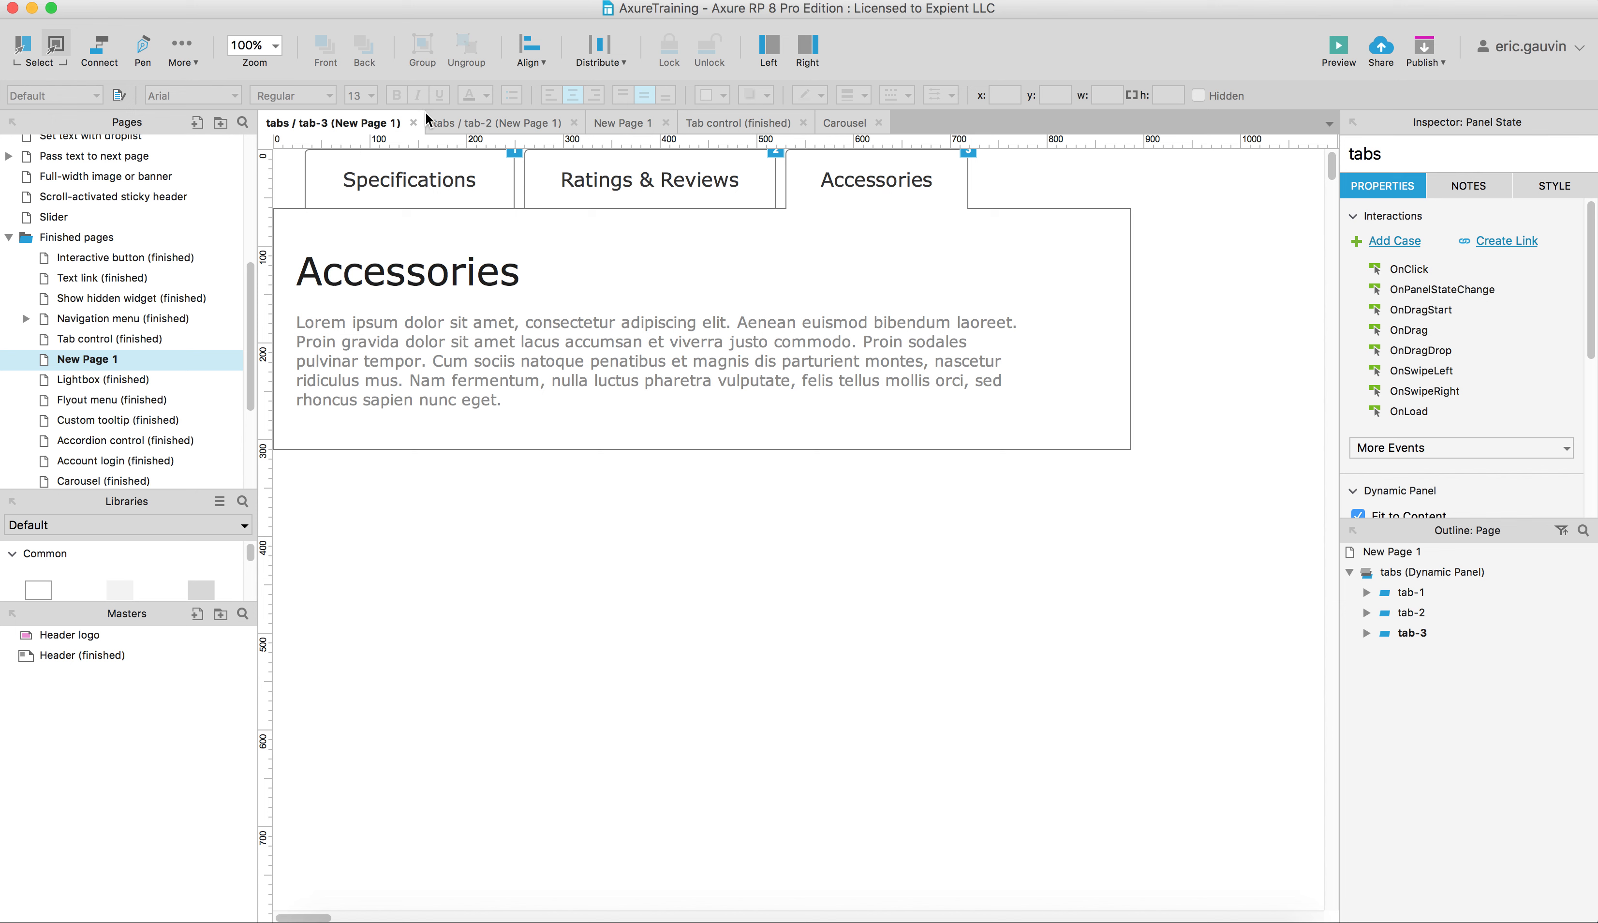
left_click(413, 122)
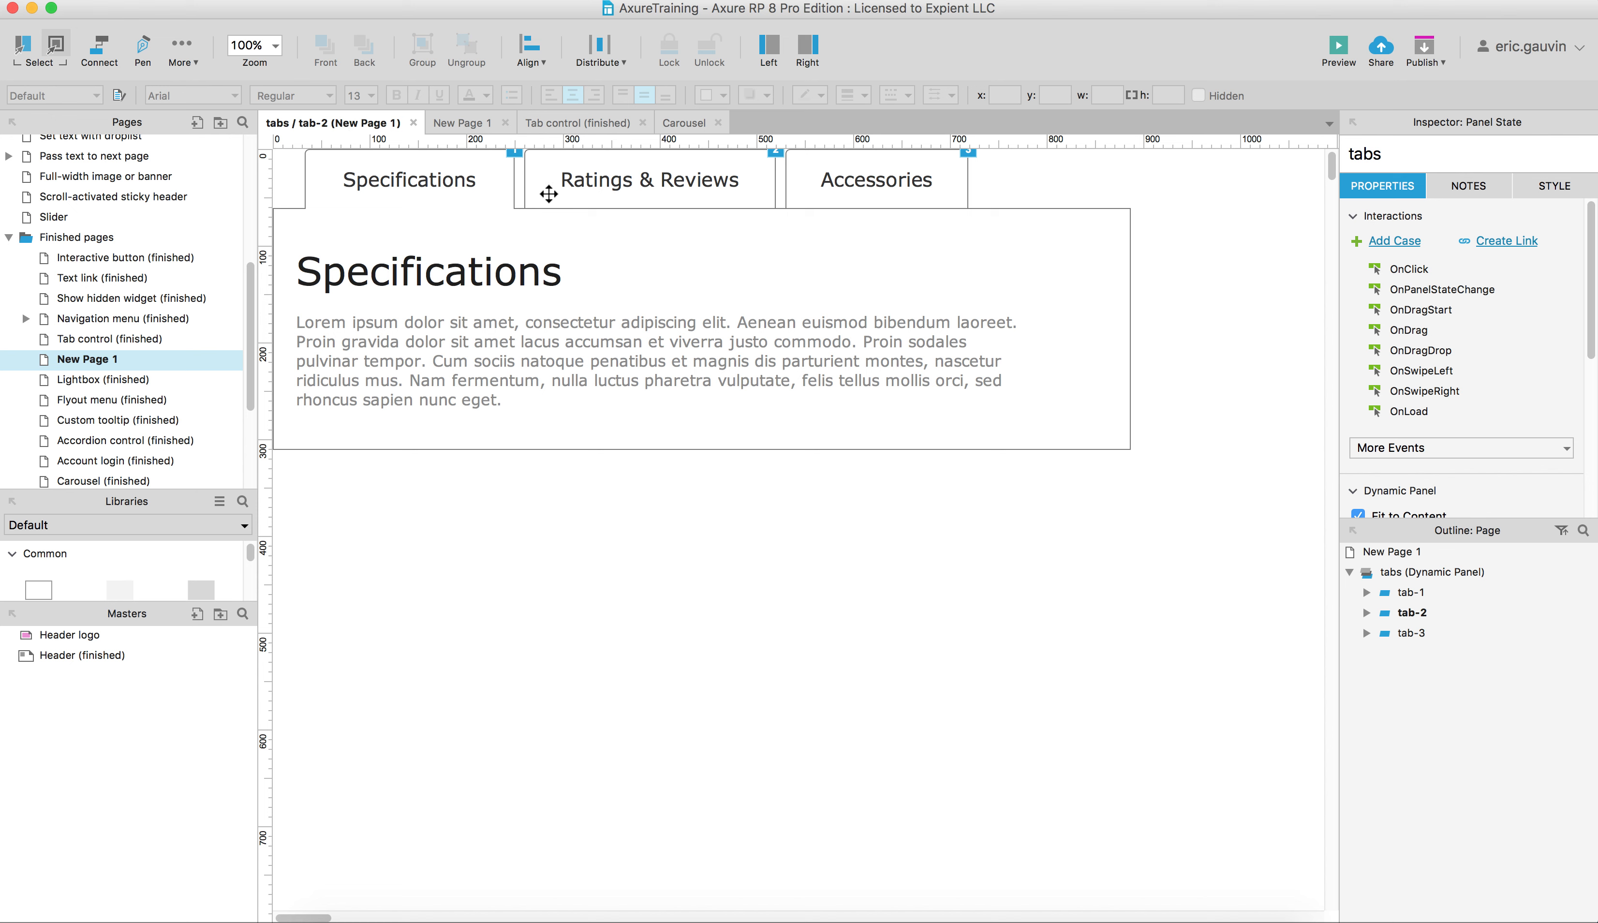
In state tab-2, send the Specifications tab shape behind the content box and bring the Ratings & Reviews tab shape to the front
left_click(417, 180)
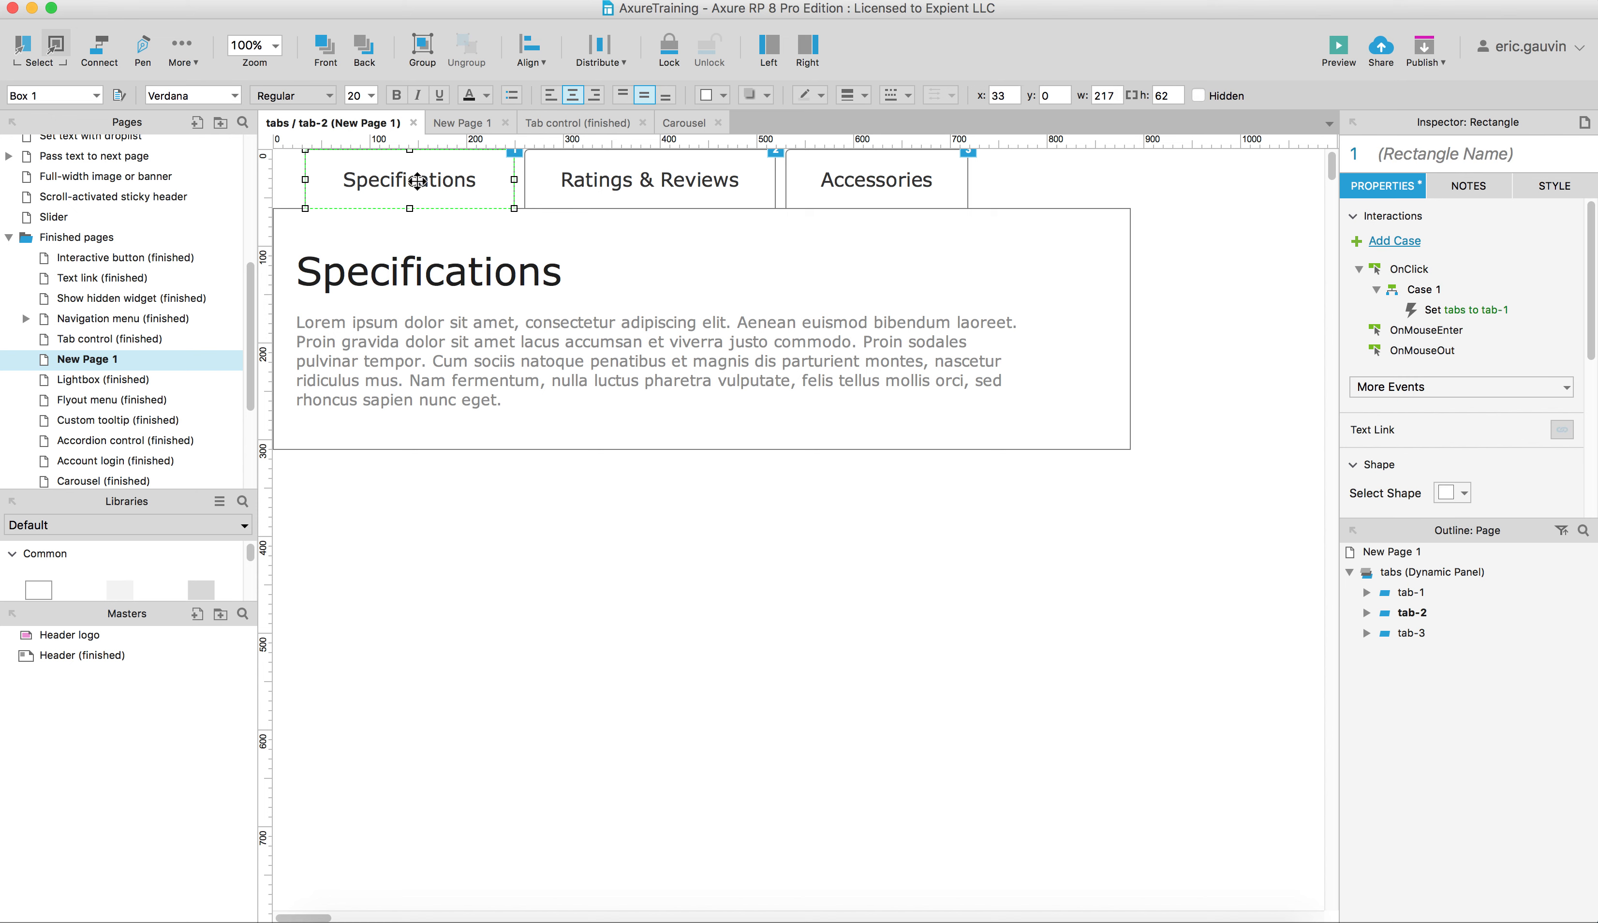
left_click(579, 180)
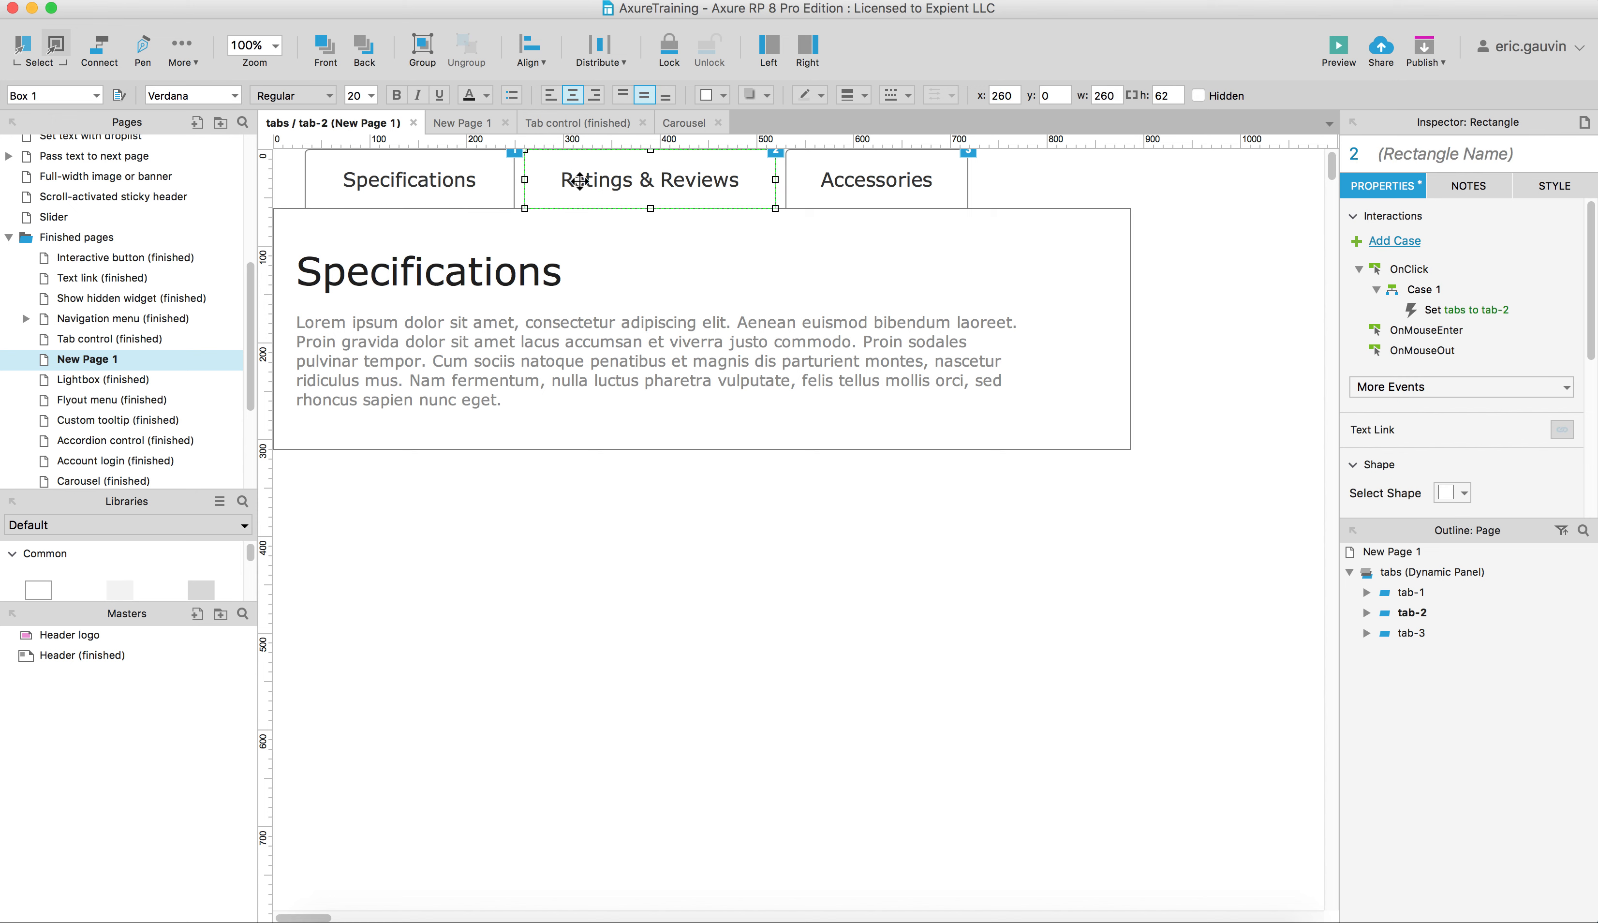
left_click(696, 394)
Change the content heading in state tab-2 to "Ratings & Reviews" and close that state
double_click(468, 277)
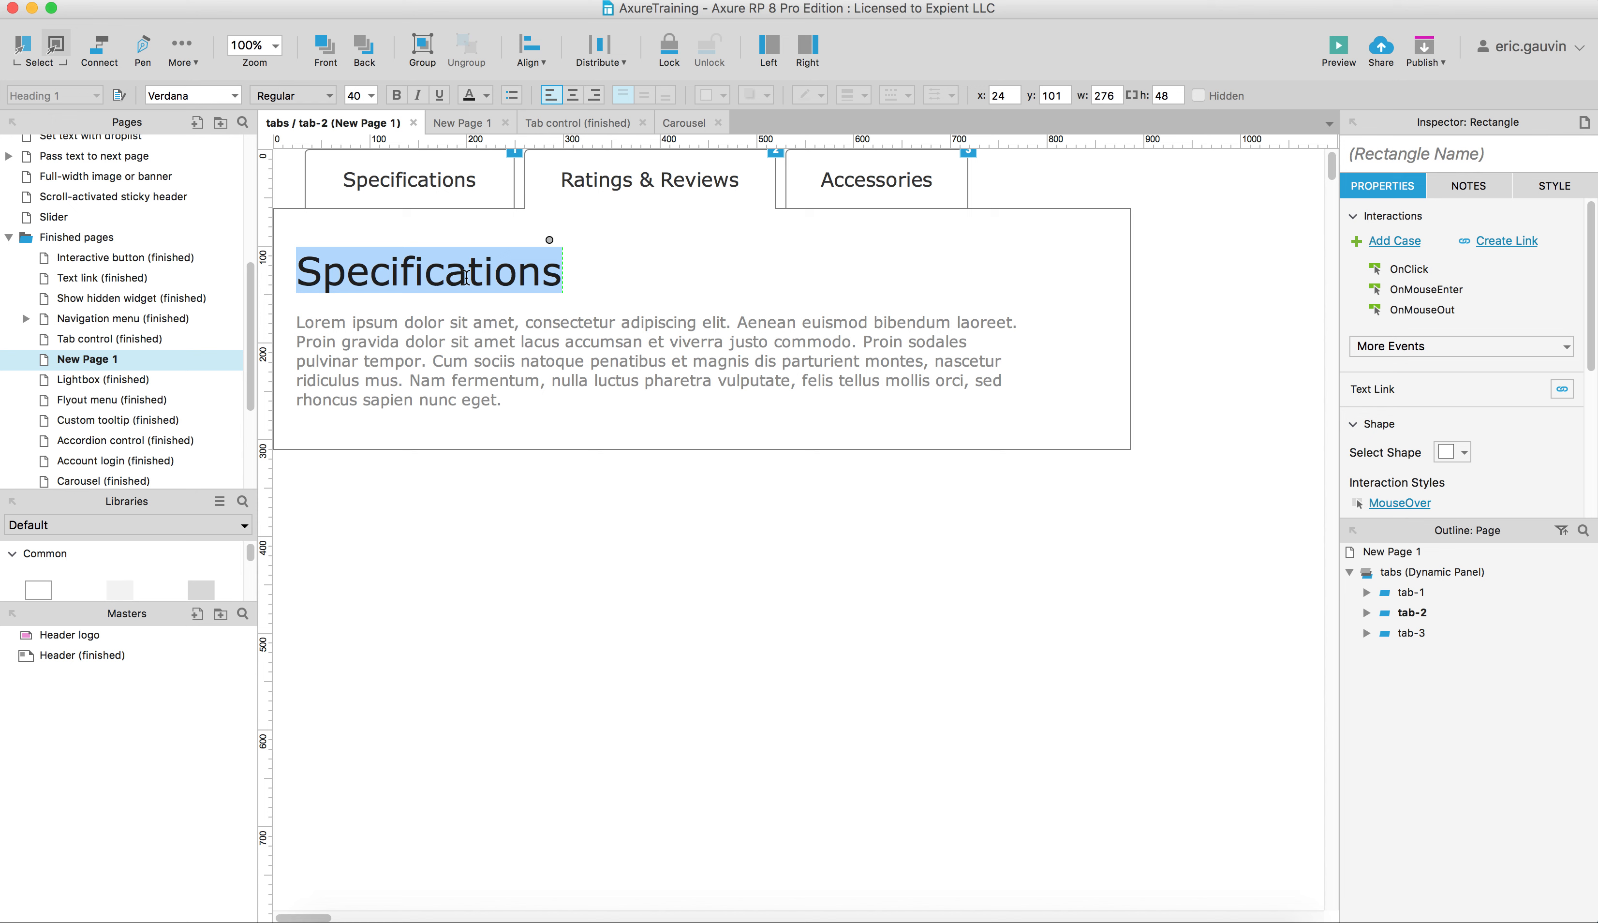
type("Ratings ")
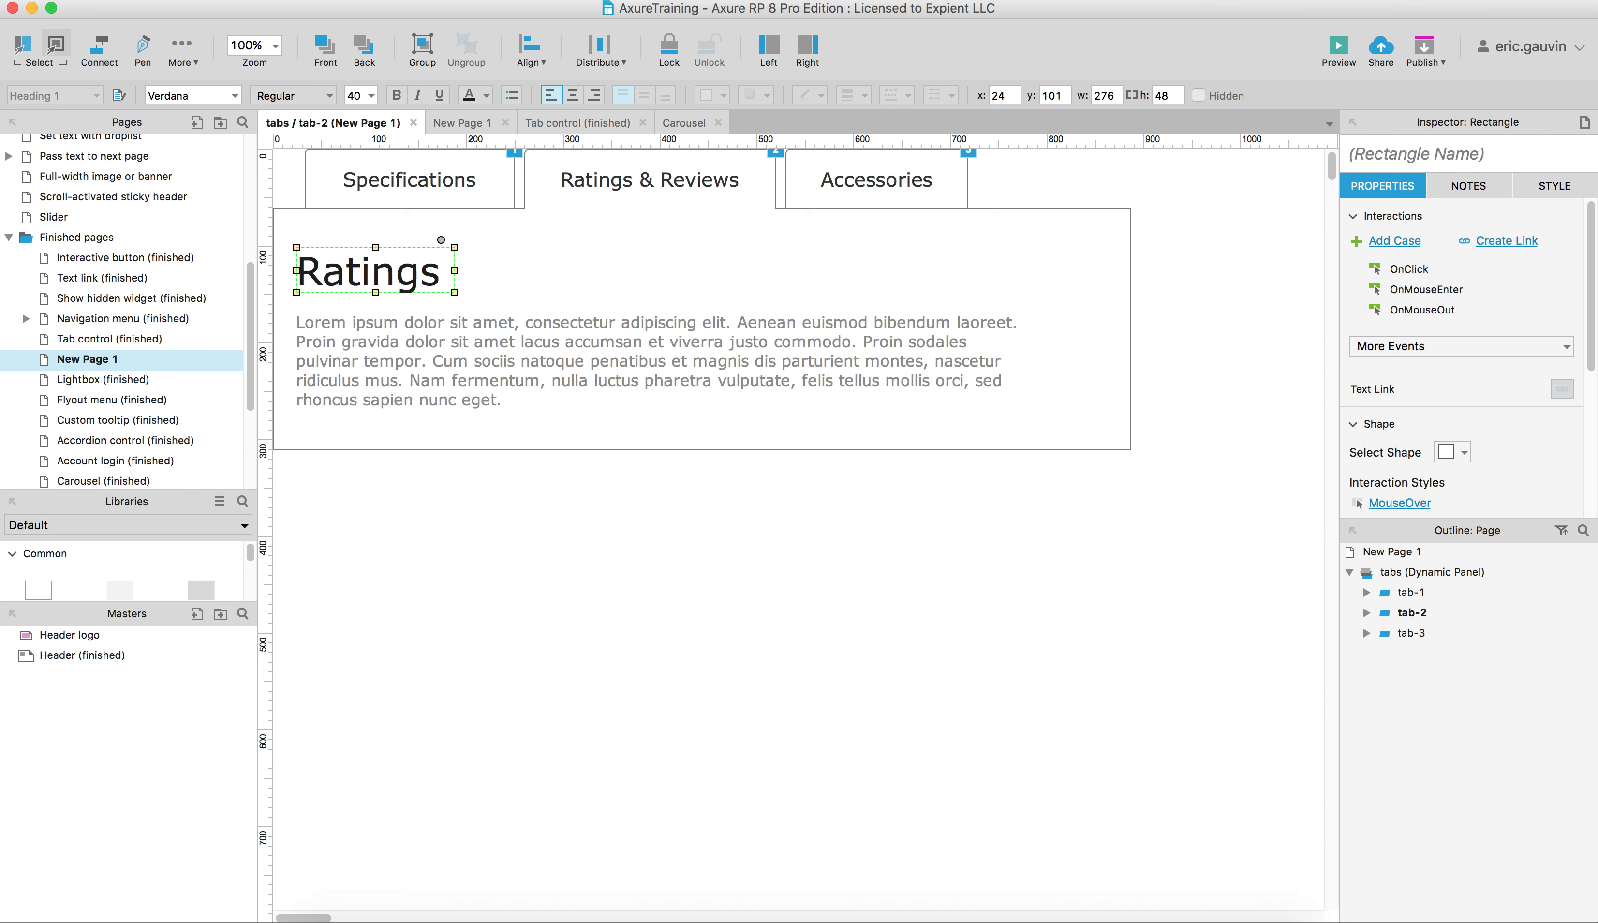
type("& Re")
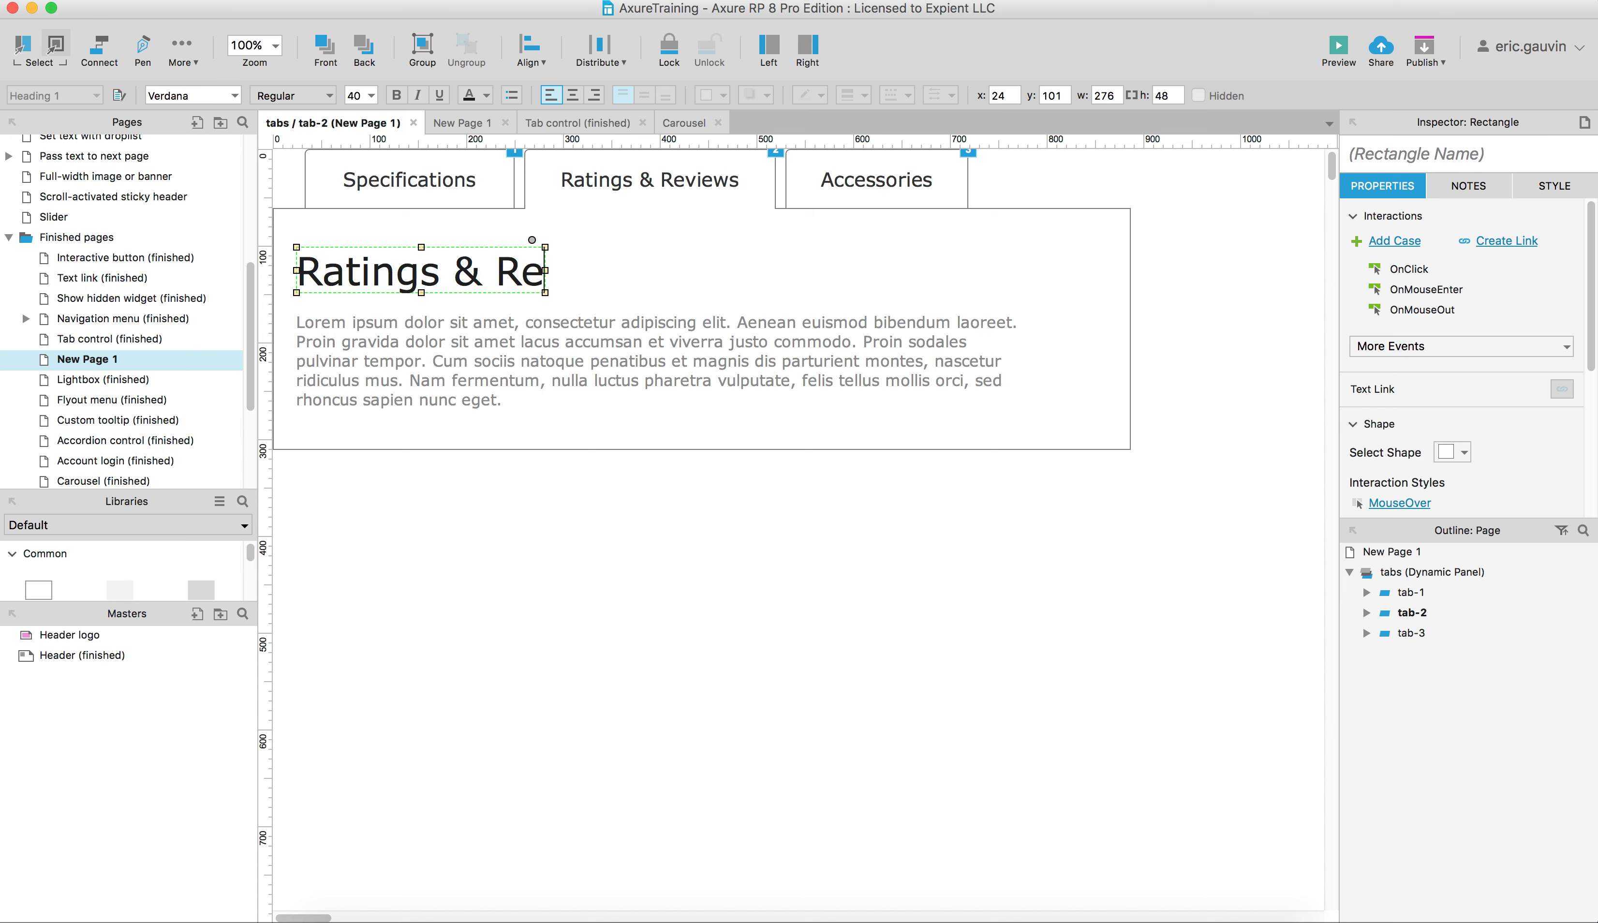
type("views")
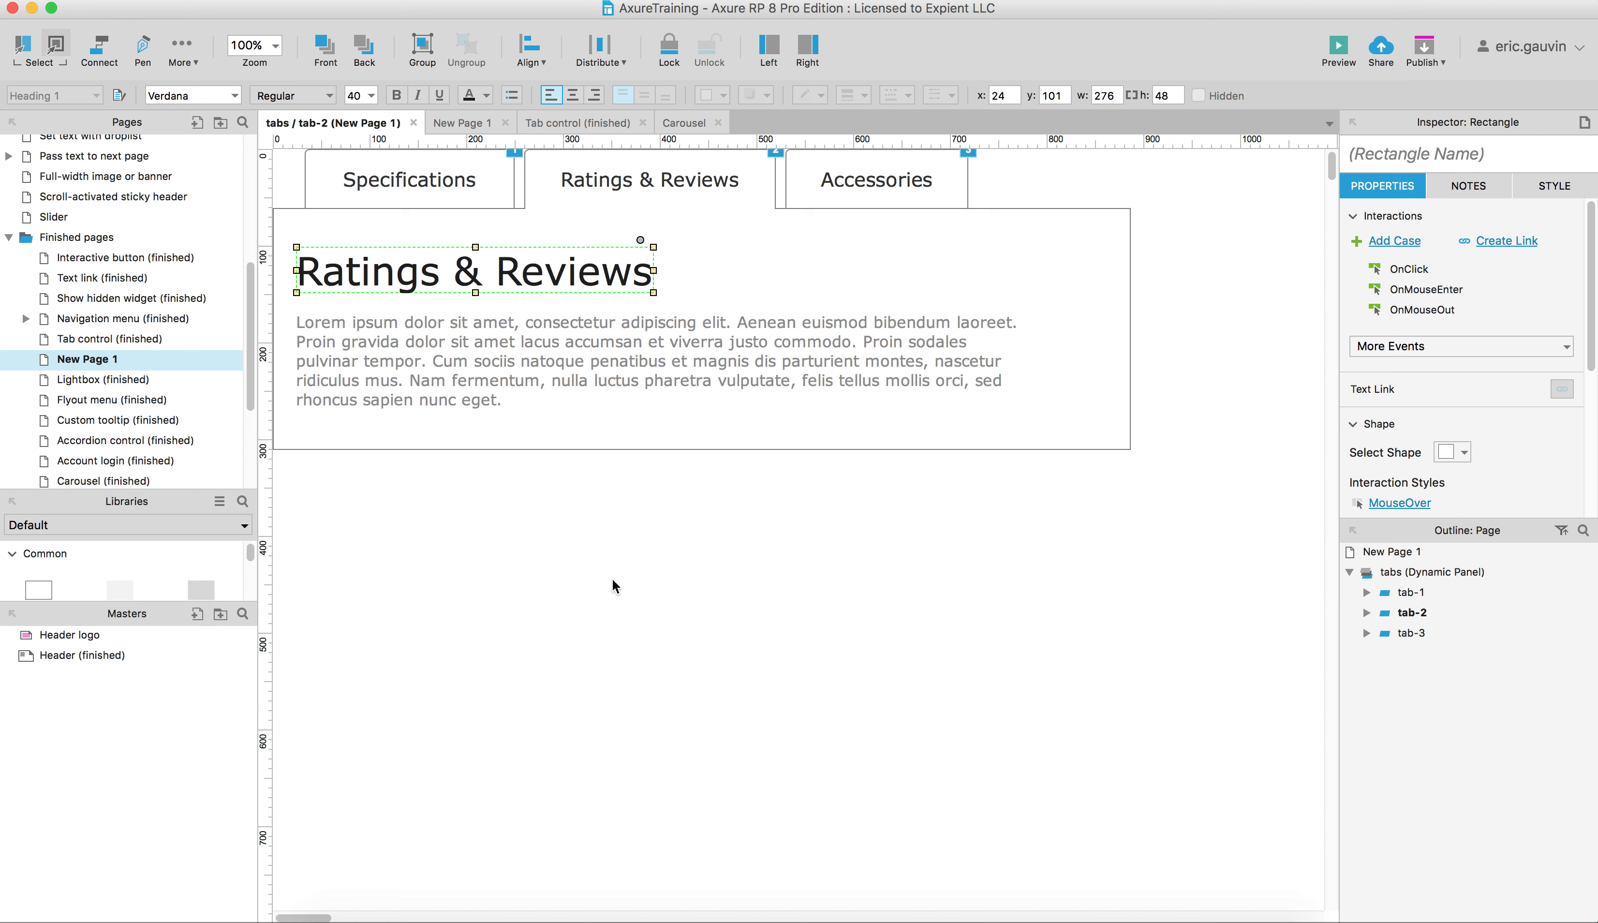
left_click(657, 604)
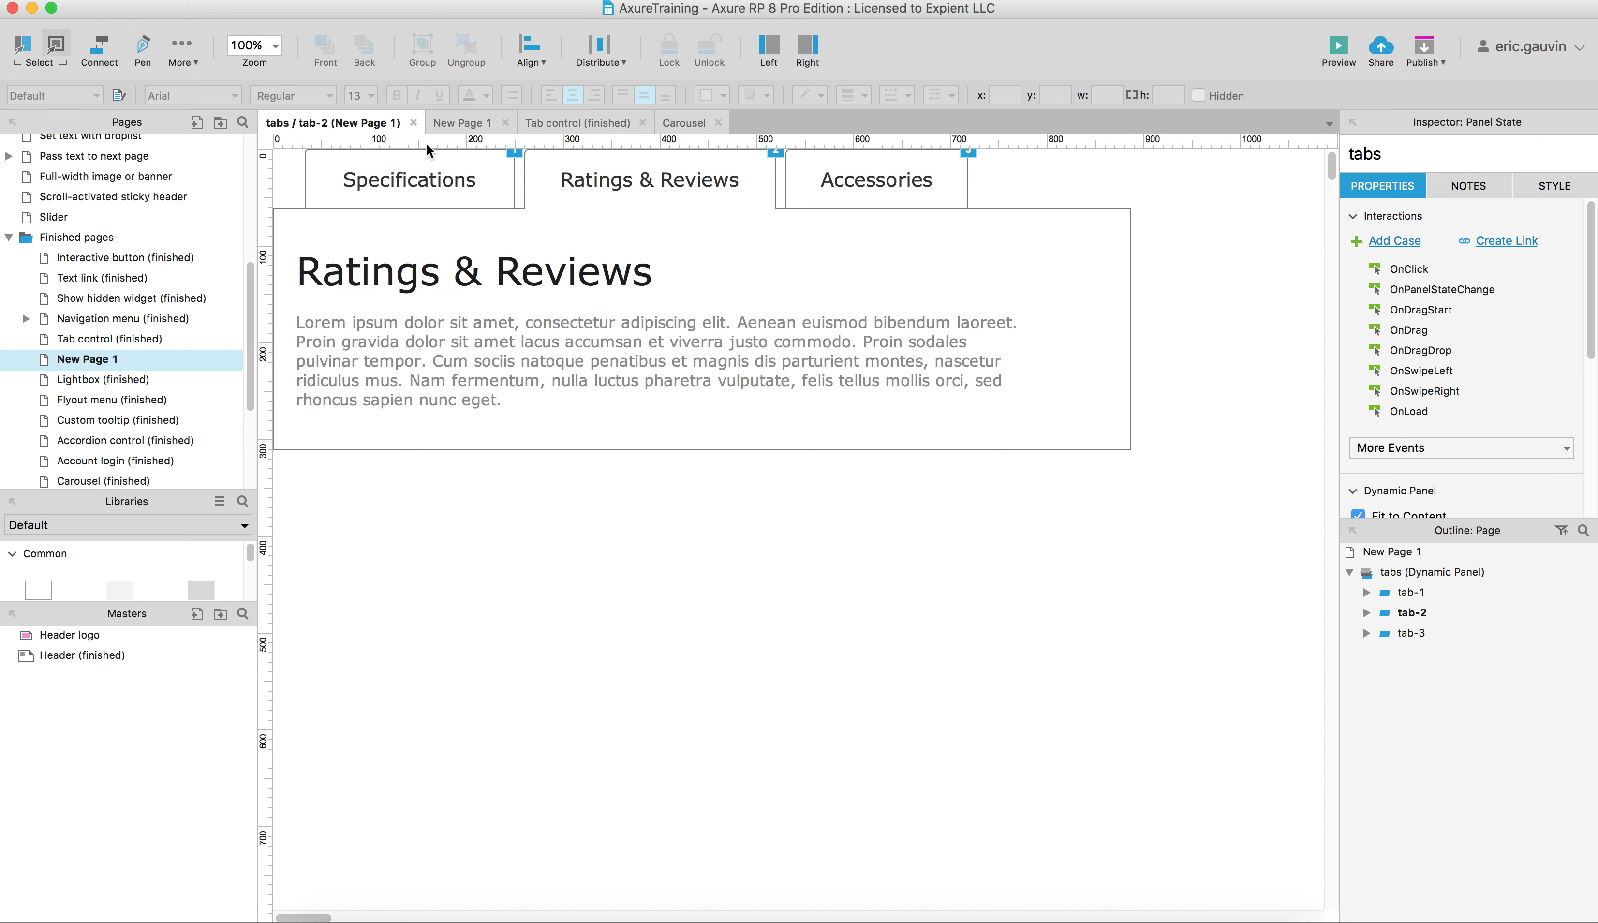
left_click(416, 124)
Move the tabs panel up the page to about x 89, y 115, and preview New Page 1 in the browser
left_click_drag(846, 561, 850, 428)
left_click(939, 698)
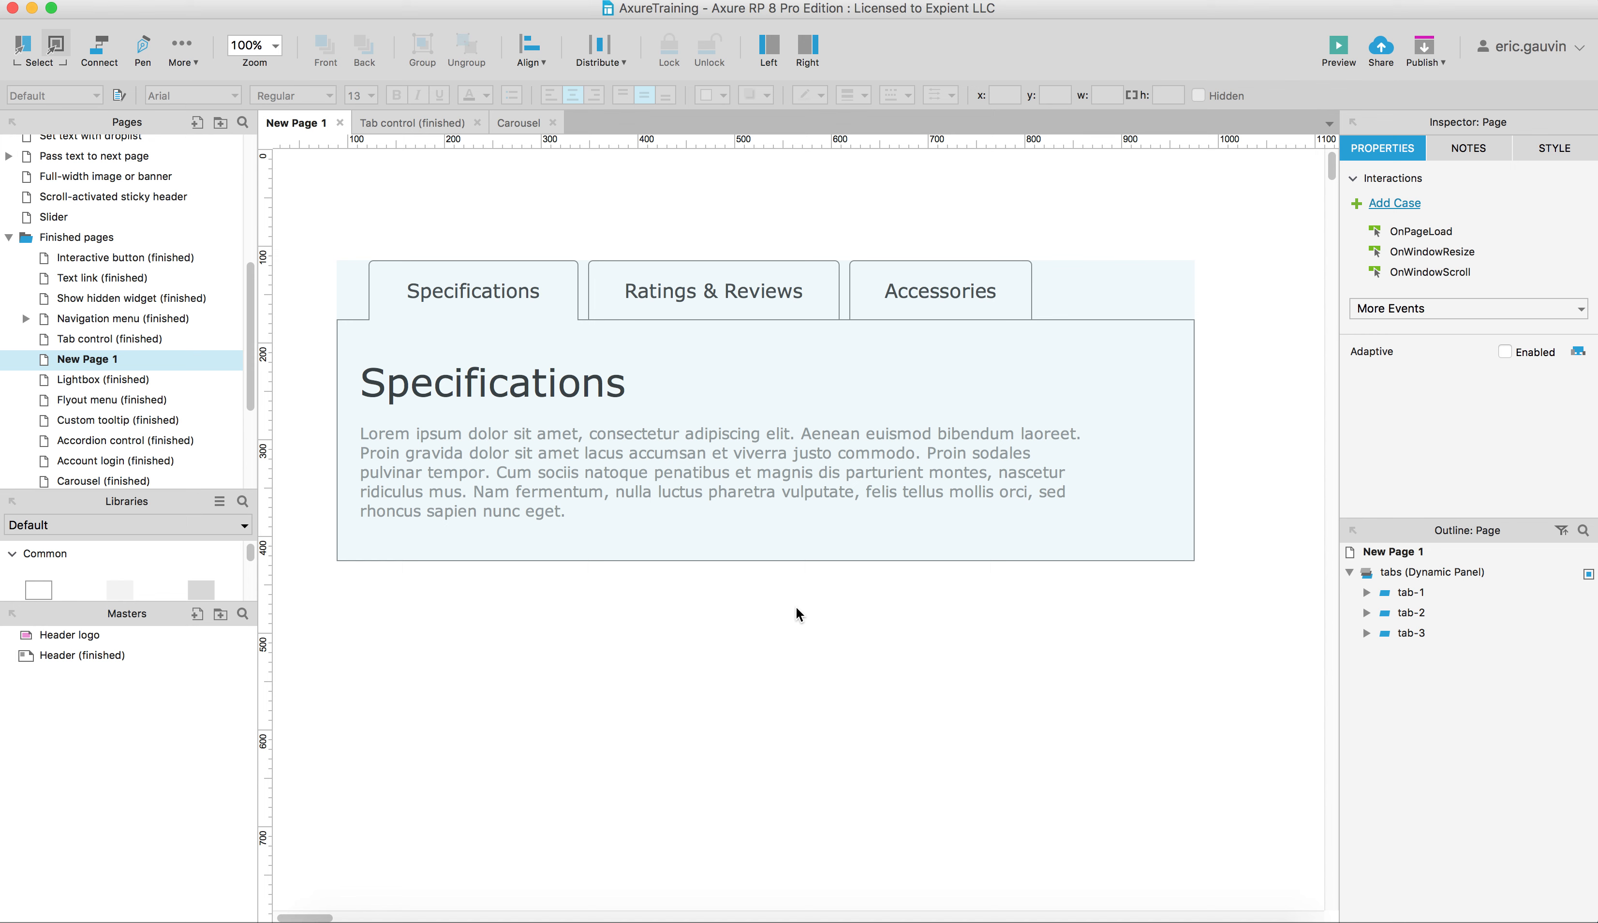
key("super+period")
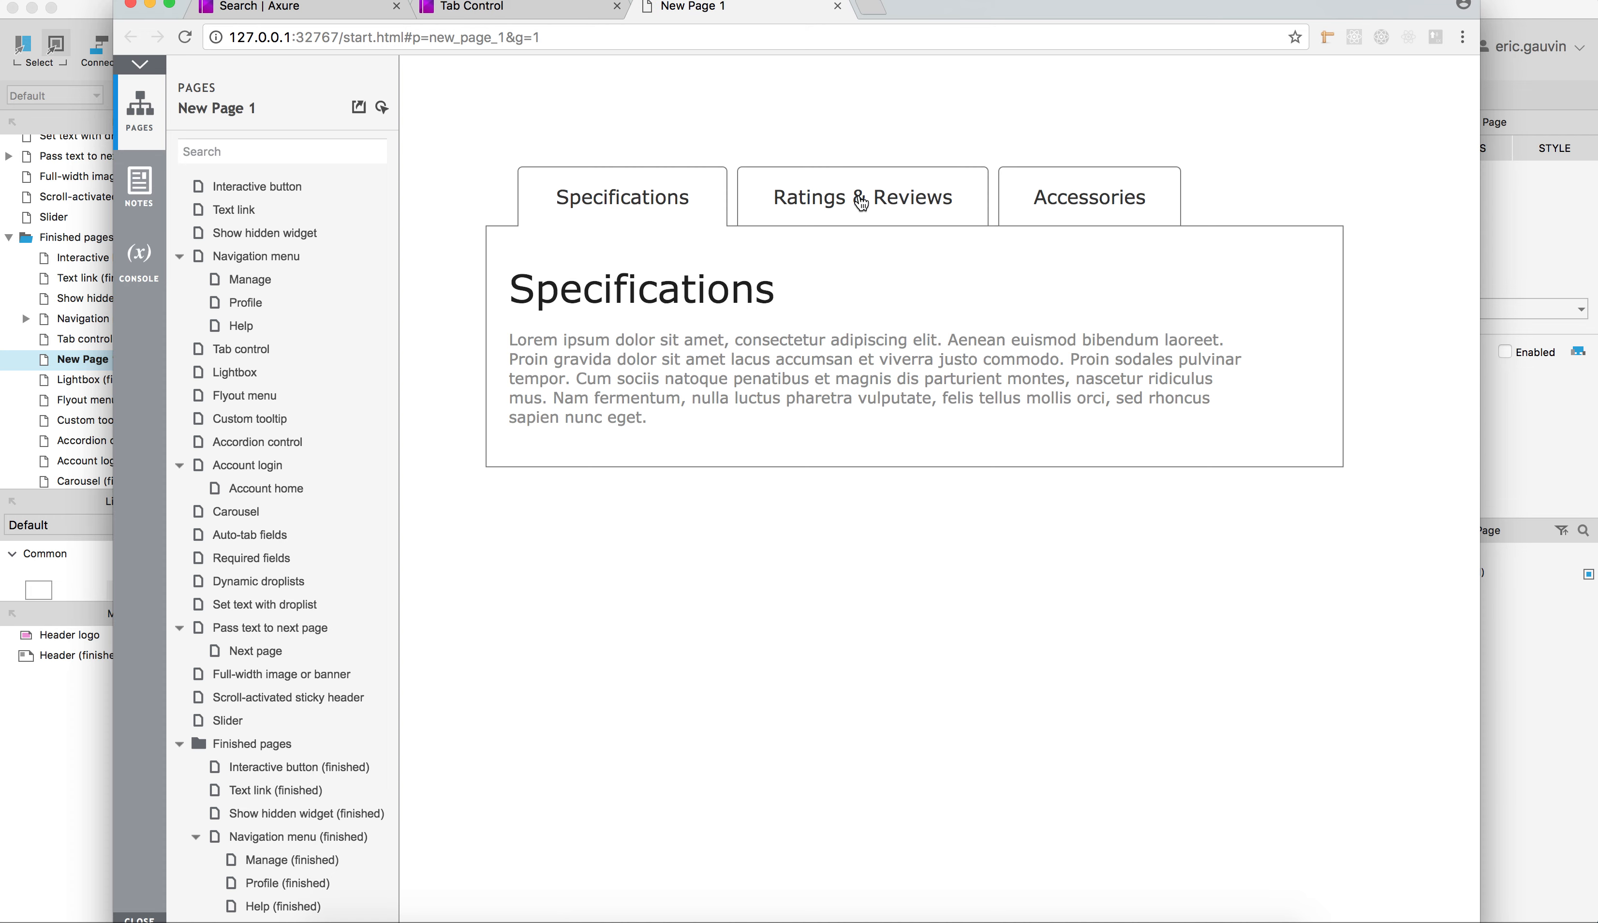
Test switching repeatedly between the Specifications, Ratings & Reviews and Accessories tabs in the preview, close the preview page and return to Axure
left_click(860, 199)
left_click(1089, 199)
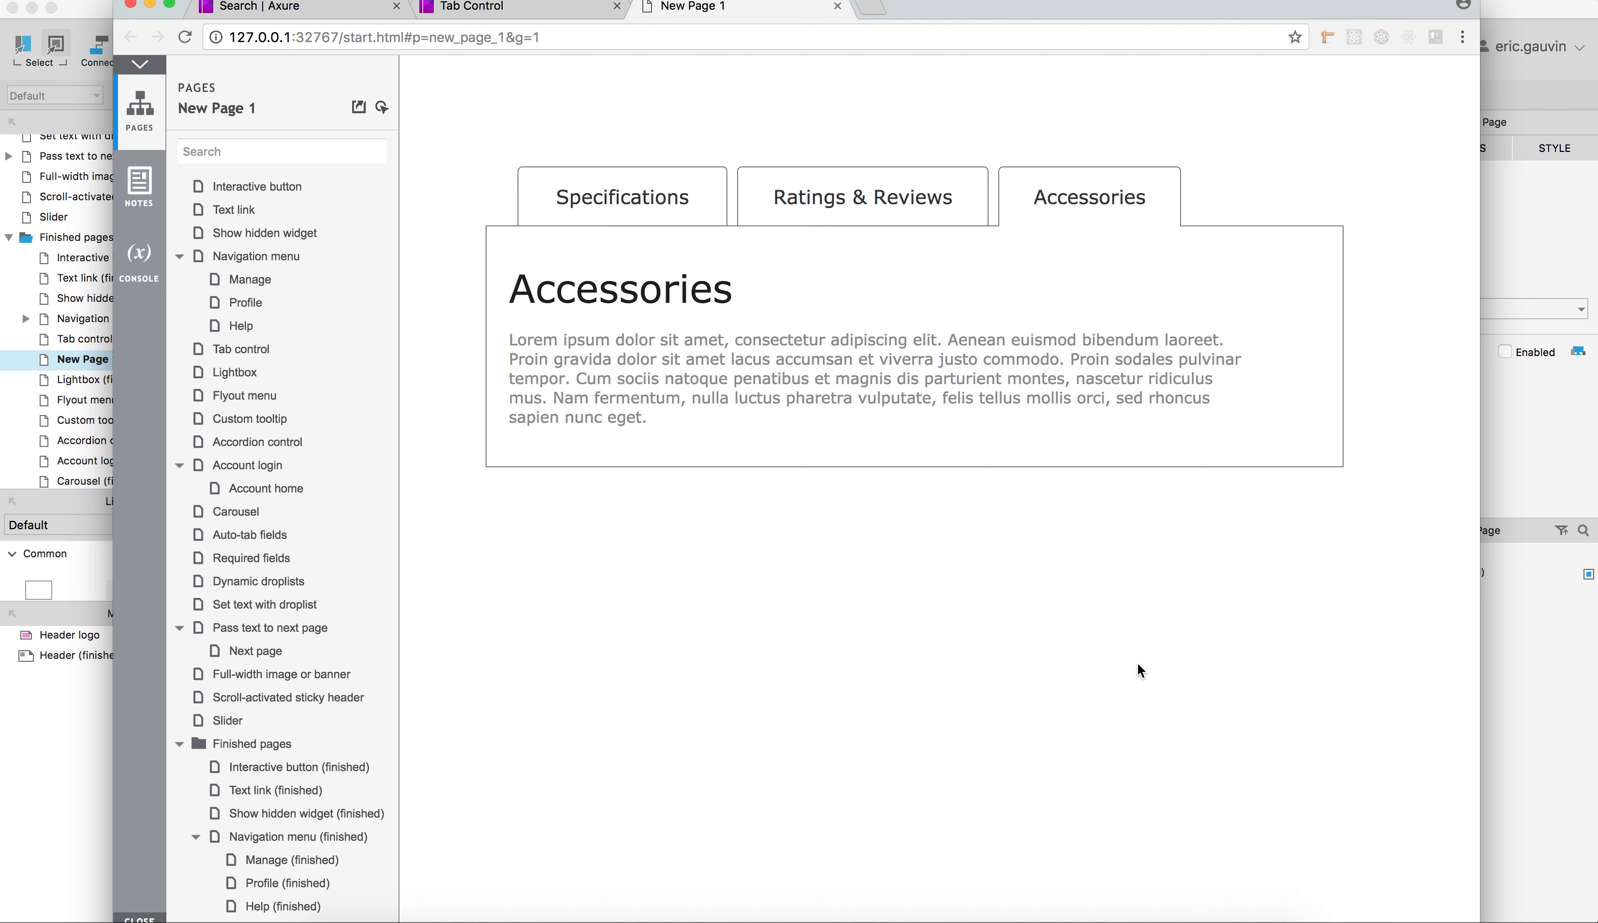
left_click(865, 220)
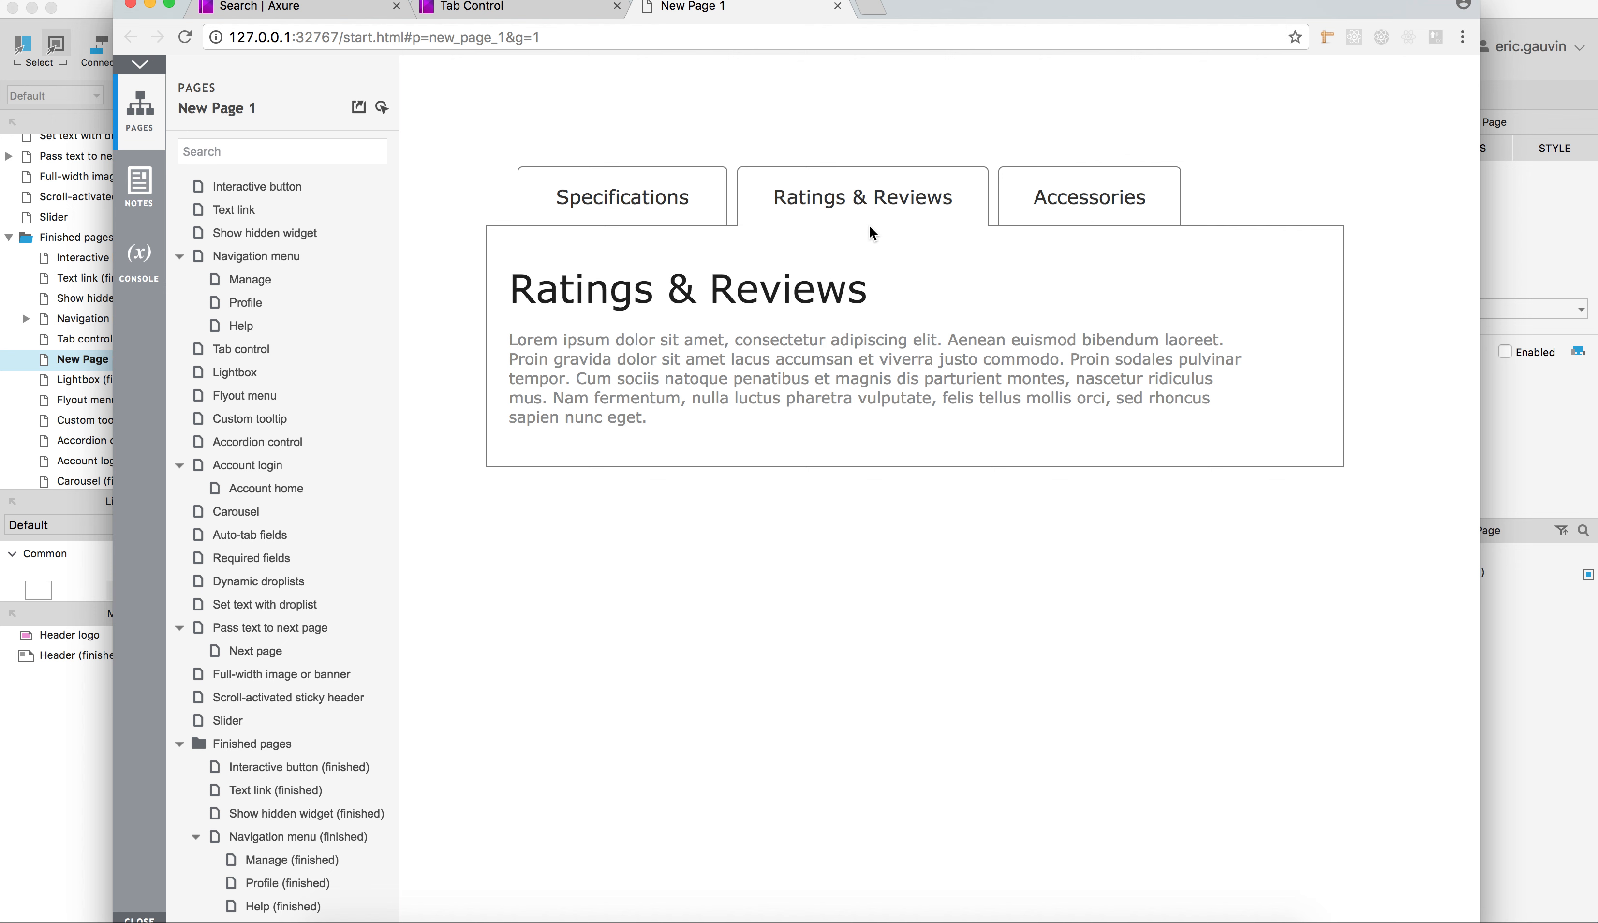
left_click(647, 219)
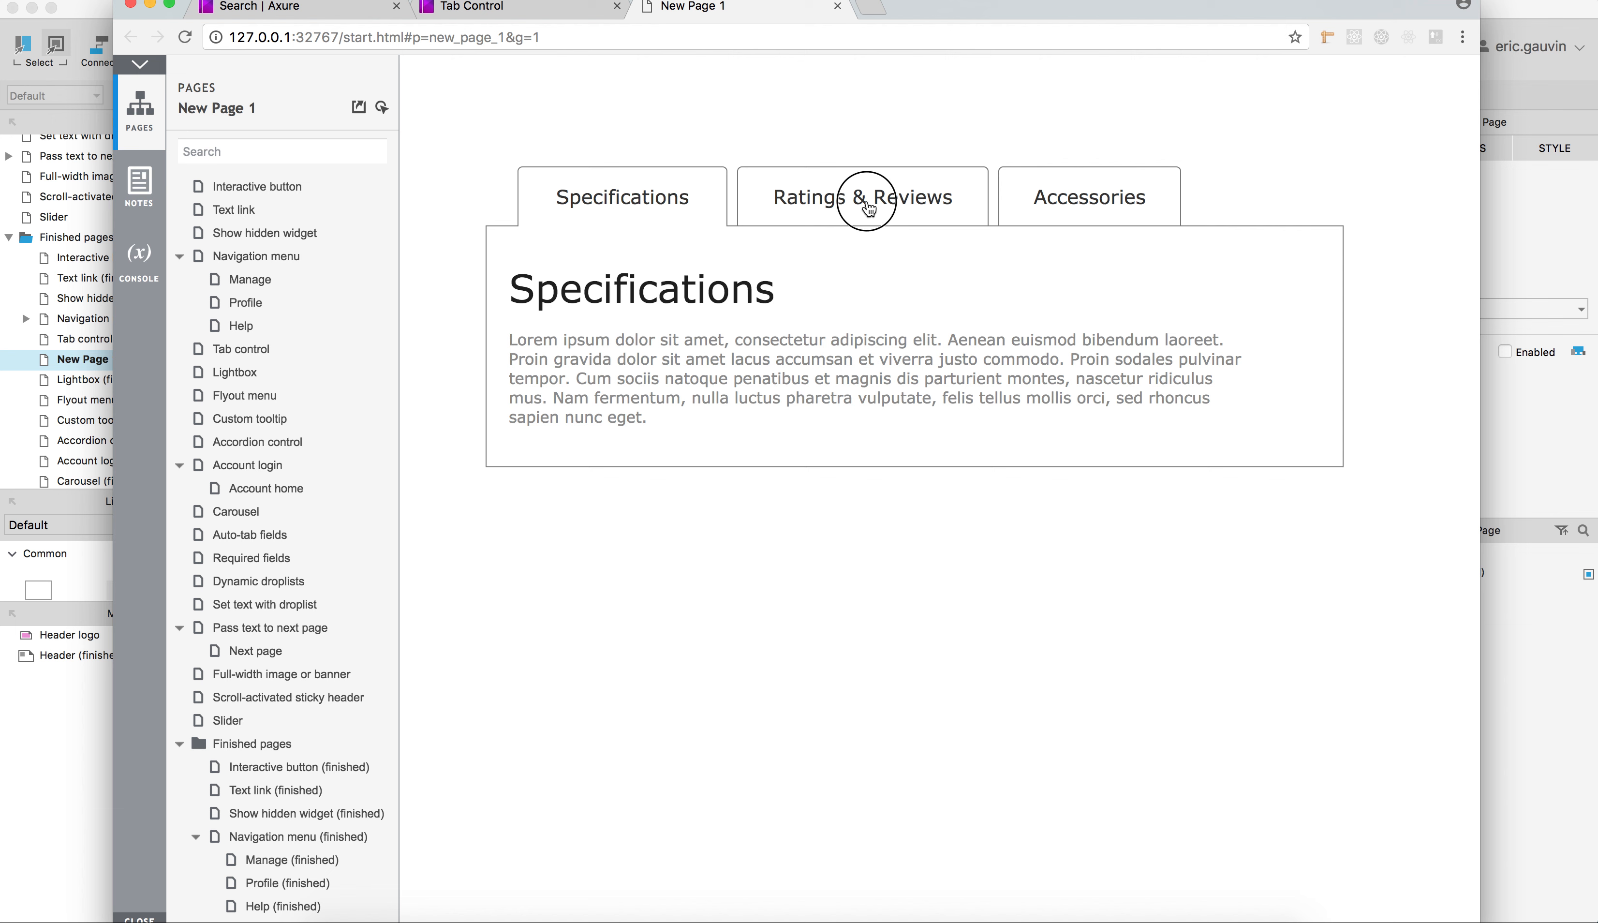
left_click(863, 204)
left_click(1084, 206)
left_click(869, 218)
left_click(1101, 204)
left_click(831, 206)
left_click(642, 205)
left_click(882, 218)
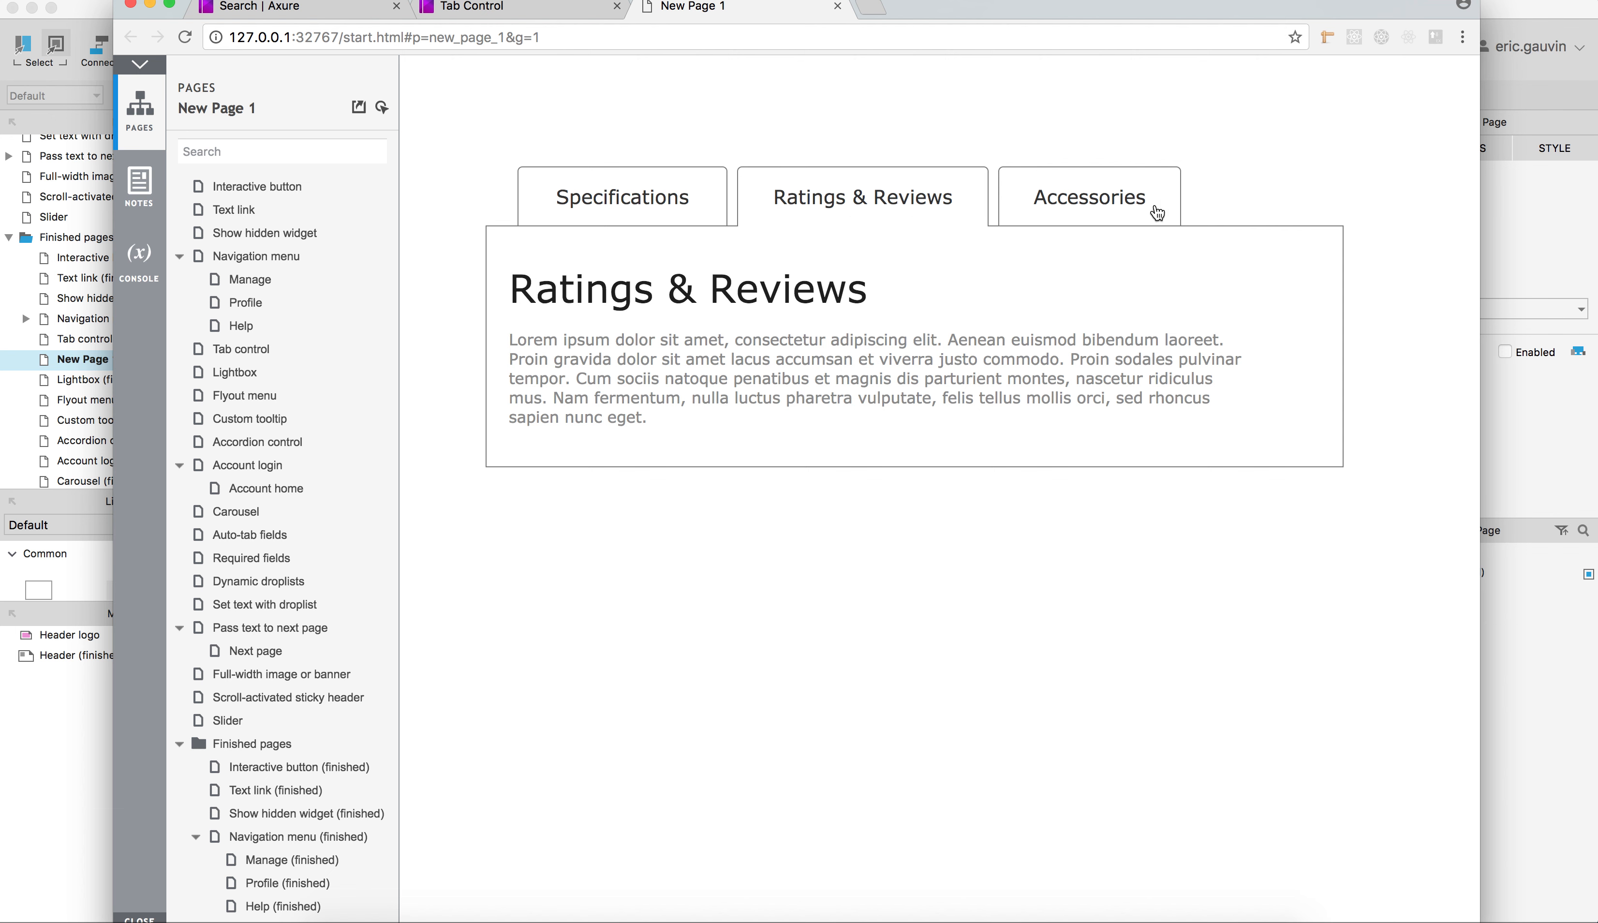
left_click(1089, 206)
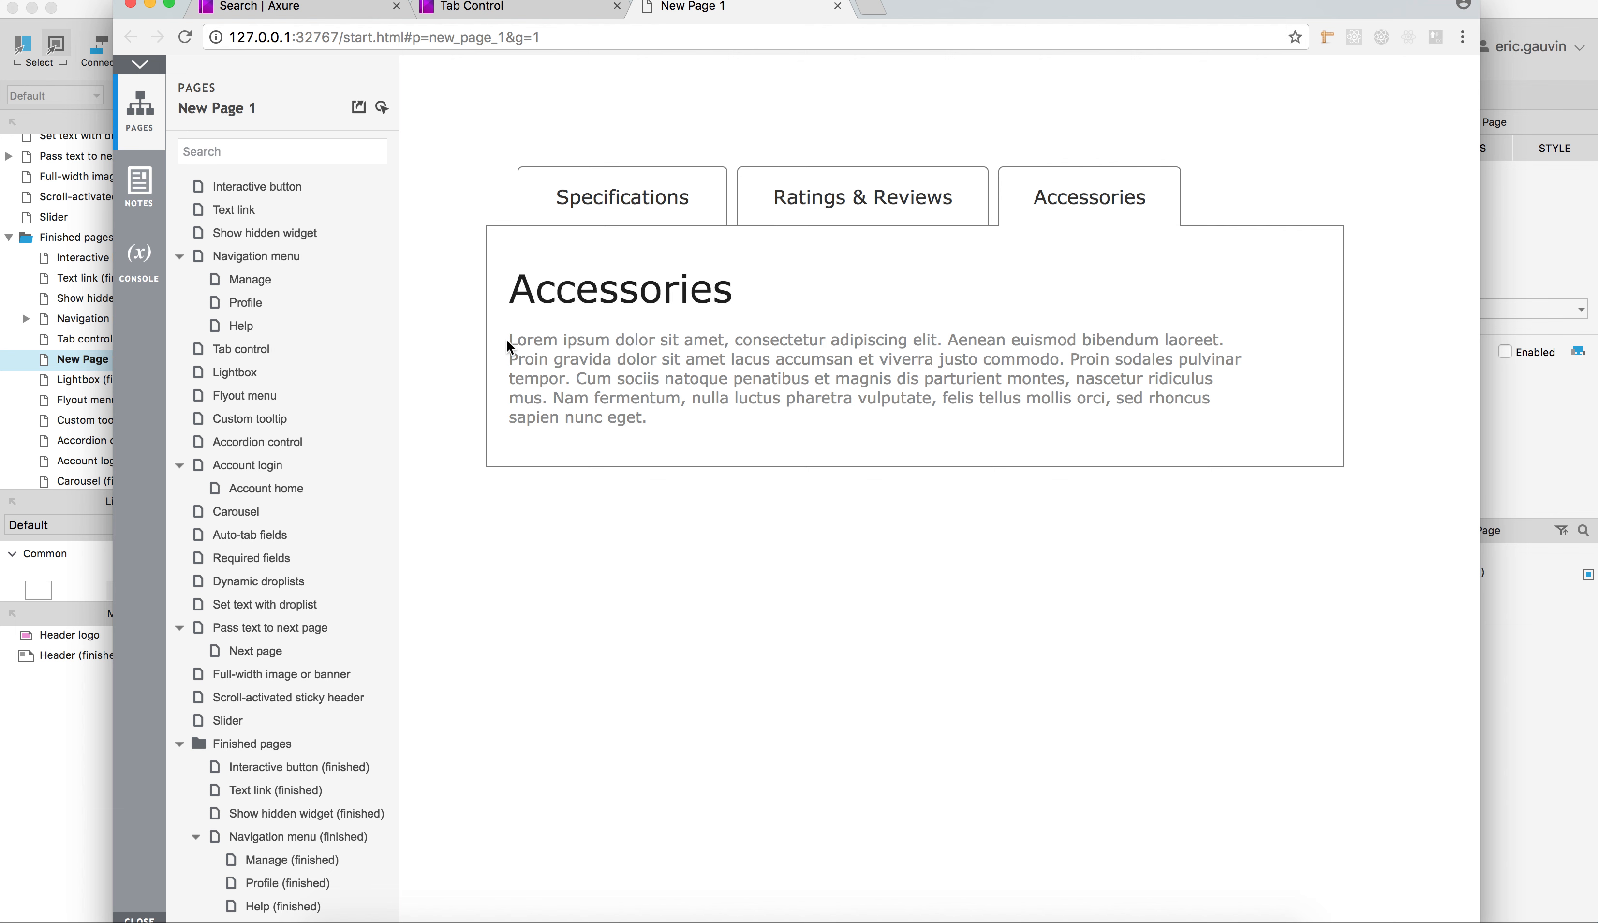
left_click(777, 219)
left_click(570, 216)
left_click(807, 219)
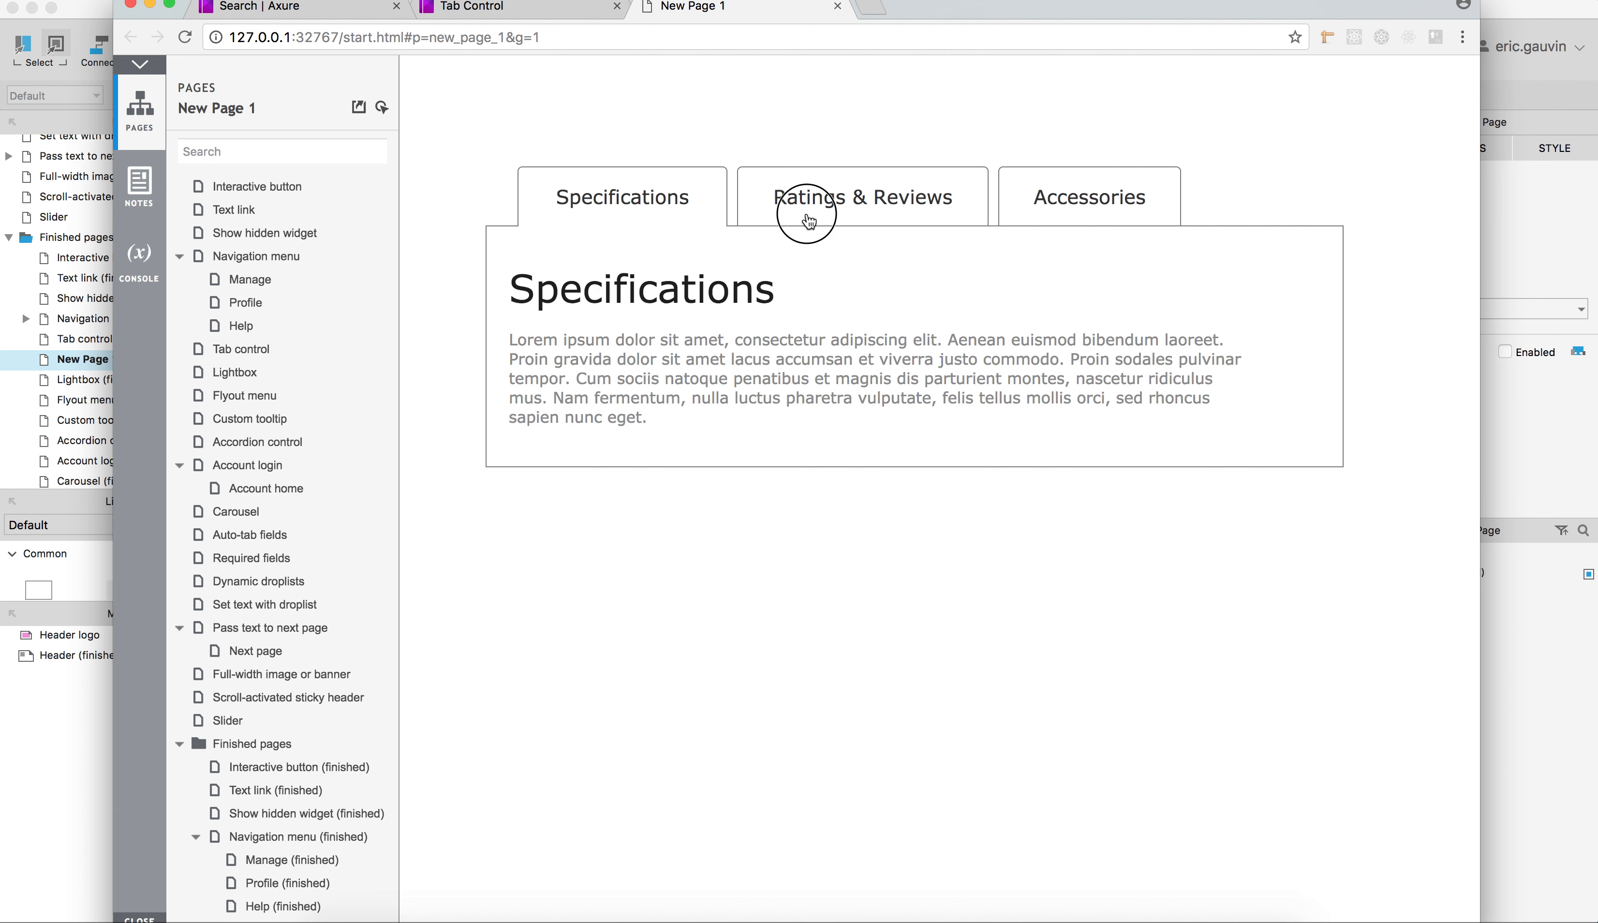
left_click(1026, 212)
left_click(838, 6)
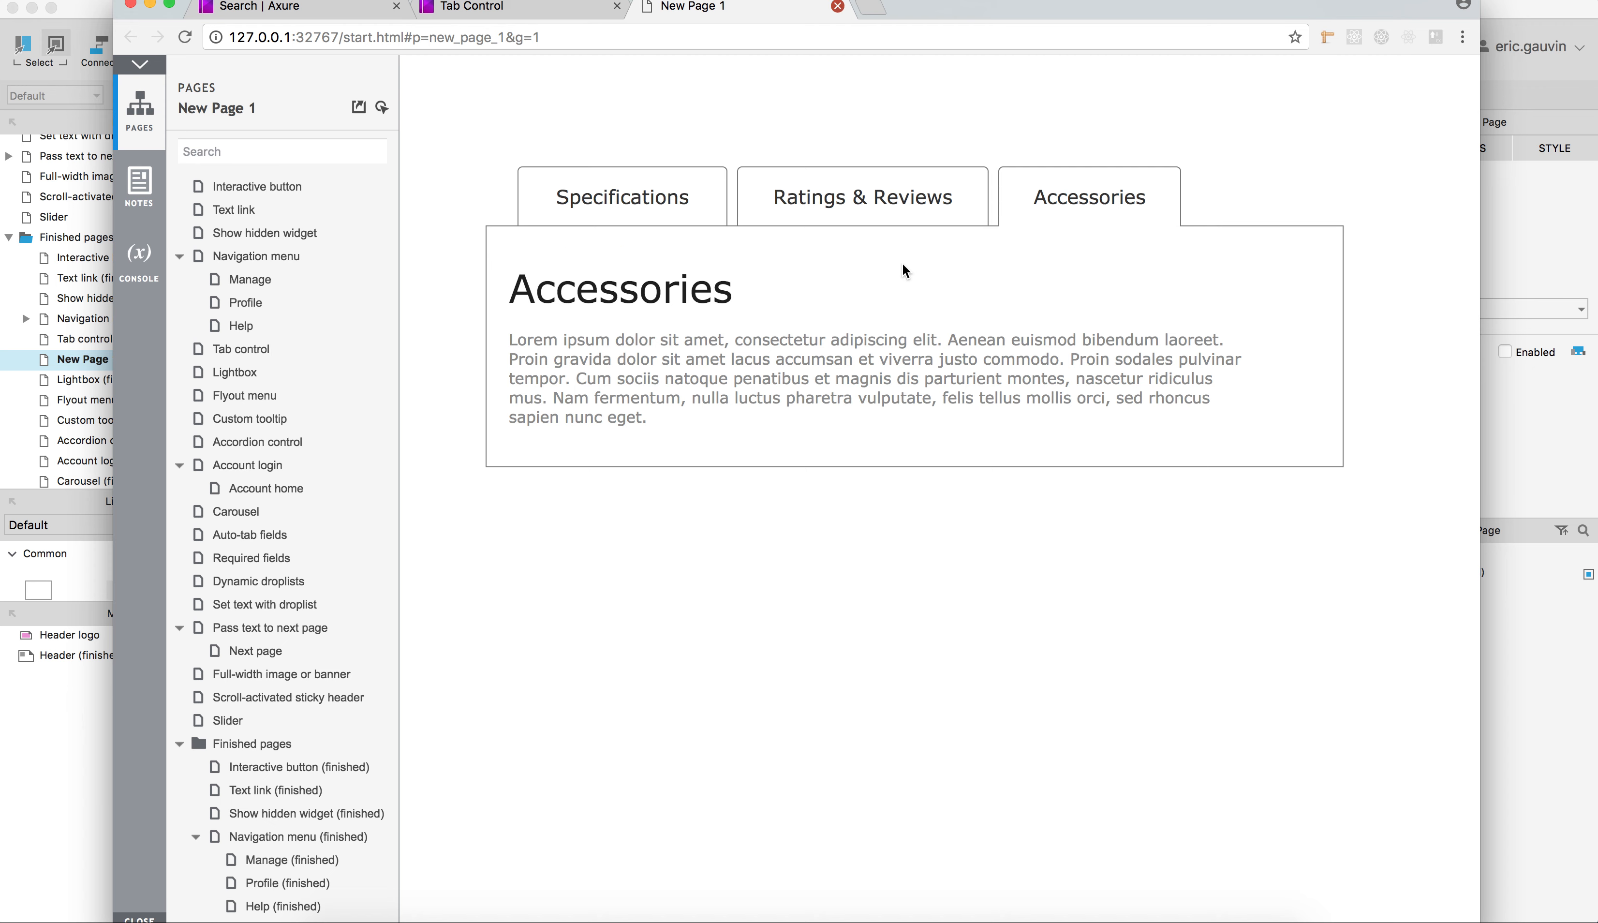
left_click(70, 8)
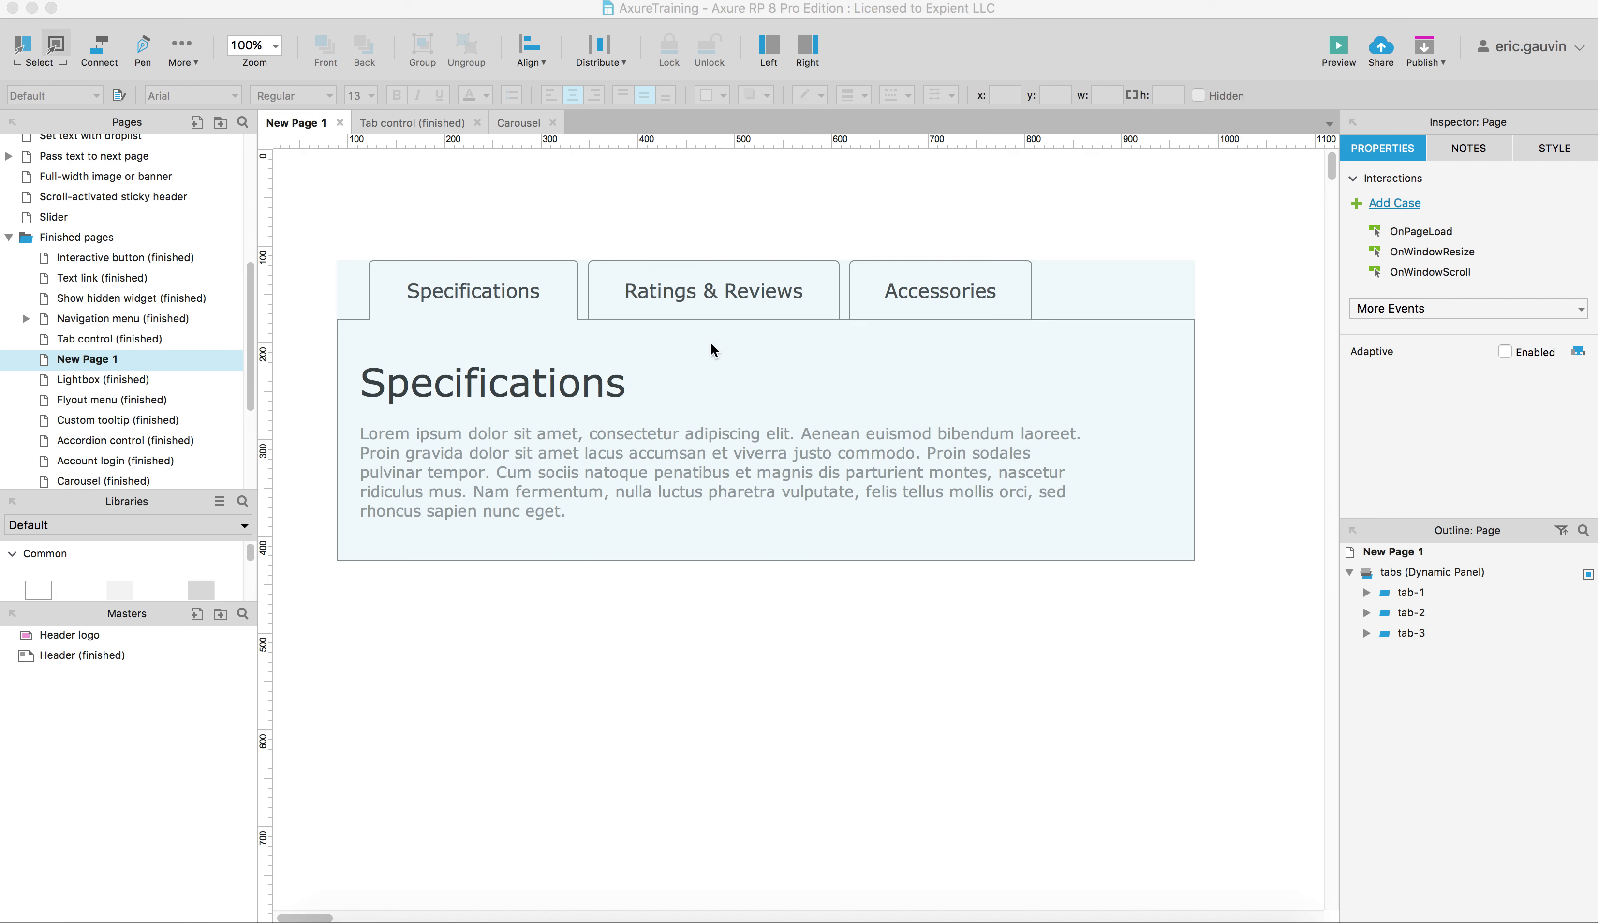
Open state tab-1 of the tabs dynamic panel for editing
left_click(878, 465)
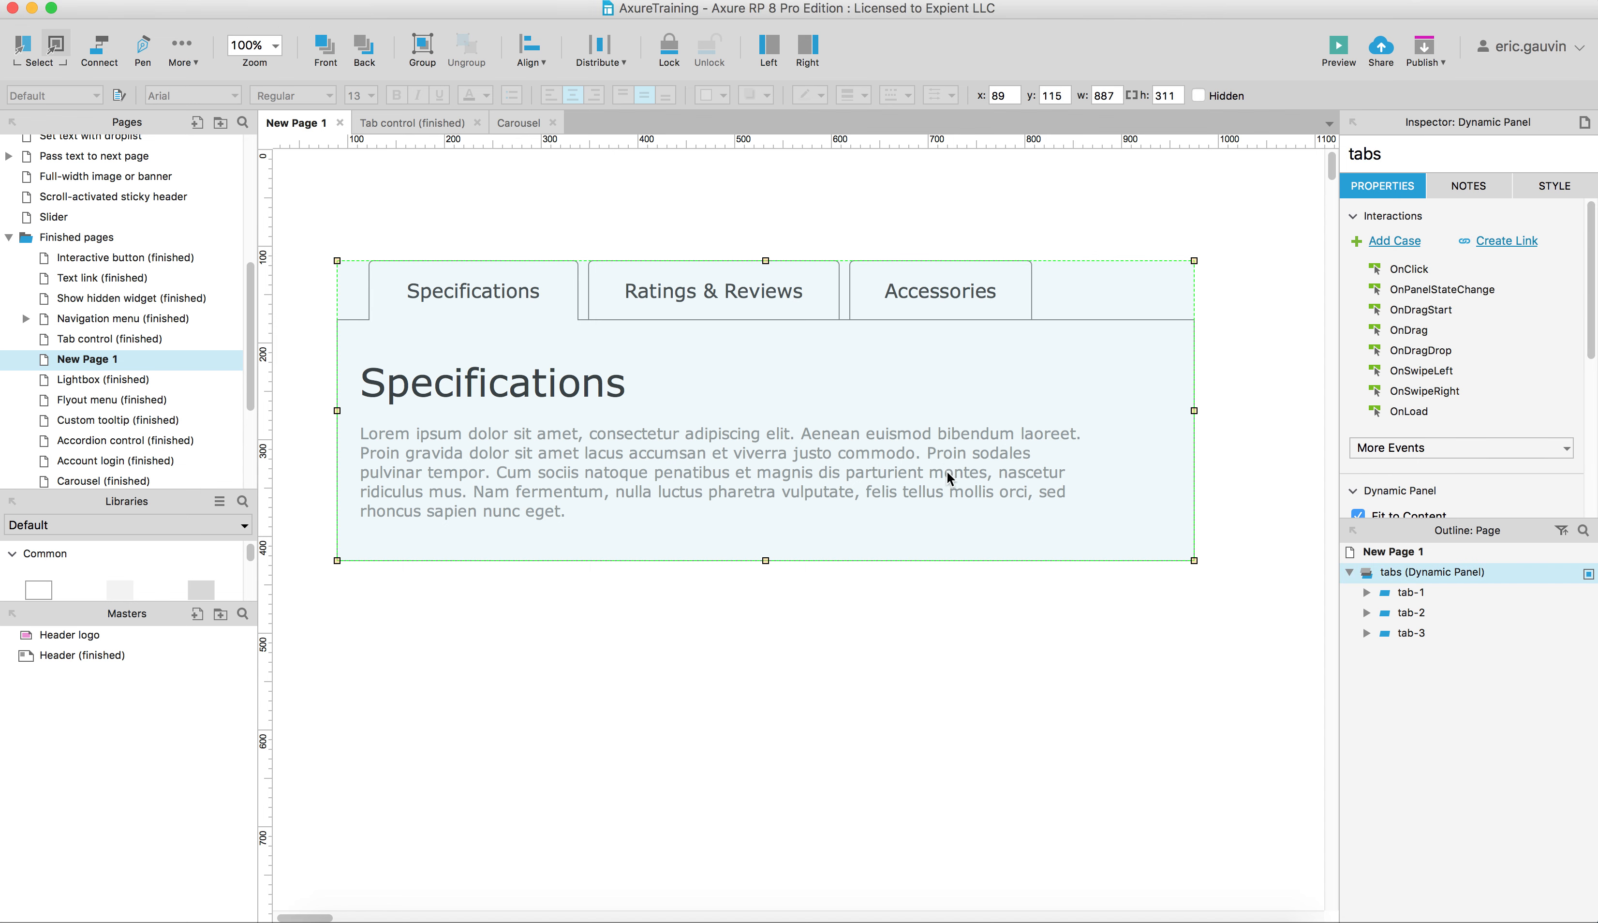
double_click(949, 478)
left_click(653, 391)
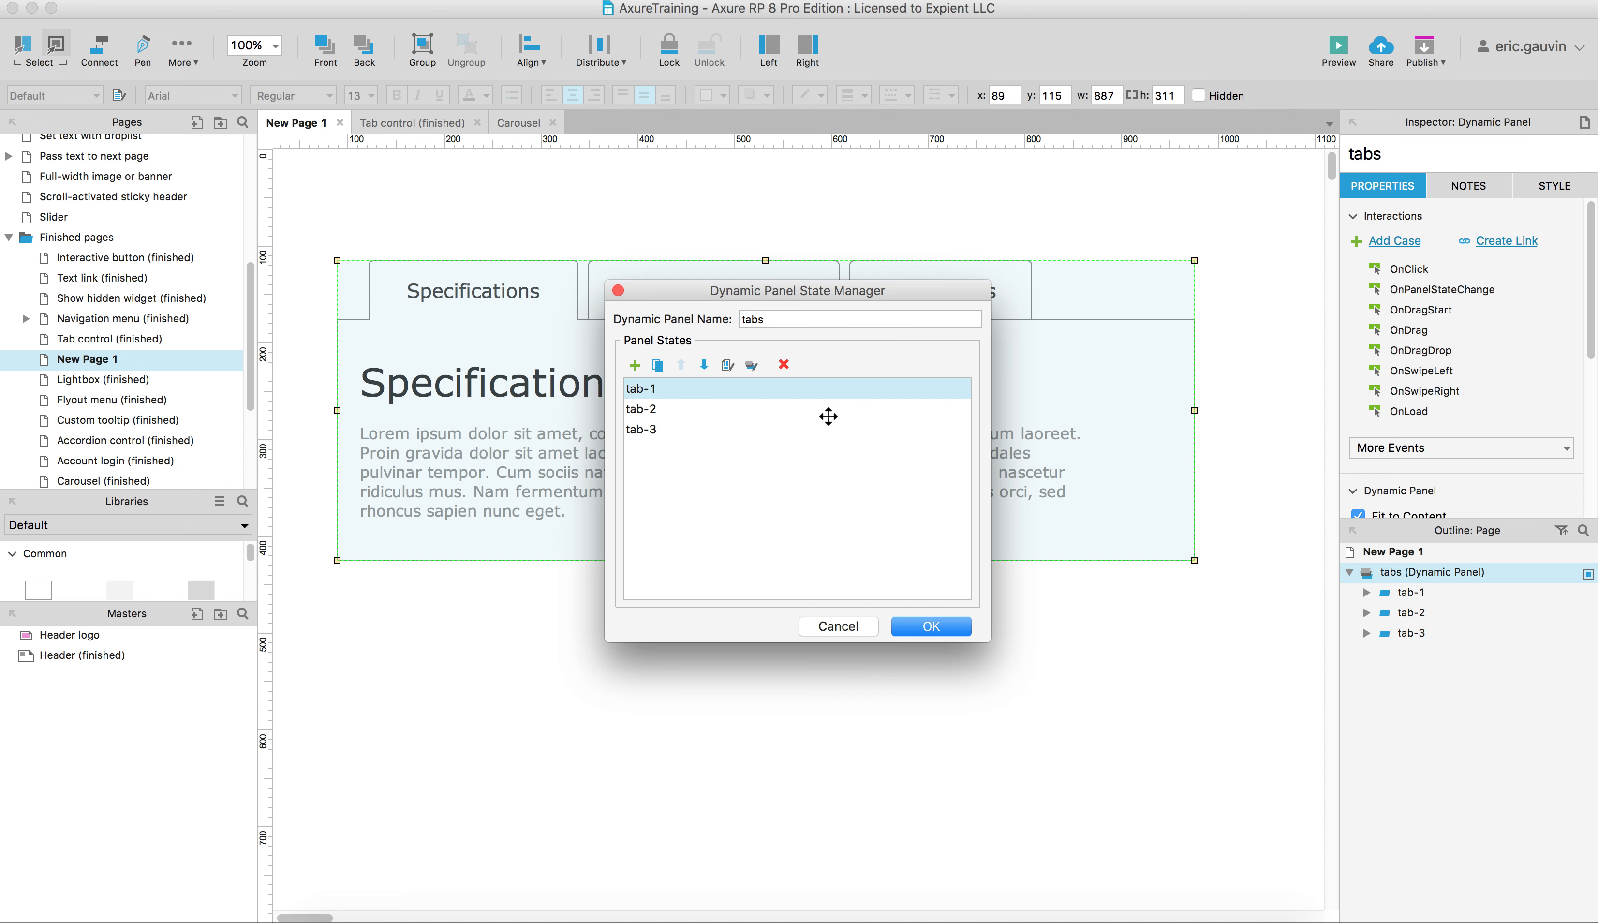
key("Return")
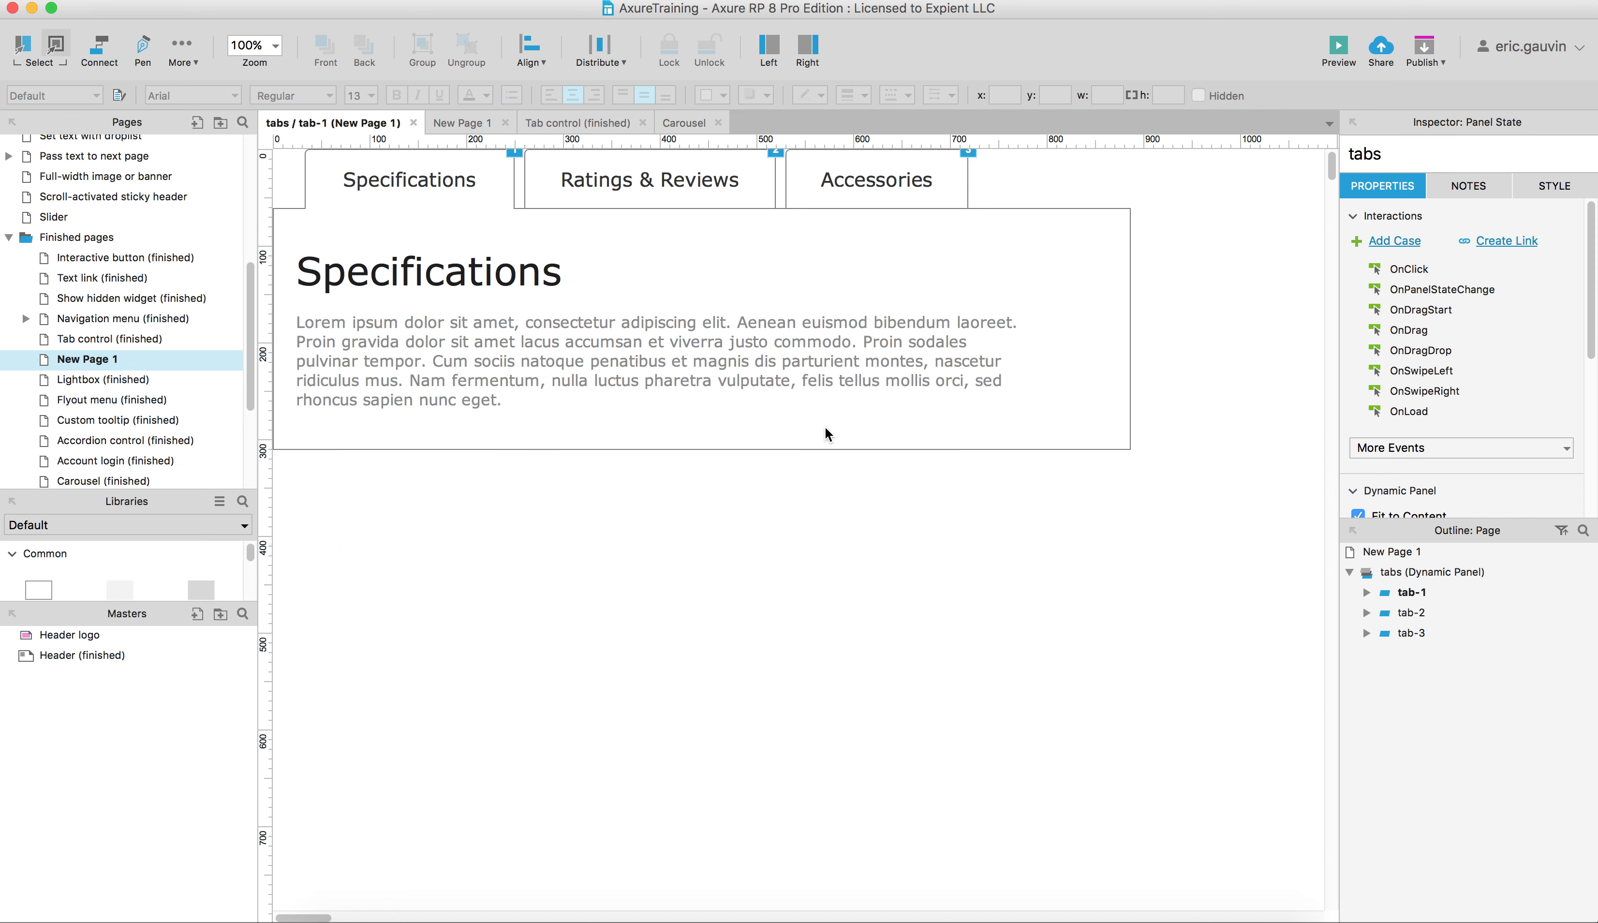
left_click(687, 393)
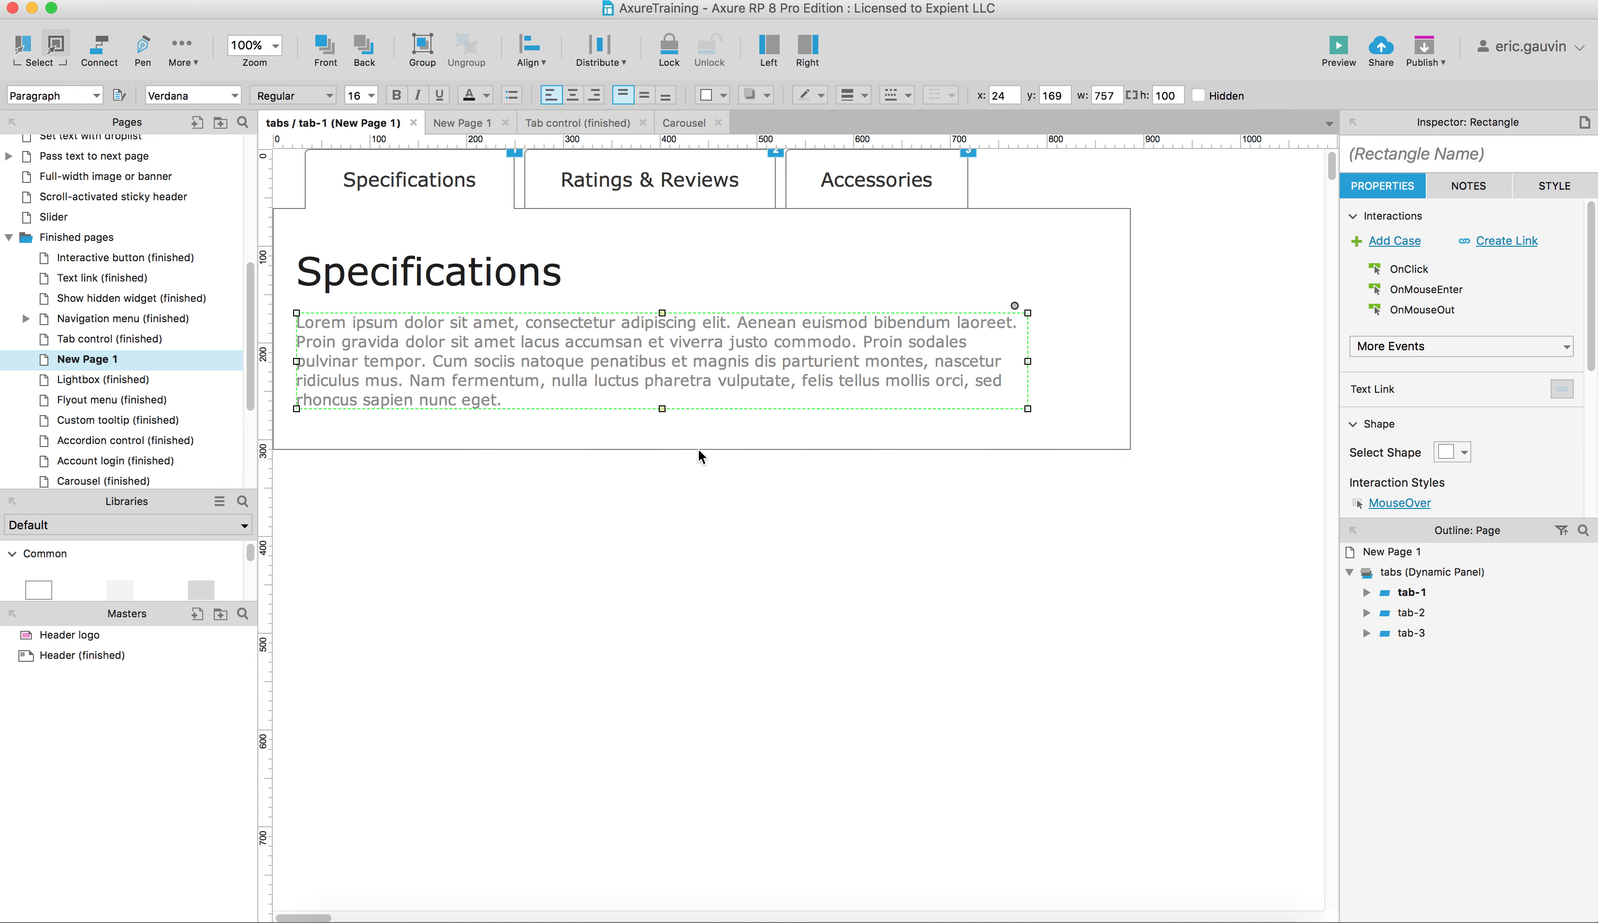
left_click(694, 456)
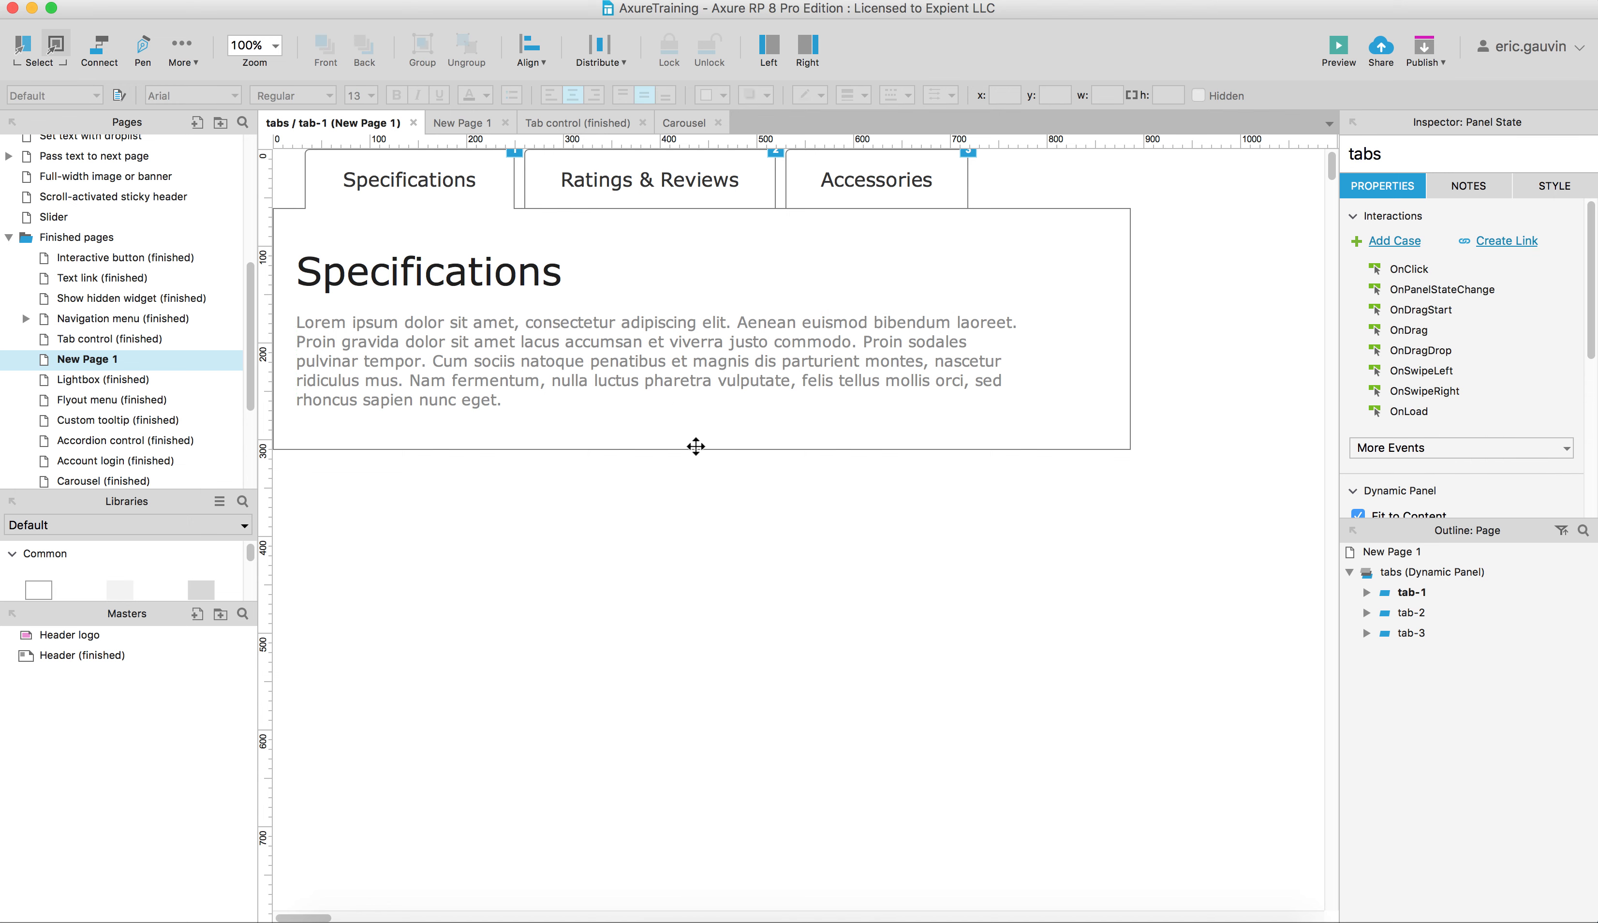
left_click(695, 468)
left_click_drag(701, 454, 710, 717)
left_click(528, 367)
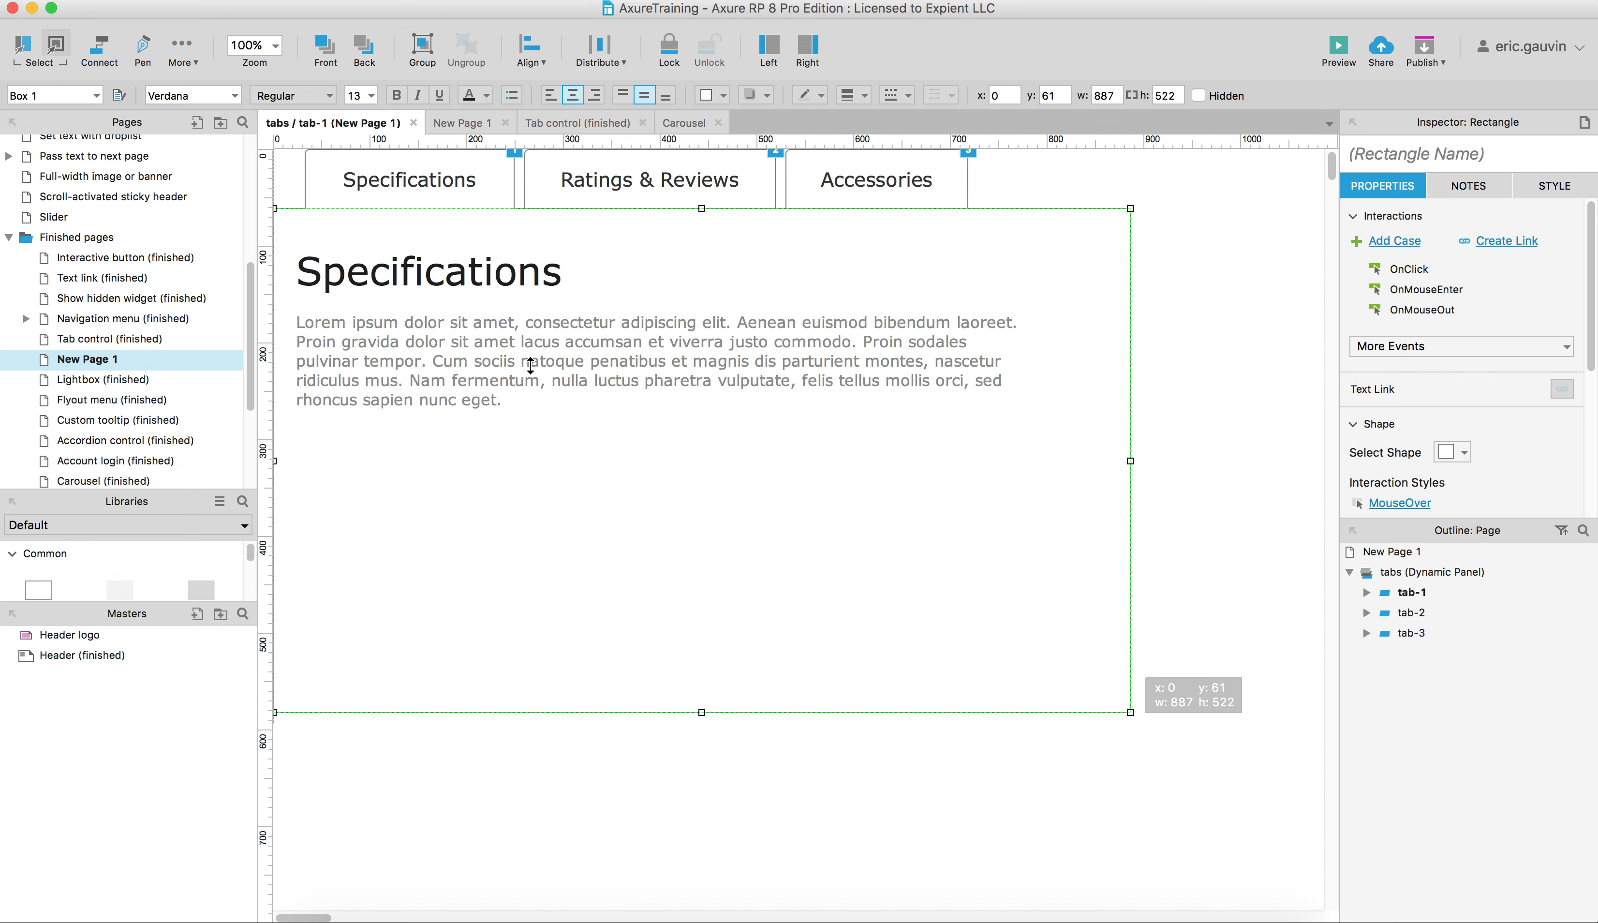
key("super+z")
Extend the content box in state tab-1 downward to a height of about 460
left_click(634, 343)
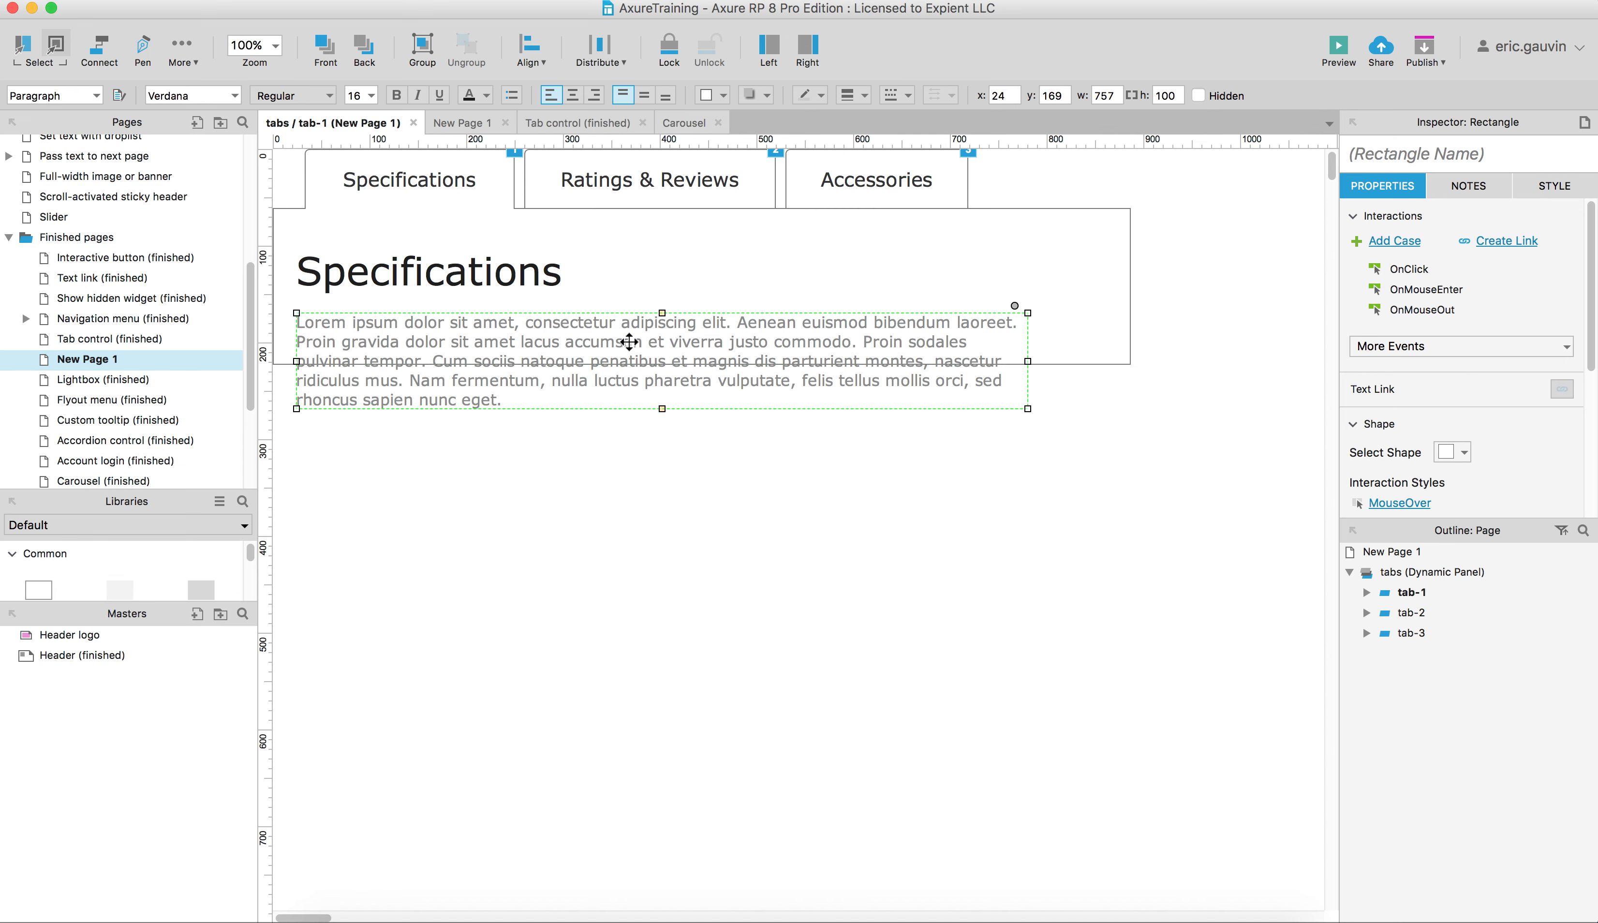
left_click(711, 364)
left_click_drag(701, 365, 711, 651)
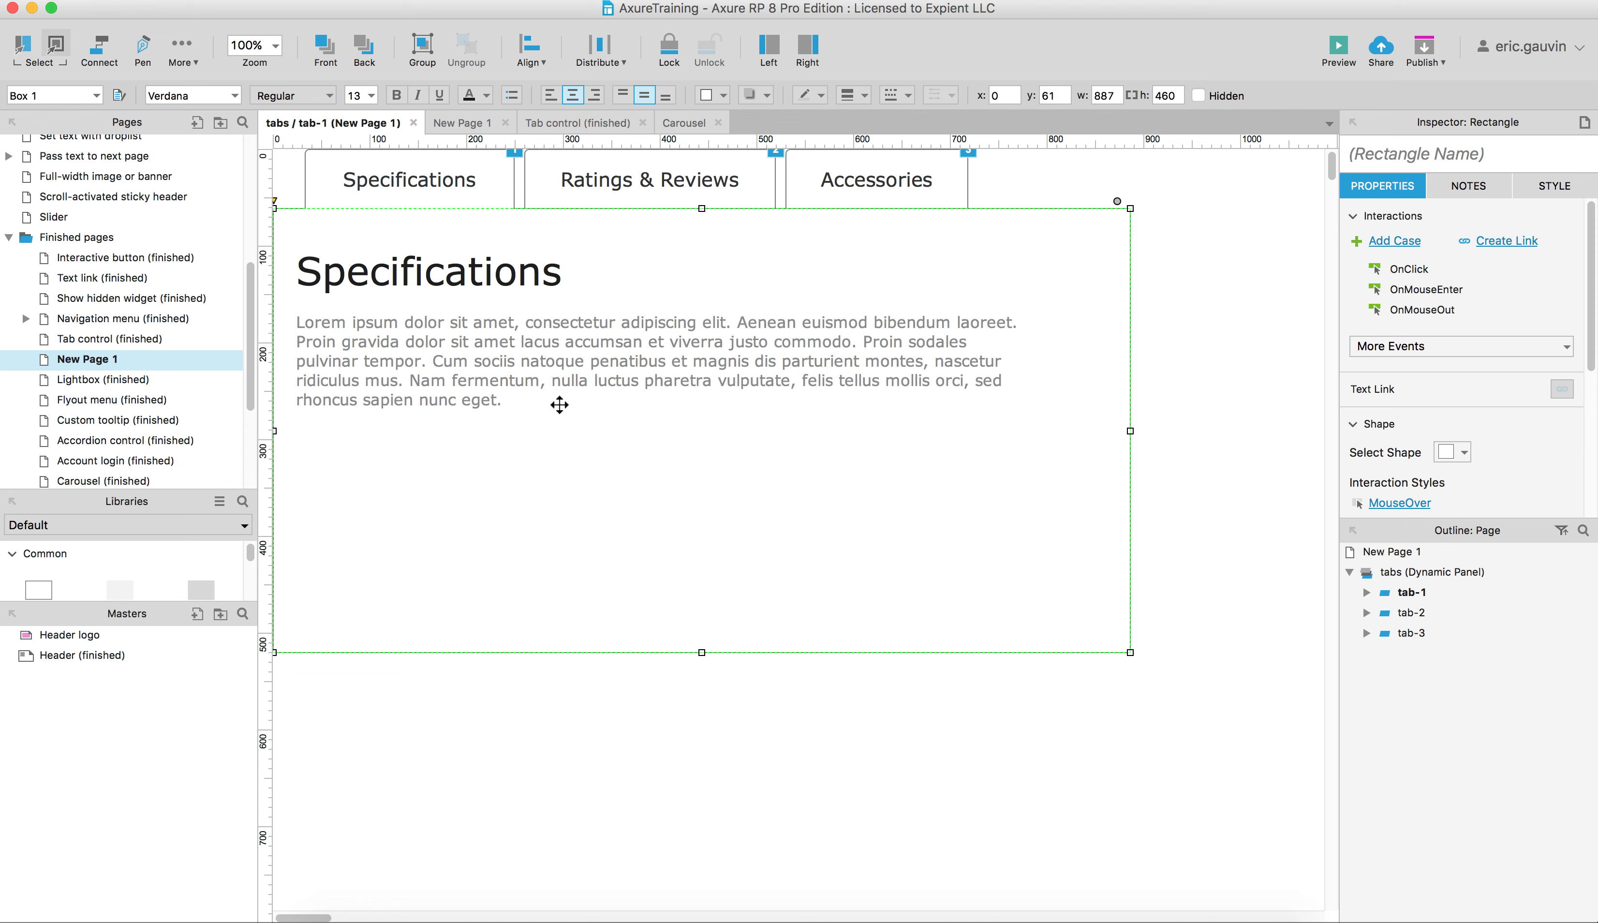
Duplicate the lorem ipsum paragraph in state tab-1 below the original at about x 24, y 290, and close the state
left_click(457, 360)
left_click_drag(423, 348, 787, 431)
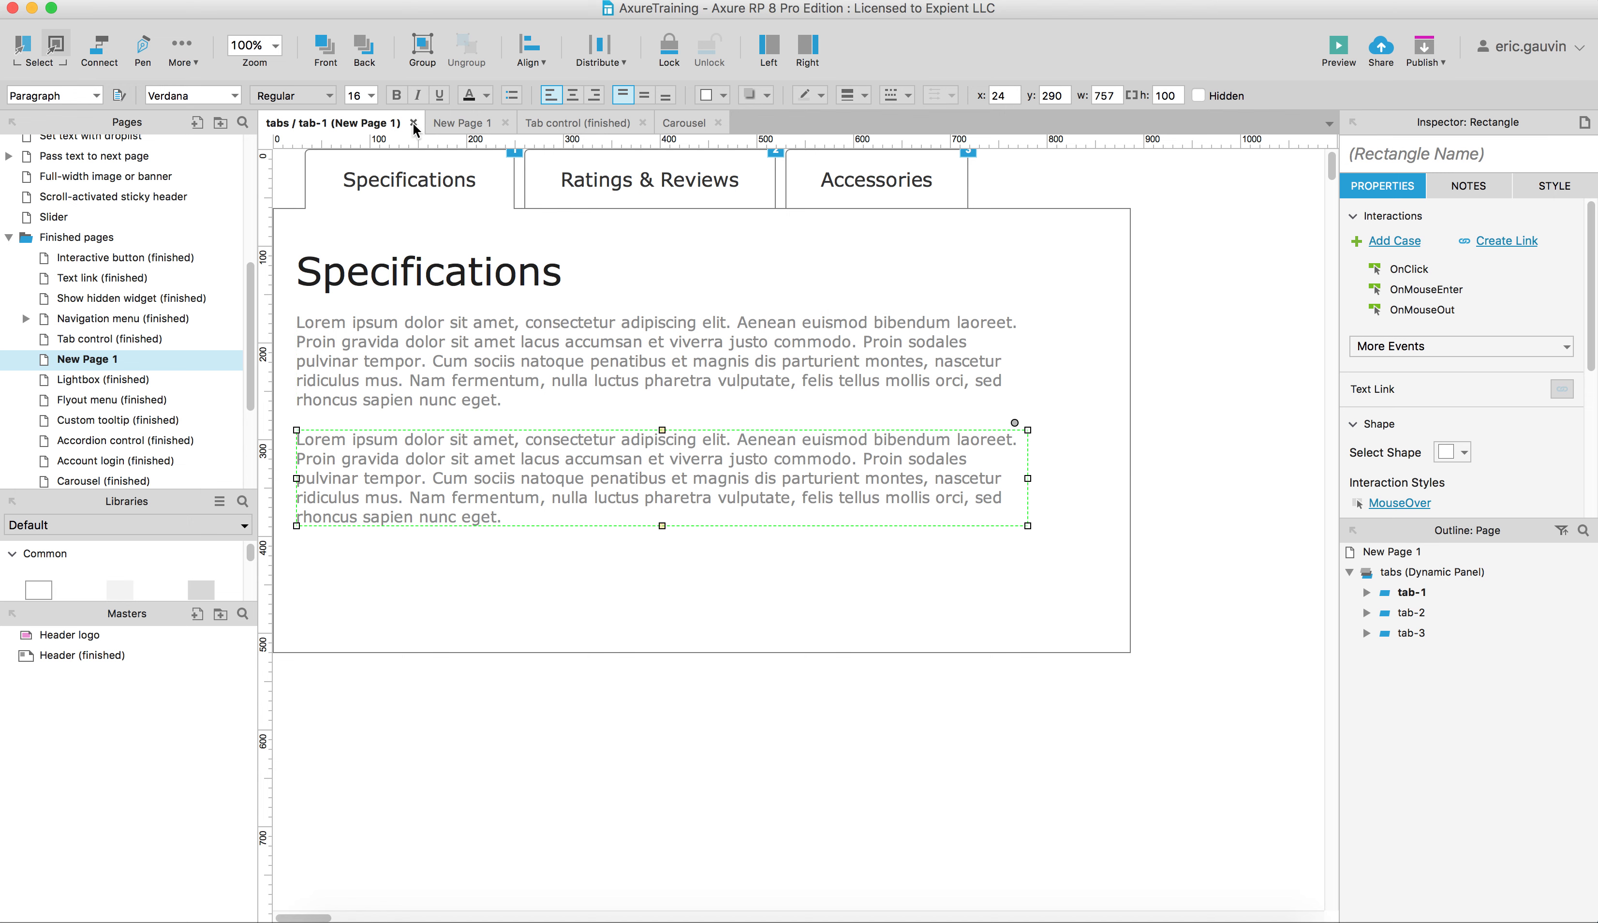
double_click(1165, 440)
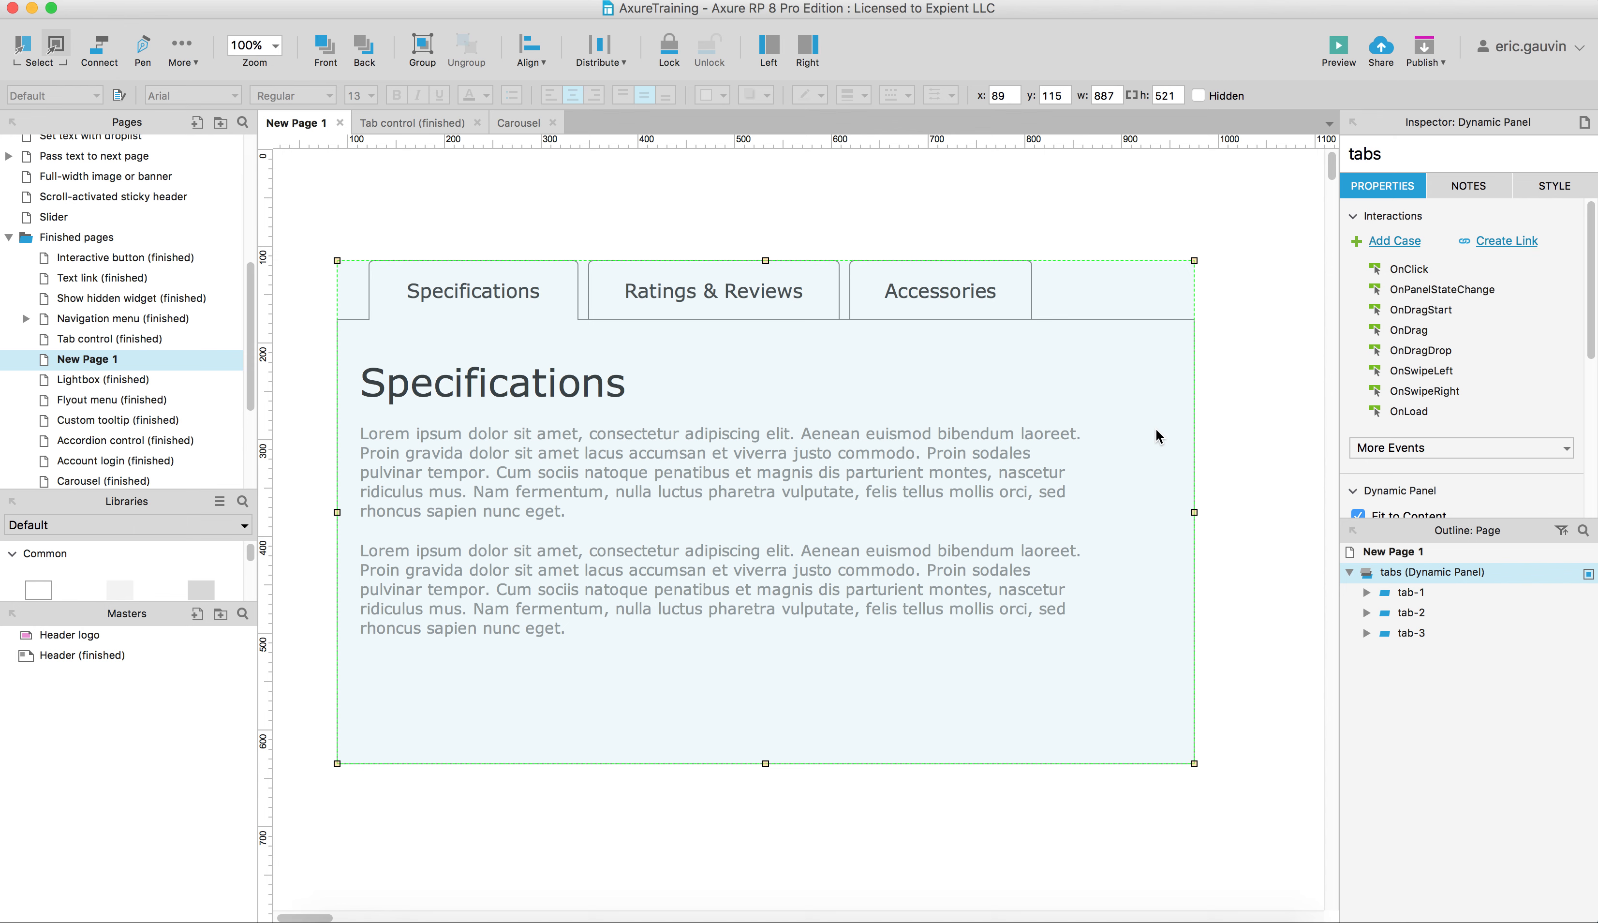
Preview New Page 1 in the browser, test switching between the three tabs, close the preview page and return to Axure
key("shift+super+p")
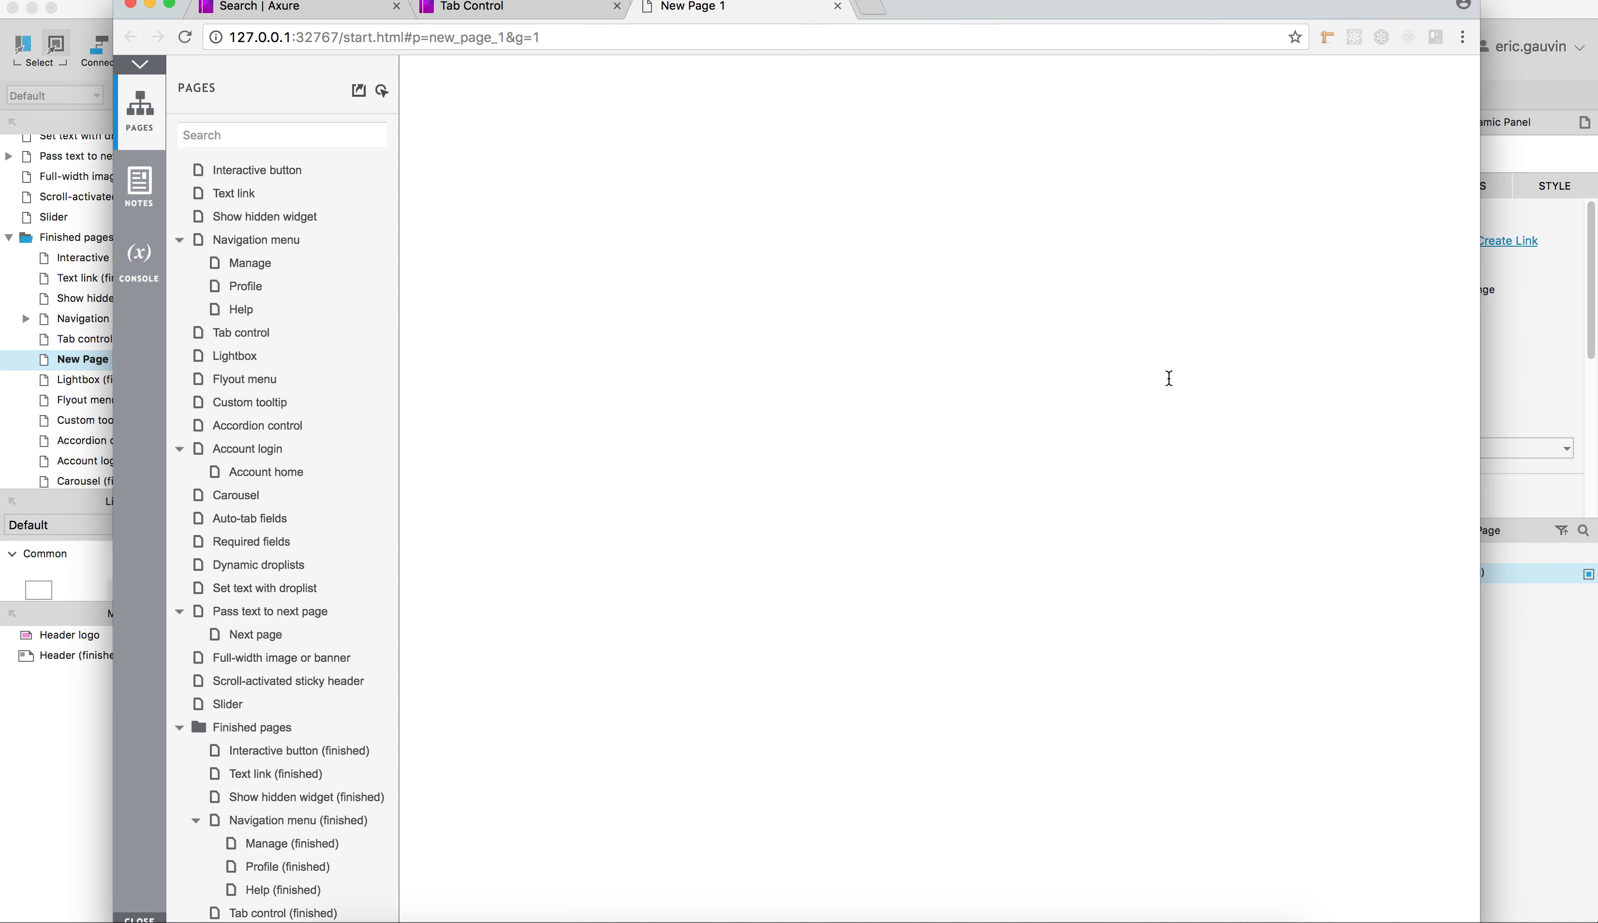
left_click(874, 202)
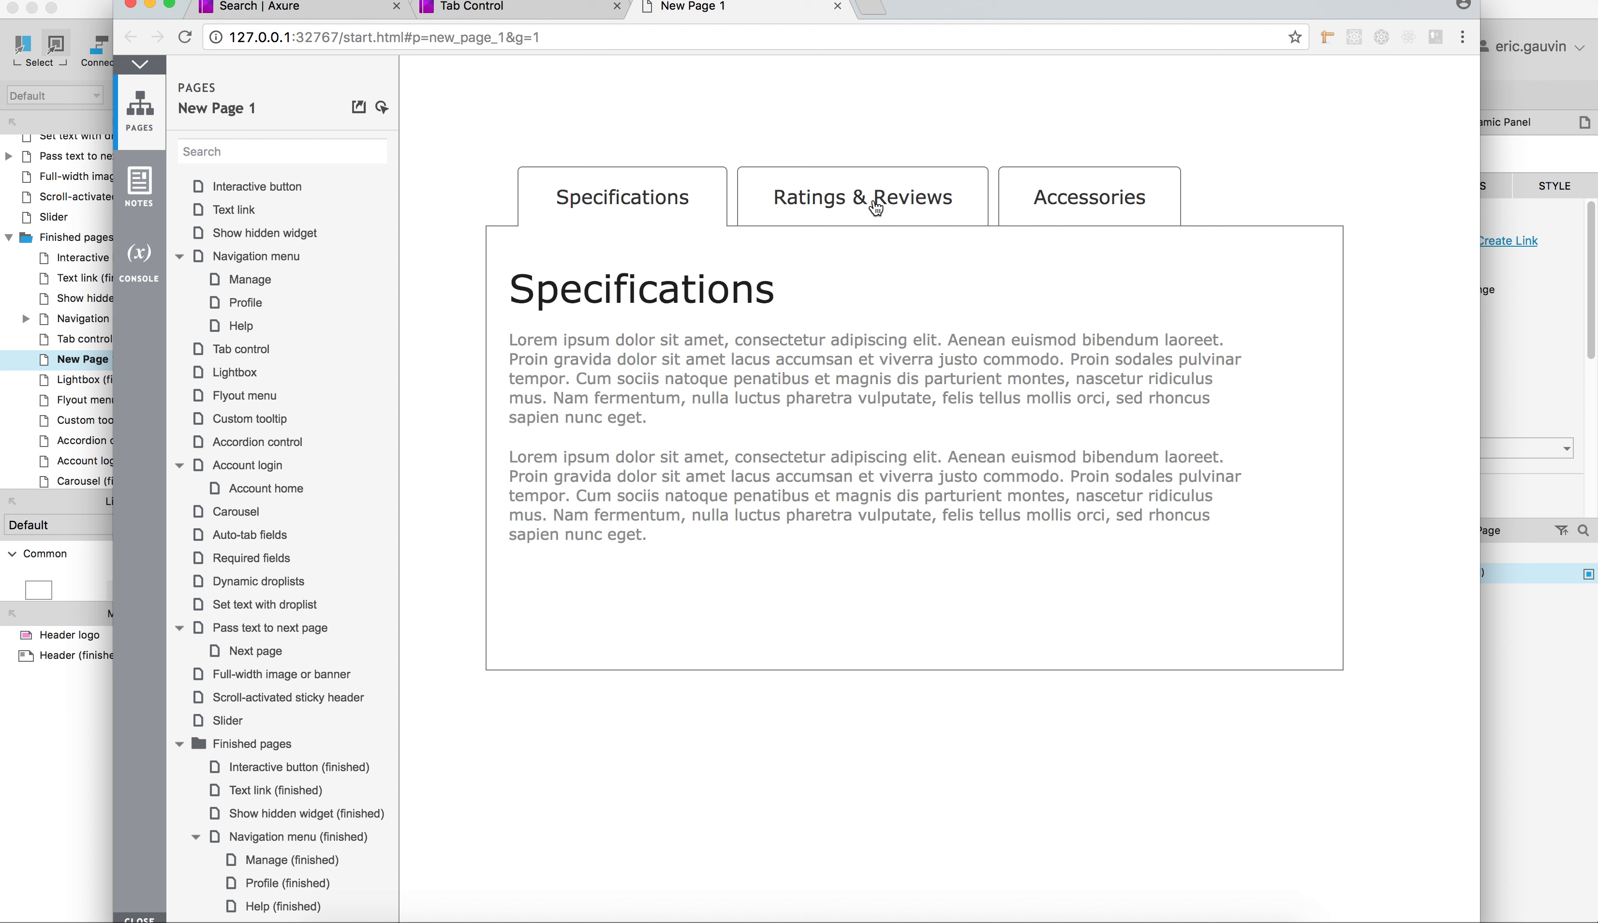
left_click(725, 202)
left_click(875, 202)
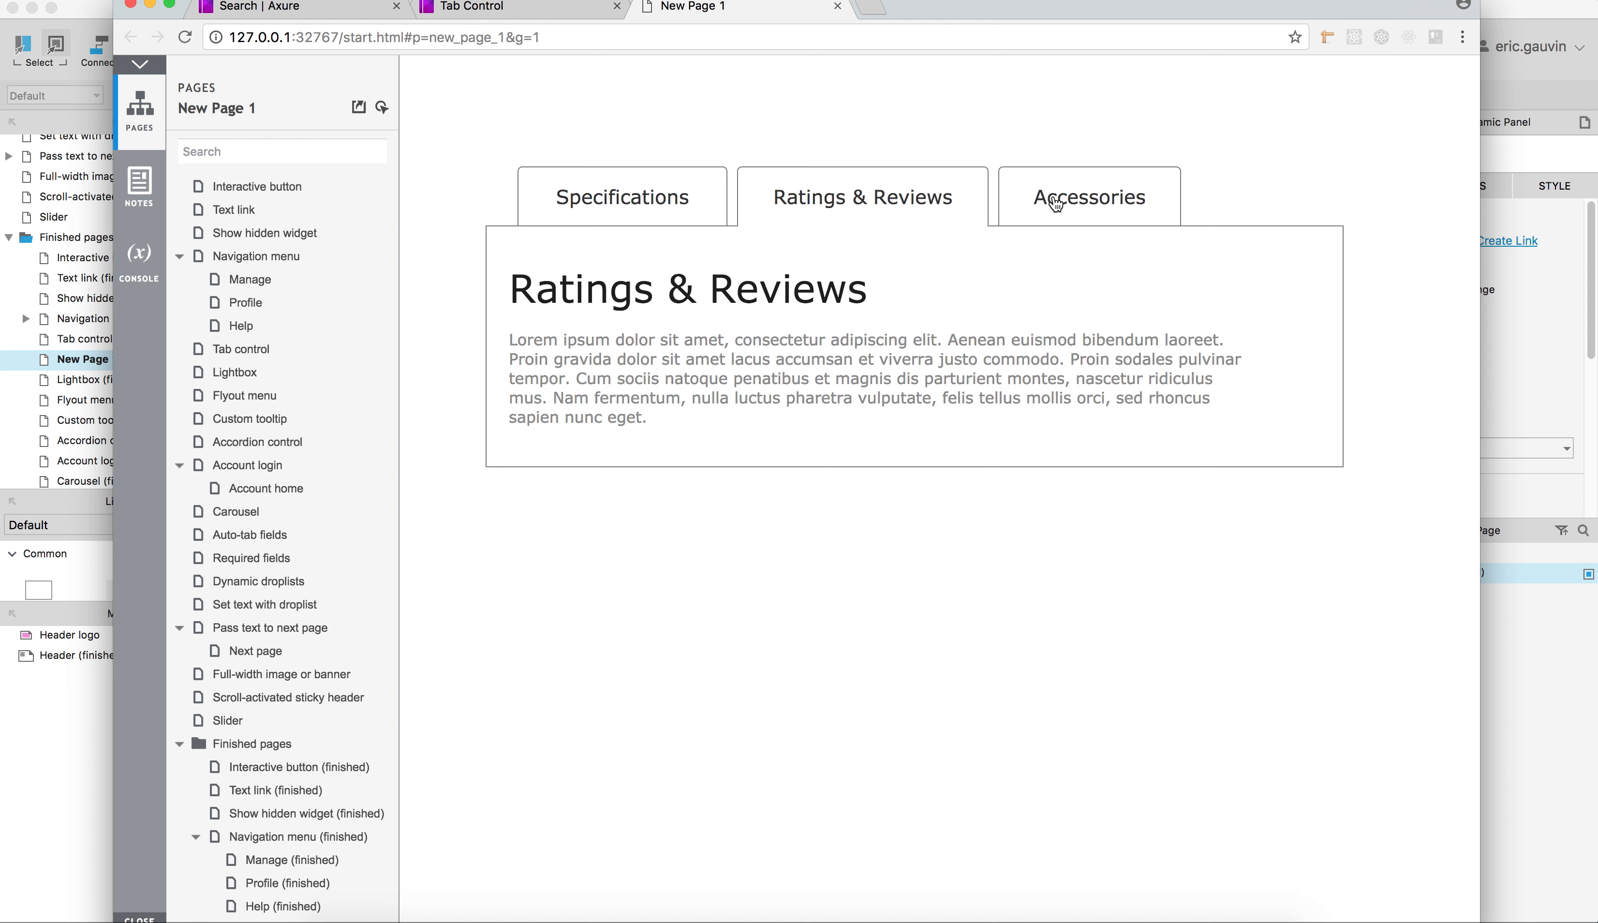
left_click(1041, 200)
left_click(792, 206)
left_click(620, 206)
left_click(838, 7)
scroll(564, 856, "up", 5)
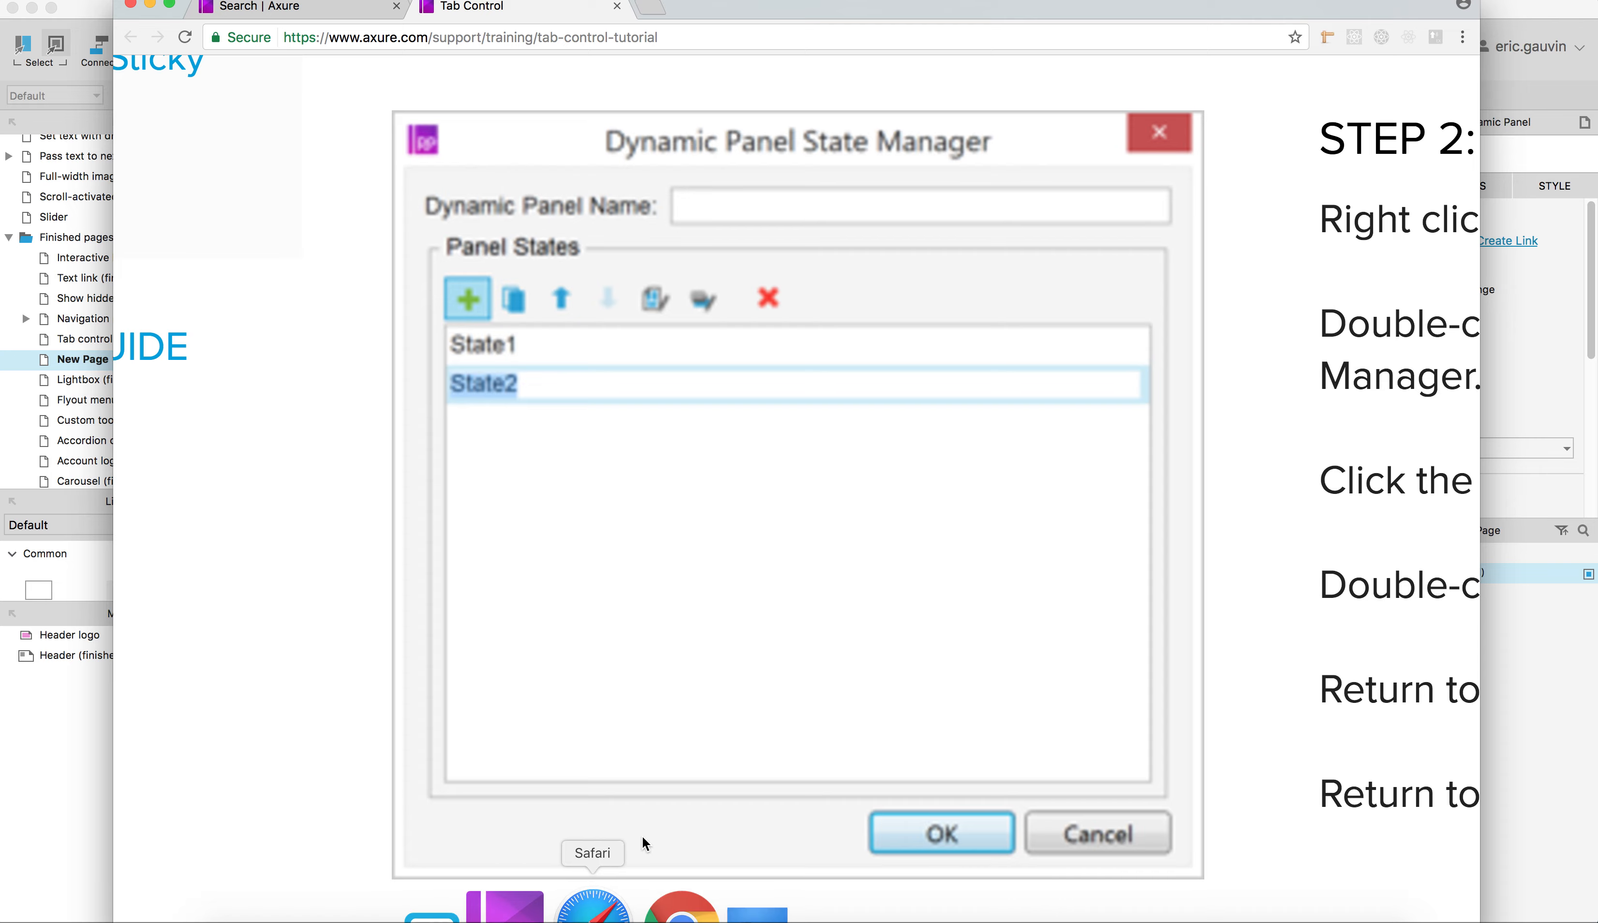
key("super+Tab")
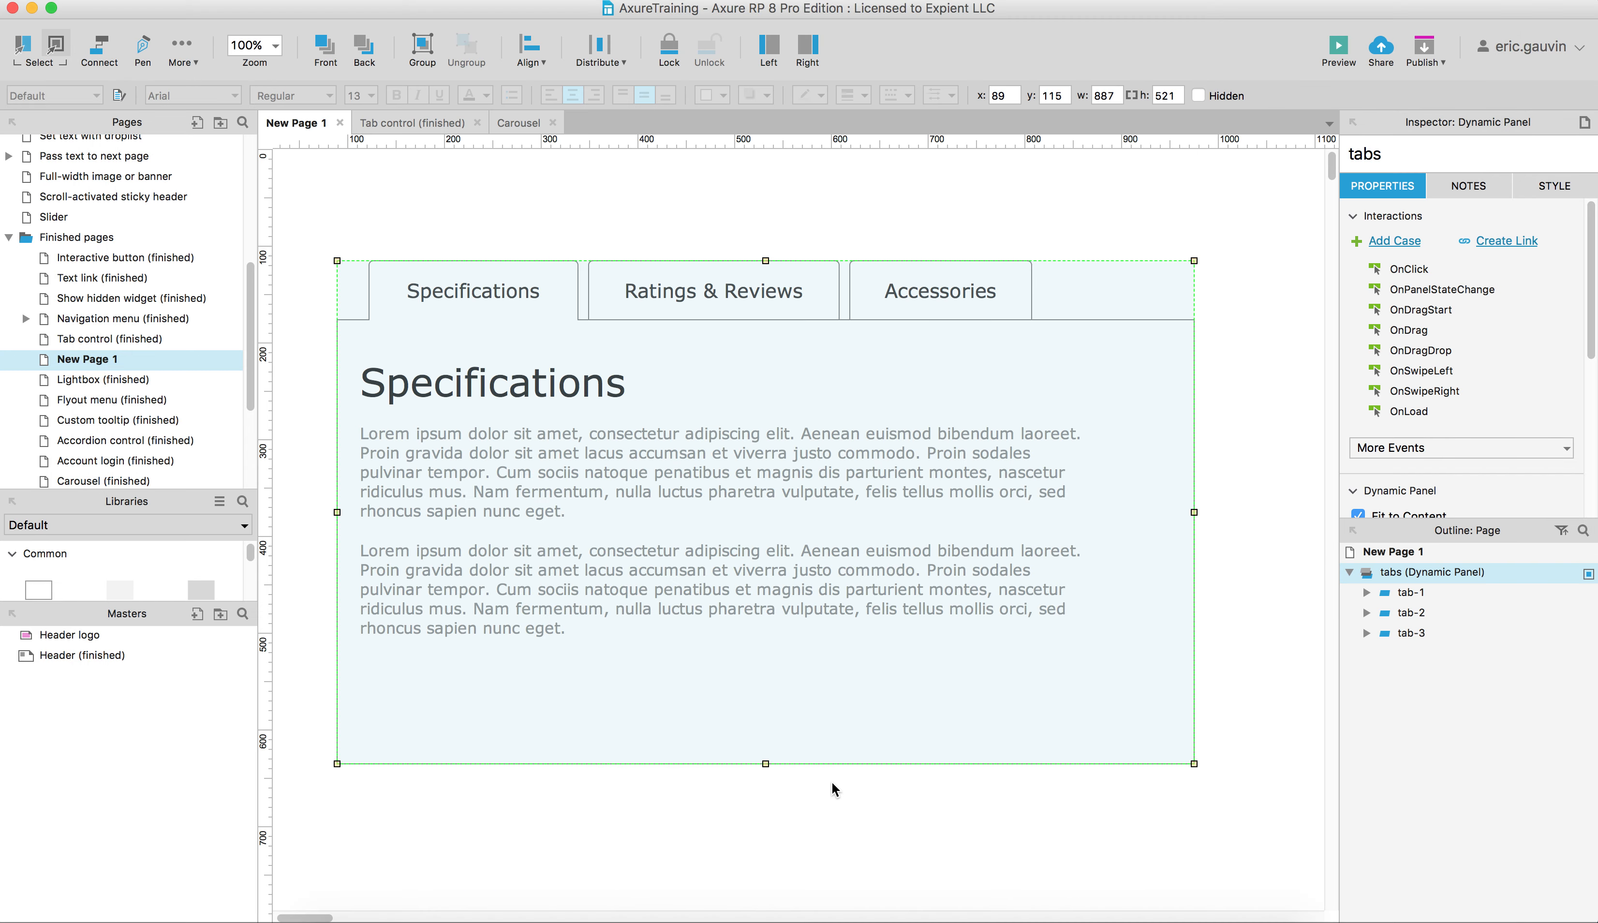
Open all three states of the tabs dynamic panel for editing from the Dynamic Panel State Manager
left_click(823, 799)
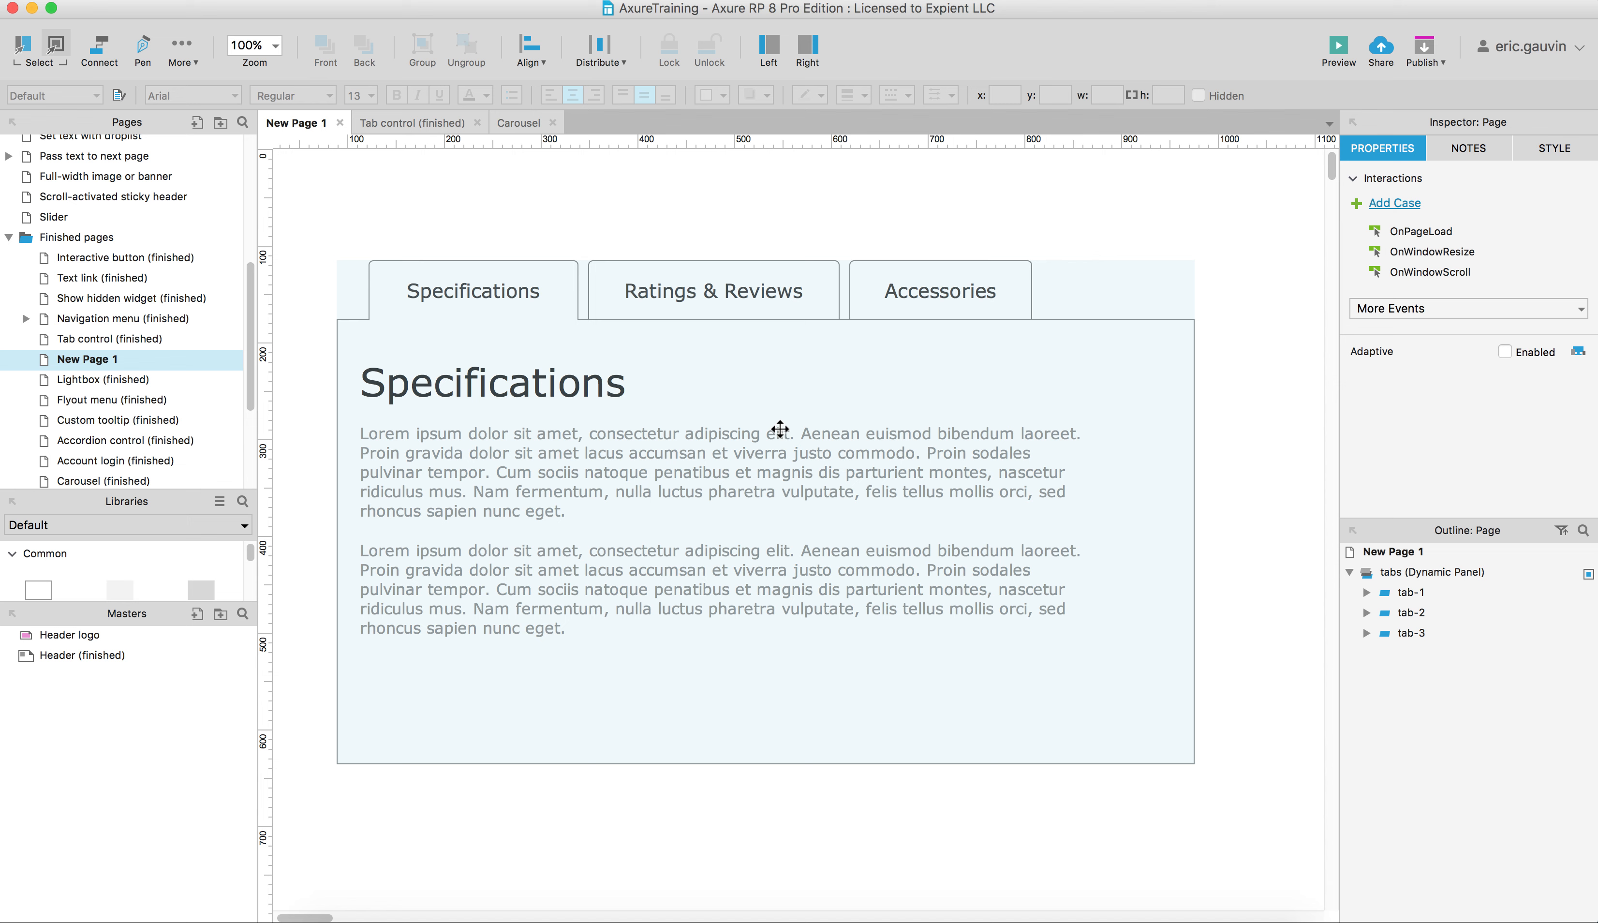
left_click(777, 407)
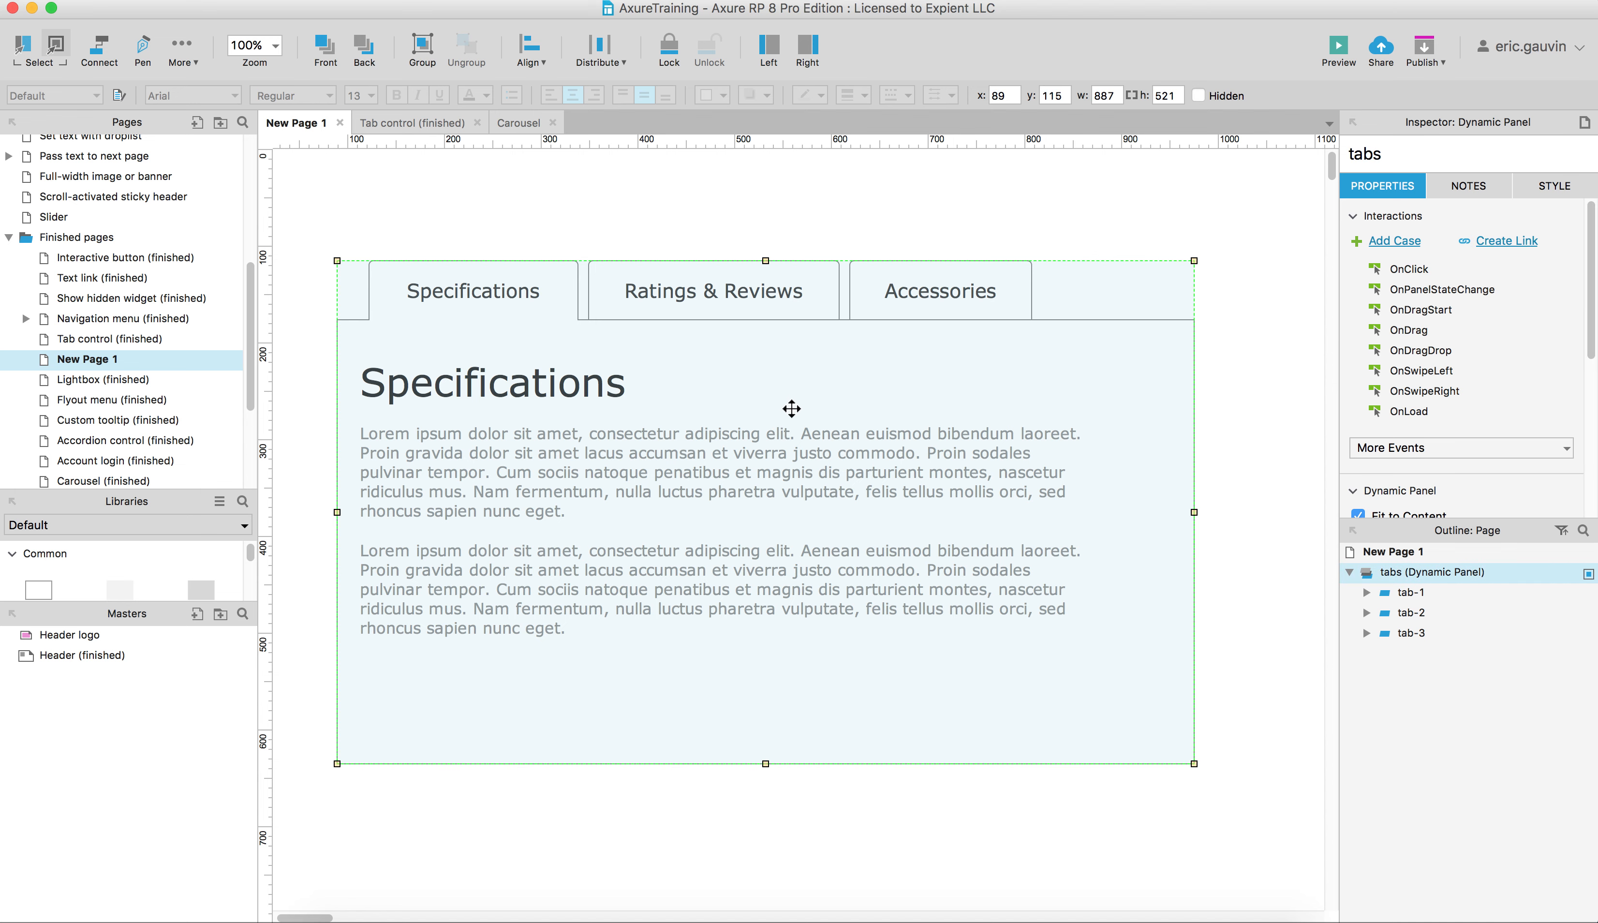
double_click(802, 384)
left_click(754, 365)
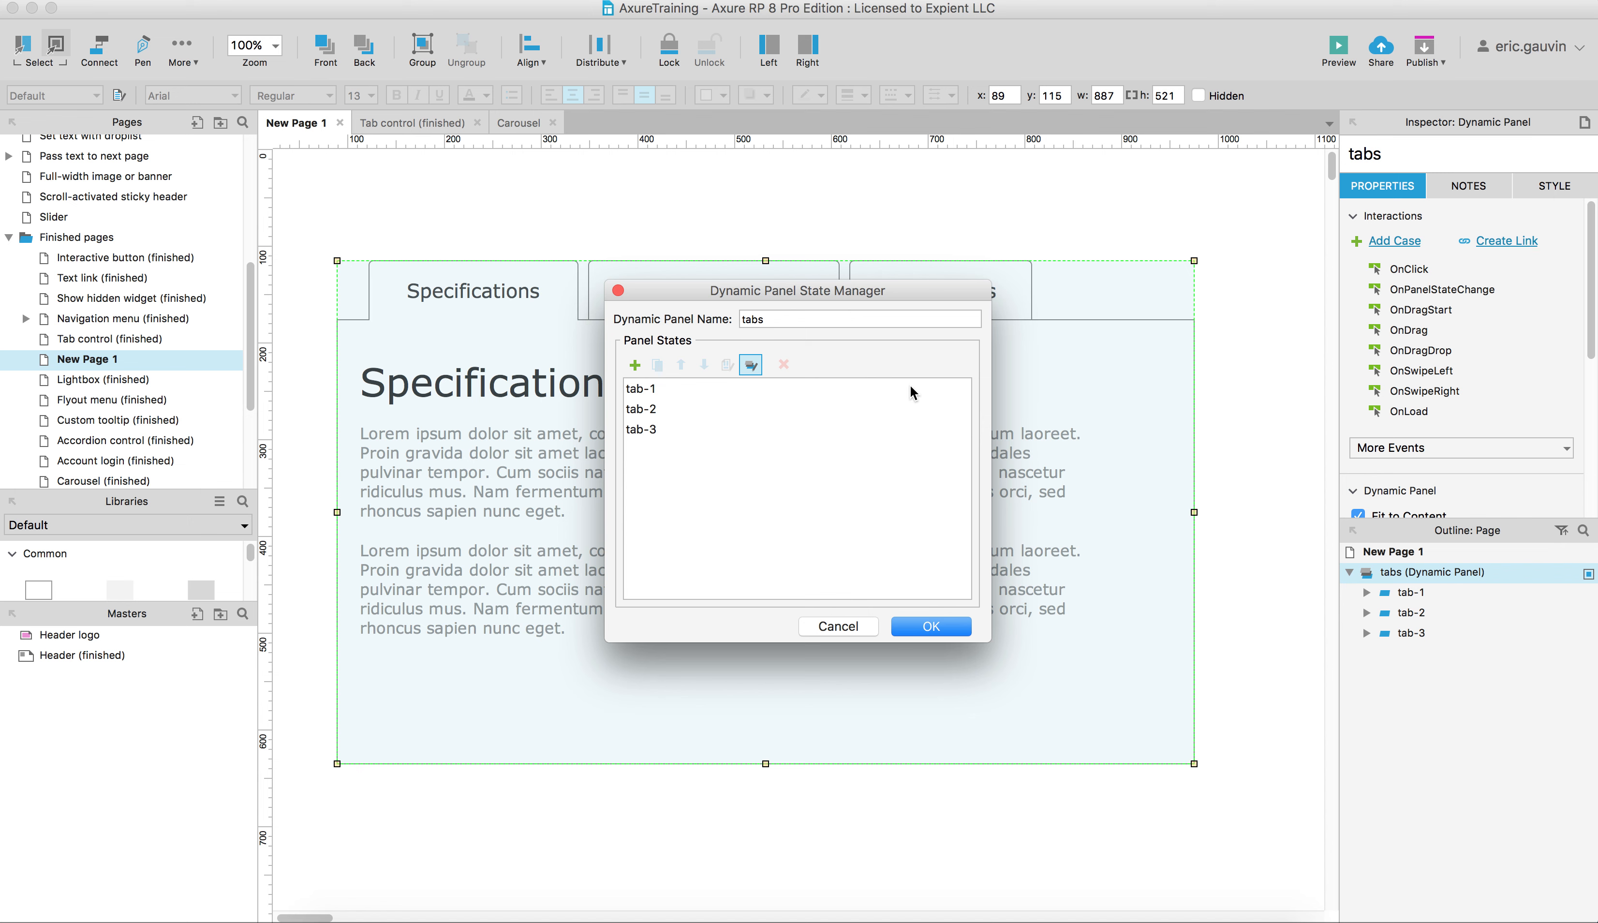
key("Return")
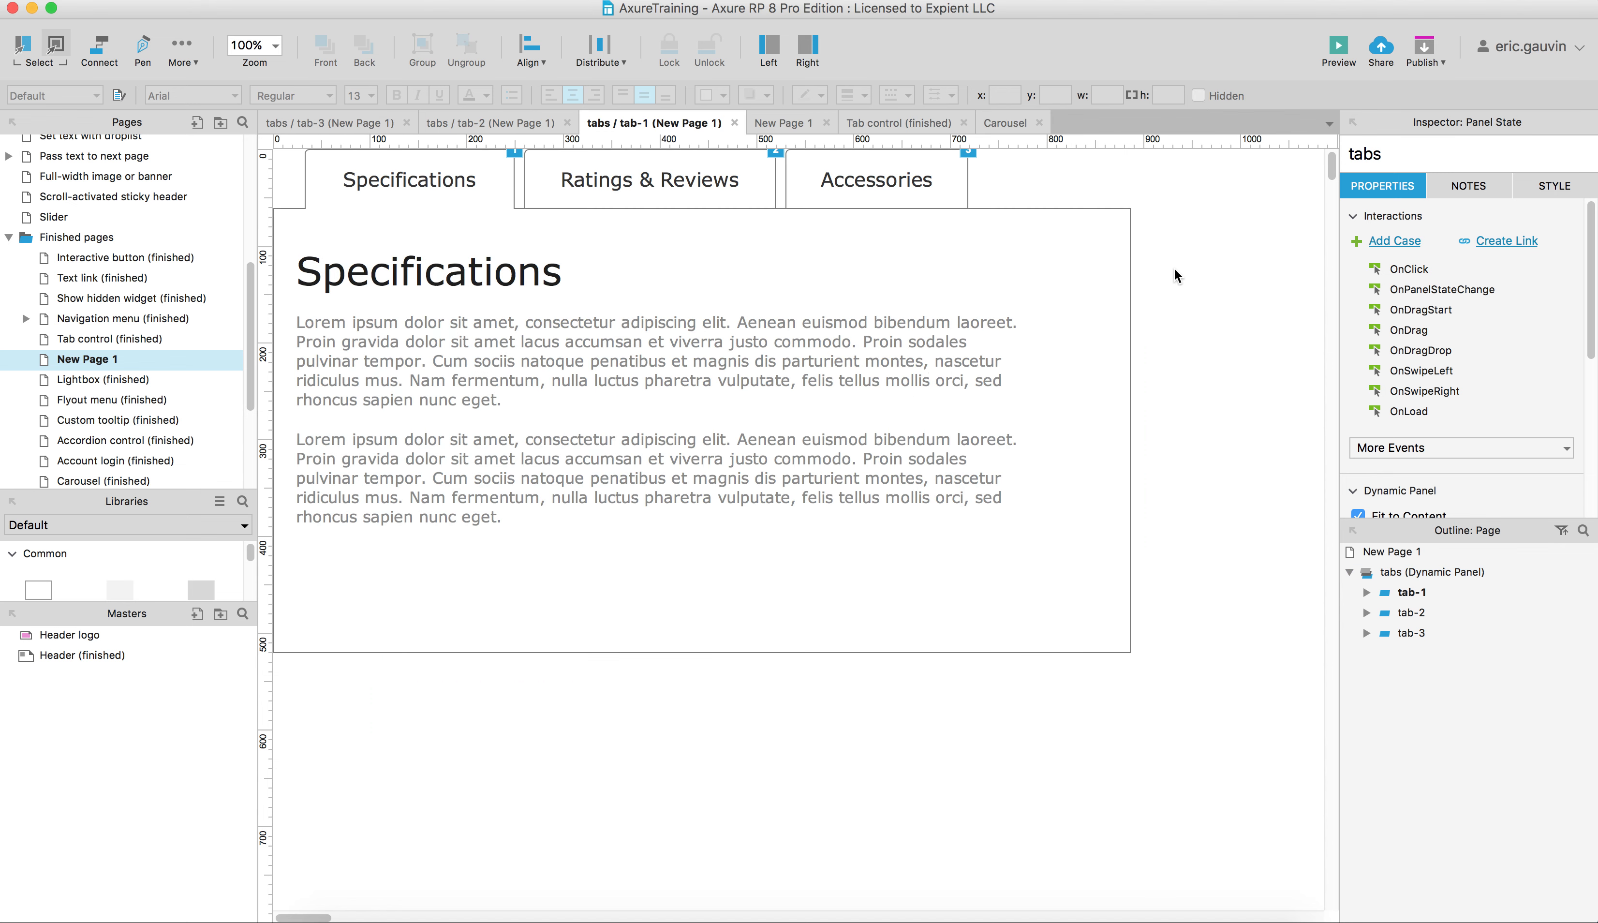
Give the three tab shapes in state tab-1 a MouseOver style with fill color #0066FF and font color #FFFFFF
left_click_drag(1160, 229, 282, 144)
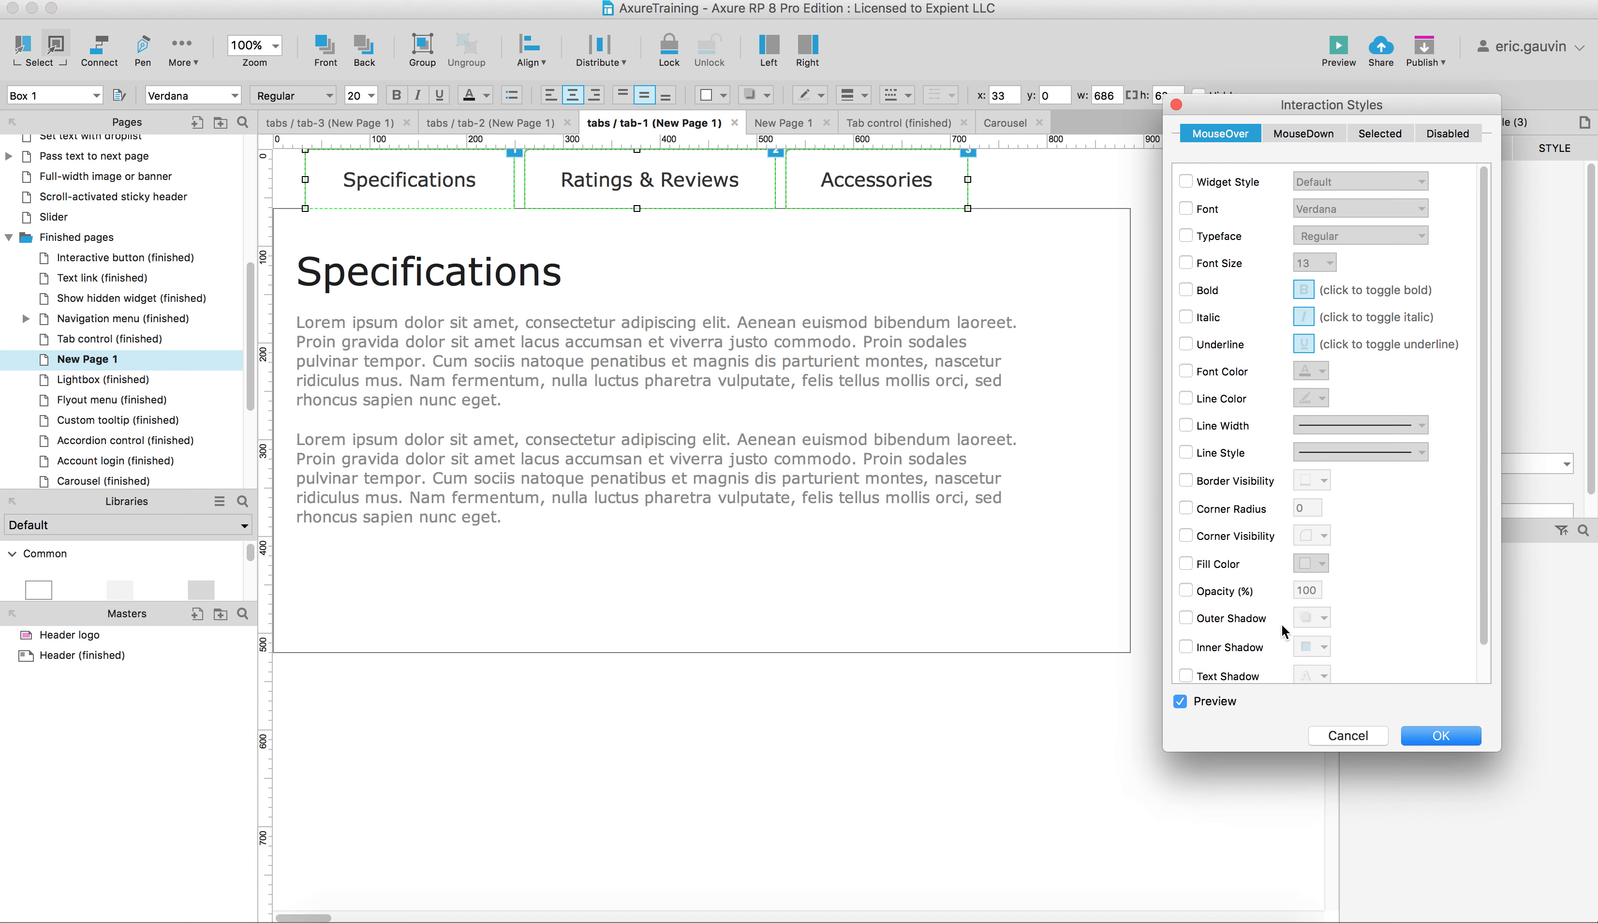
left_click(1186, 564)
left_click(1323, 567)
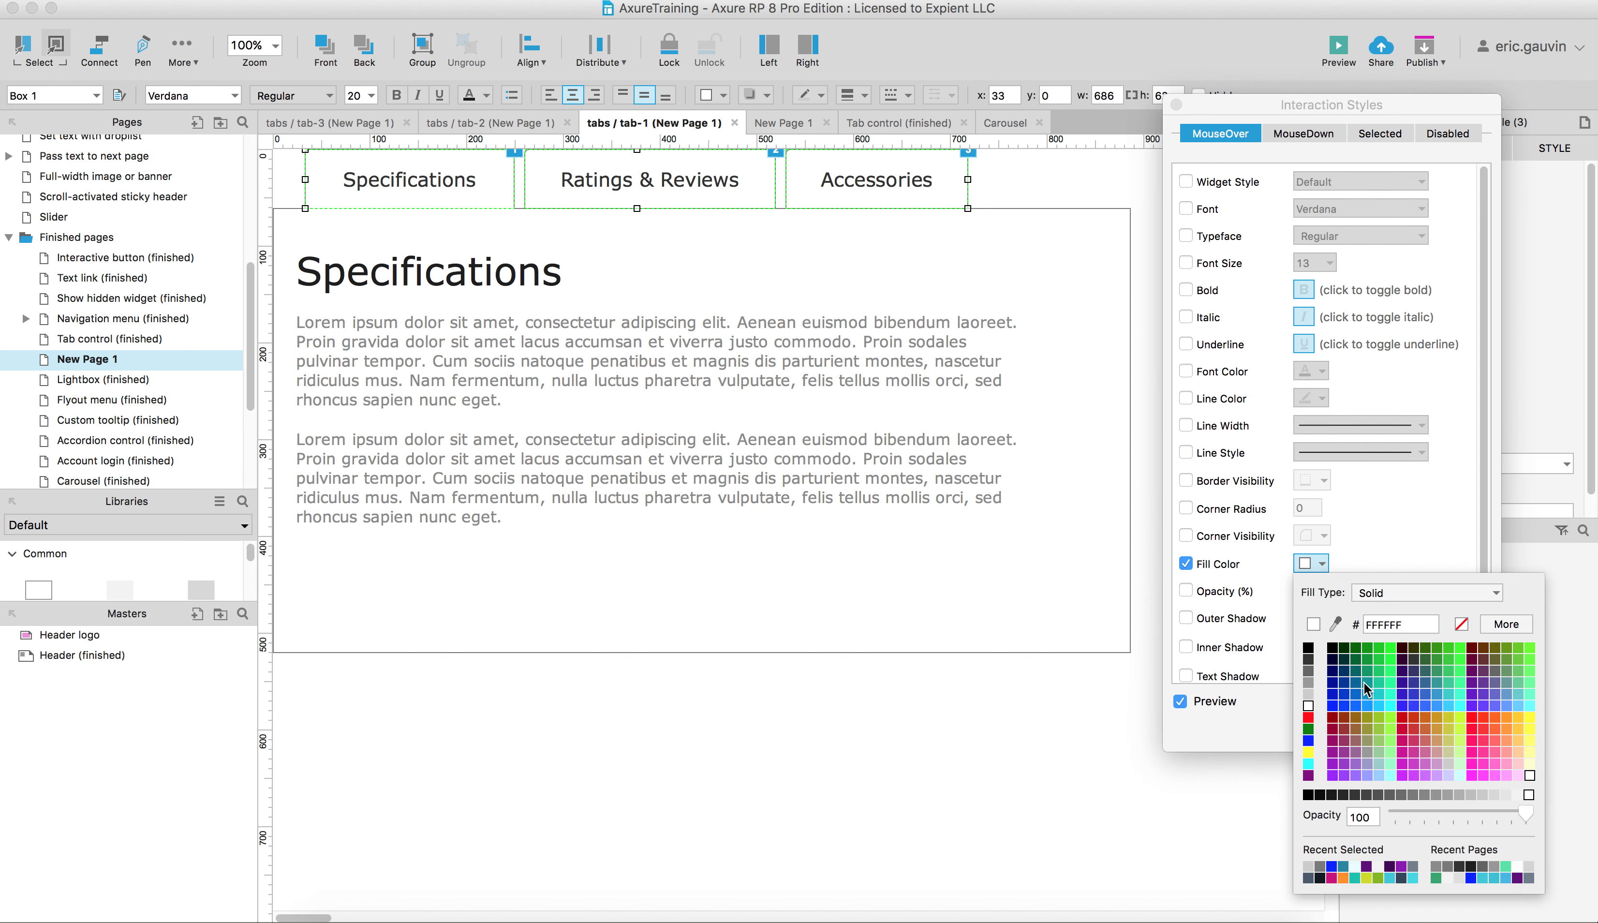
left_click(1356, 705)
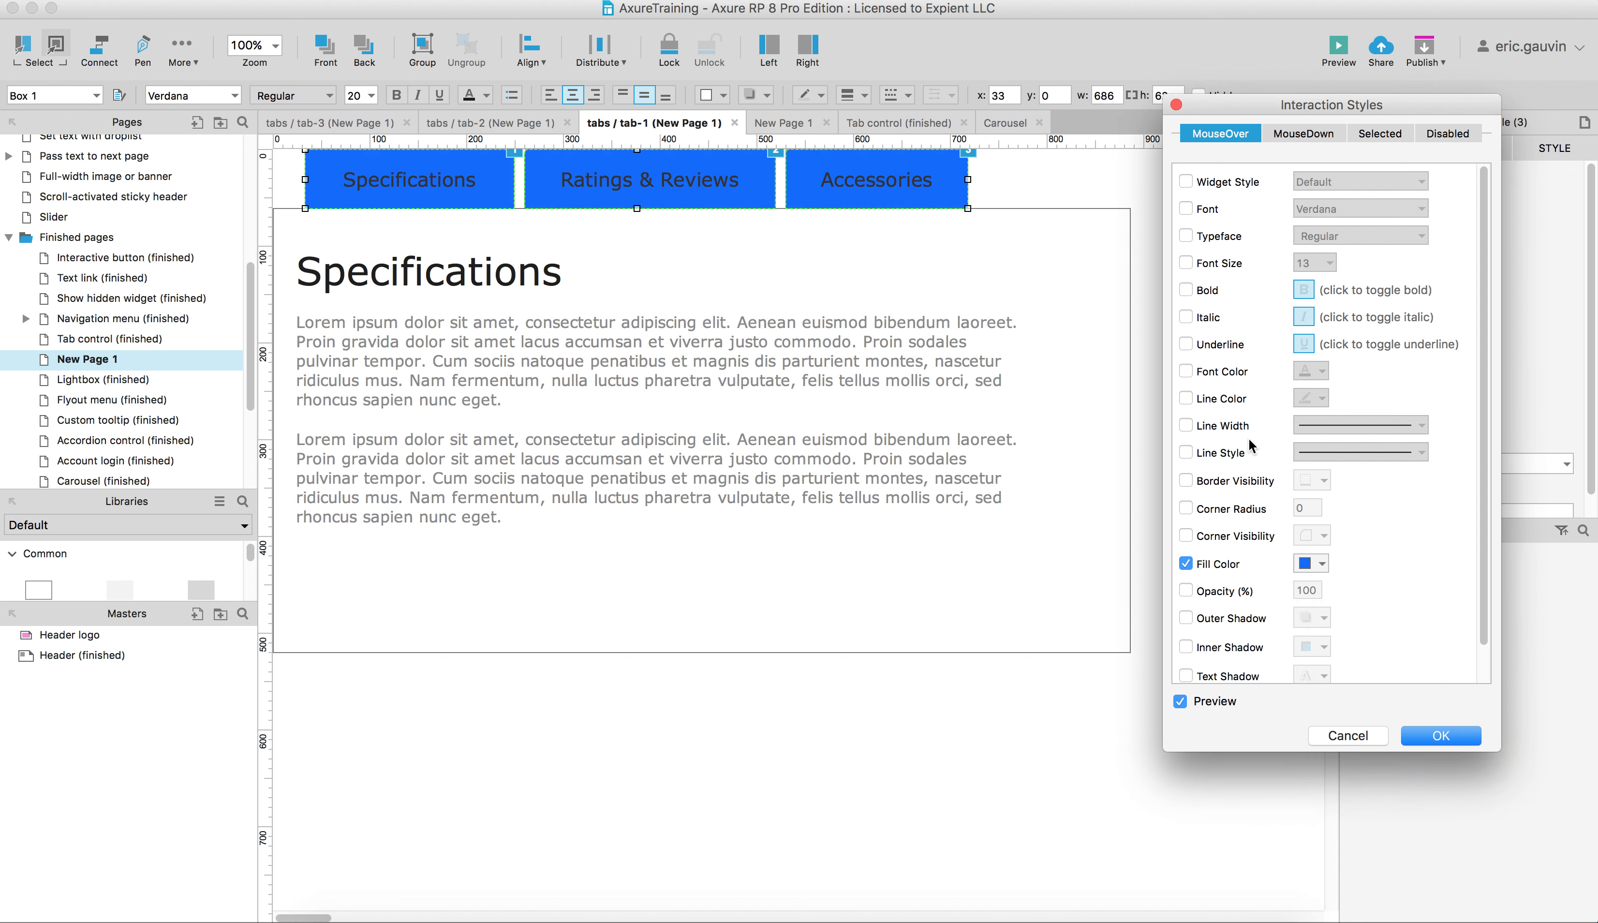
left_click(1185, 371)
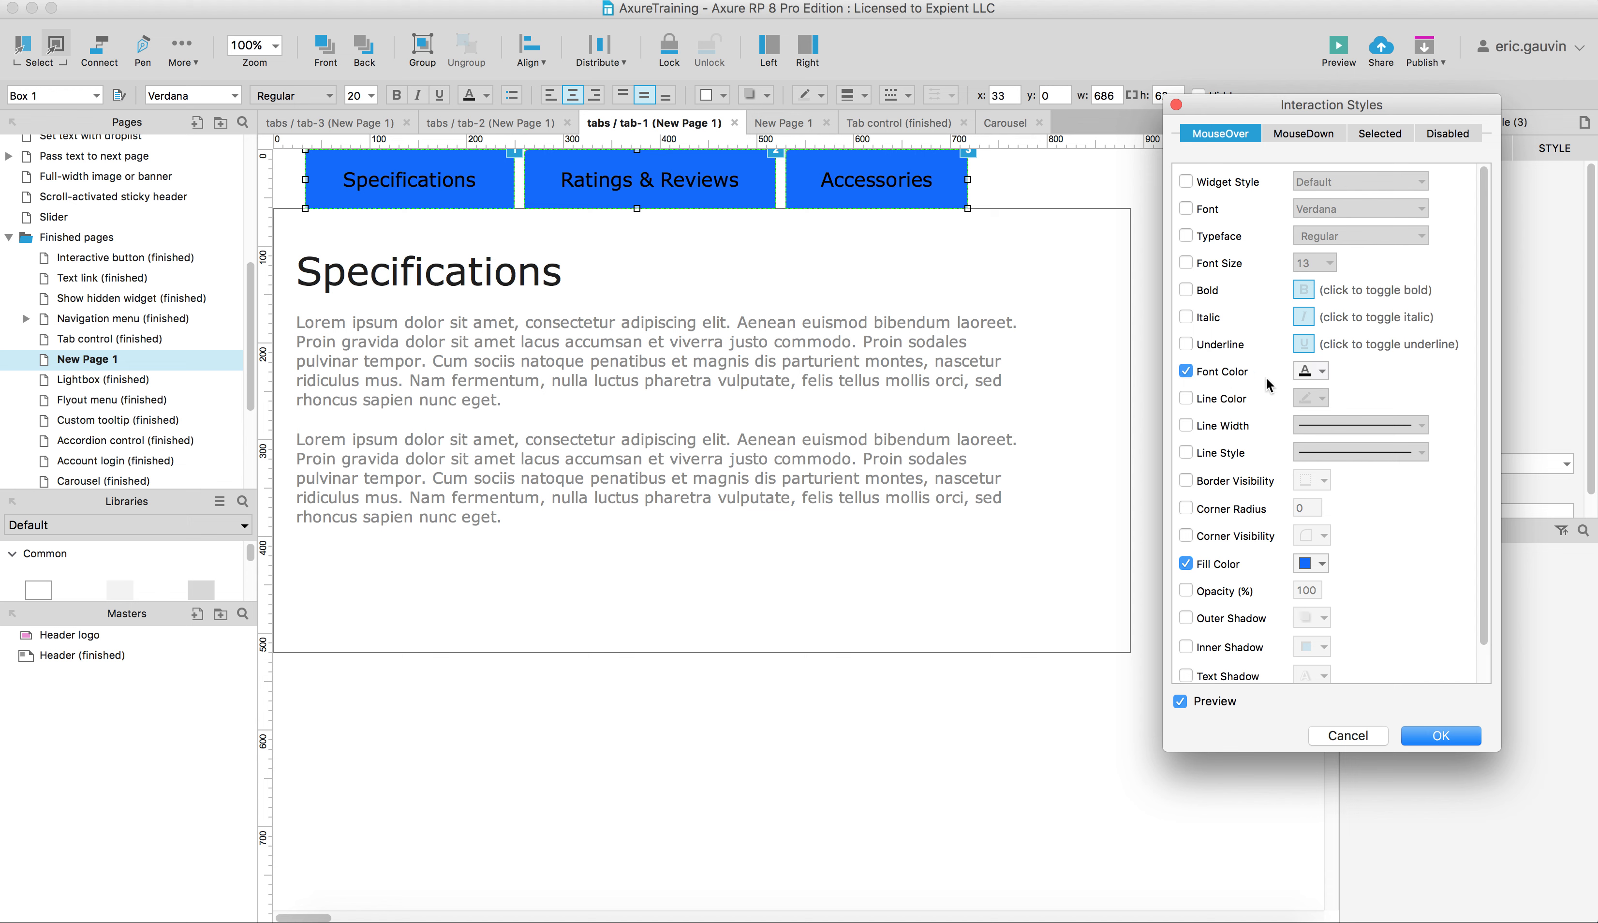
left_click(1321, 374)
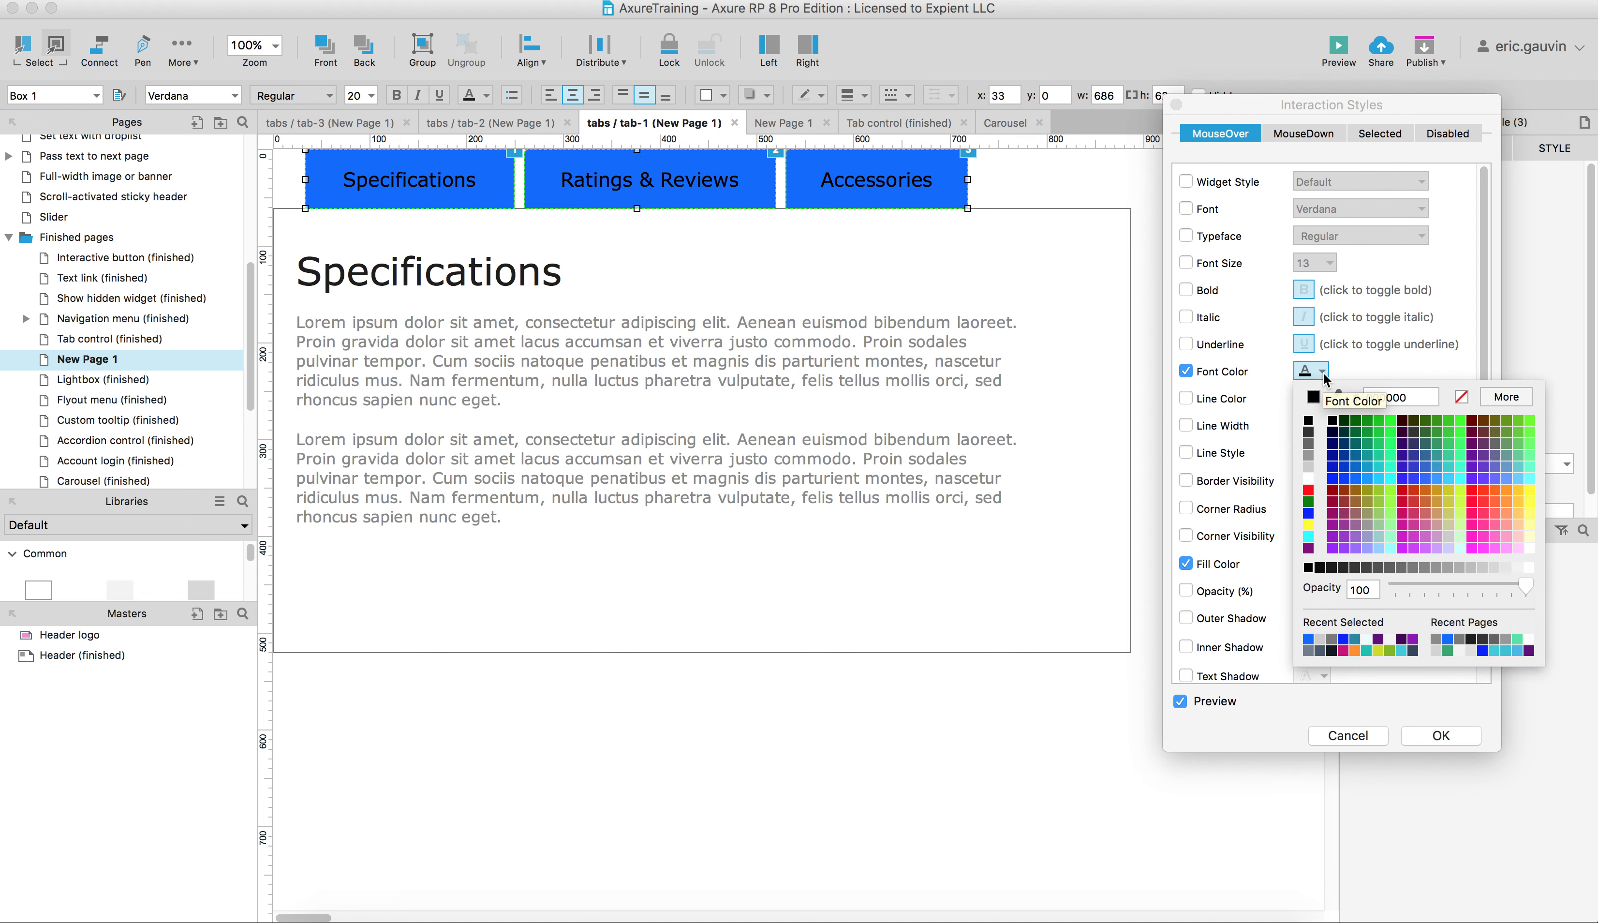
left_click(1307, 480)
left_click(1444, 737)
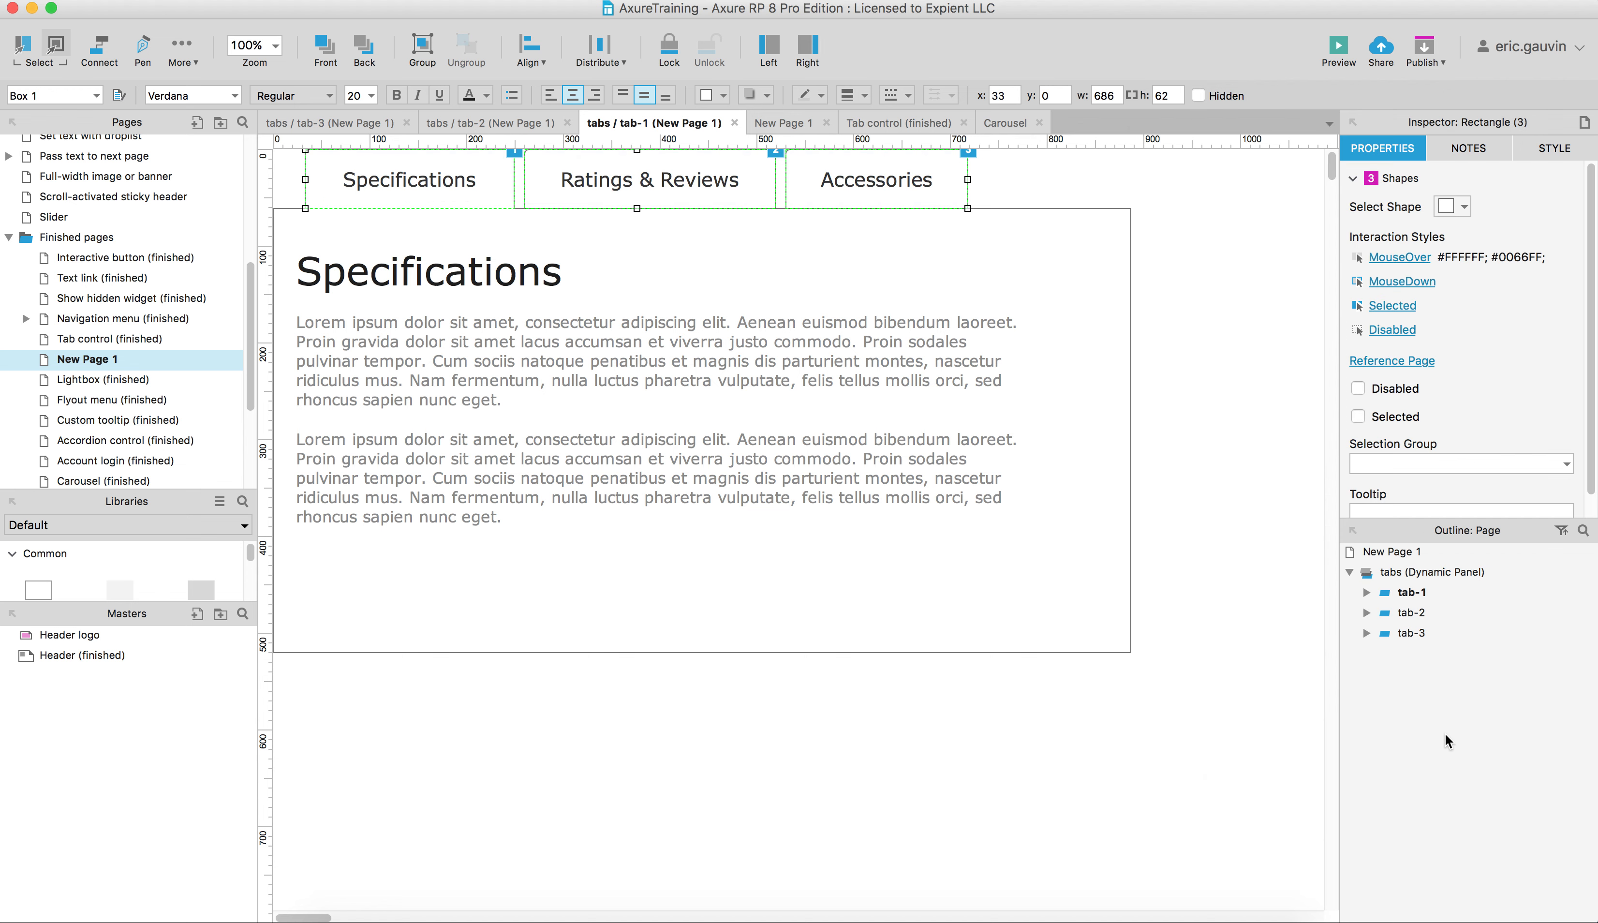
Check the MouseOver style on the Ratings & Reviews tab, close state tab-1, and inspect the three tab shapes in state tab-3
left_click(1199, 520)
left_click(588, 194)
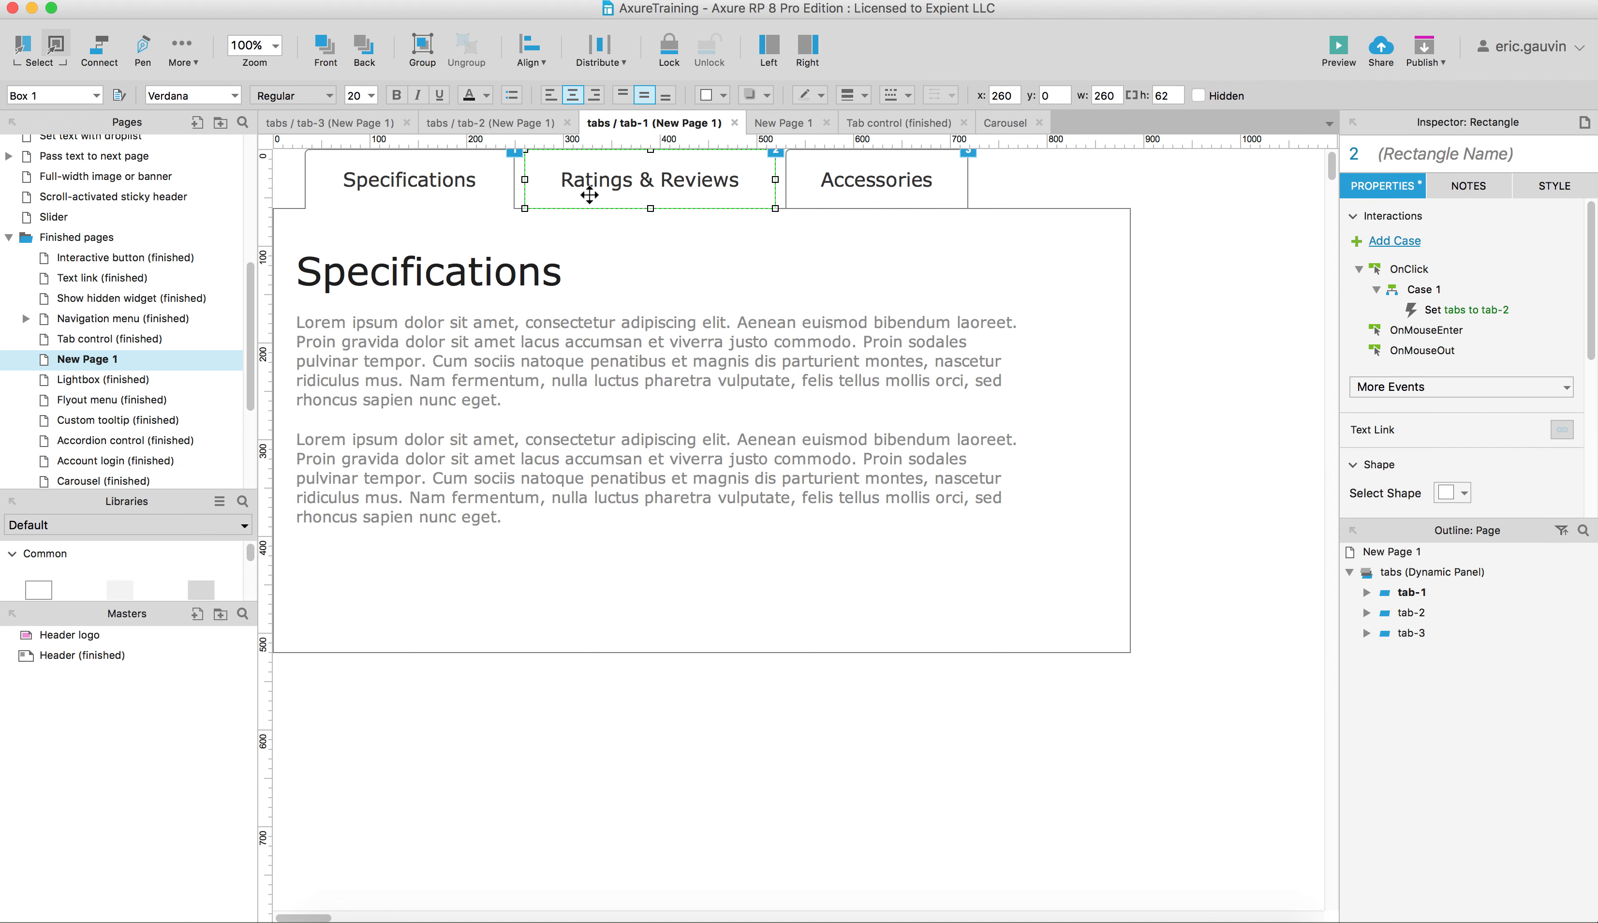
scroll(1590, 339, "down", 5)
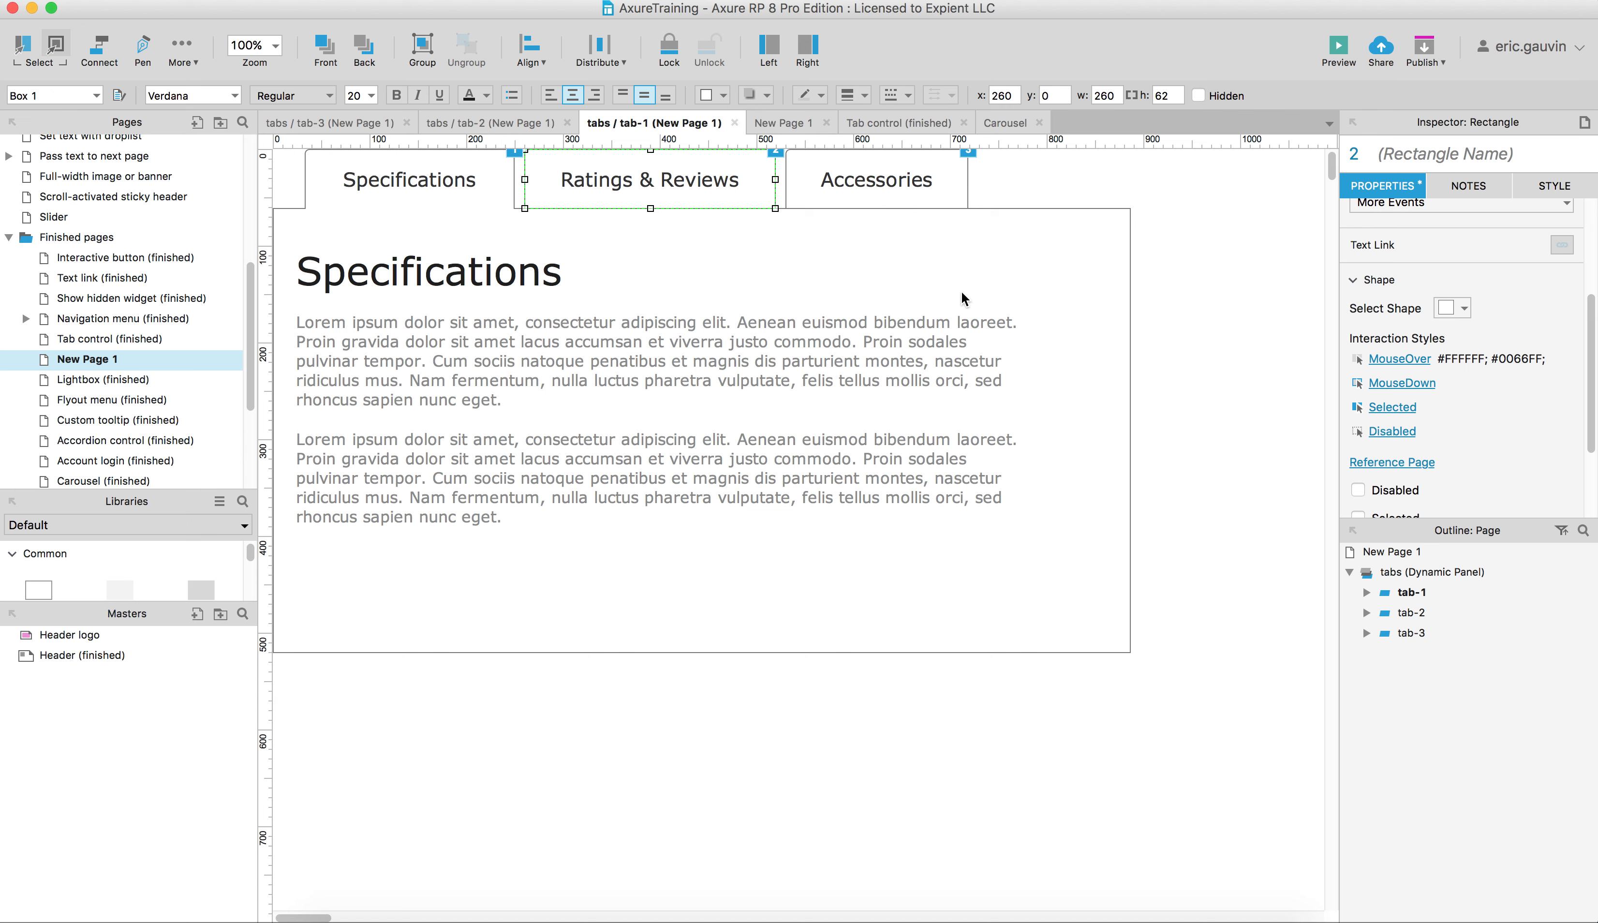
key("super+w")
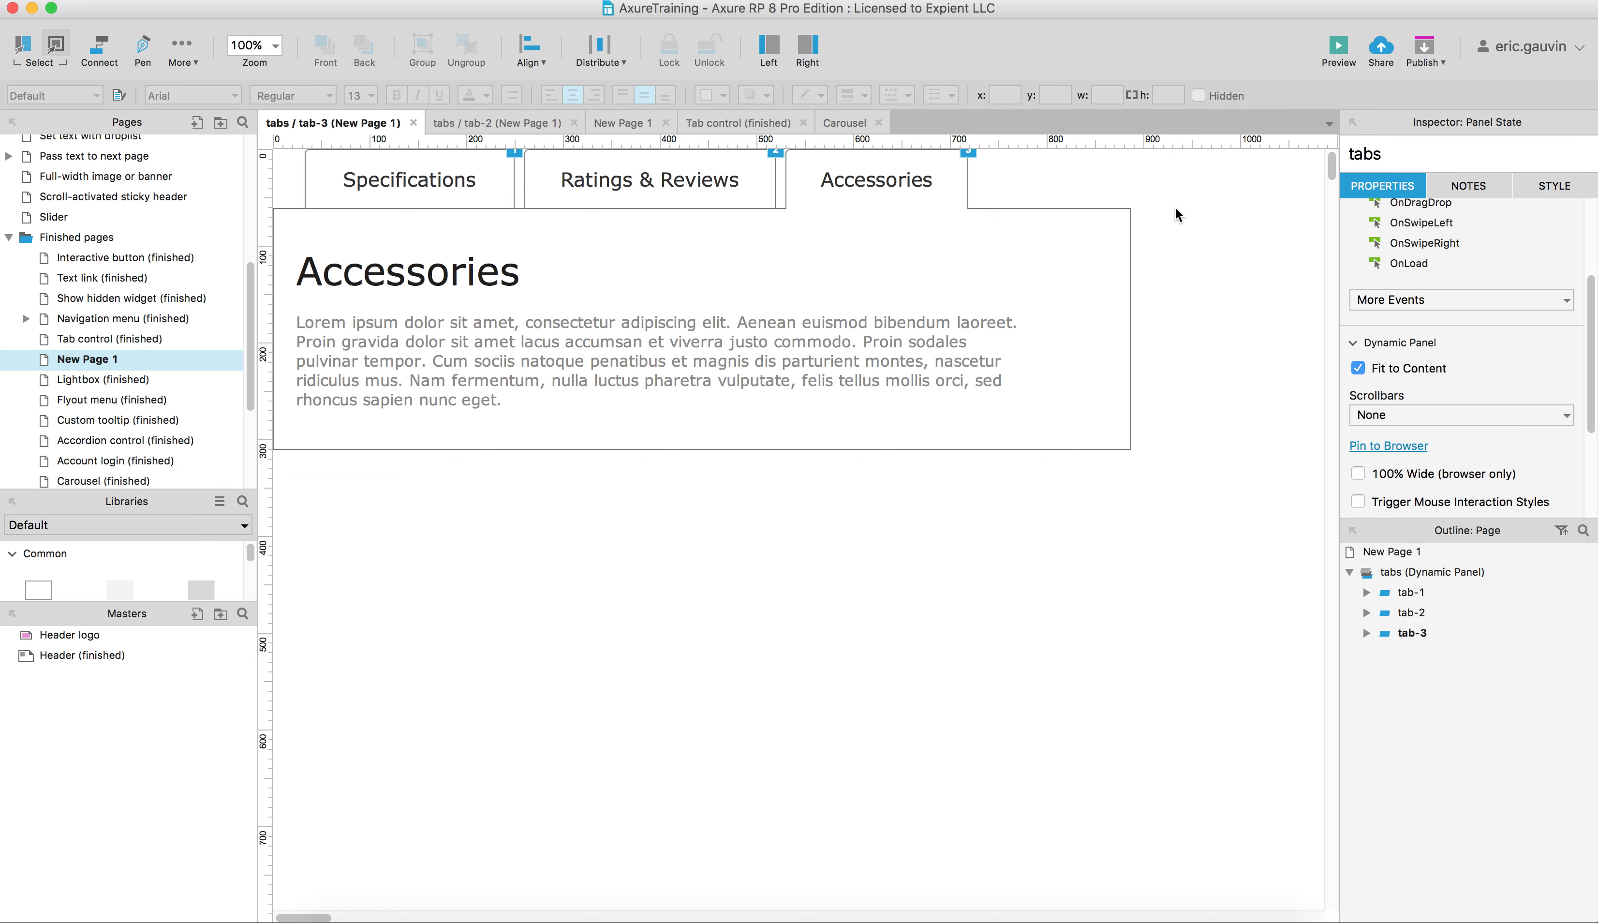
left_click_drag(1203, 213, 282, 144)
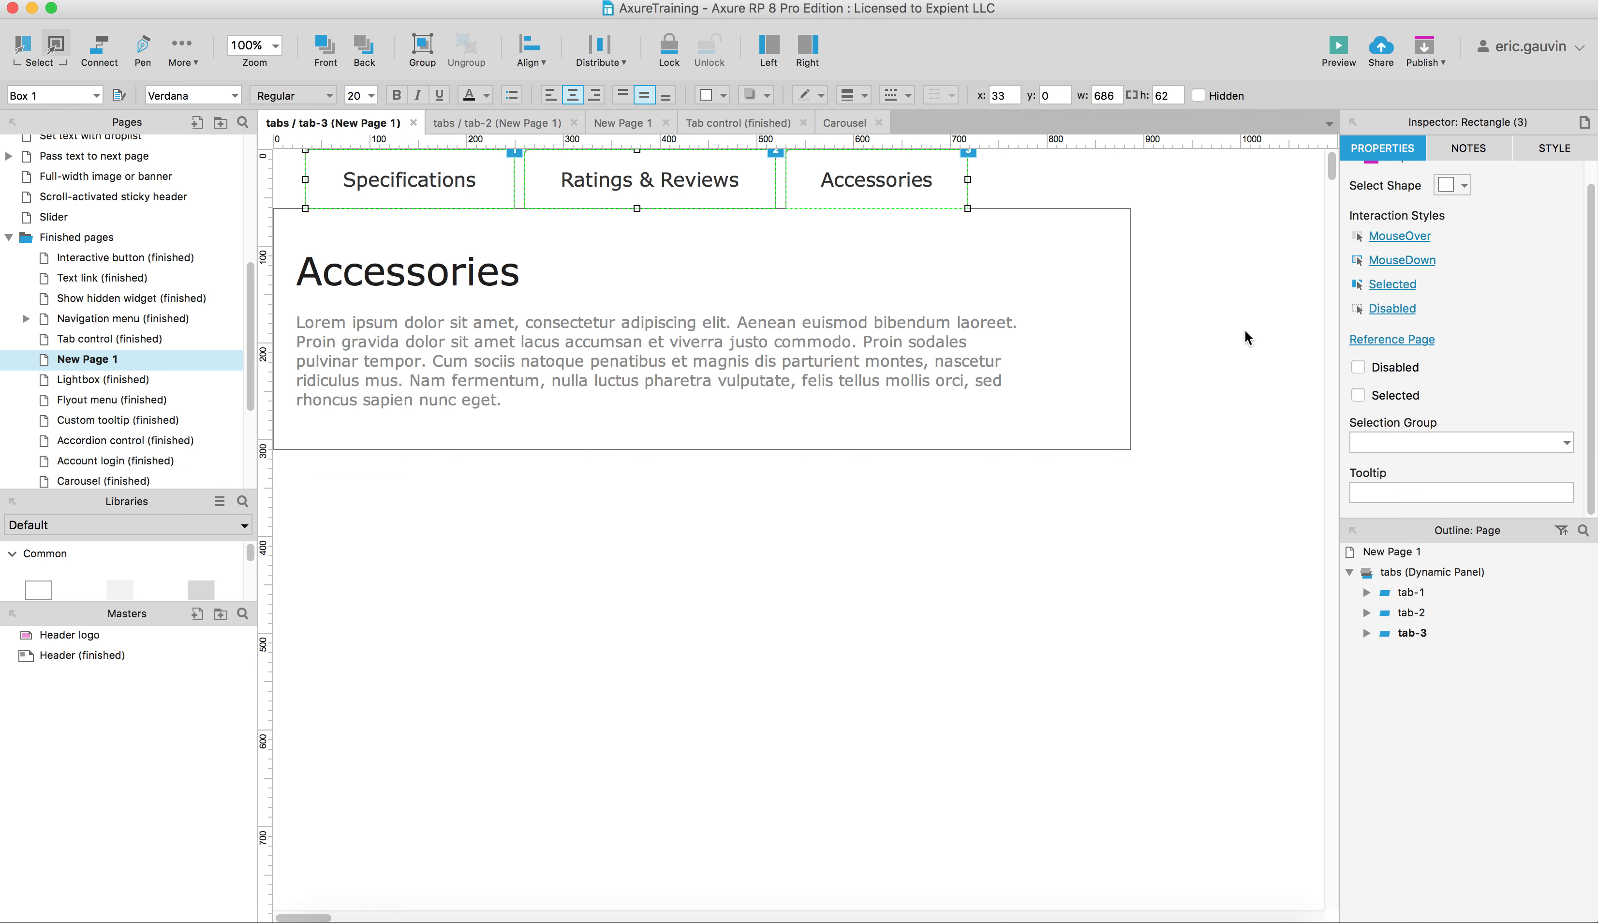
left_click(1198, 281)
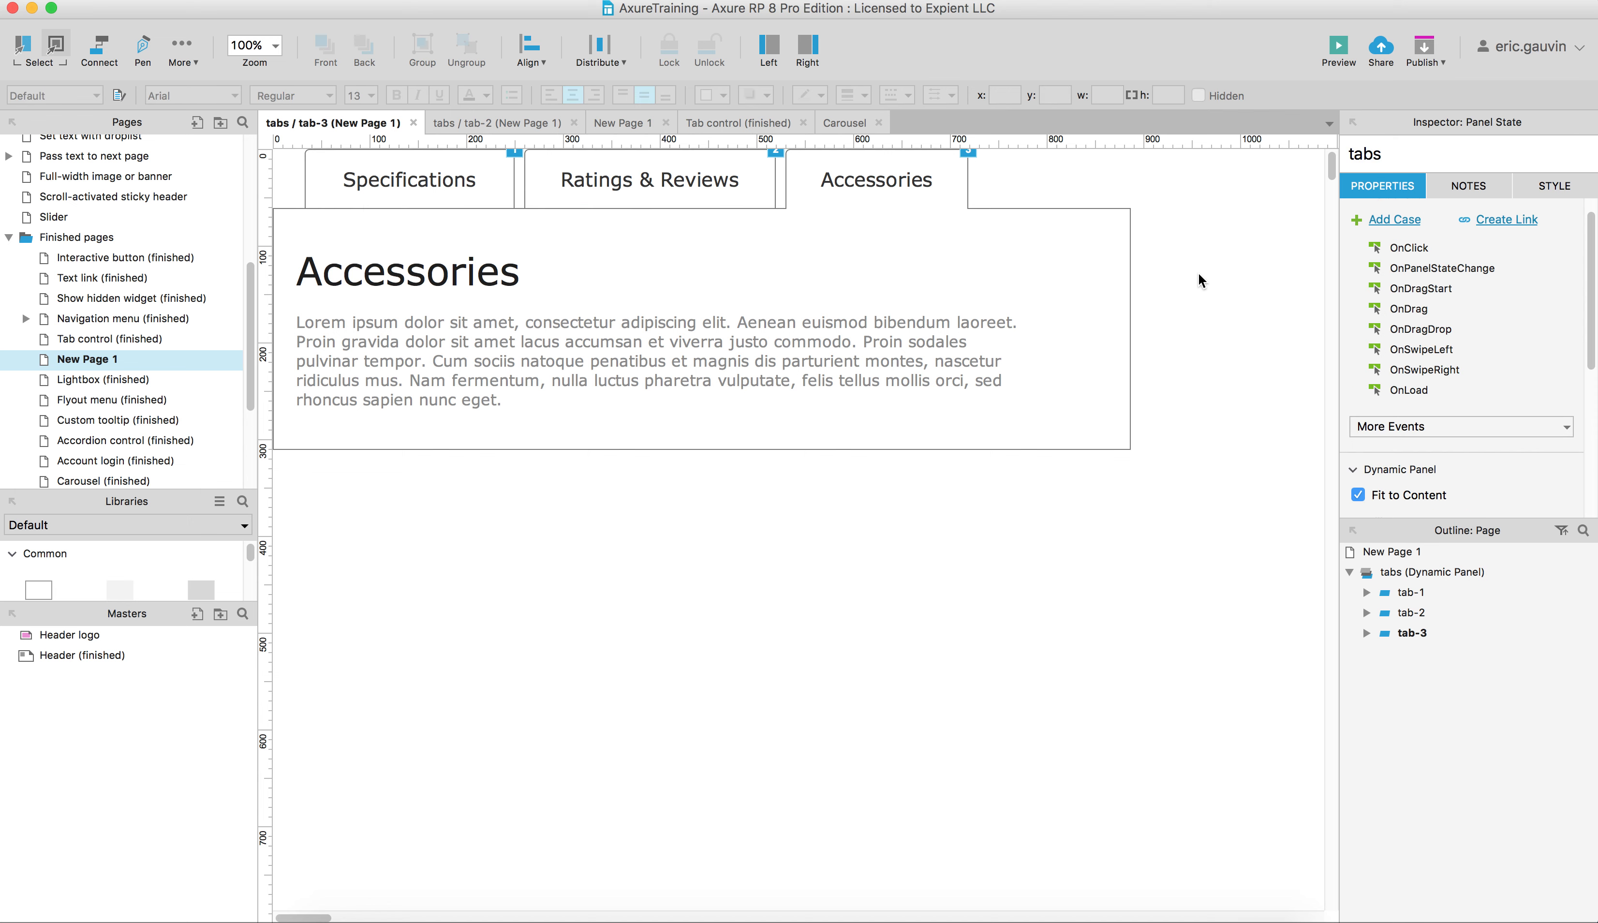
Preview New Page 1 in the browser and test the mouse-over style while switching between Specifications and Ratings & Reviews
key("super+period")
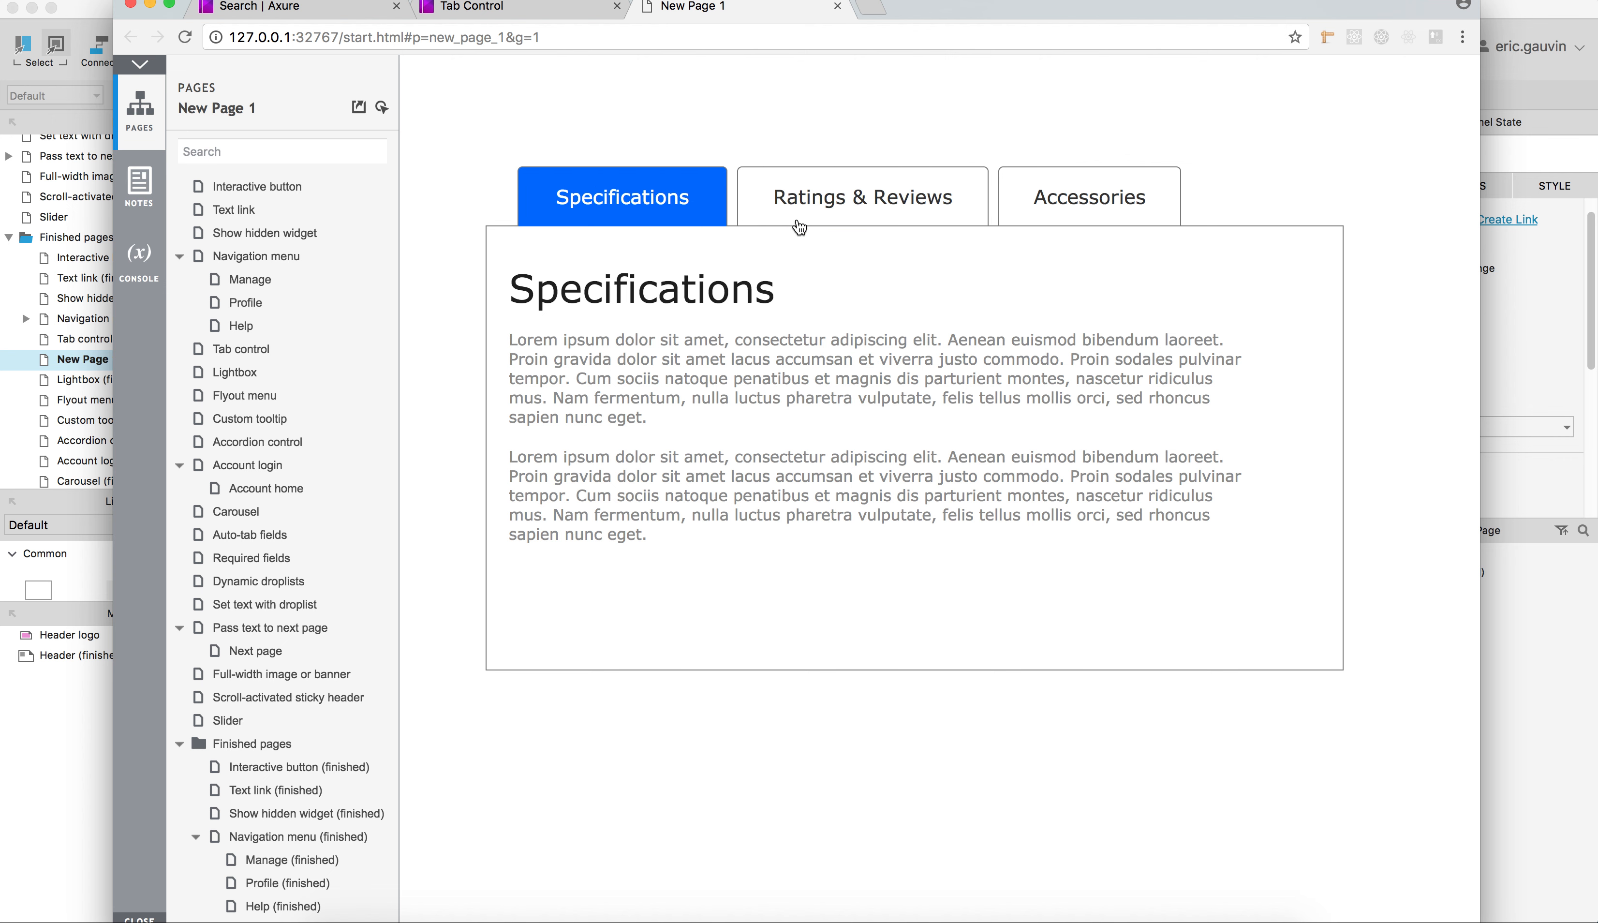
left_click(850, 200)
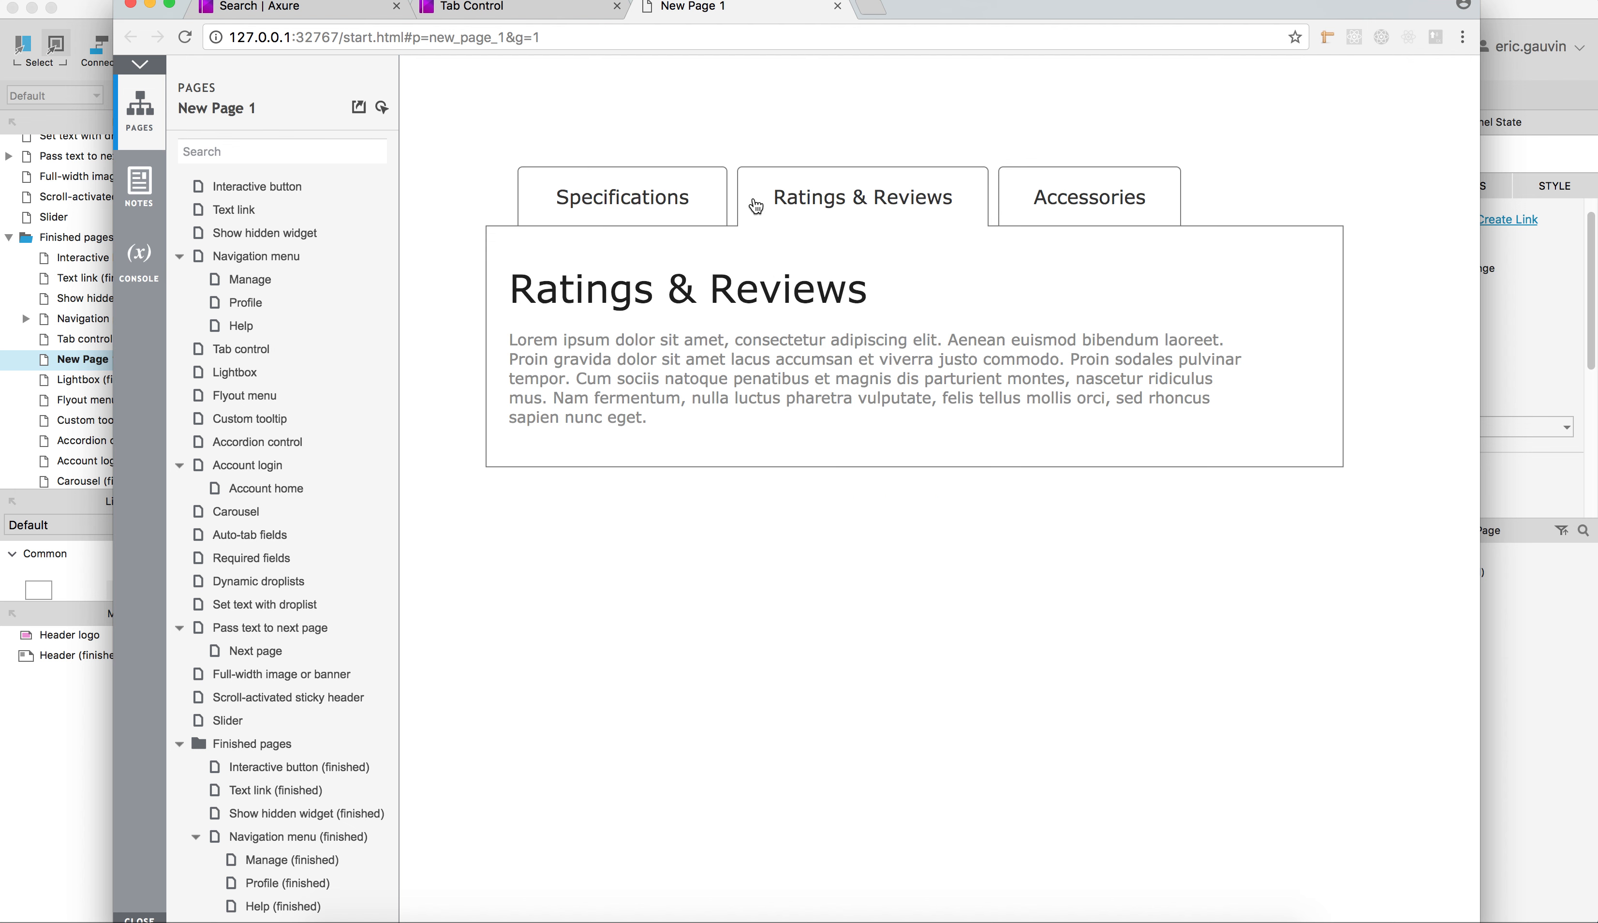
left_click(658, 203)
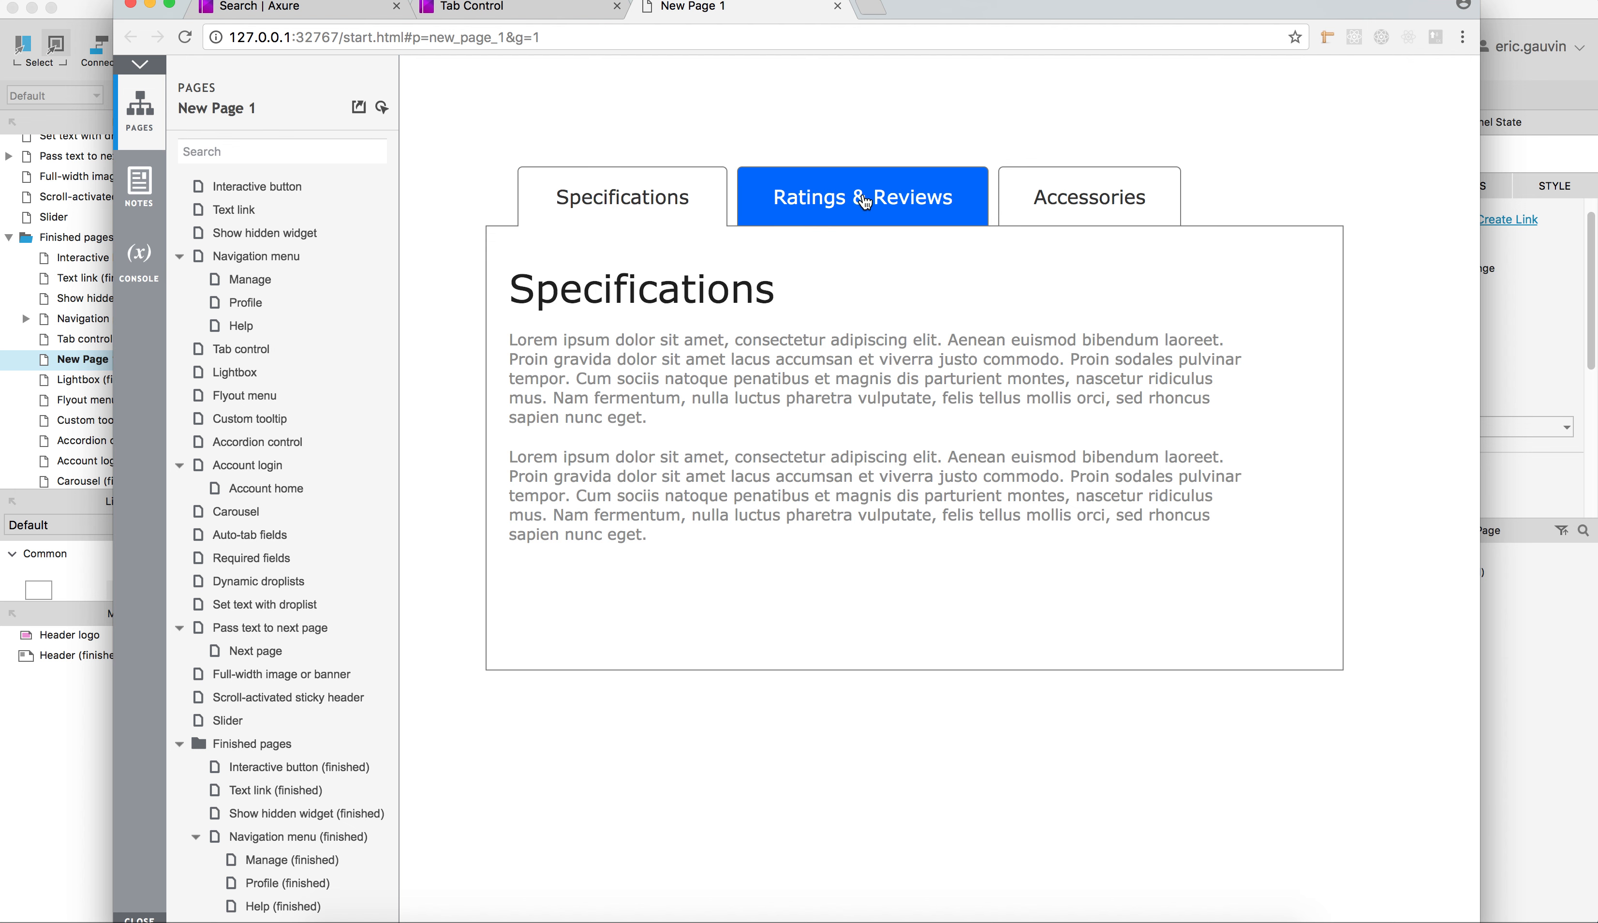